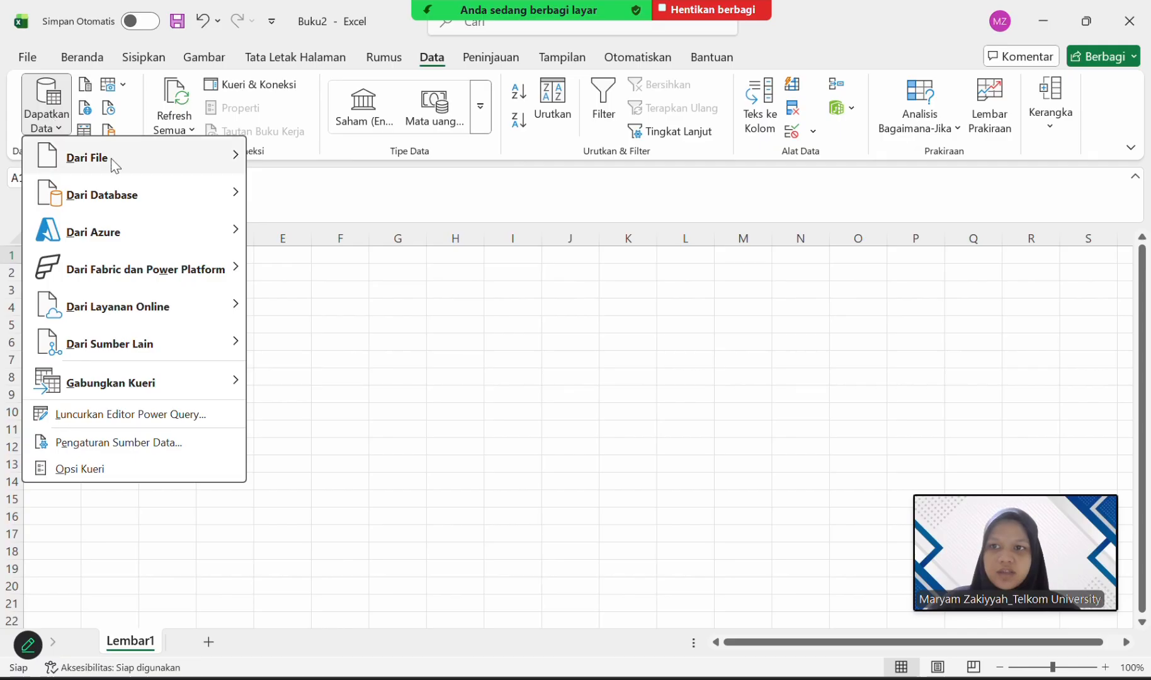
# Import Sales_Data (1).csv from the Downloads folder as a text/CSV source and load it through Power Query Editor into a worksheet.
pyautogui.moveTo(111, 158)
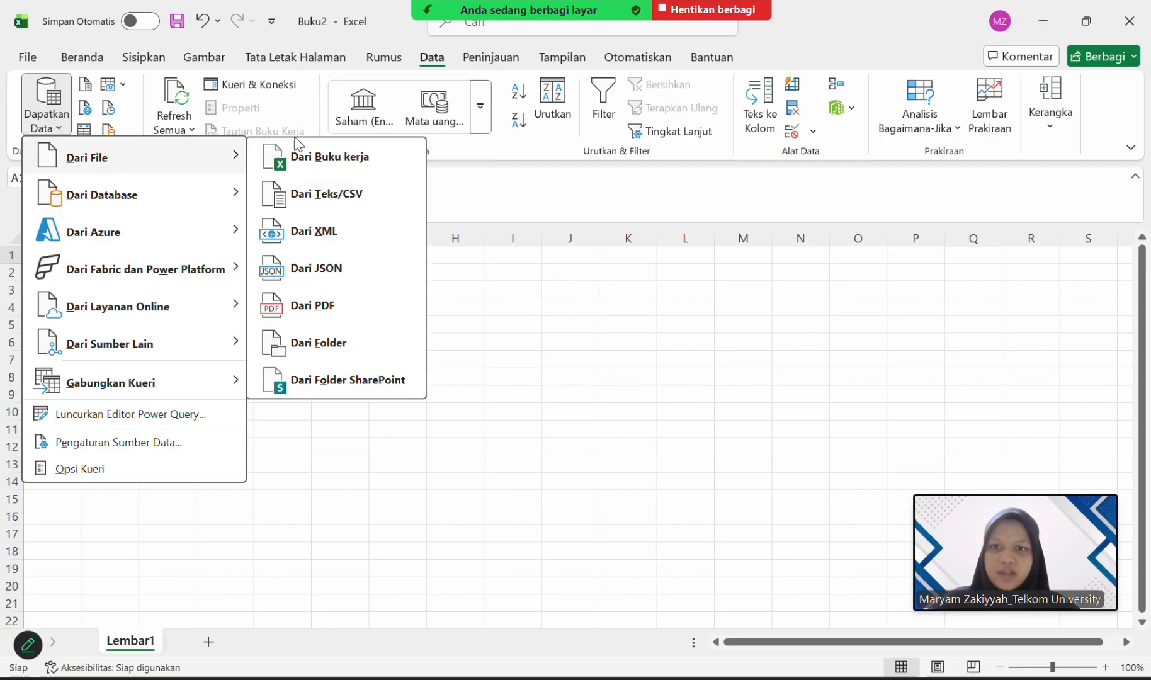
pyautogui.click(337, 196)
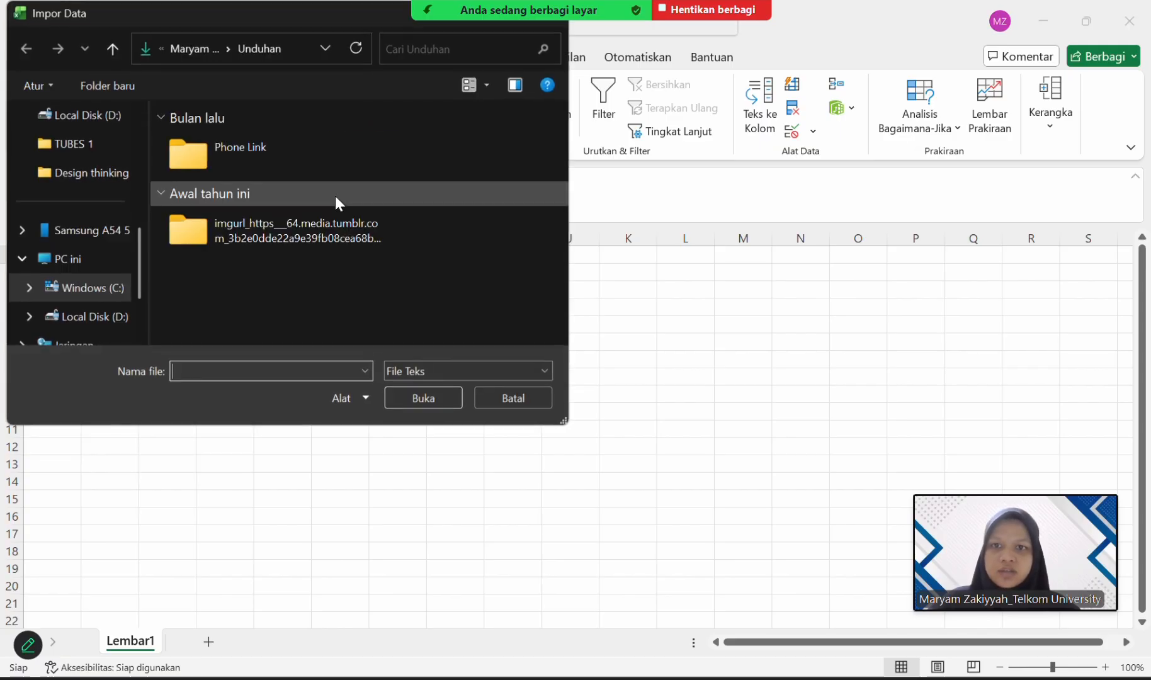
pyautogui.click(474, 375)
pyautogui.click(460, 404)
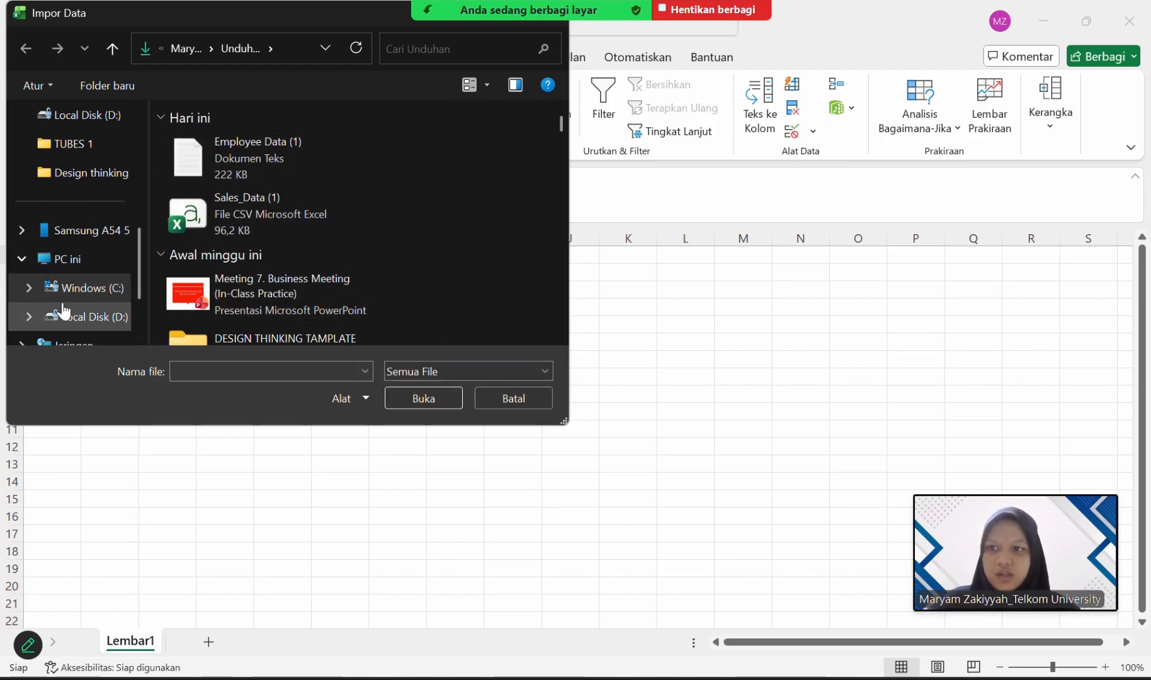
pyautogui.scroll(5, 74, 157)
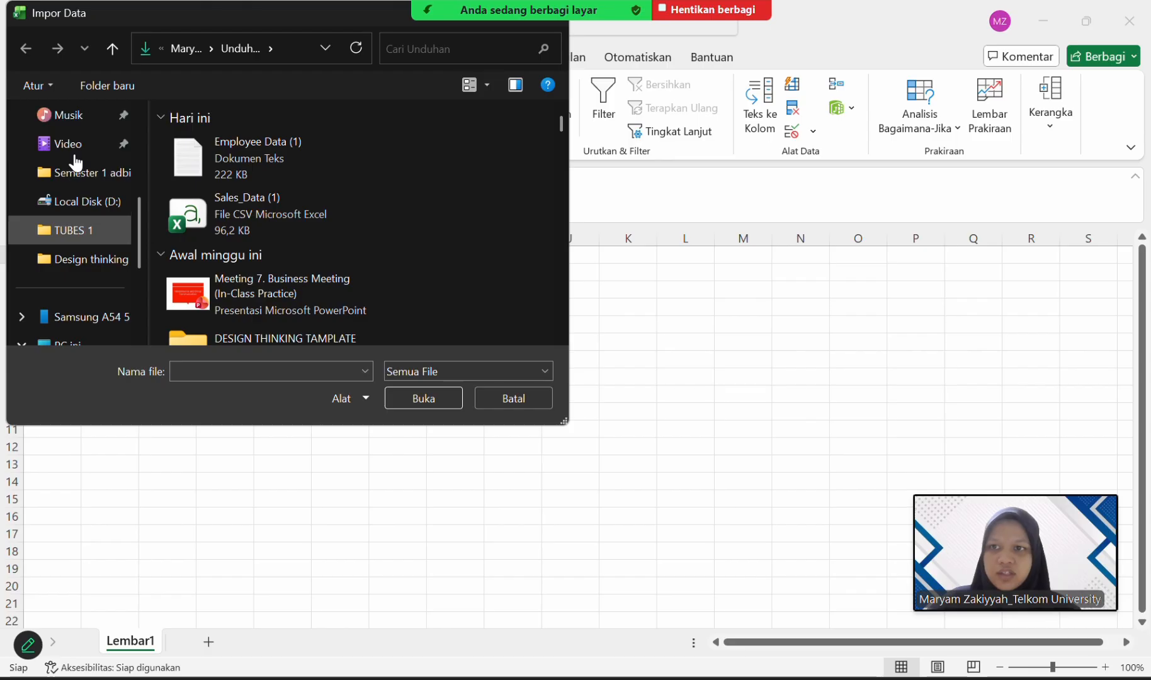
pyautogui.click(76, 268)
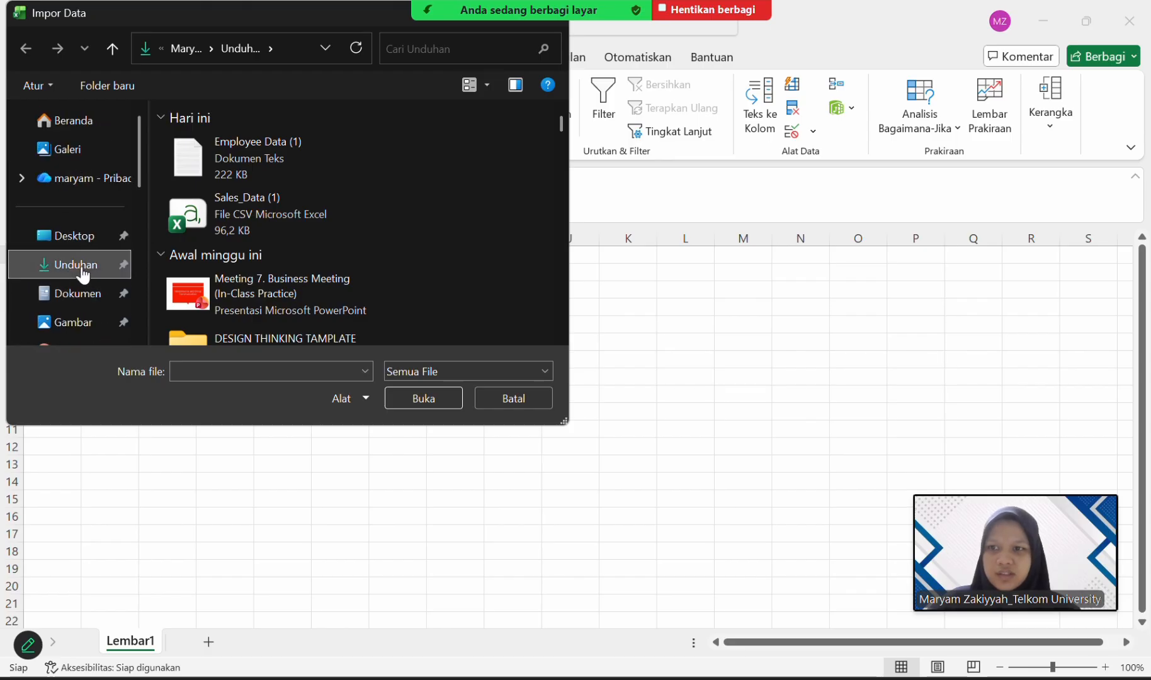
pyautogui.doubleClick(315, 188)
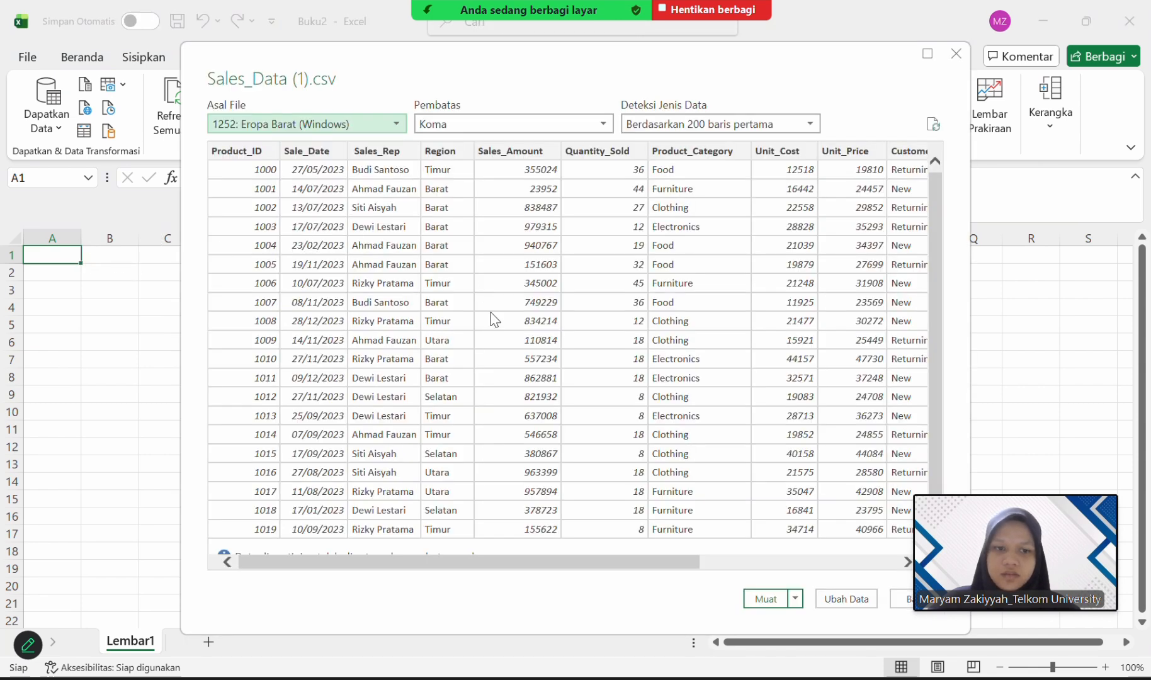
pyautogui.click(848, 601)
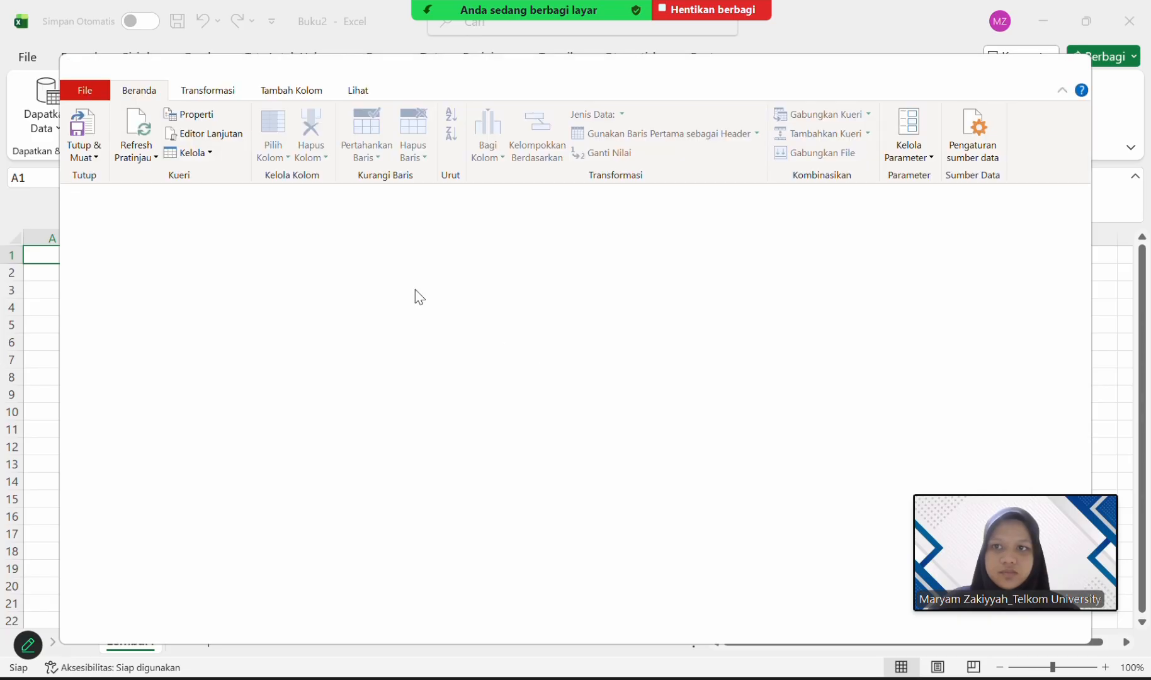
pyautogui.click(83, 129)
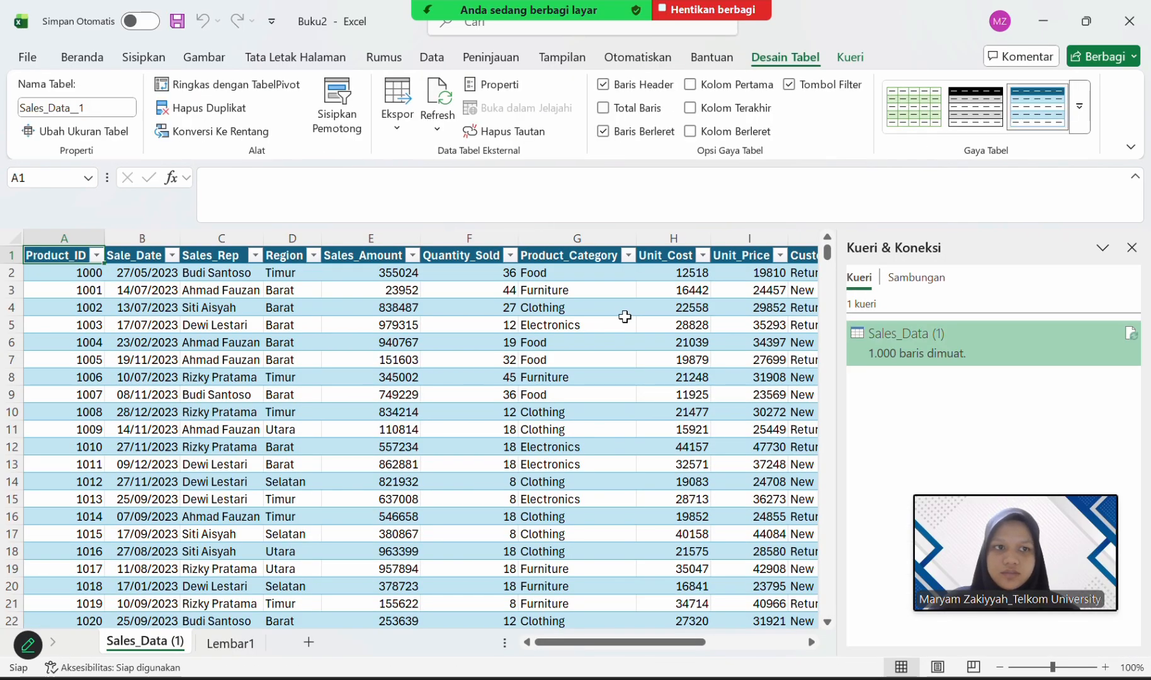
# Select the whole sales table and apply the medium light-blue table style with banded rows and gridlines.
pyautogui.click(58, 257)
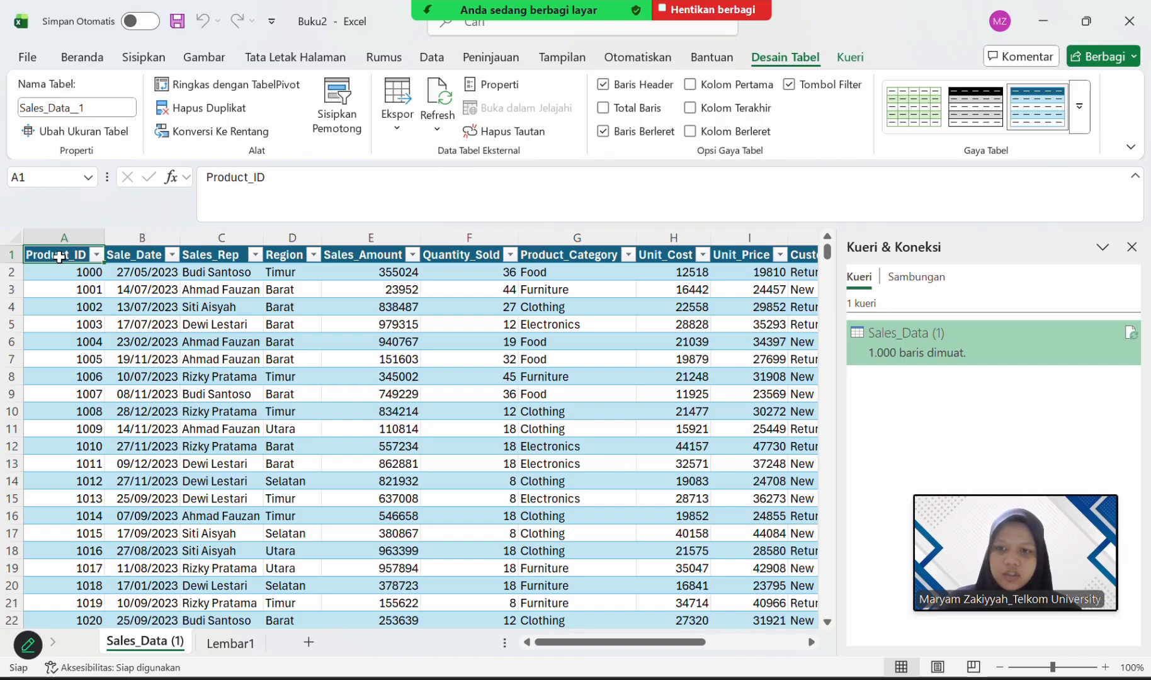
pyautogui.hotkey('ctrl', 'shift', 'End')
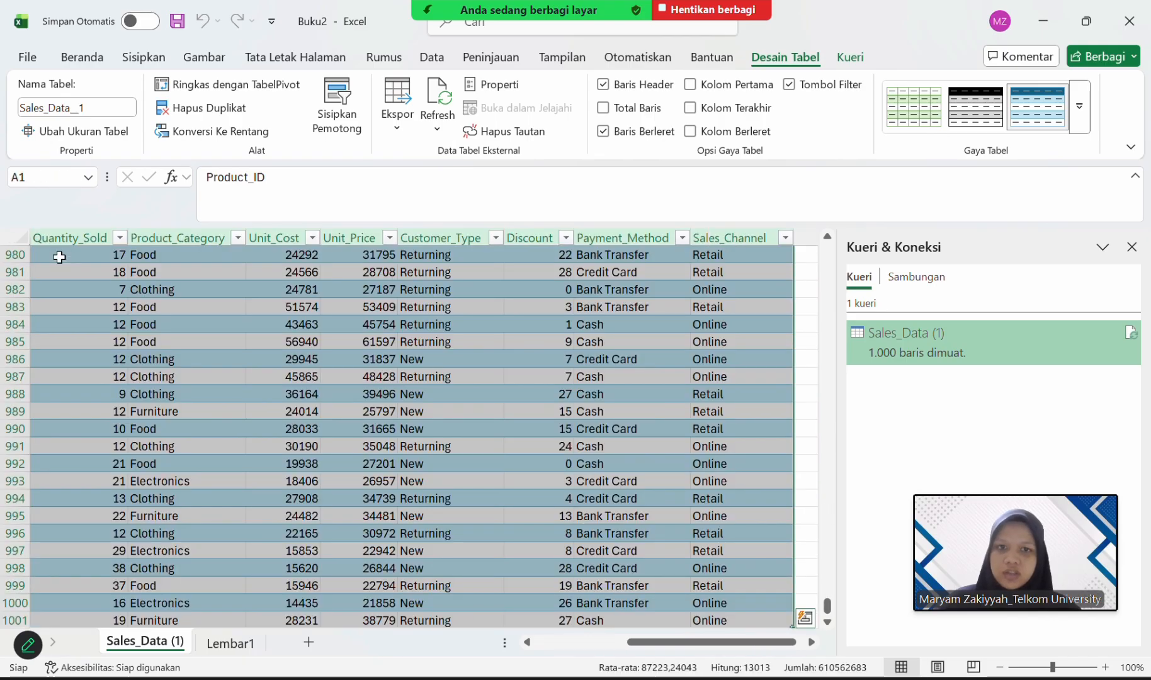
pyautogui.click(1082, 101)
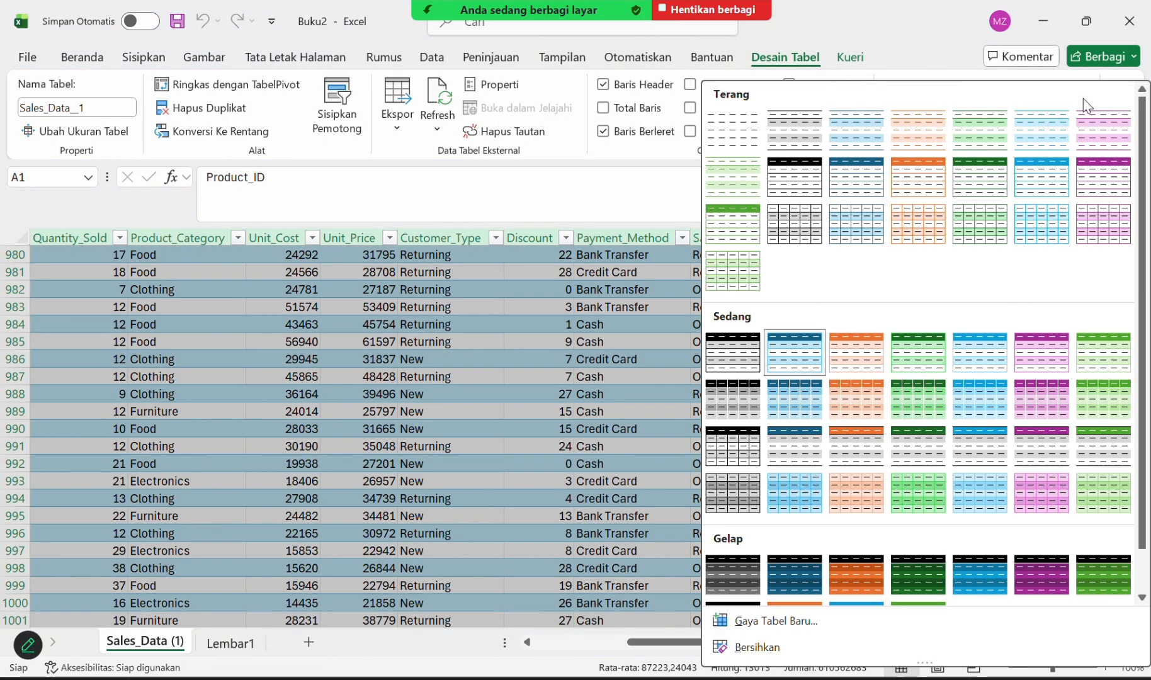
pyautogui.click(798, 478)
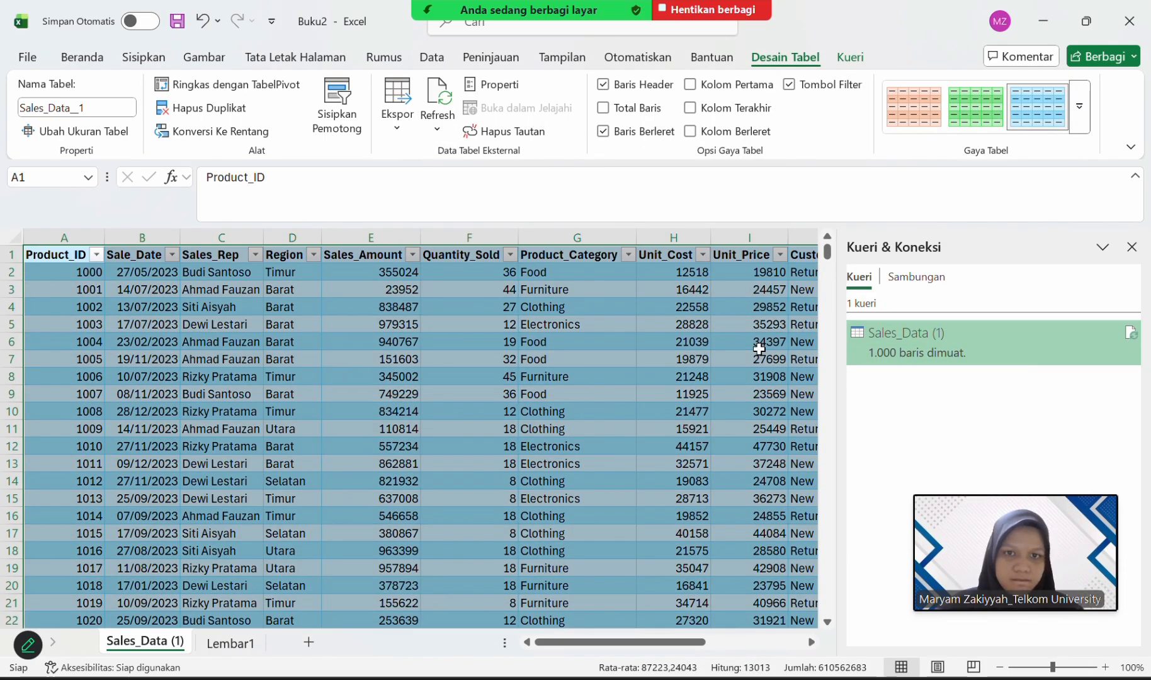
pyautogui.click(760, 351)
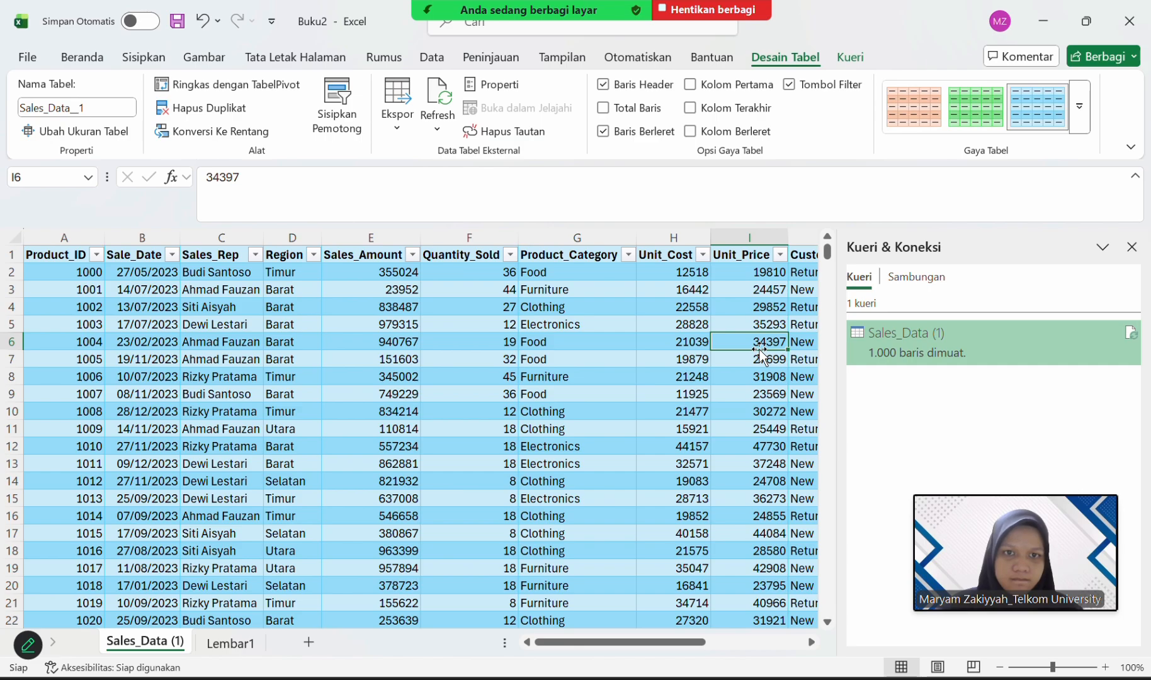
# Close the Queries & Connections pane and add the header NIM in cell N1, beside Sales_Channel.
pyautogui.hscroll(7, 760, 350)
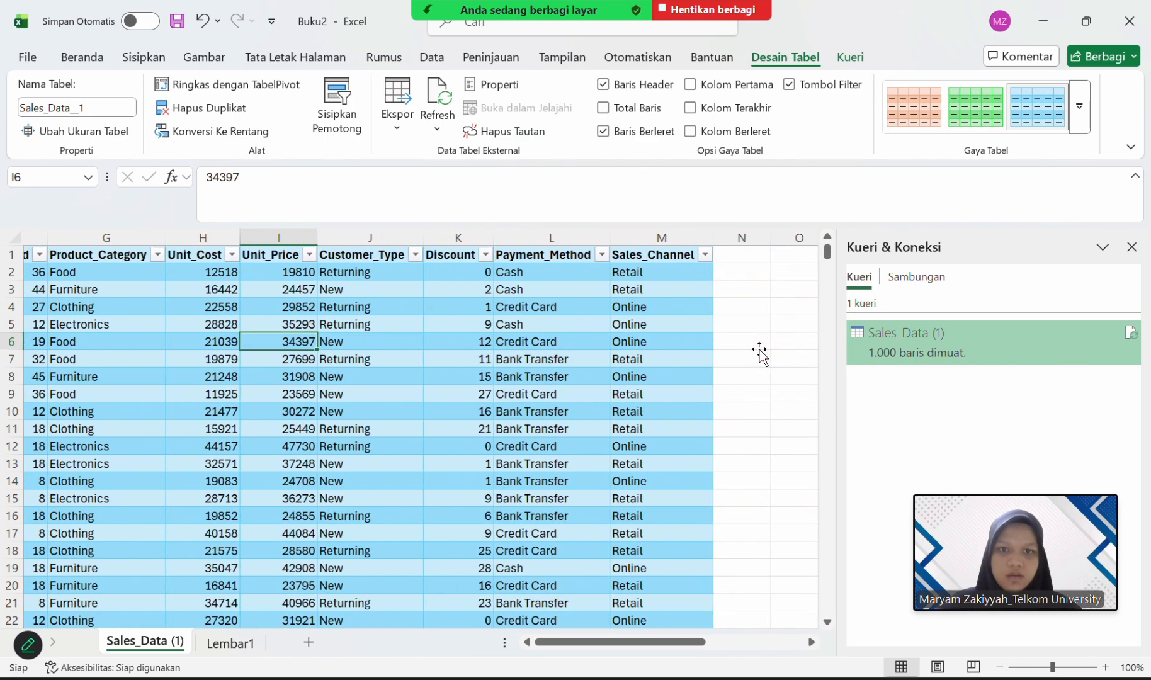
pyautogui.click(649, 254)
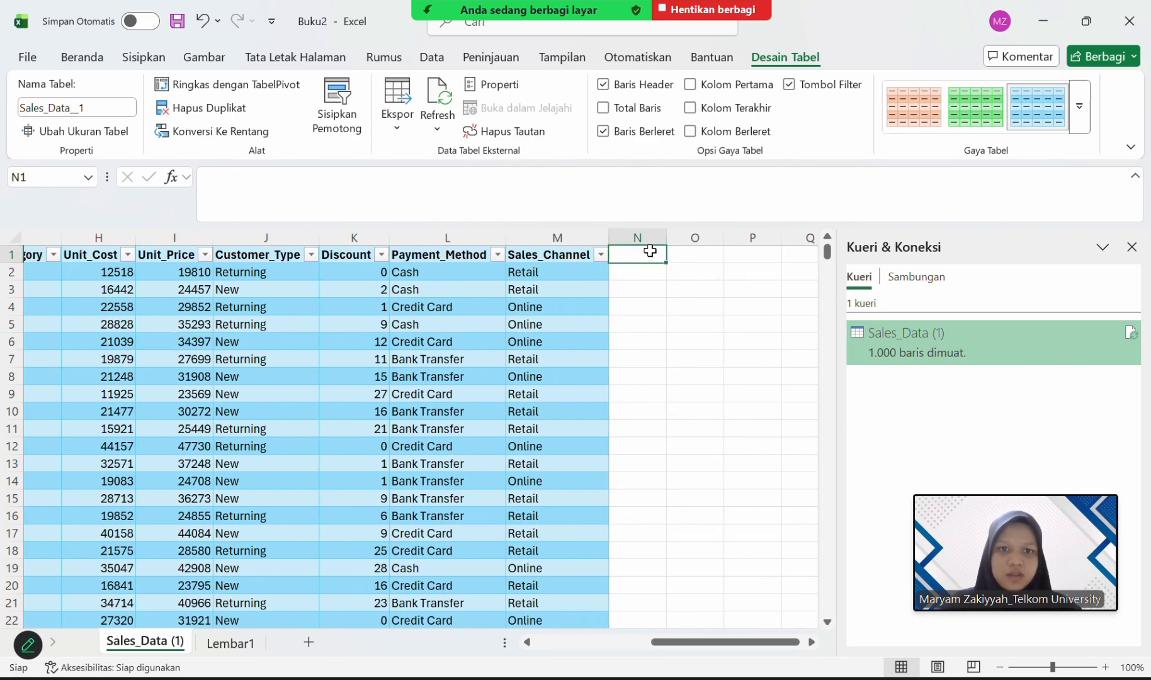
pyautogui.click(1131, 247)
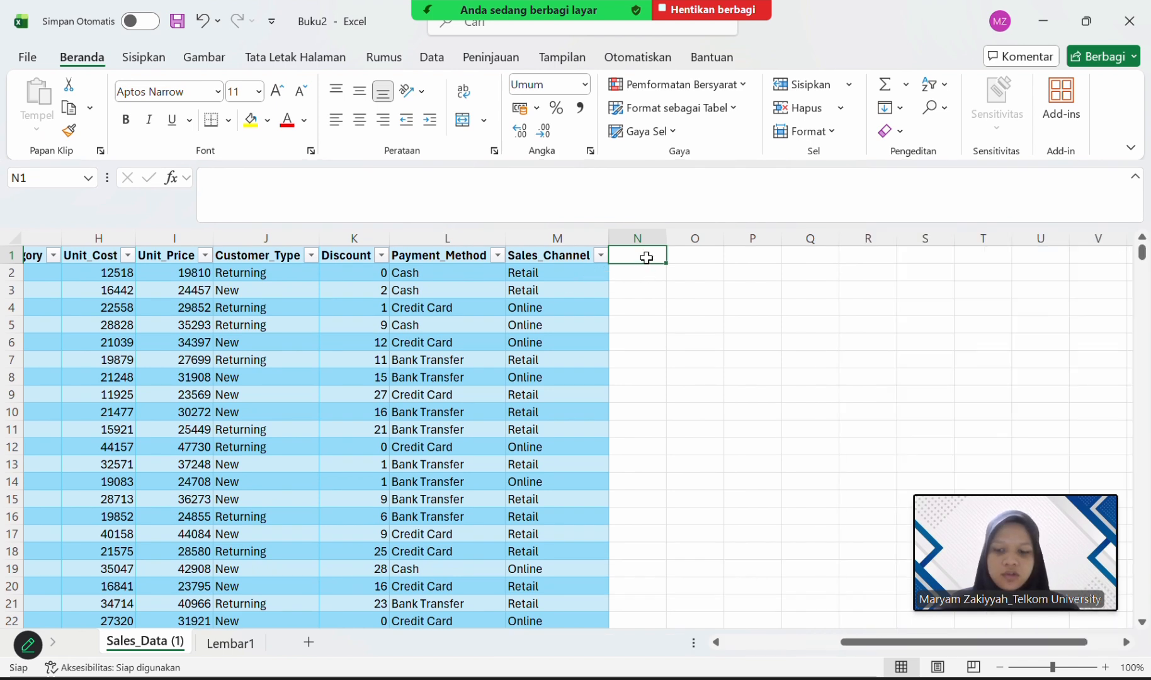
pyautogui.write('NIM')
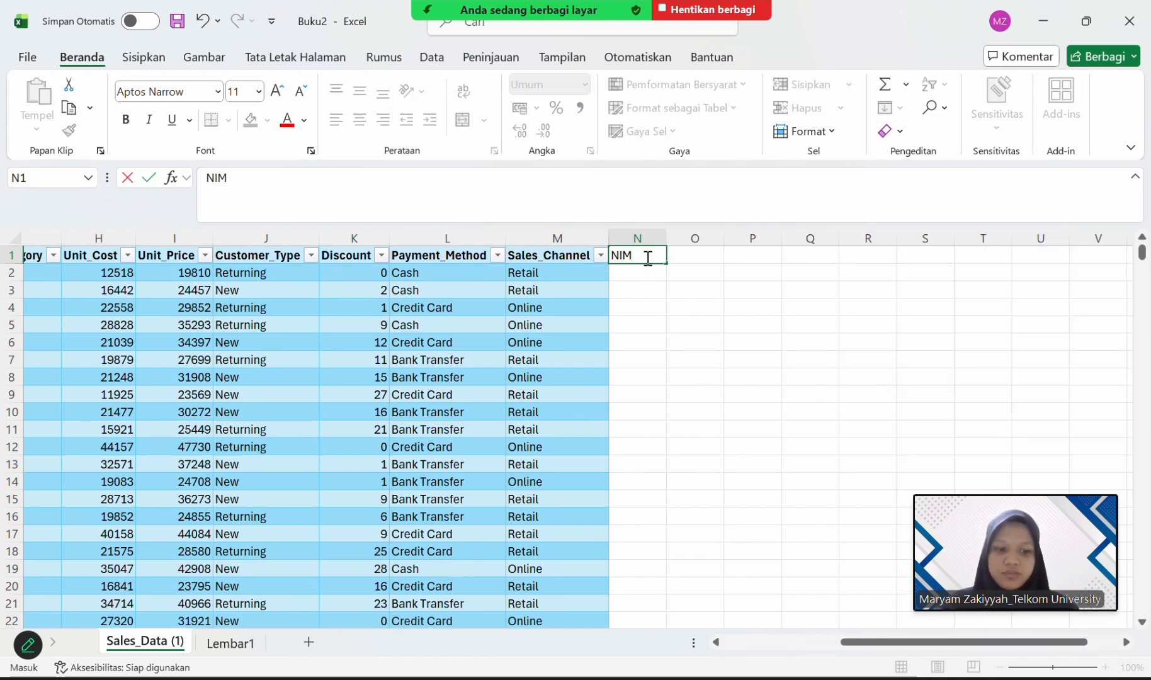
pyautogui.press('Return')
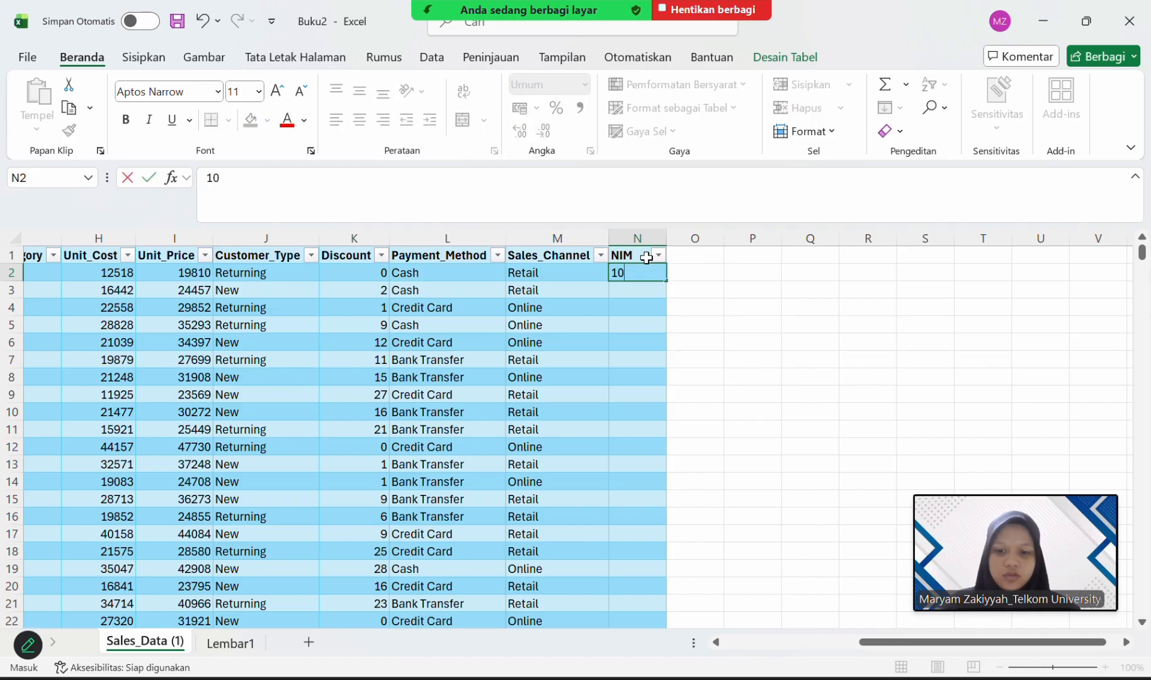
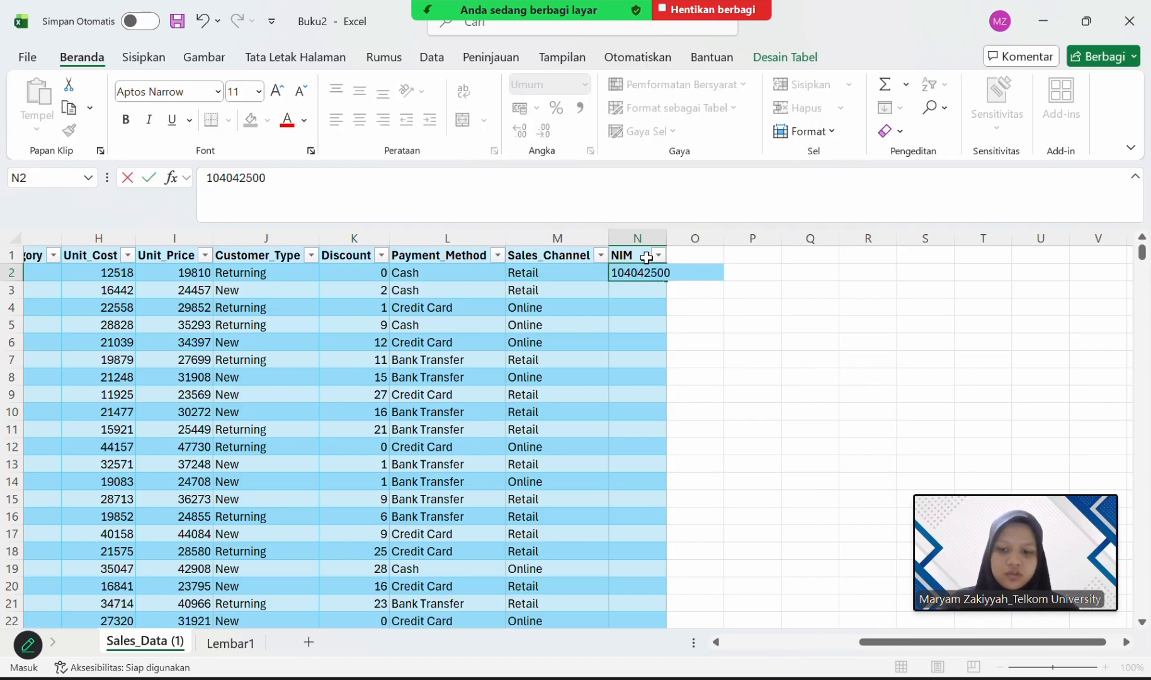
# Enter the student ID number in cell N2 and fill it down the entire NIM column.
pyautogui.press('Return')
pyautogui.click(680, 272)
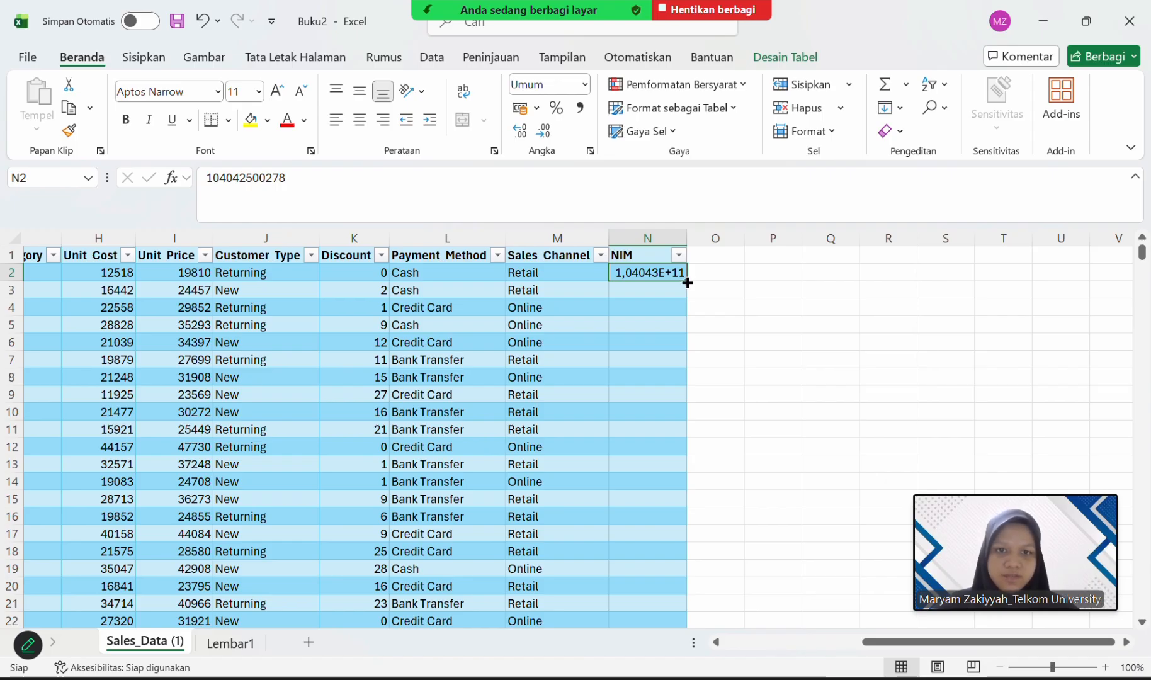
pyautogui.doubleClick(687, 283)
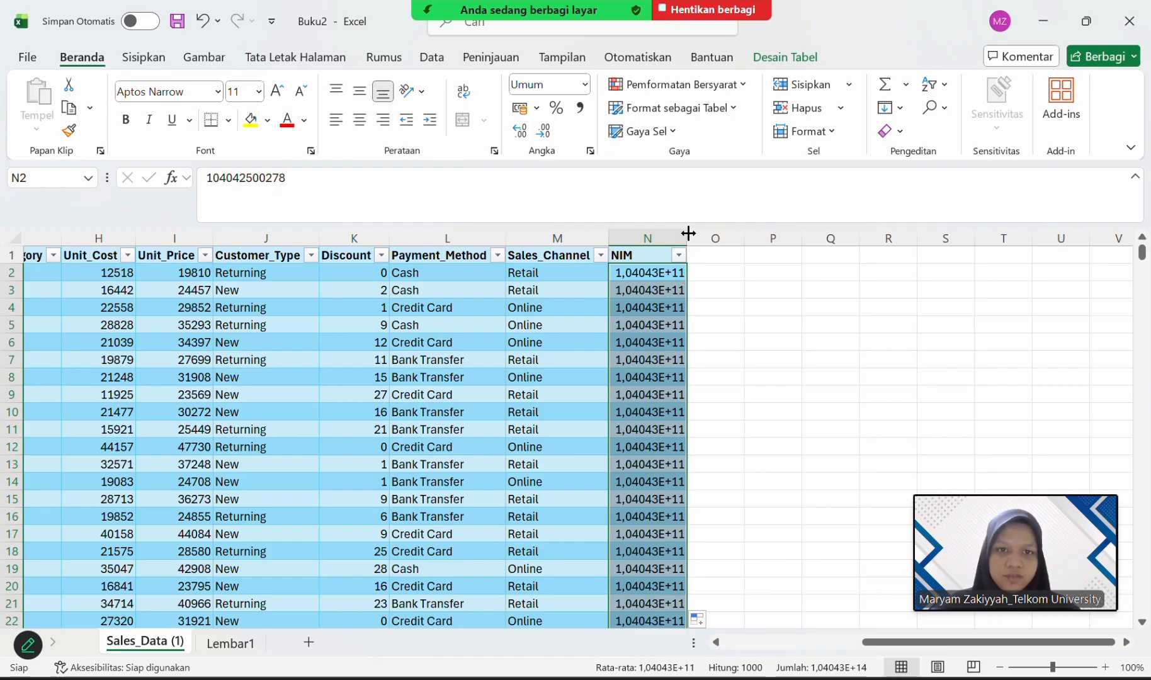
# Widen the NIM column and set its number format to Number (Angka).
pyautogui.moveTo(688, 234); pyautogui.dragTo(724, 234)
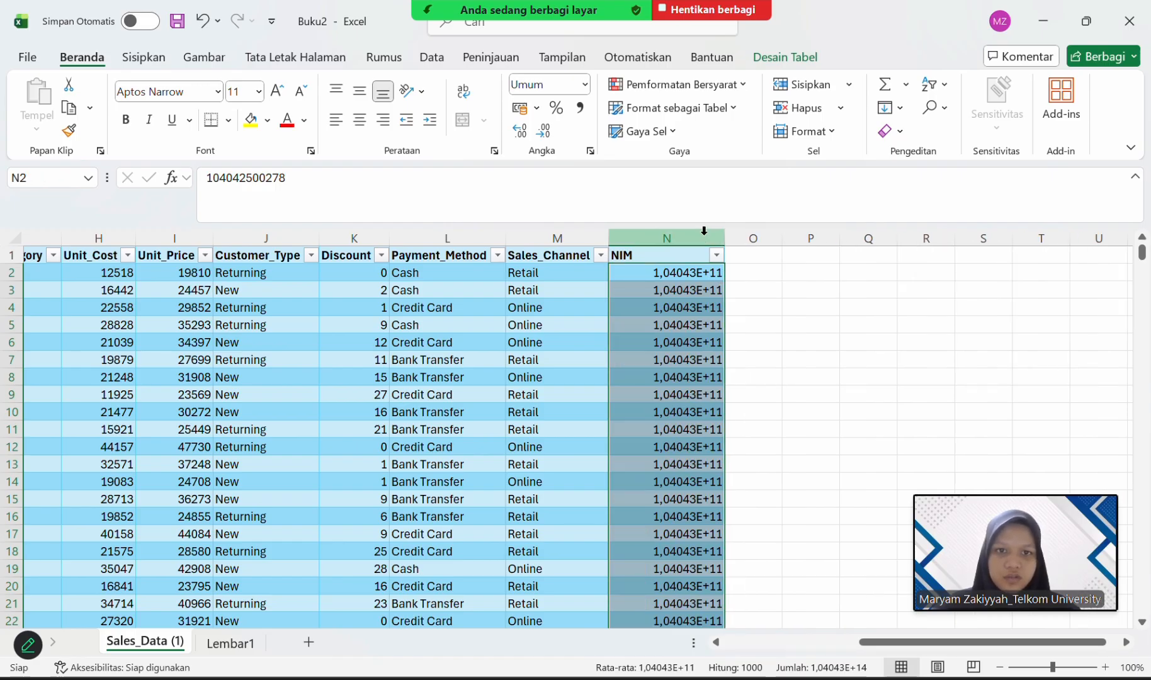
pyautogui.click(647, 229)
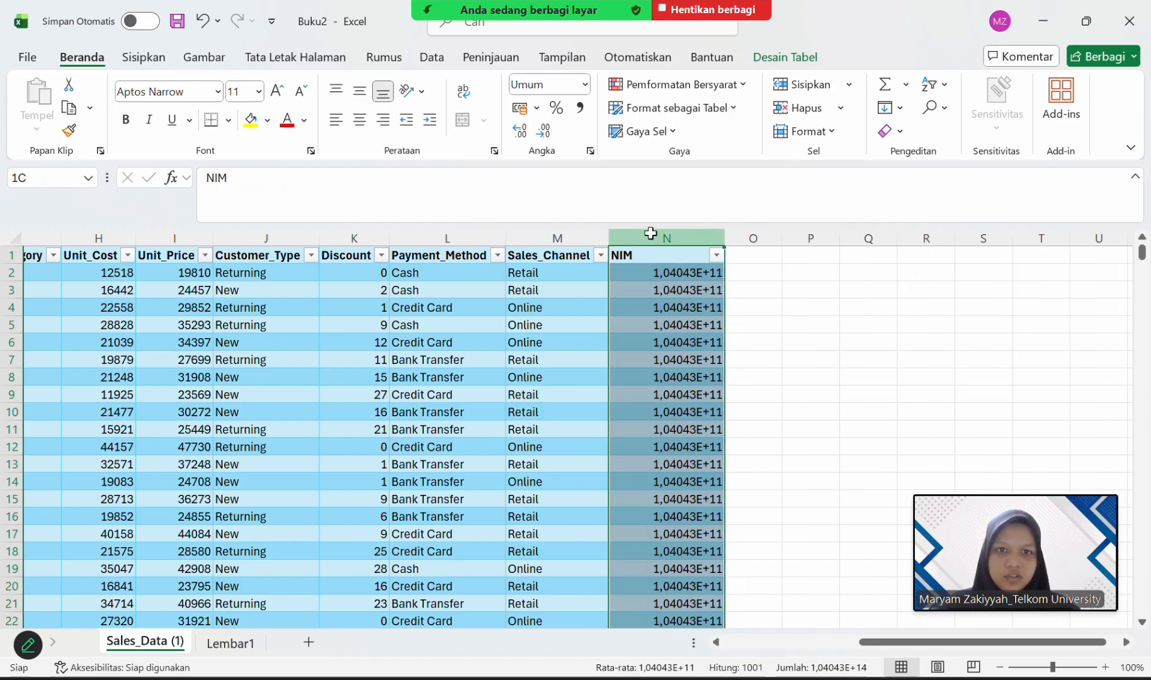
pyautogui.click(585, 84)
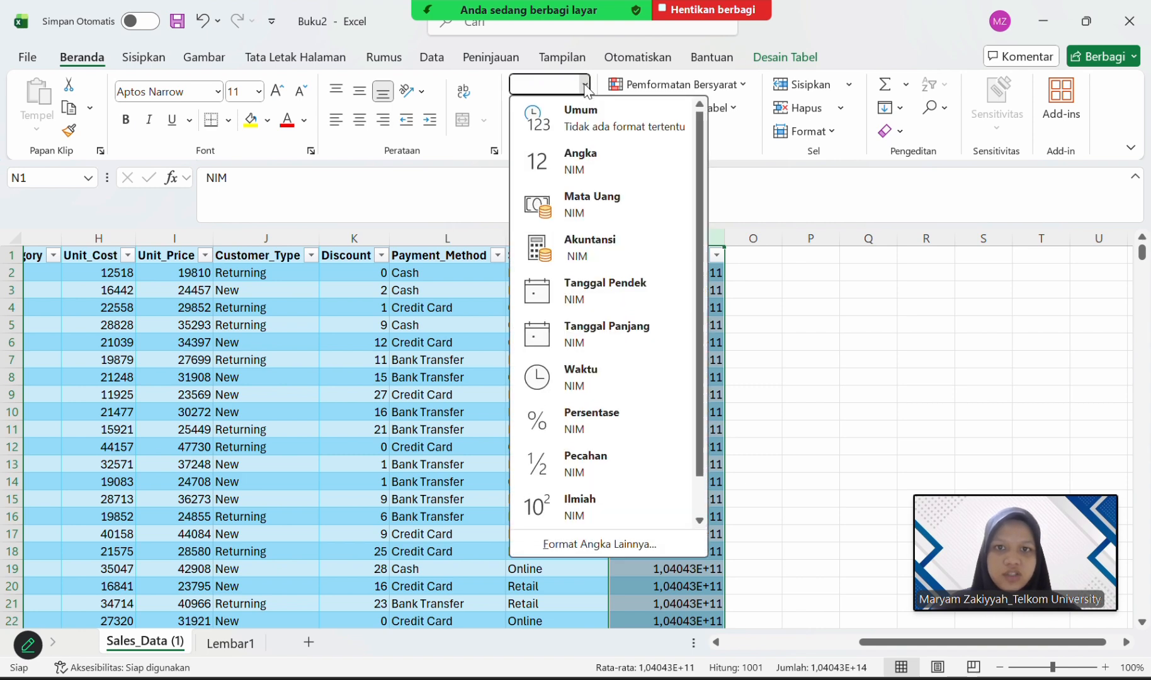
pyautogui.click(589, 162)
pyautogui.click(757, 271)
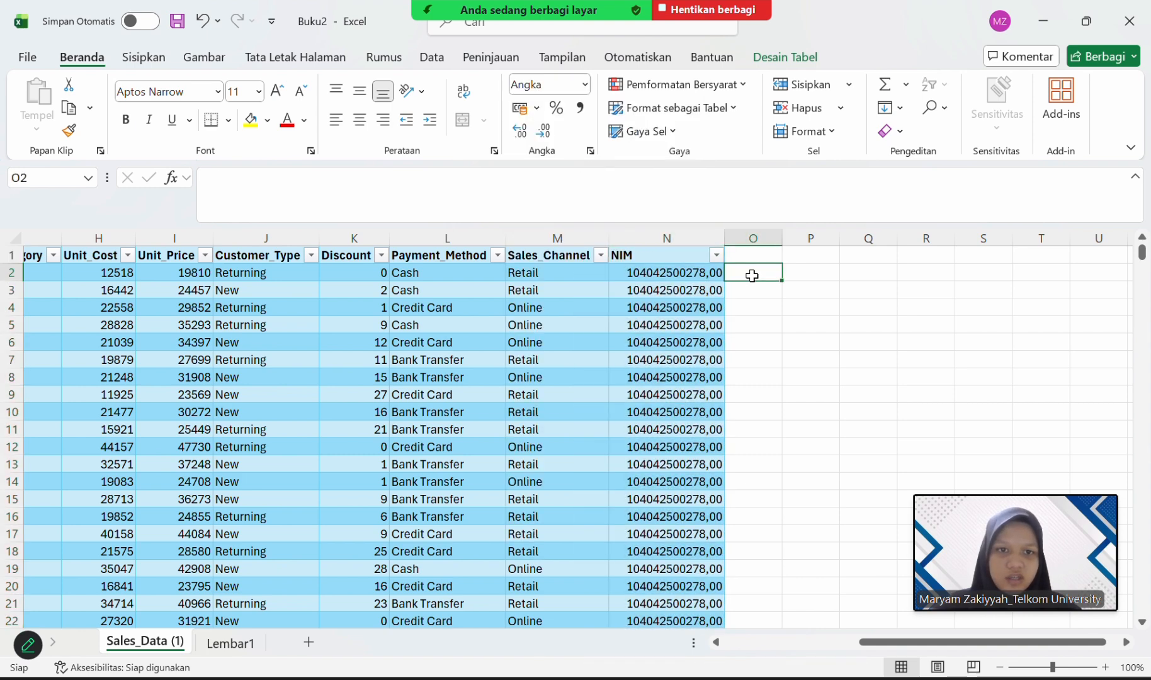
# Add a new table column beside NIM with the header FAKTOR_NIM in cell O1.
pyautogui.click(753, 259)
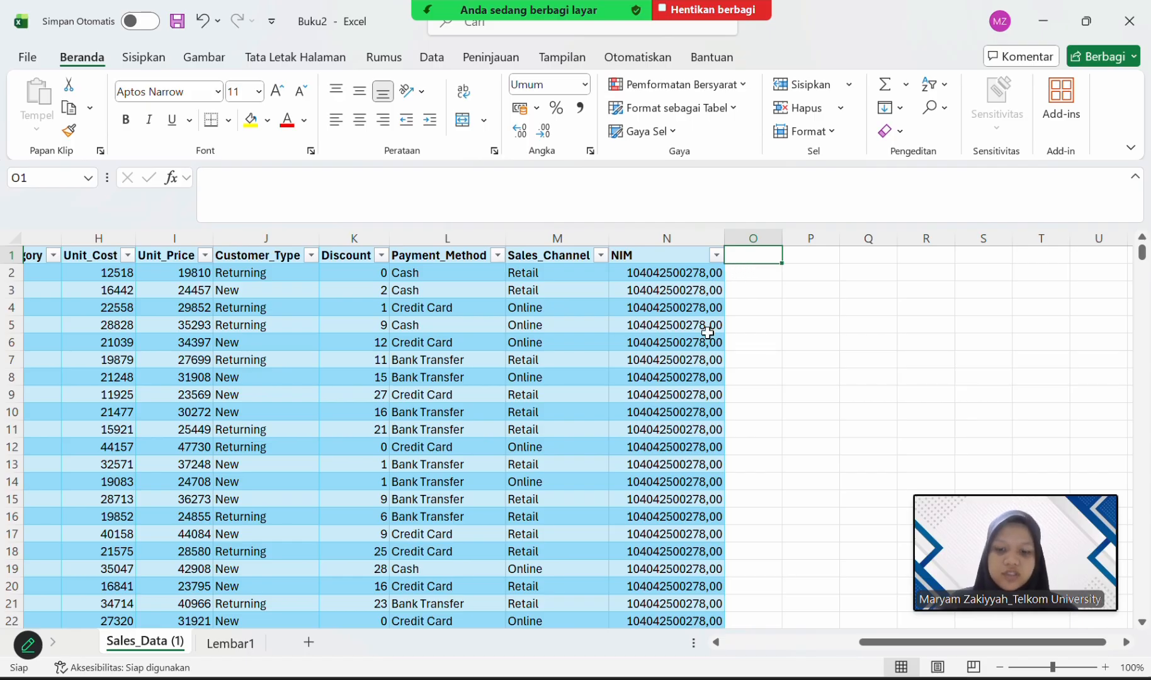
pyautogui.write('FAKTOR')
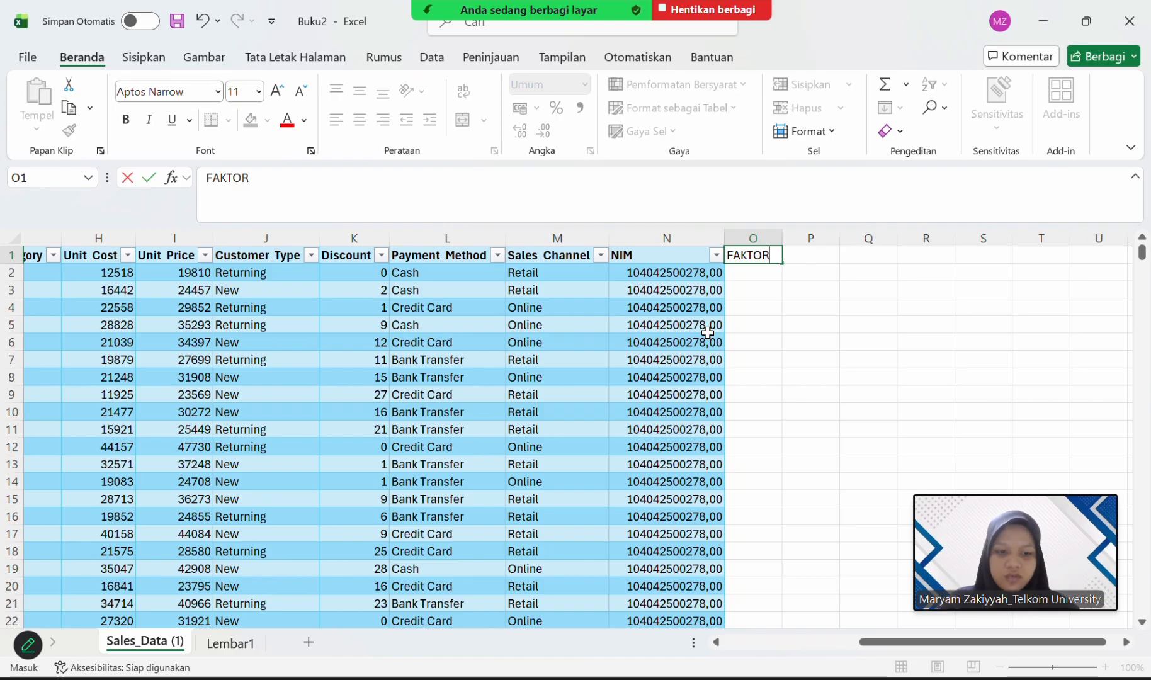
pyautogui.write('_NIM')
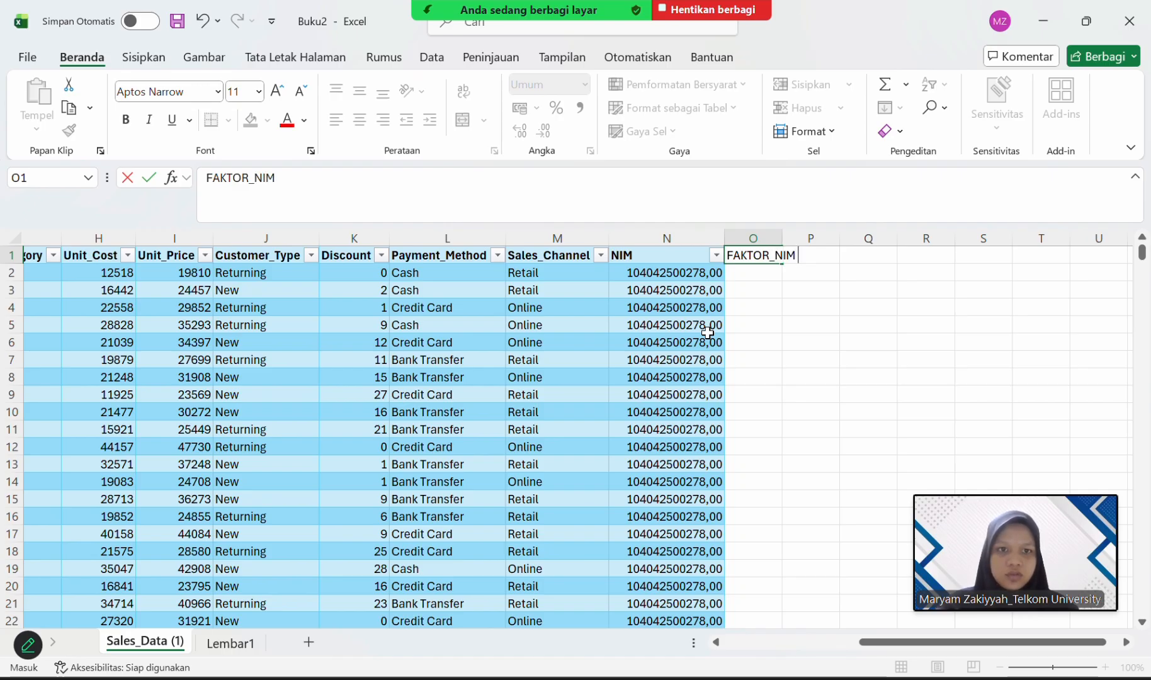
pyautogui.press('Return')
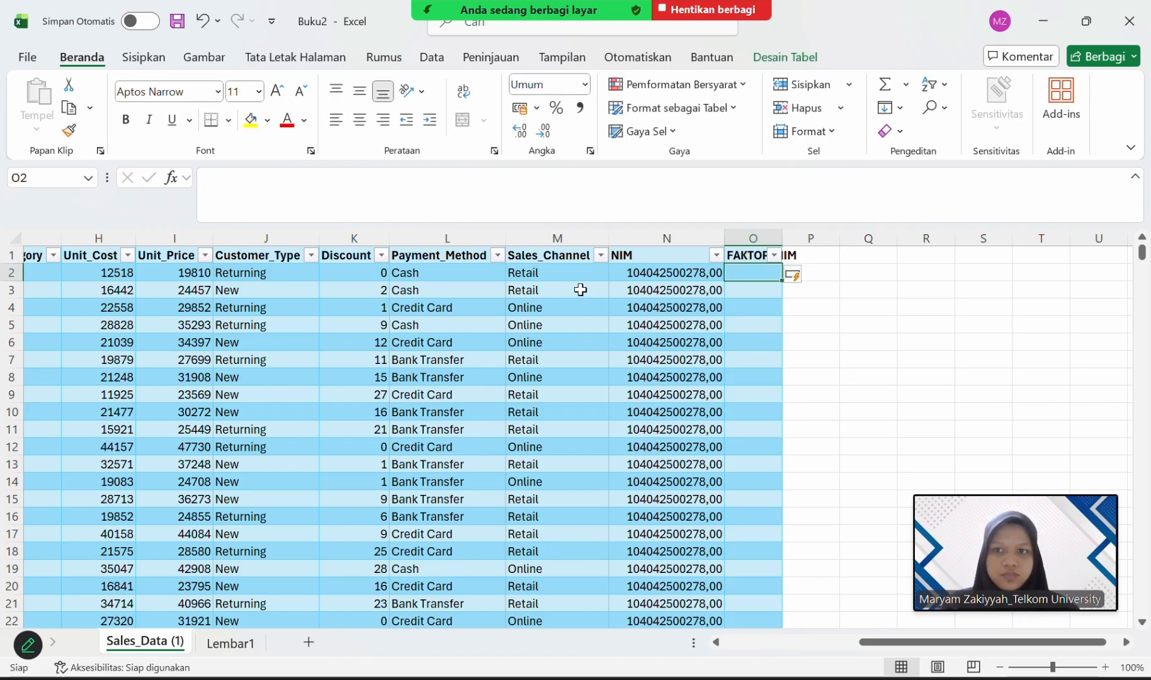
# Start an IF formula in cell O2 of the FAKTOR_NIM column with N2 as its logical test.
pyautogui.click(542, 200)
pyautogui.write('=')
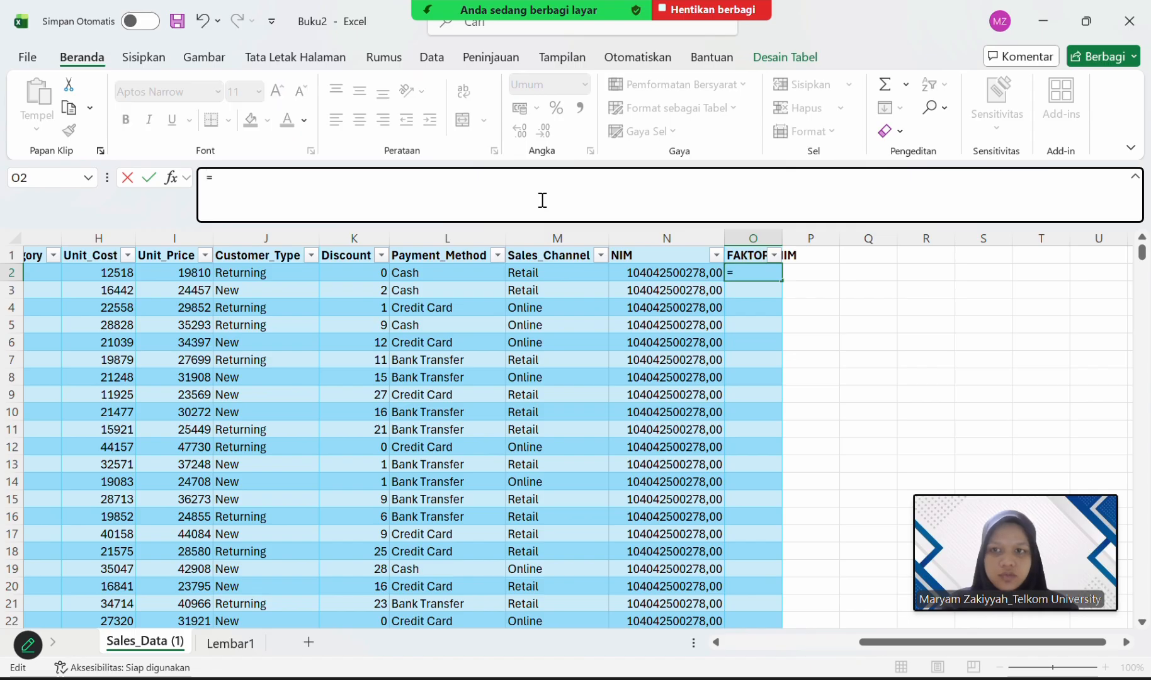
pyautogui.write('IF')
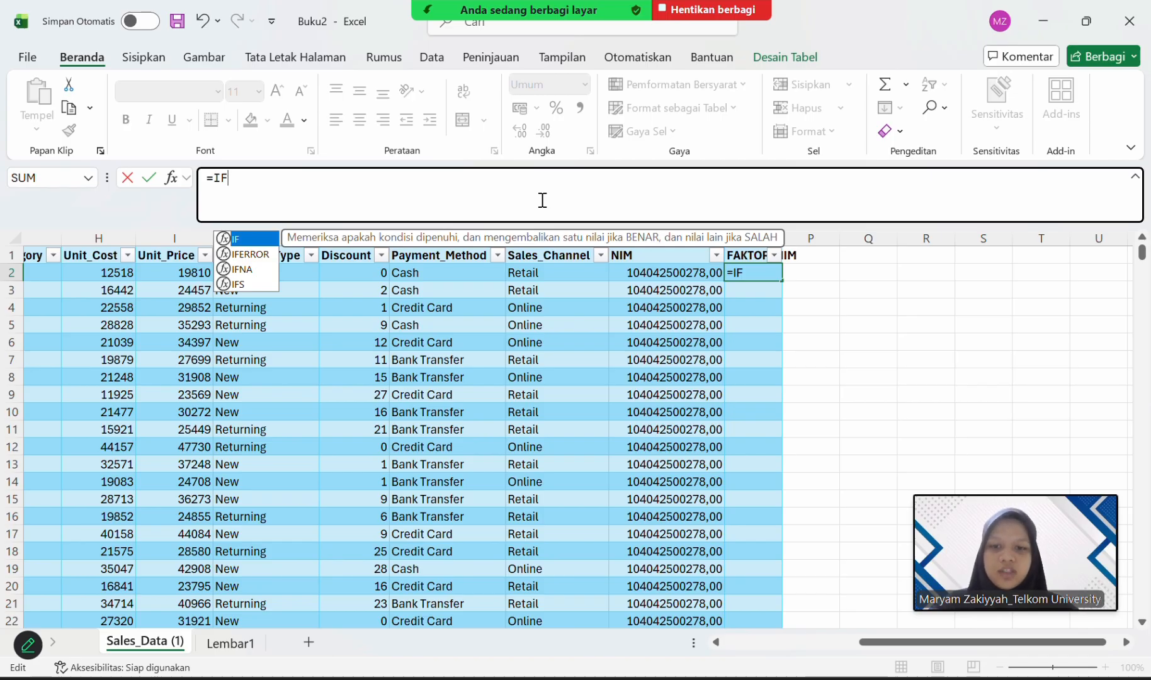
pyautogui.press('BackSpace')
pyautogui.press('BackSpace')
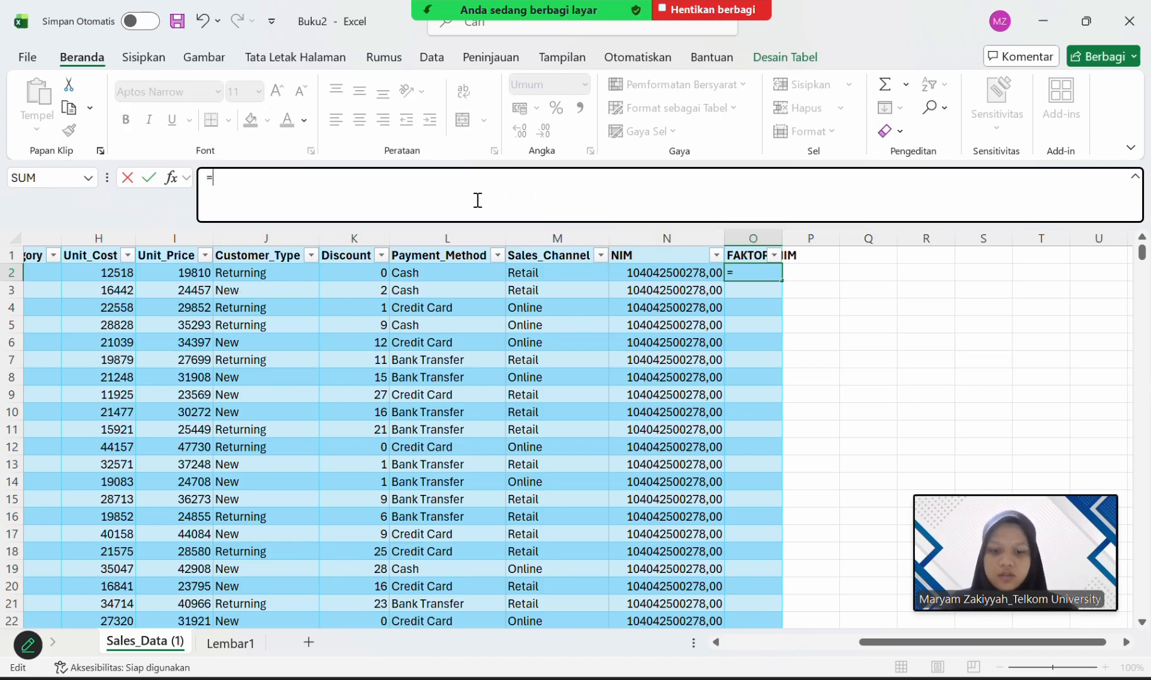
pyautogui.write('IF')
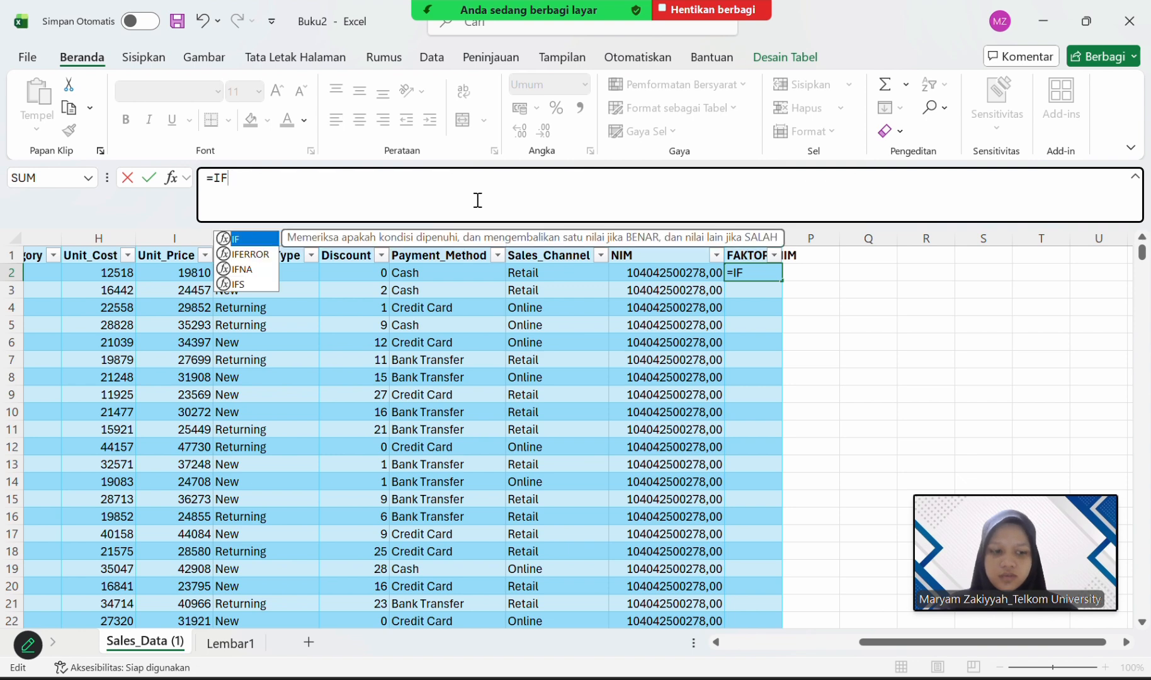
pyautogui.doubleClick(240, 241)
pyautogui.write('N2')
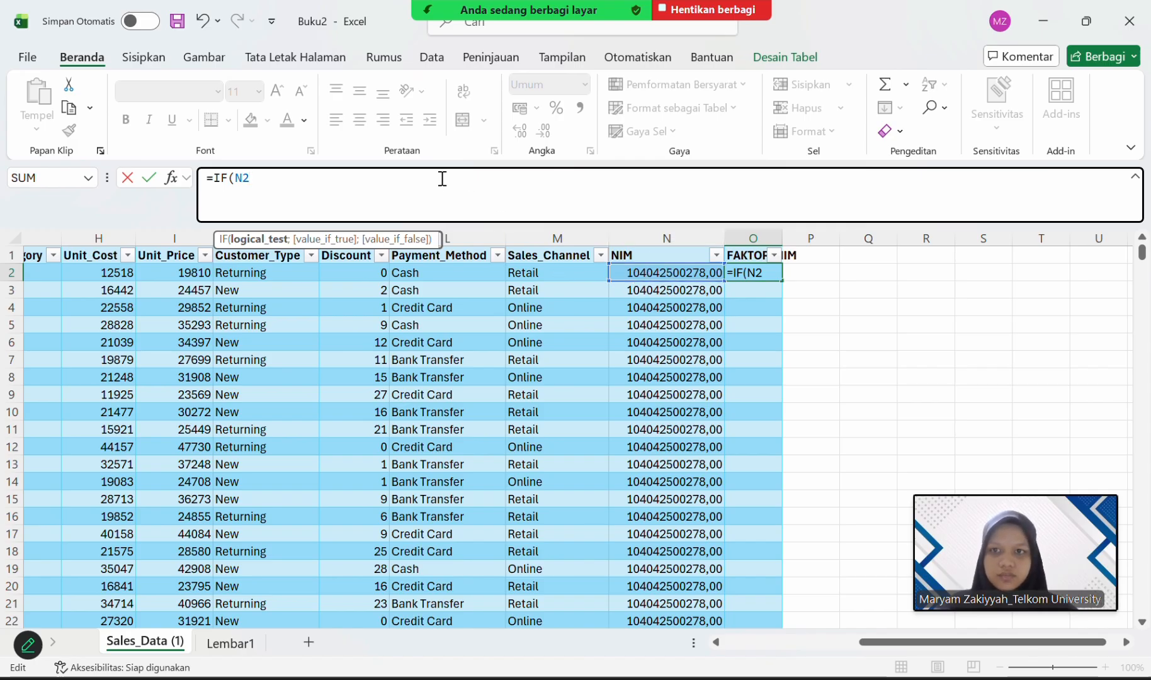
# Complete the O2 formula with VALUE(RIGHT(N2;3))/100 as the value if true and commit it for the FAKTOR_NIM column.
pyautogui.write(';VAL')
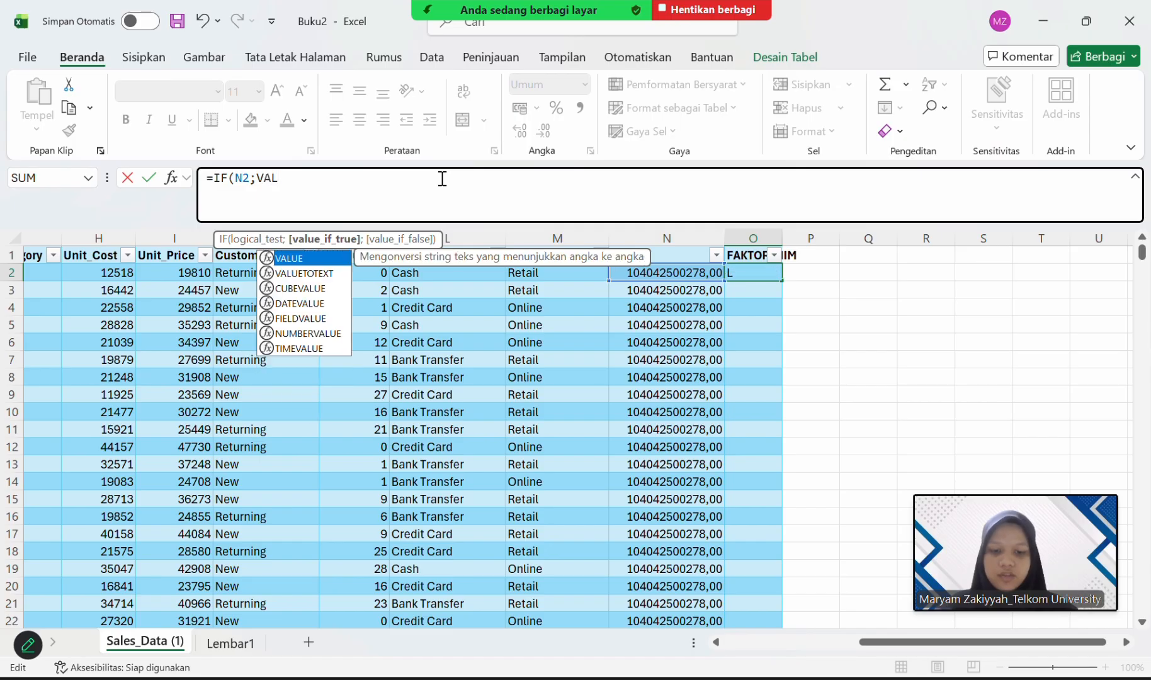
pyautogui.write('UE')
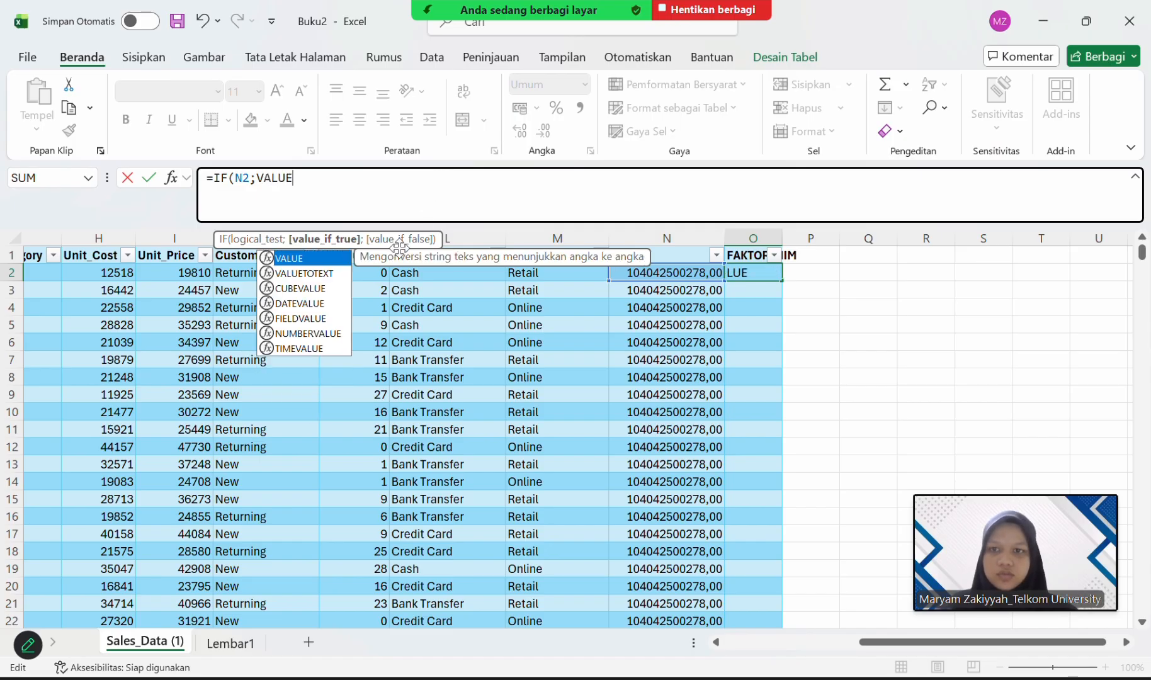
pyautogui.doubleClick(332, 259)
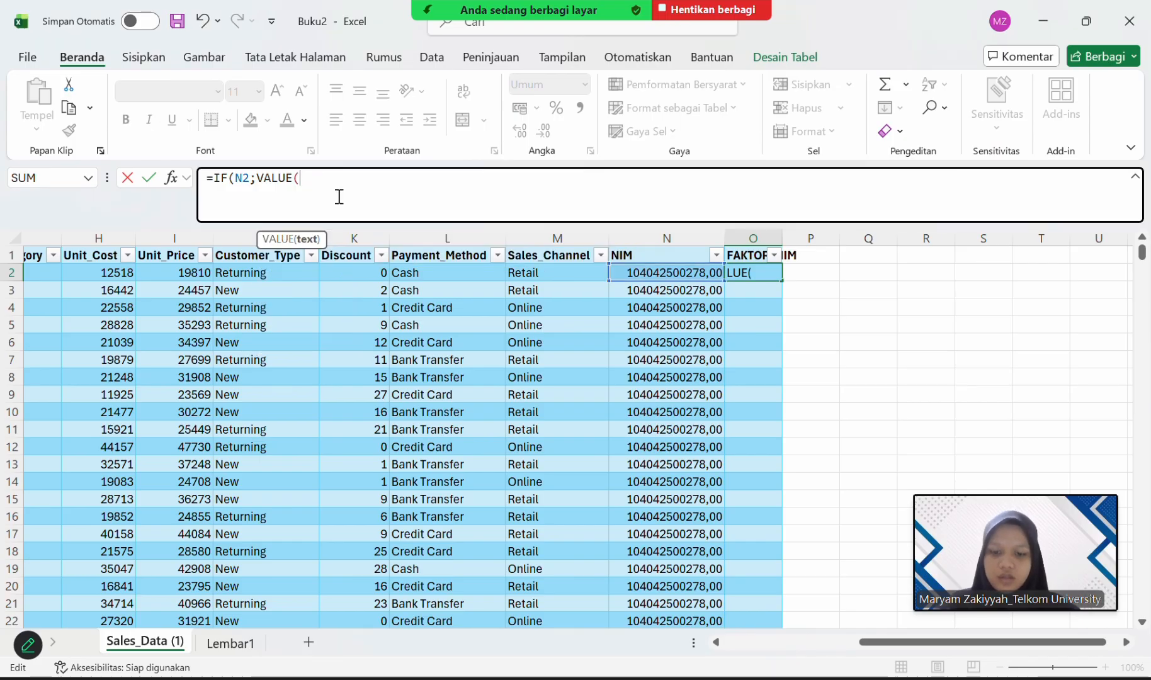
pyautogui.write('RIGHT')
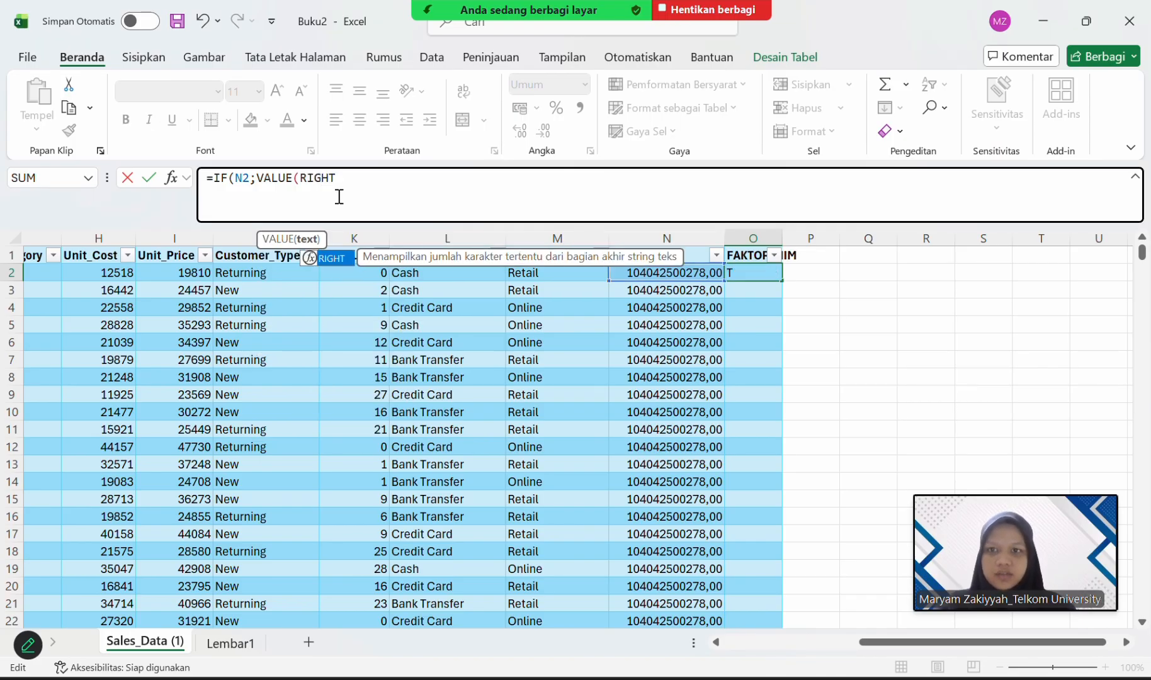
pyautogui.doubleClick(332, 256)
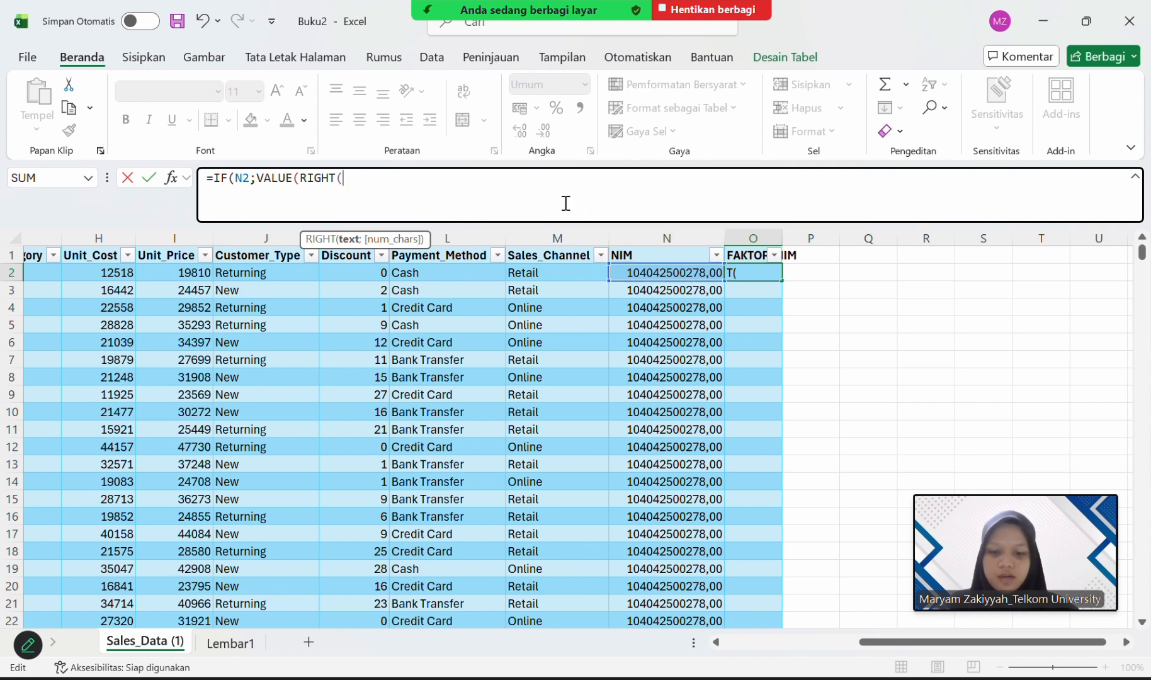
pyautogui.write('N2')
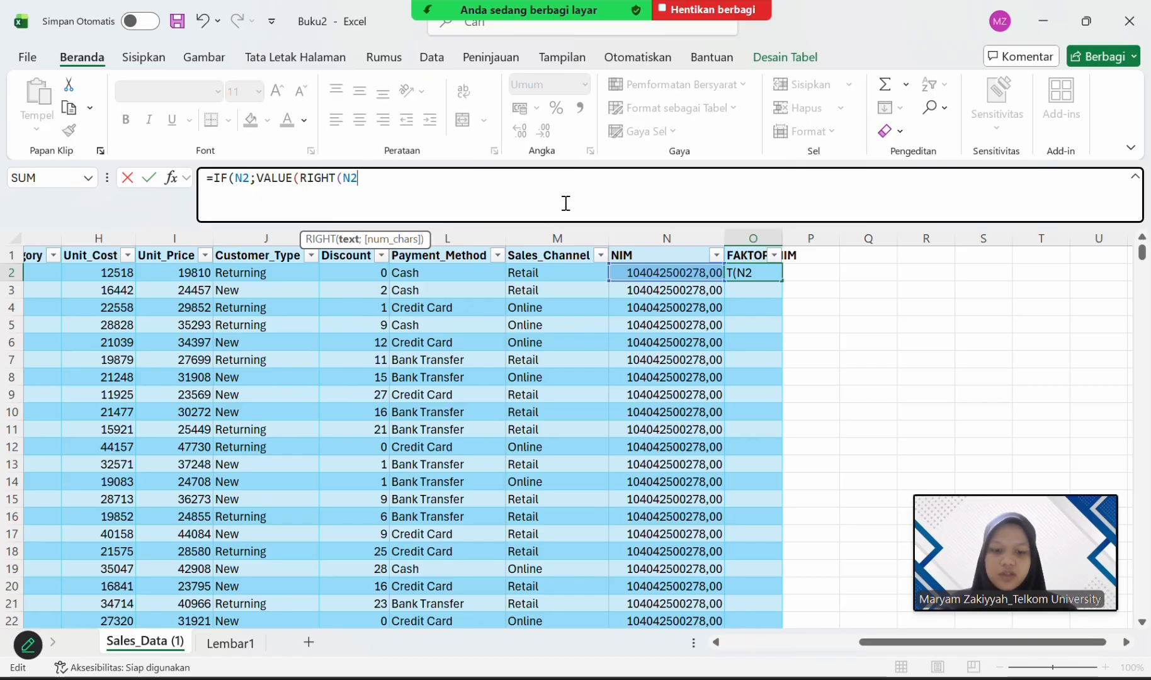
pyautogui.write(';')
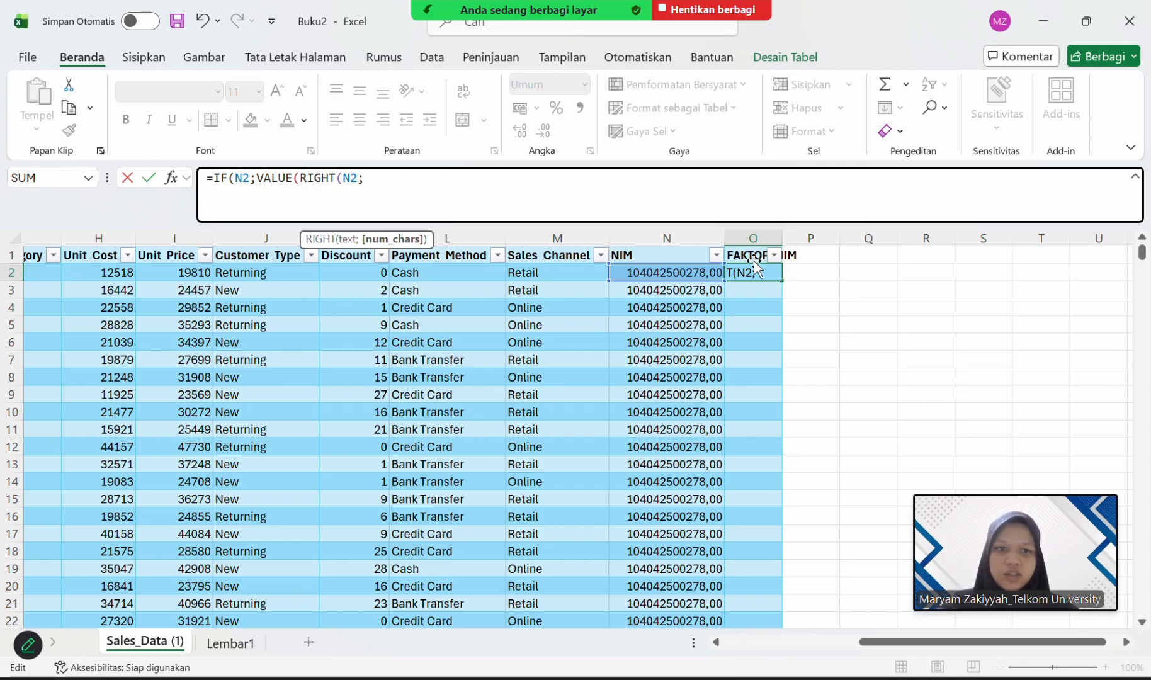
pyautogui.write('3')
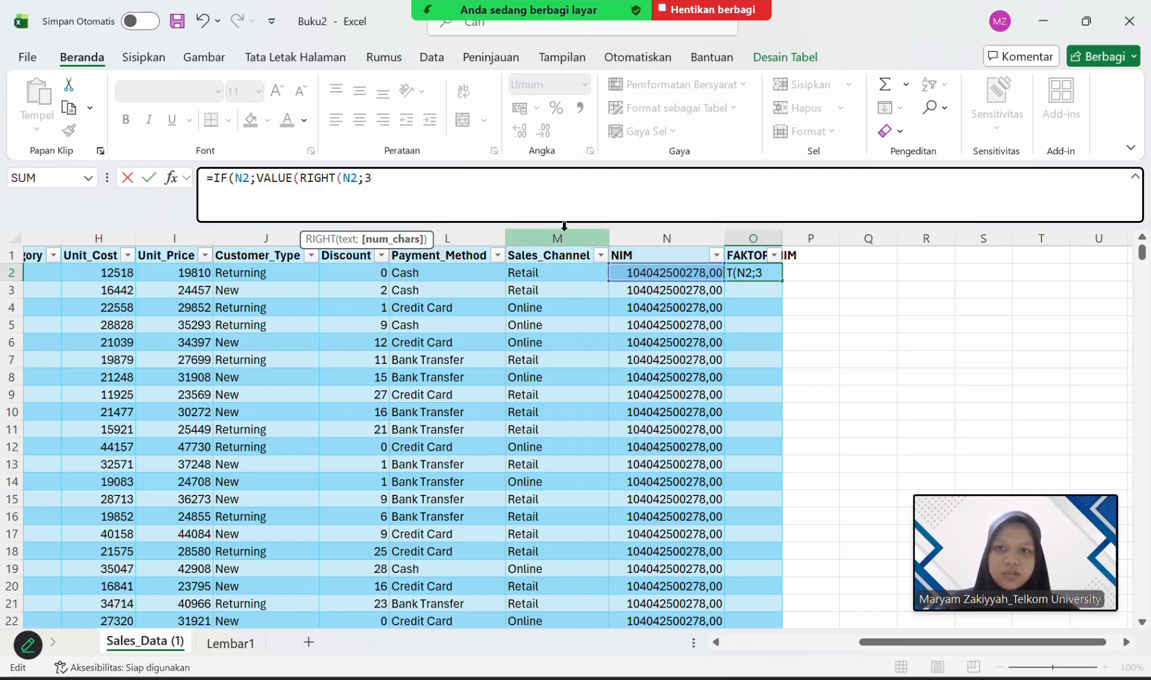
pyautogui.write(')')
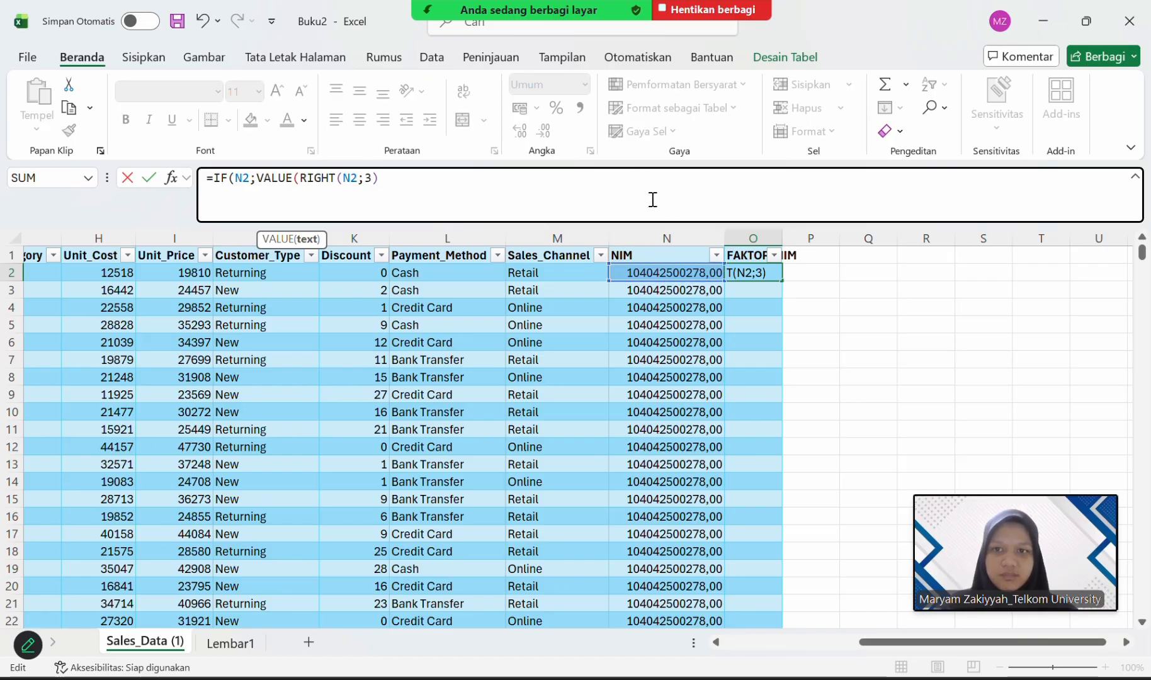
pyautogui.write(')')
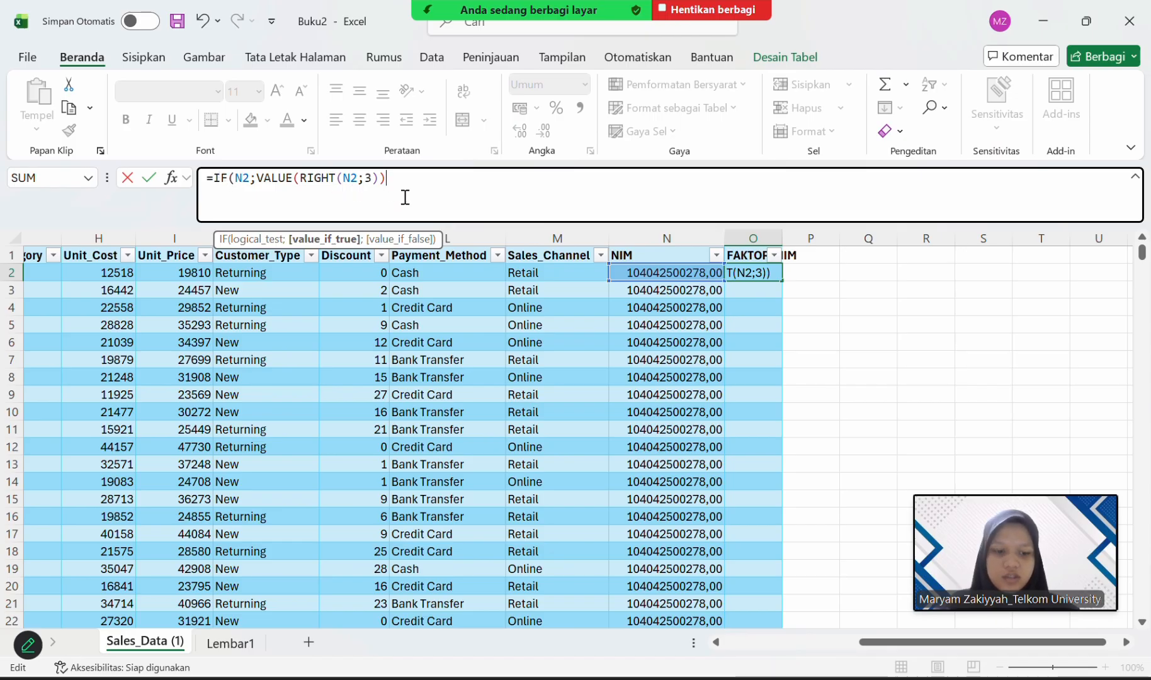
pyautogui.write('/100')
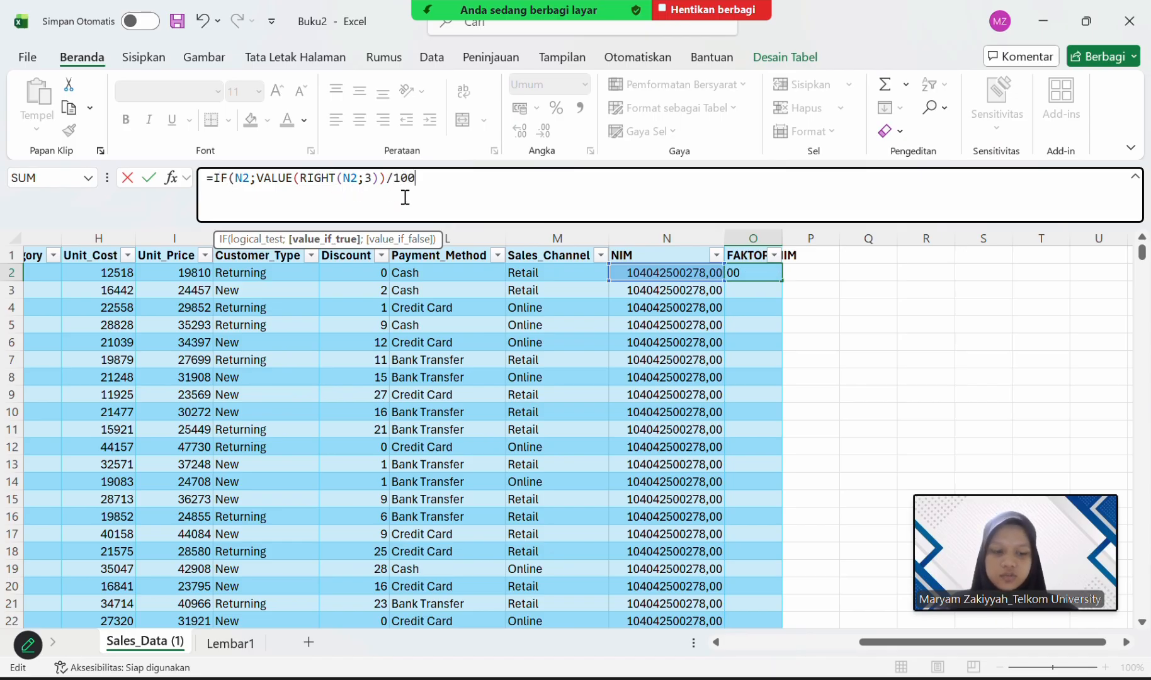
pyautogui.press('Return')
pyautogui.press('Return')
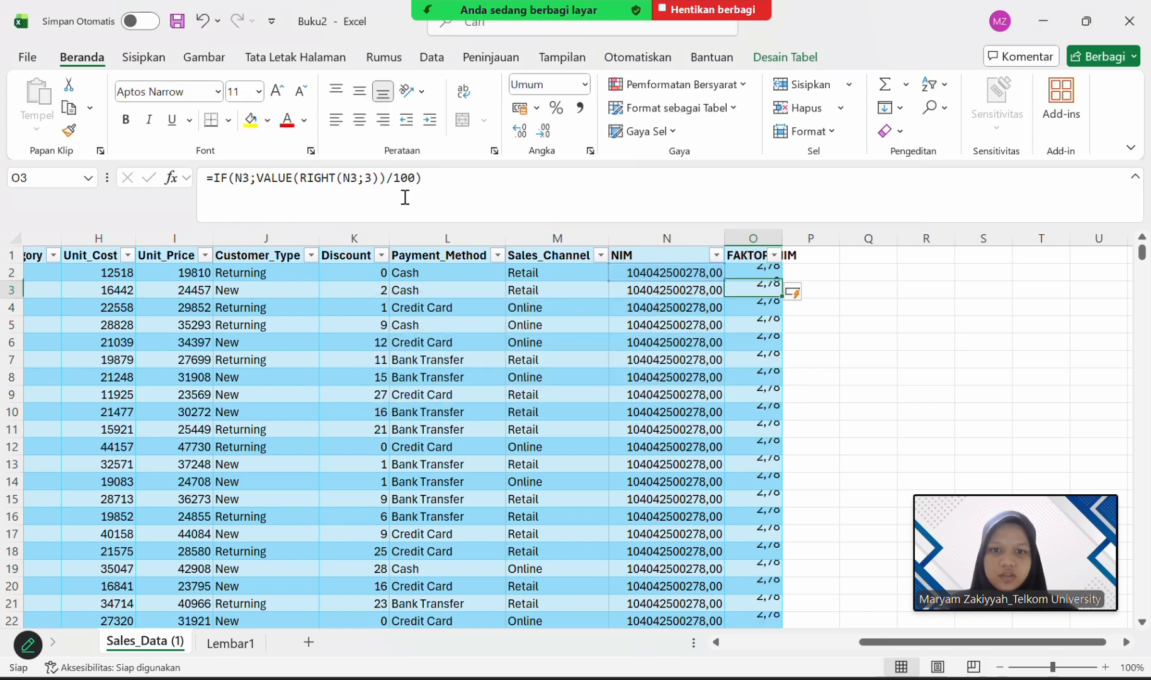
# Fit the width of column O to its FAKTOR_NIM header and select cell O2.
pyautogui.doubleClick(780, 235)
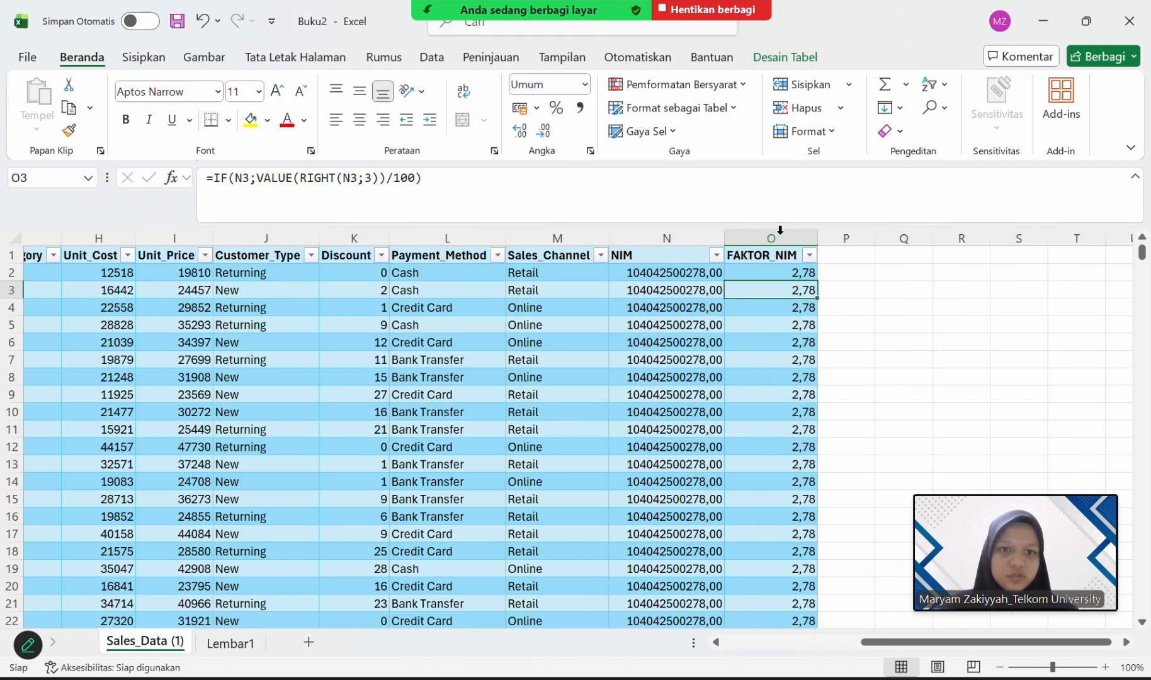
pyautogui.click(852, 256)
pyautogui.click(805, 273)
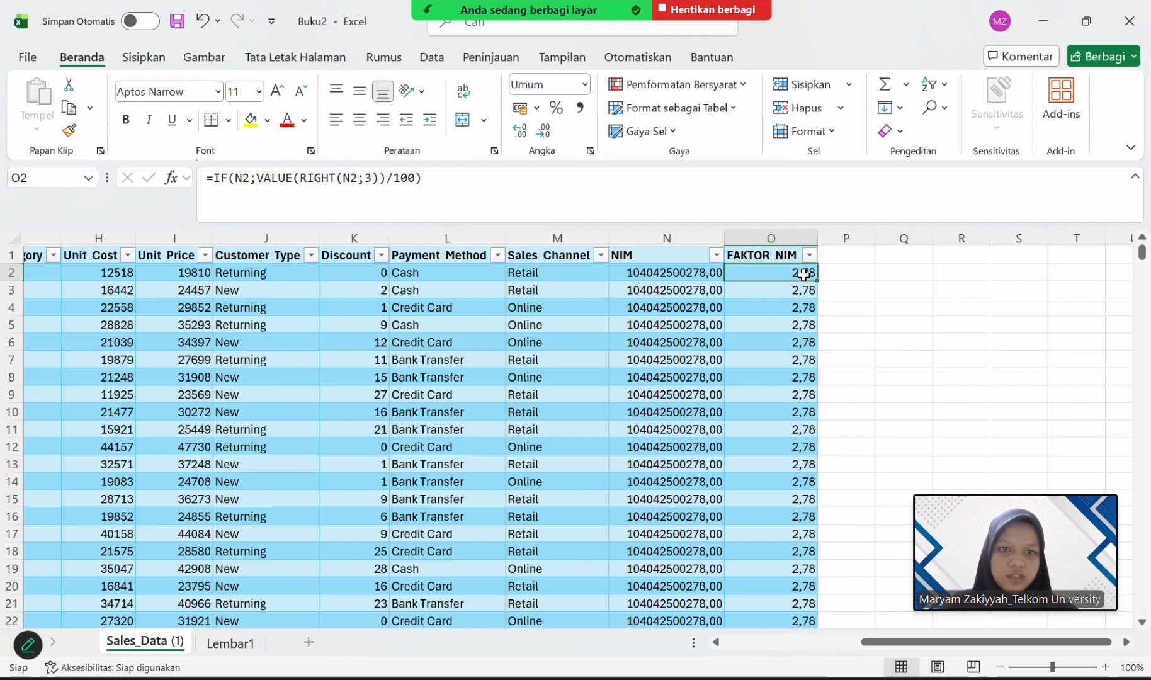
# Add a new table column beside FAKTOR_NIM with the header PERFORMANCE_SCORE in cell P1.
pyautogui.click(846, 254)
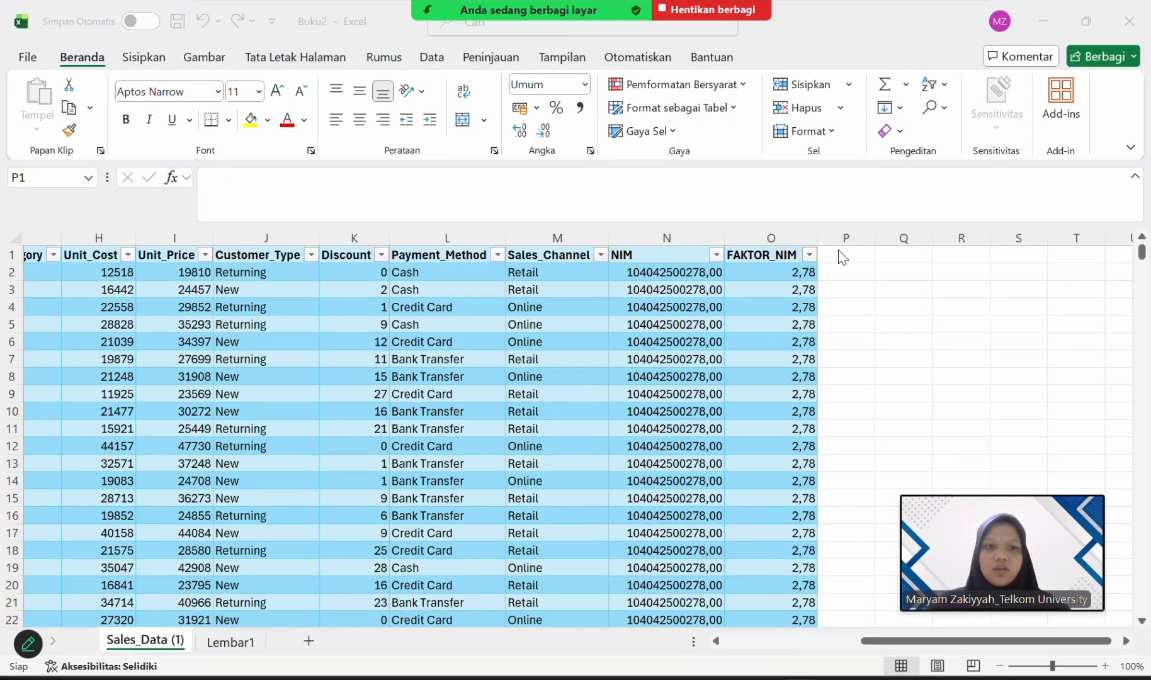
pyautogui.click(836, 259)
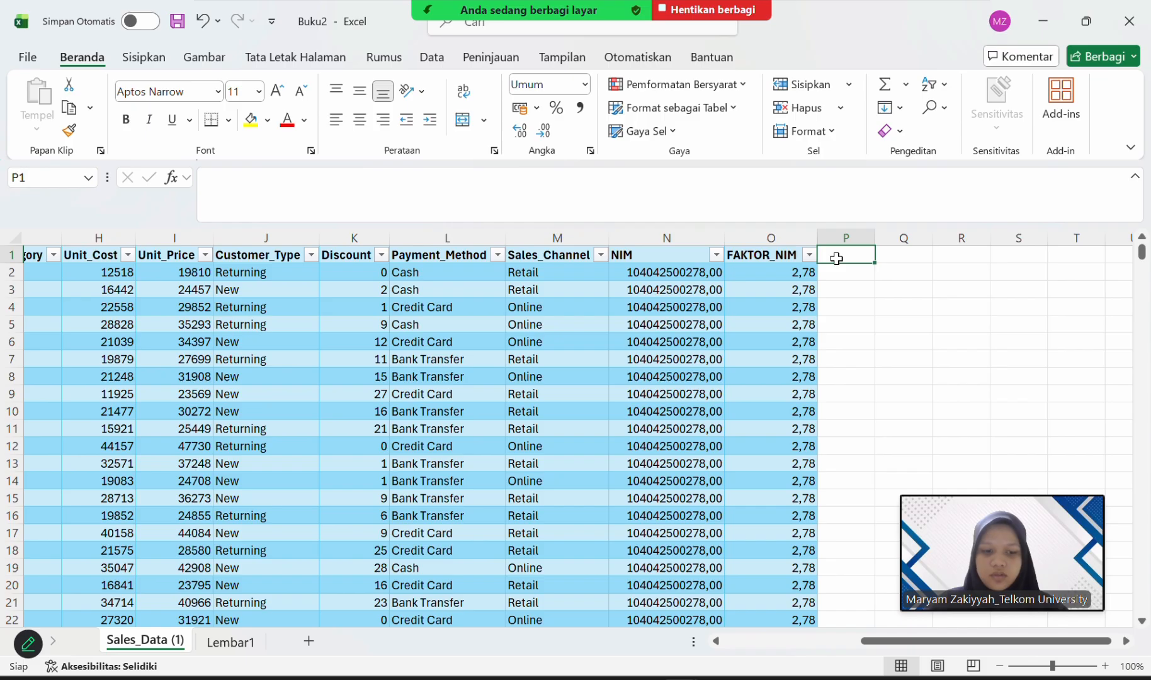
pyautogui.doubleClick(836, 259)
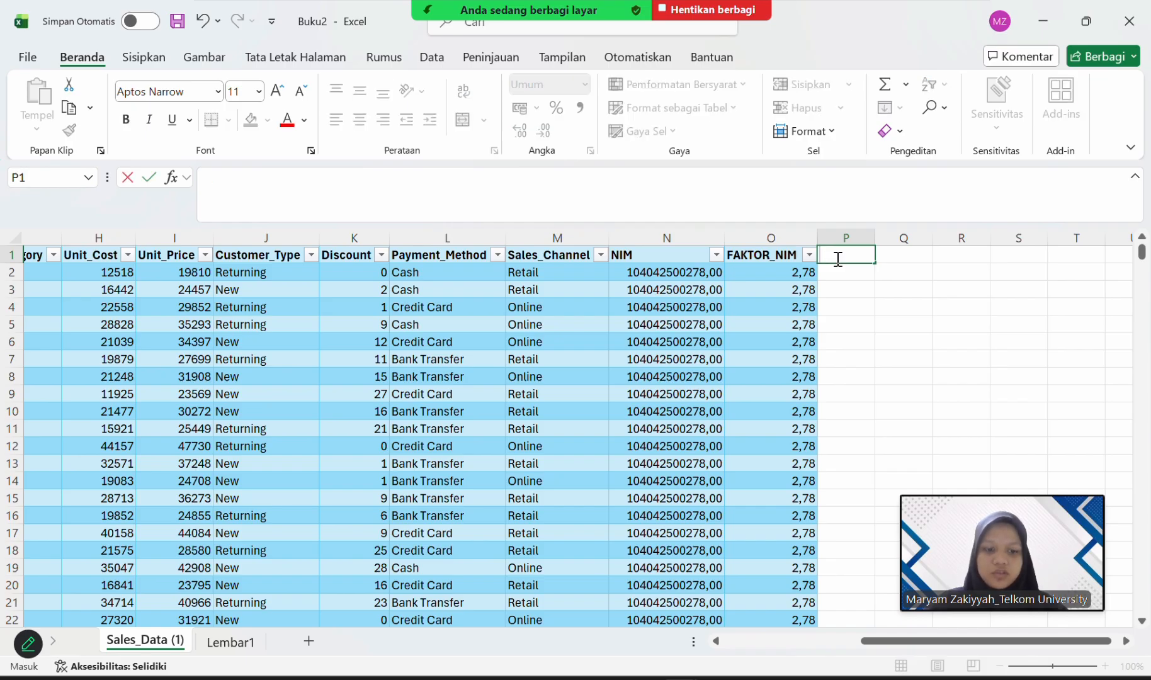
pyautogui.write('PERFO')
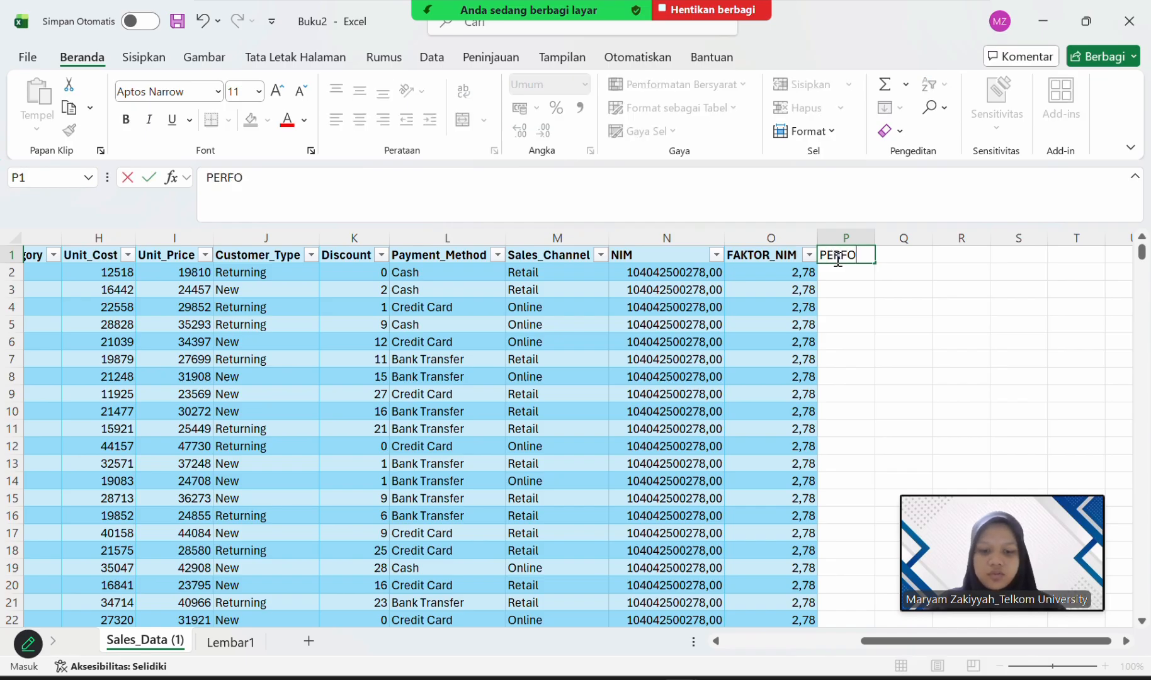
pyautogui.write('R')
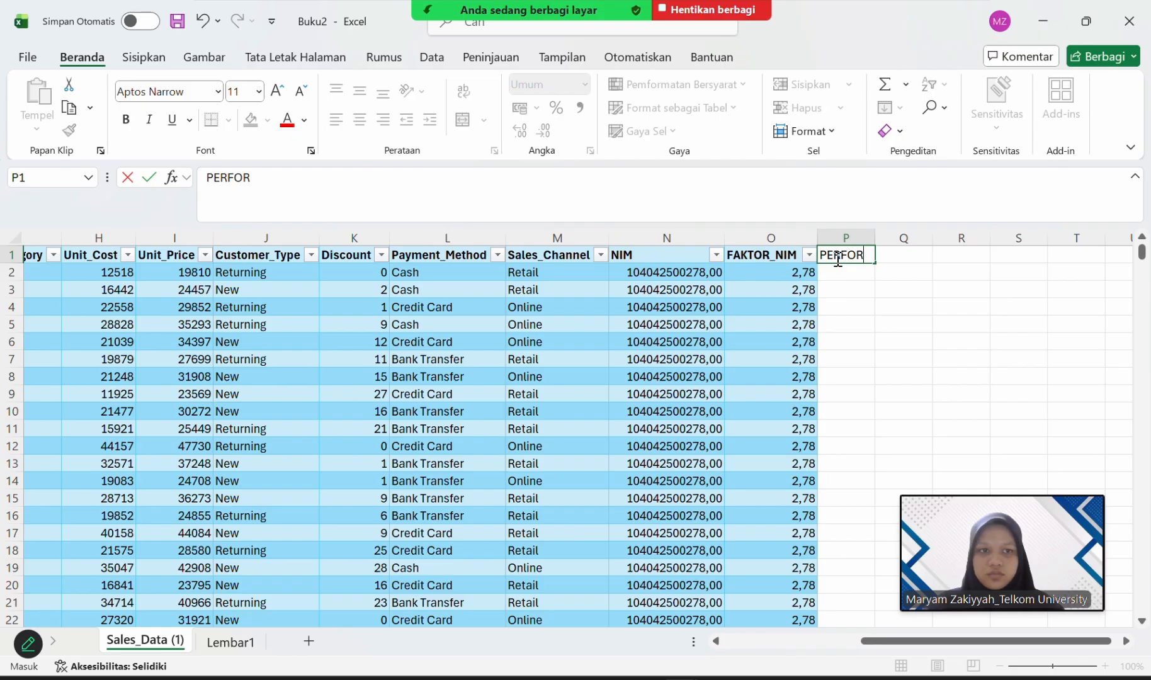
pyautogui.write('MANCE')
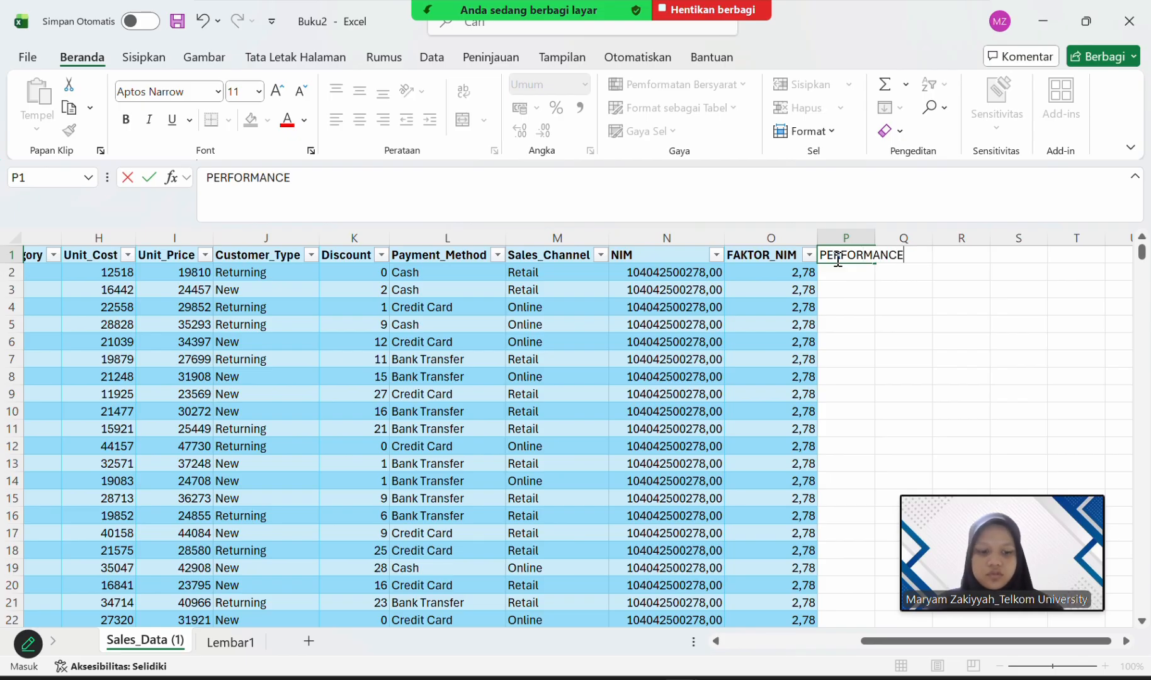
pyautogui.write('_SCORE')
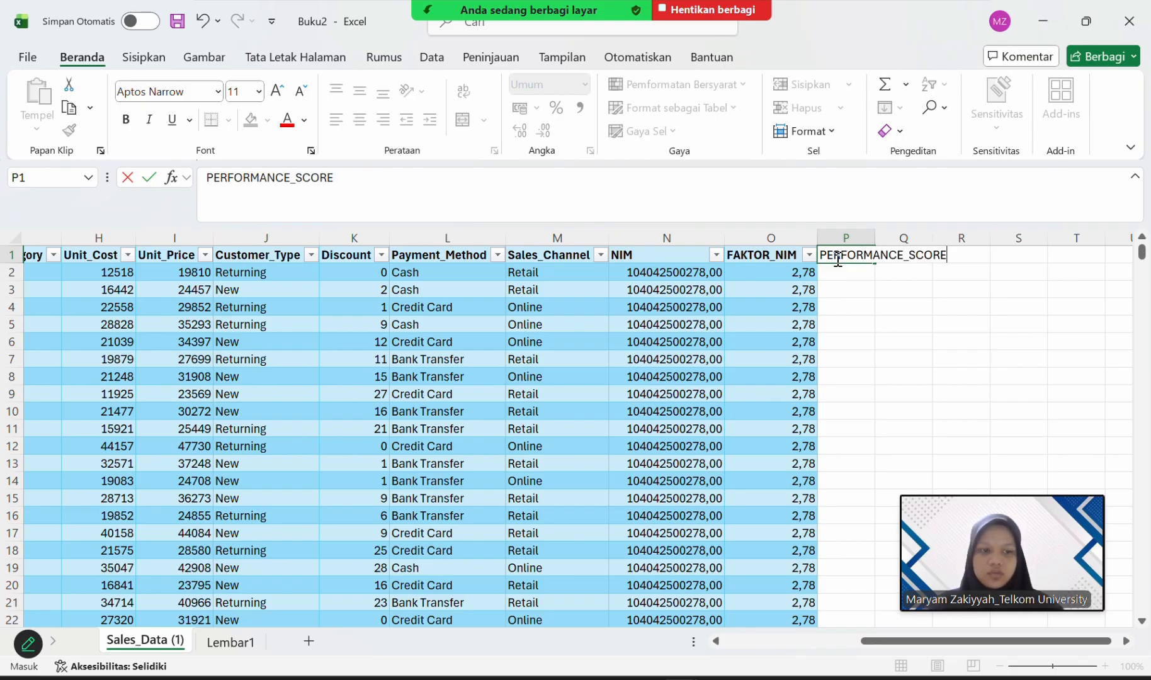
pyautogui.press('Return')
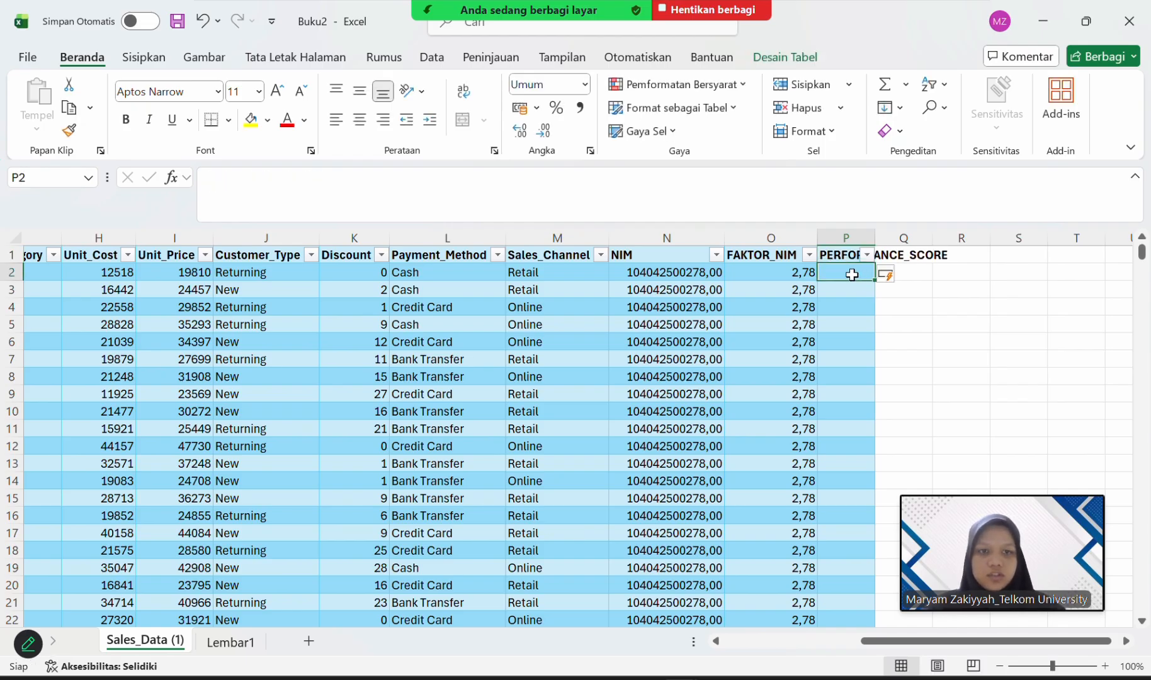
# Start an IF formula in cell P2 of the PERFORMANCE_SCORE column with a nested AND function as its logical test.
pyautogui.write('=')
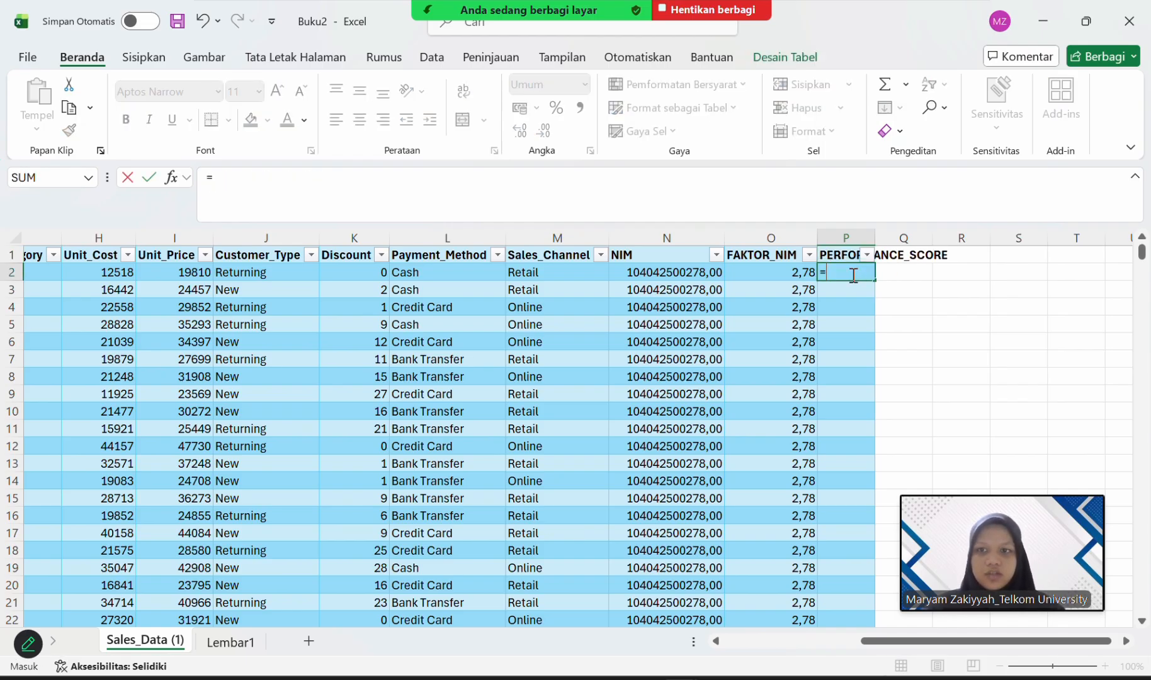
pyautogui.write('IF')
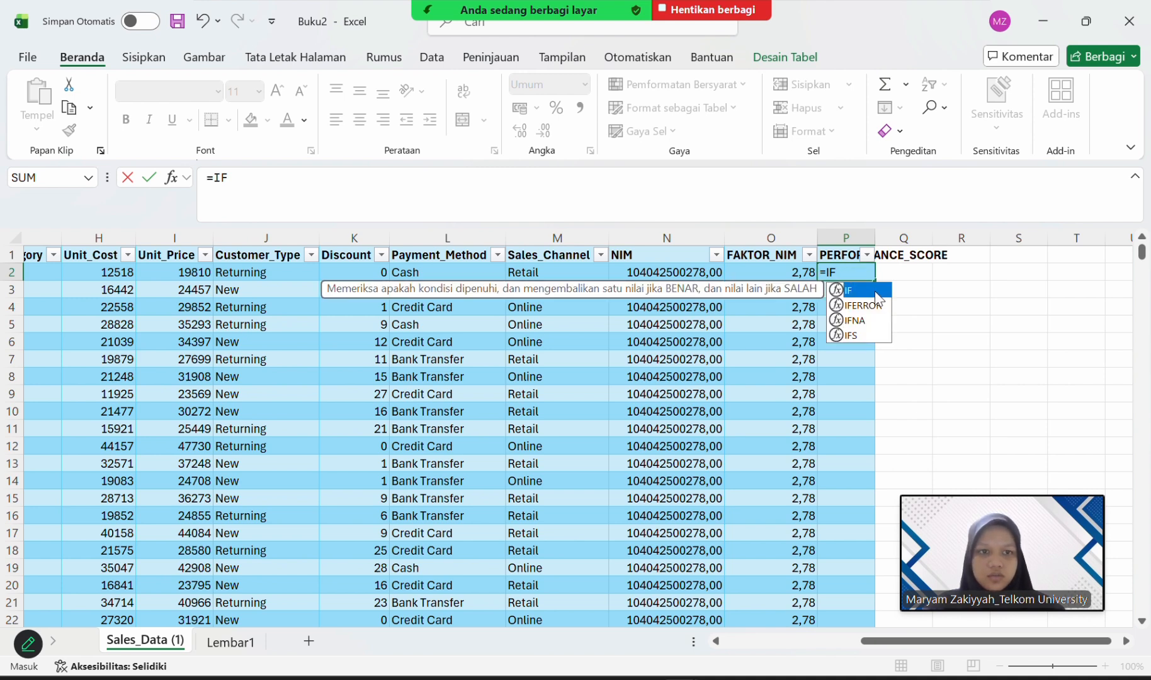
pyautogui.write('(AND')
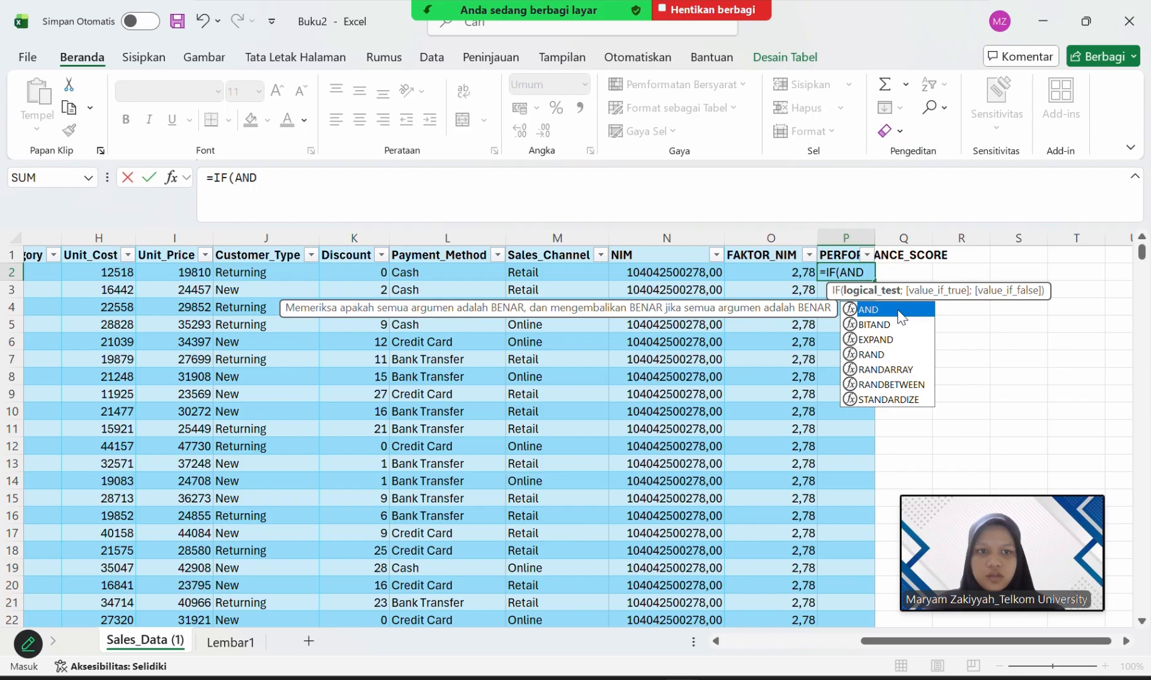
pyautogui.doubleClick(897, 309)
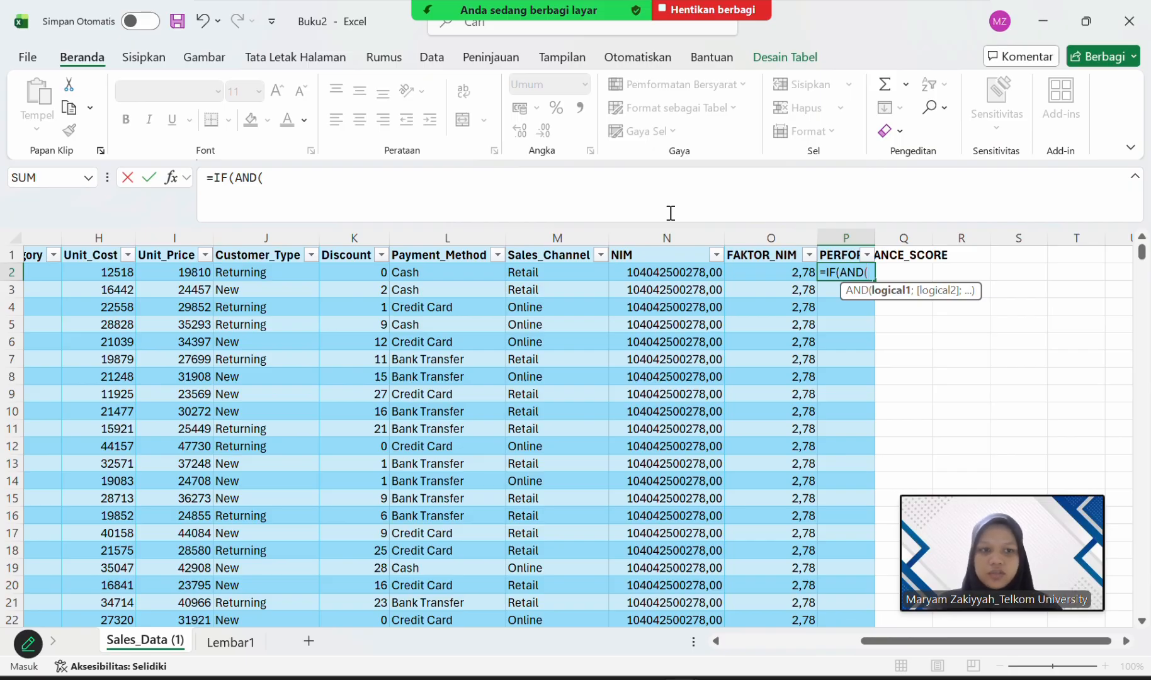
# Give the AND function in the P2 formula the arguments E2 and O2 and close the logical test.
pyautogui.write('E')
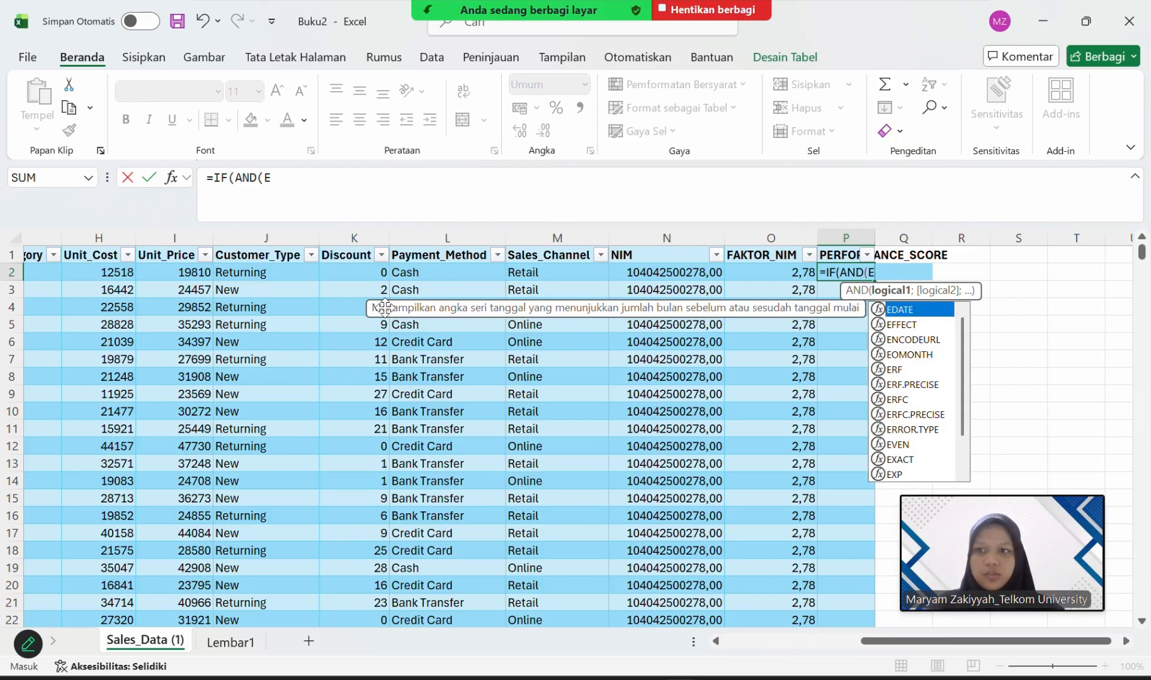
pyautogui.hscroll(-6, 371, 296)
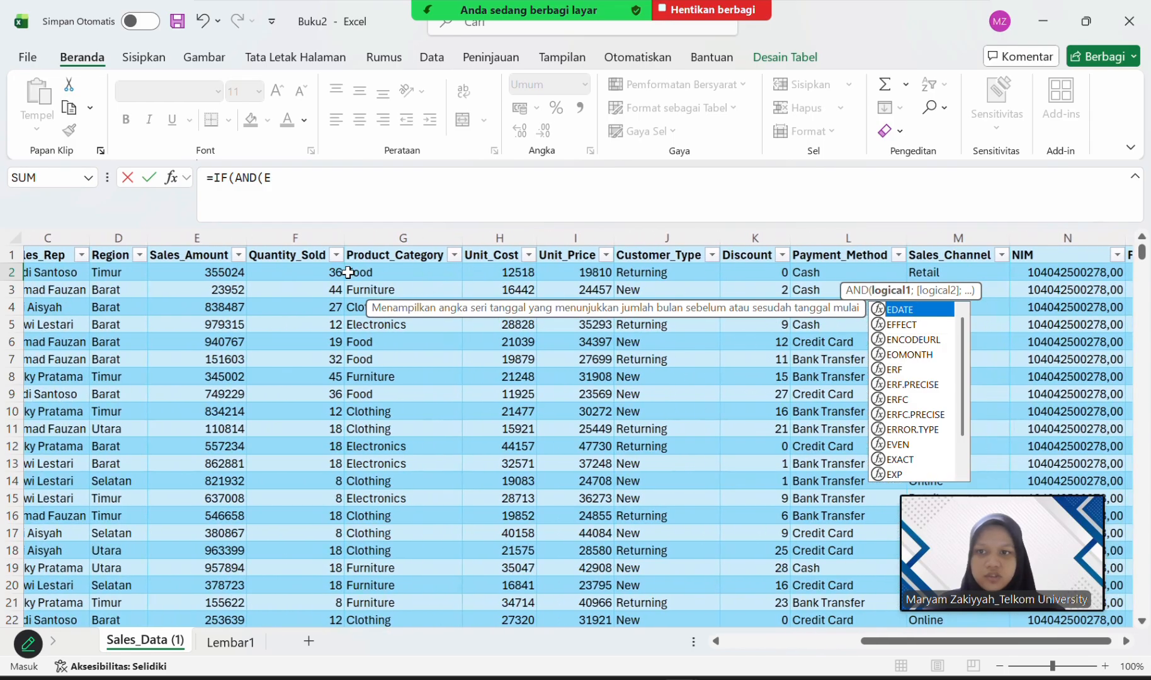
pyautogui.hscroll(5, 478, 353)
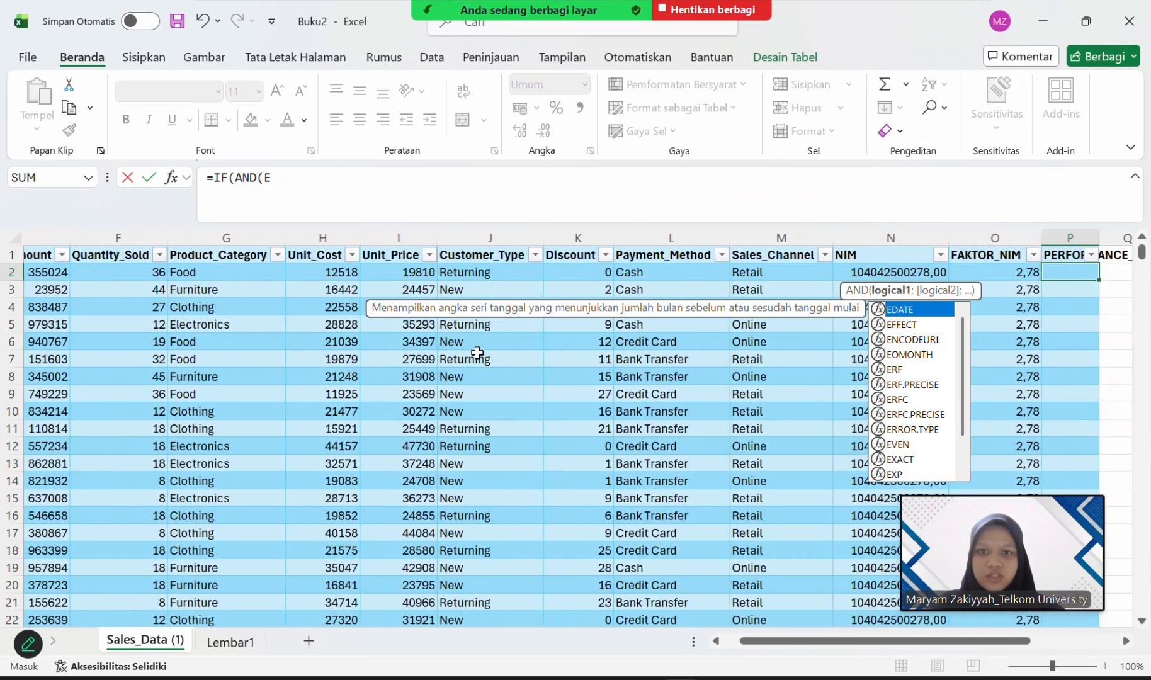
pyautogui.hscroll(3, 478, 353)
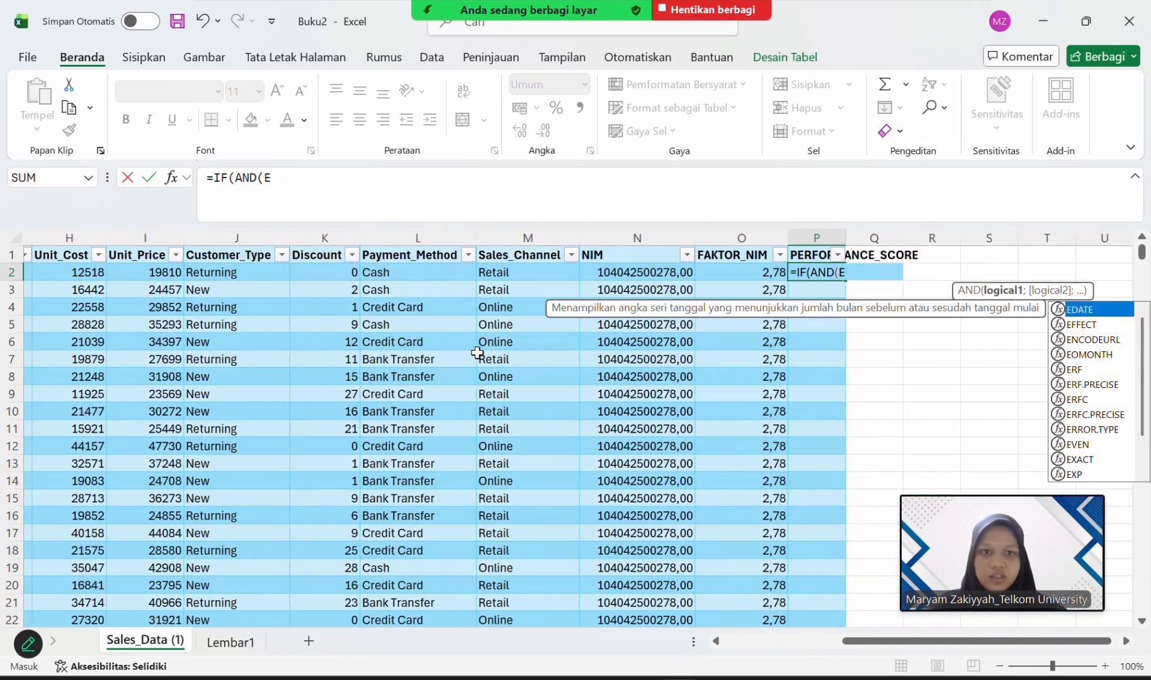
pyautogui.write('2')
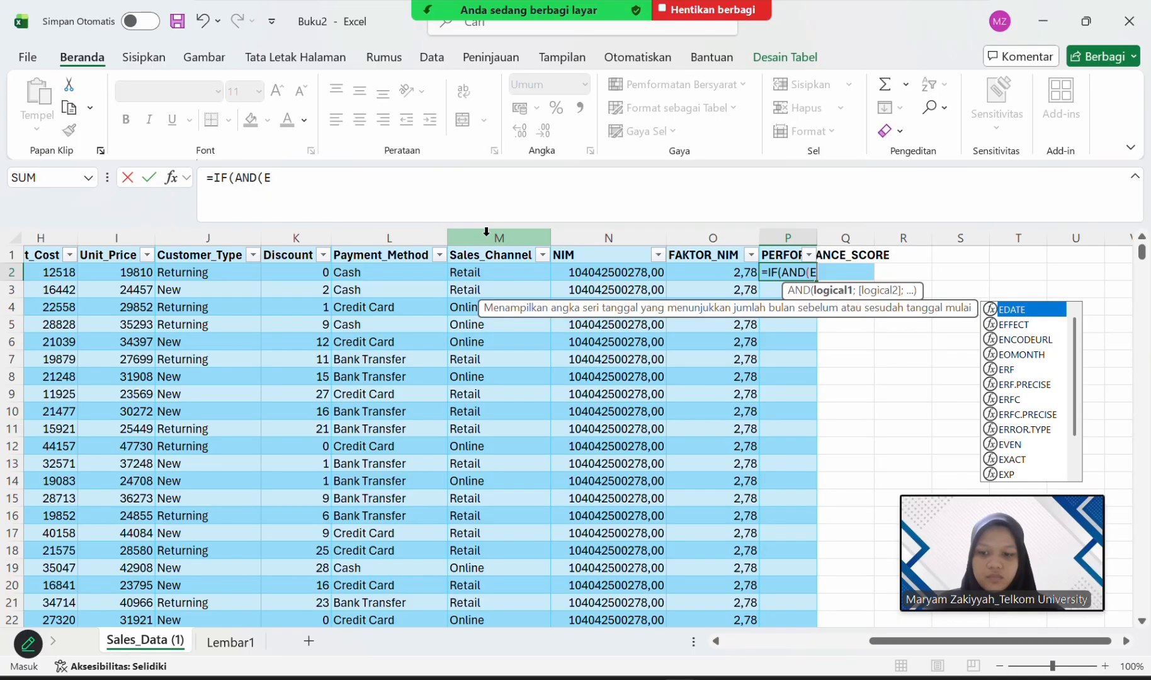
pyautogui.write(';')
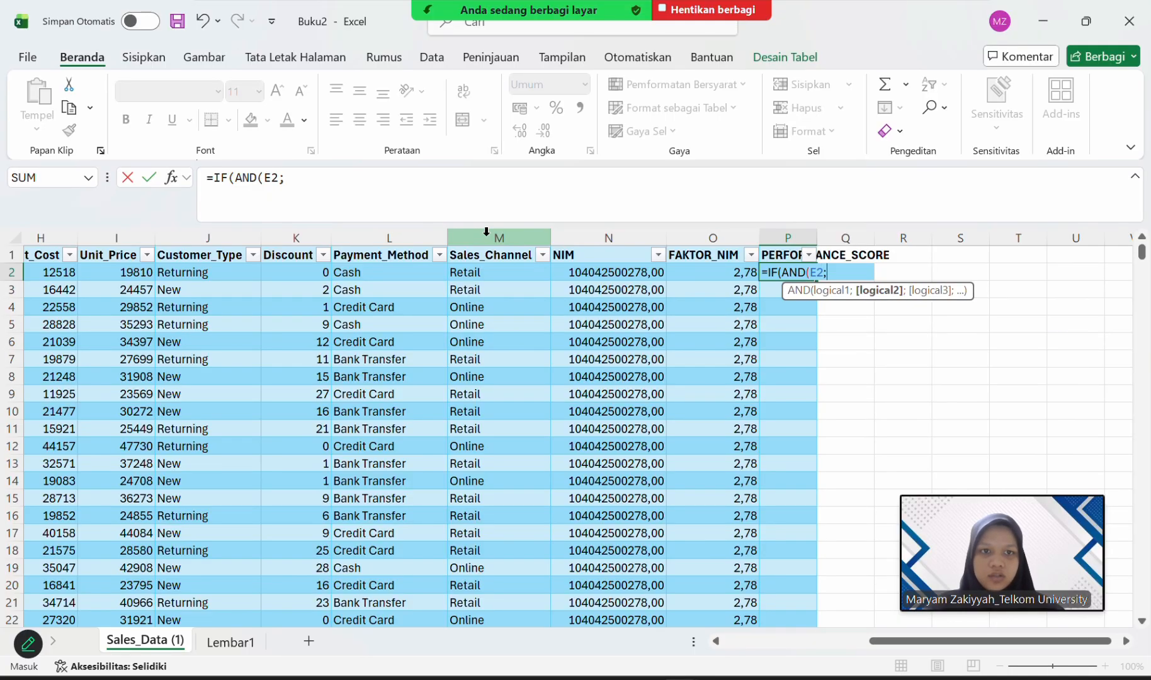
pyautogui.write('O2')
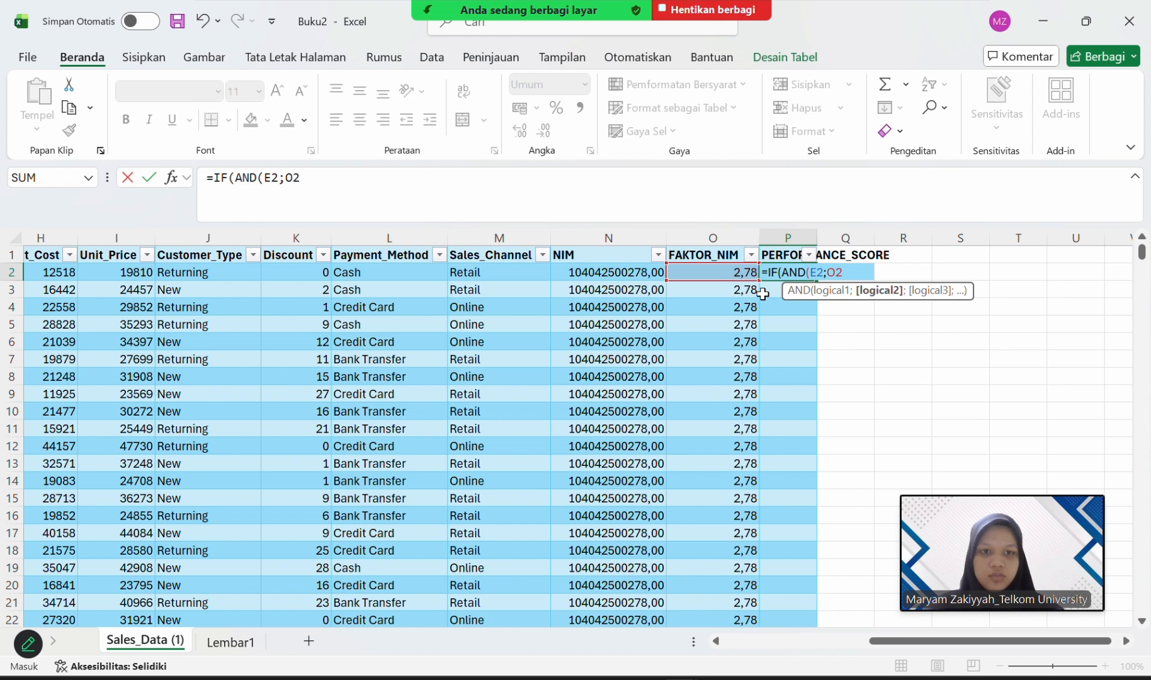
pyautogui.write(')')
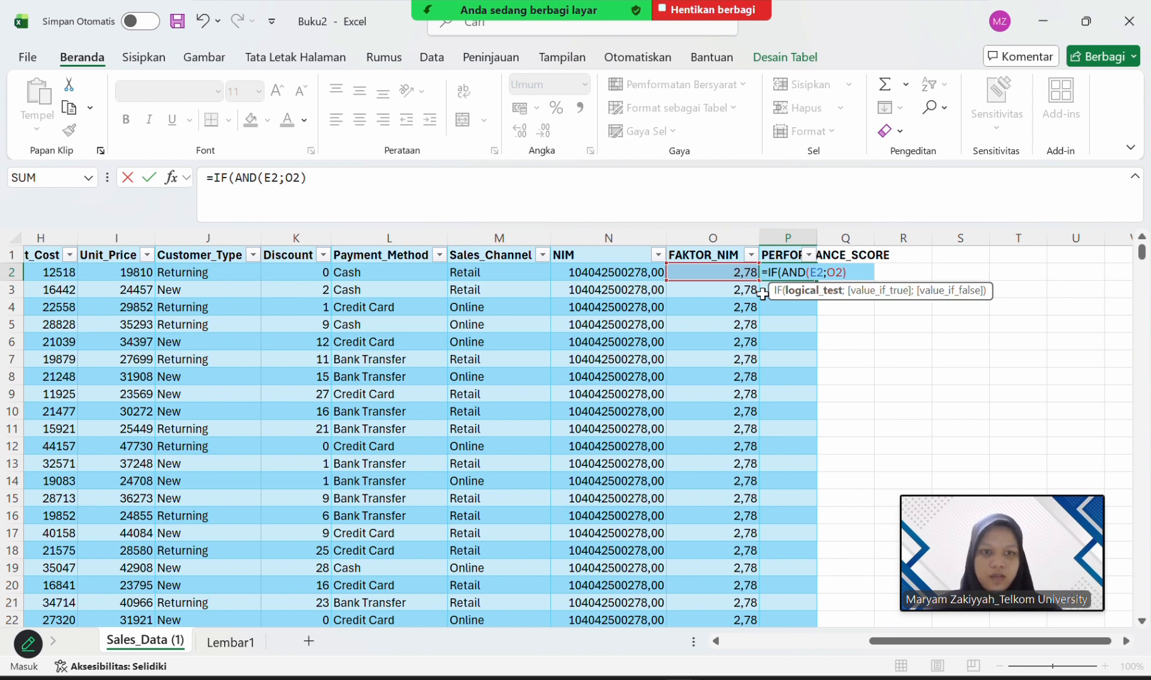
pyautogui.write(';')
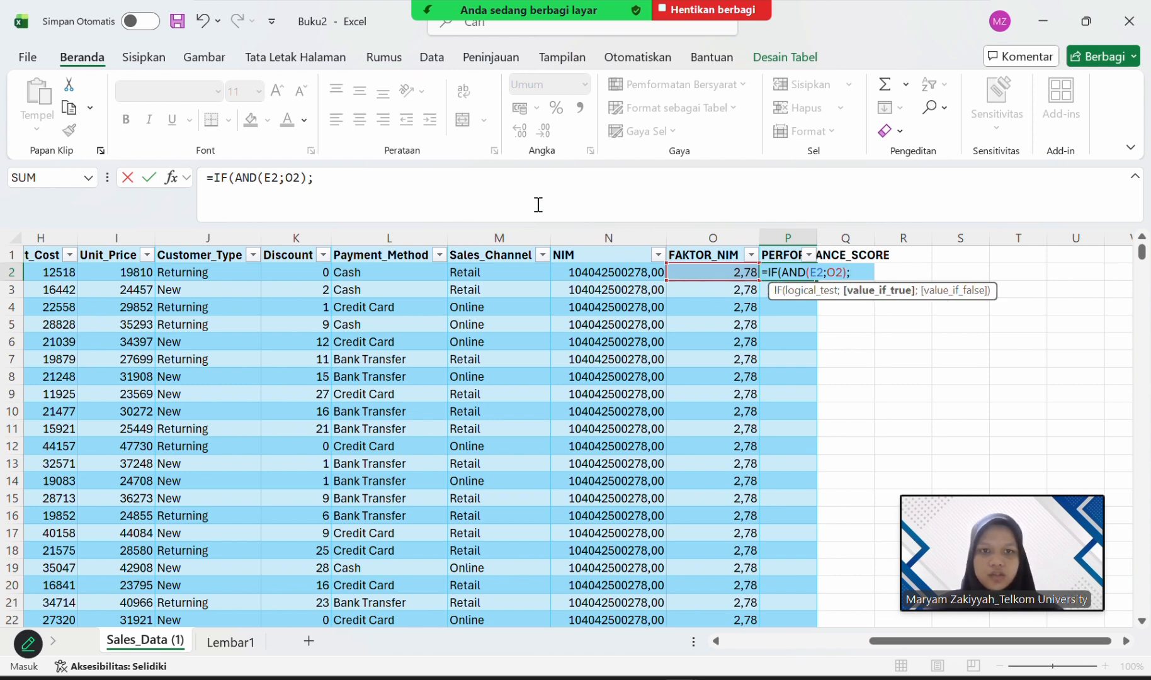
# Complete the P2 formula with E2*O2 as the value if true, commit it, and fit column P to its header.
pyautogui.hscroll(-5, 464, 319)
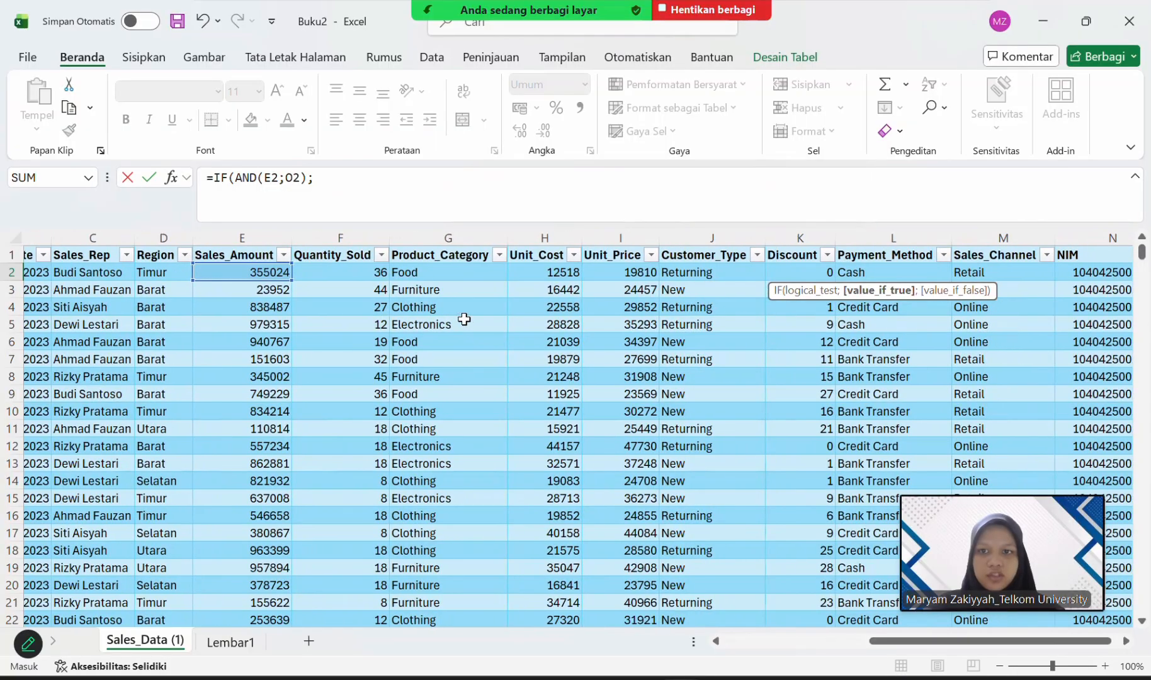
pyautogui.write('E2*')
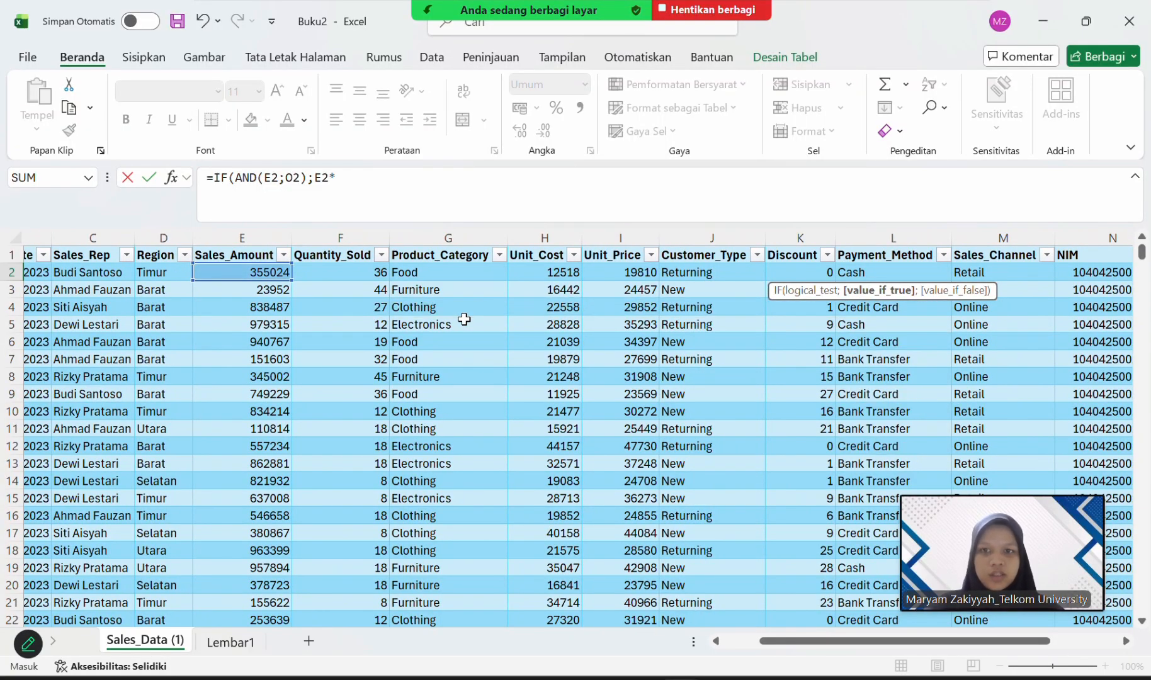
pyautogui.hscroll(5, 595, 330)
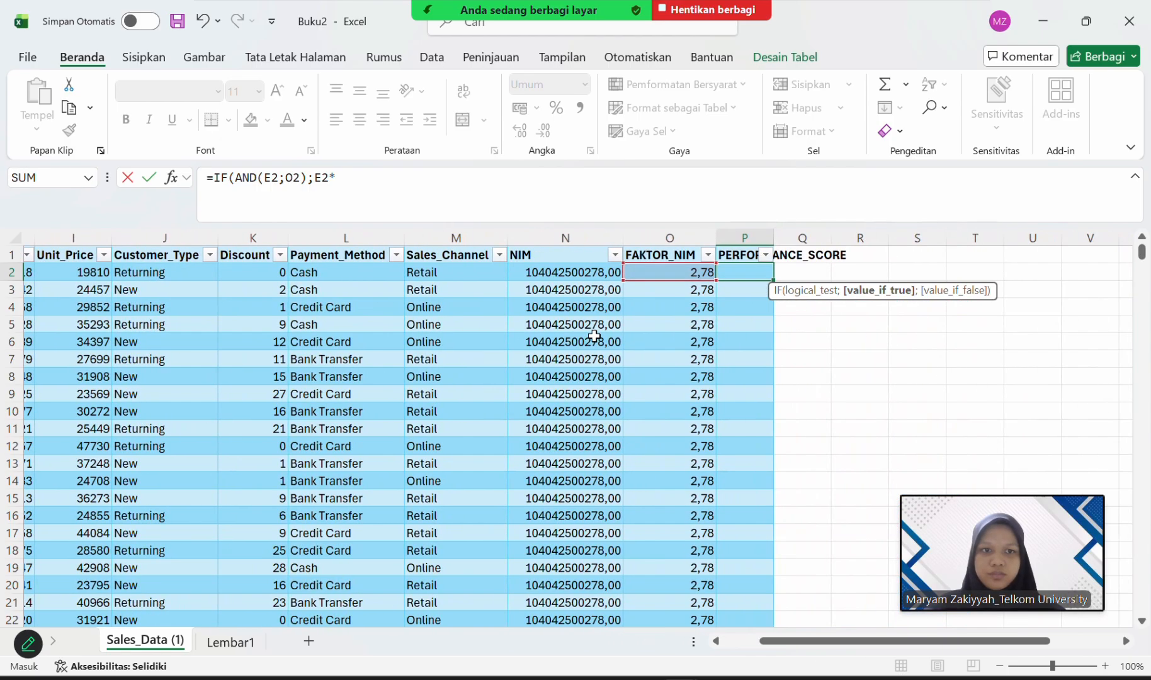
pyautogui.write('*')
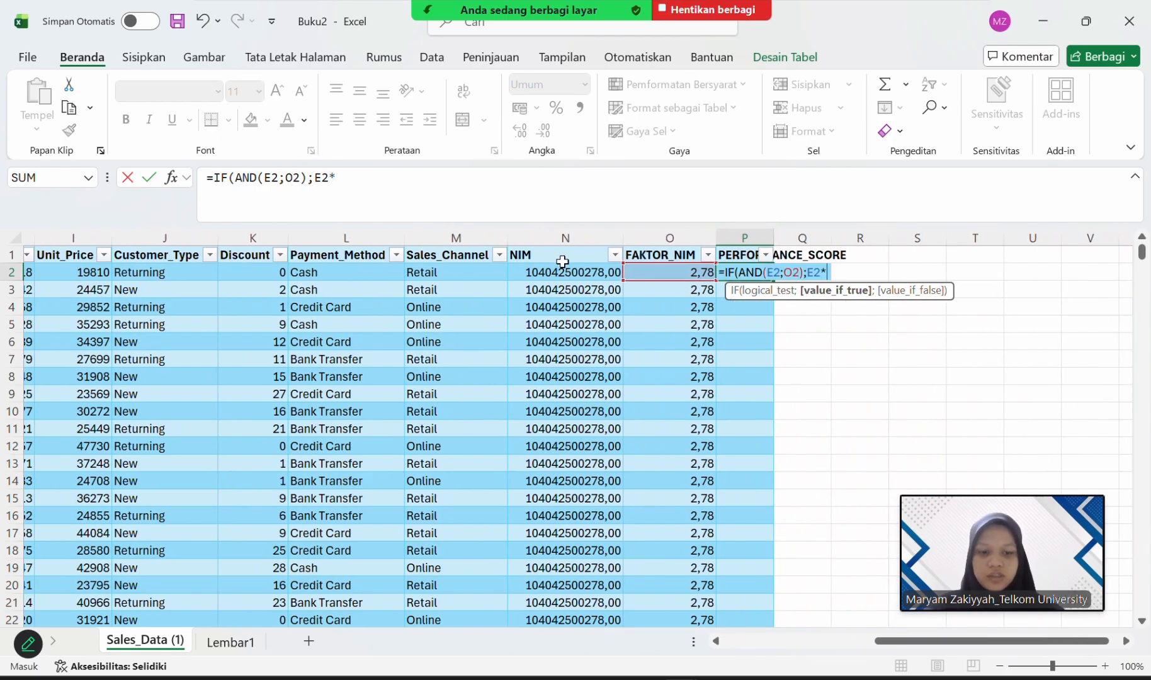
pyautogui.write('O2')
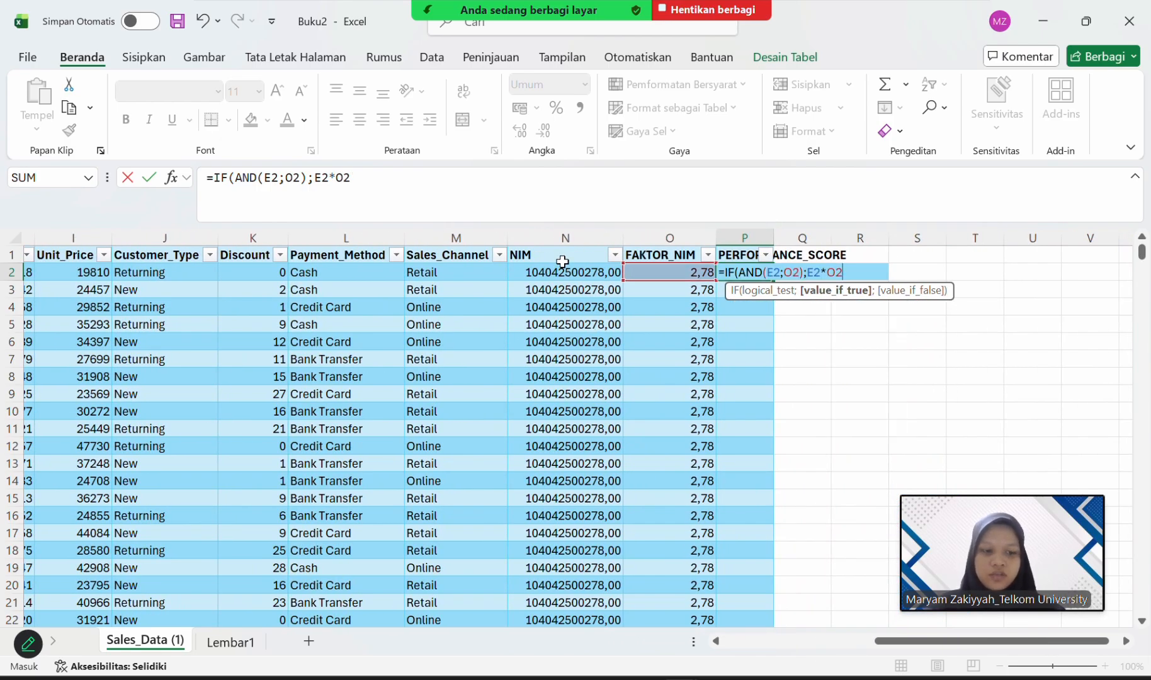
pyautogui.press('Return')
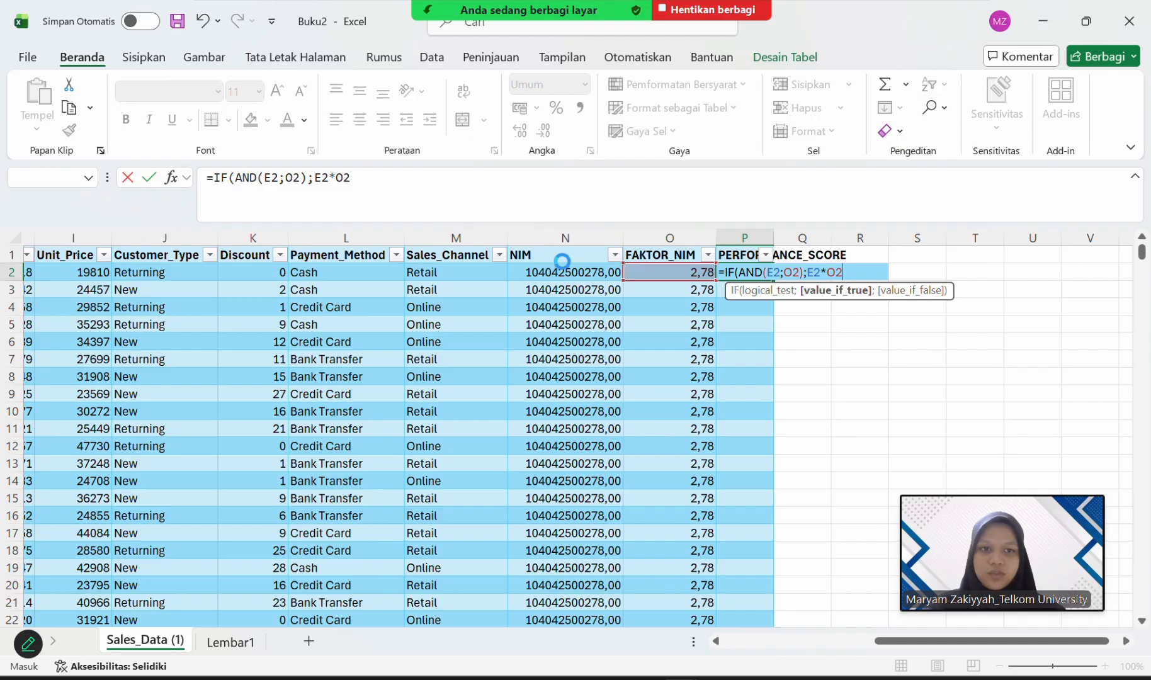
pyautogui.press('Return')
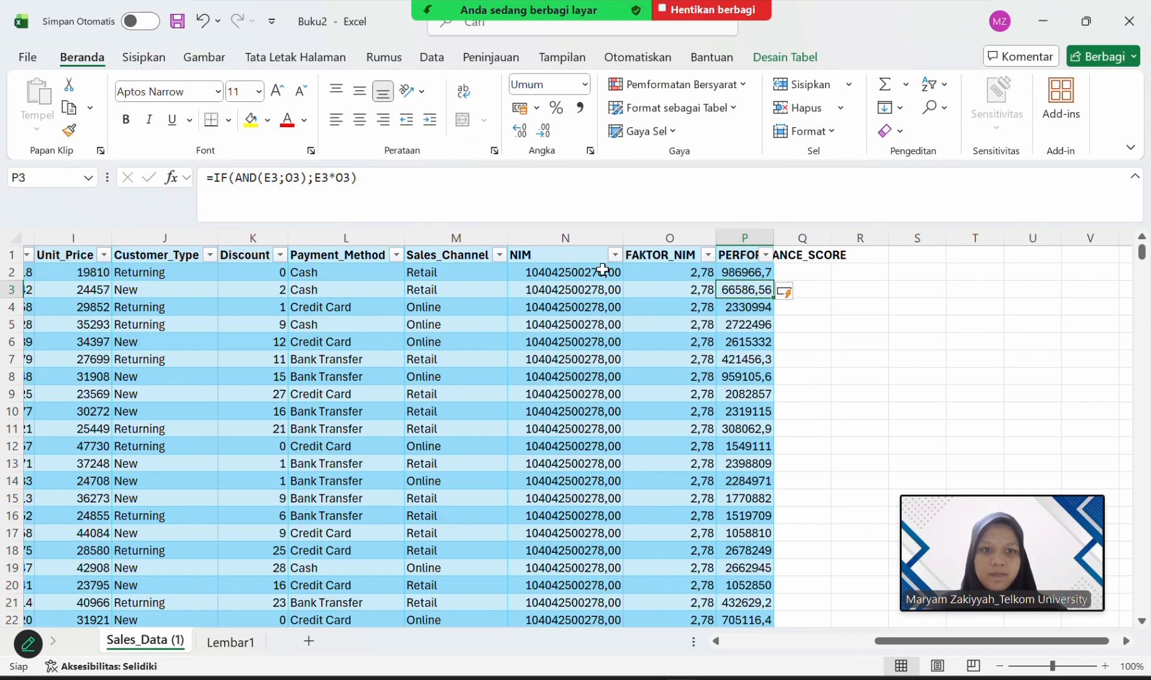
pyautogui.doubleClick(773, 237)
# Add a table column with the header KATEGORI_PERFORMANCE in cell Q1 and widen column Q to show the full header.
pyautogui.click(902, 255)
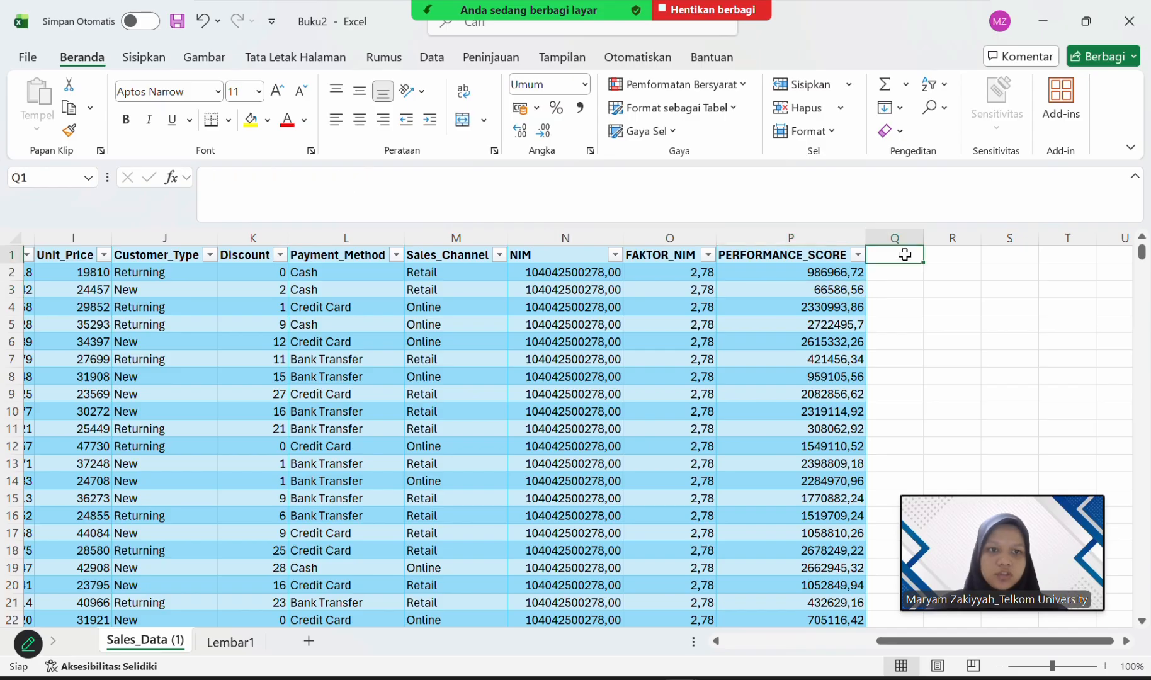
pyautogui.click(477, 26)
pyautogui.click(901, 255)
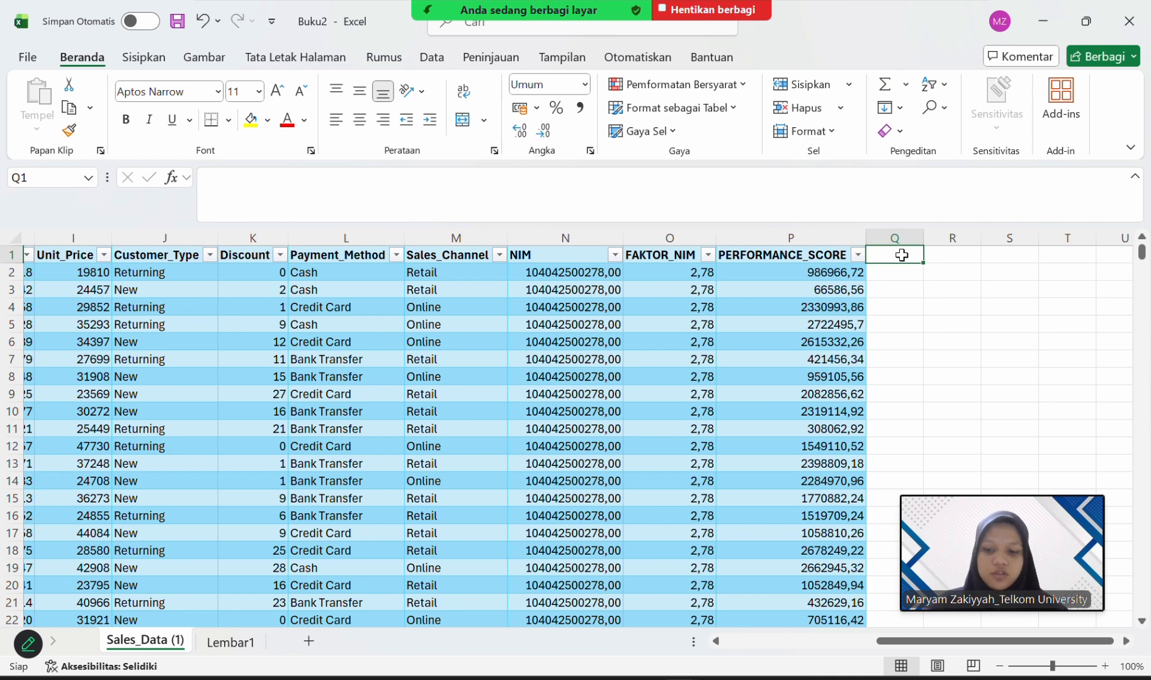
pyautogui.write('KATEGORI')
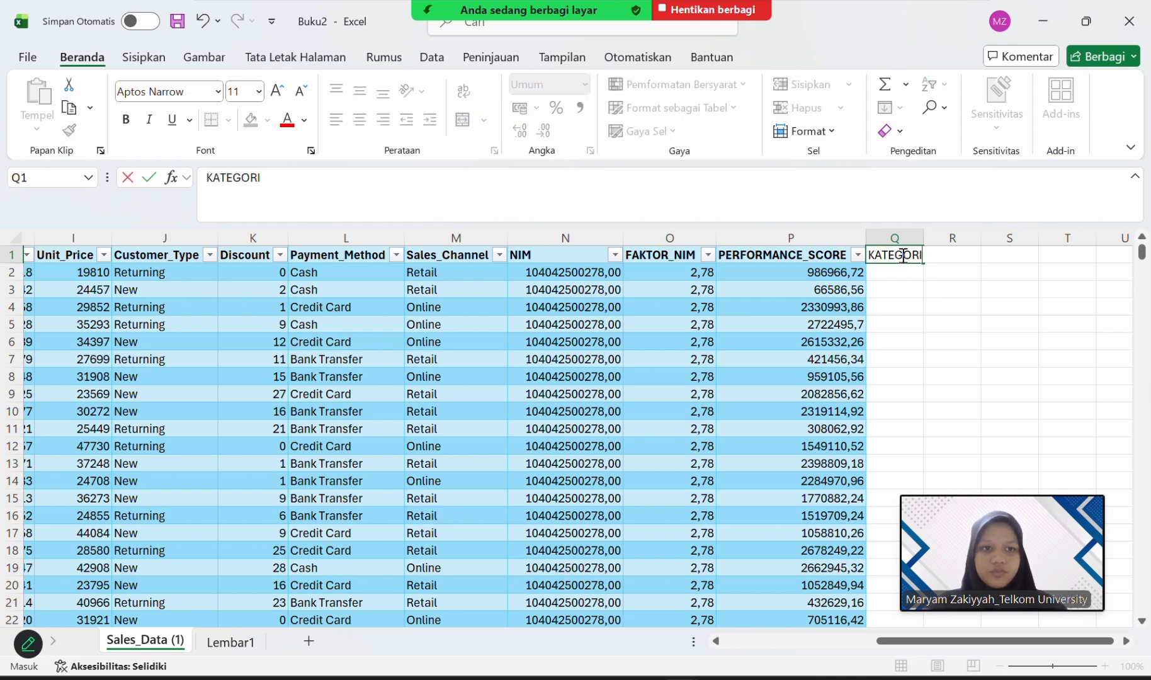
pyautogui.write('_PE')
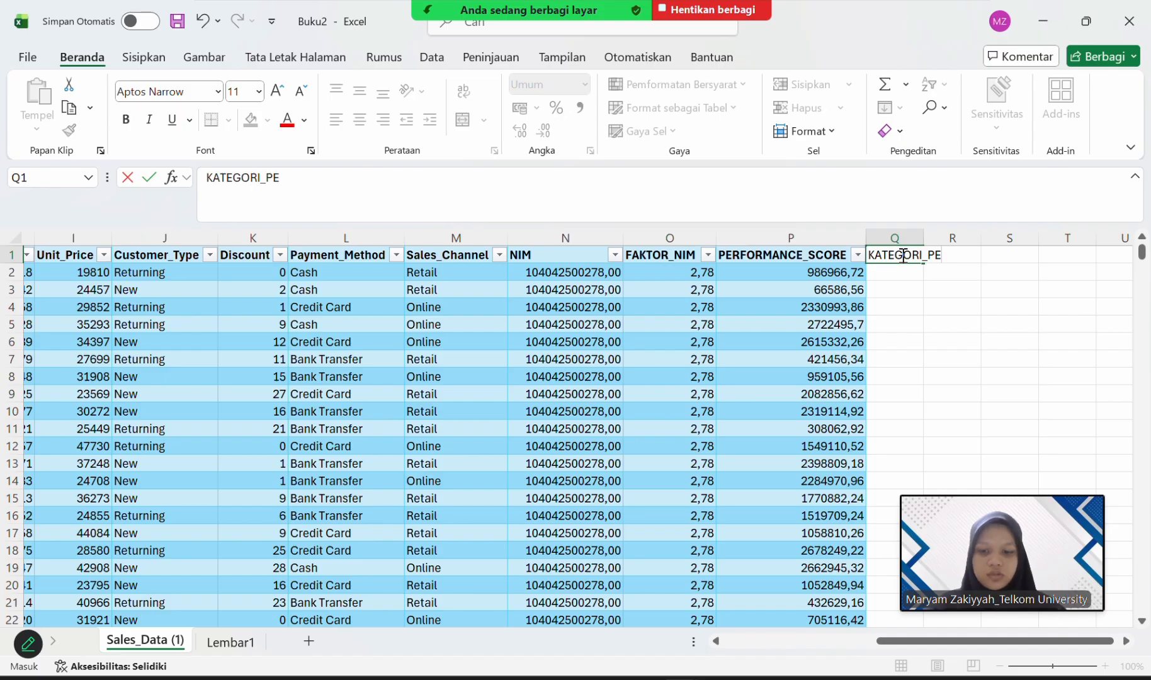
pyautogui.write('RFORMANCE')
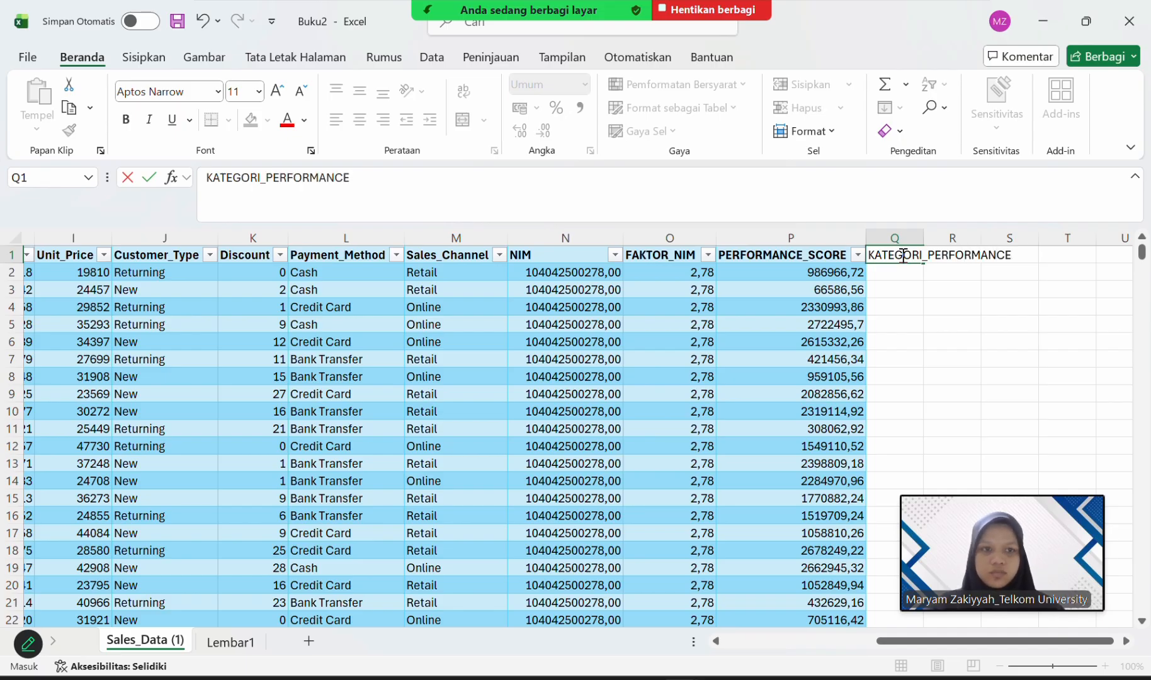
pyautogui.press('Return')
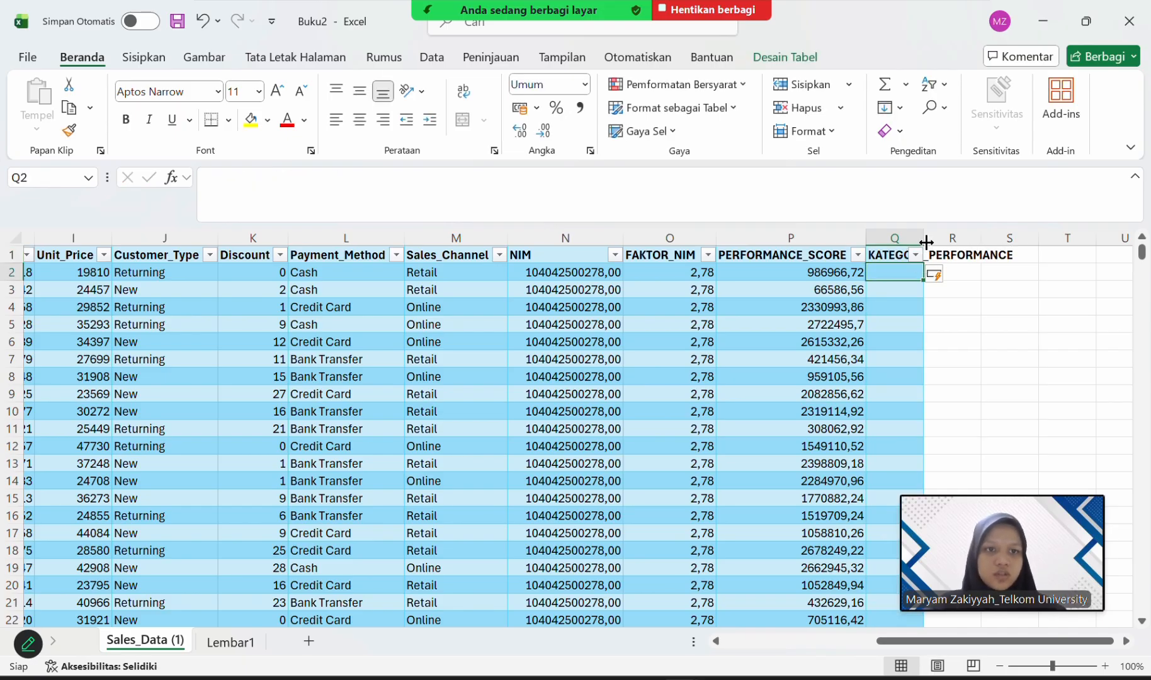
pyautogui.moveTo(923, 239); pyautogui.dragTo(1033, 238)
# Start an IF formula in cell Q2 of the KATEGORI_PERFORMANCE column with P2>5000 as its logical test.
pyautogui.click(471, 187)
pyautogui.write('=if')
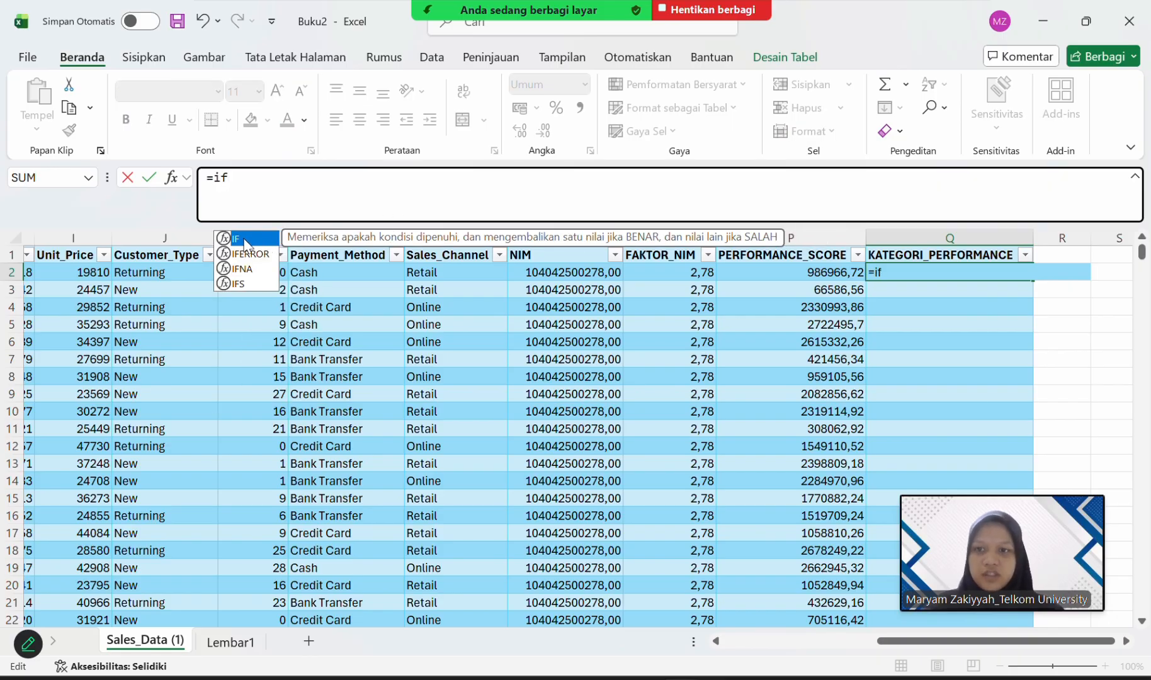
pyautogui.doubleClick(240, 238)
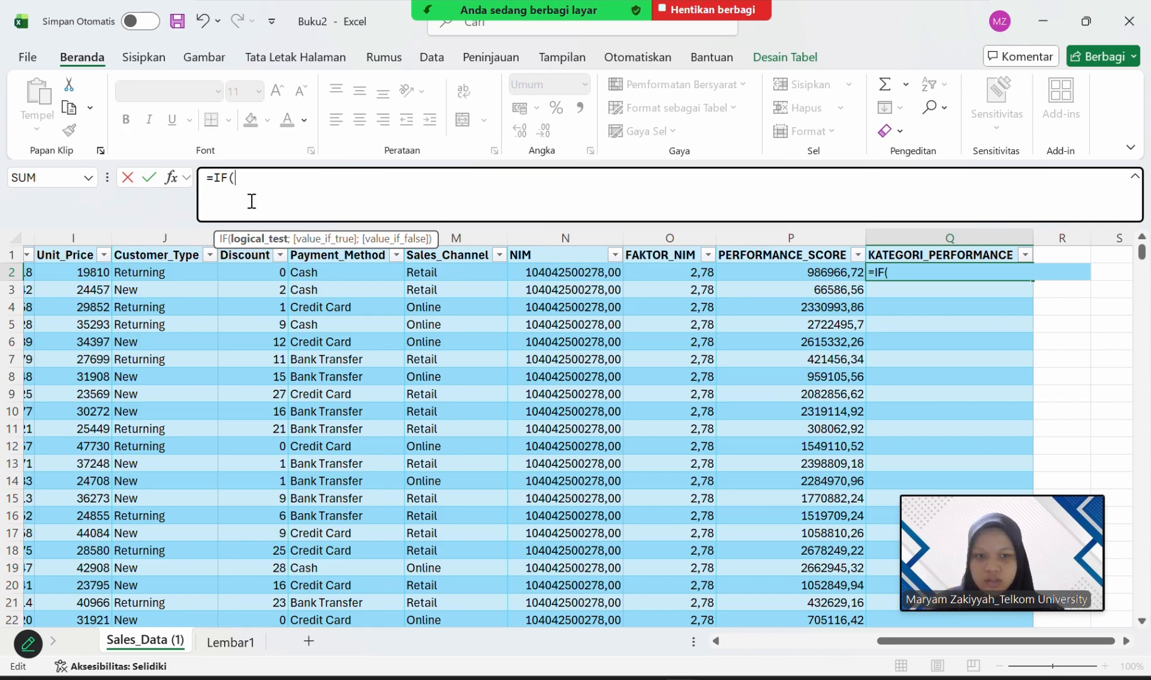
pyautogui.write('p2')
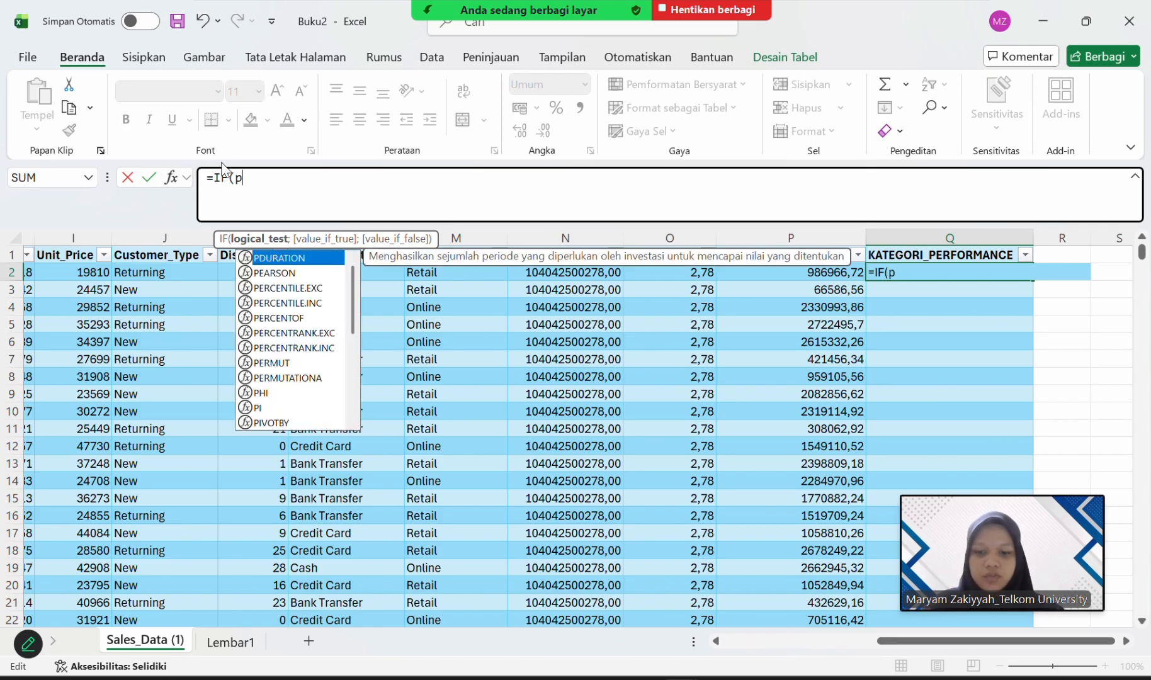
pyautogui.press('BackSpace')
pyautogui.press('BackSpace')
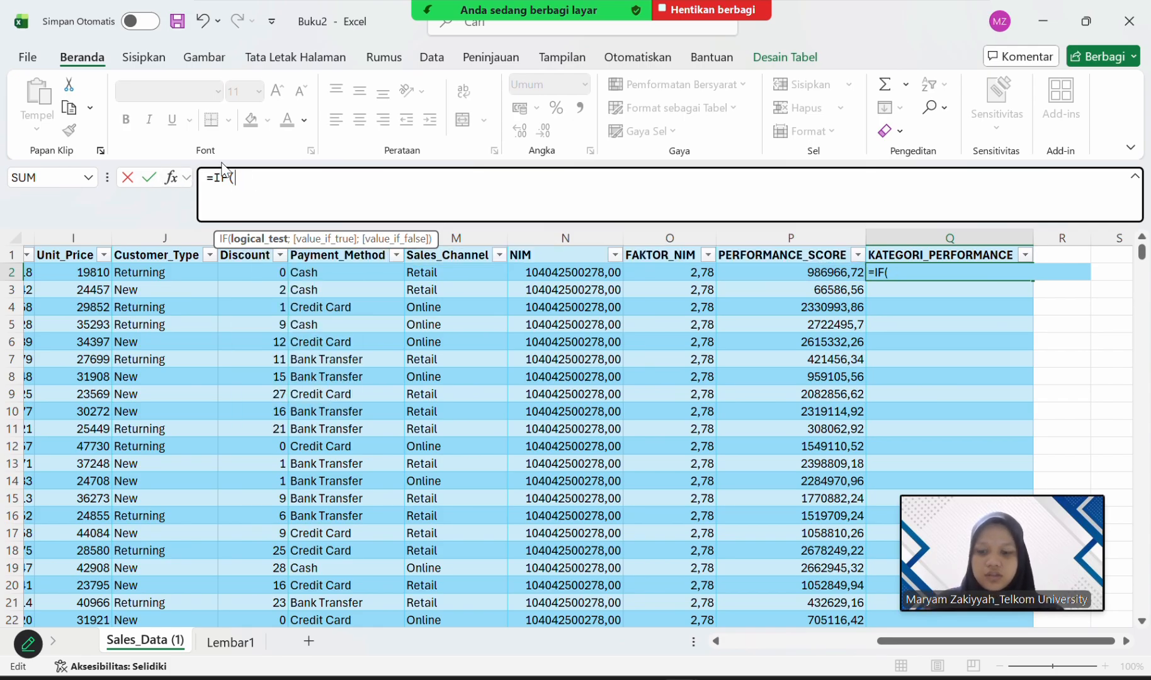
pyautogui.write('P2')
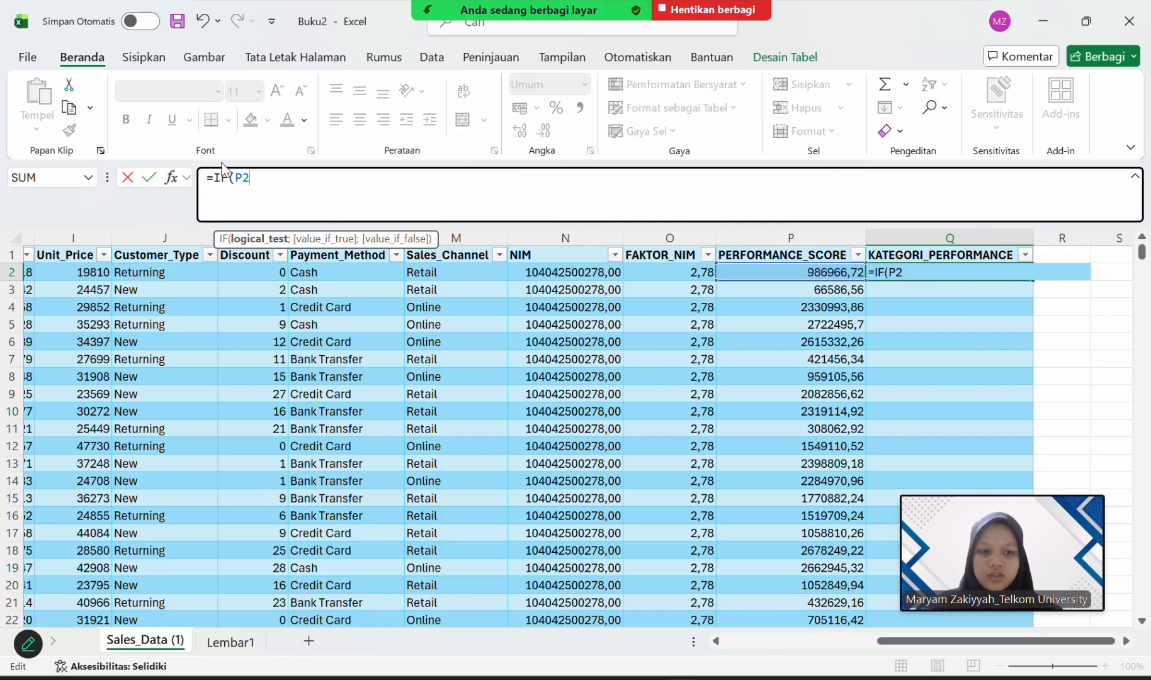
pyautogui.write('>5000')
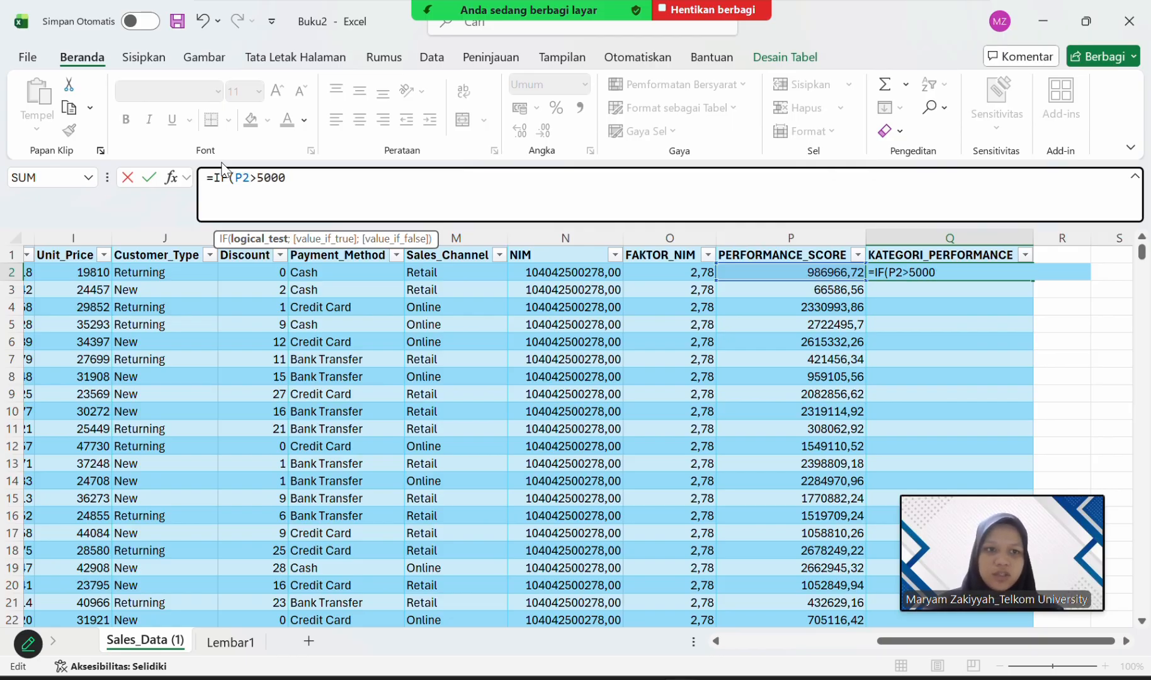
pyautogui.write(';')
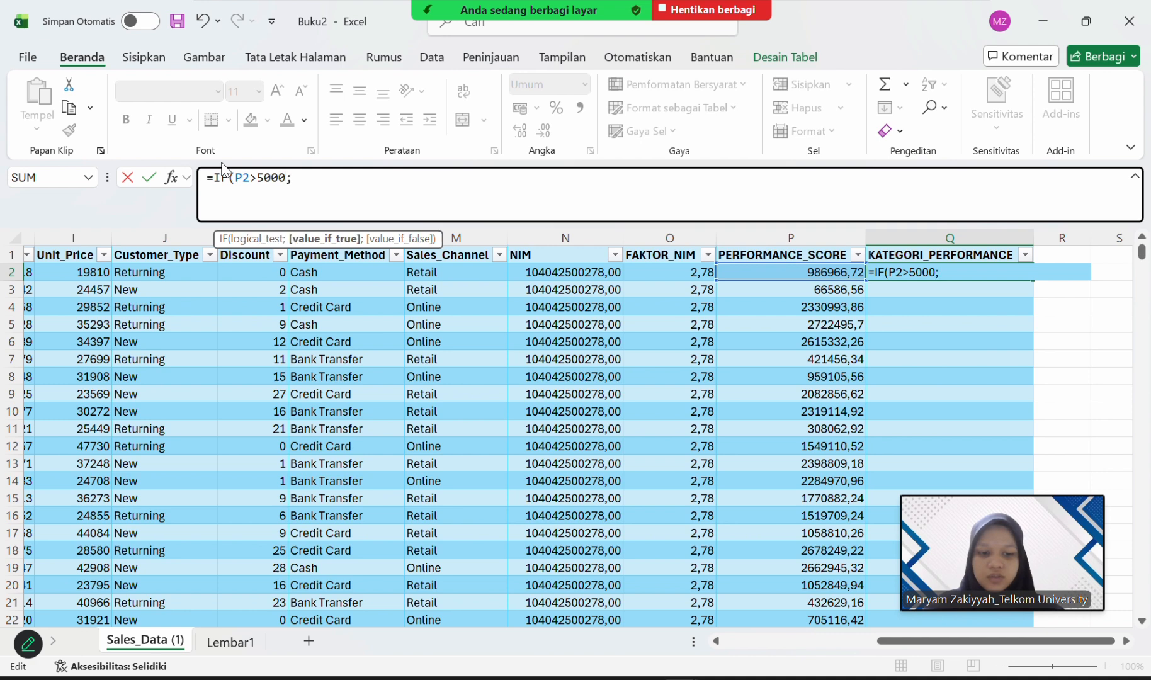
pyautogui.write('"Ex')
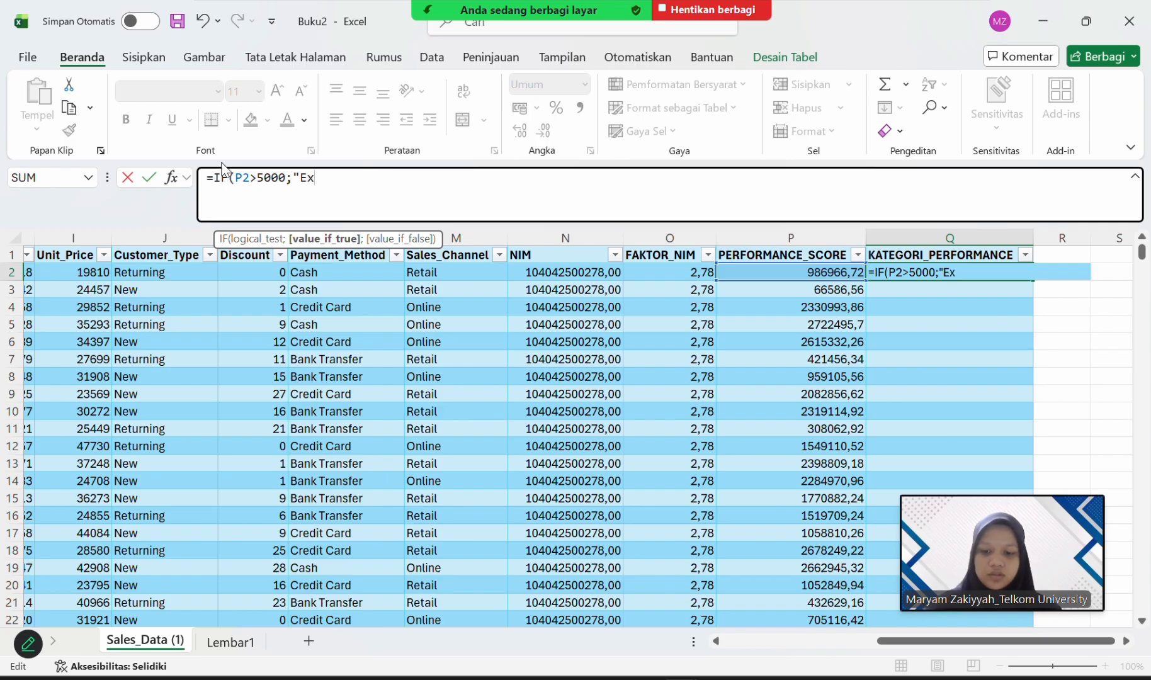
pyautogui.write('cellent')
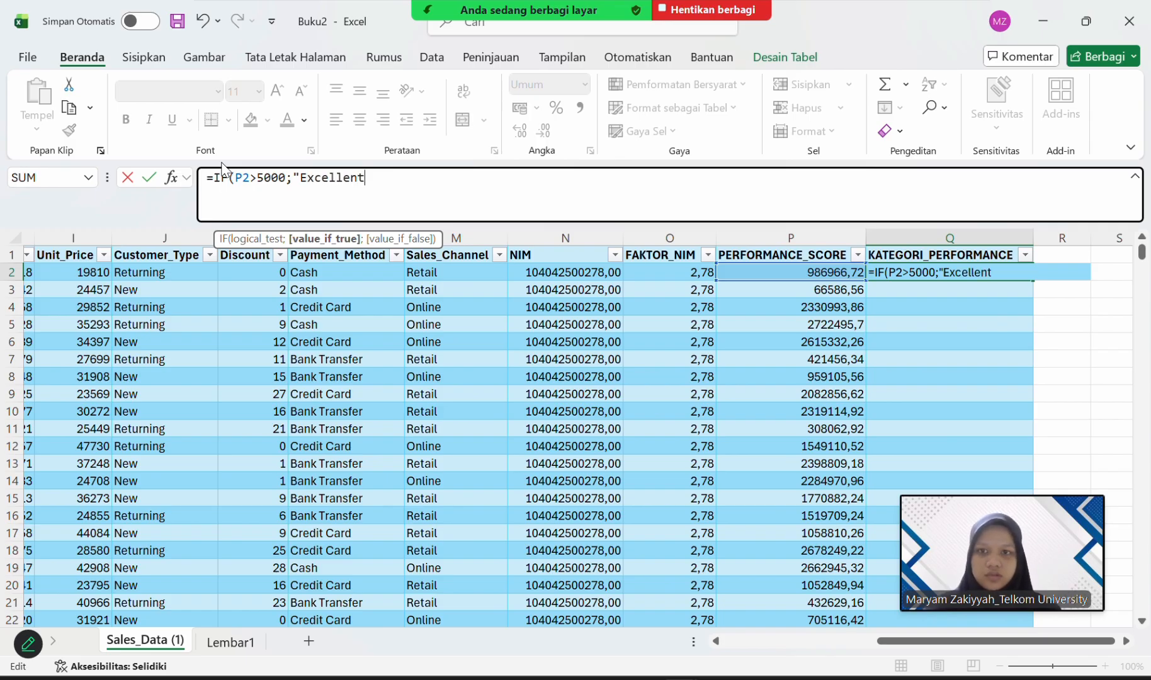
pyautogui.write('"')
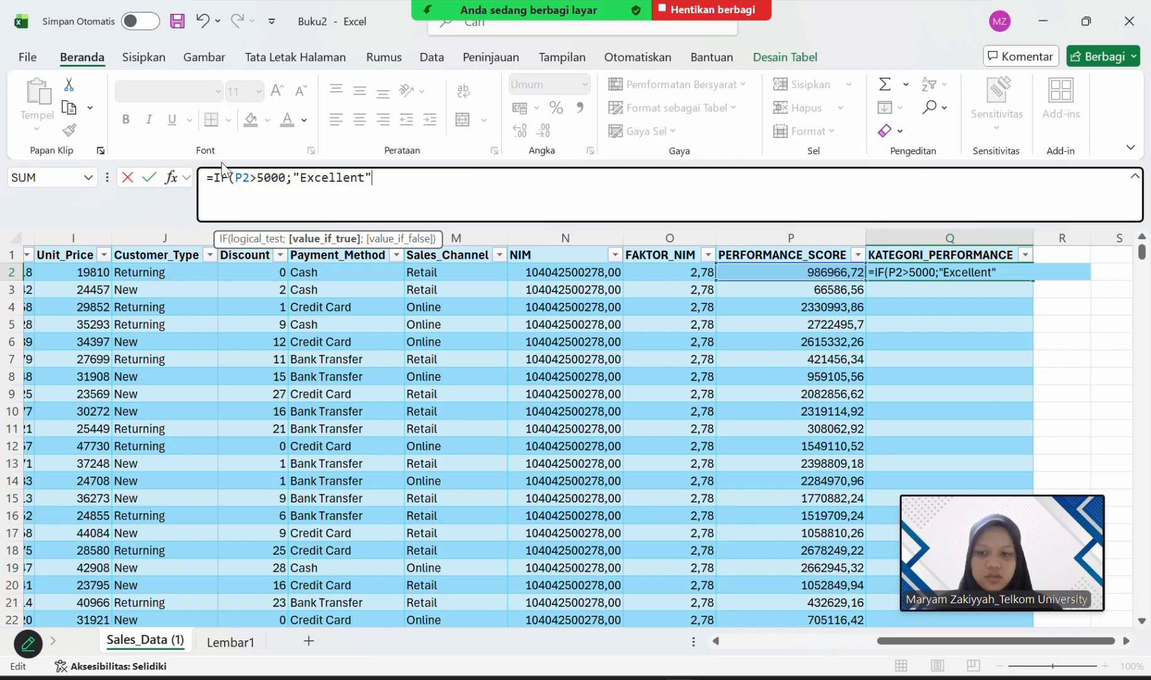
pyautogui.write(';')
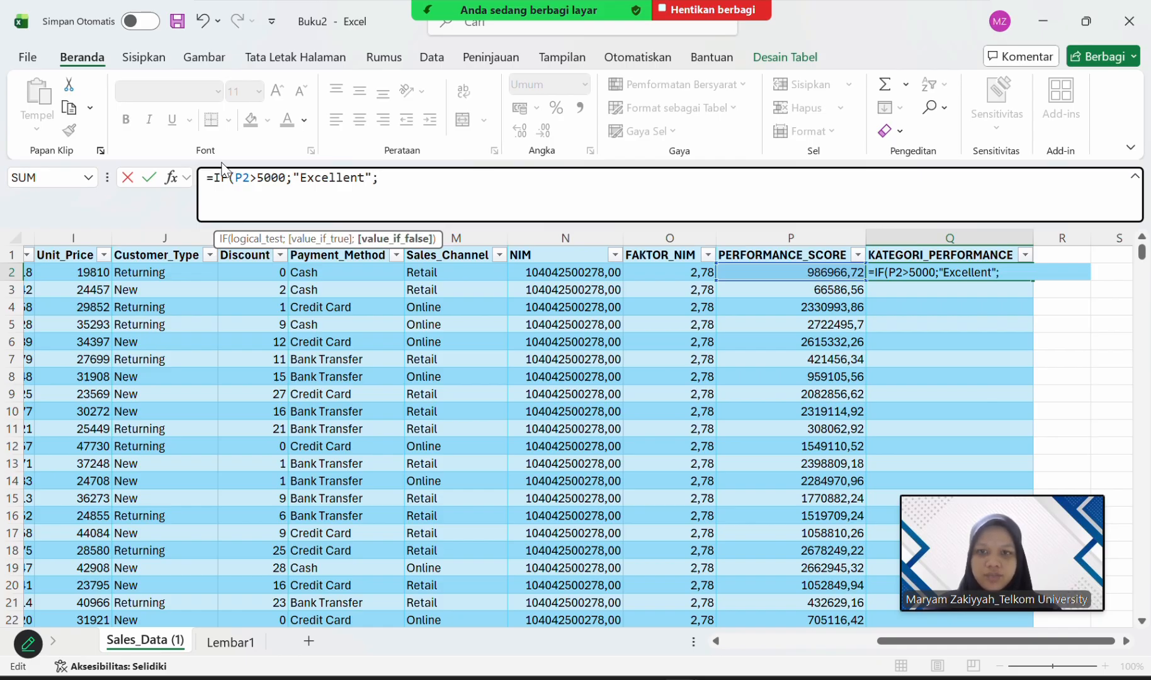
pyautogui.write('if')
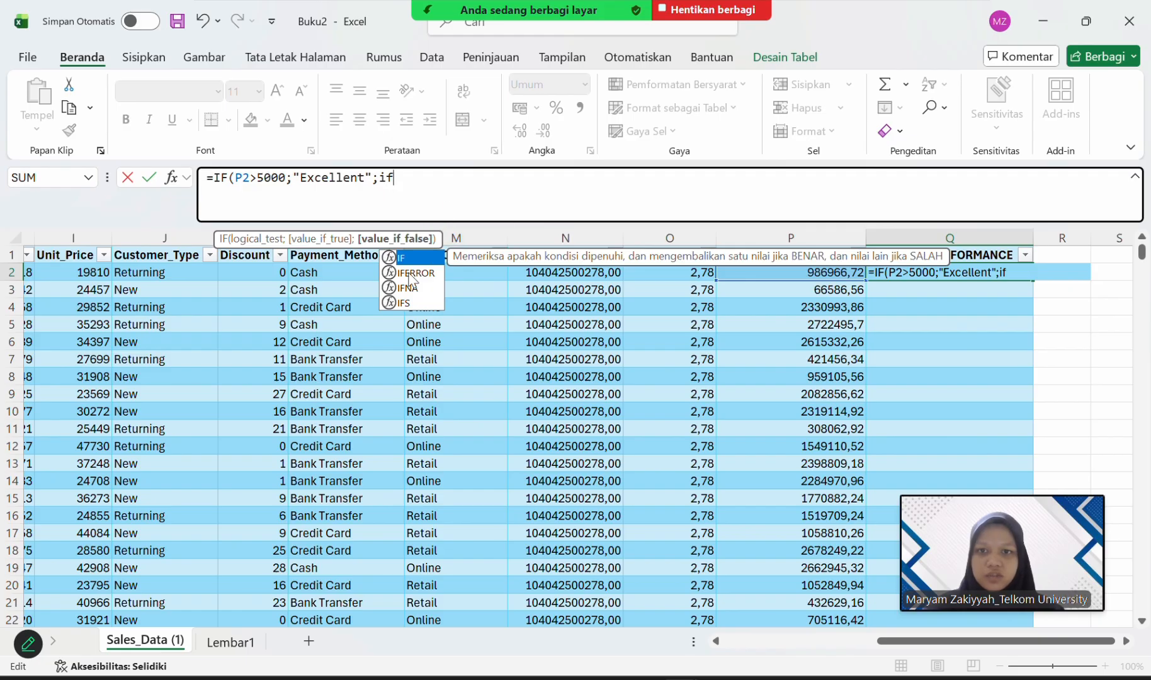
# Nest a second IF function as the value if false in the Q2 formula, with P2>3000 as its logical test.
pyautogui.doubleClick(414, 259)
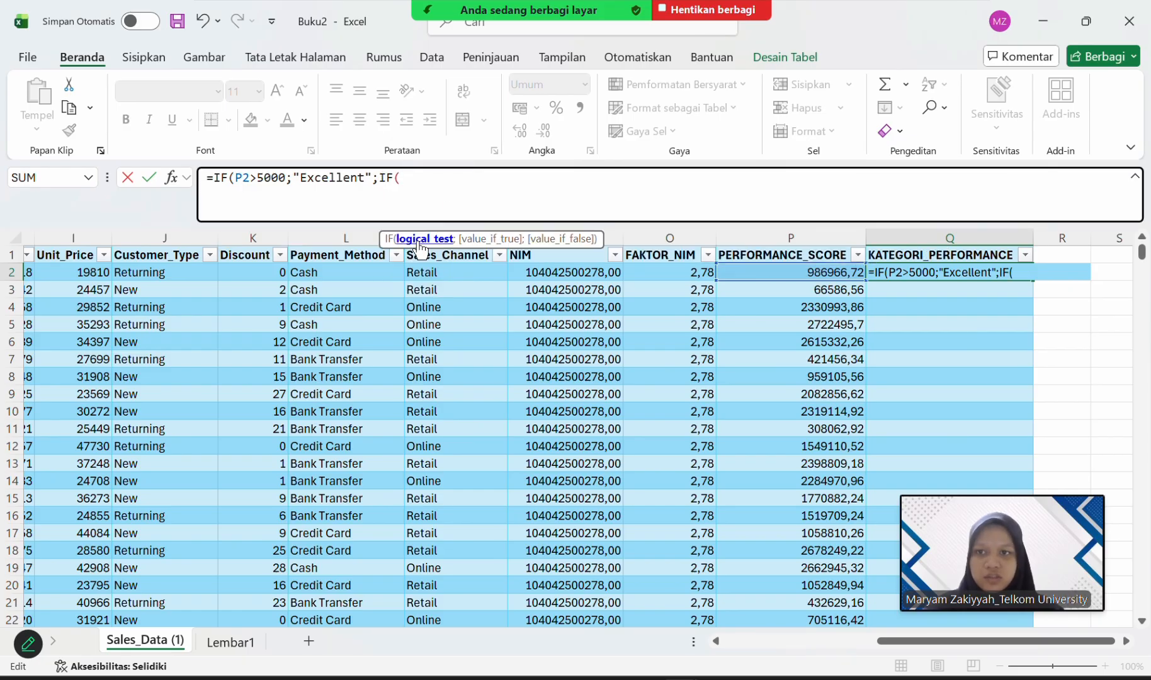
pyautogui.write('p2')
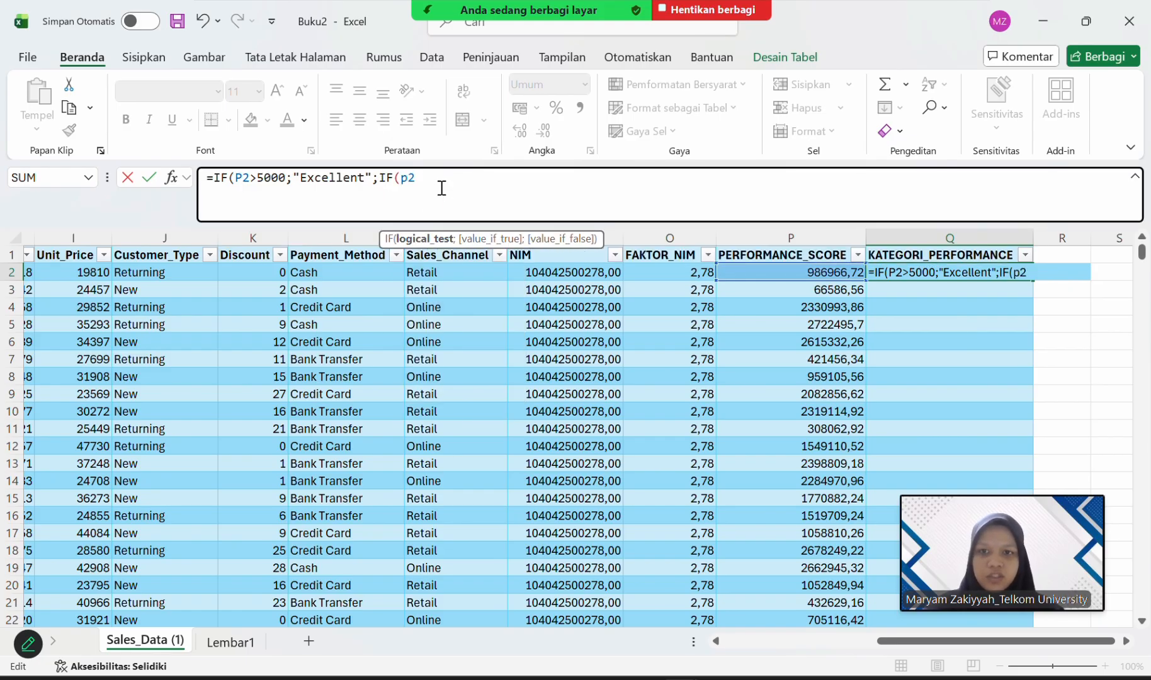
pyautogui.press('BackSpace')
pyautogui.press('BackSpace')
pyautogui.press('BackSpace')
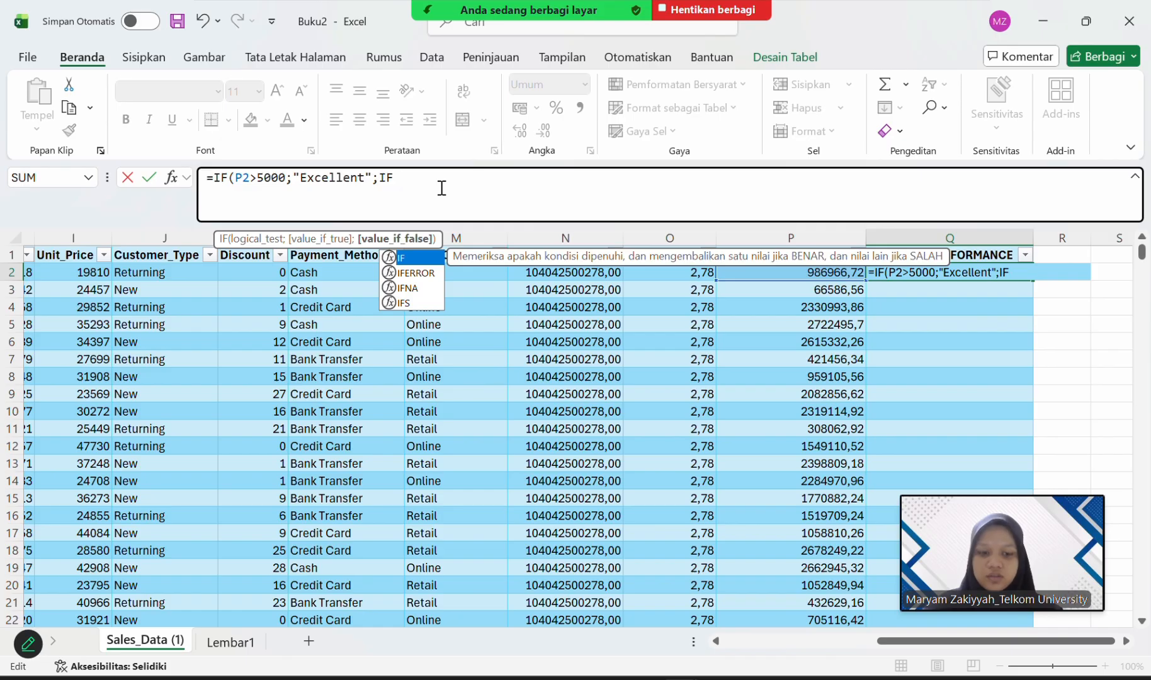
pyautogui.doubleClick(412, 258)
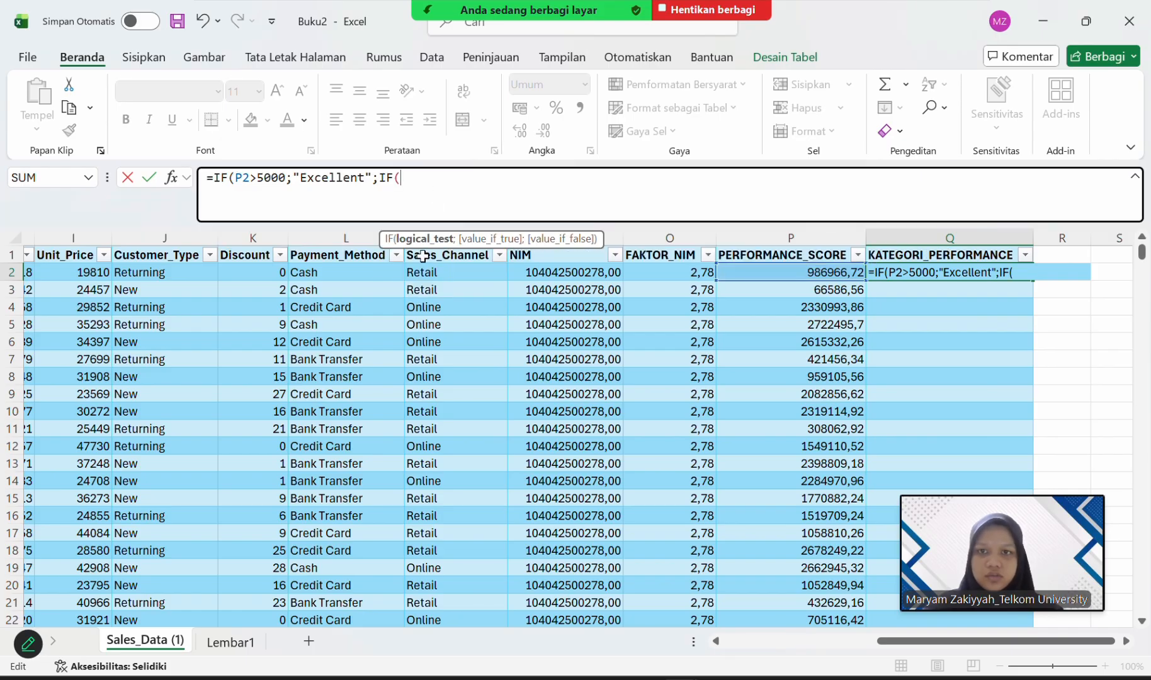
pyautogui.write('P2')
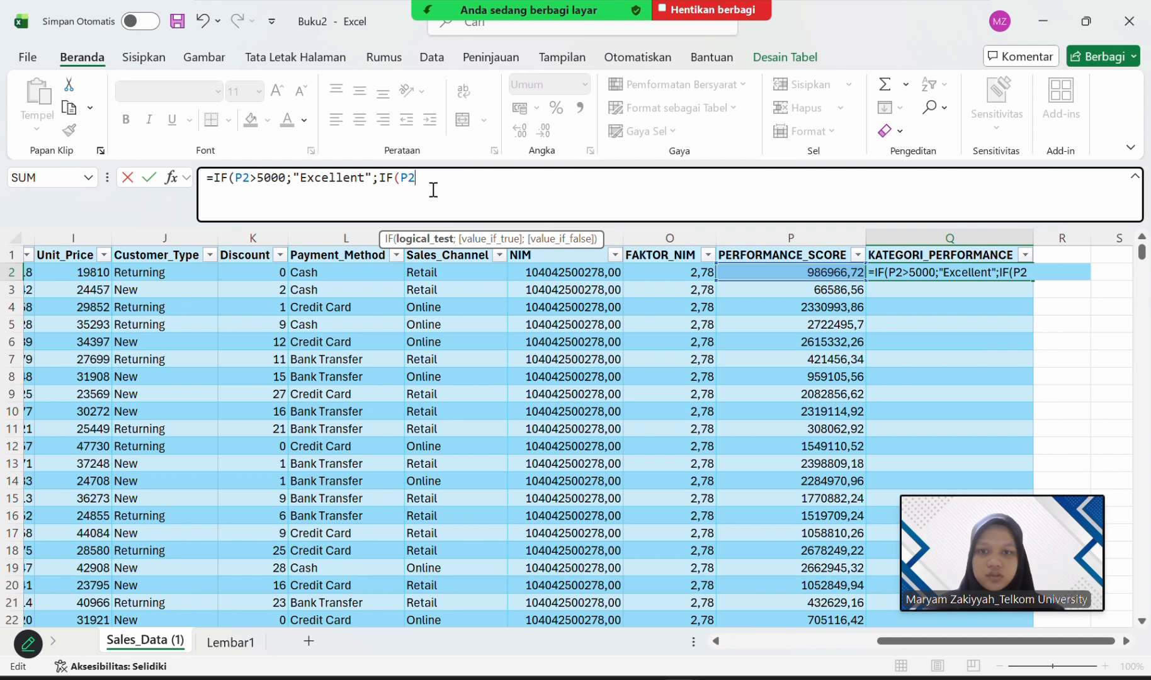
pyautogui.write('>')
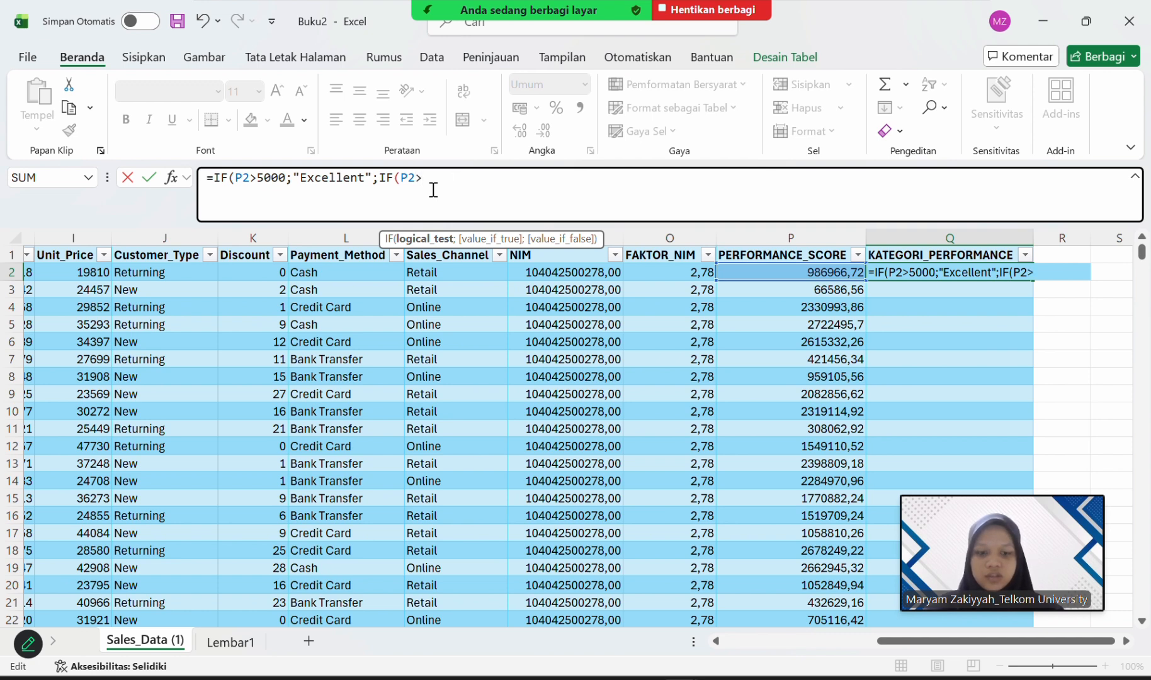
pyautogui.write('3000')
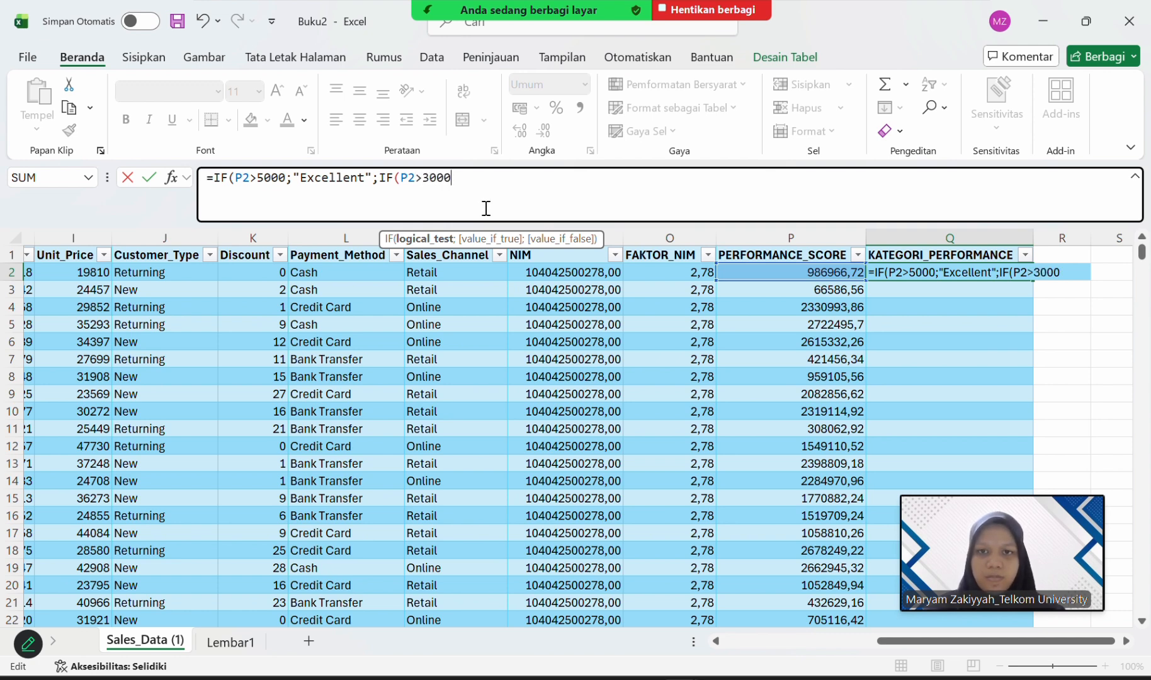
pyautogui.write(';')
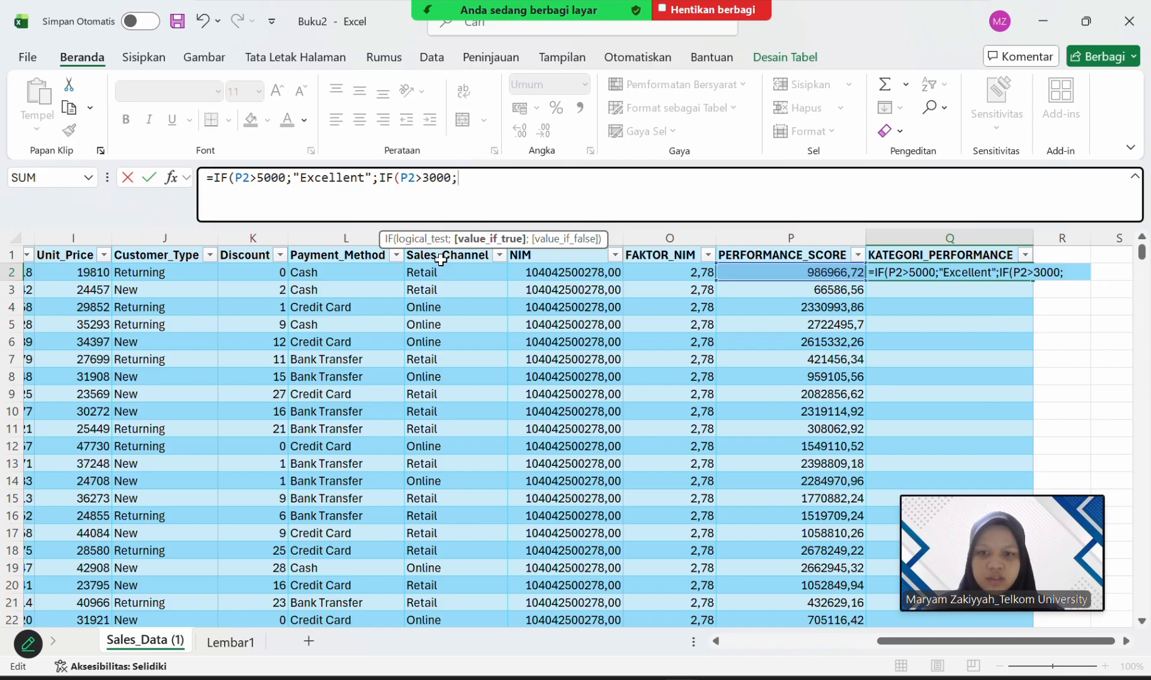
pyautogui.write('"')
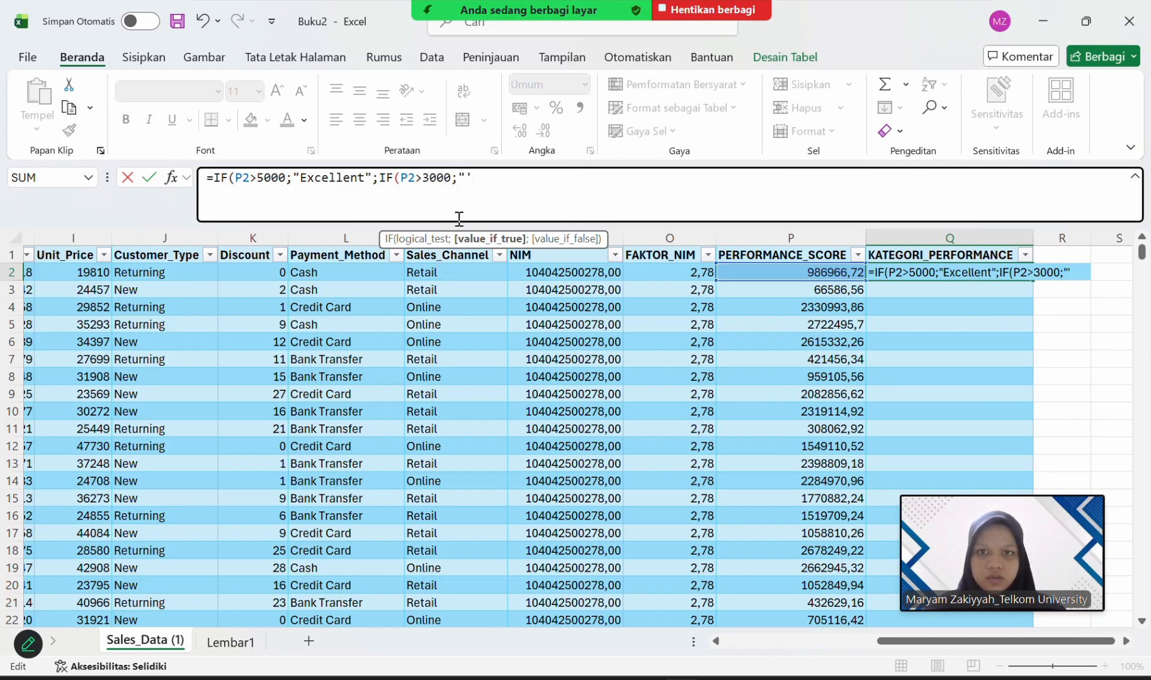
pyautogui.write('good')
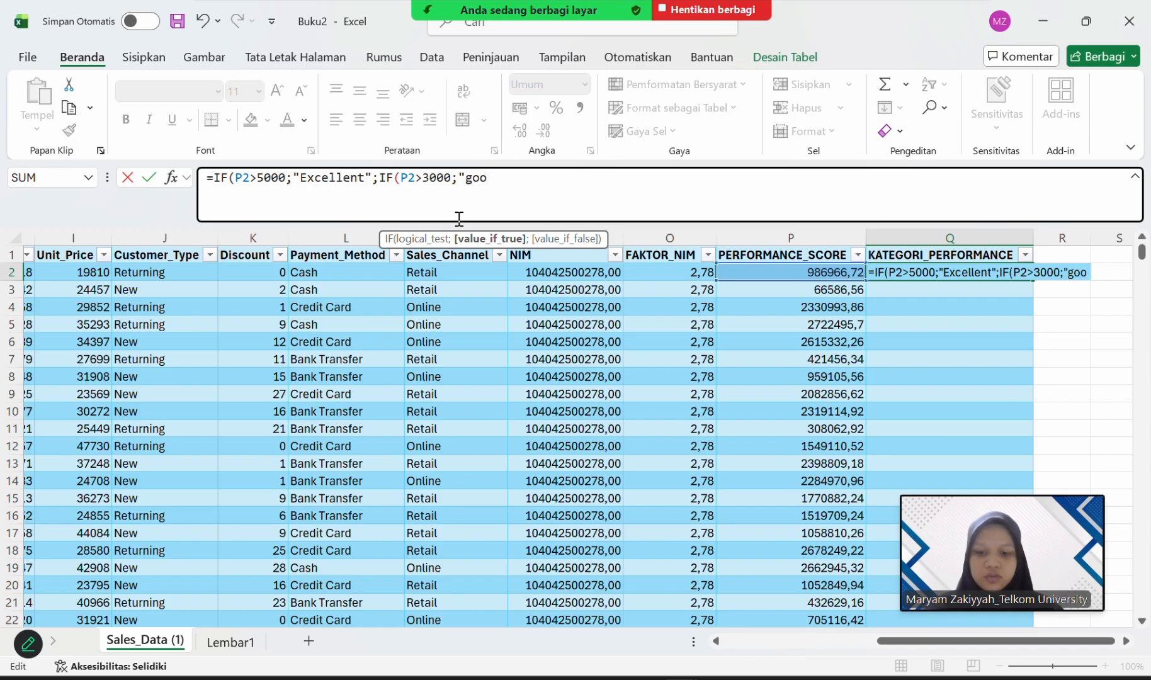
# Enter "Good" as the value if true for the P2>3000 test in the Q2 formula.
pyautogui.press('BackSpace')
pyautogui.press('BackSpace')
pyautogui.press('BackSpace')
pyautogui.press('BackSpace')
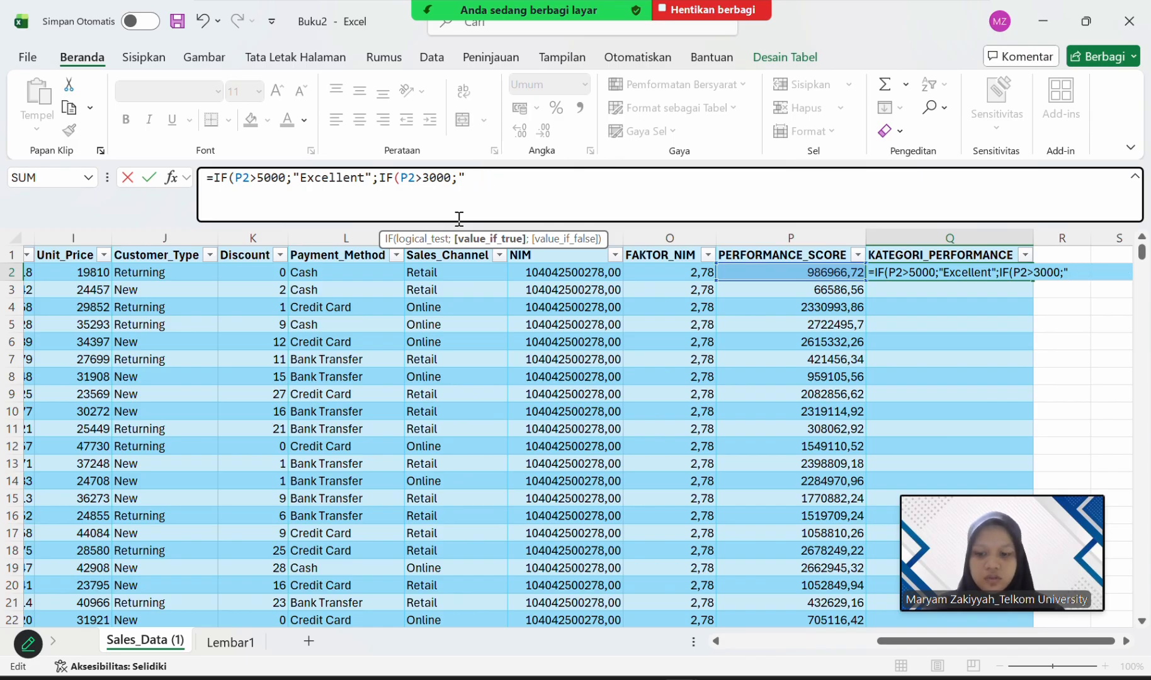
pyautogui.write('Good')
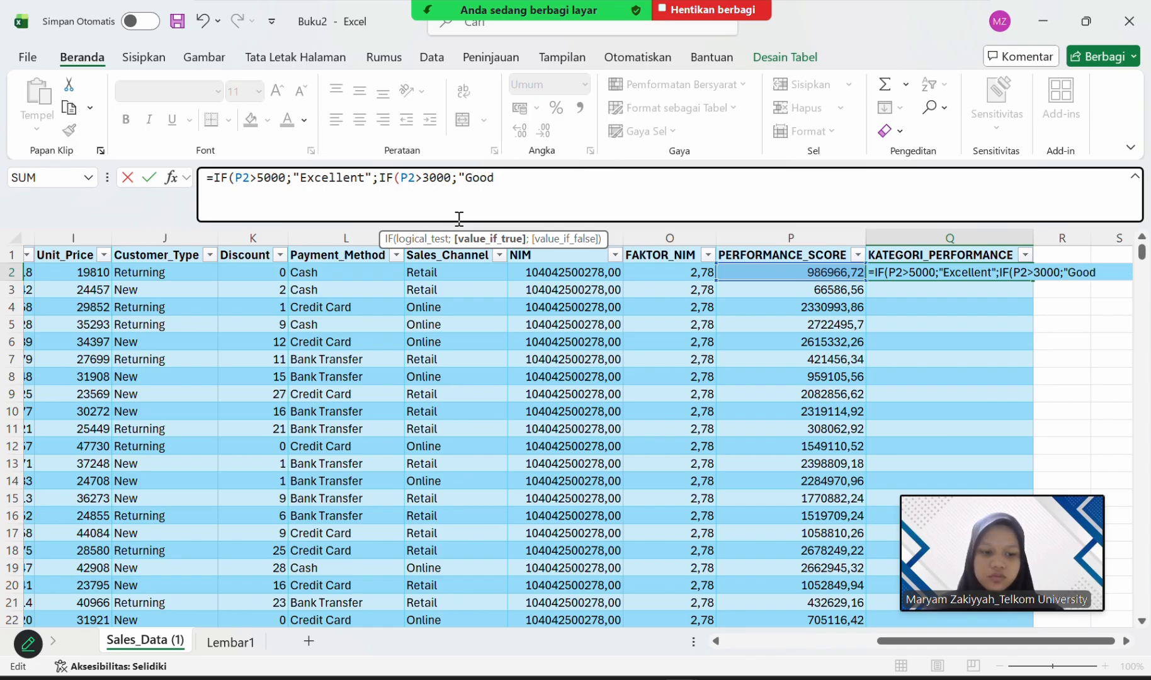
pyautogui.write('"')
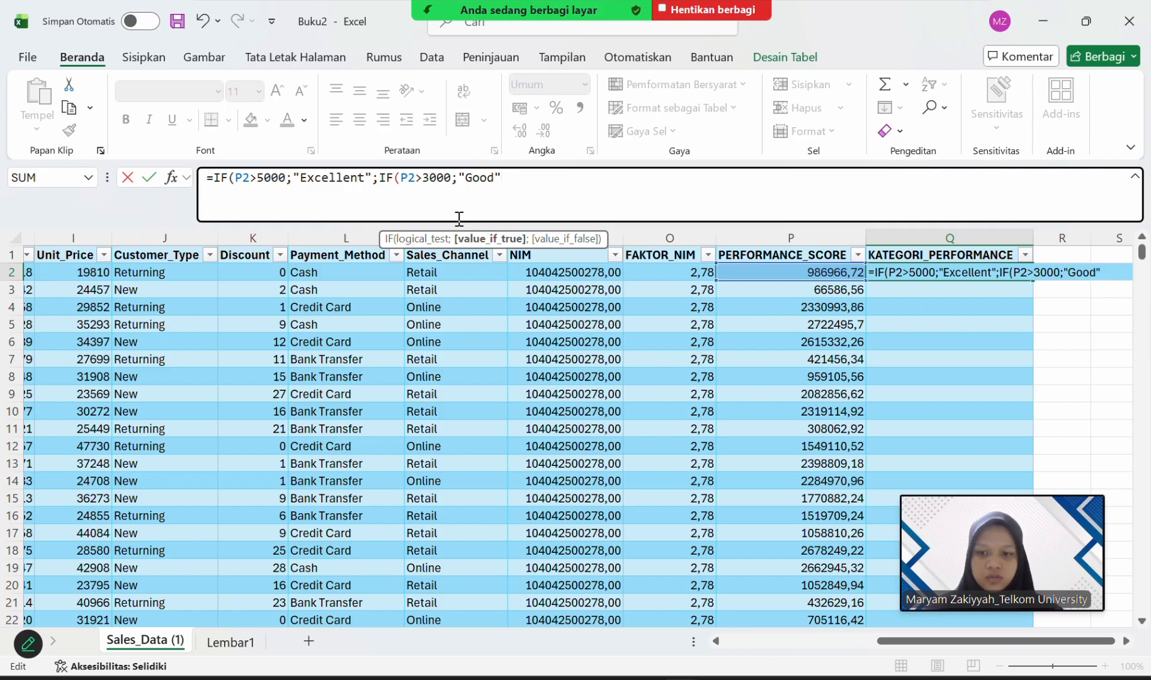
pyautogui.write(';')
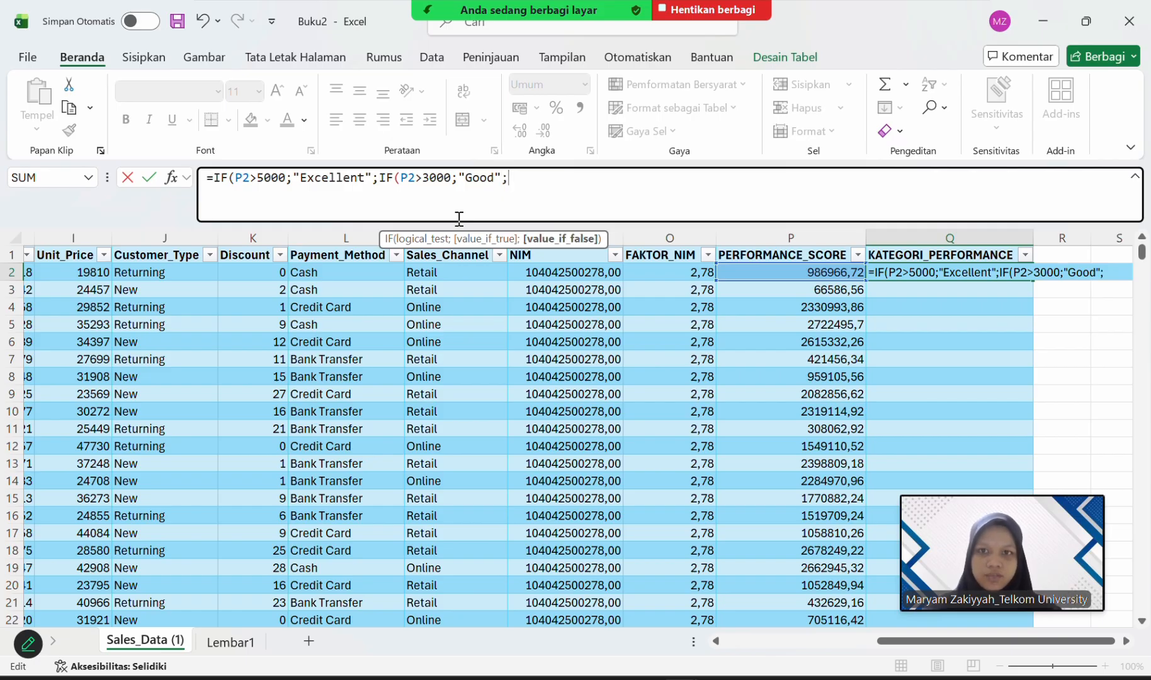
pyautogui.write('if')
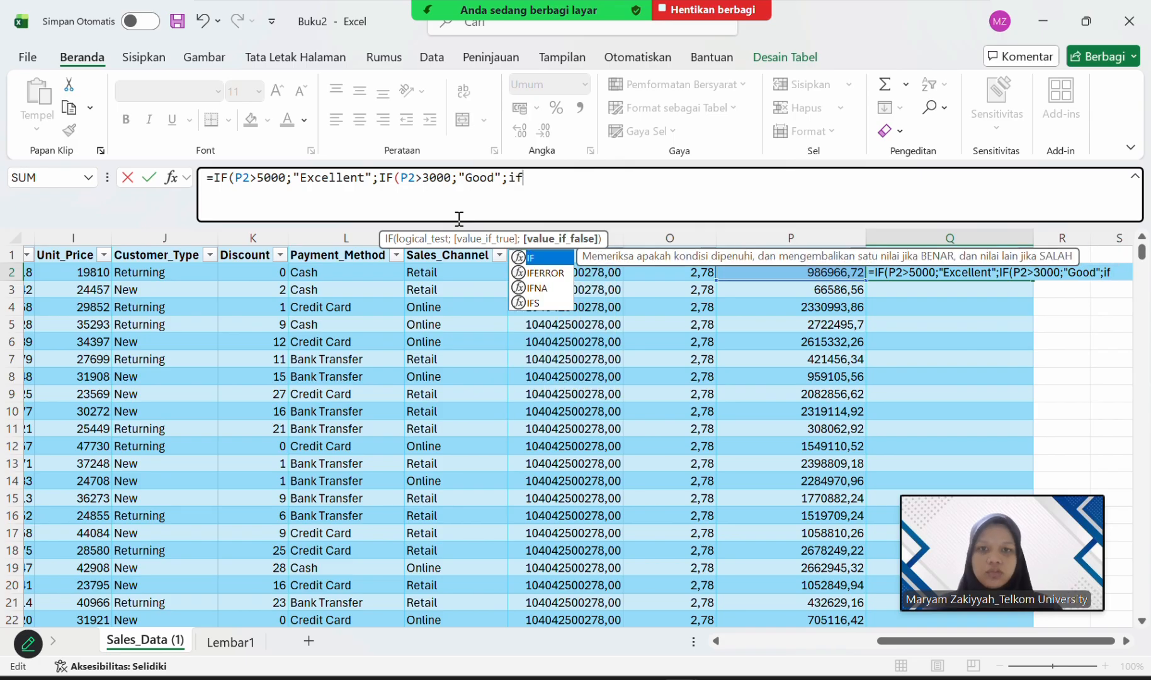
# Nest a third IF function as the value if false of the P2>3000 test, with P2>1500 as its logical test.
pyautogui.click(555, 256)
pyautogui.doubleClick(555, 257)
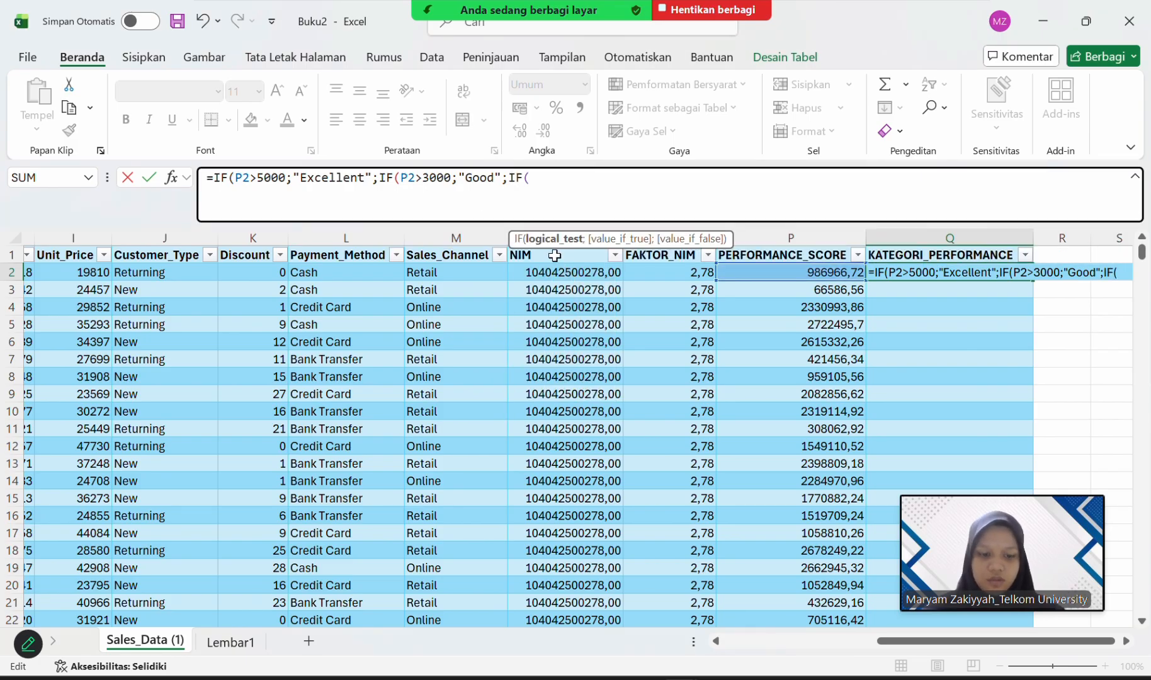
pyautogui.write('p')
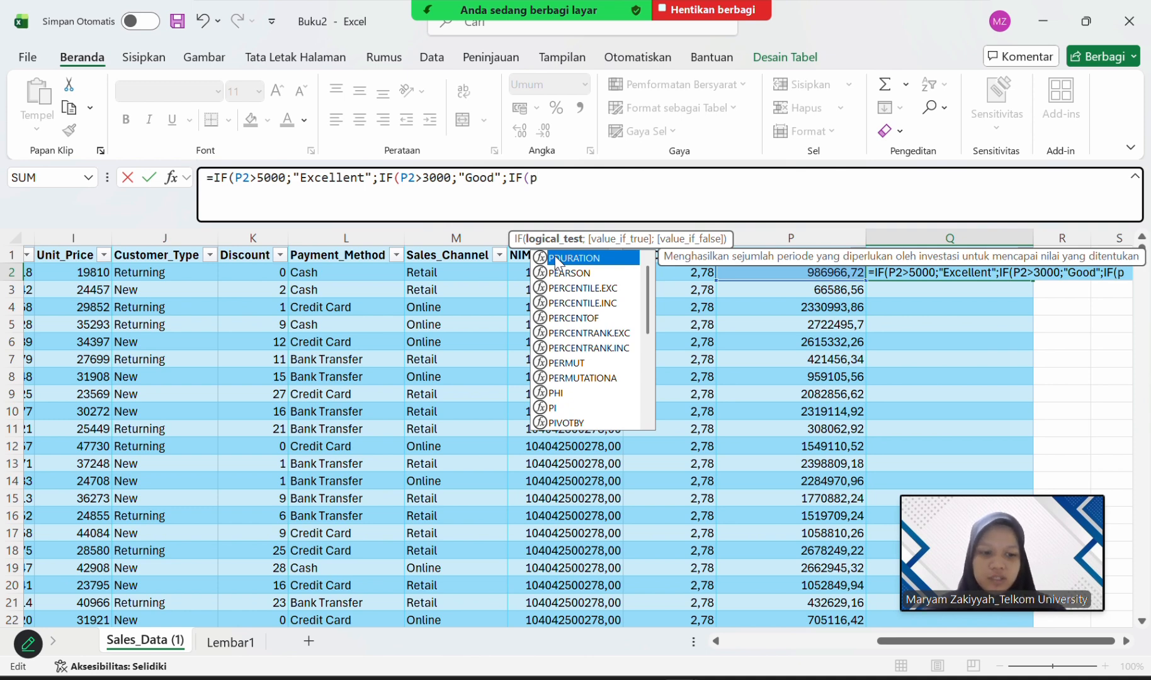
pyautogui.press('BackSpace')
pyautogui.write('P')
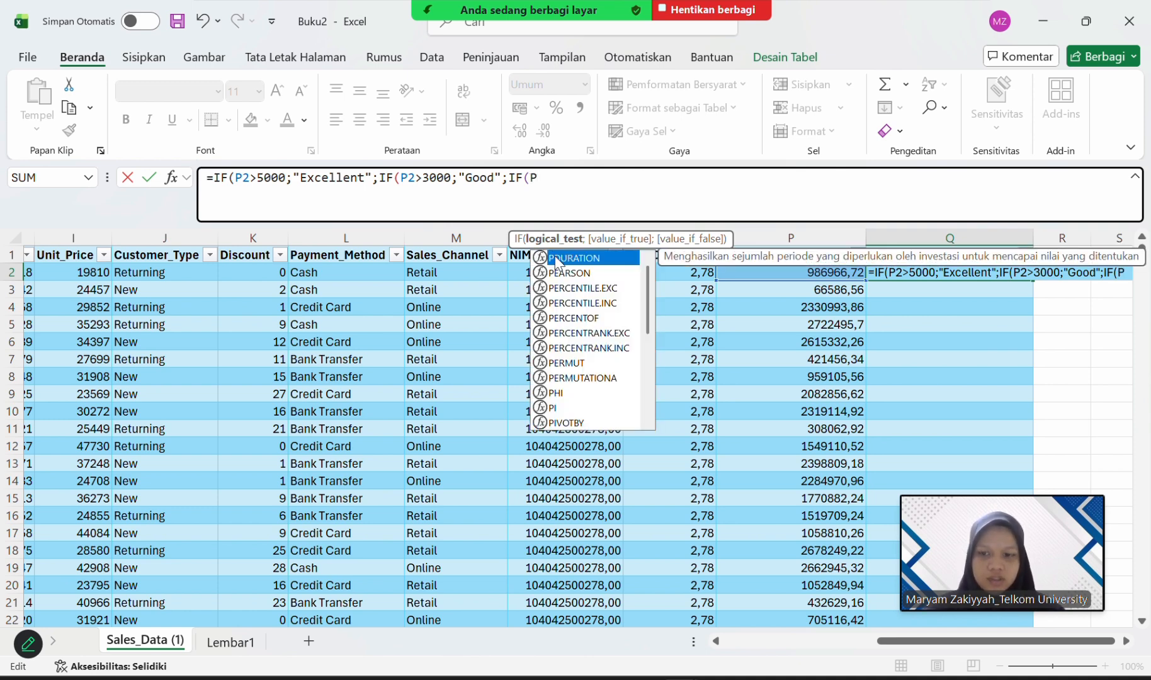
pyautogui.write('2')
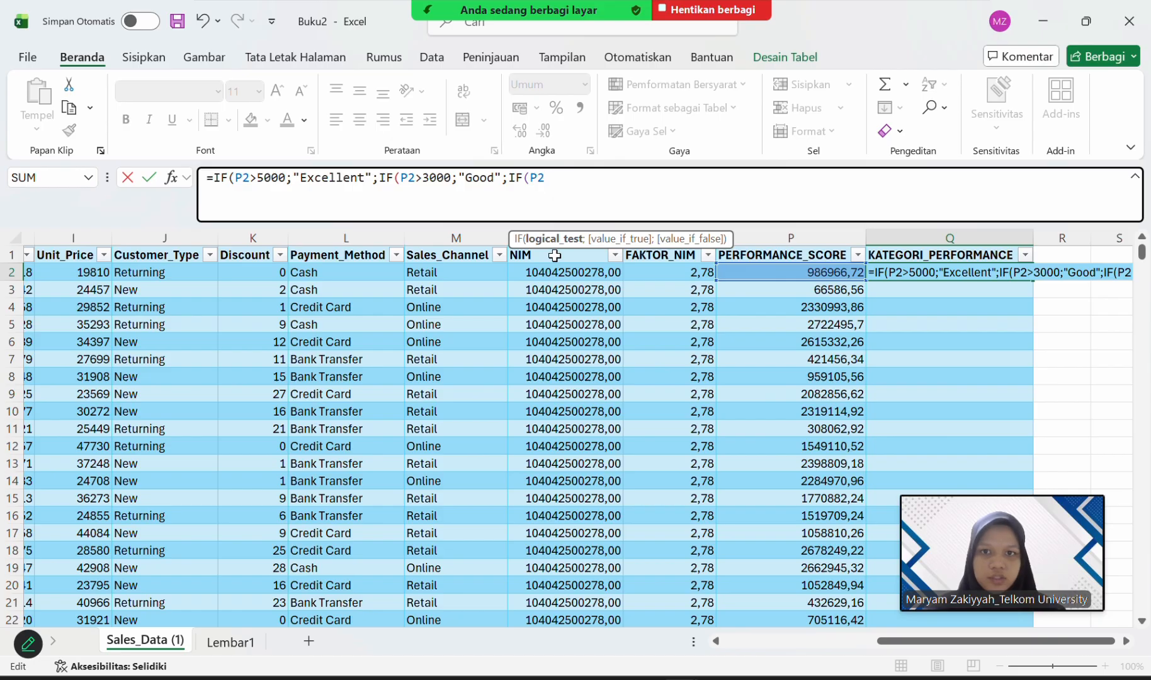
pyautogui.write('>')
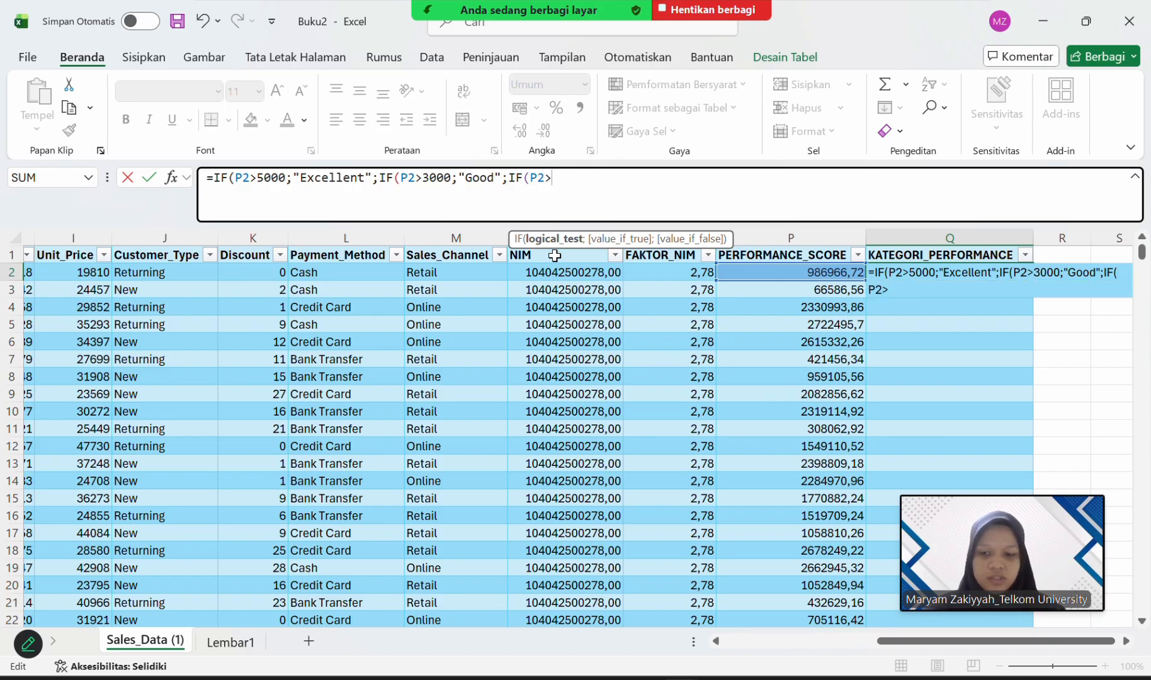
pyautogui.write('1500')
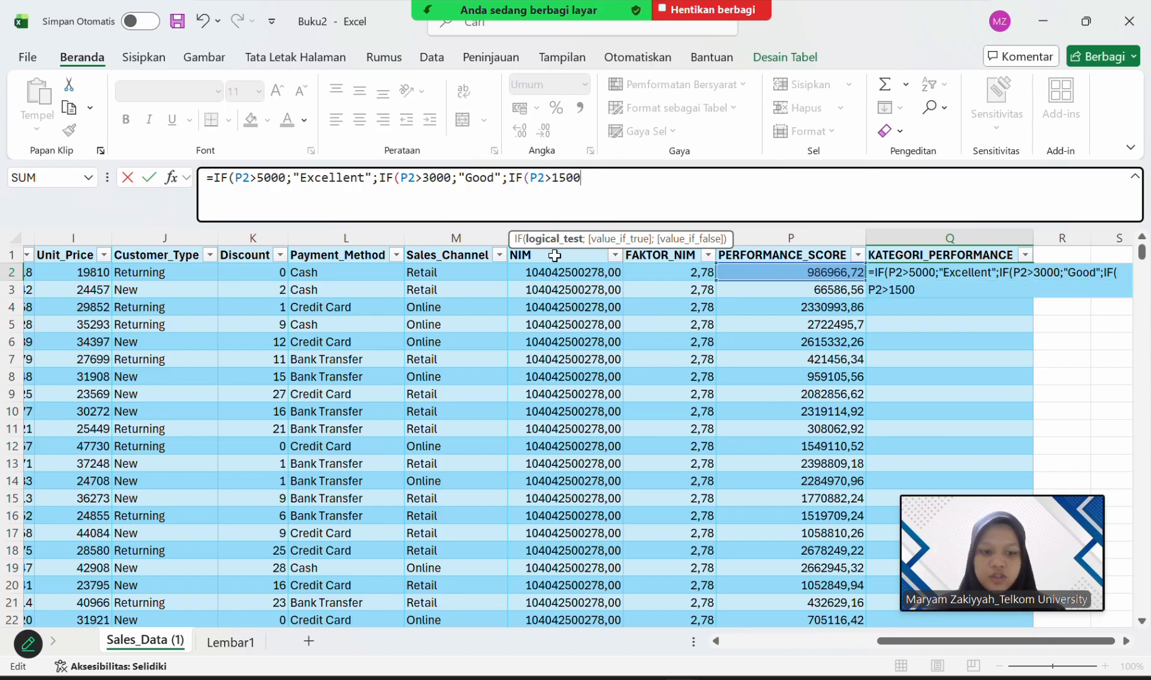
pyautogui.write(';')
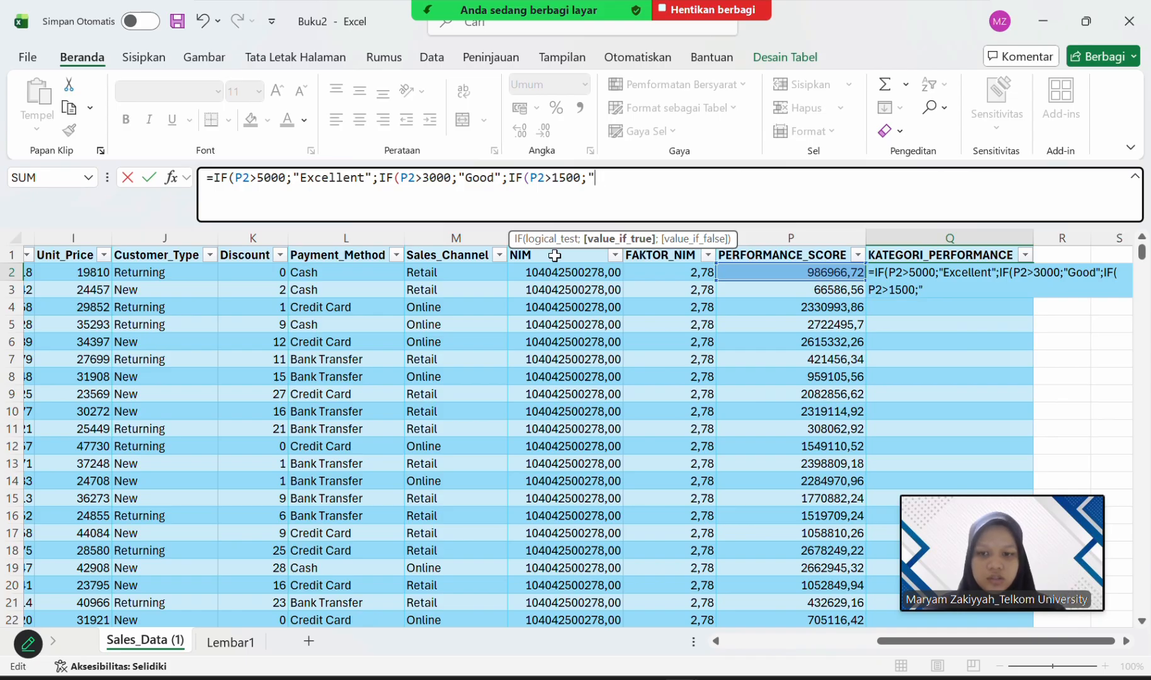
pyautogui.write('"avera')
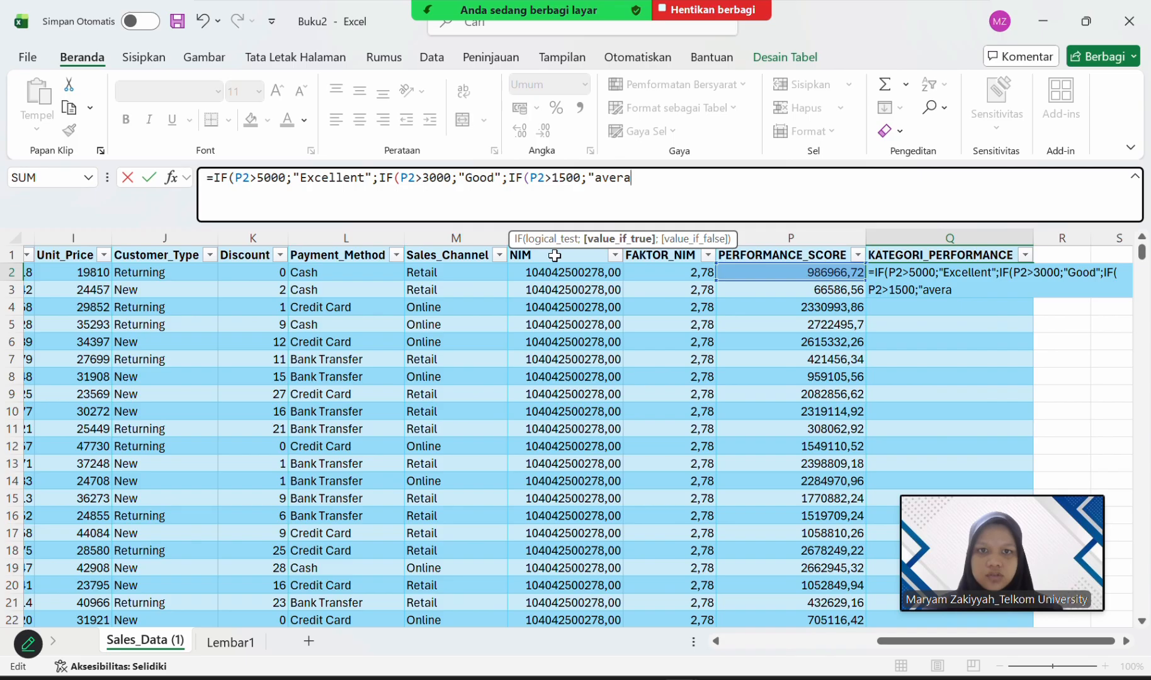
# Enter "Average" as the value if true for the P2>1500 test in the Q2 formula.
pyautogui.press('BackSpace')
pyautogui.press('BackSpace')
pyautogui.press('BackSpace')
pyautogui.press('BackSpace')
pyautogui.press('BackSpace')
pyautogui.write('Average')
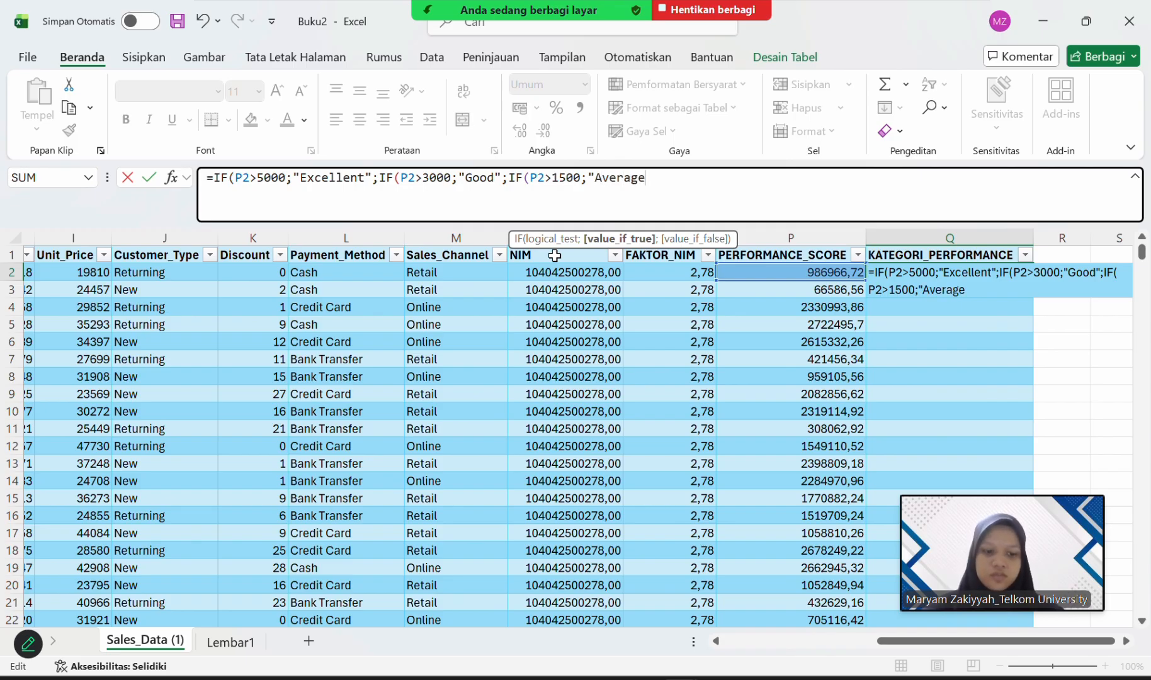
pyautogui.write('"')
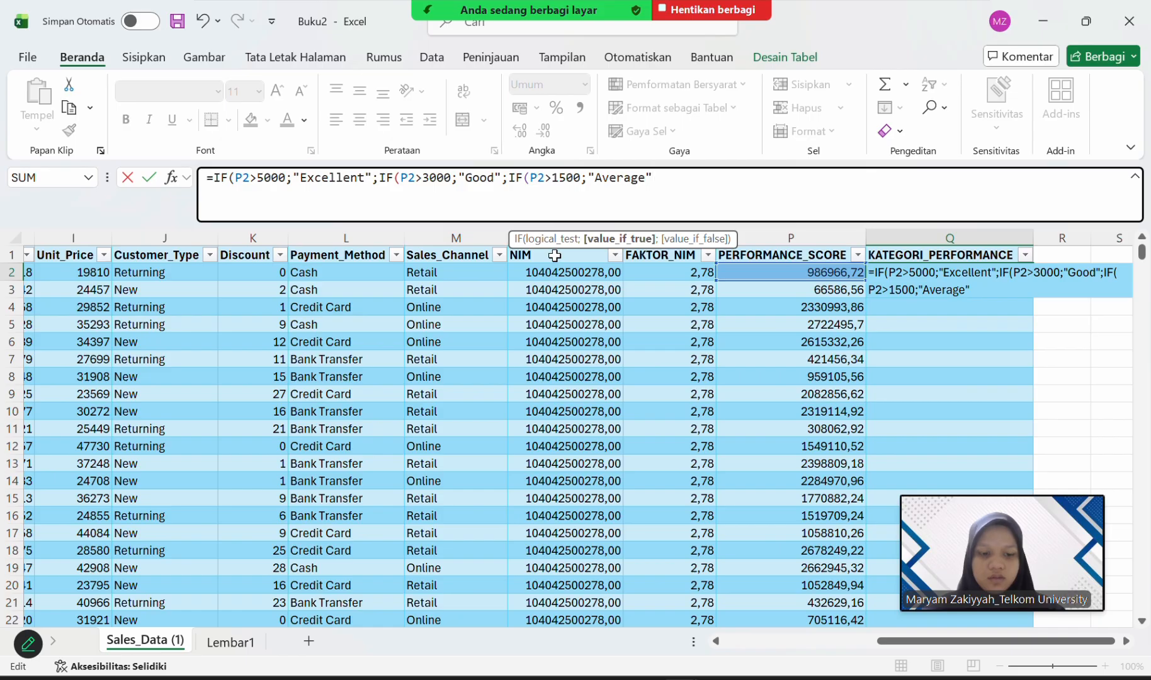
pyautogui.write("';if")
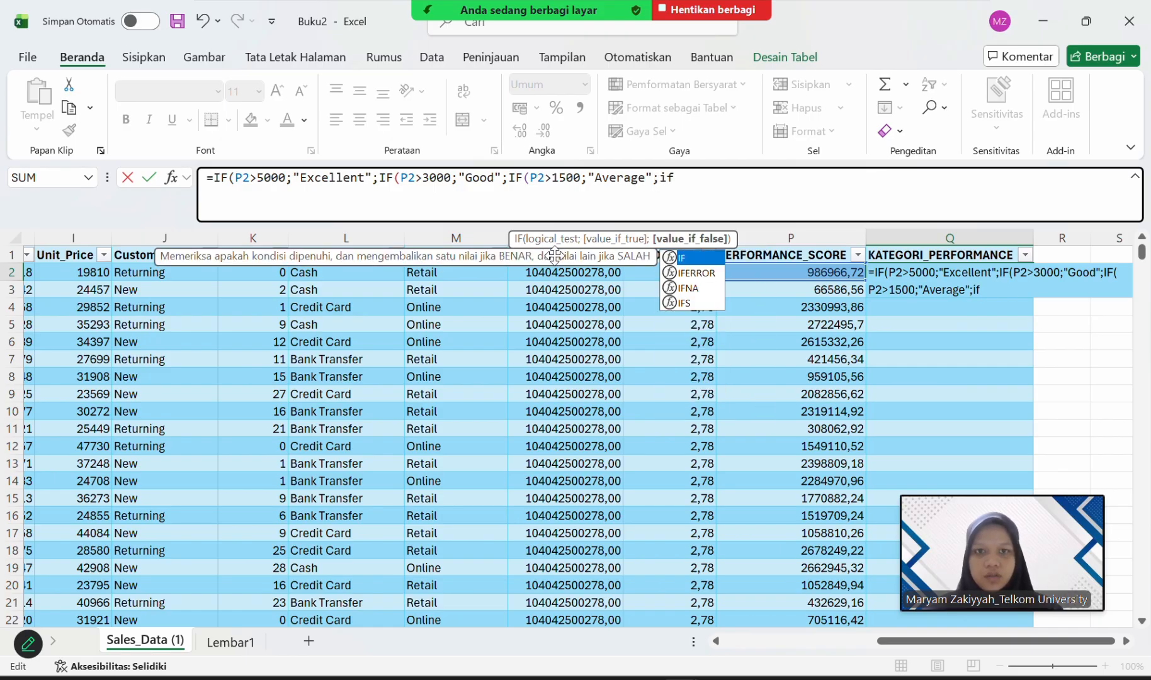
pyautogui.press('BackSpace')
pyautogui.press('BackSpace')
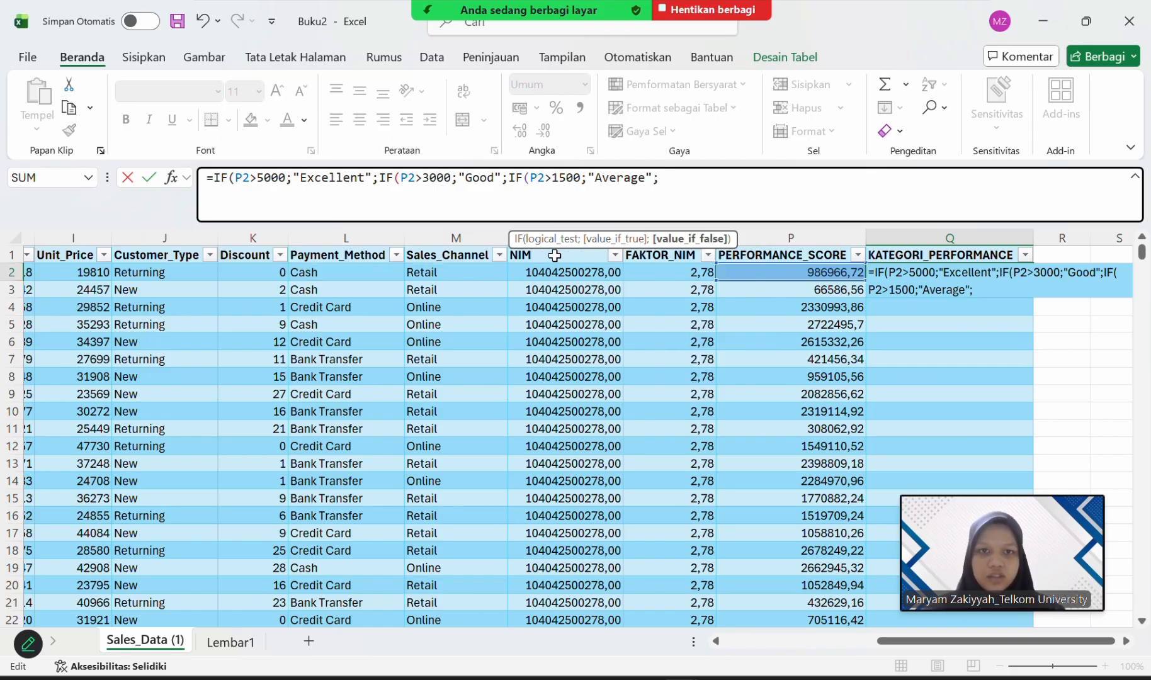
# Enter "Below Average" as the value if false for the P2>1500 test in the Q2 formula.
pyautogui.write('""')
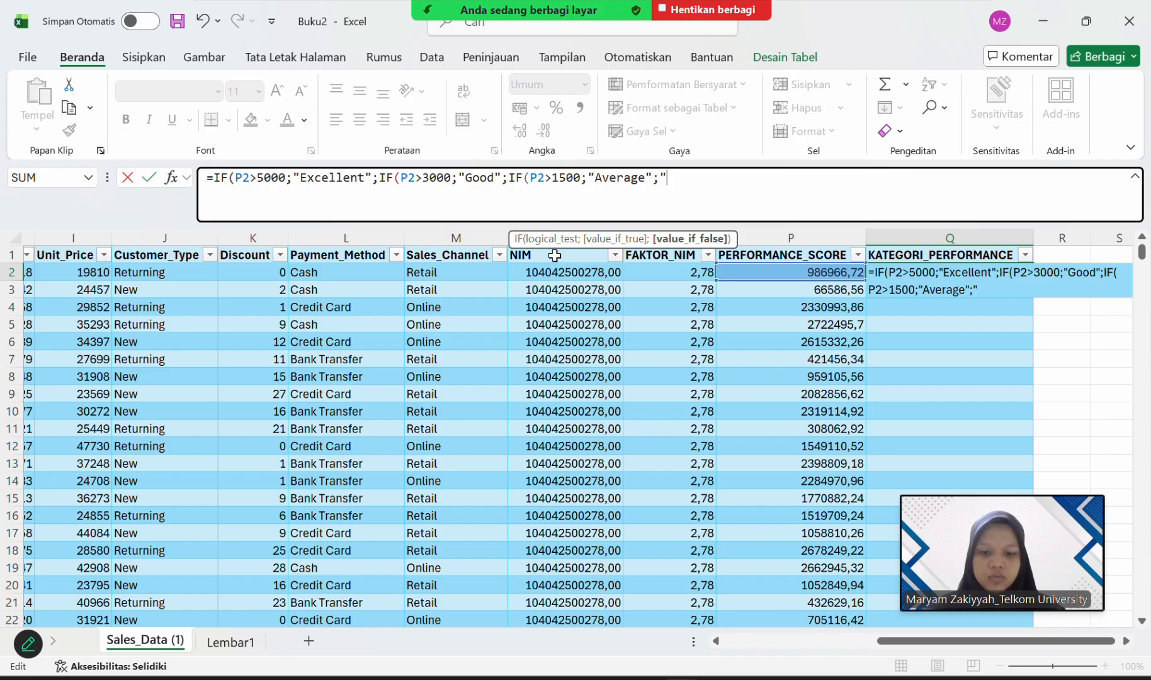
pyautogui.write('belo')
pyautogui.press('BackSpace')
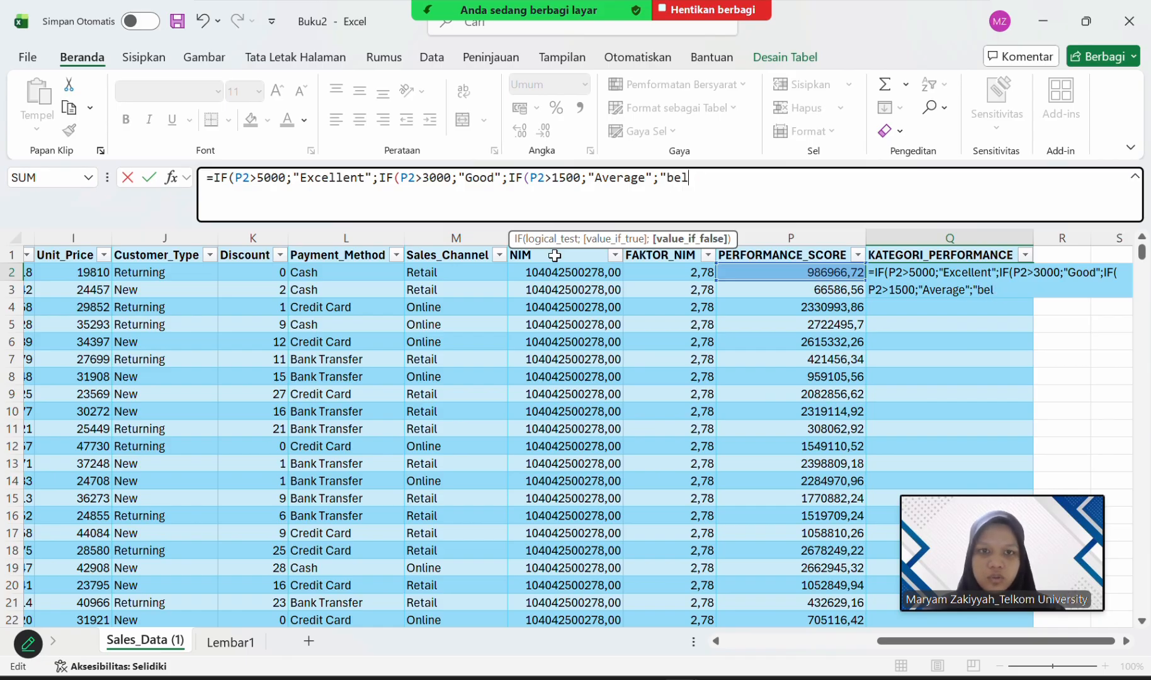
pyautogui.press('BackSpace')
pyautogui.press('BackSpace')
pyautogui.press('BackSpace')
pyautogui.write('Be')
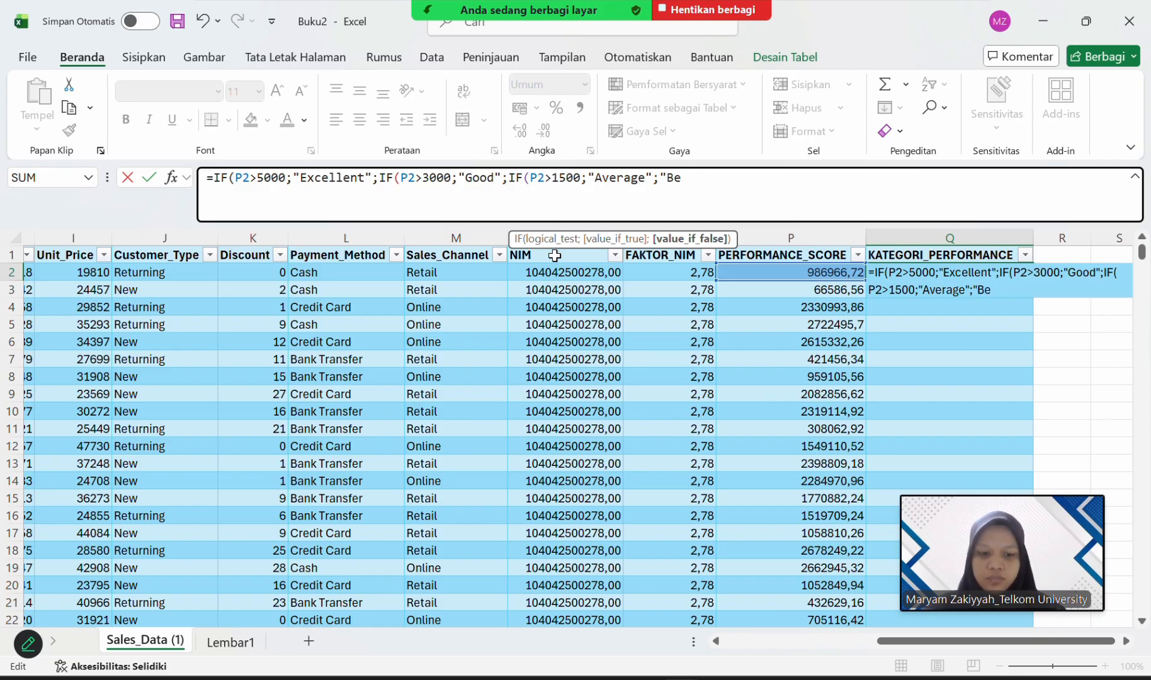
pyautogui.write('low Aver')
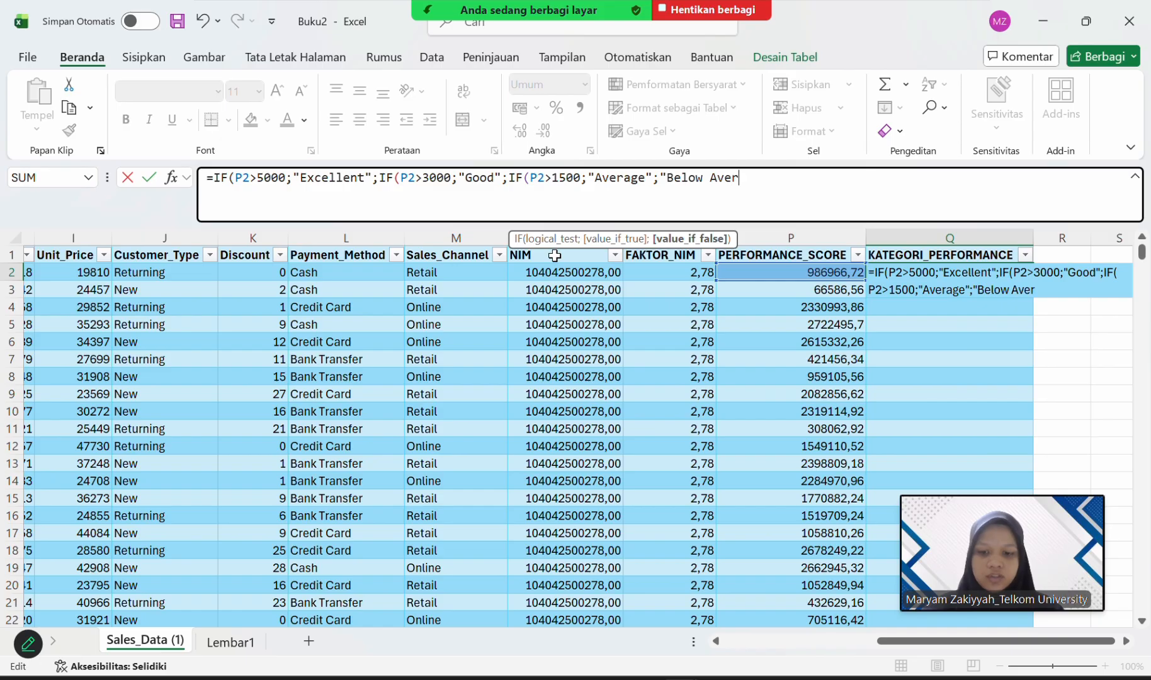
pyautogui.write('age"')
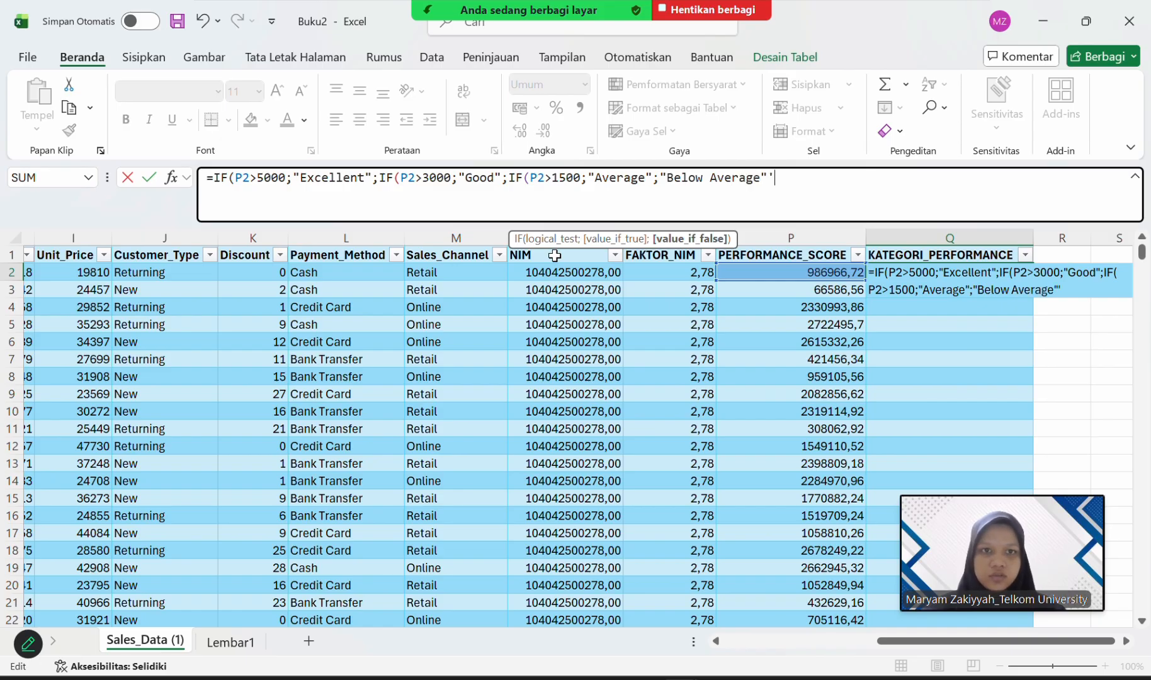
pyautogui.write(')))')
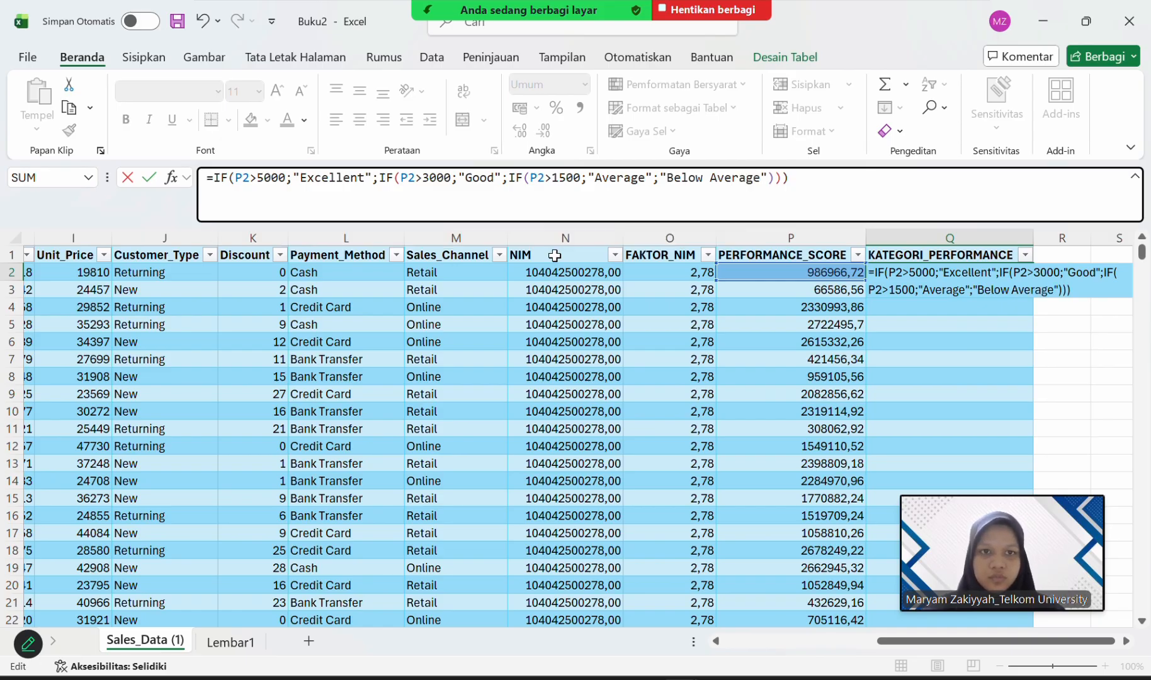
# Close all three nested IF functions in the Q2 formula and commit it to the KATEGORI_PERFORMANCE column.
pyautogui.press('BackSpace')
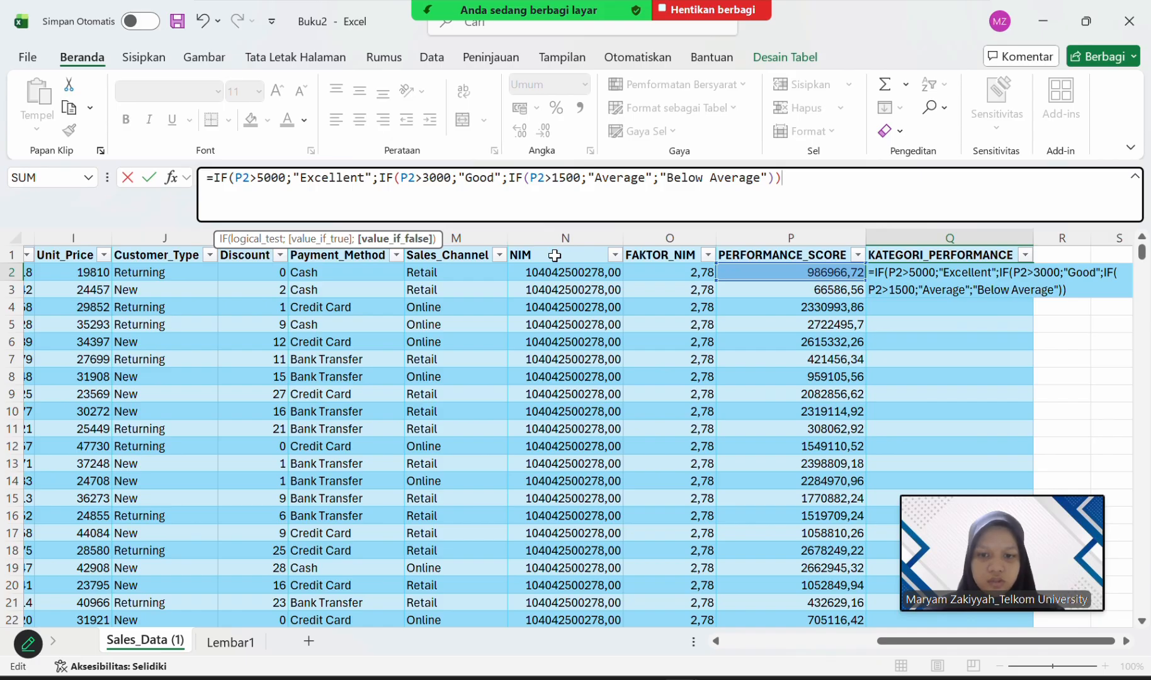
pyautogui.write(')')
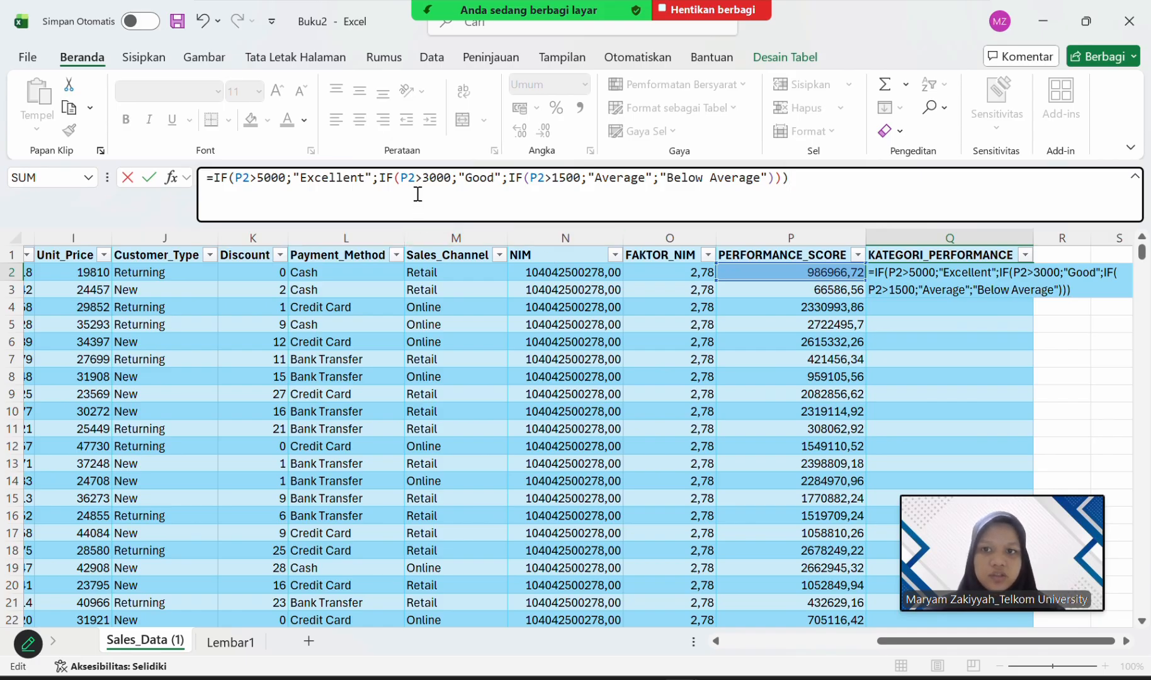
pyautogui.press('Return')
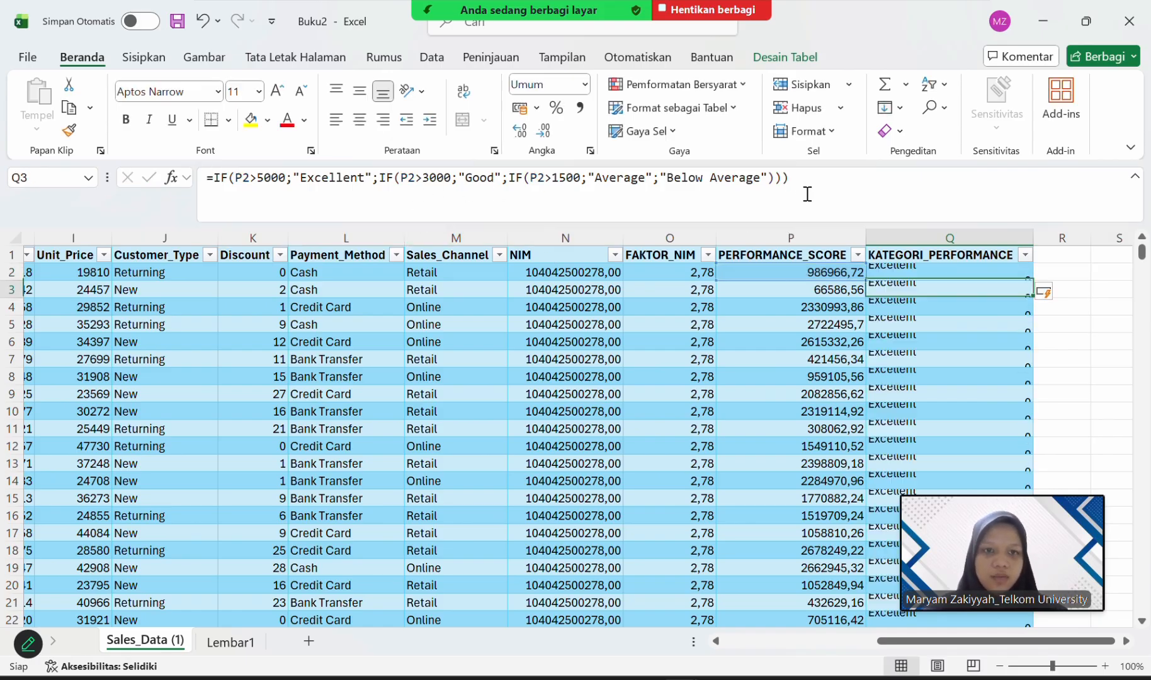
# Compare the PERFORMANCE_SCORE value and formula in P2 with the category and formula in Q2.
pyautogui.click(923, 274)
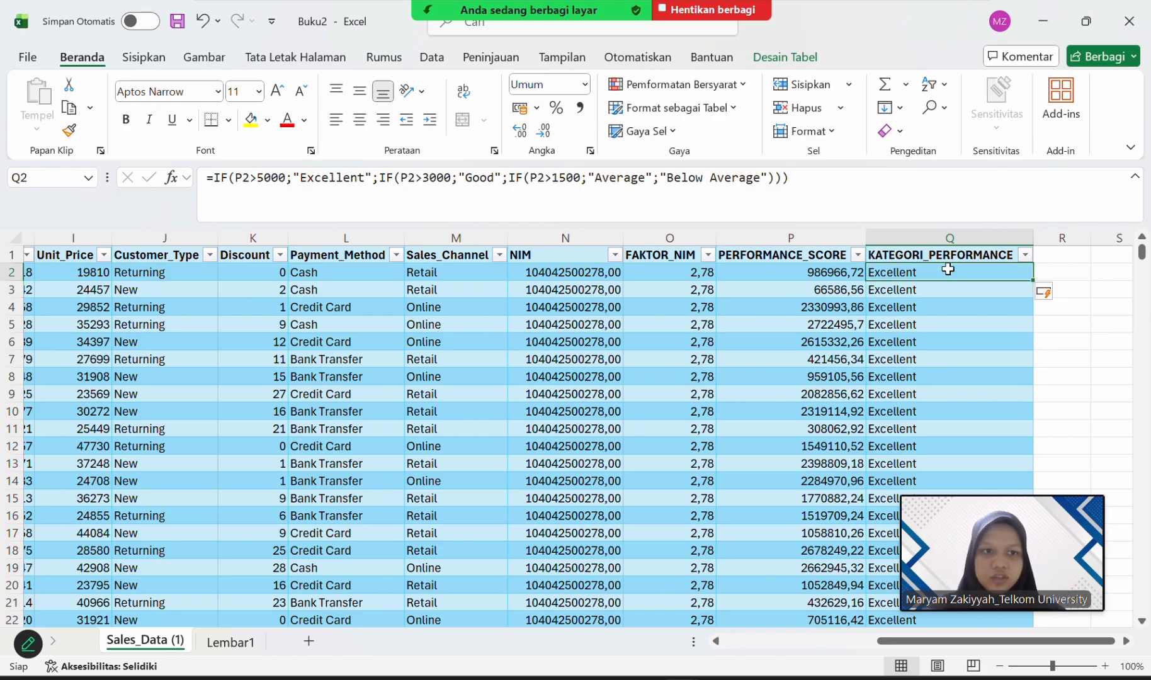
pyautogui.click(814, 273)
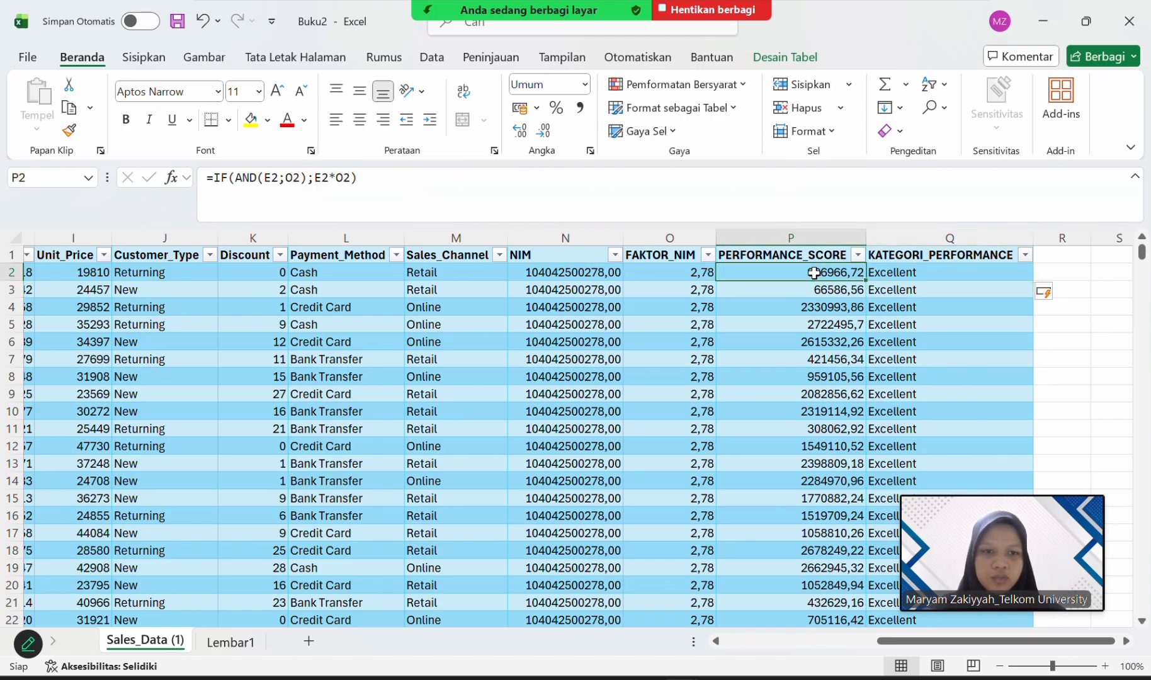
pyautogui.click(925, 273)
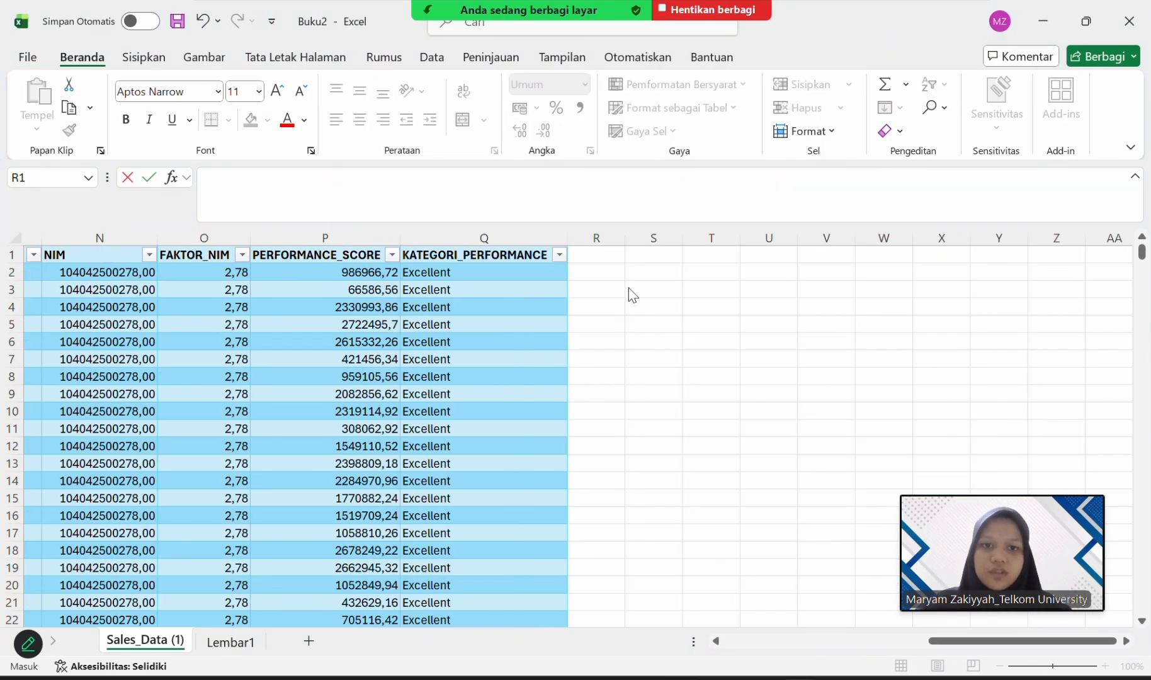
# Add a new table column with the header PTOFIT_PER_UNIT in R1 and fit the column width to it.
pyautogui.click(597, 255)
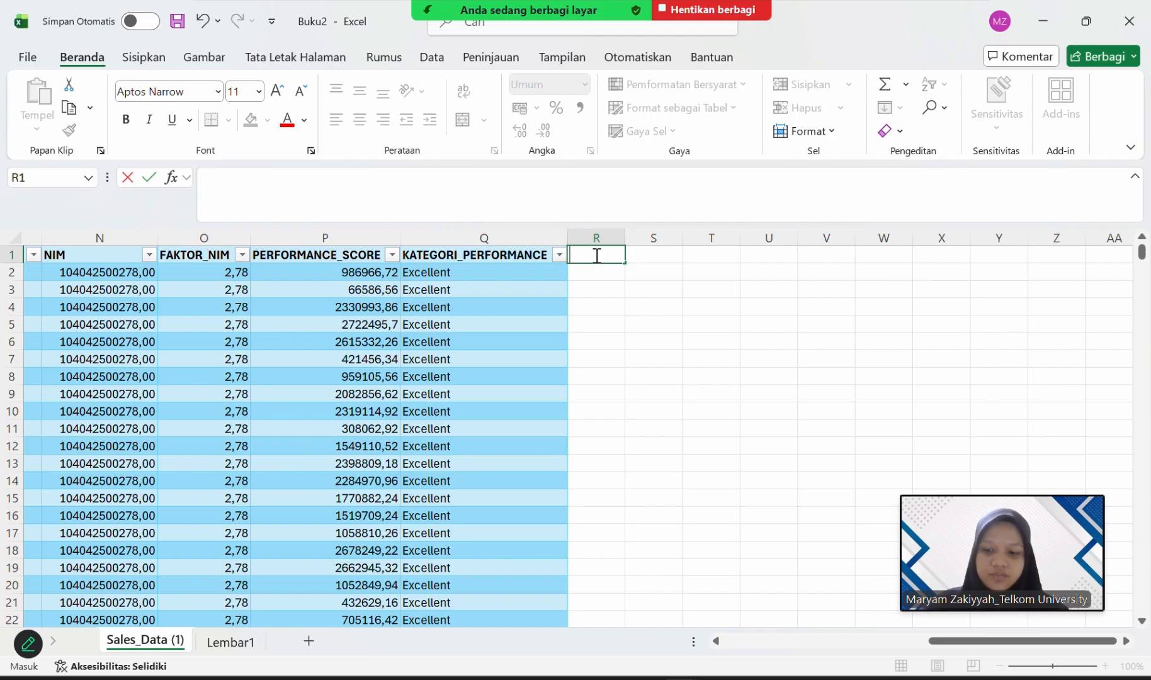
pyautogui.write('P')
pyautogui.press('BackSpace')
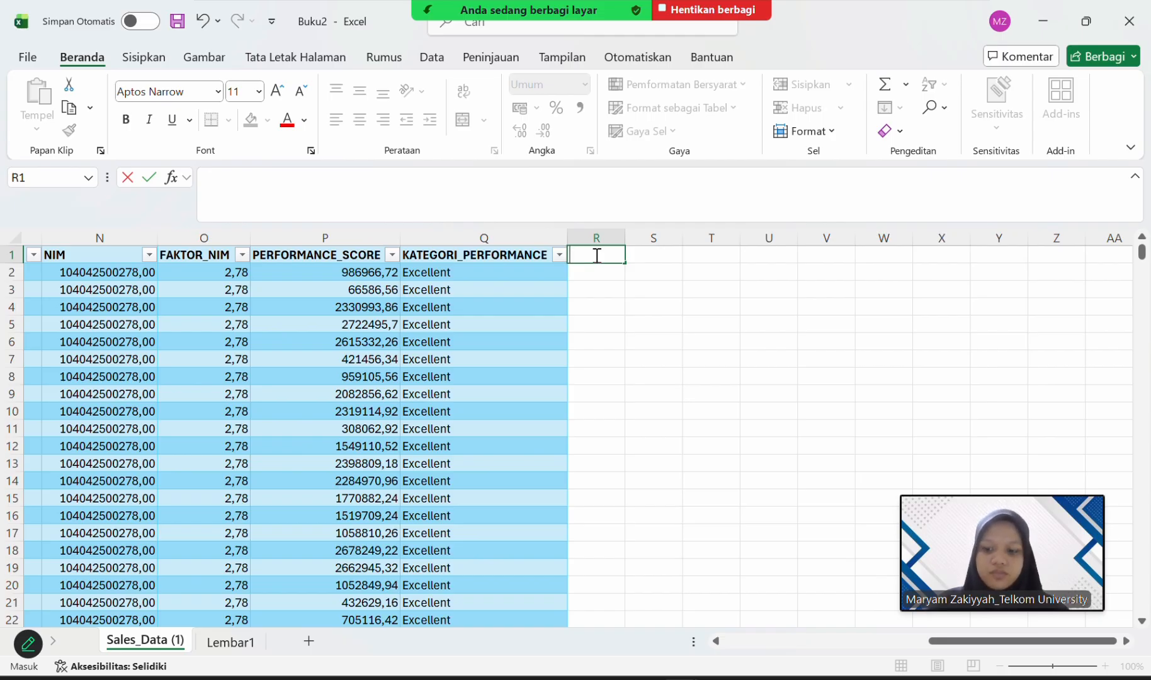
pyautogui.write('PTOFIT')
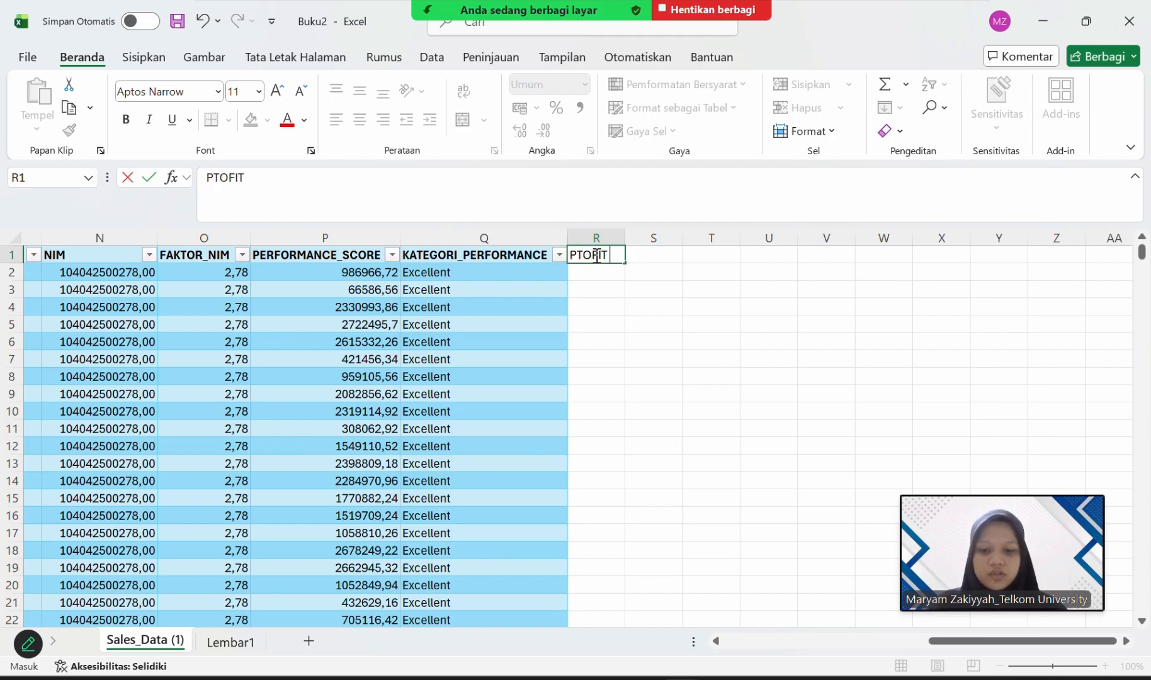
pyautogui.write('_')
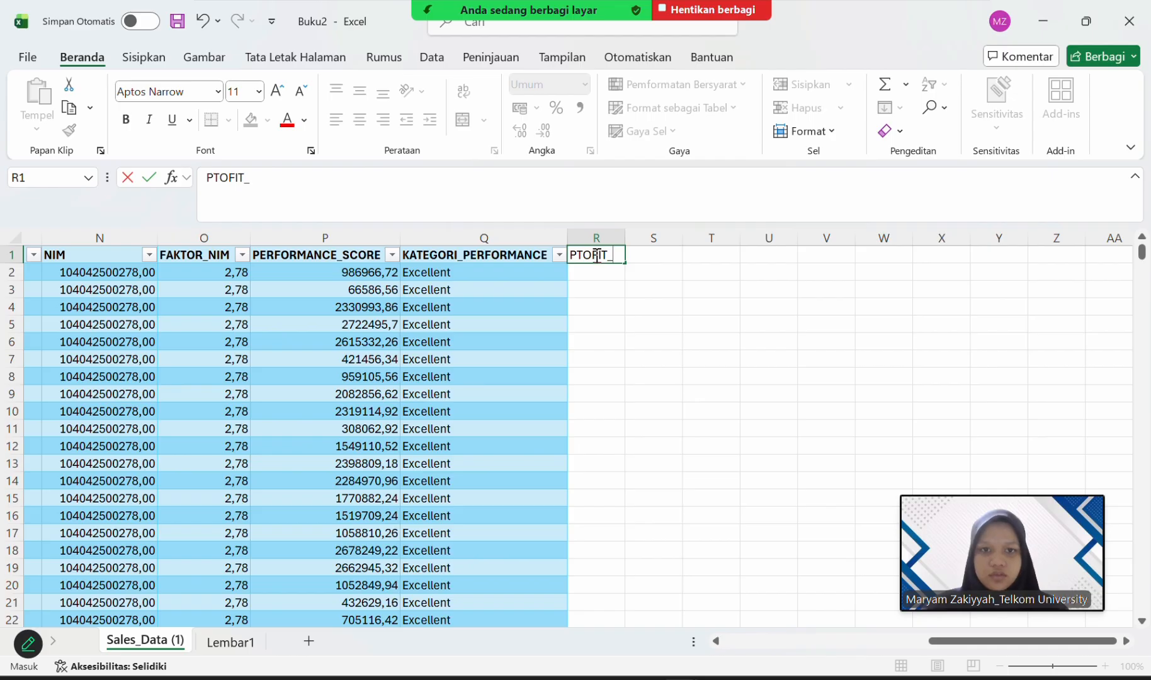
pyautogui.write('PER_UNIT')
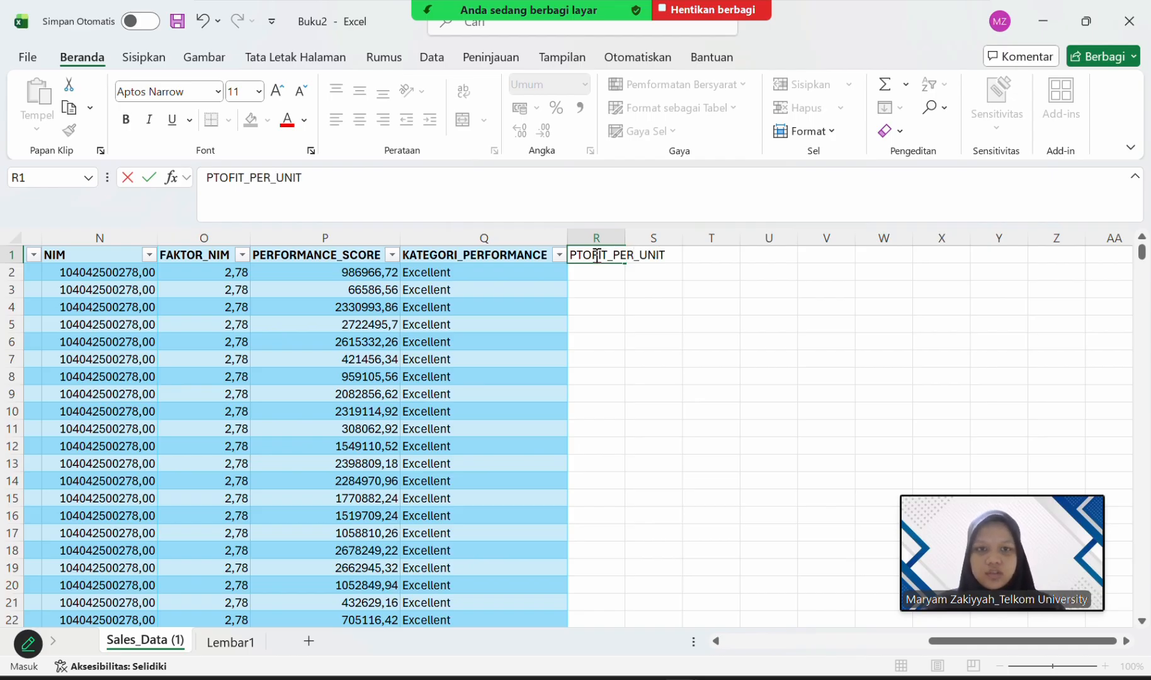
pyautogui.press('Return')
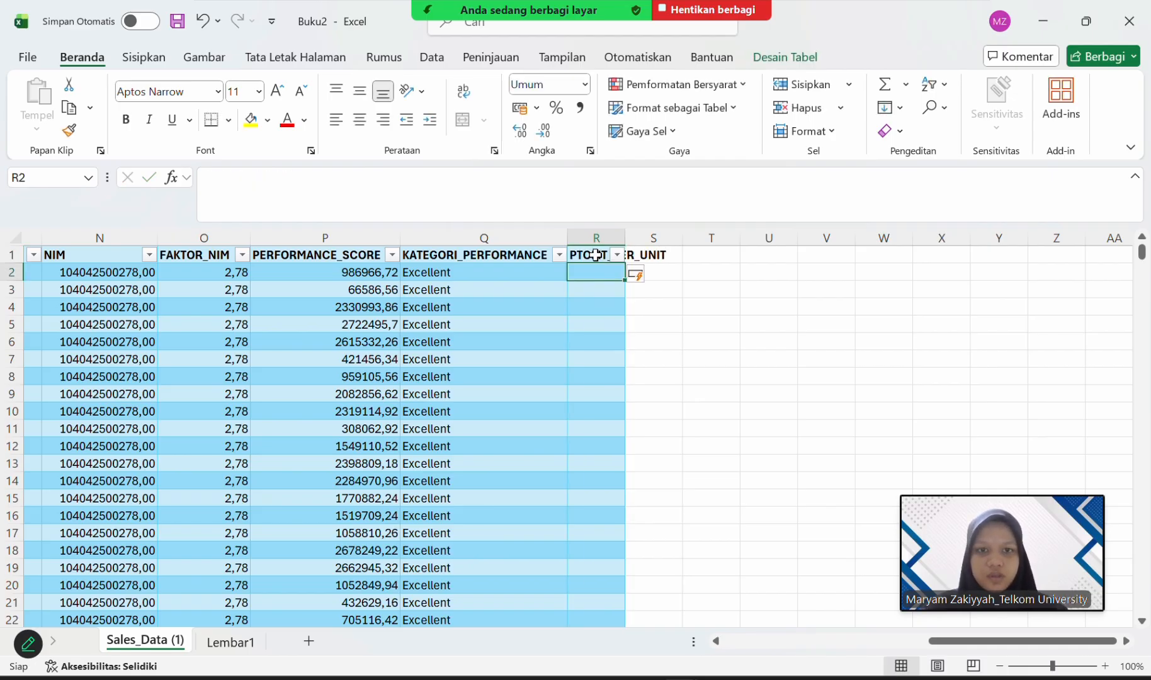
pyautogui.doubleClick(625, 231)
pyautogui.click(629, 287)
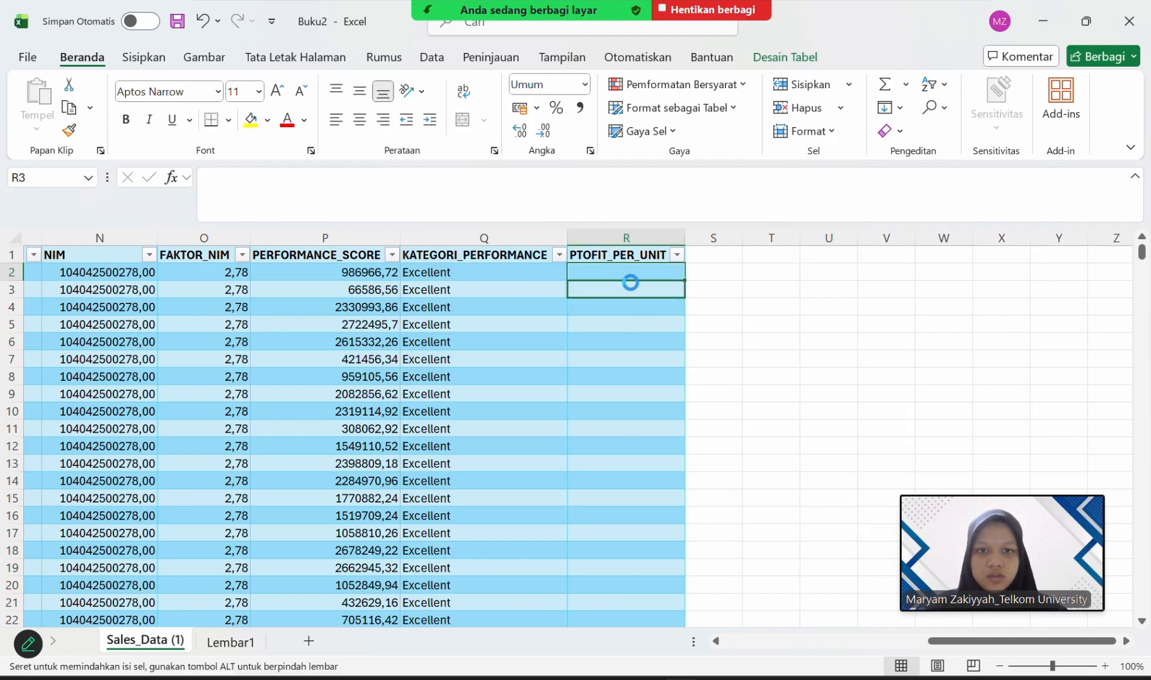
# Start a formula in R2 with an IF function that has an AND function as its logical test.
pyautogui.click(631, 271)
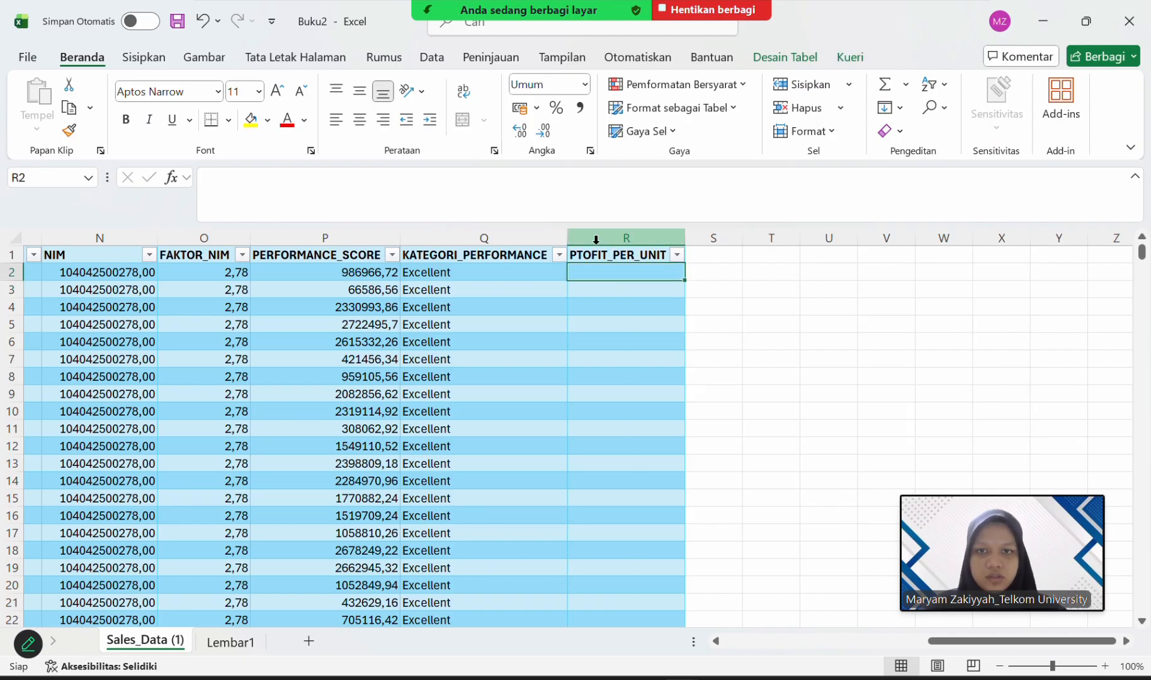
pyautogui.click(532, 184)
pyautogui.write('=IF')
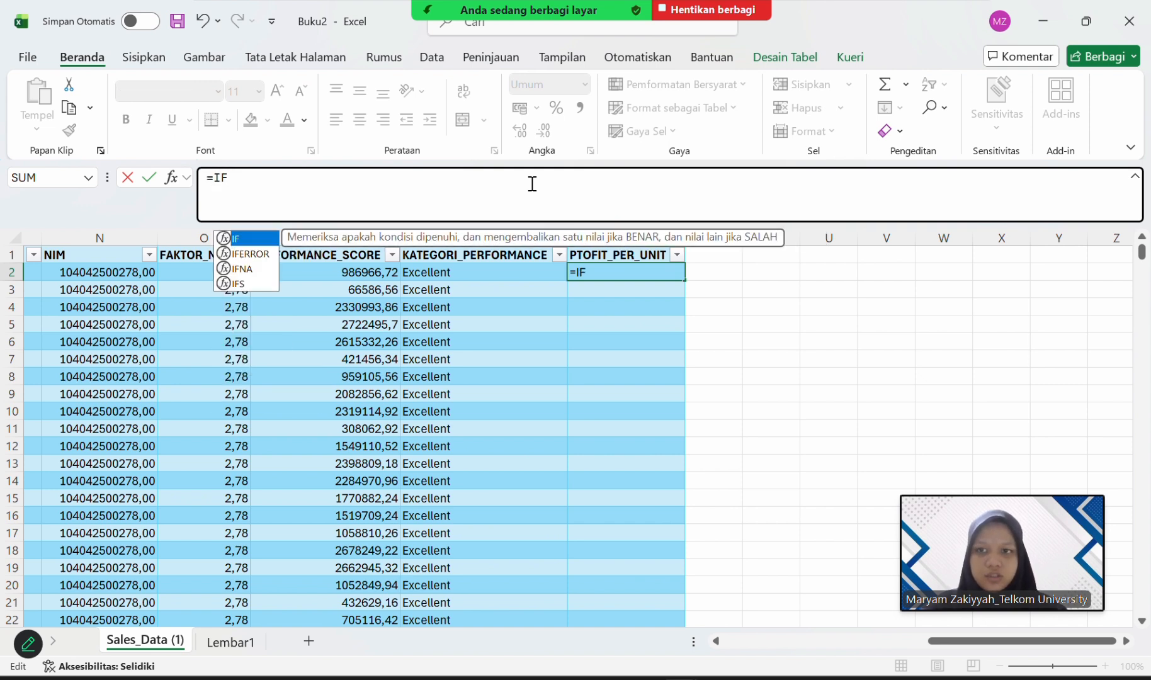
pyautogui.doubleClick(265, 239)
pyautogui.write('AND')
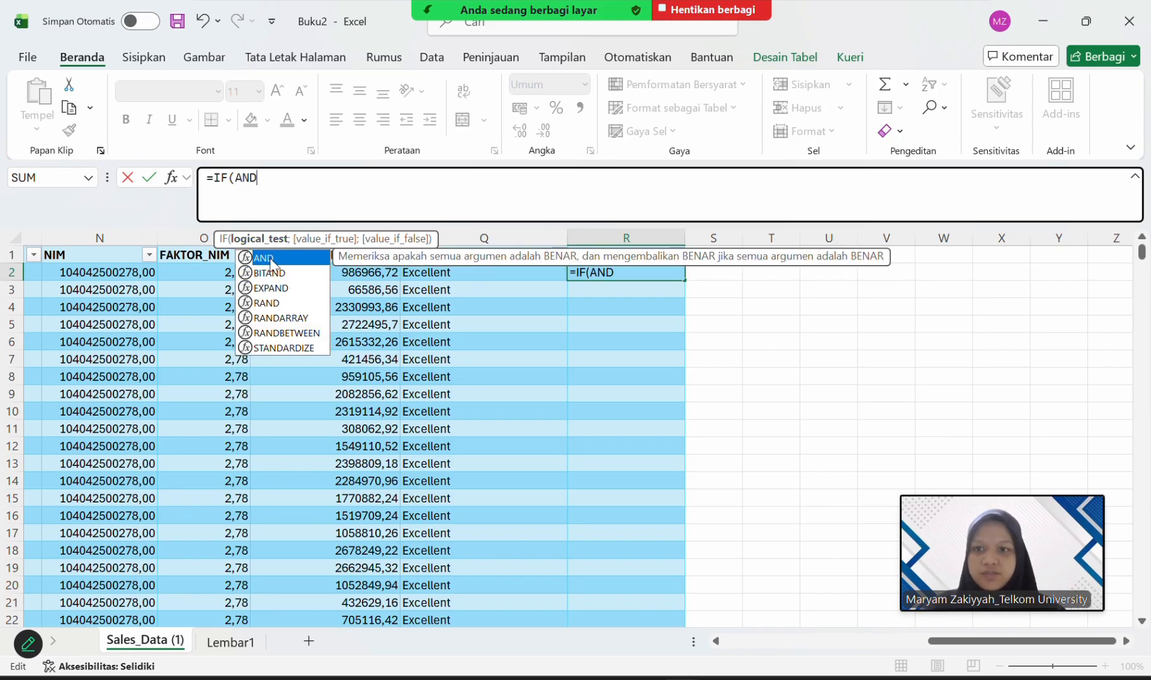
pyautogui.doubleClick(260, 258)
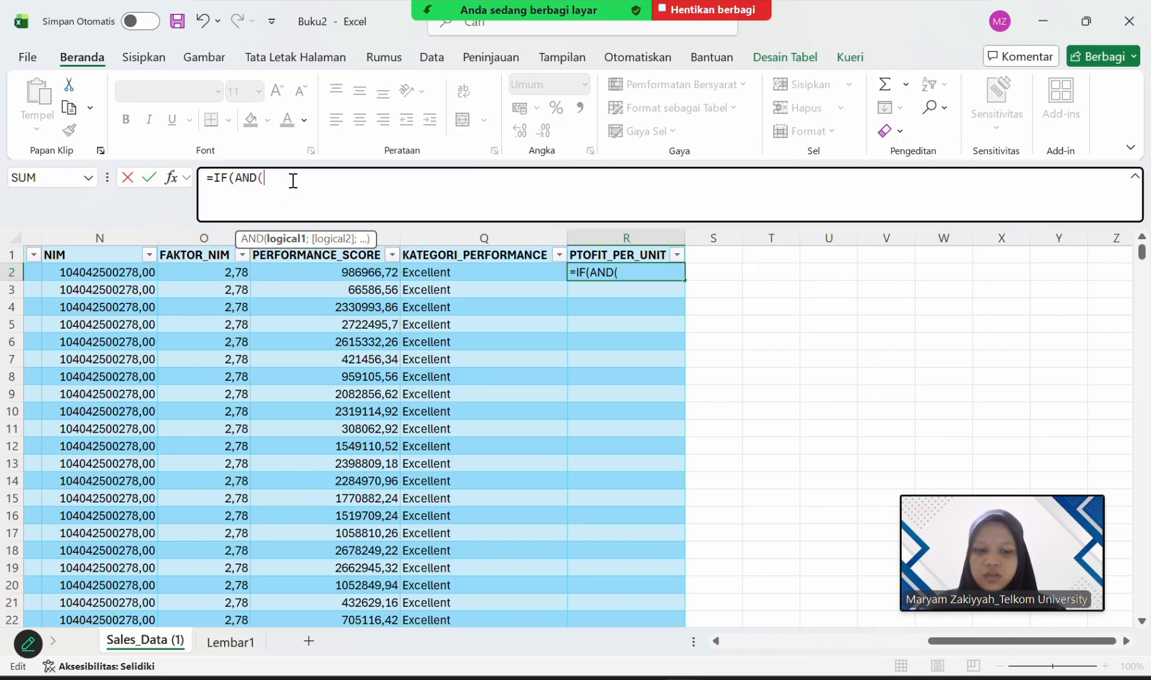
# Enter the Unit_Price cell I2 and the Unit_Cost cell H2 as the AND function's two conditions in the R2 formula.
pyautogui.write('I')
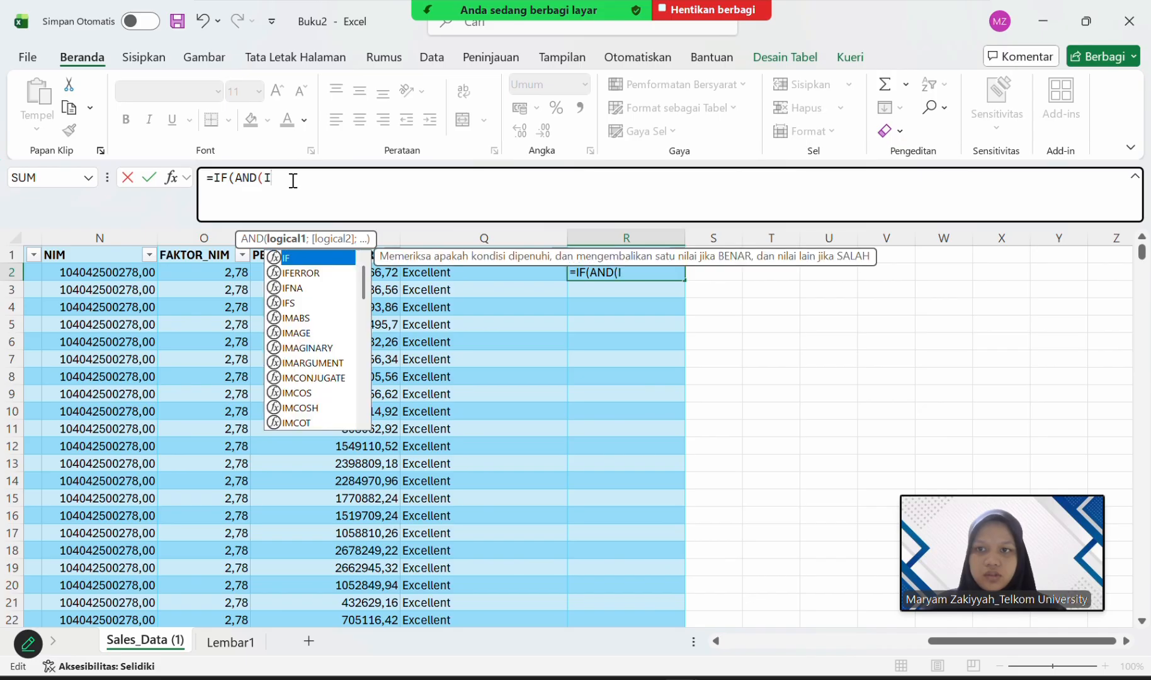
pyautogui.write('2')
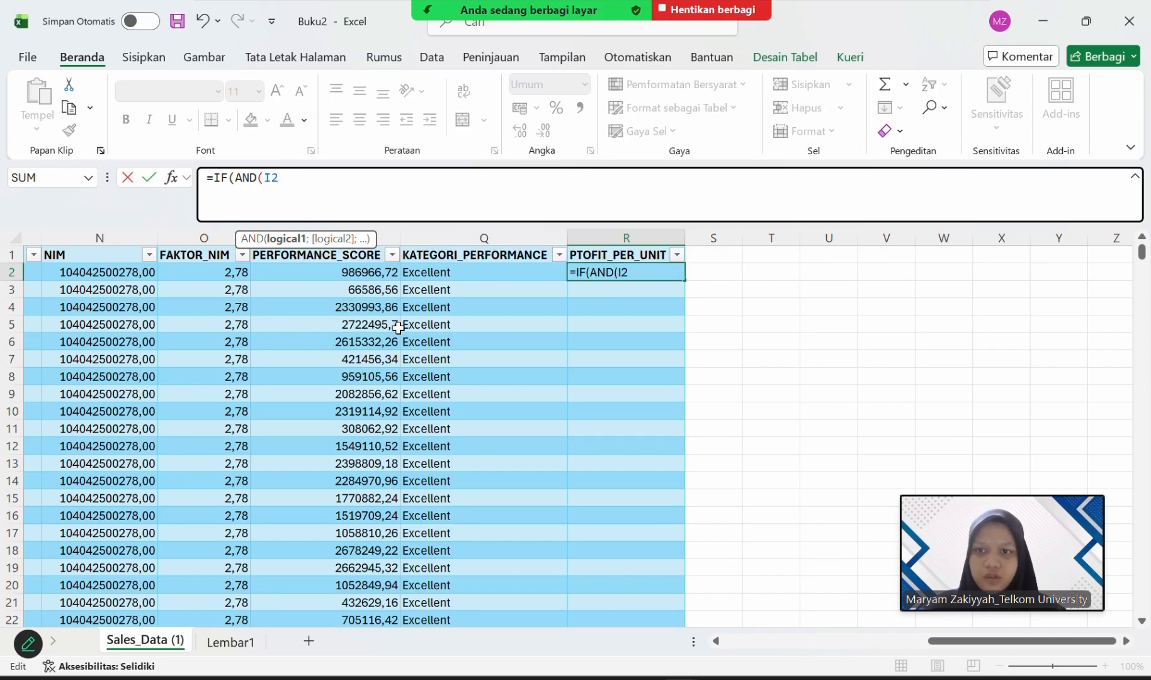
pyautogui.hscroll(-1, 409, 349)
pyautogui.hscroll(-5, 410, 348)
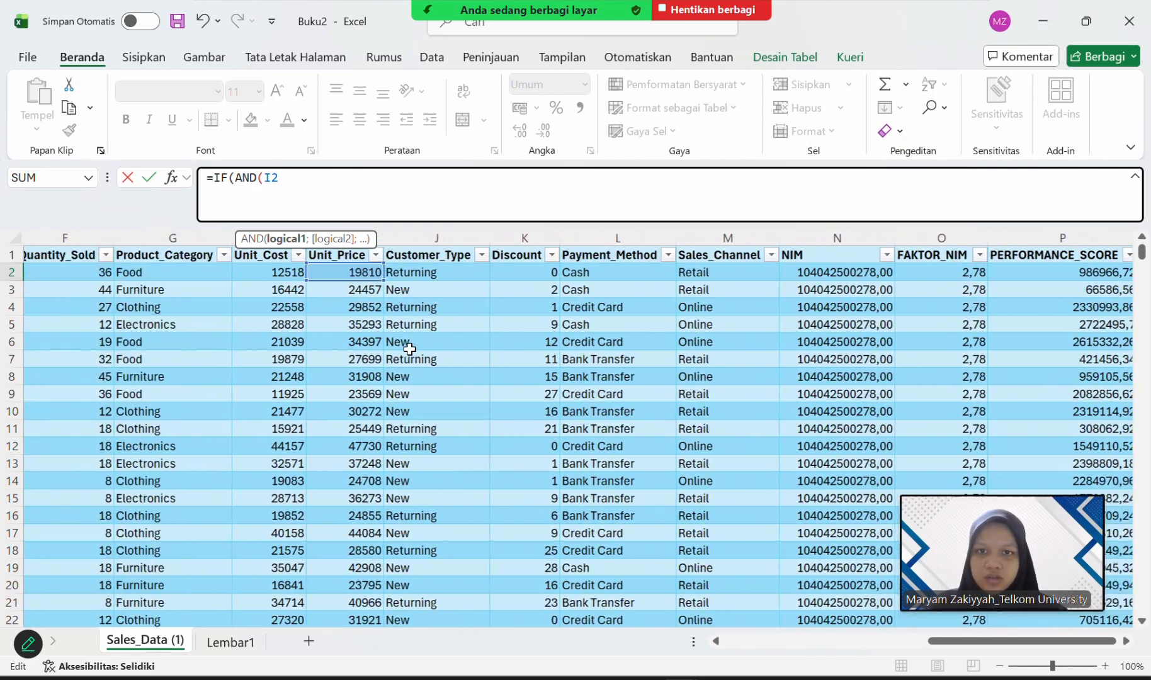
pyautogui.hscroll(-1, 410, 348)
pyautogui.hscroll(2, 410, 348)
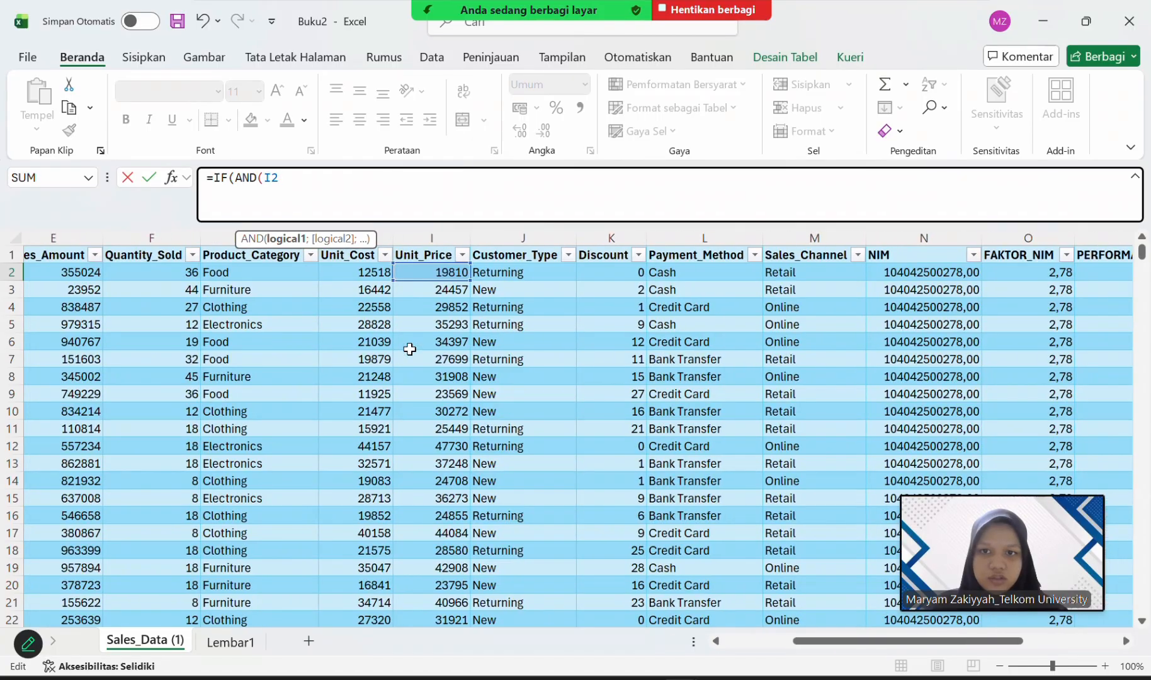
pyautogui.hscroll(2, 409, 349)
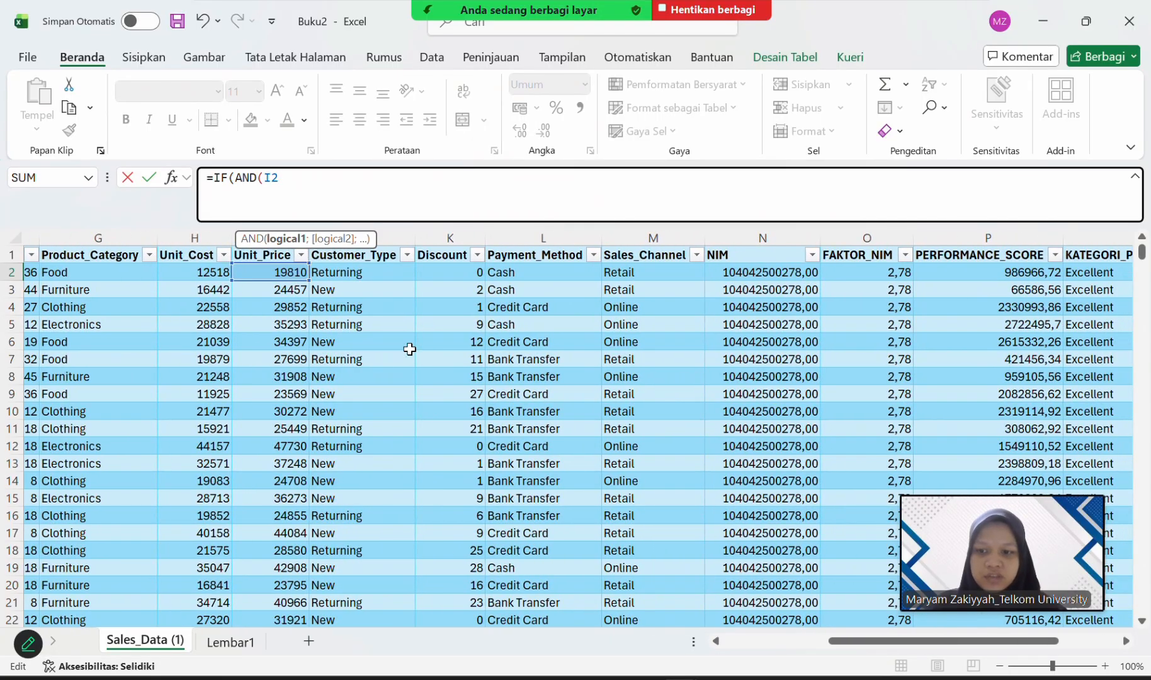
pyautogui.hscroll(3, 410, 349)
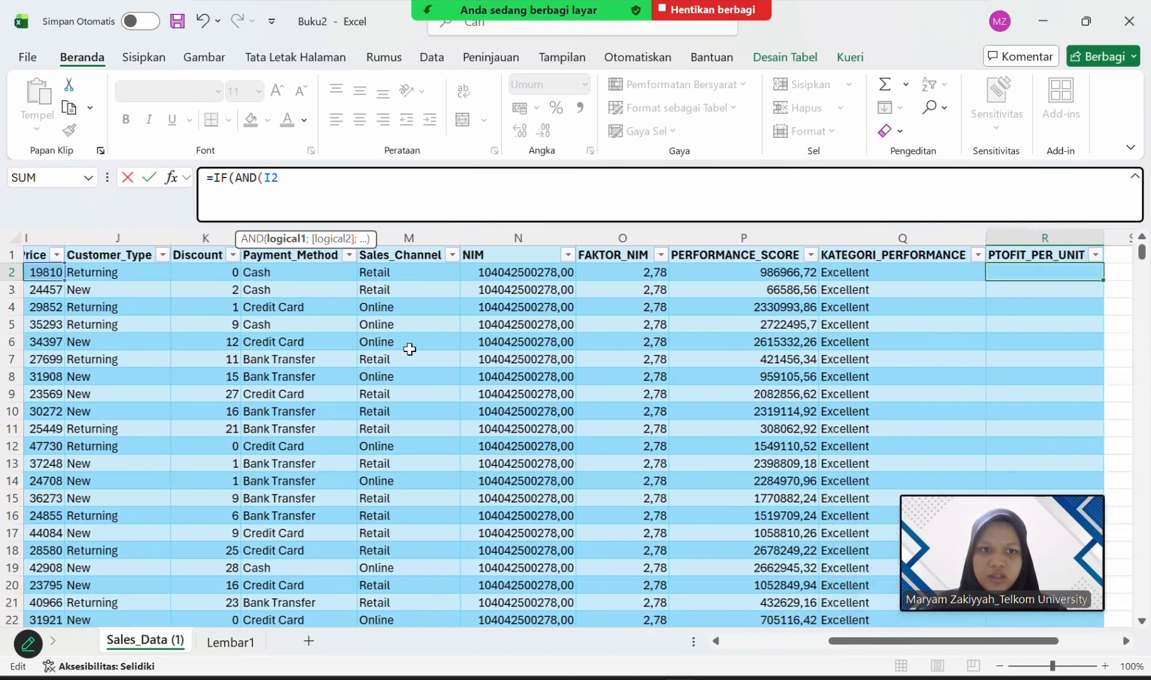
pyautogui.hscroll(-2, 409, 349)
pyautogui.hscroll(-5, 410, 348)
pyautogui.hscroll(3, 410, 348)
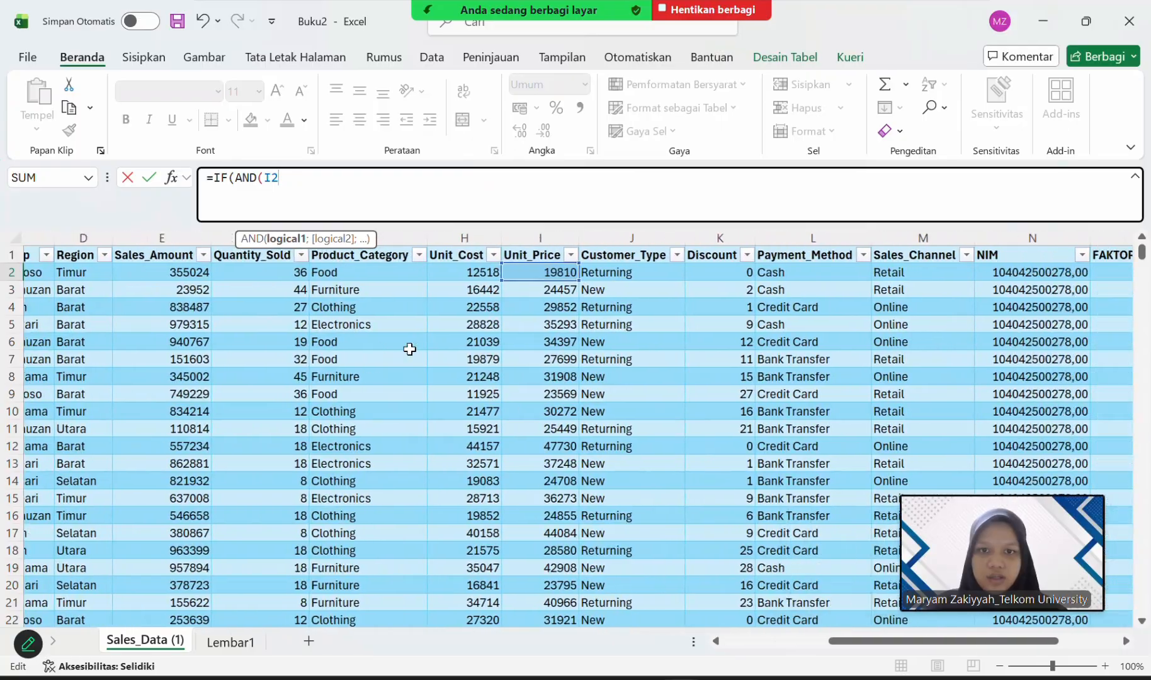
pyautogui.hscroll(8, 410, 349)
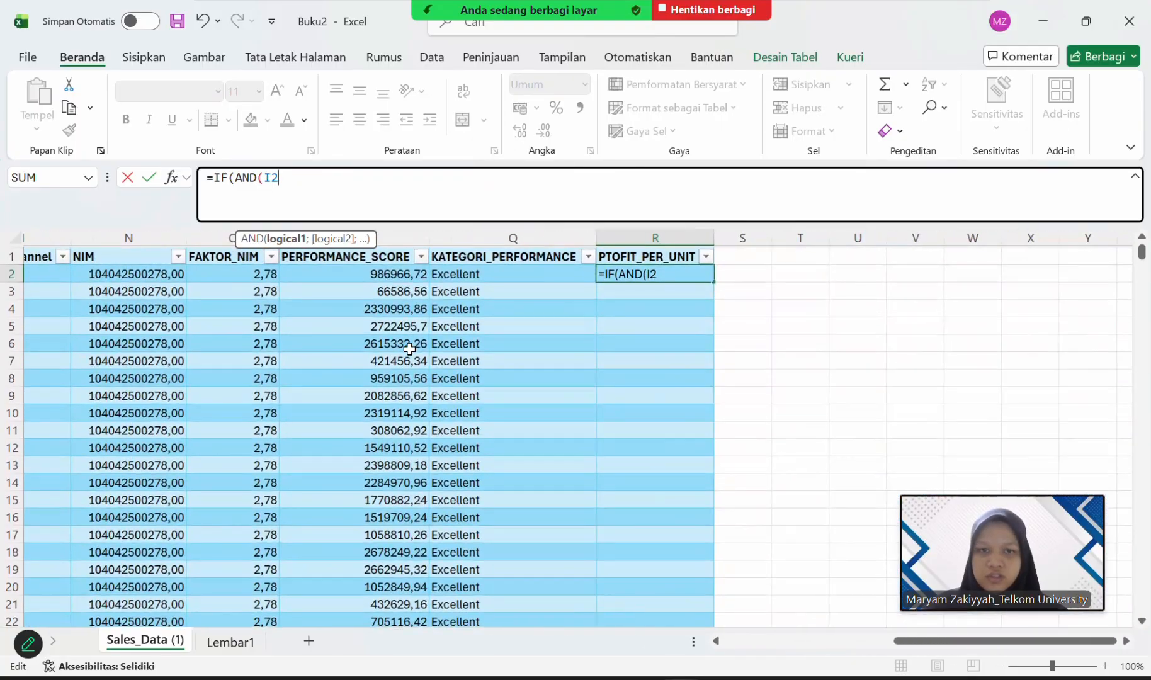
pyautogui.write(';')
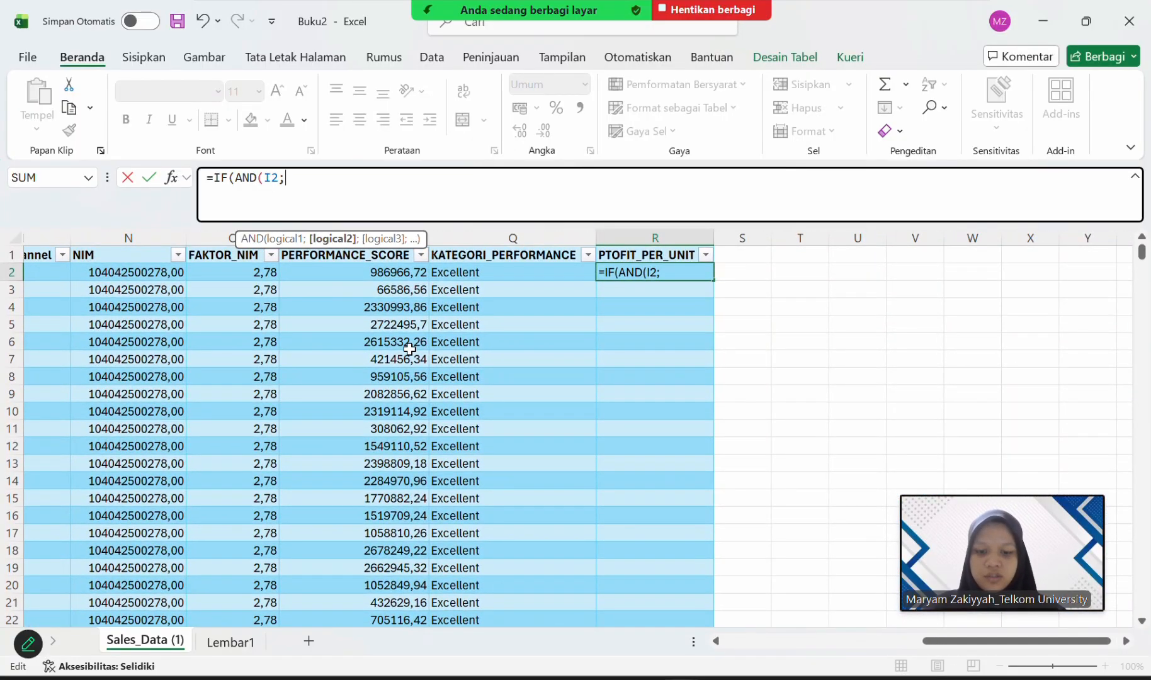
pyautogui.write('H2')
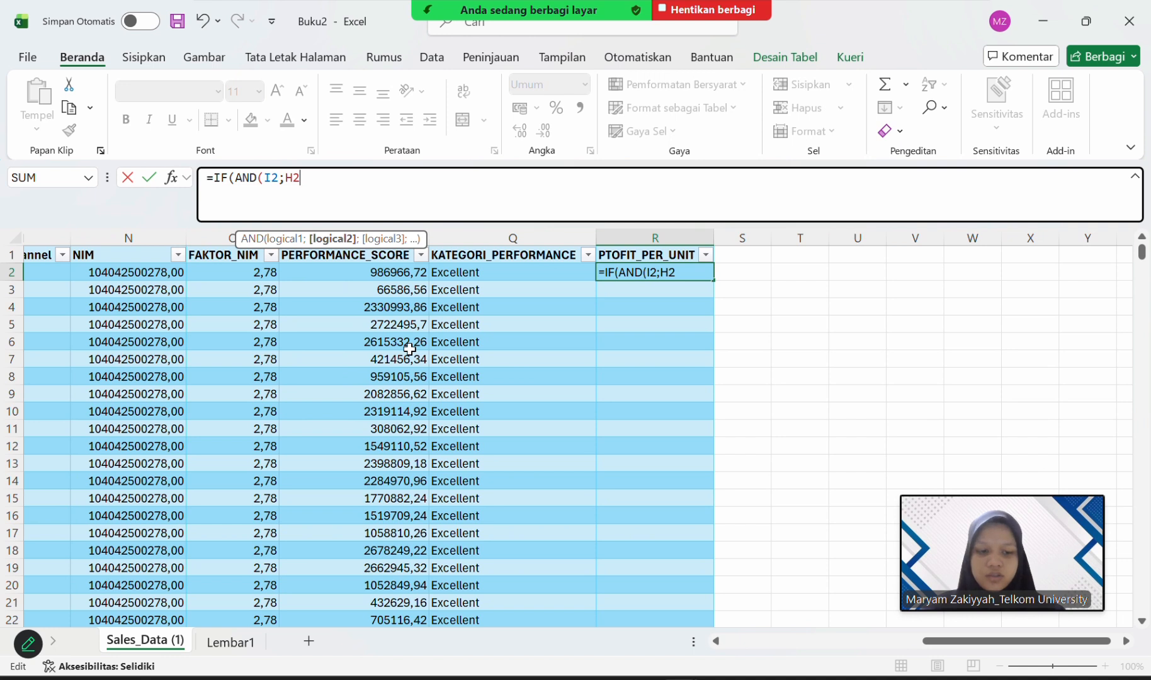
pyautogui.write(');')
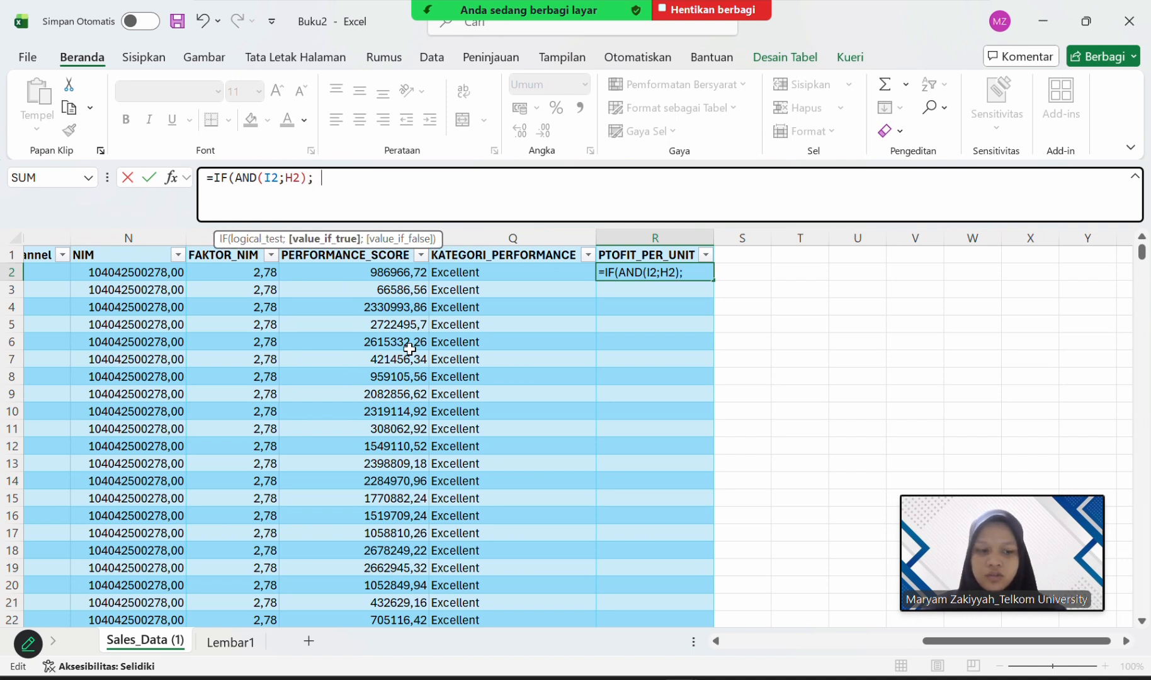
pyautogui.write('I2')
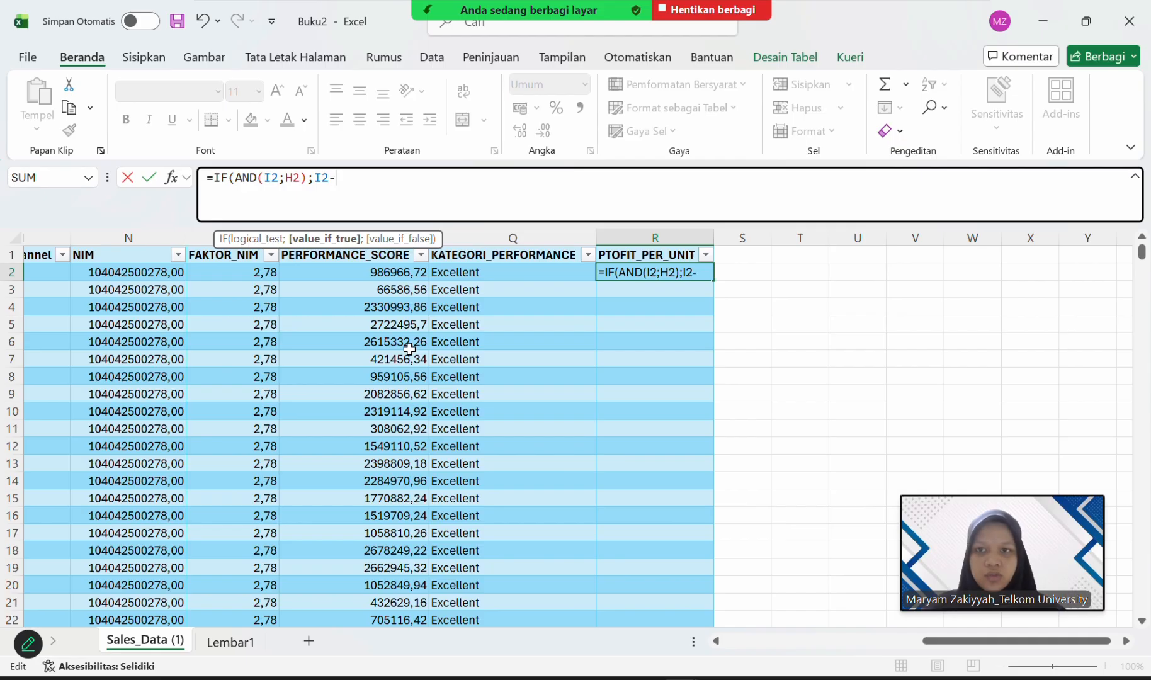
pyautogui.write('-H2')
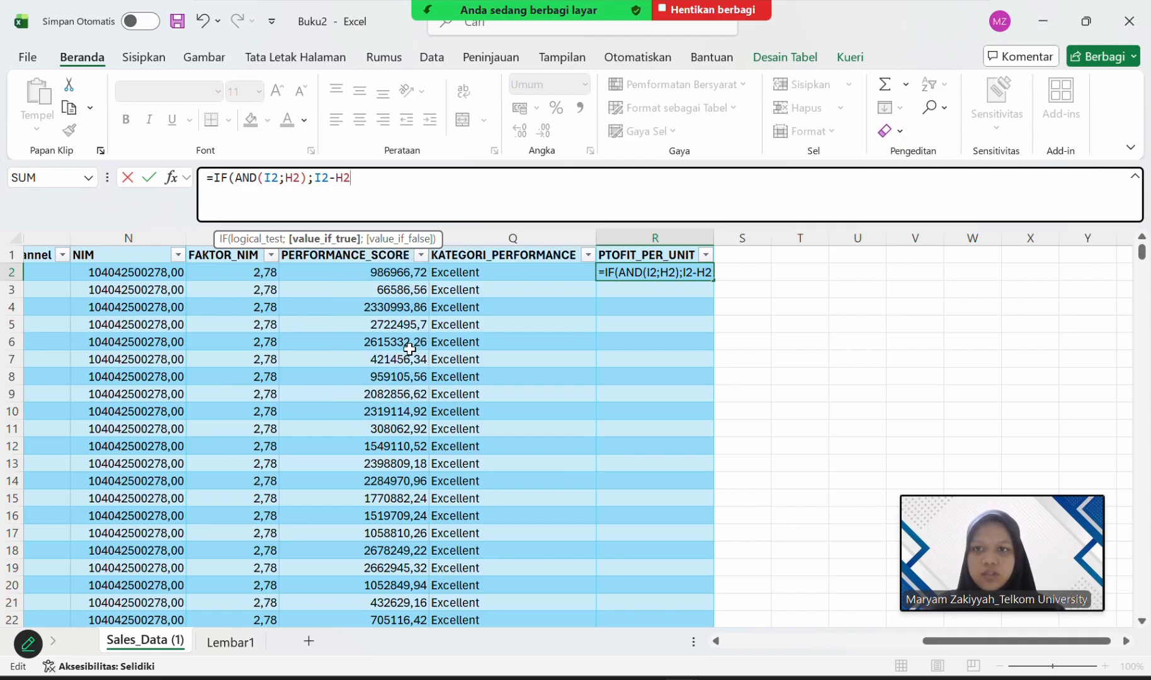
# Complete the R2 formula with I2-H2 as the value if true and commit it with the suggested closing-parenthesis correction.
pyautogui.hscroll(-10, 410, 348)
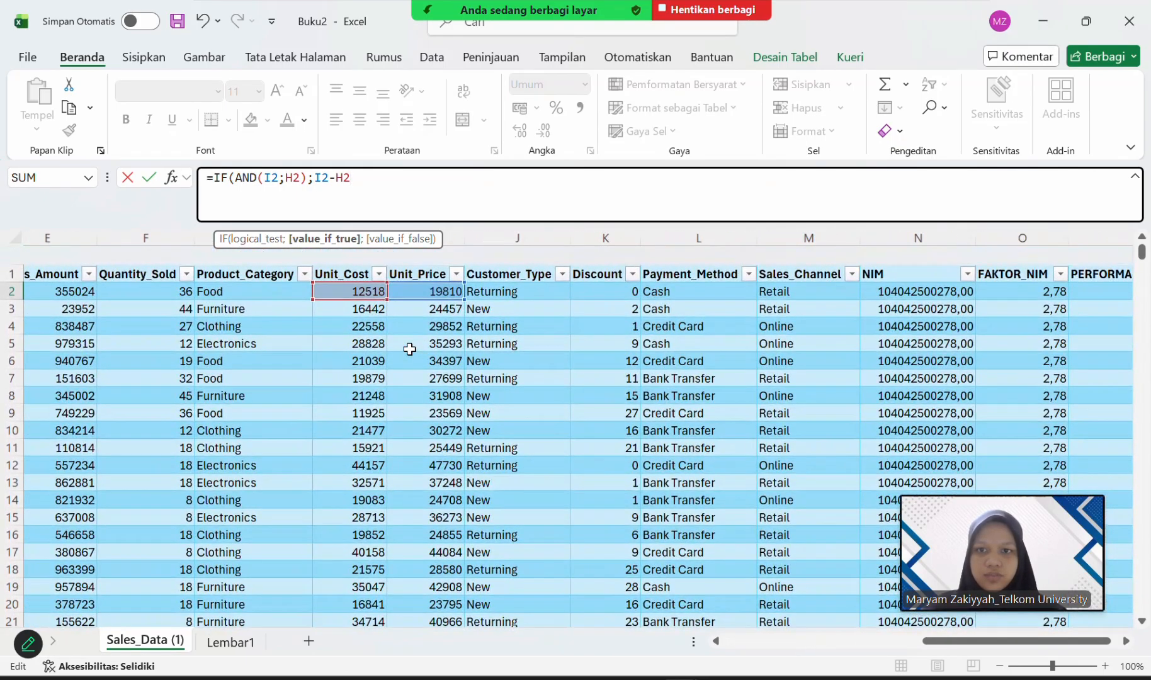
pyautogui.hscroll(-3, 410, 348)
pyautogui.hscroll(10, 410, 348)
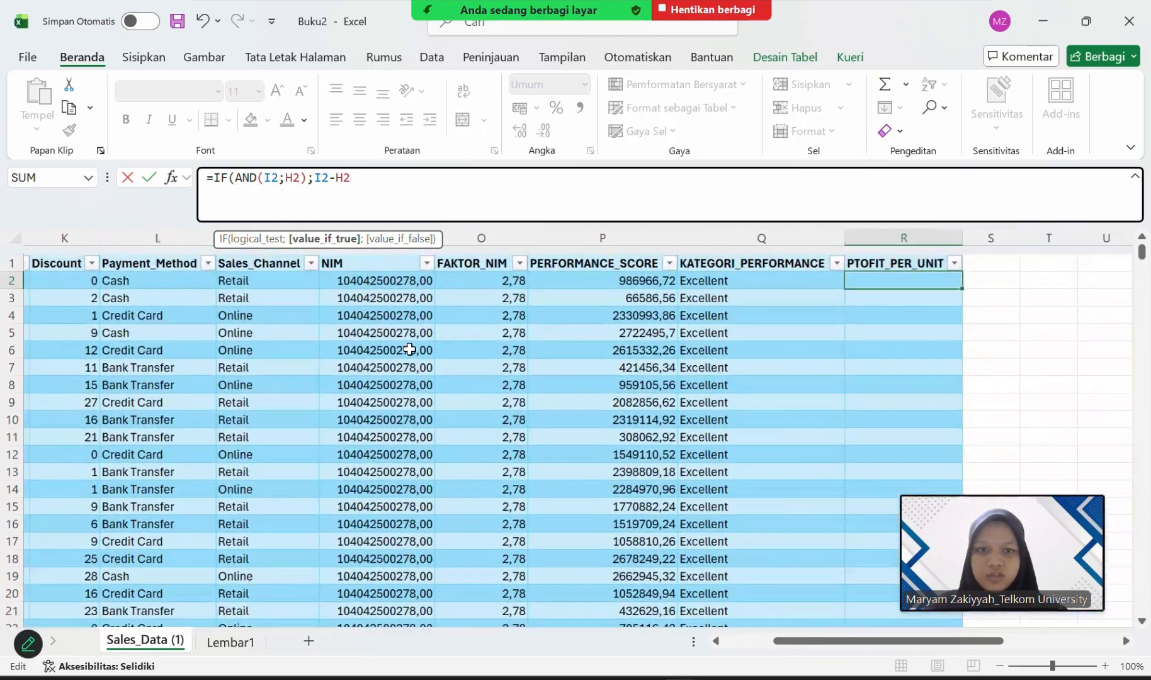
pyautogui.press('Return')
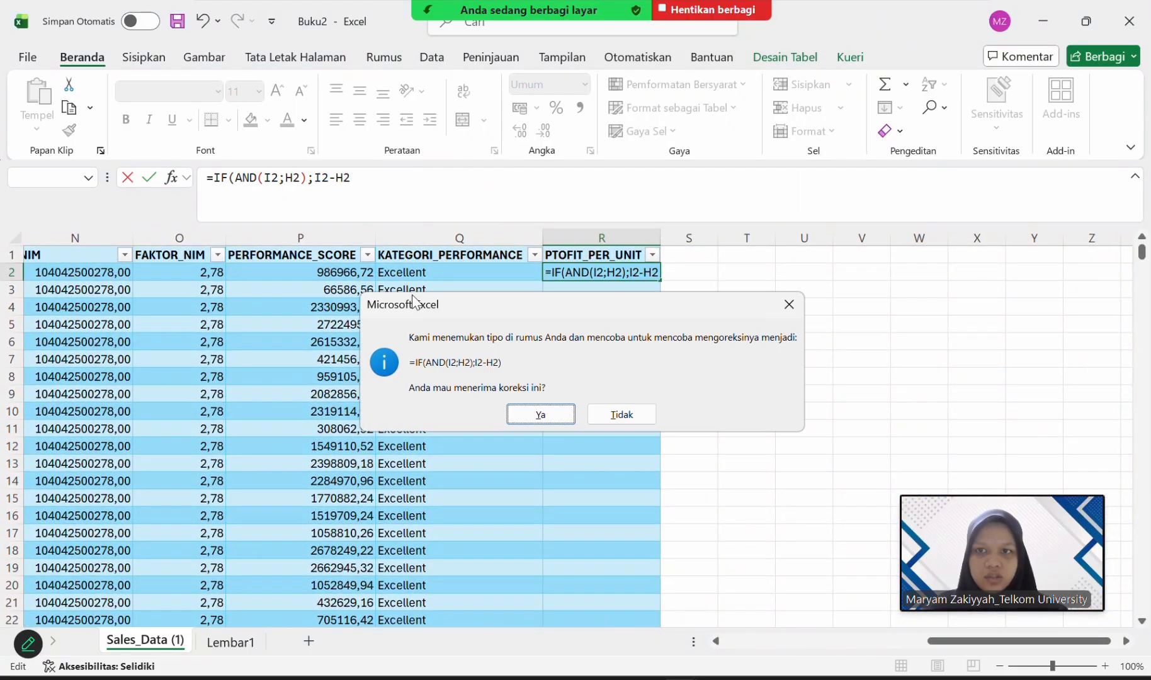
pyautogui.press('Return')
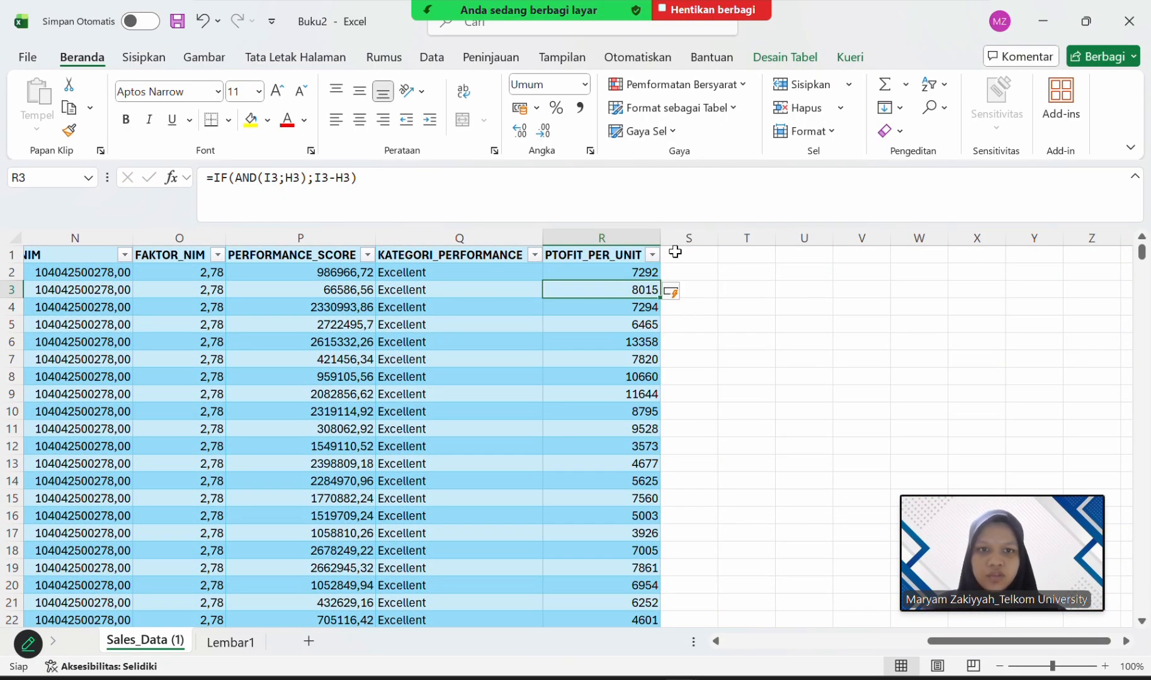
# Add a new table column with the header TOTAL_PROFIT in S1.
pyautogui.click(675, 253)
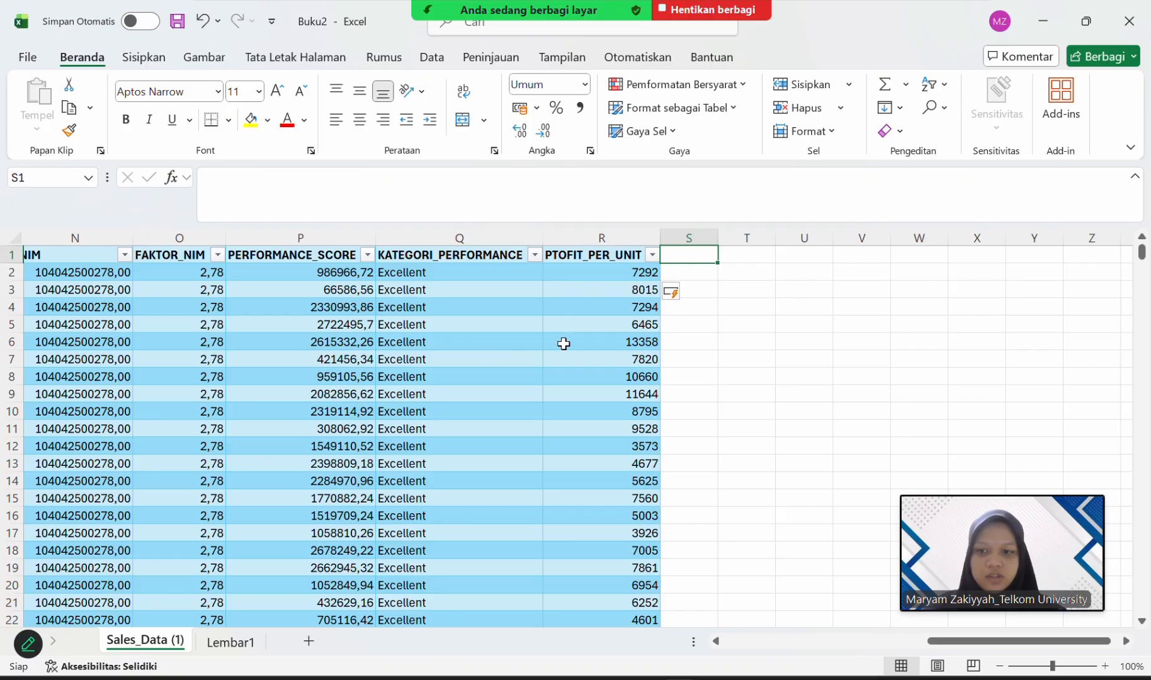
pyautogui.write('TOTAL')
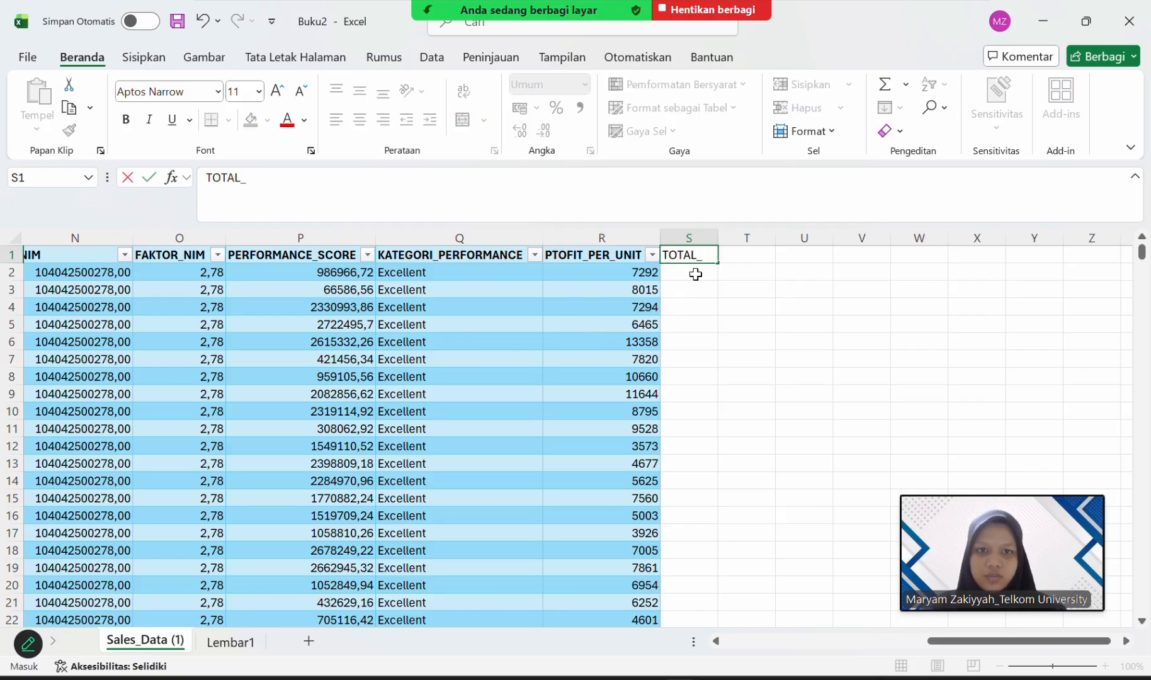
pyautogui.write('_PROFIT')
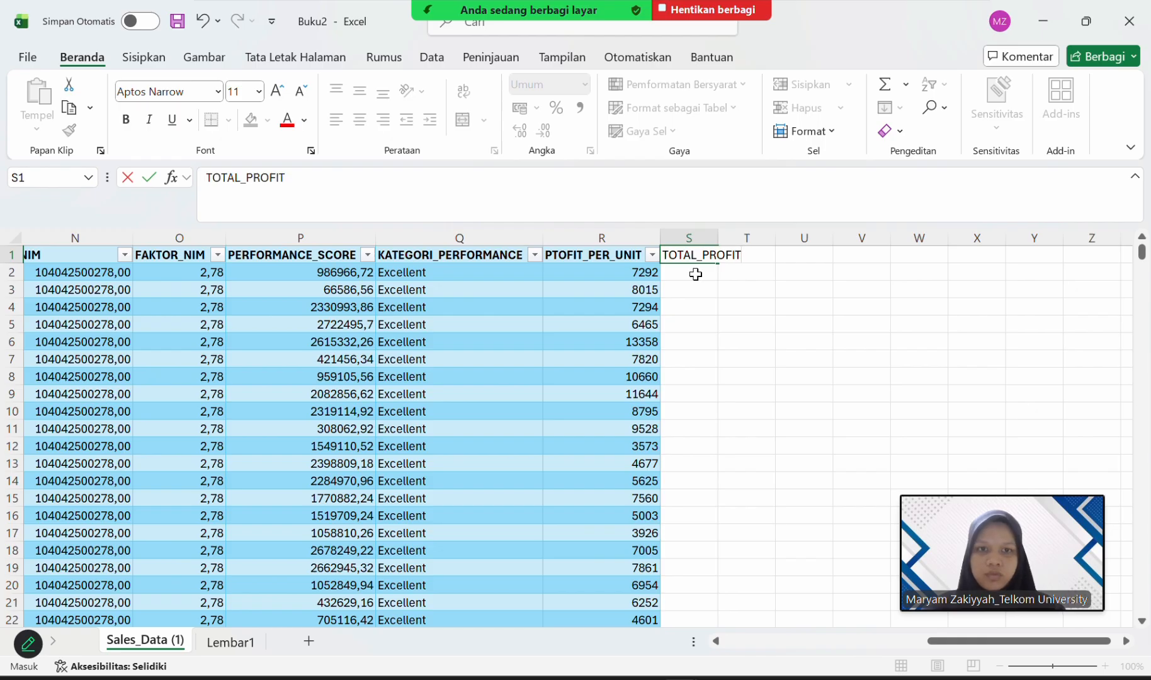
pyautogui.hotkey('ctrl', 'Return')
# Start a formula in S2 with an IF function that has an AND function as its logical test.
pyautogui.click(695, 274)
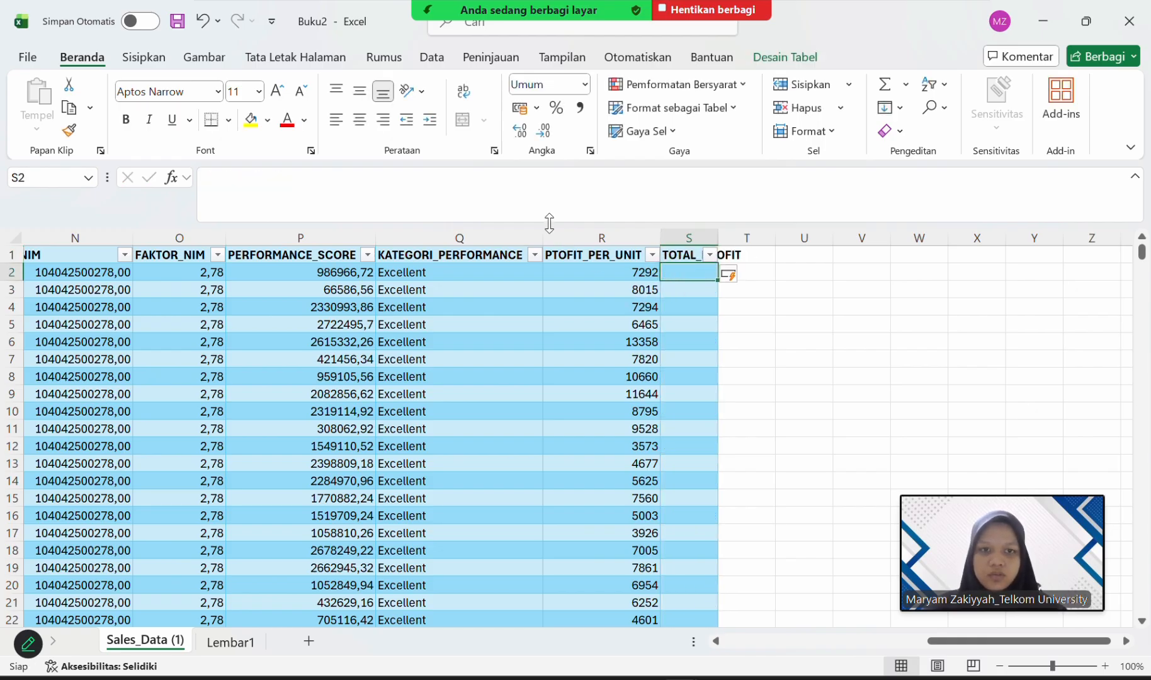
pyautogui.click(550, 197)
pyautogui.write('=I')
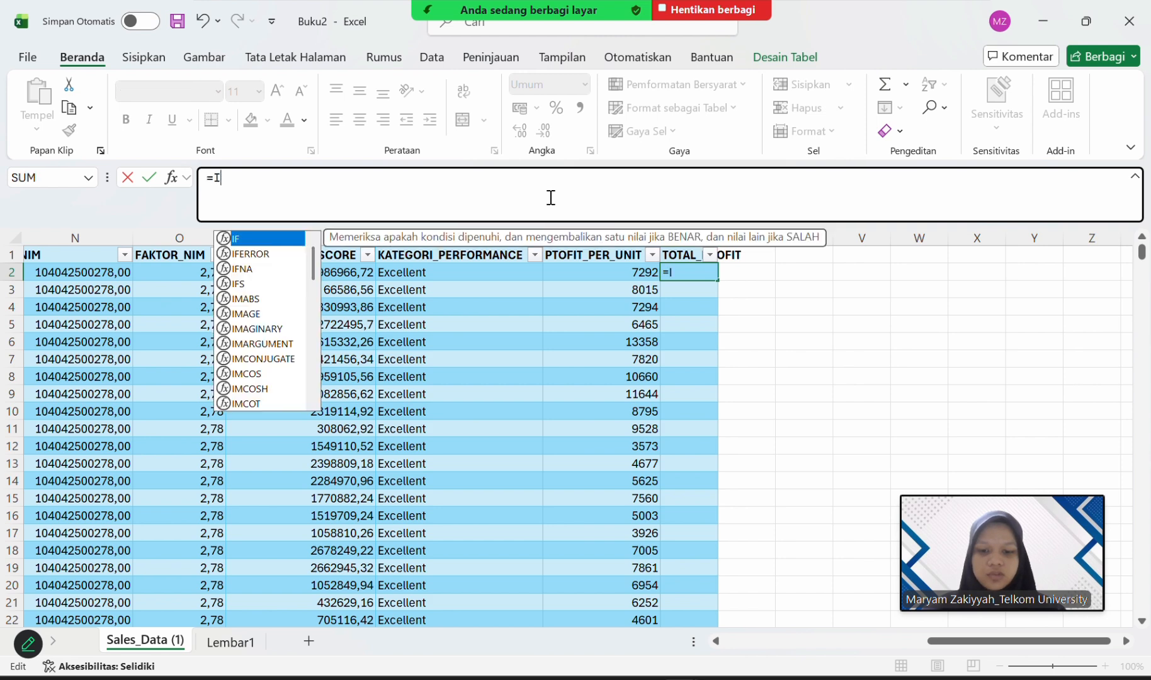
pyautogui.write('F(')
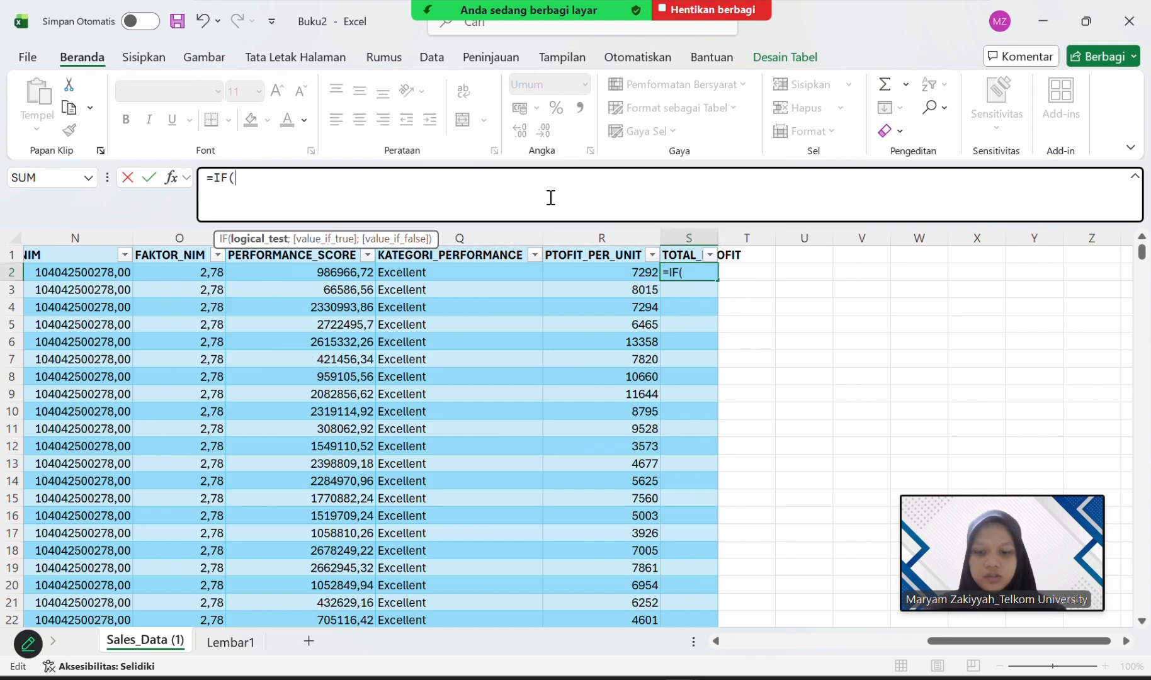
pyautogui.write('AND')
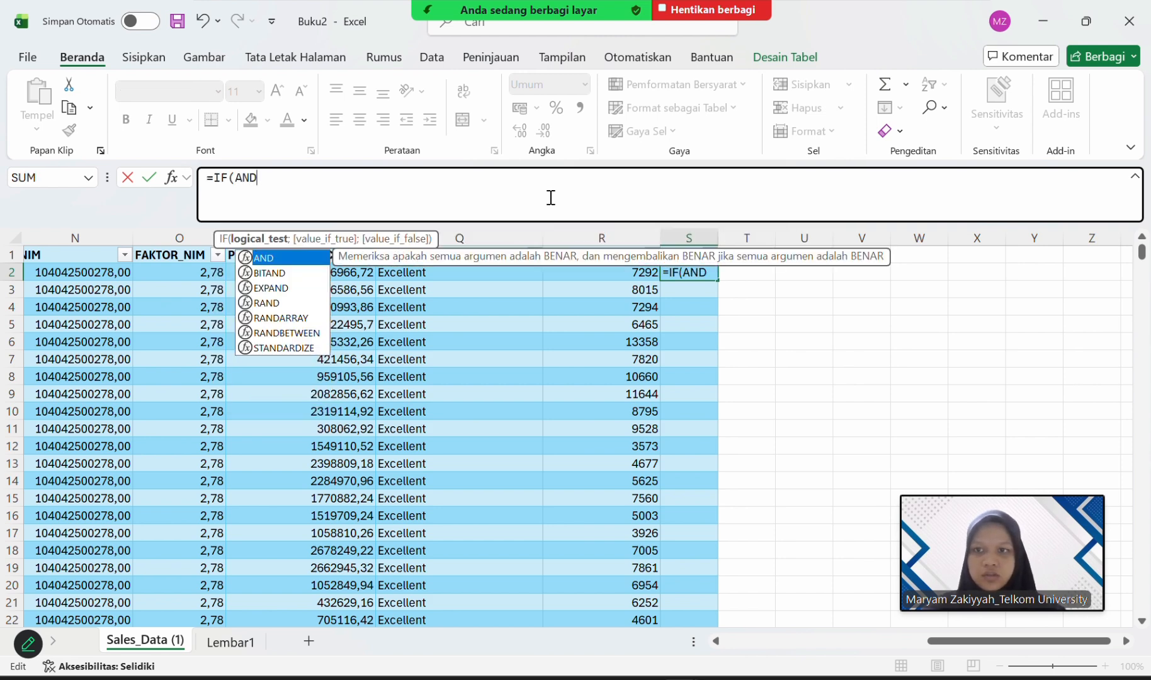
pyautogui.doubleClick(313, 254)
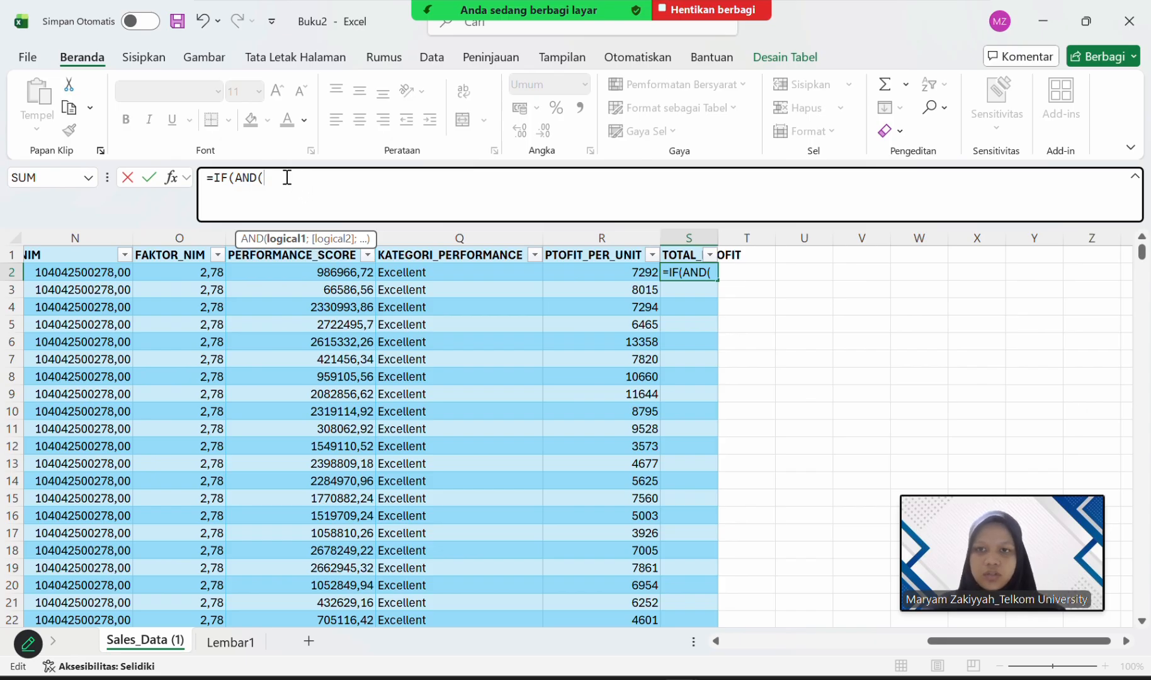
# Enter the profit-per-unit cell R2 and the Quantity_Sold cell F2 as the AND function's two conditions in the S2 formula.
pyautogui.write('R2')
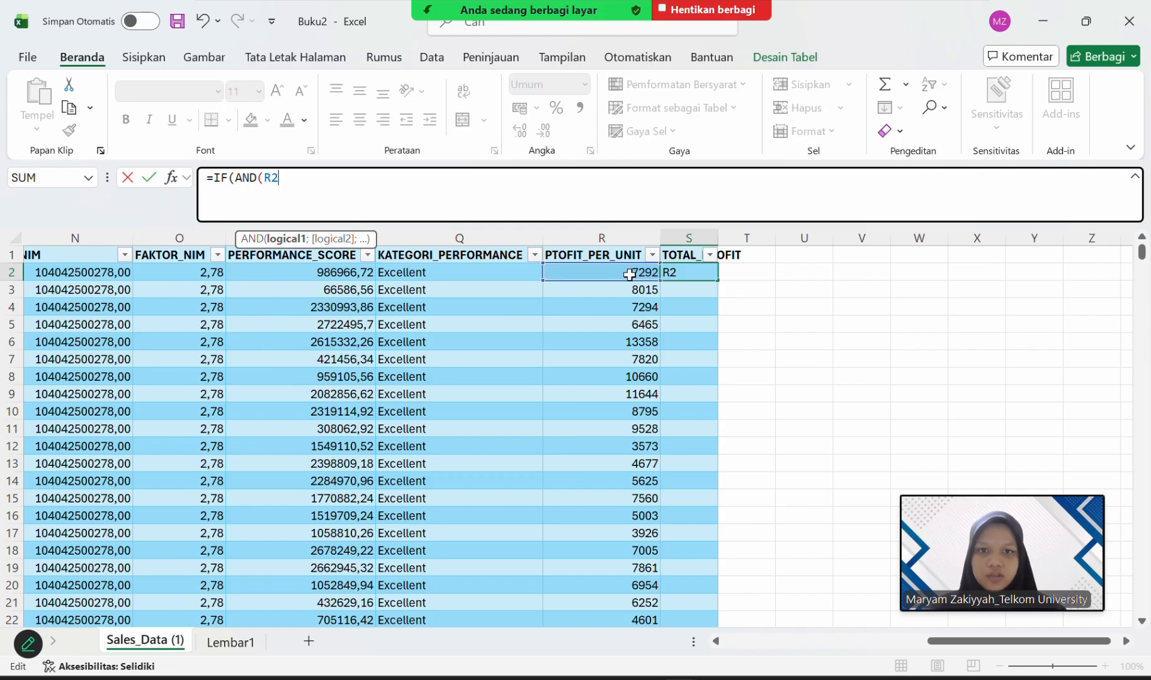
pyautogui.write(';')
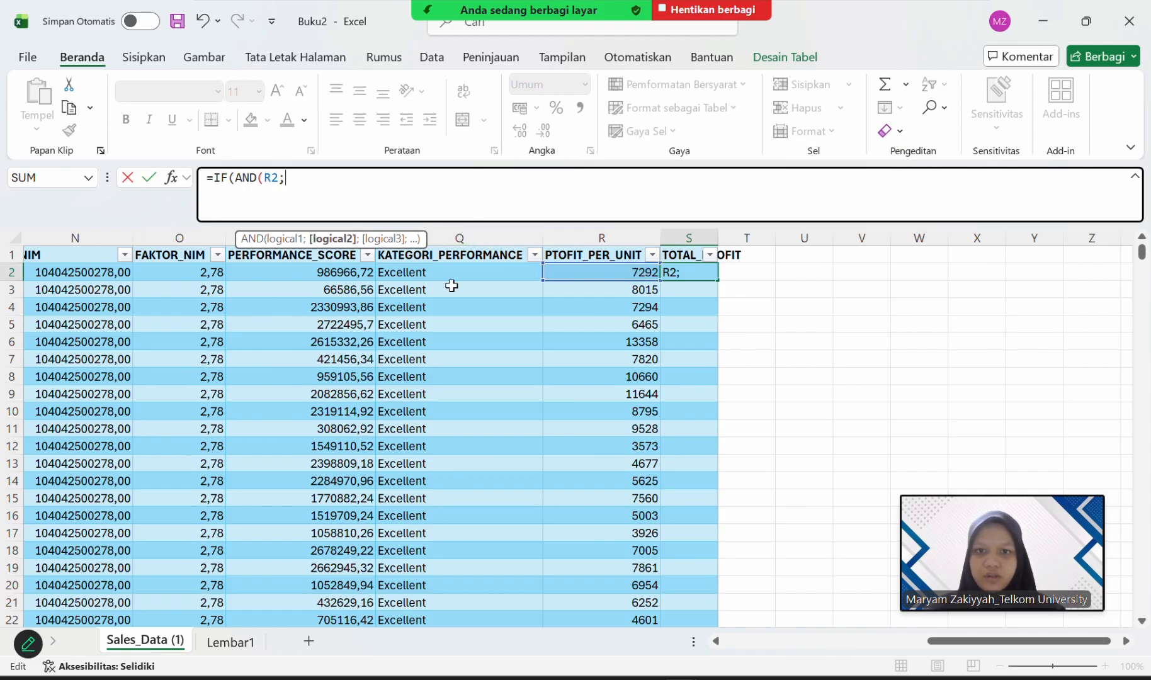
pyautogui.hscroll(-5, 494, 318)
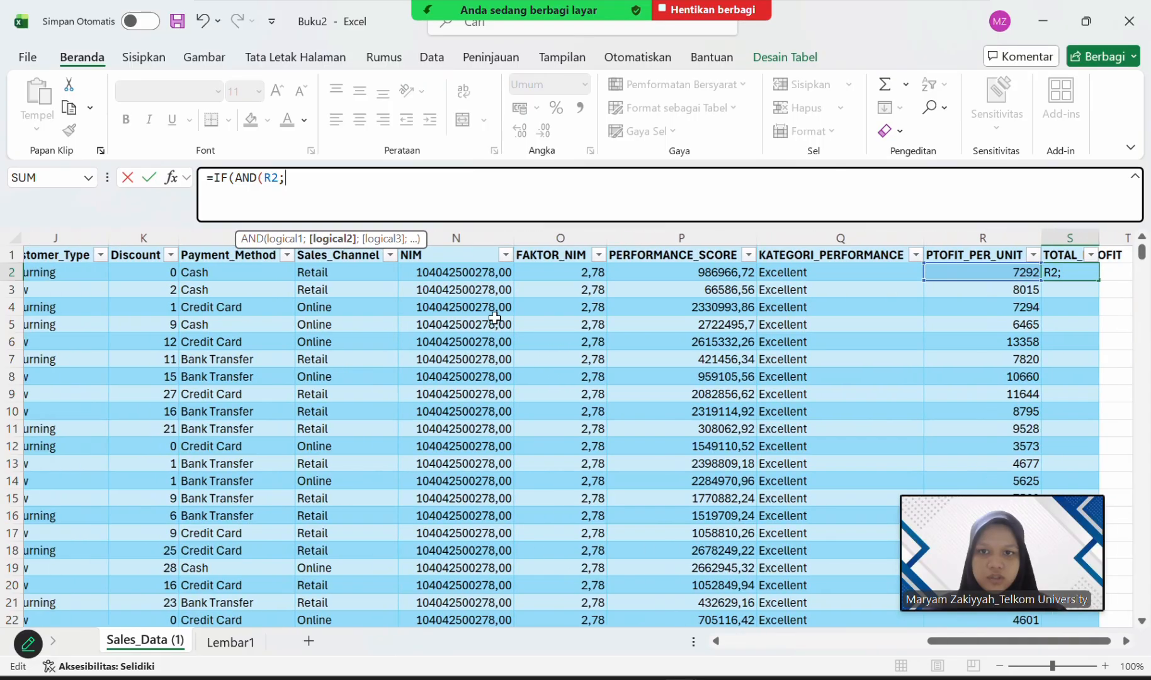
pyautogui.hscroll(-5, 494, 318)
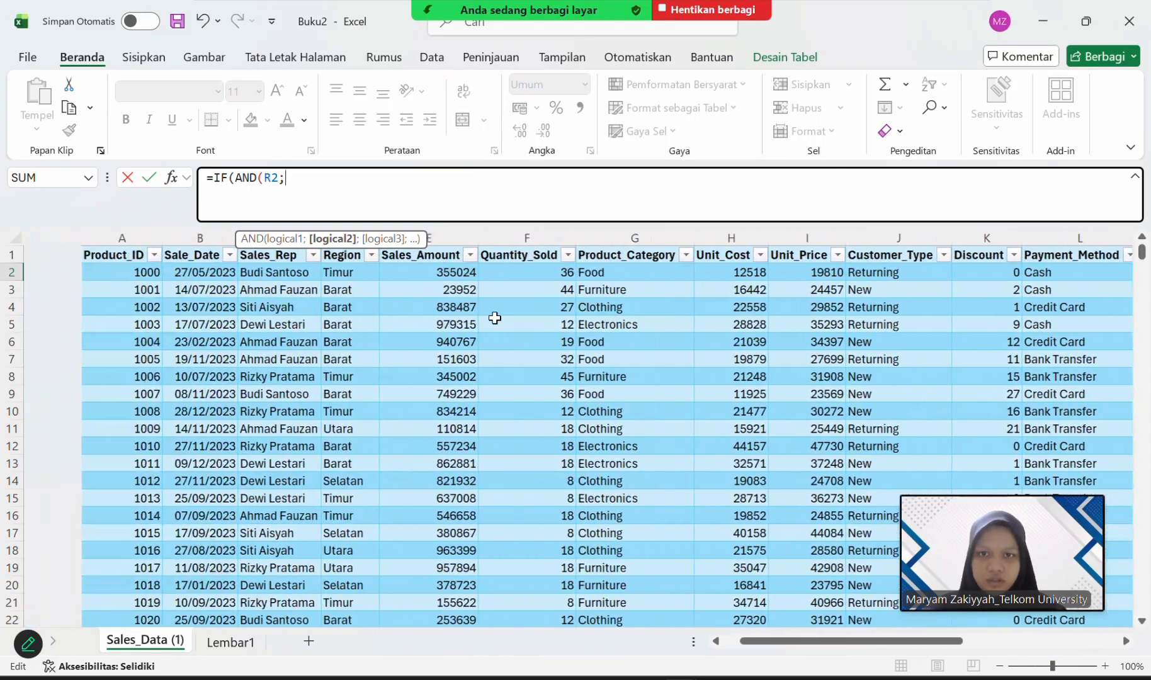
pyautogui.hscroll(10, 495, 318)
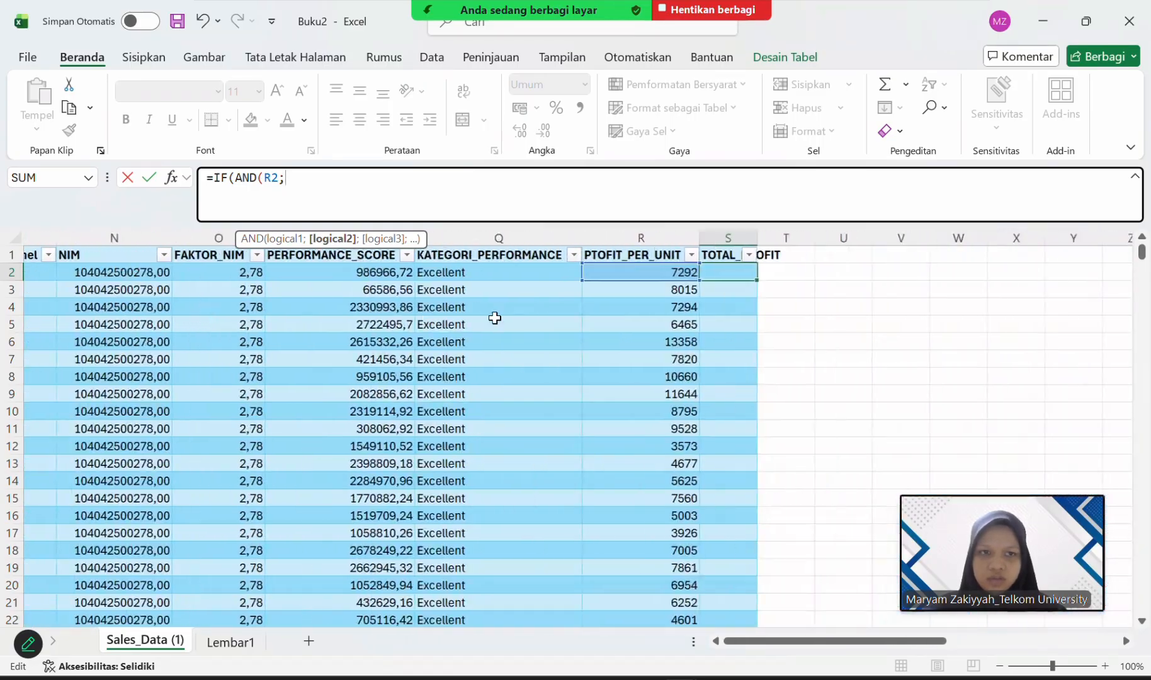
pyautogui.write('F')
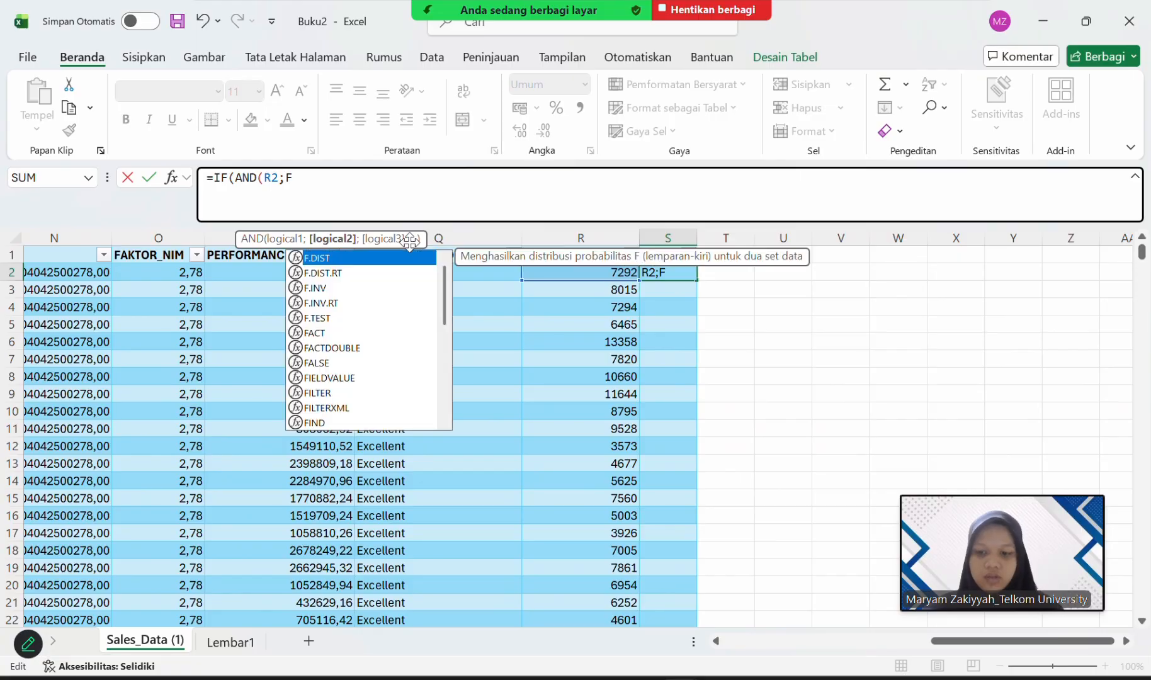
pyautogui.write('2)')
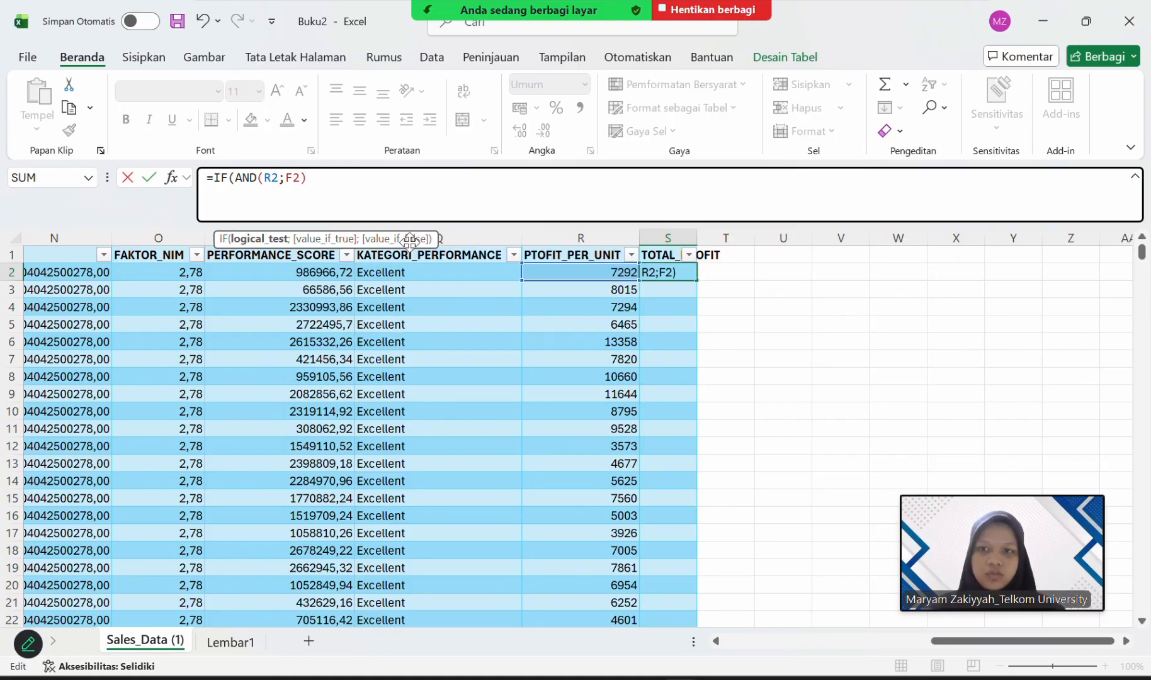
pyautogui.write(';')
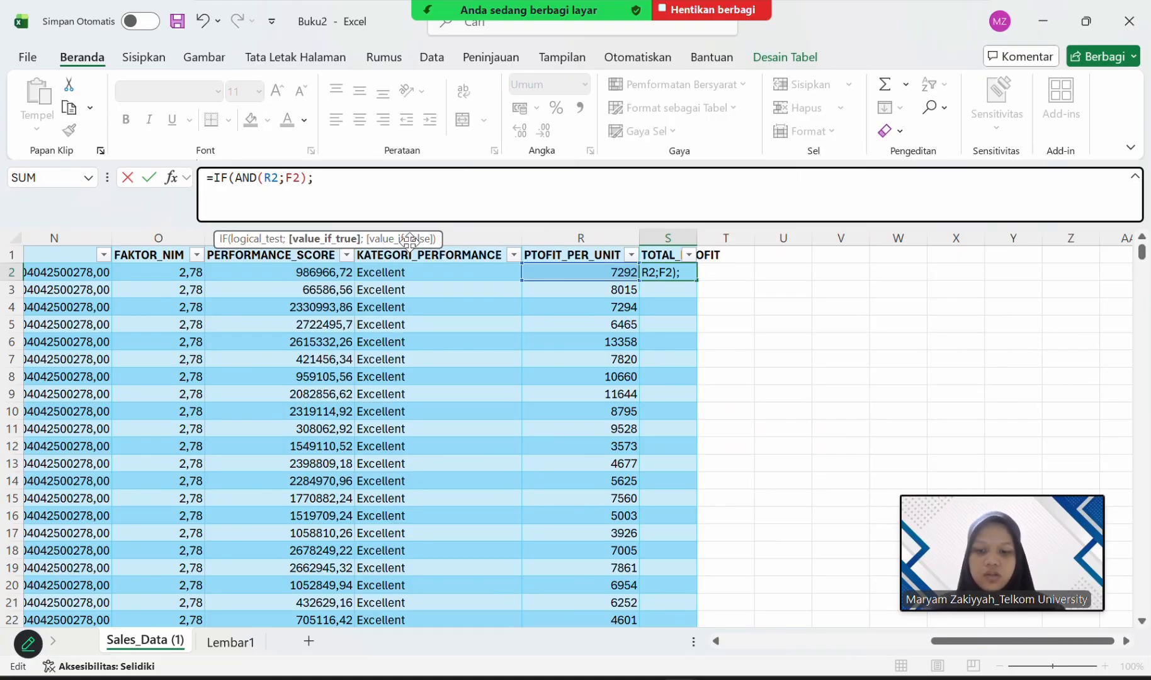
pyautogui.write('R')
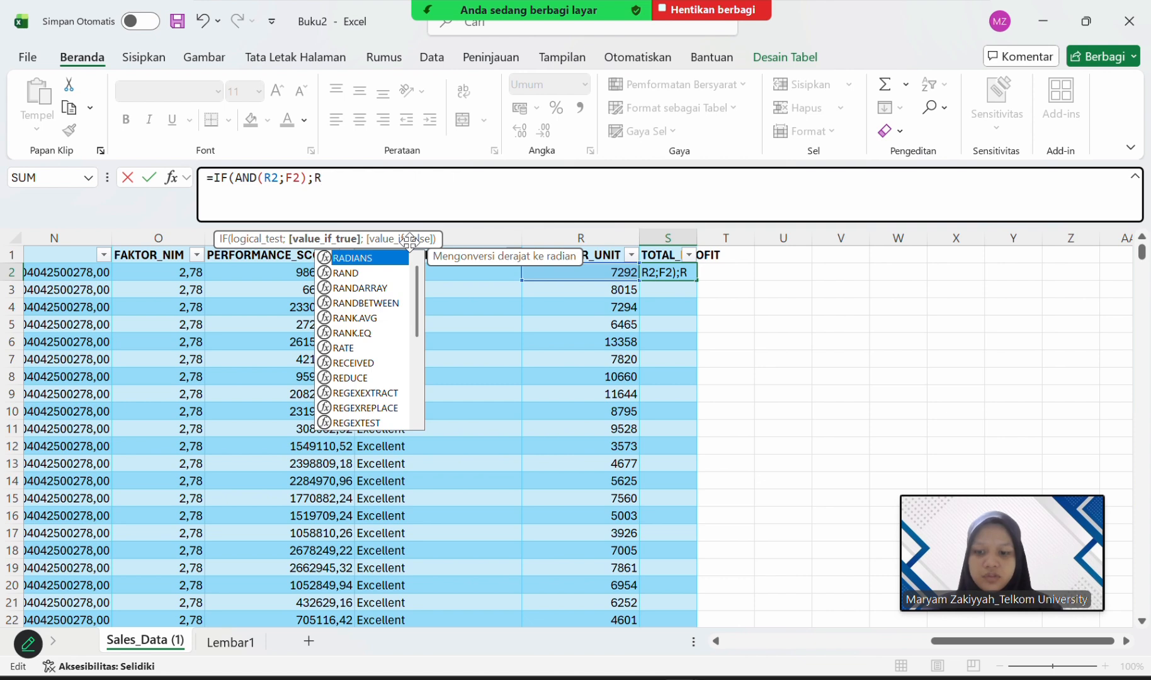
pyautogui.write('2')
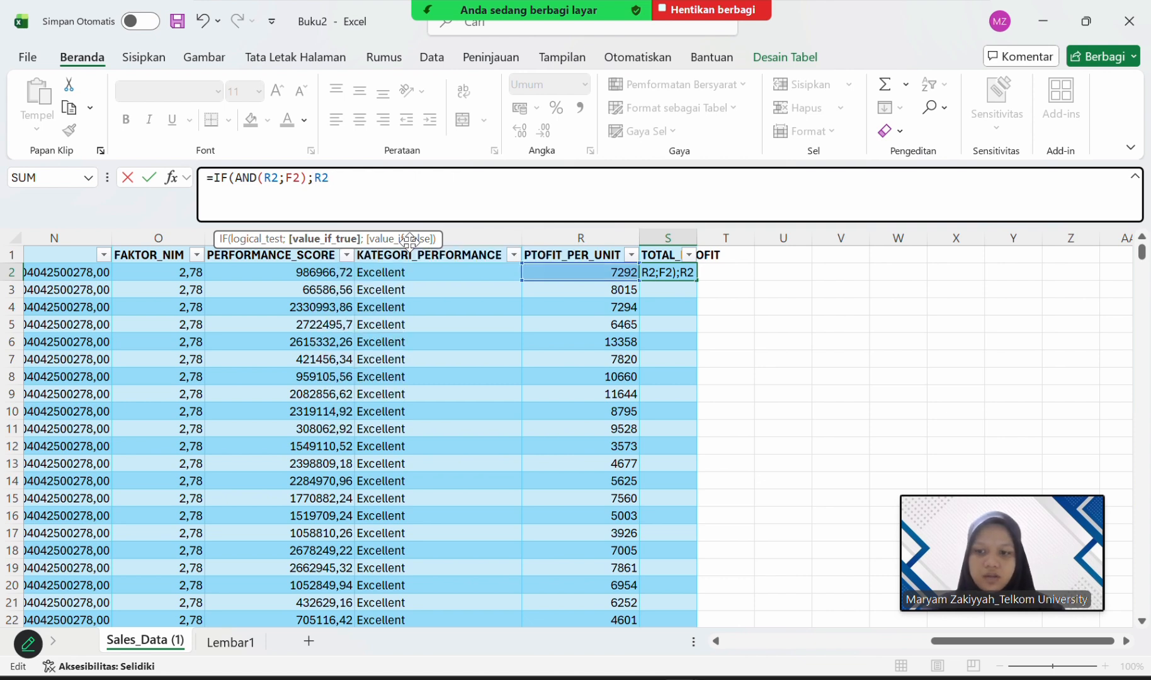
pyautogui.write('*')
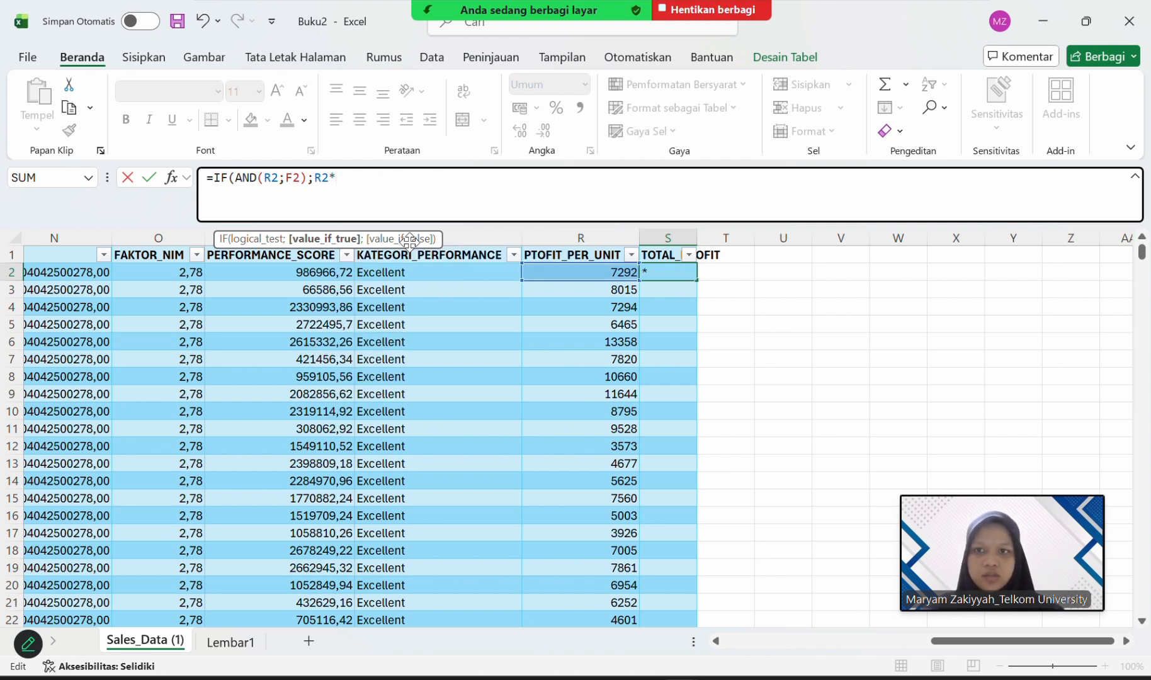
# Complete the S2 formula with R2*F2 as the value if true, and fit the TOTAL_PROFIT column width to its content.
pyautogui.hscroll(-5, 348, 342)
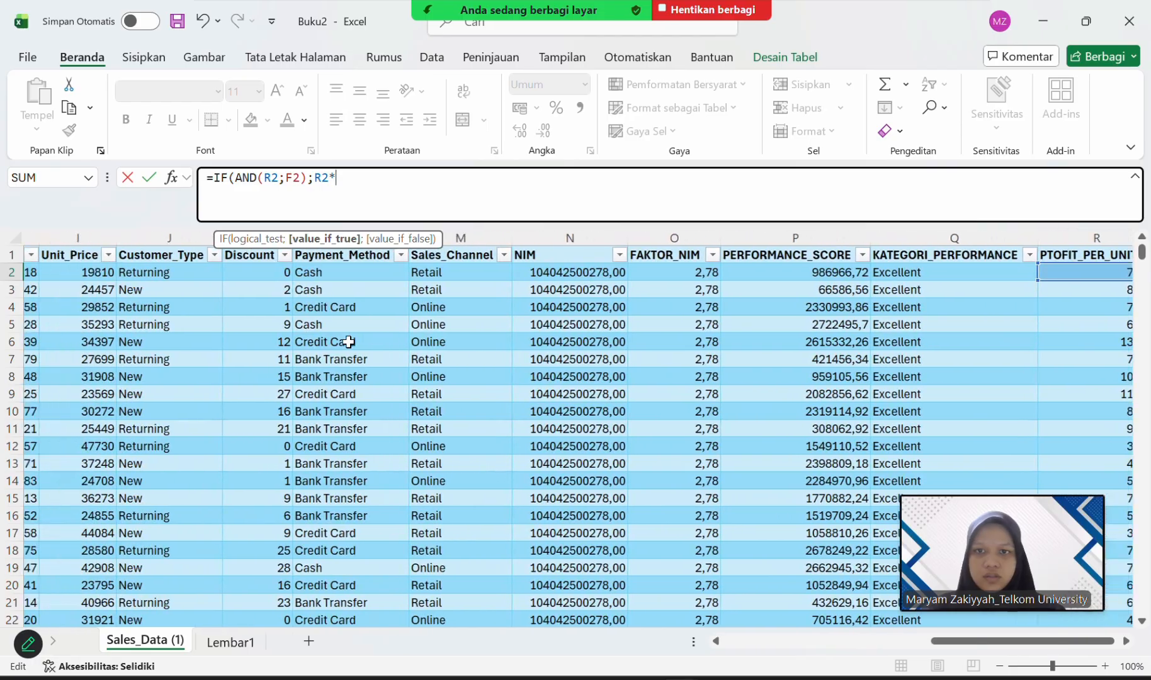
pyautogui.hscroll(-8, 348, 342)
pyautogui.hscroll(3, 348, 342)
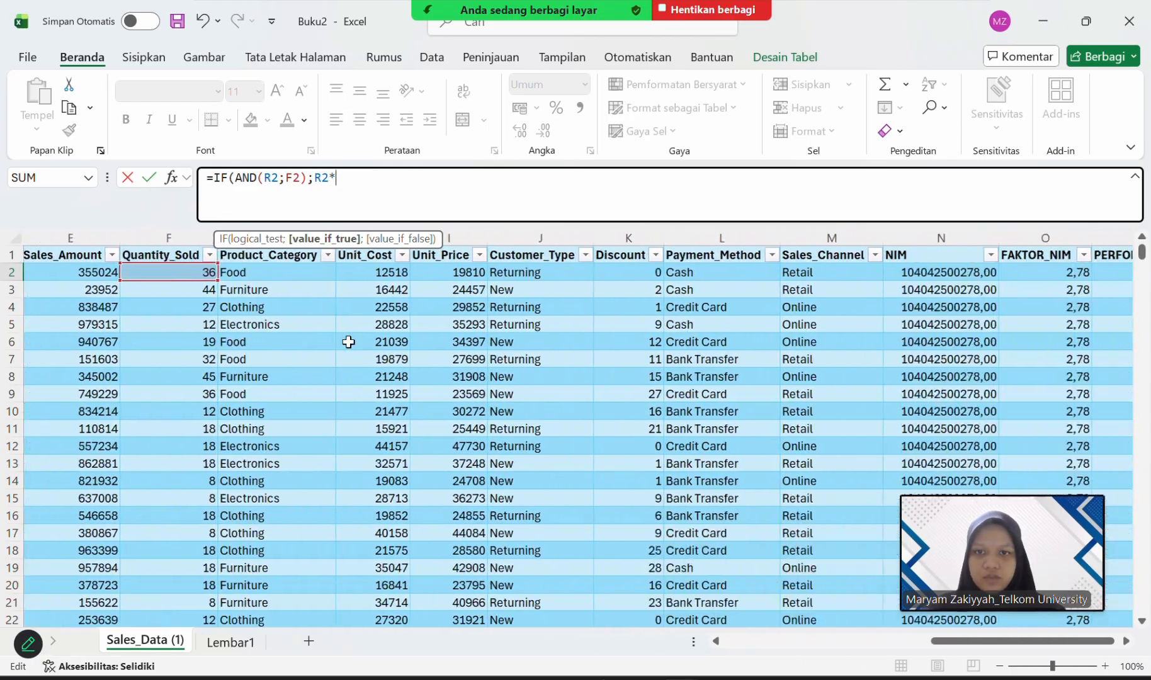
pyautogui.hscroll(9, 348, 342)
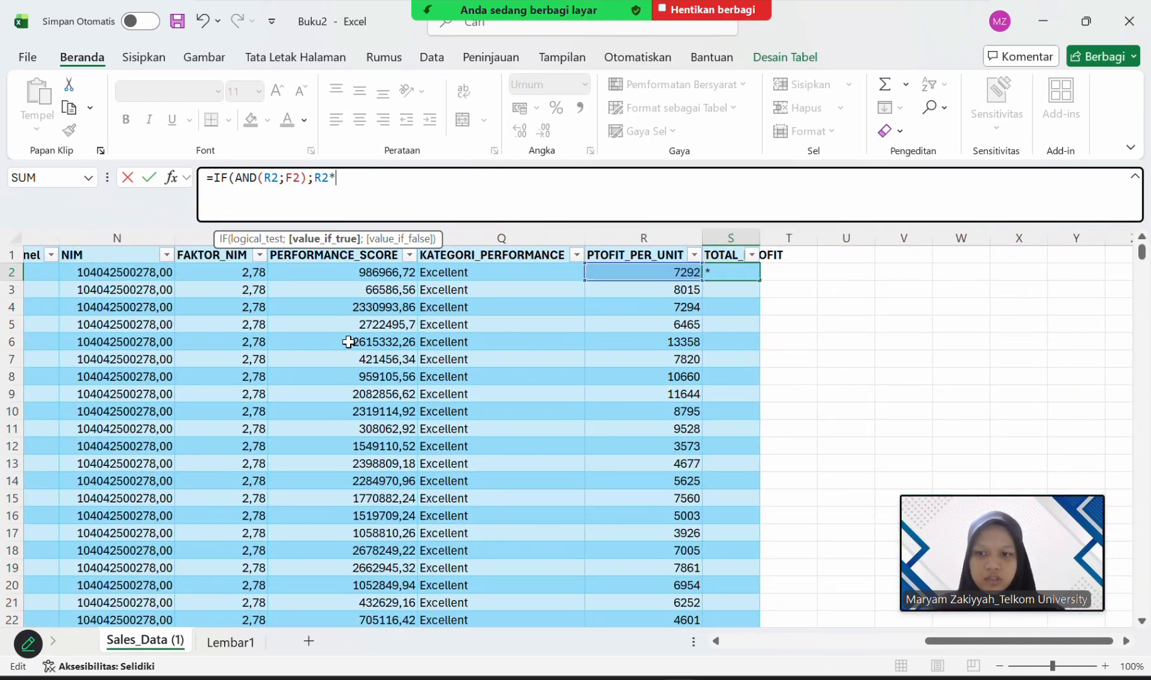
pyautogui.write('F2')
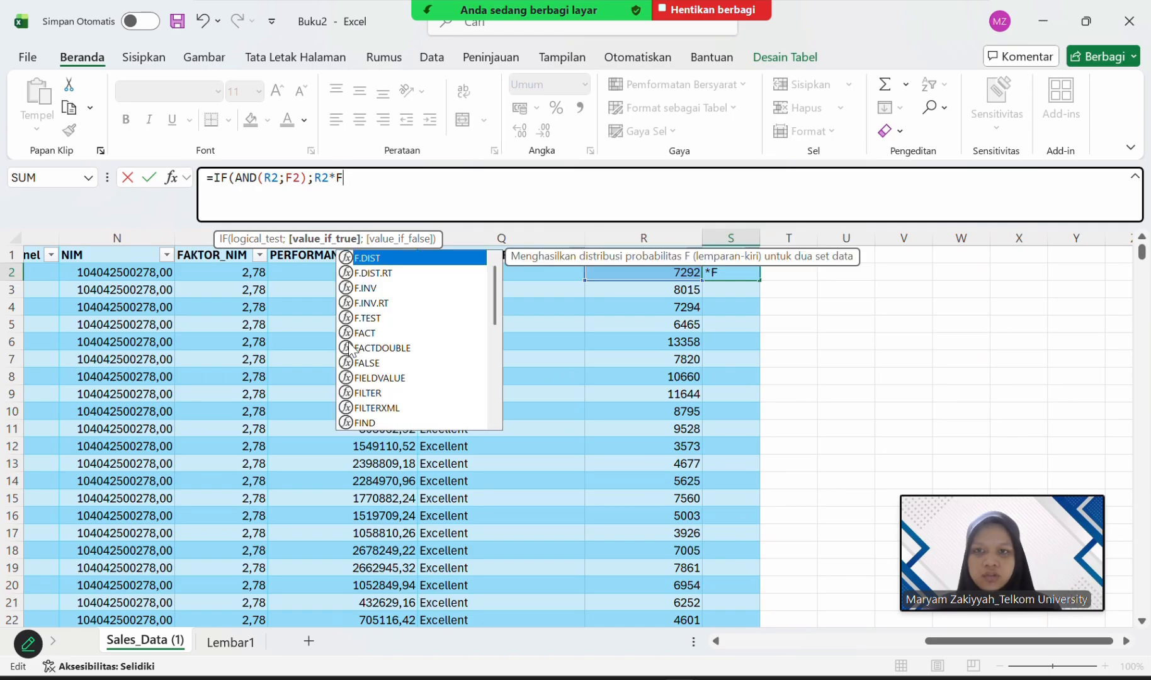
pyautogui.press('Return')
pyautogui.press('Return')
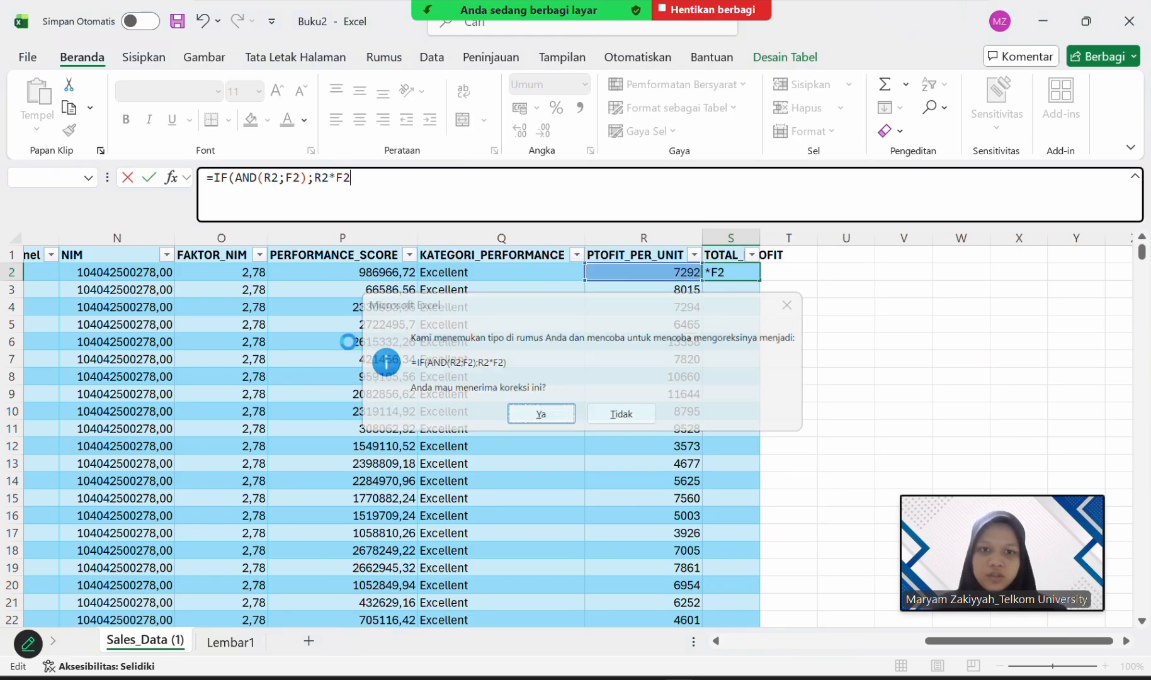
pyautogui.doubleClick(759, 237)
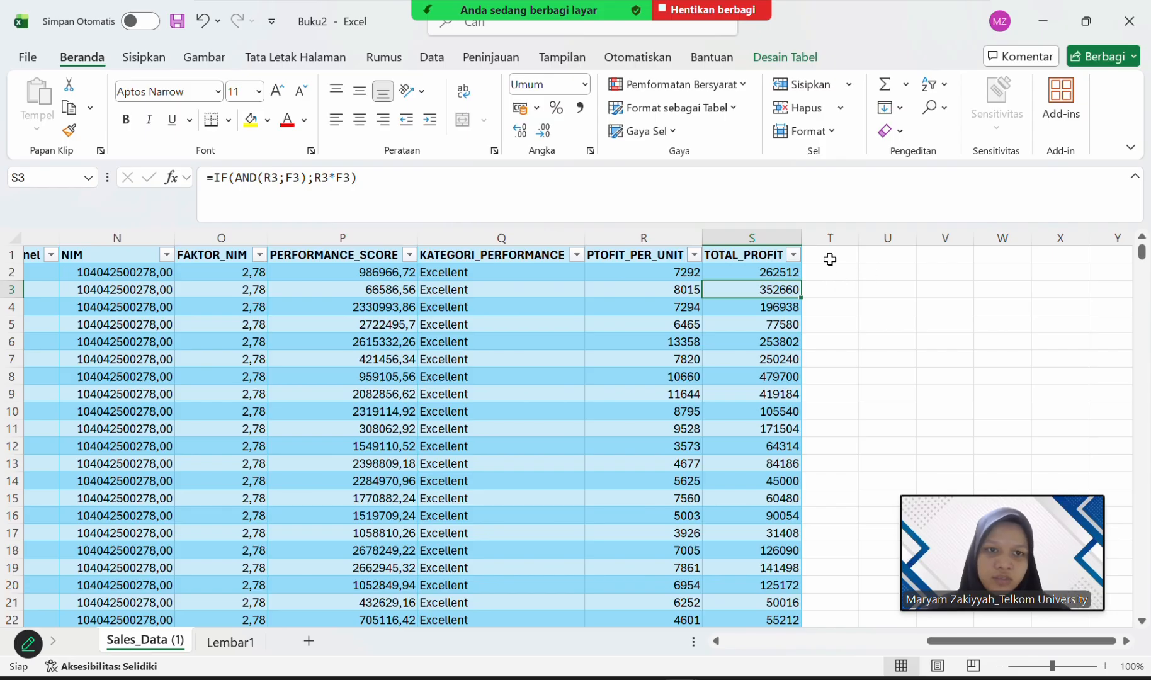
# Add a new table column with the header PROFIT_CATEGORY in T1 and fit its width to the content.
pyautogui.click(830, 259)
pyautogui.click(480, 27)
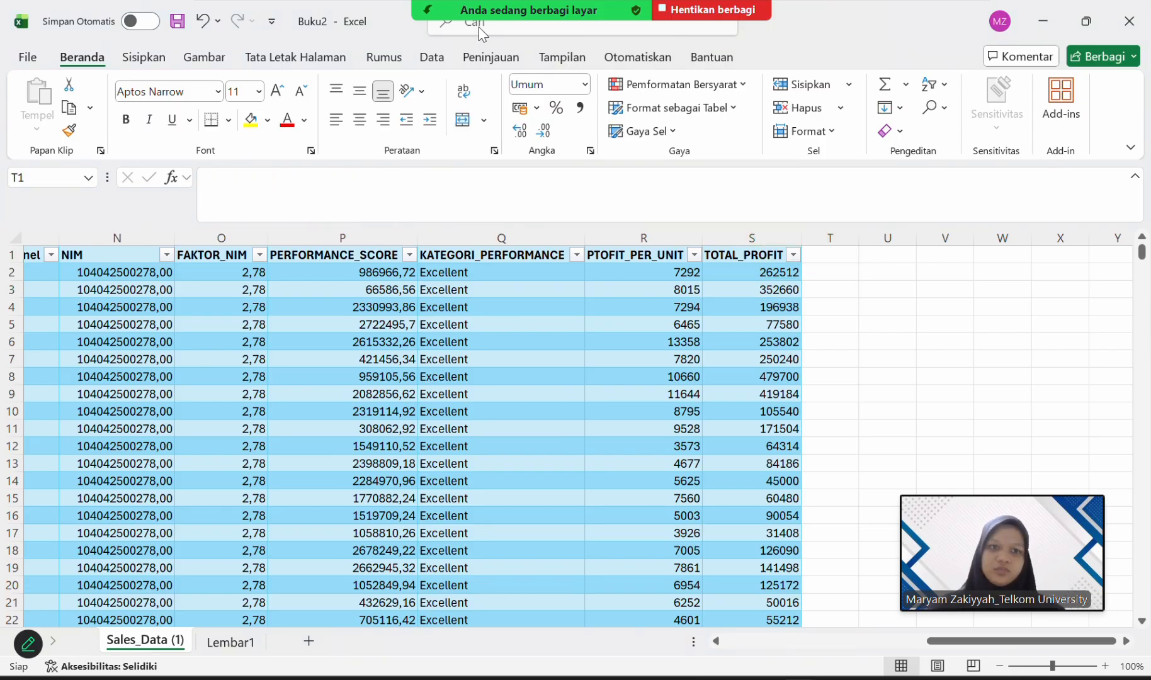
pyautogui.click(833, 256)
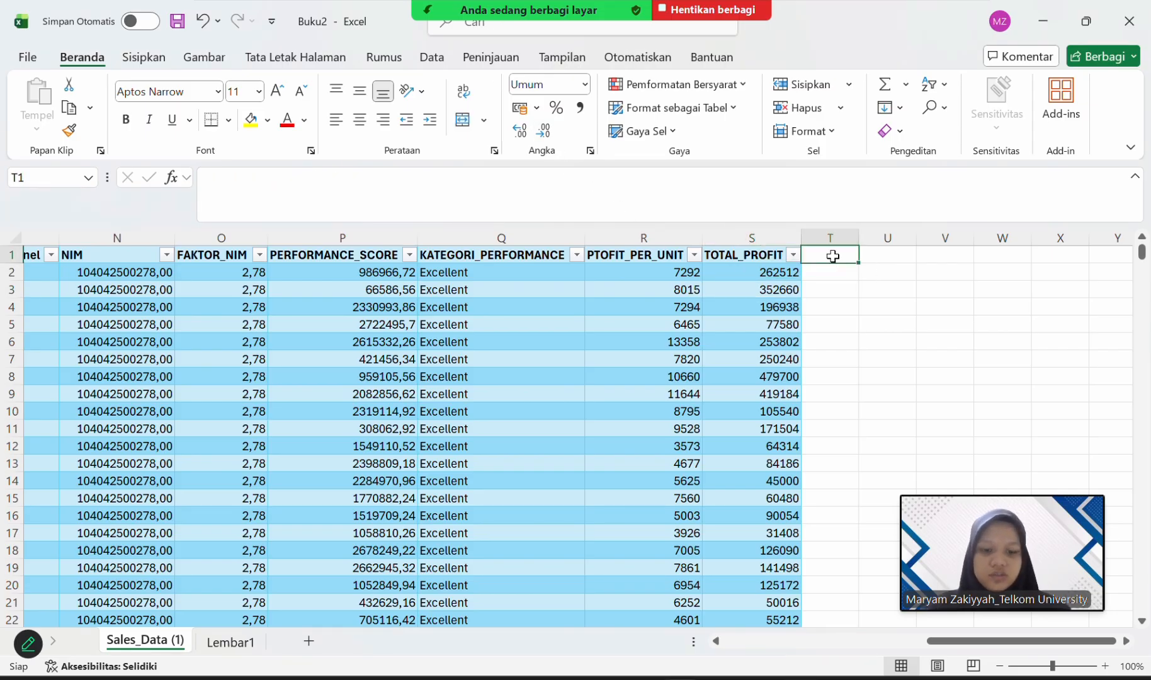
pyautogui.write('PROFIT')
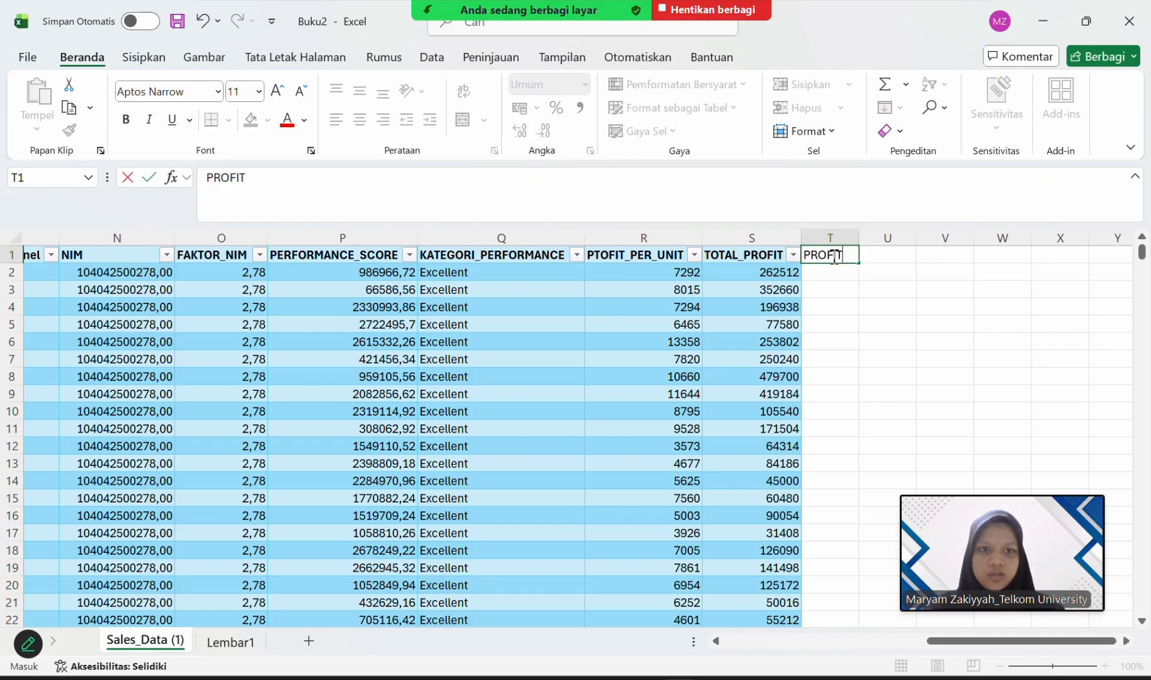
pyautogui.write('_CATEGORY')
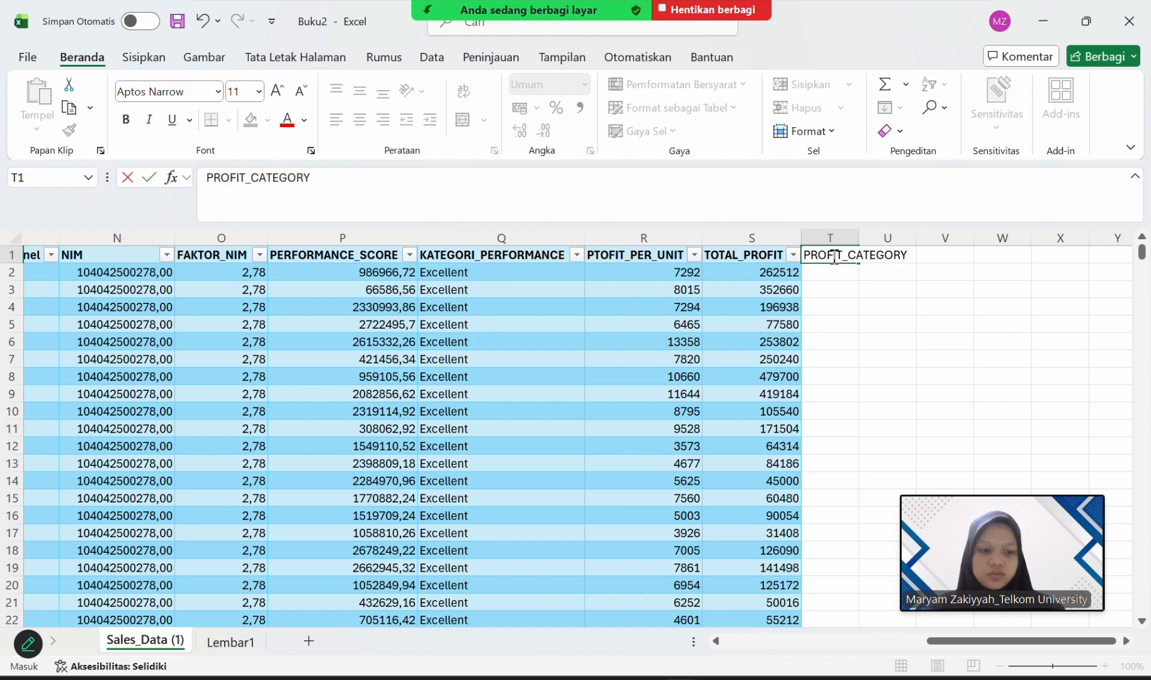
pyautogui.press('Return')
pyautogui.doubleClick(859, 233)
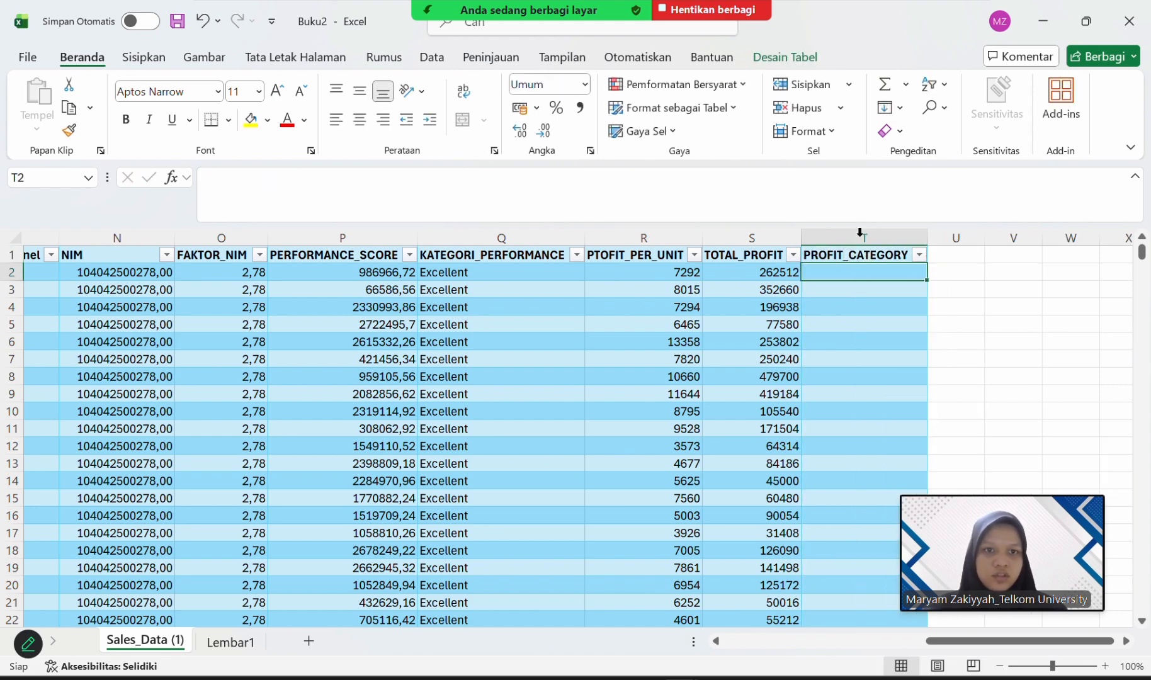
# Start a formula in T2 of the PROFIT_CATEGORY column with an IF function.
pyautogui.click(753, 236)
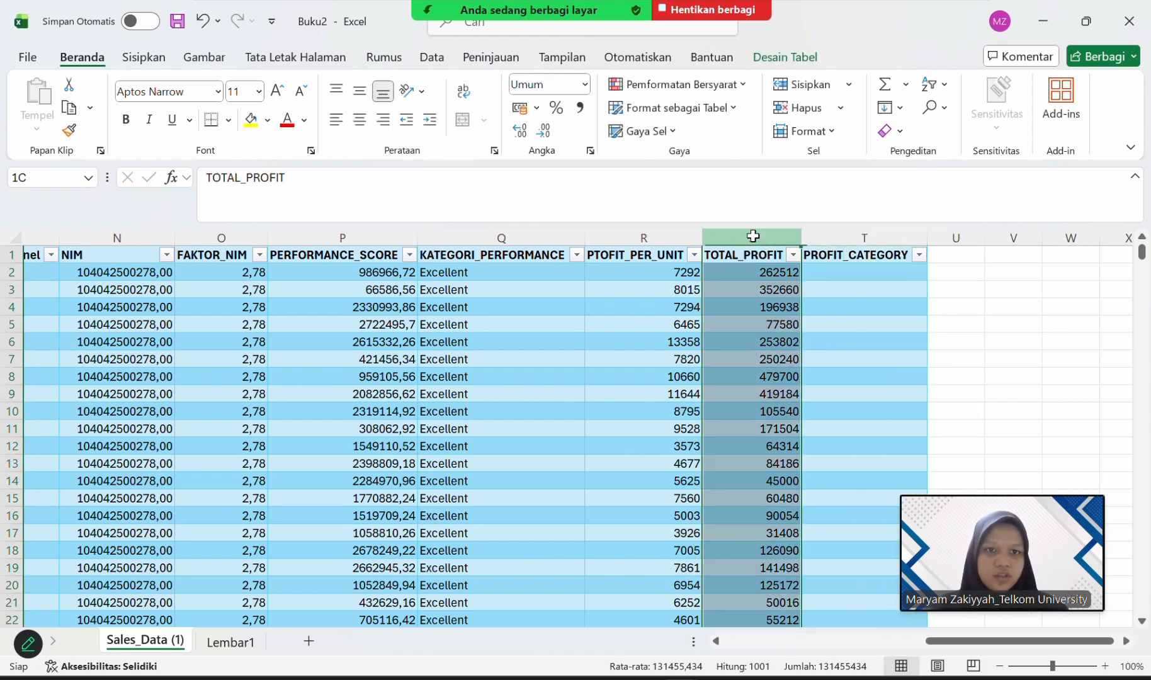
pyautogui.click(888, 272)
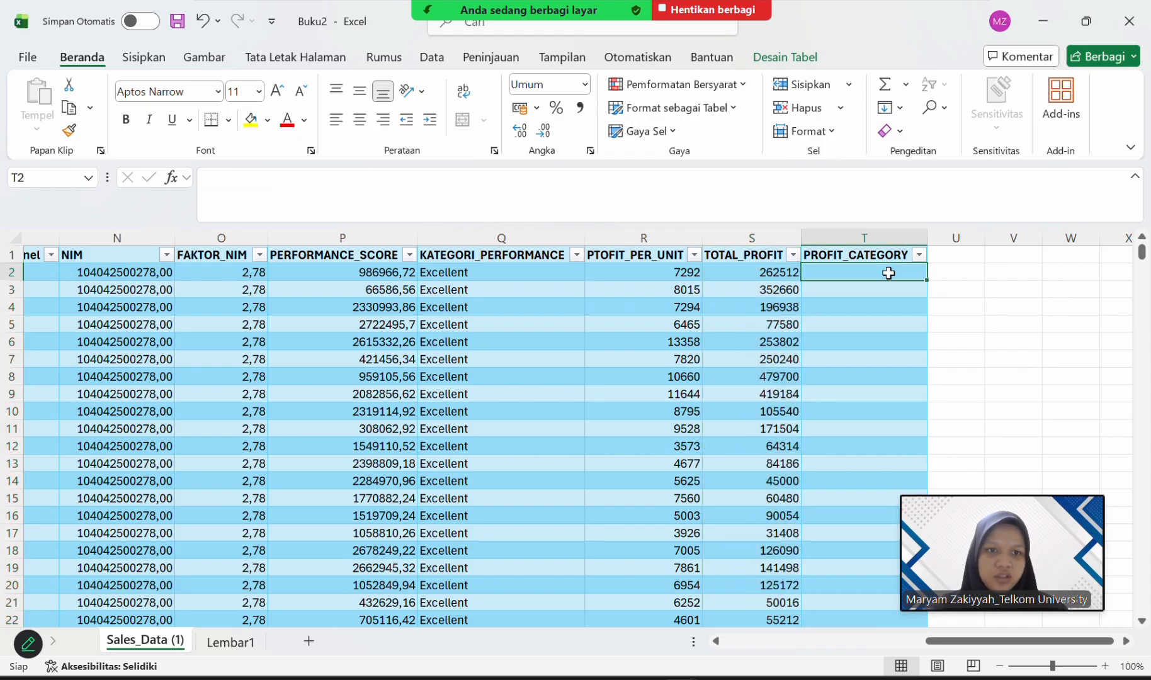
pyautogui.click(789, 192)
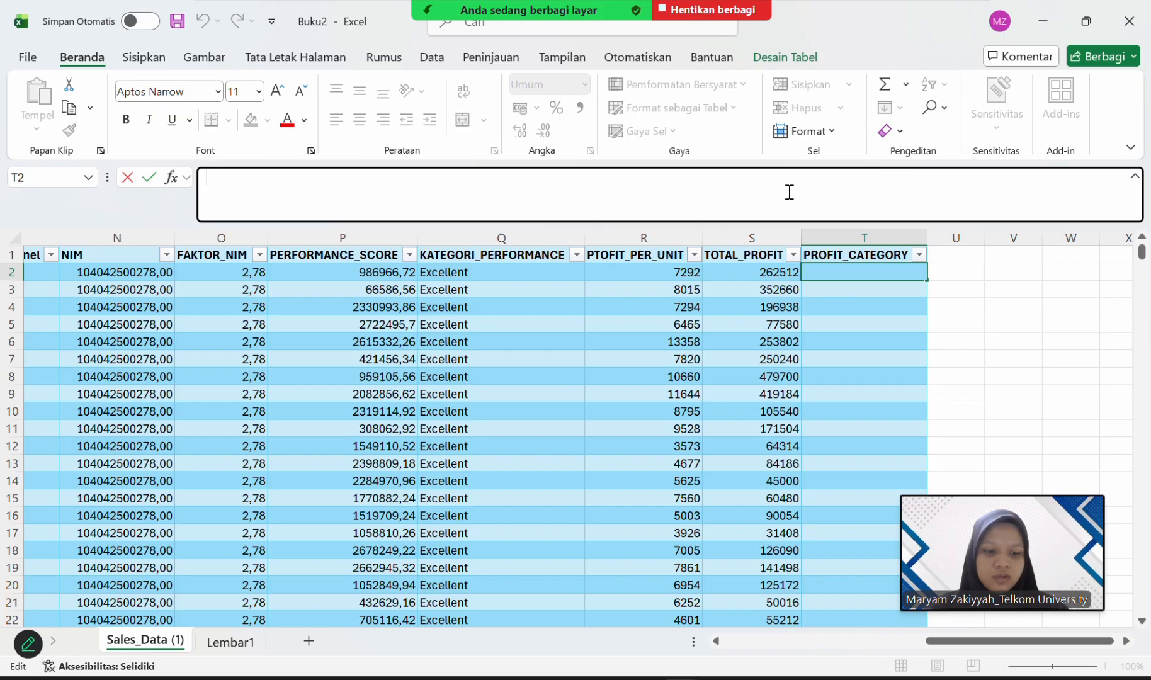
pyautogui.write('=')
pyautogui.press('BackSpace')
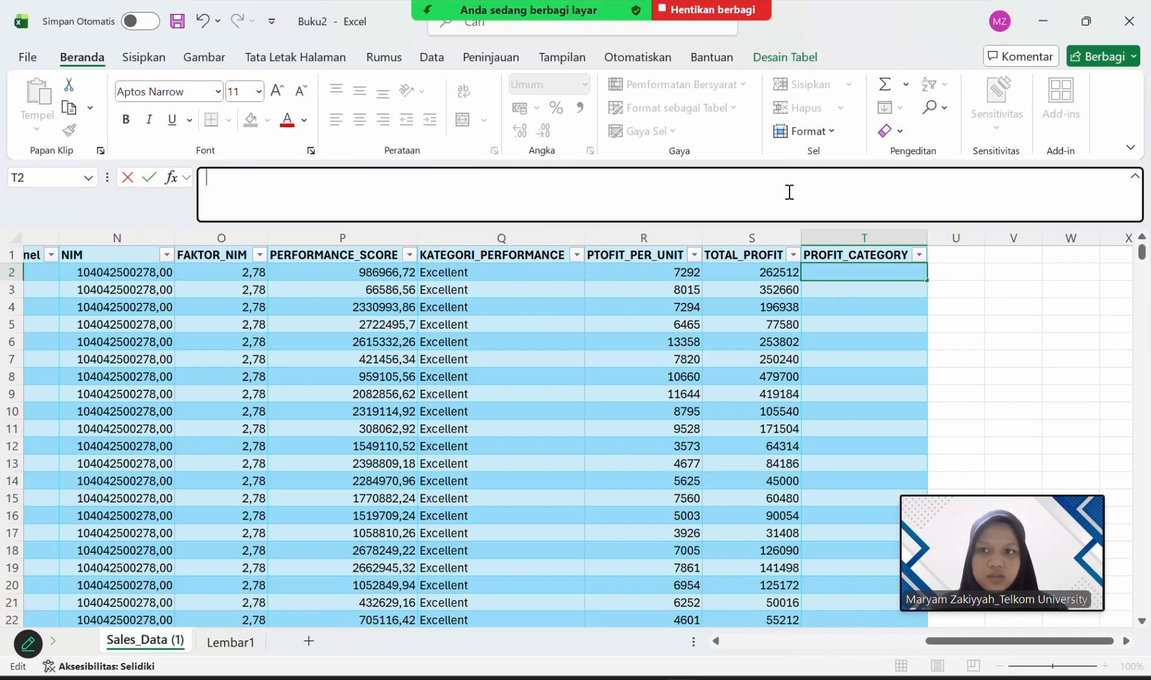
pyautogui.write('=IF')
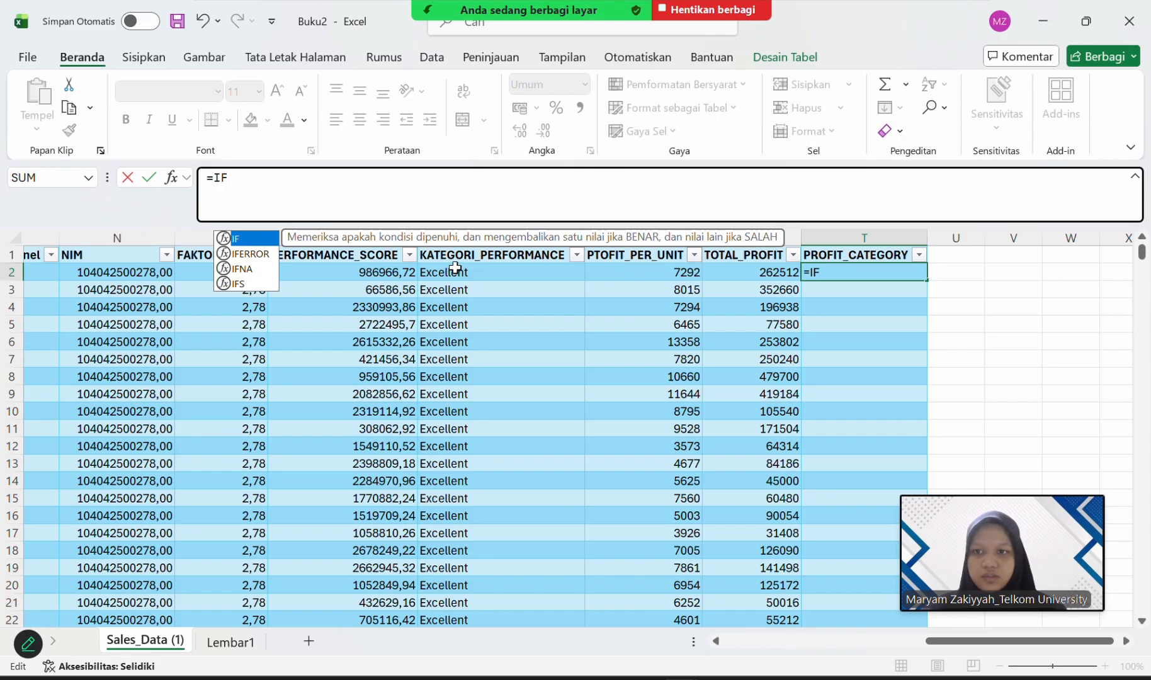
pyautogui.doubleClick(264, 244)
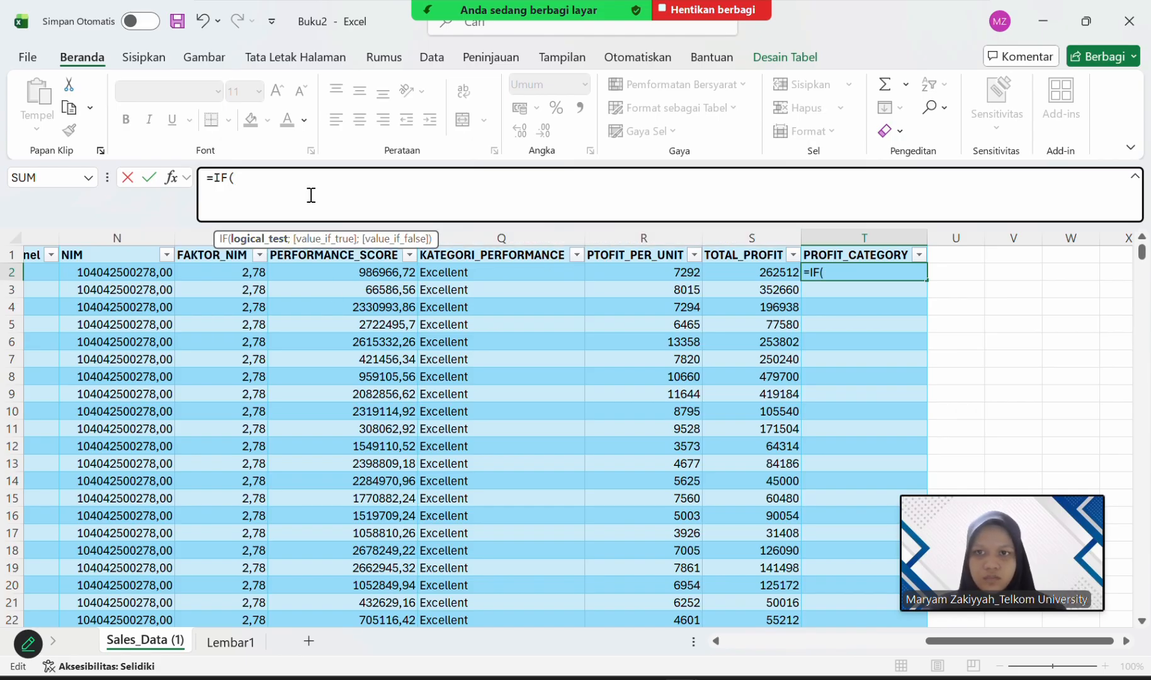
# Enter S2>1000 as the logical test of the IF function in the T2 formula.
pyautogui.write('S2>')
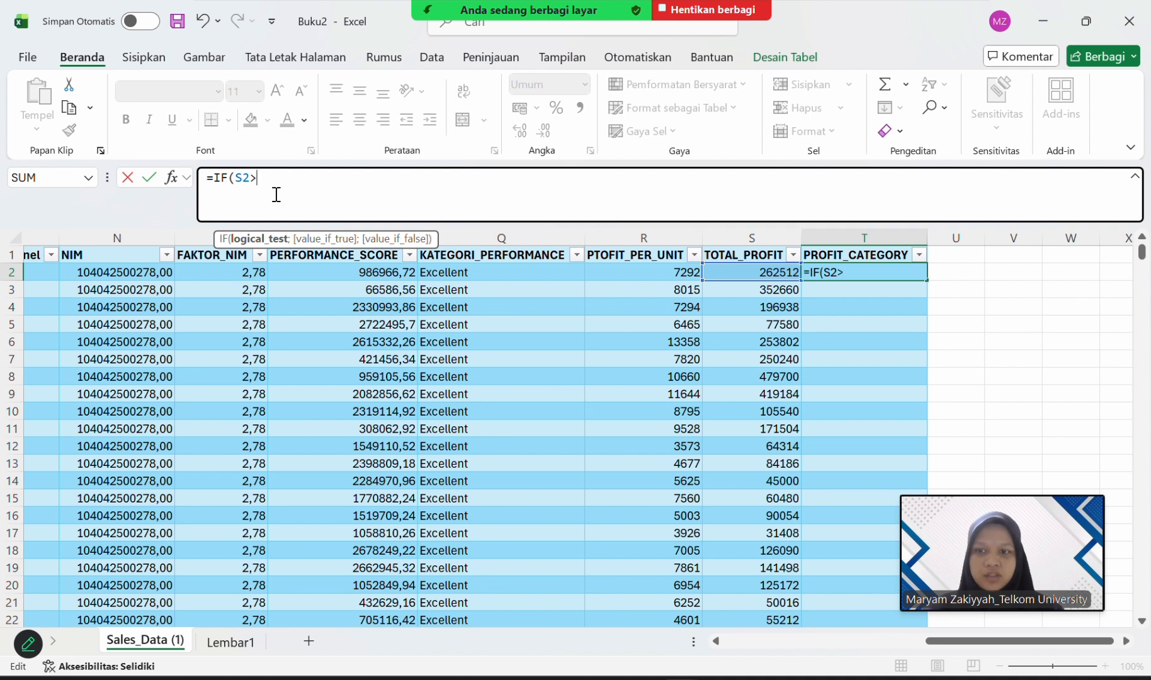
pyautogui.write('00')
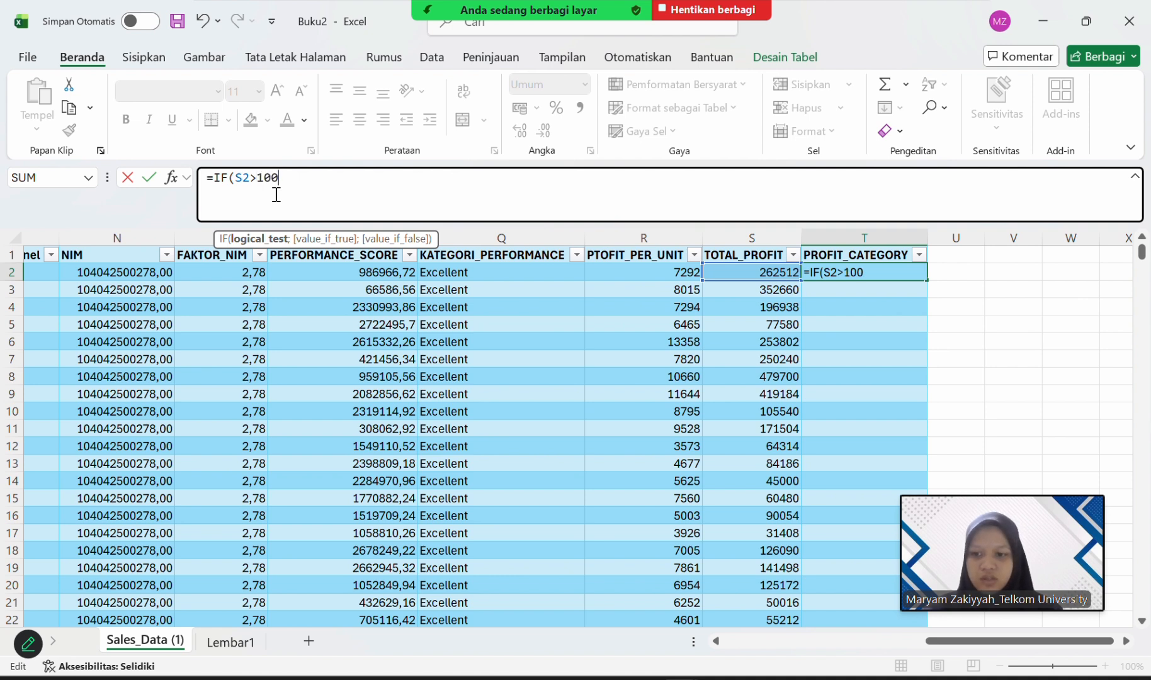
pyautogui.press('BackSpace')
pyautogui.press('BackSpace')
pyautogui.write('00')
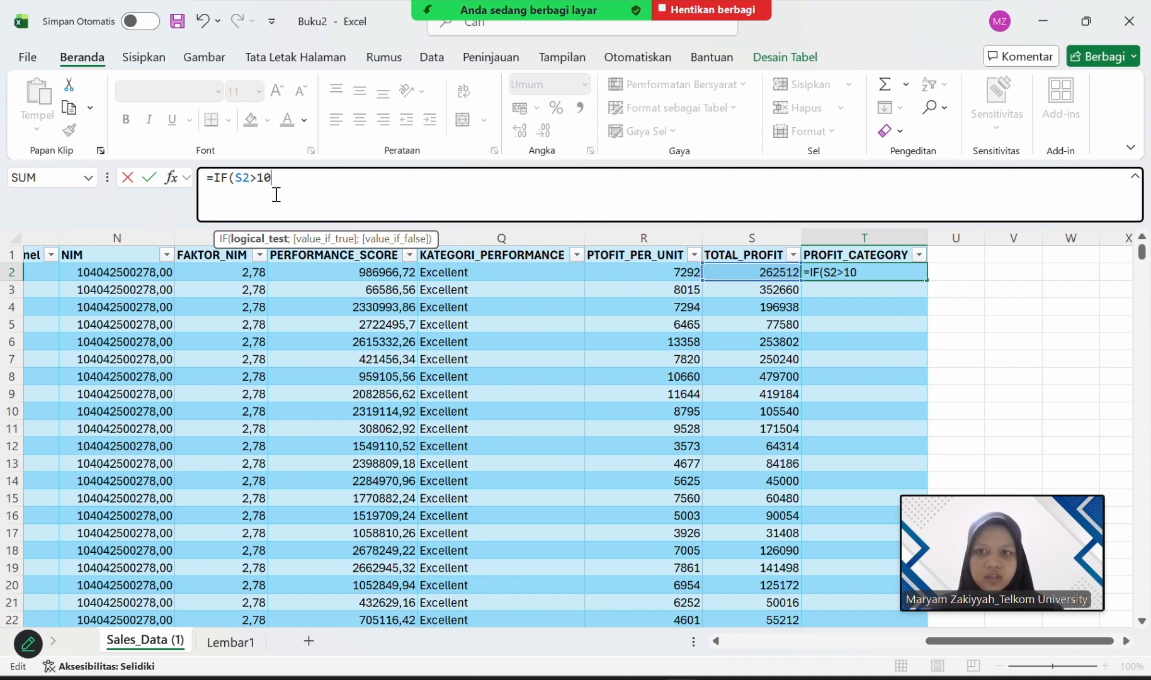
pyautogui.write('0')
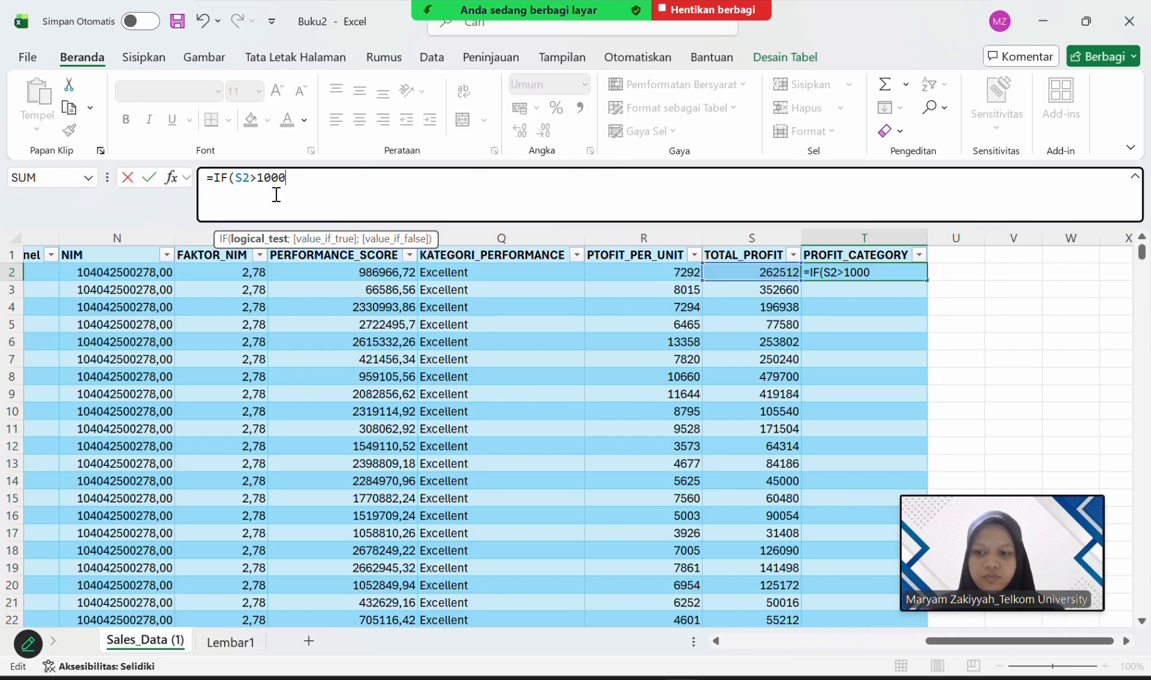
pyautogui.write(';')
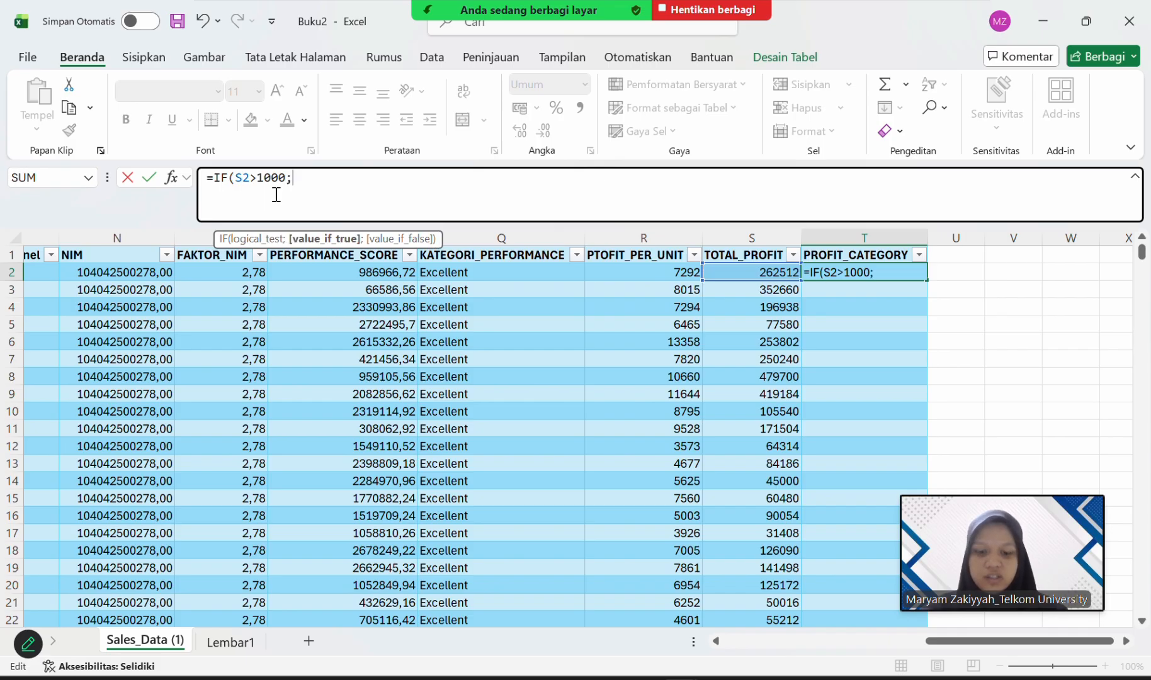
pyautogui.write('"')
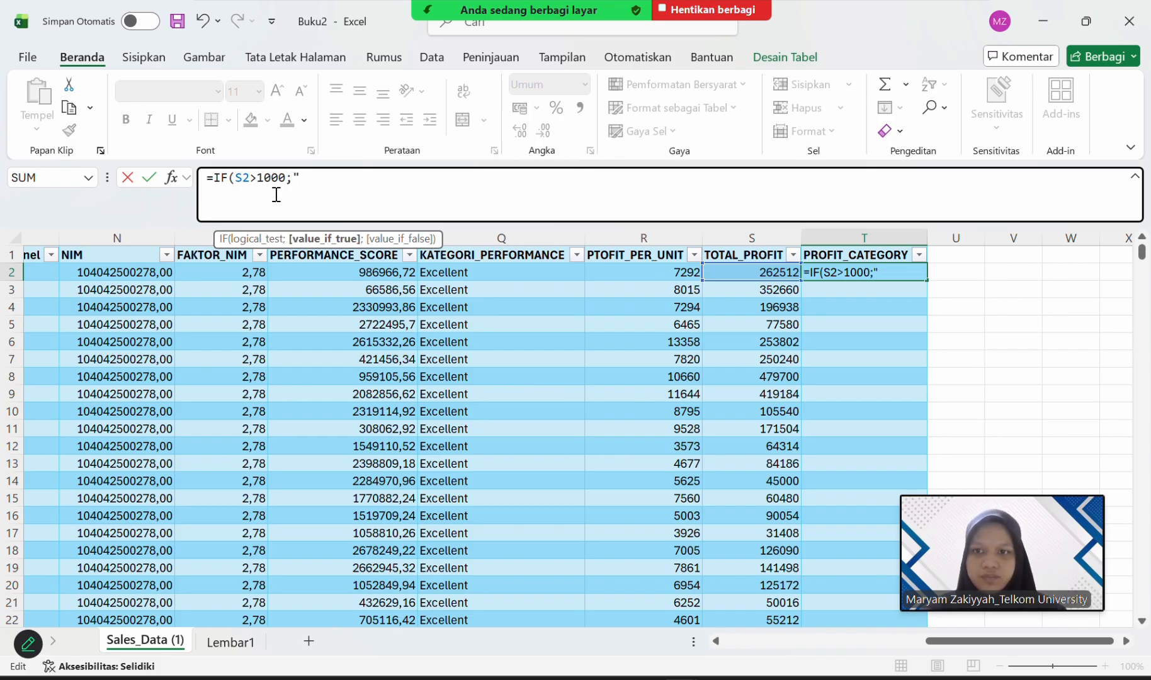
pyautogui.write('H')
# Enter the text "High Profit" as the value if true in the T2 formula.
pyautogui.write('gh P')
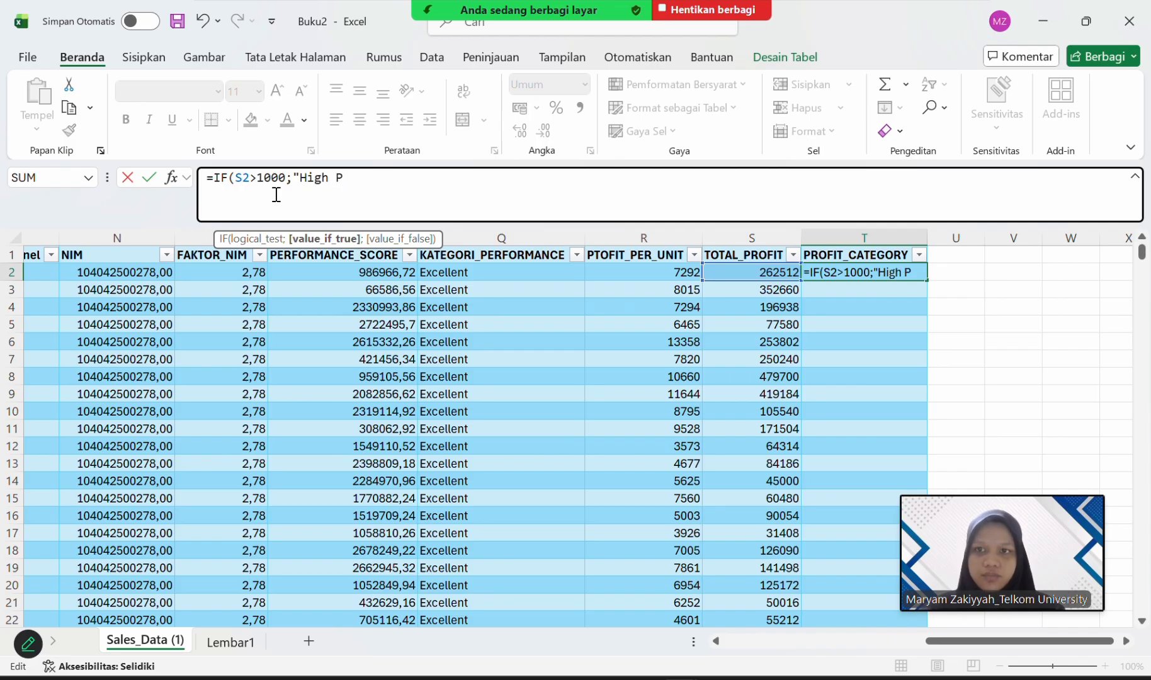
pyautogui.write('or')
pyautogui.press('BackSpace')
pyautogui.press('BackSpace')
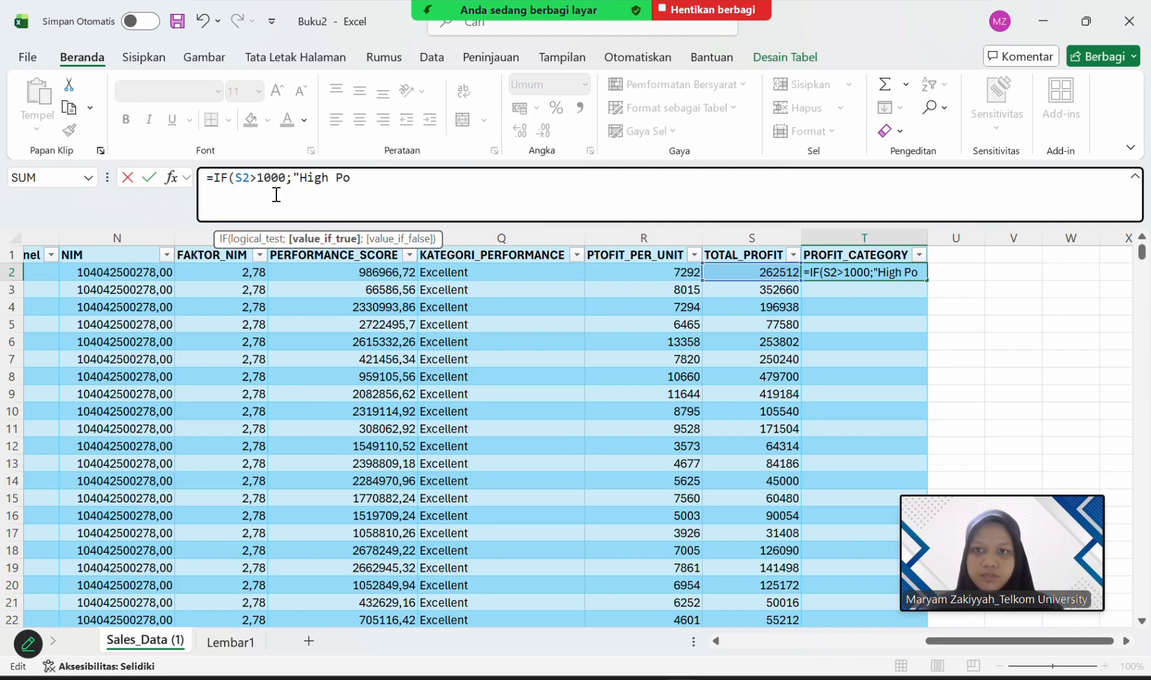
pyautogui.write('rofit')
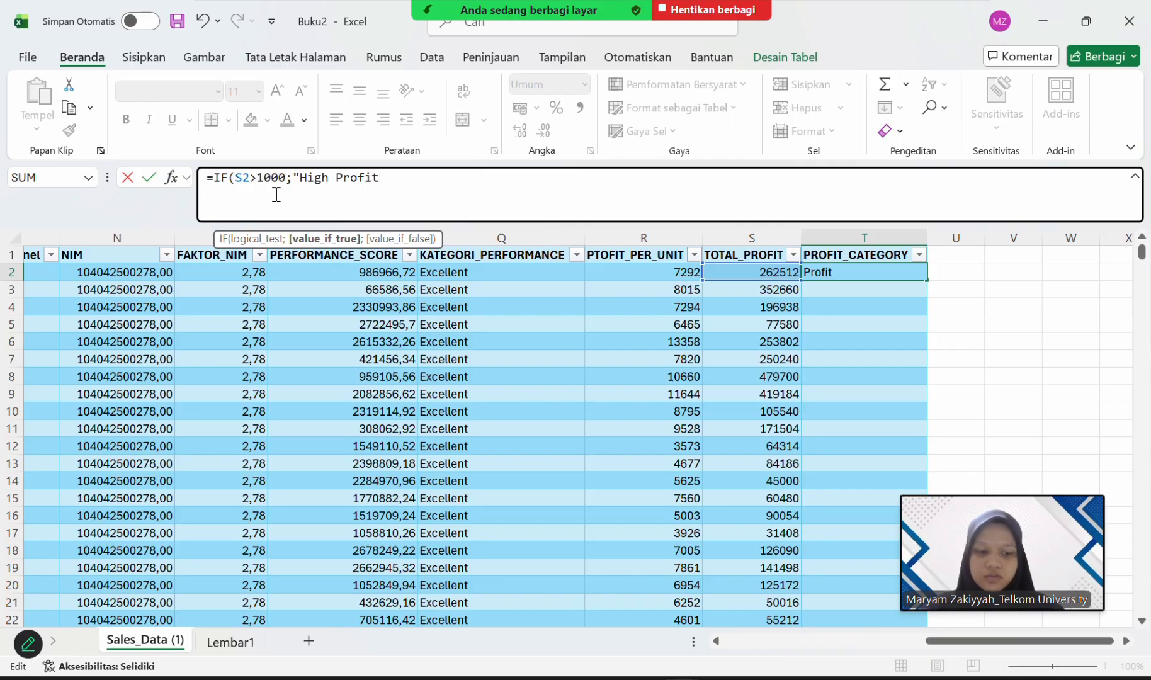
pyautogui.write('"')
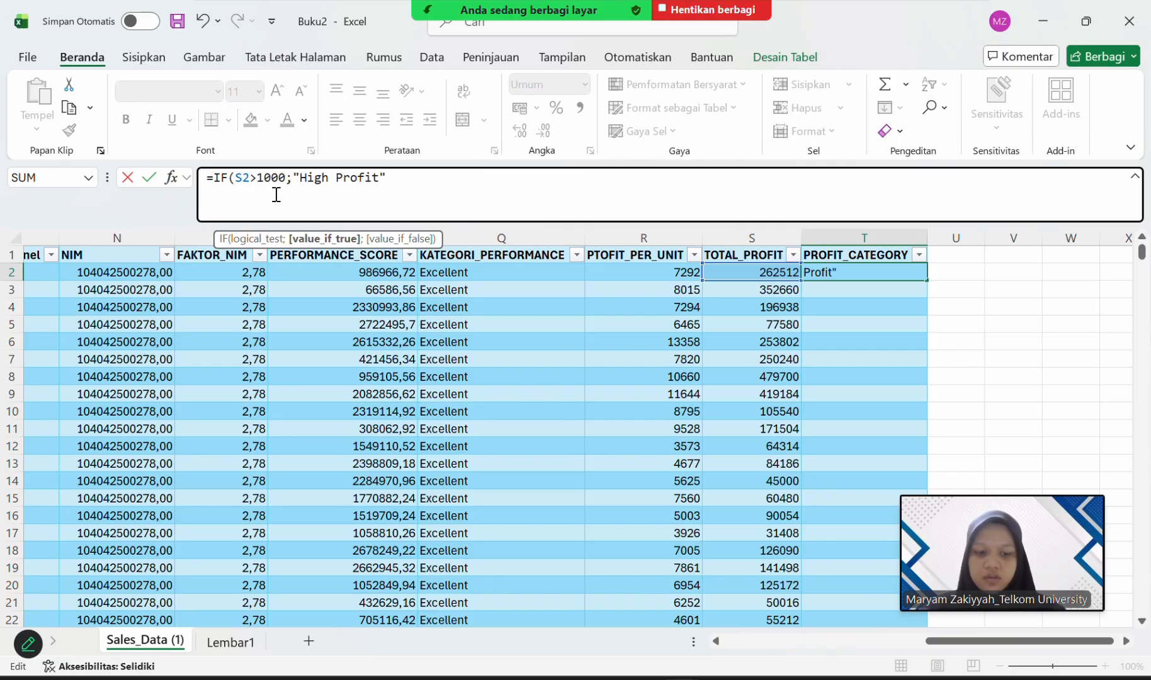
pyautogui.write(';if')
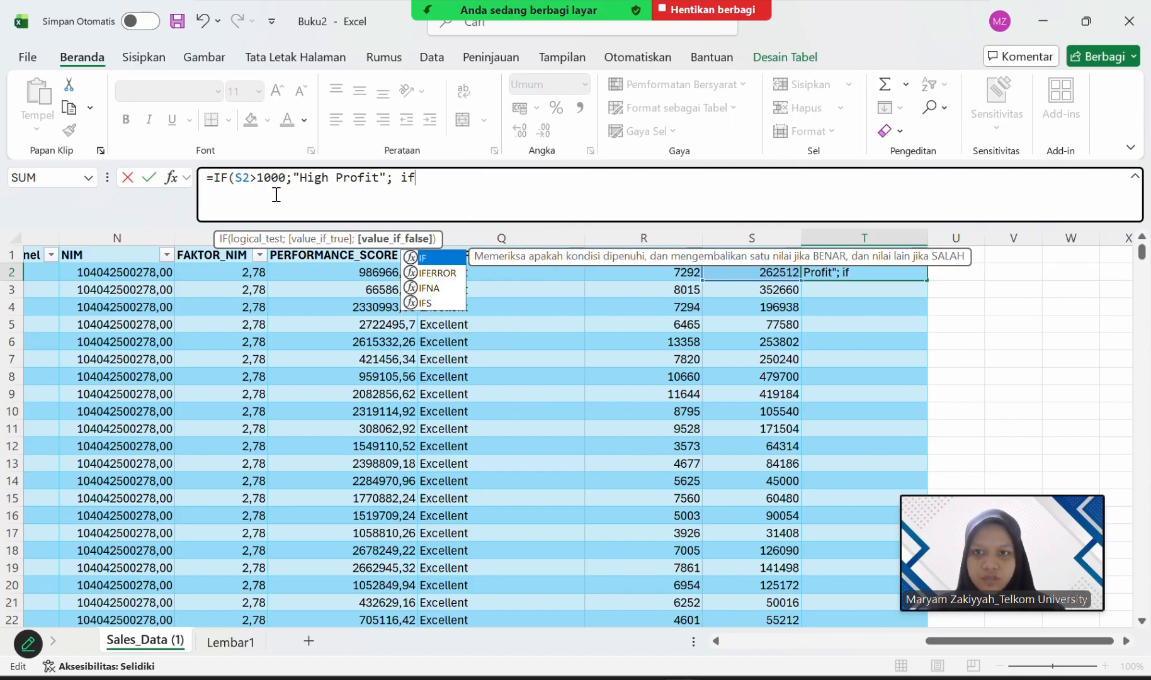
# Insert a nested IF function as the value if false in the T2 formula.
pyautogui.press('BackSpace')
pyautogui.press('BackSpace')
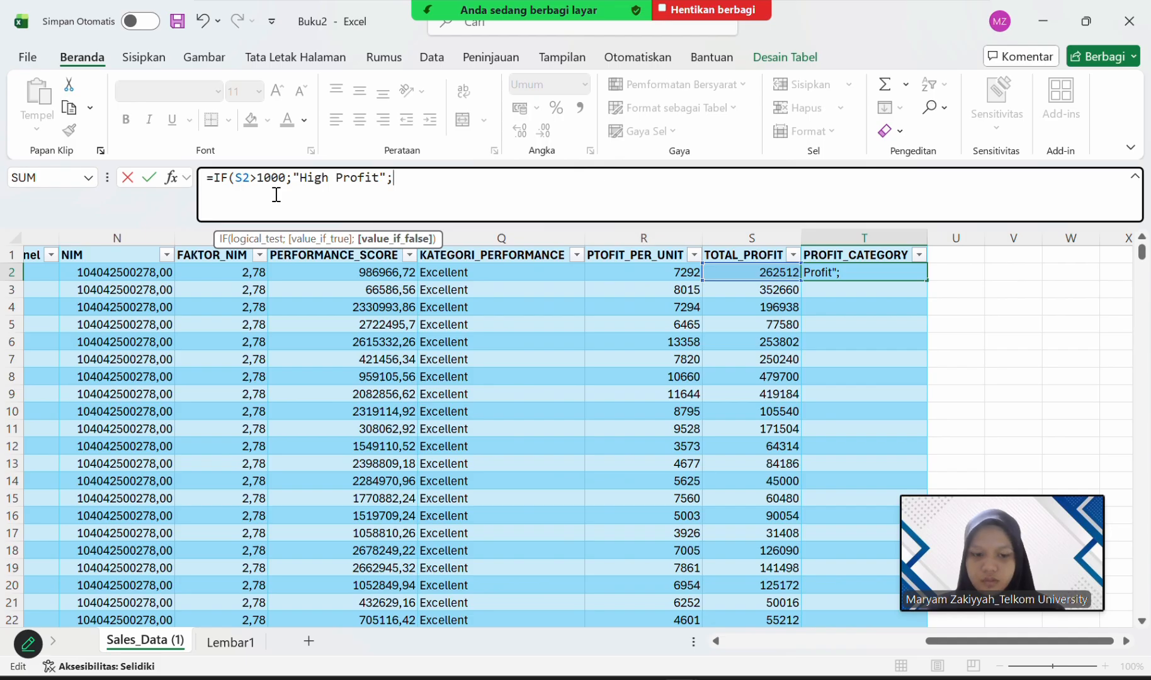
pyautogui.write('I')
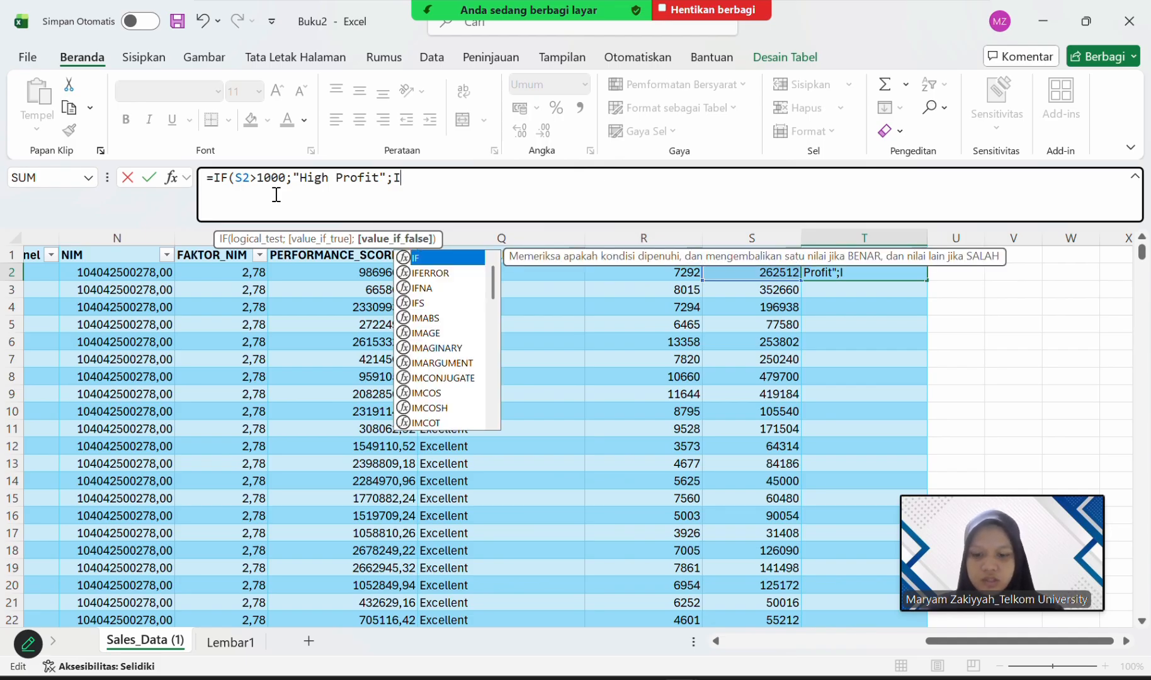
pyautogui.write('f')
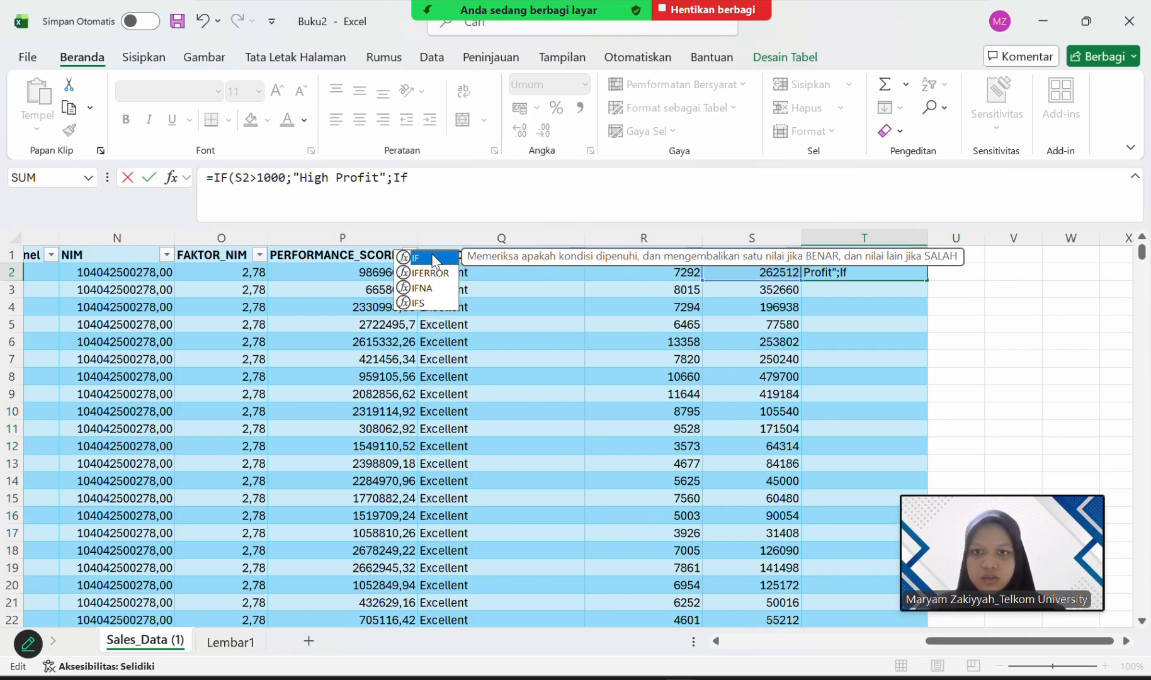
pyautogui.doubleClick(434, 258)
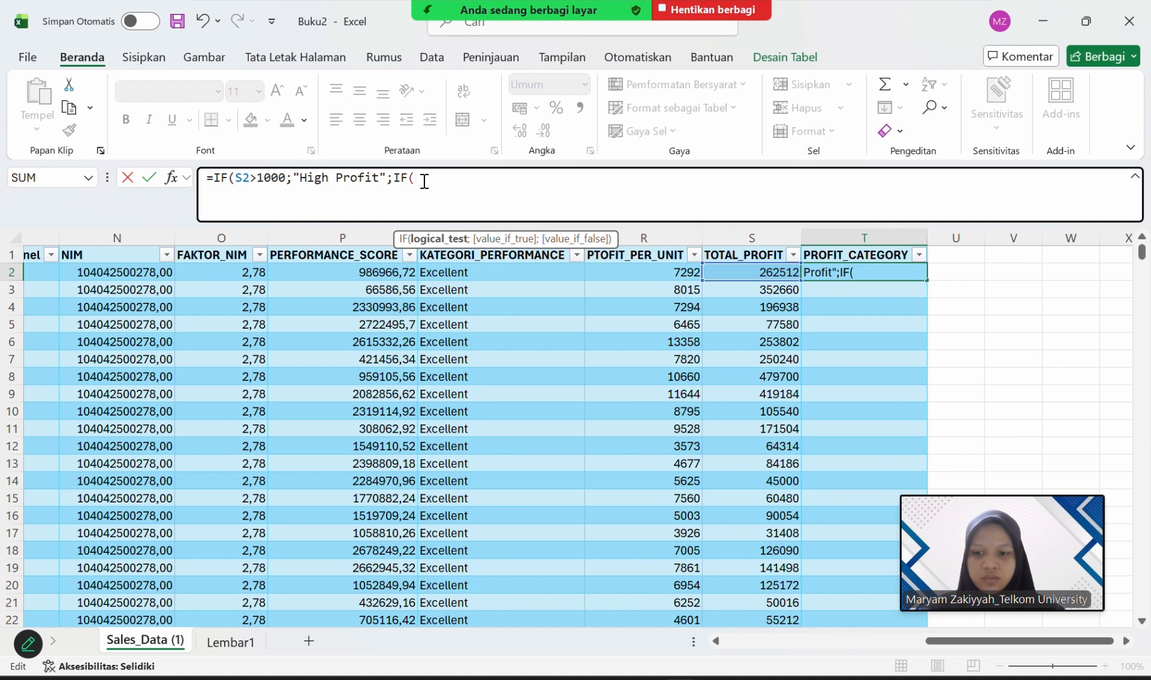
# Enter S2>500 as the logical test of the nested IF function in the T2 formula.
pyautogui.write('s2')
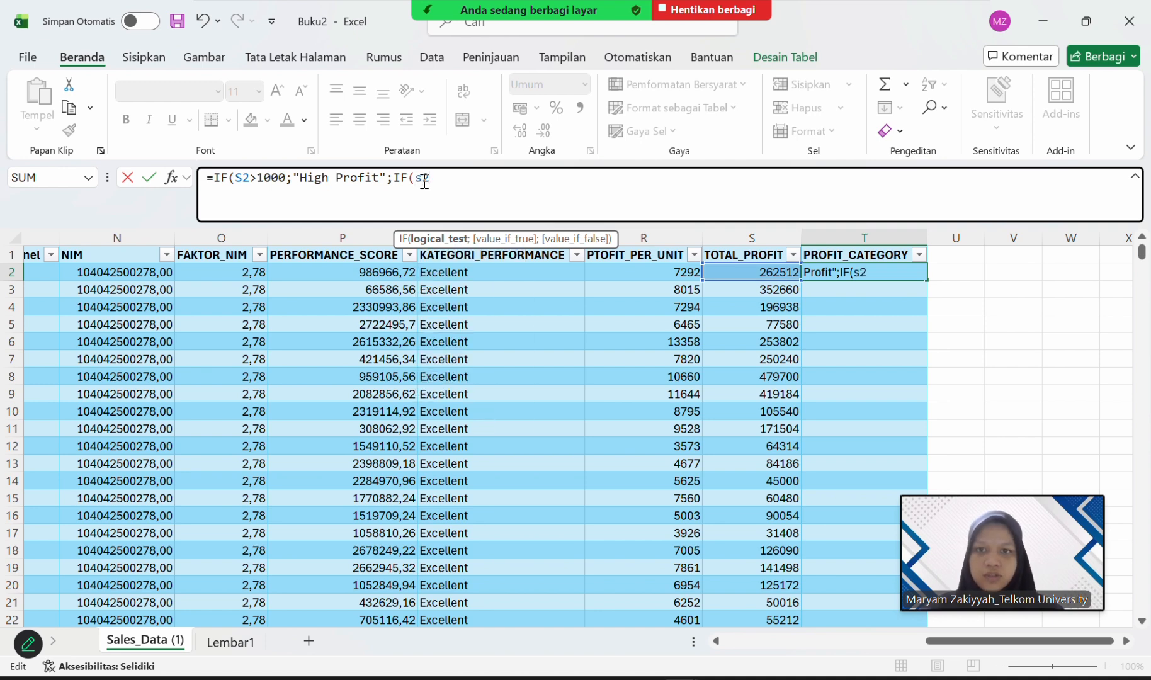
pyautogui.press('BackSpace')
pyautogui.press('BackSpace')
pyautogui.write('S2')
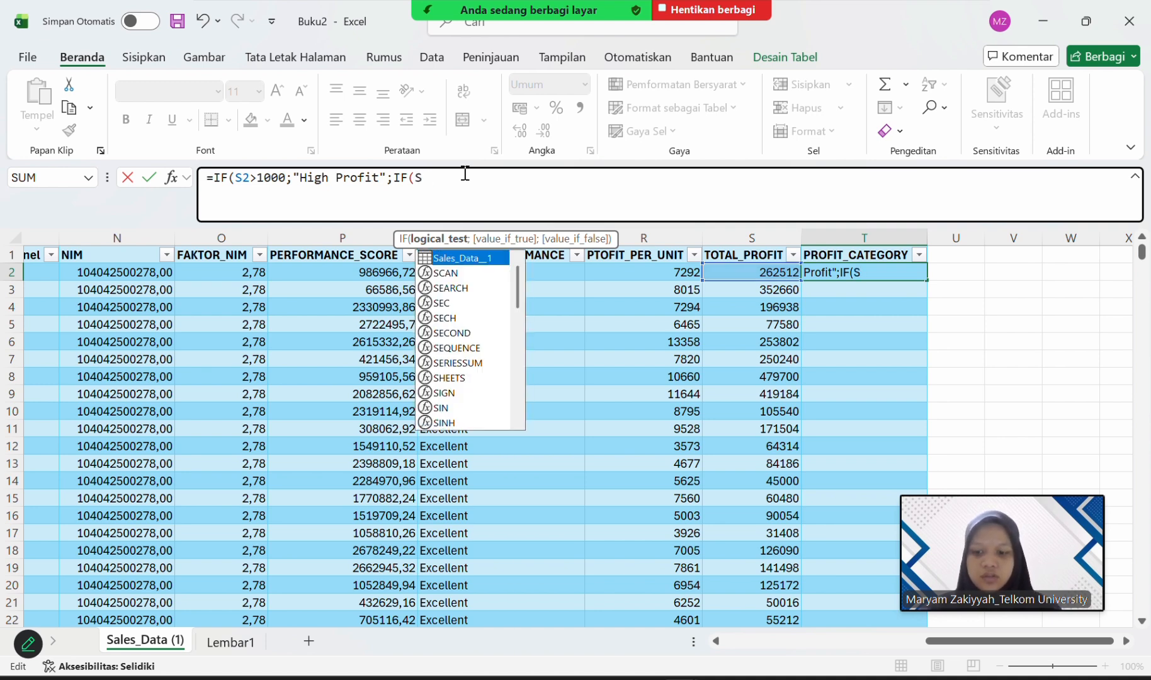
pyautogui.write(';')
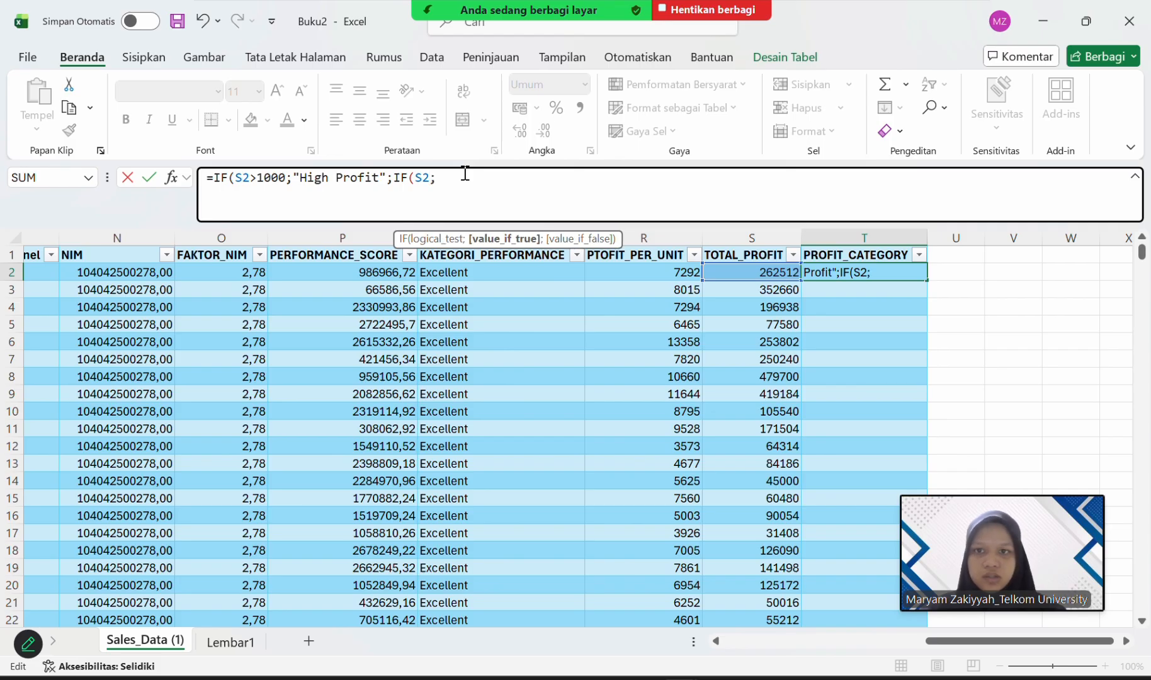
pyautogui.press('BackSpace')
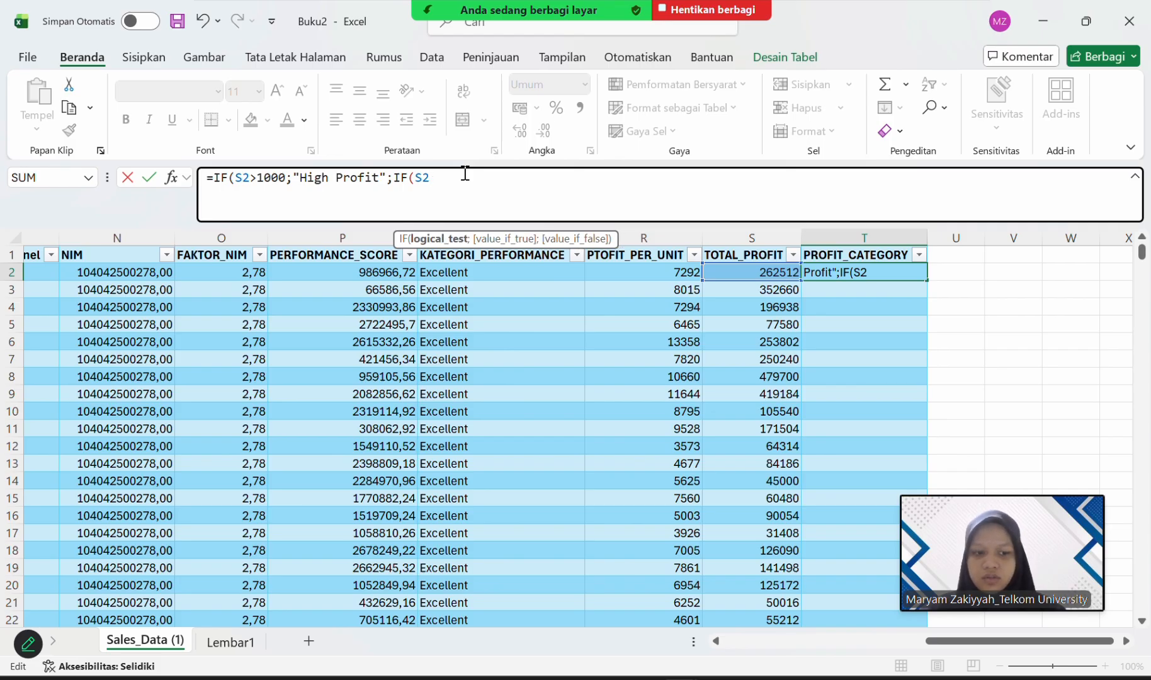
pyautogui.write('>500')
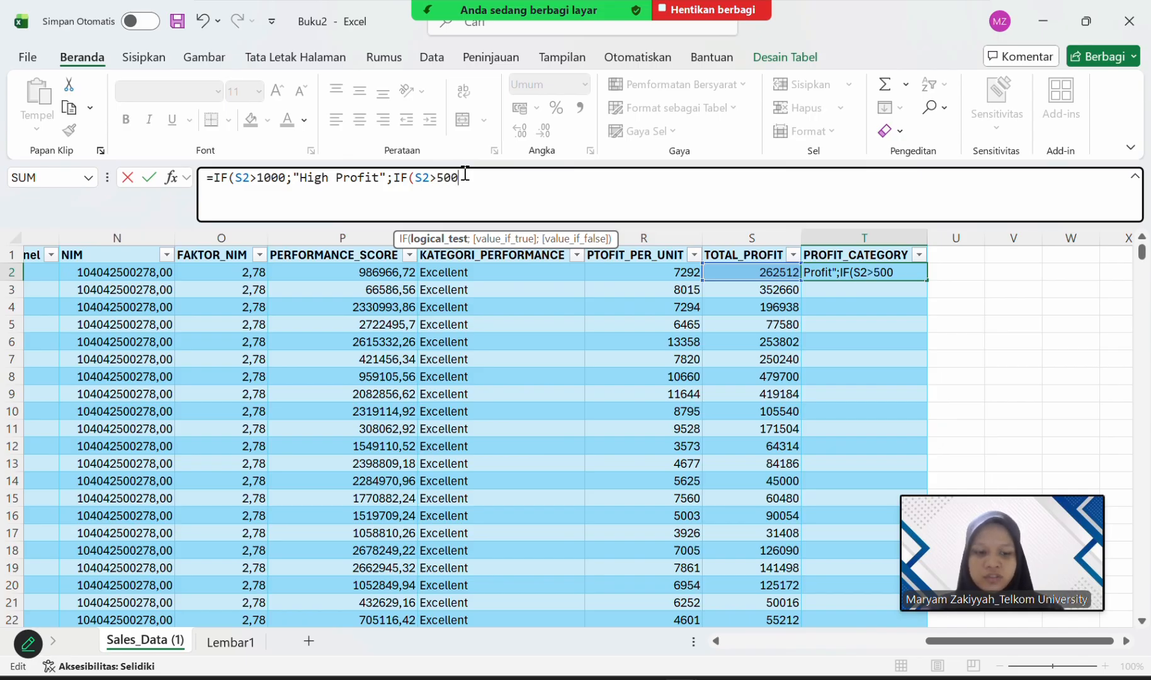
pyautogui.write(';')
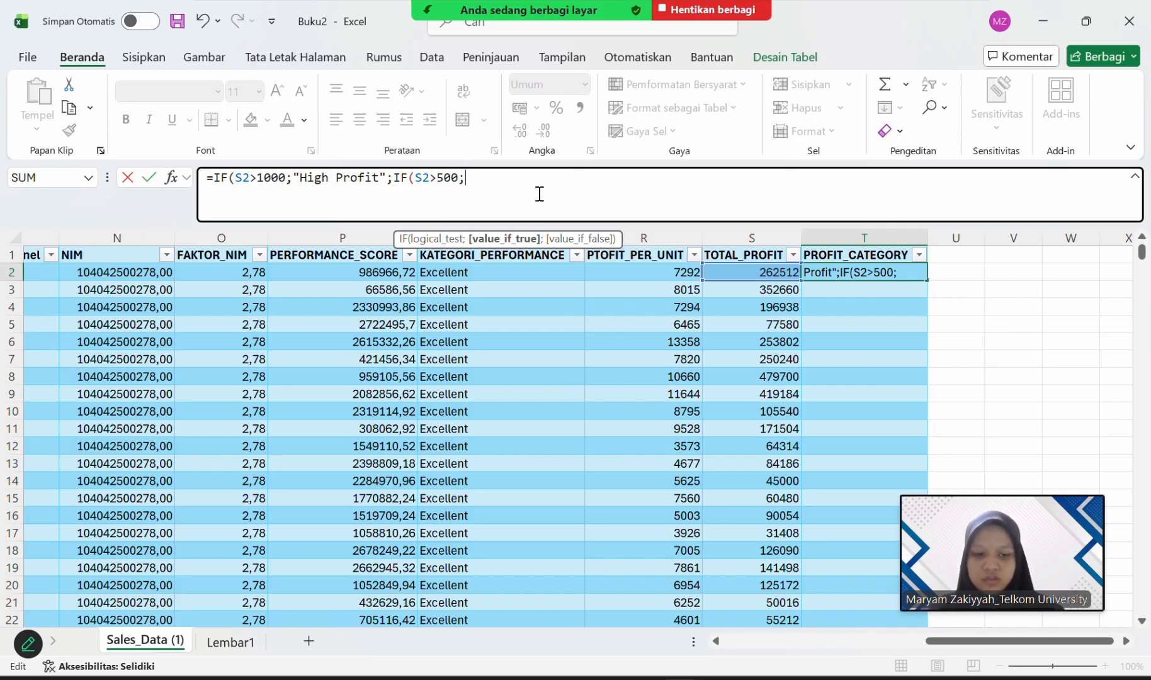
pyautogui.write('""')
# Enter the text "medium profit" as the nested IF function's value if true in the T2 formula.
pyautogui.press('BackSpace')
pyautogui.write('medium')
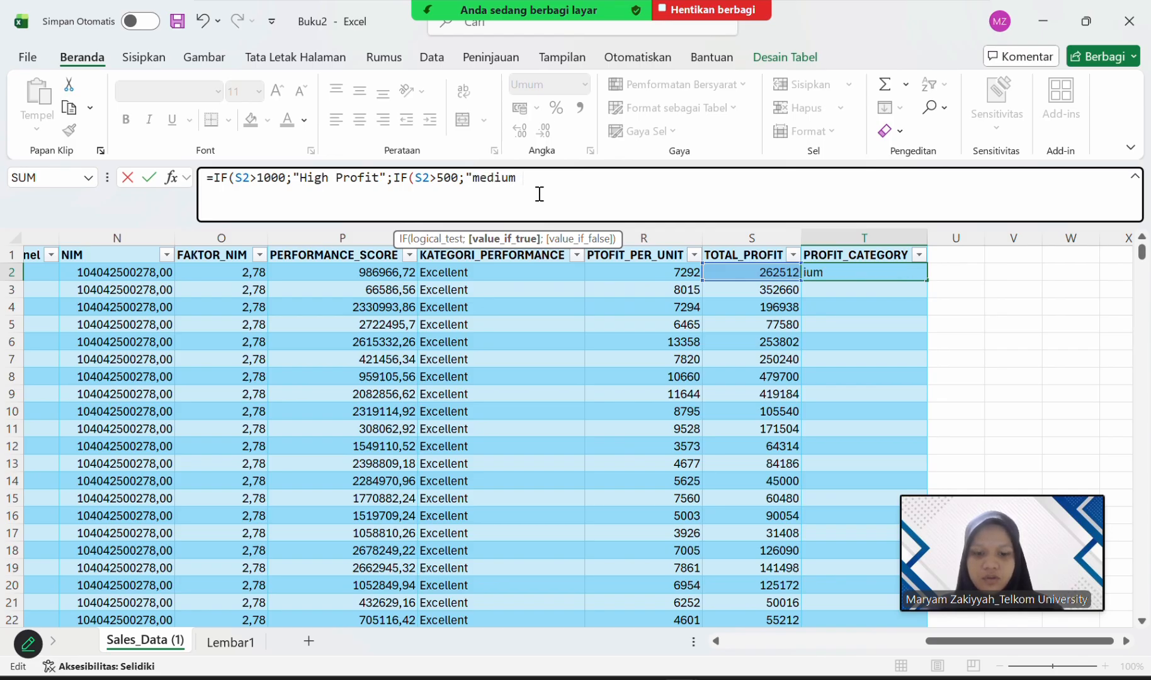
pyautogui.write(' profit')
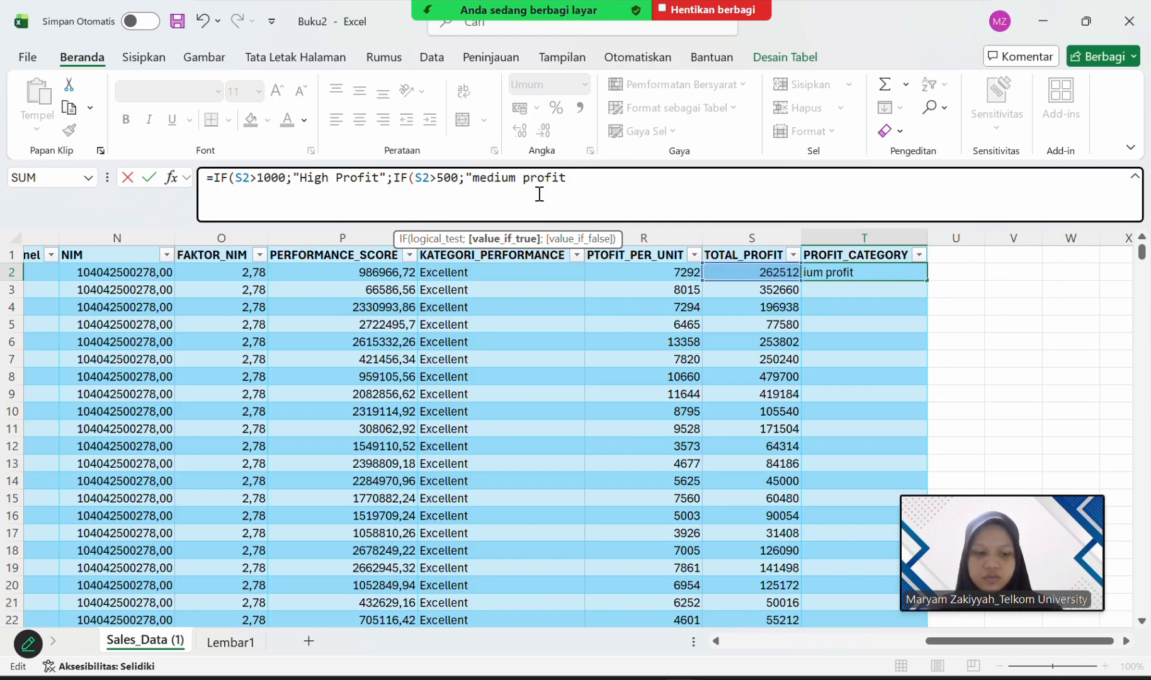
pyautogui.write('"')
pyautogui.write(';"low profit')
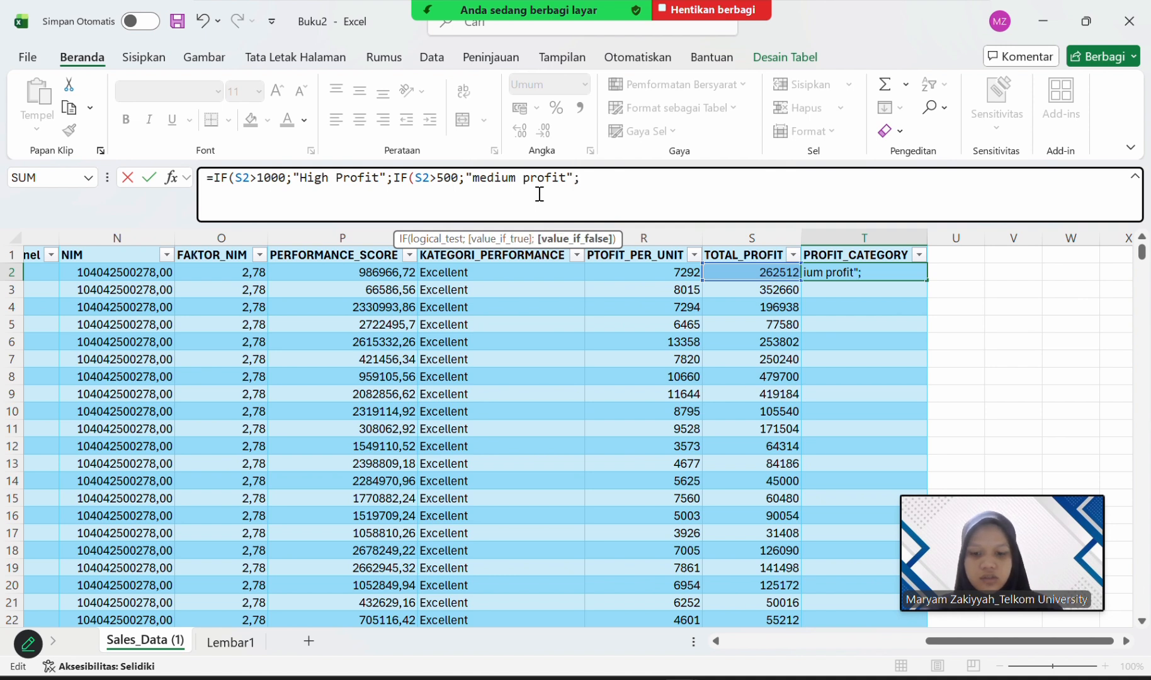
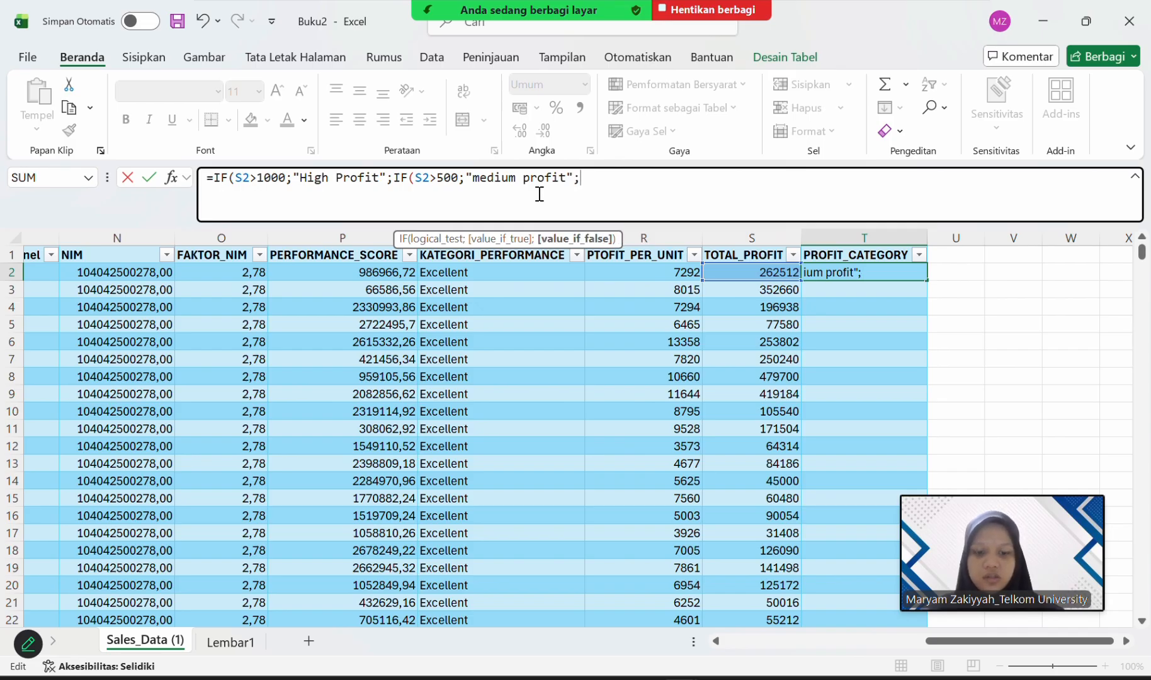
# Enter the text "low profit" as the nested IF function's value if false and complete the T2 formula.
pyautogui.write('";"')
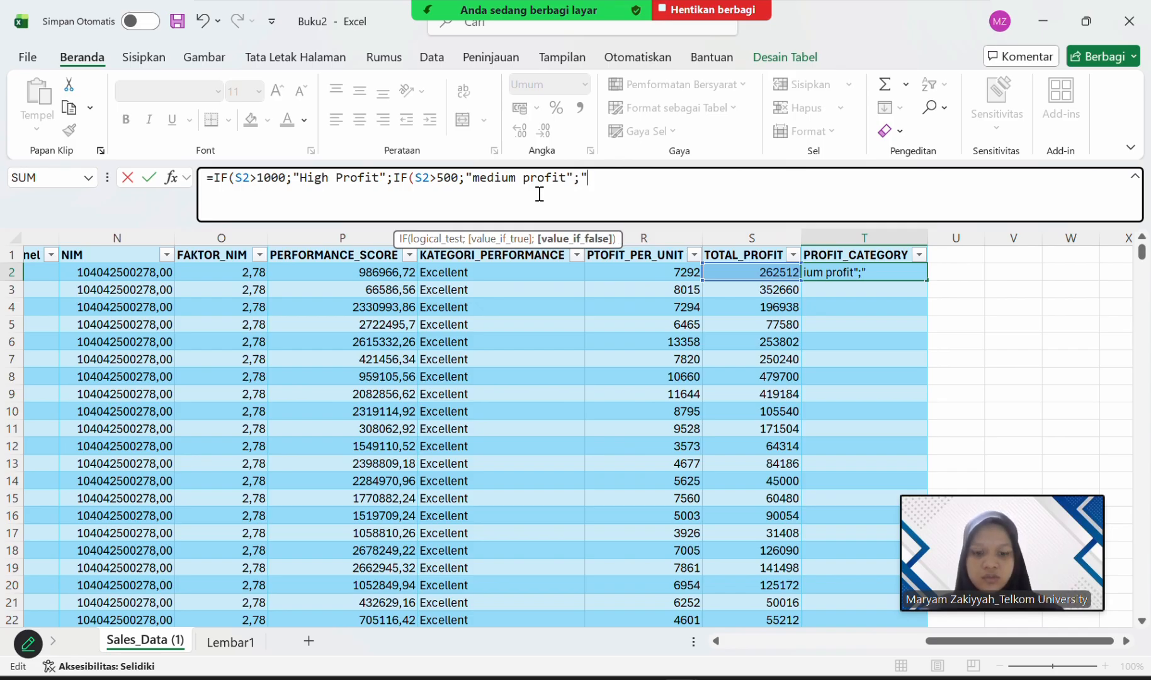
pyautogui.write('low')
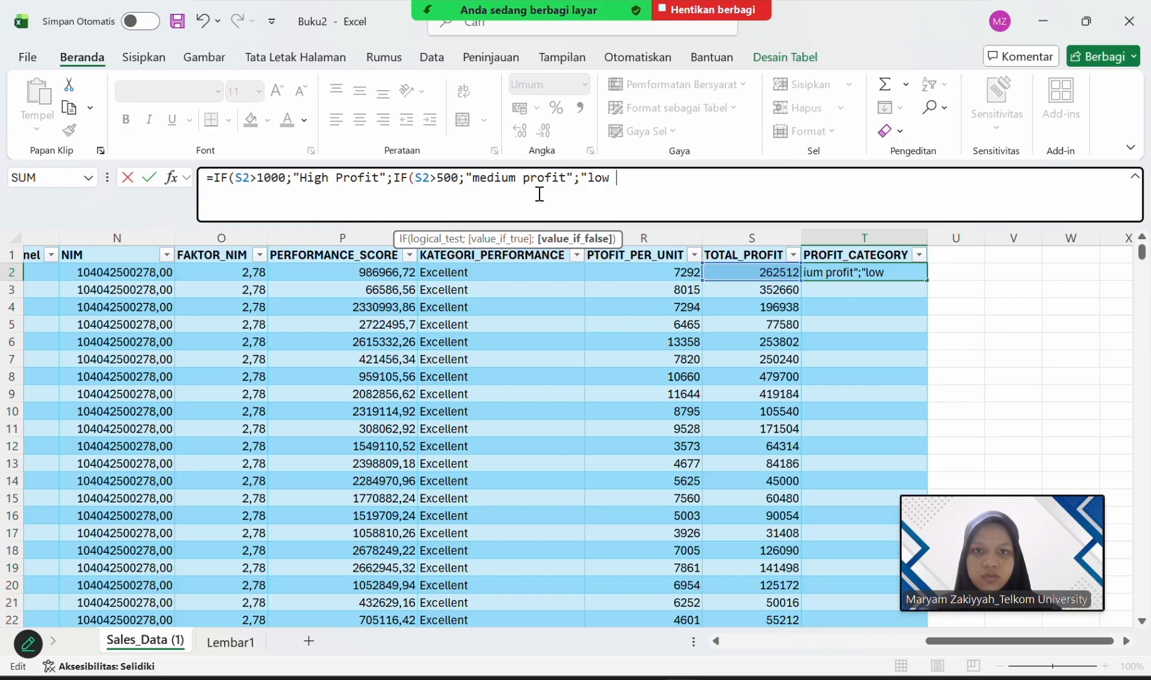
pyautogui.write(' profit"')
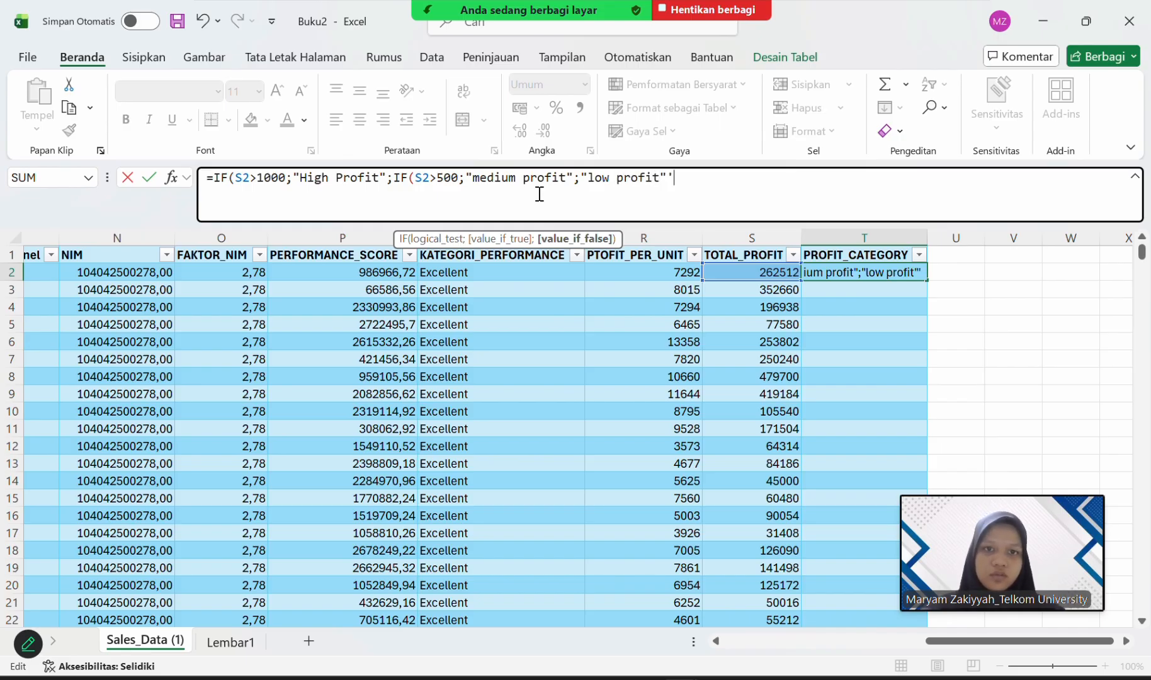
pyautogui.write(')')
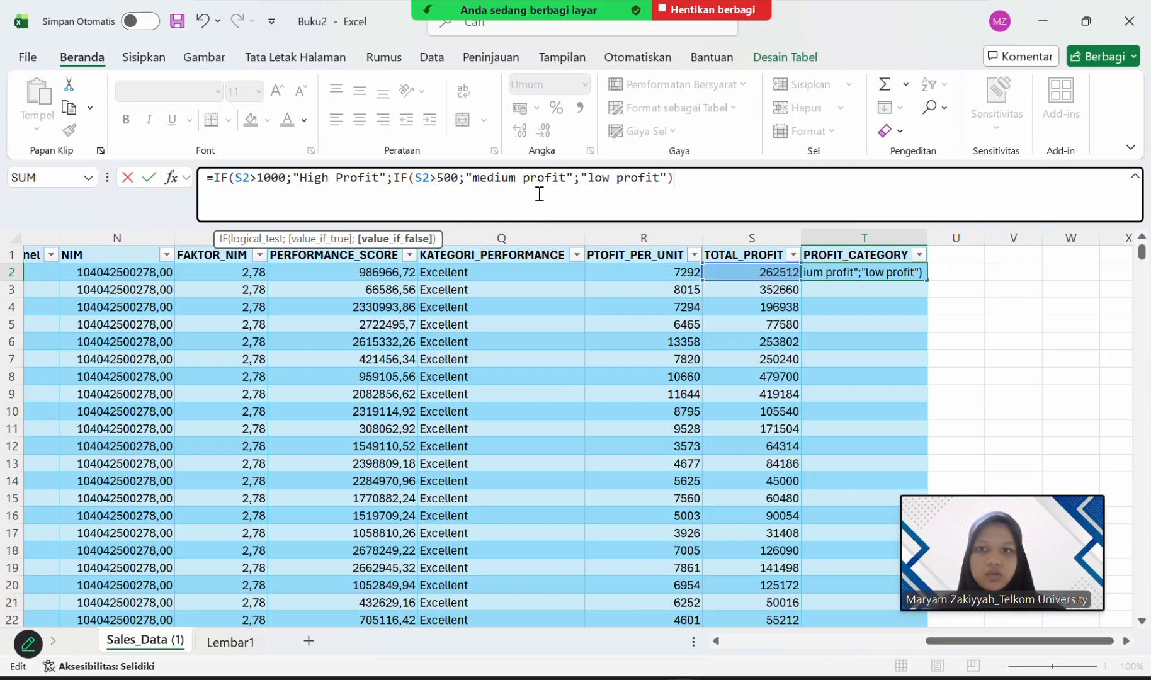
pyautogui.write(')')
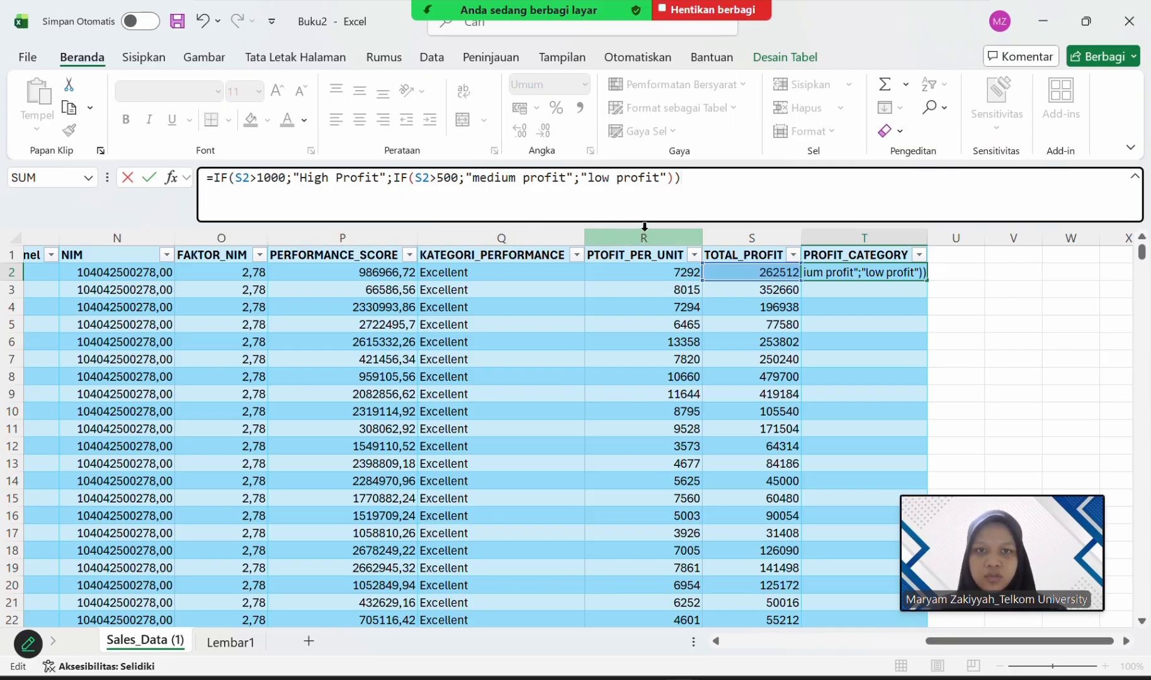
pyautogui.press('Return')
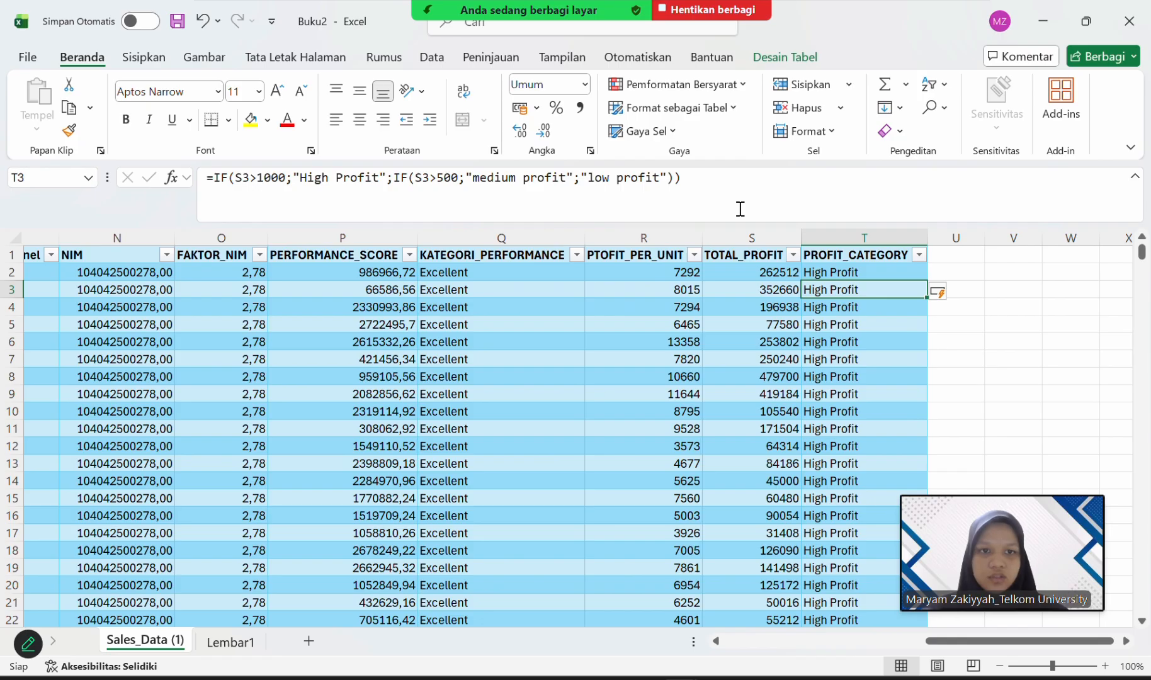
# Review the formulas and filled values in the TOTAL_PROFIT and PROFIT_CATEGORY columns.
pyautogui.click(841, 270)
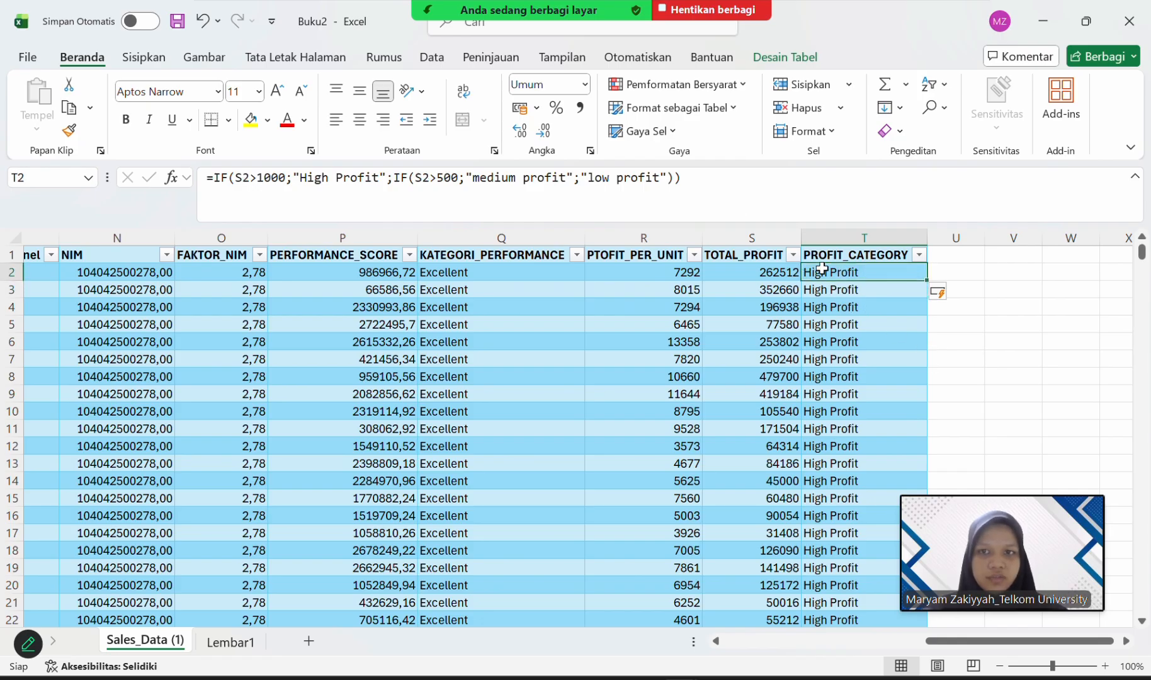
pyautogui.click(787, 270)
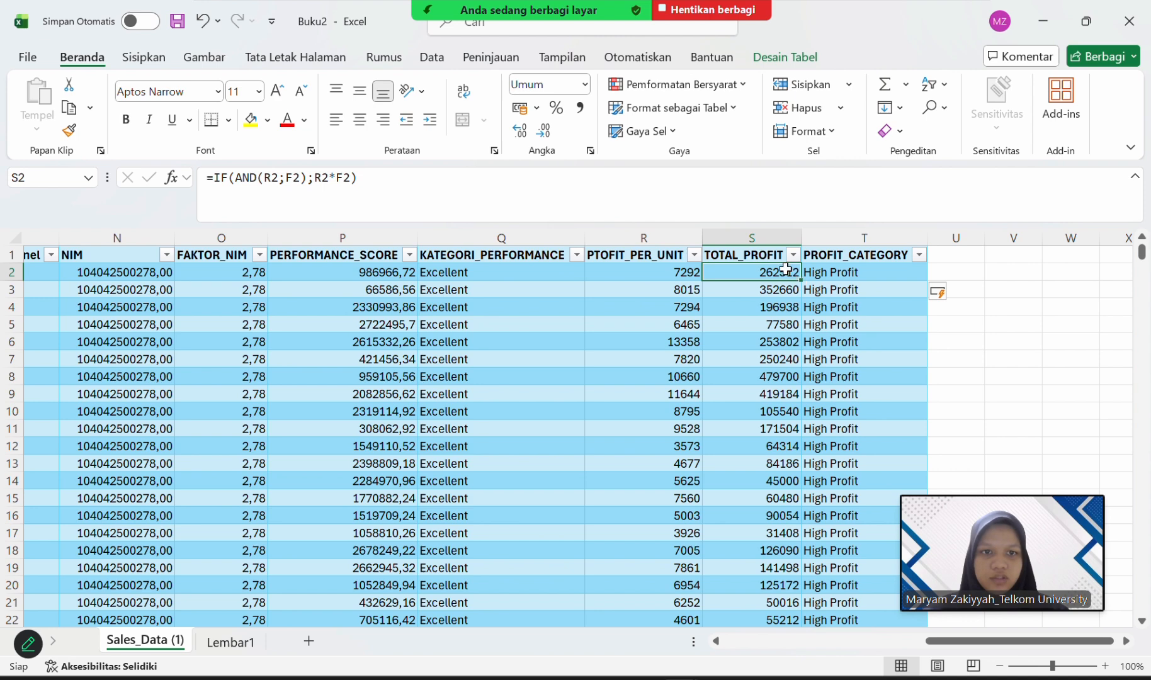
pyautogui.click(762, 249)
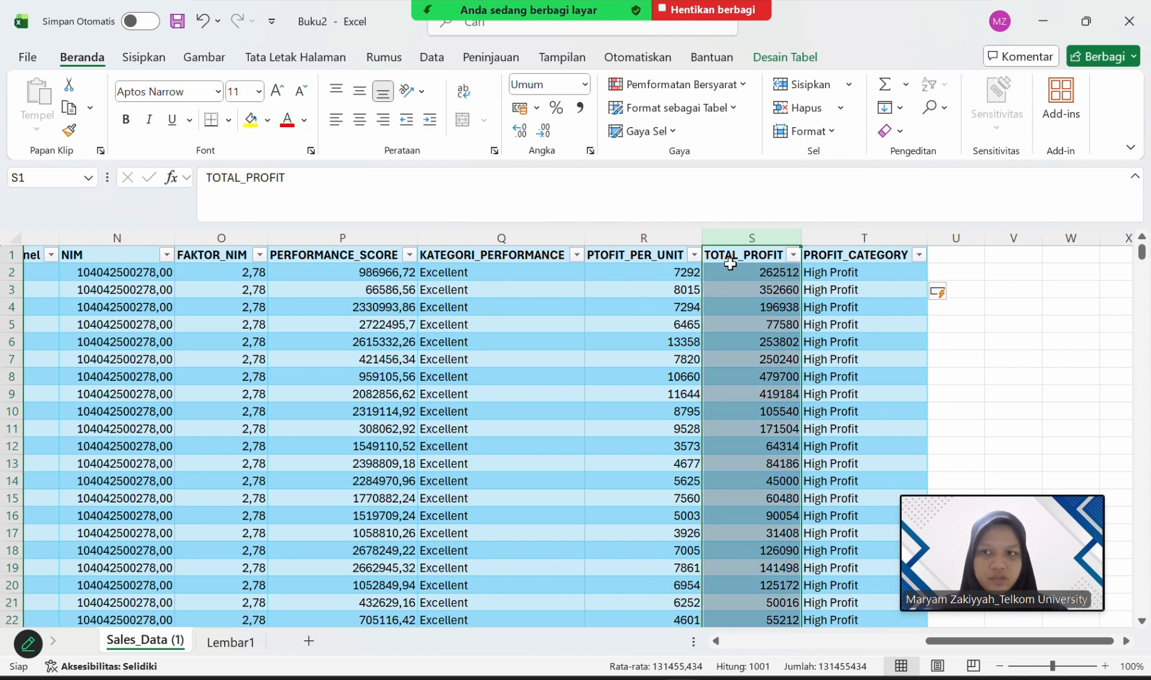
pyautogui.click(855, 235)
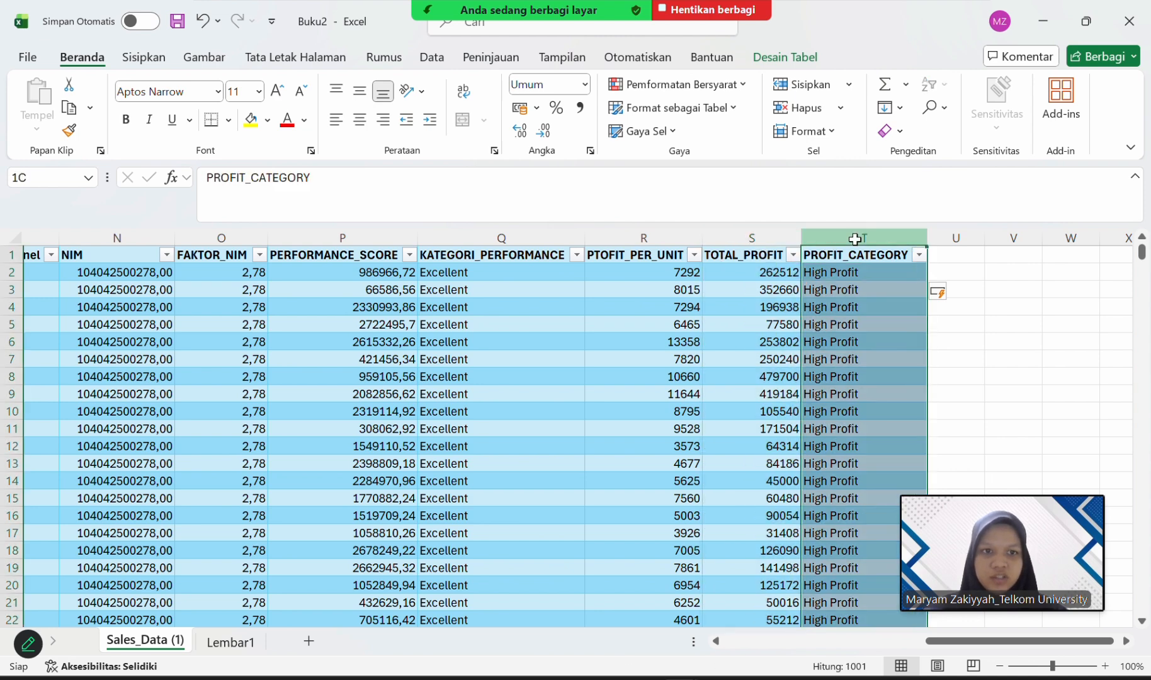
pyautogui.click(840, 272)
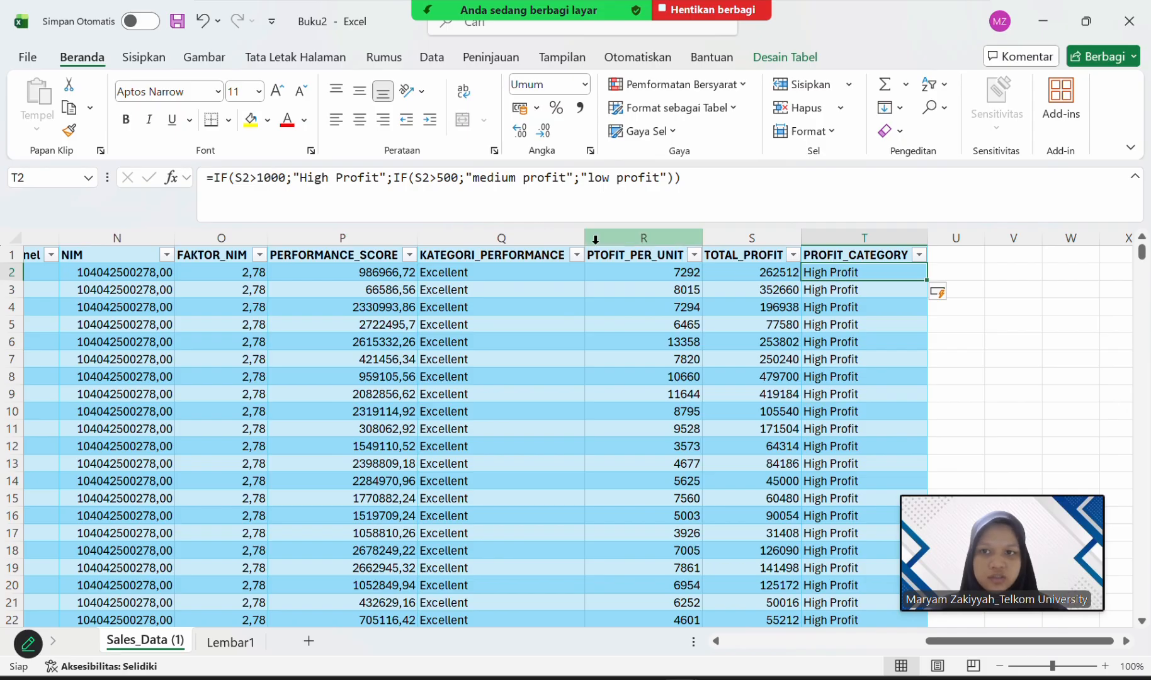
pyautogui.scroll(-20, 842, 354)
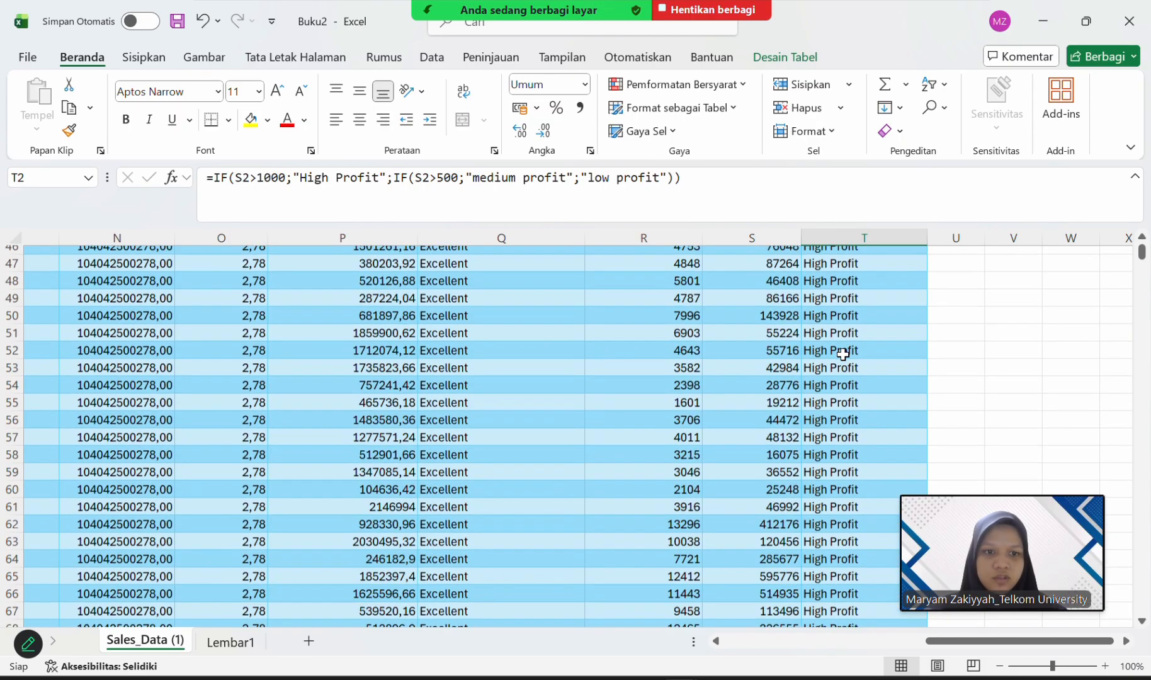
pyautogui.scroll(20, 842, 355)
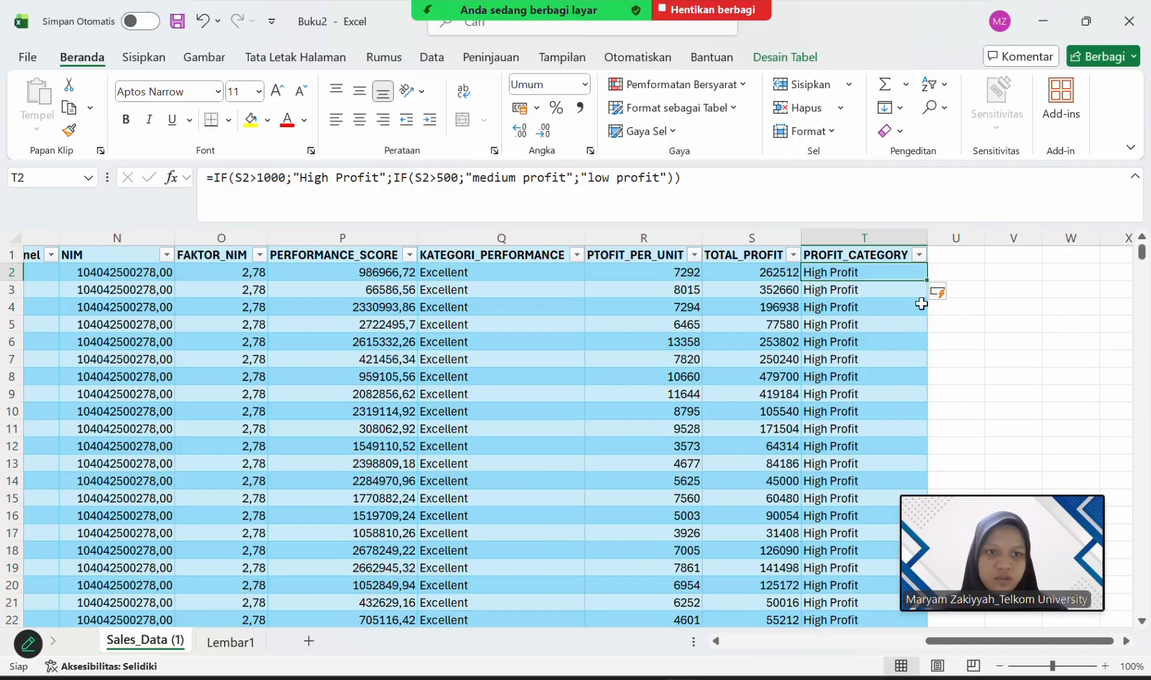
# Add a DISCOUNT_CATEGORY column header in U1 and fit the column's width to its content.
pyautogui.click(949, 256)
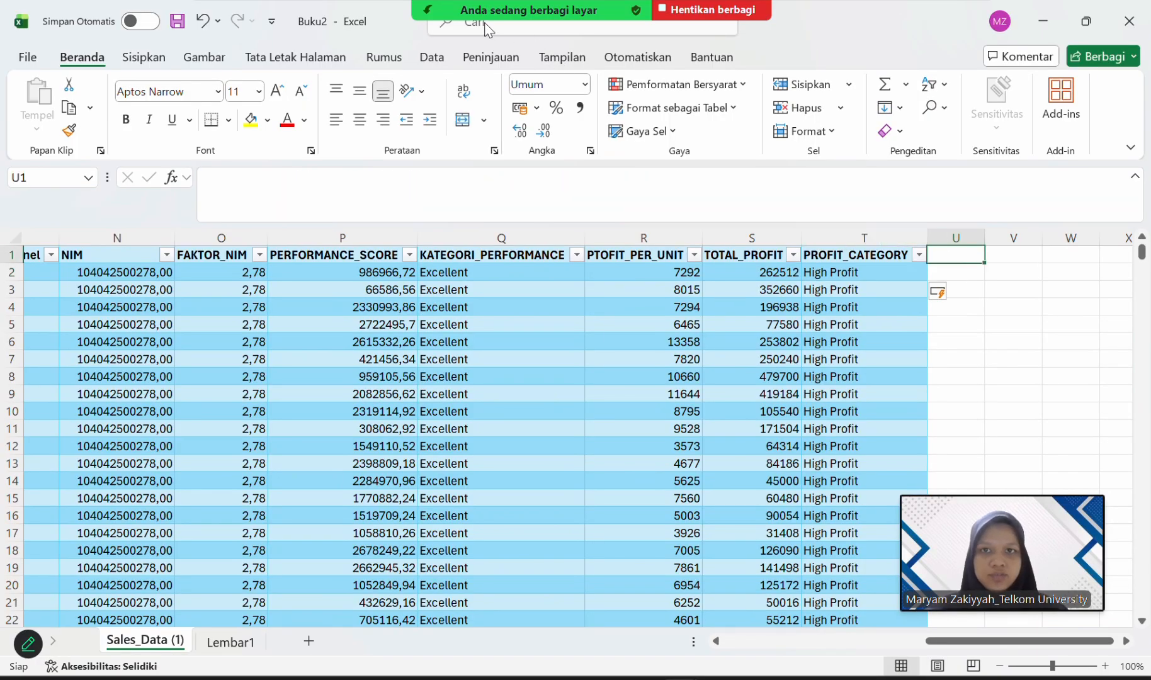
pyautogui.hscroll(3, 532, 284)
pyautogui.click(588, 254)
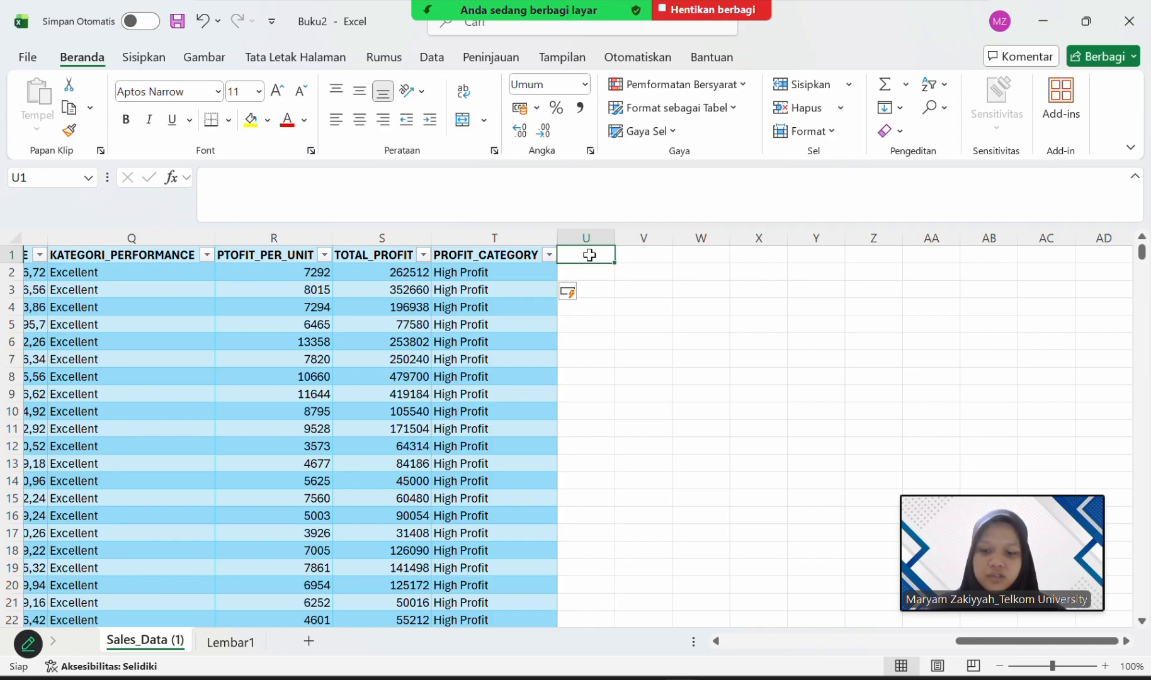
pyautogui.write('dic')
pyautogui.press('BackSpace')
pyautogui.press('BackSpace')
pyautogui.press('BackSpace')
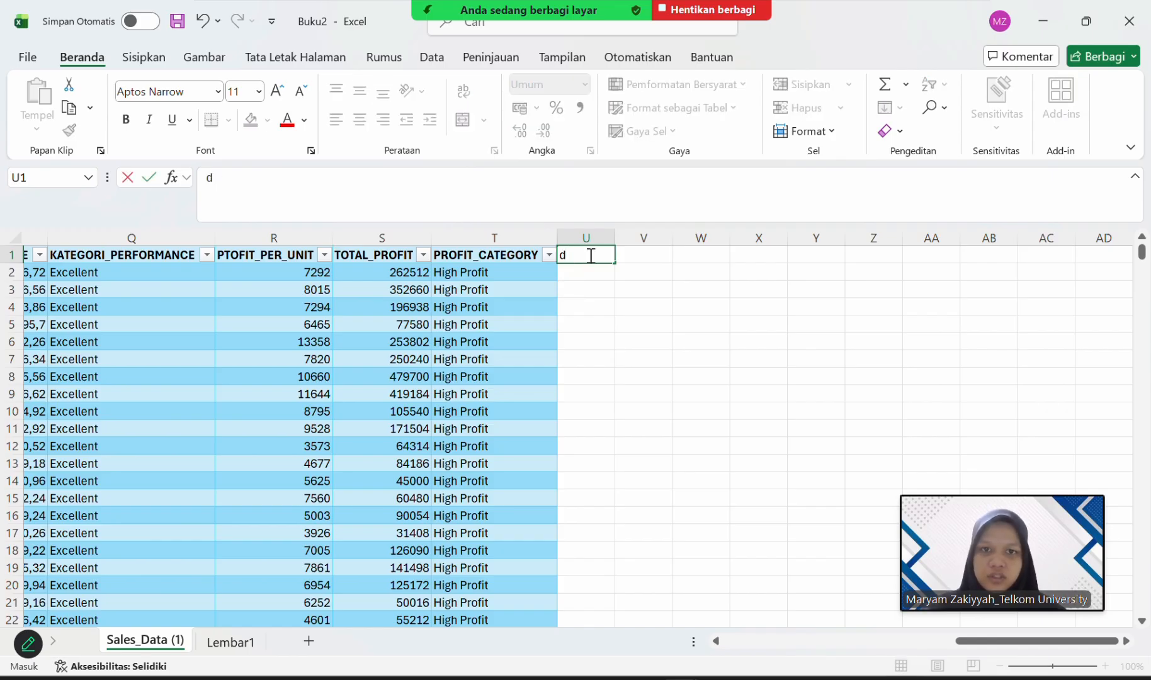
pyautogui.write('D')
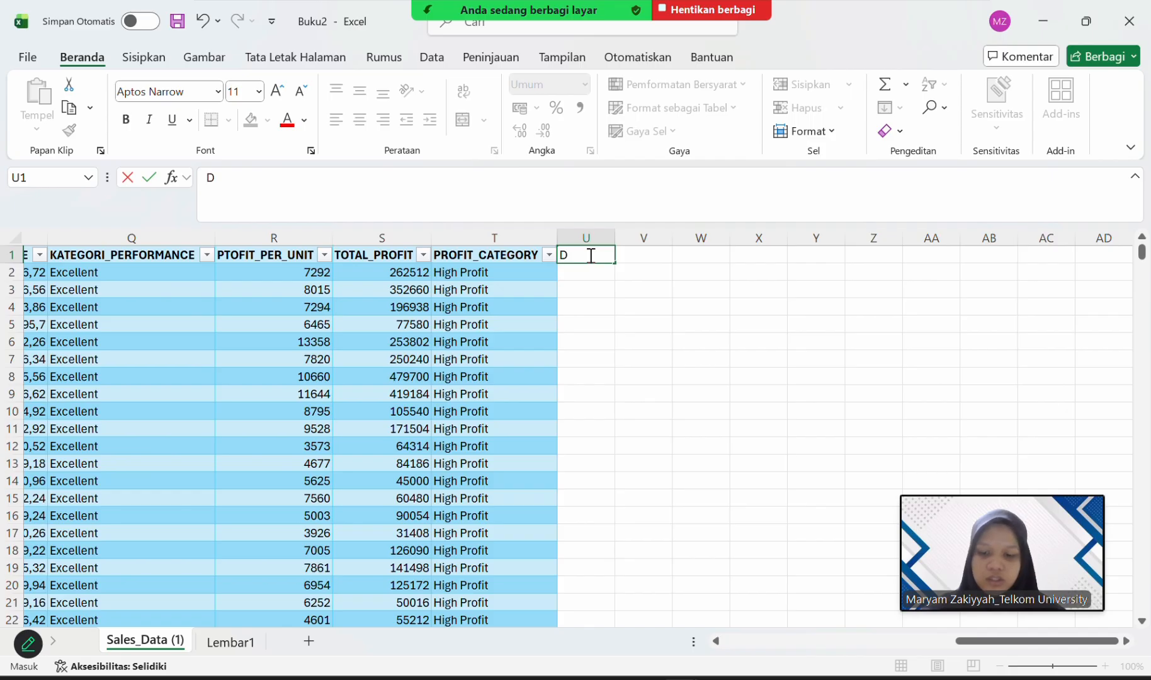
pyautogui.write('ISCOUNT')
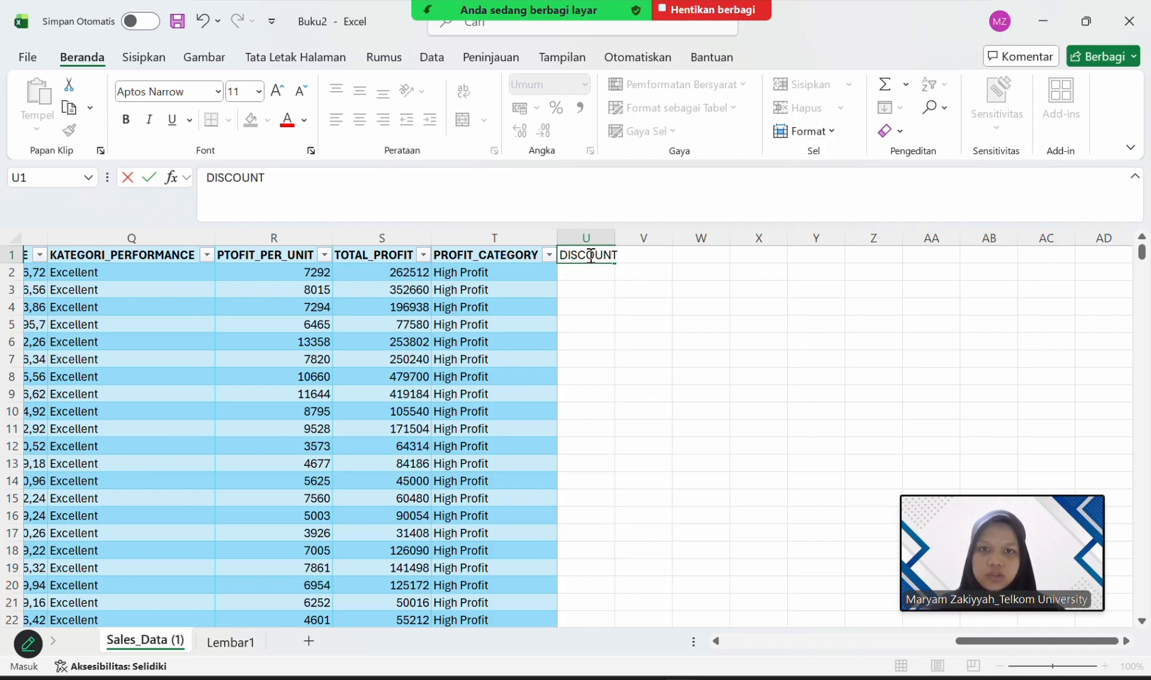
pyautogui.write('_')
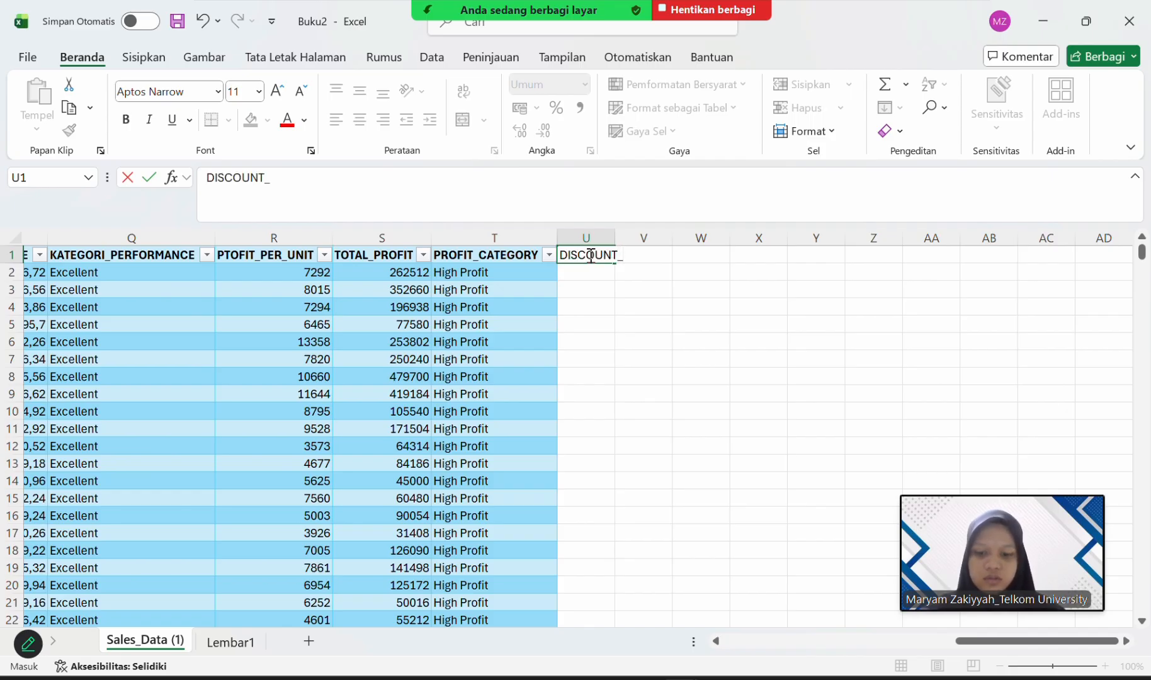
pyautogui.write('CATEGORY')
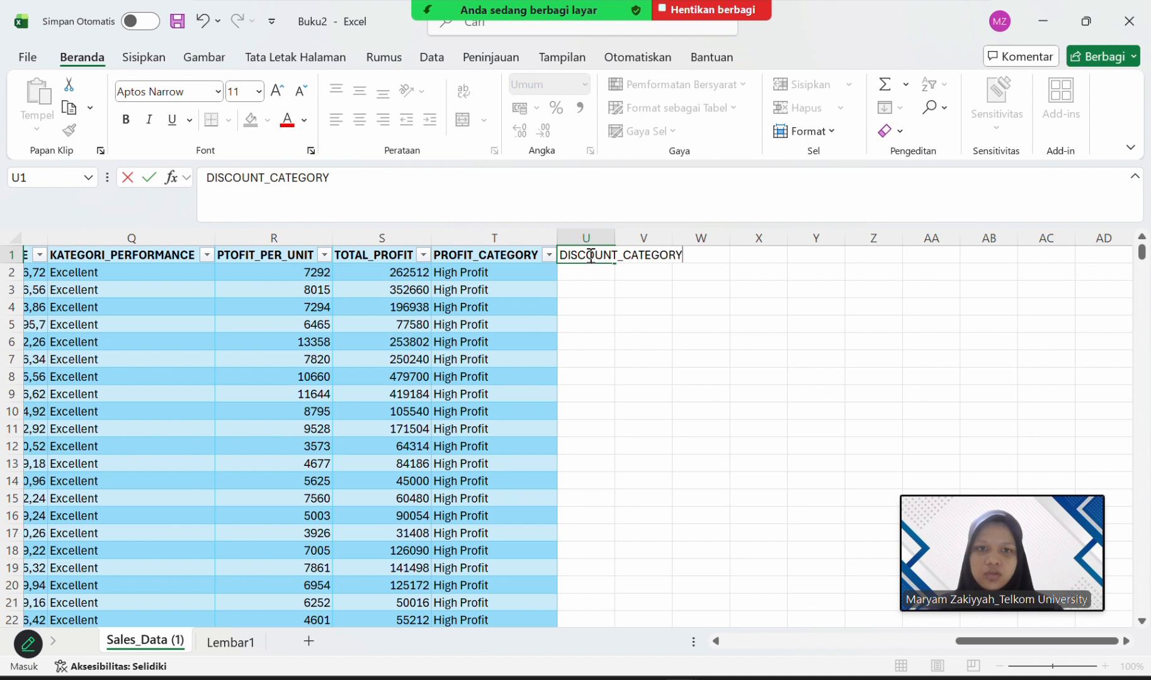
pyautogui.press('Return')
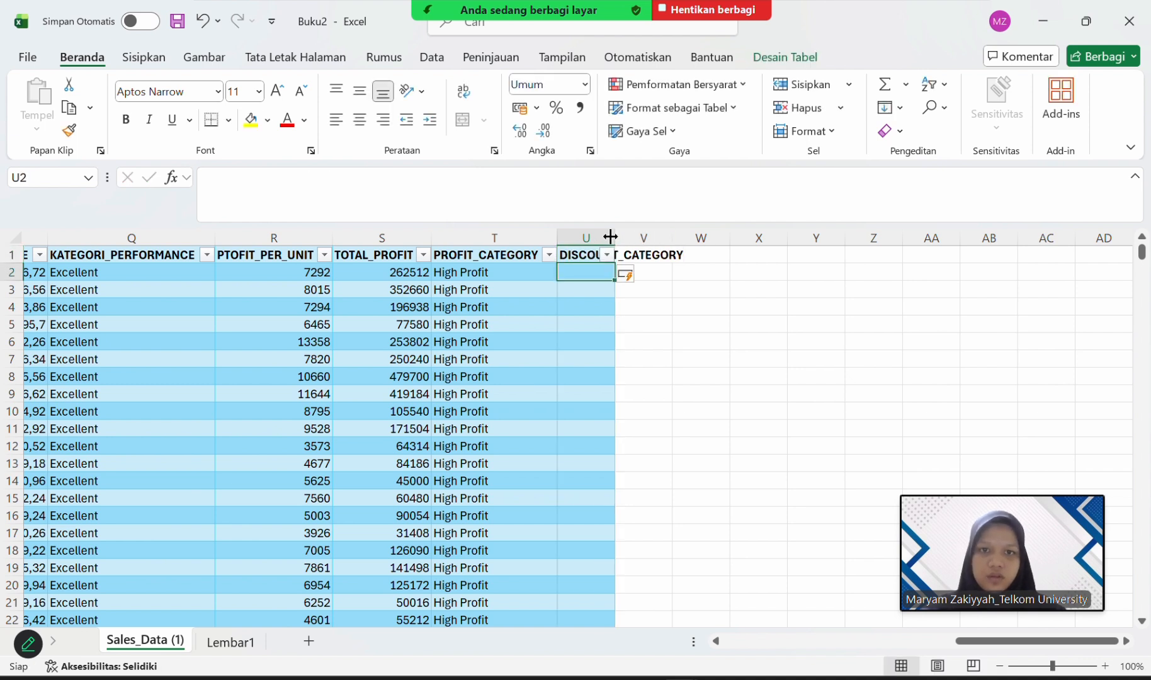
pyautogui.doubleClick(610, 237)
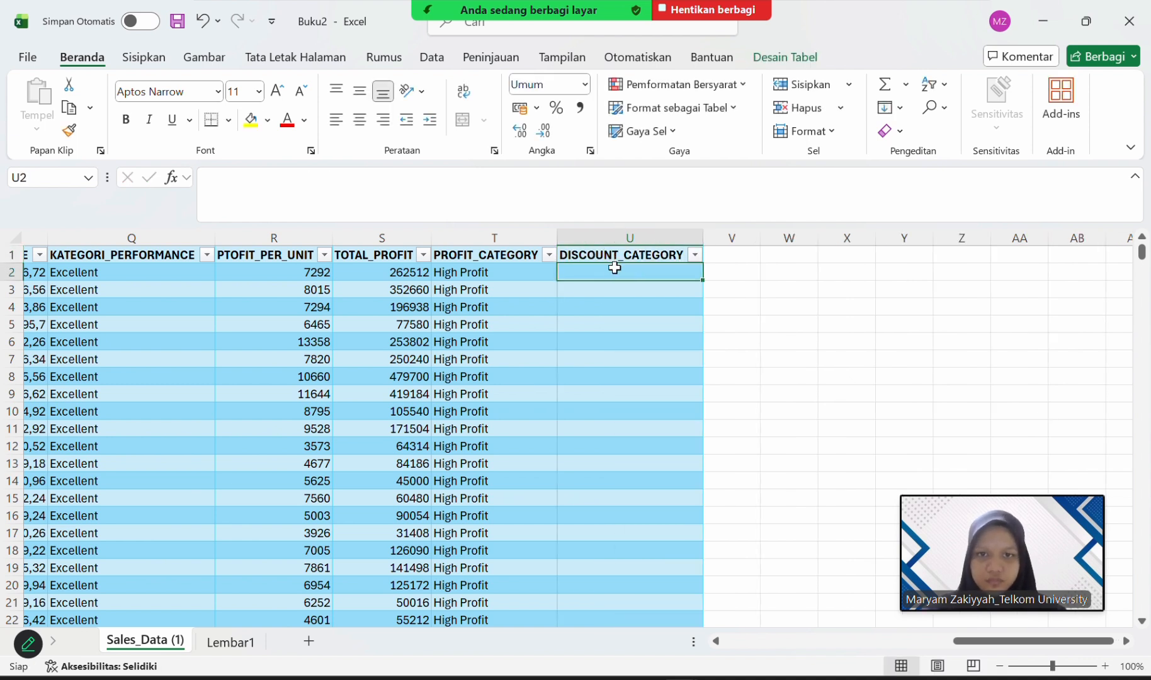
pyautogui.click(558, 195)
pyautogui.write('=')
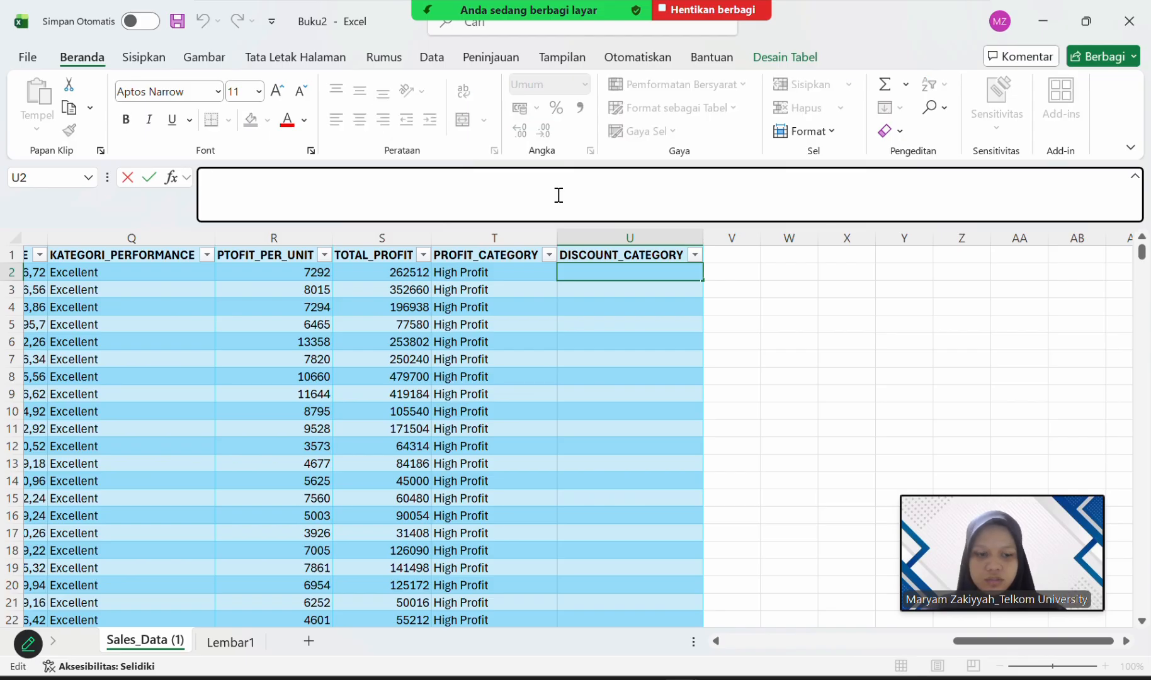
pyautogui.write('IF')
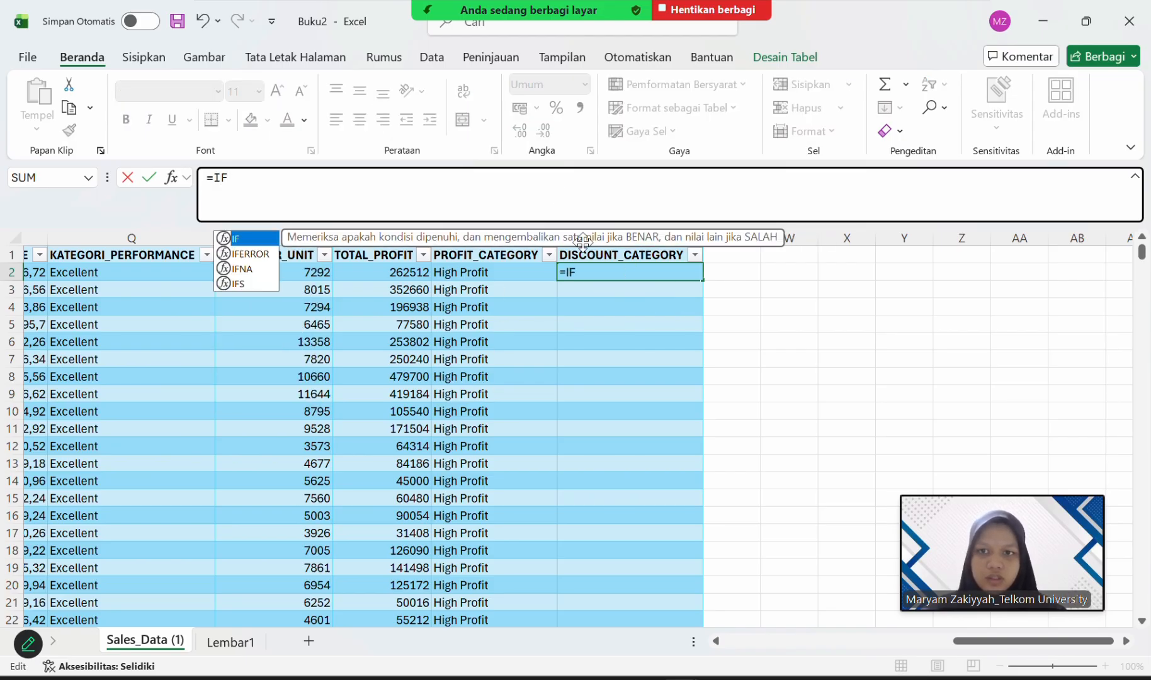
pyautogui.press('BackSpace')
pyautogui.press('BackSpace')
pyautogui.press('BackSpace')
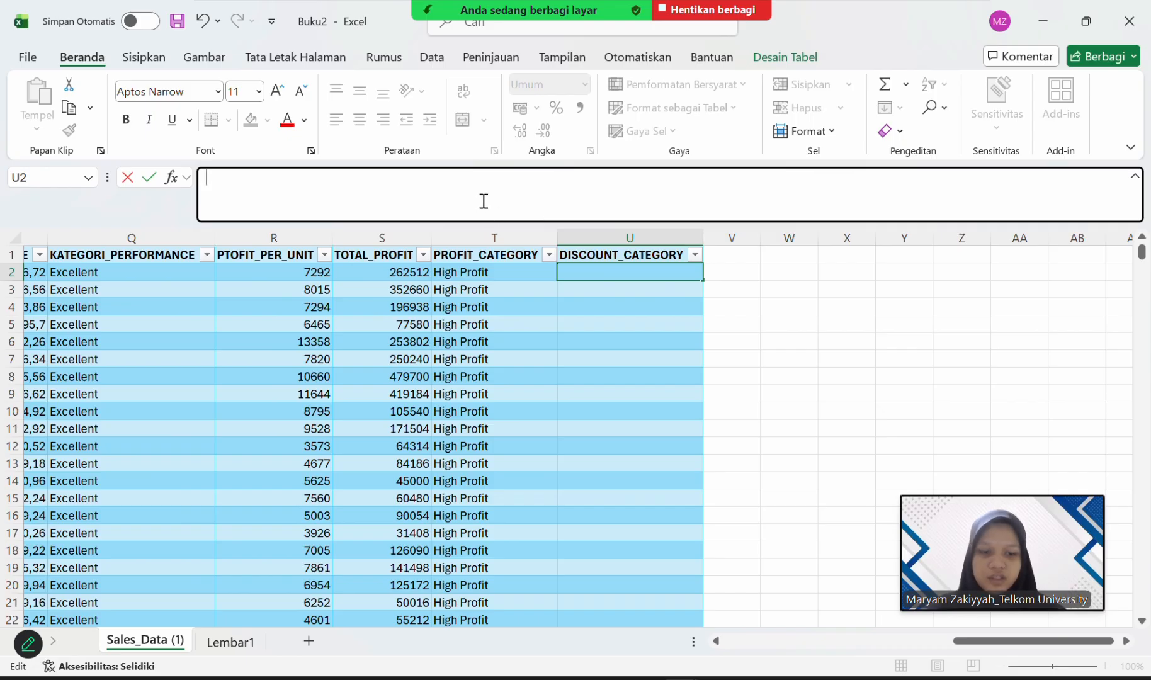
# Start a formula in U2 with the IF function.
pyautogui.write('=IF')
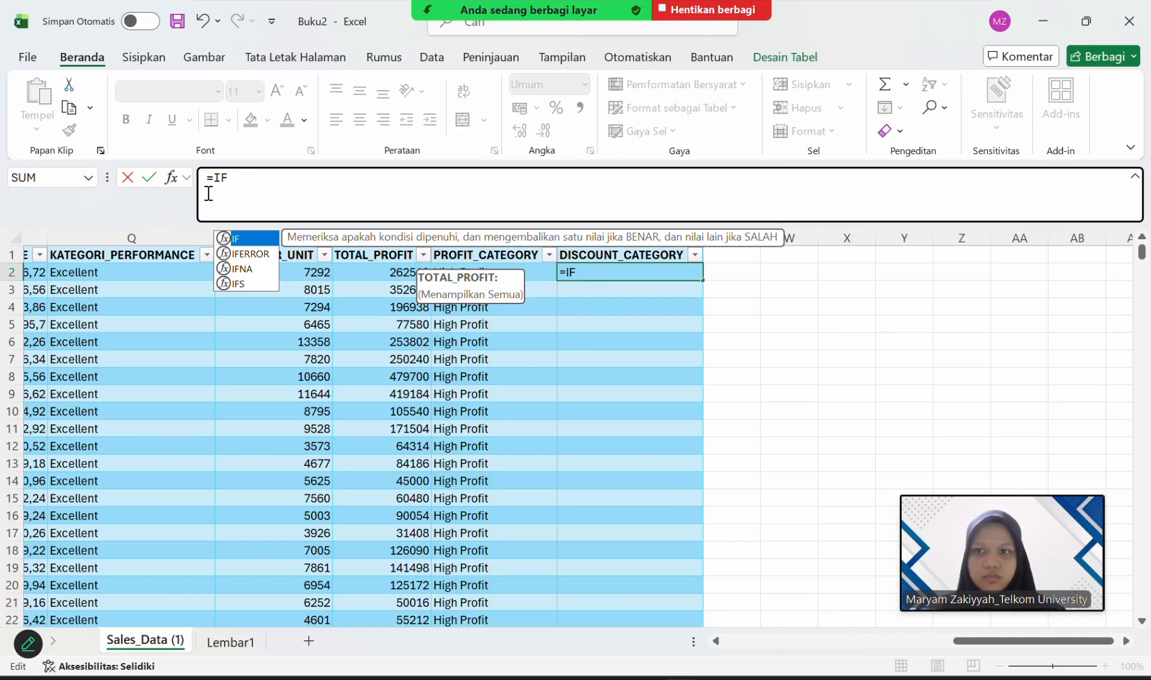
pyautogui.doubleClick(245, 238)
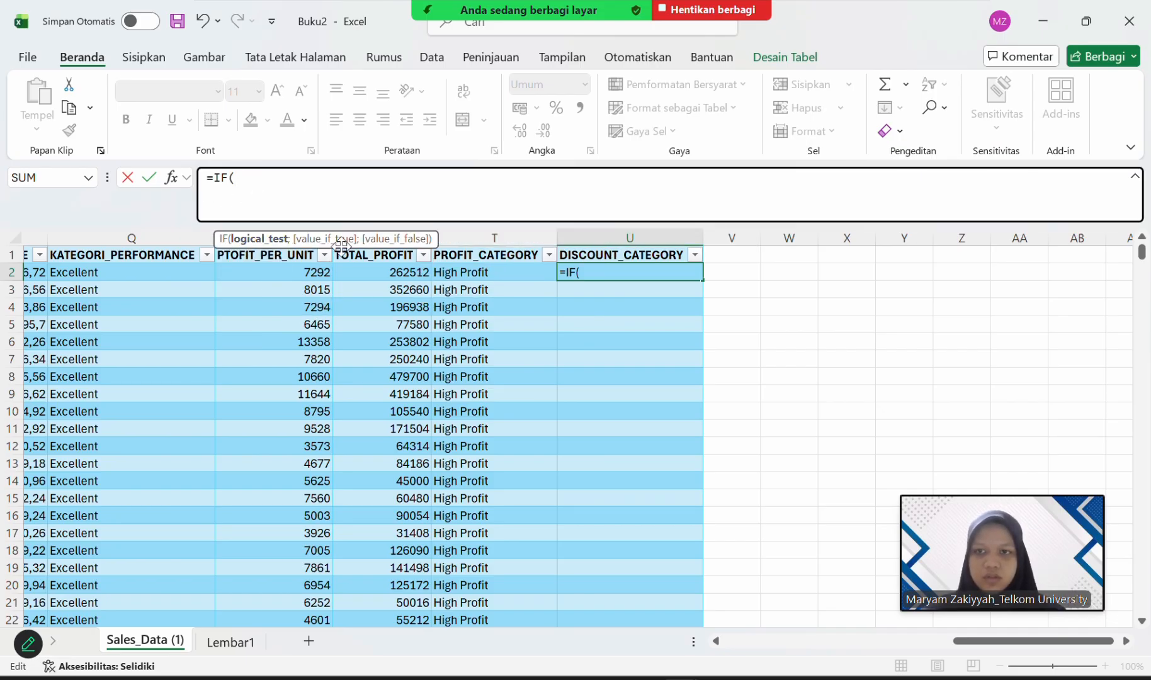
# Enter K2>0.15 as the logical test of the IF function in the U2 formula, checking that K holds the Discount values.
pyautogui.write('K2')
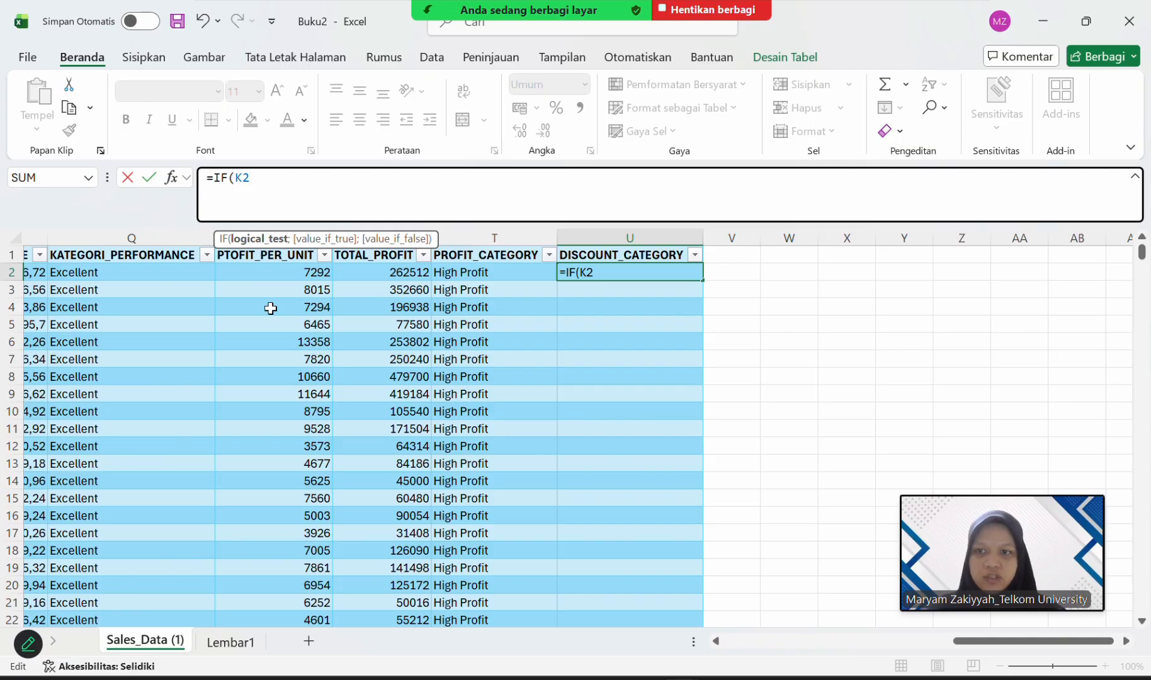
pyautogui.hscroll(-5, 254, 323)
pyautogui.hscroll(-2, 254, 323)
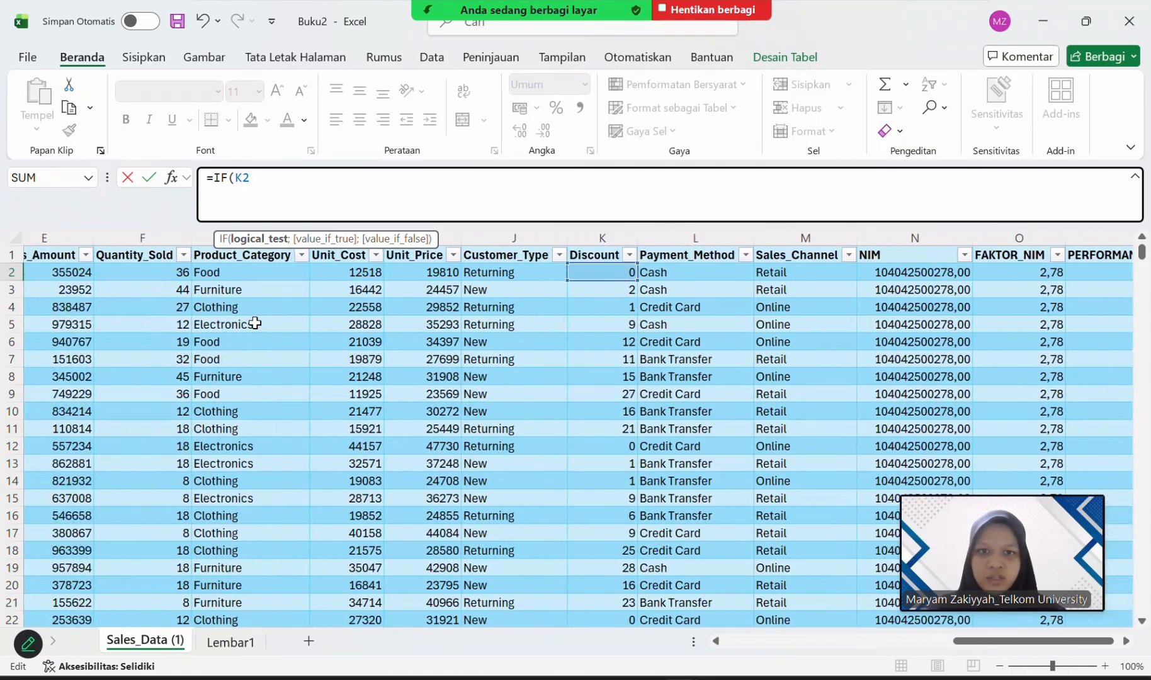
pyautogui.hscroll(3, 254, 323)
pyautogui.hscroll(-3, 254, 323)
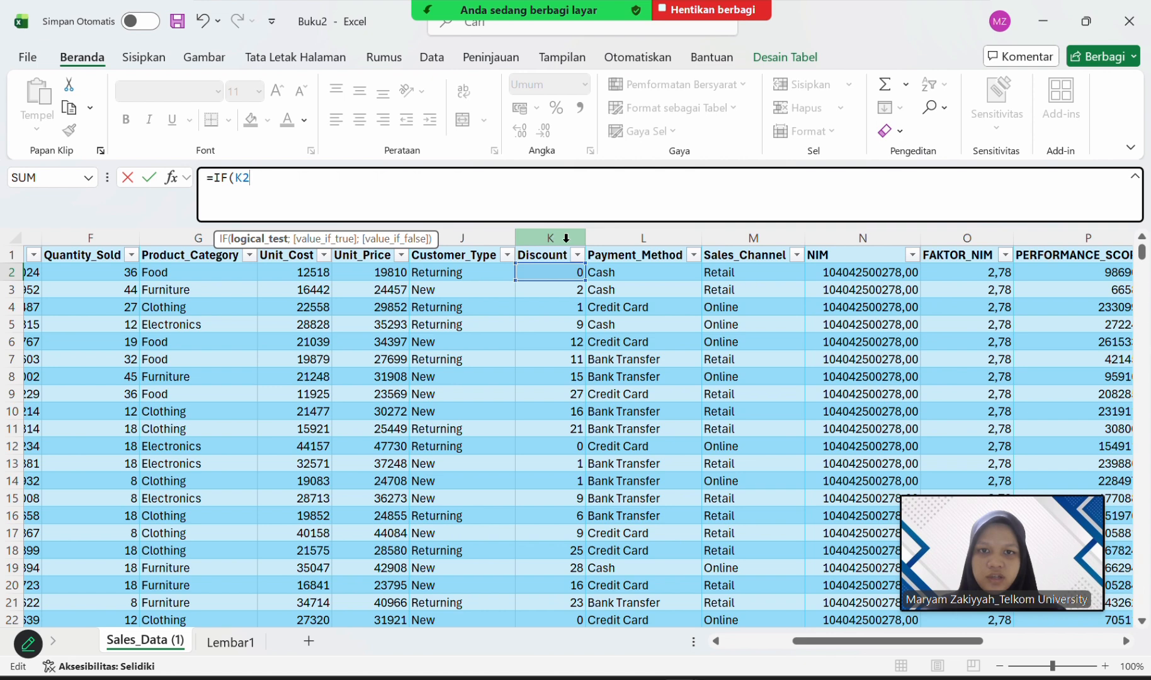
pyautogui.hscroll(5, 566, 238)
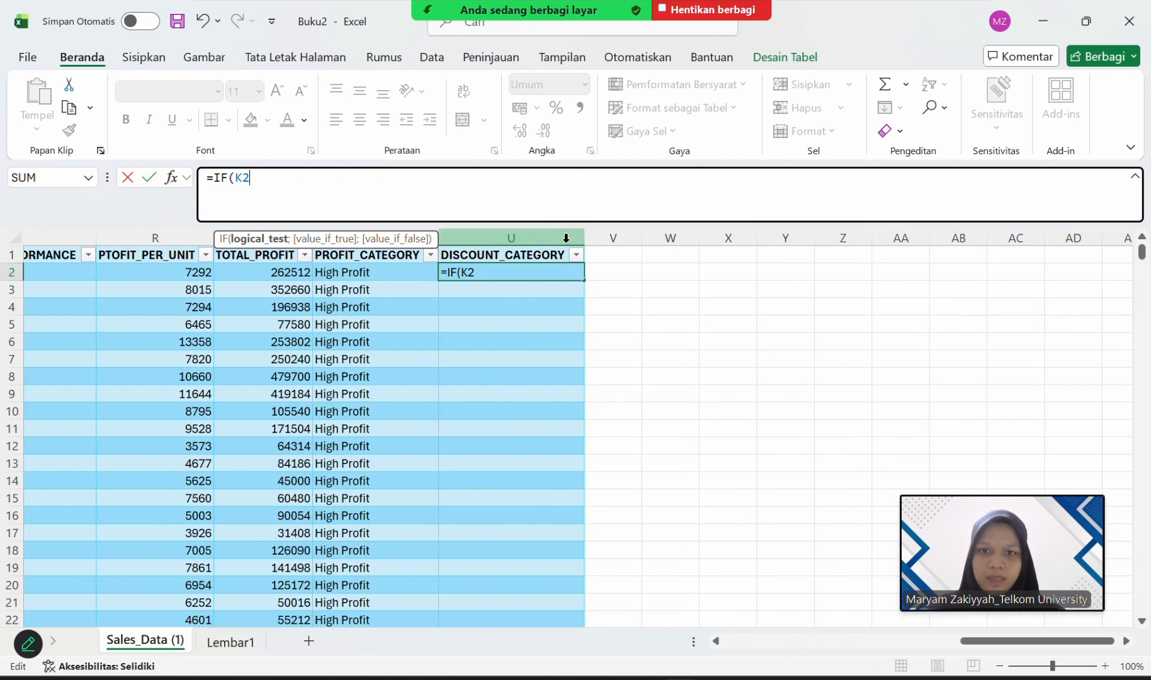
pyautogui.click(439, 187)
pyautogui.write('>')
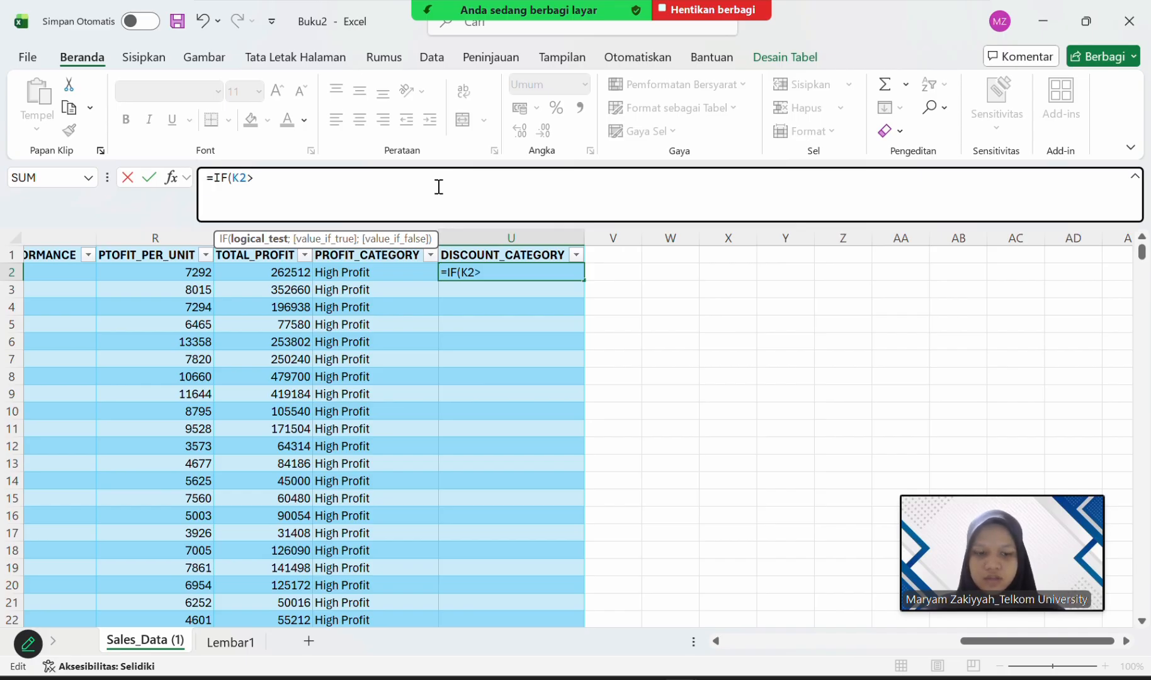
pyautogui.write('0')
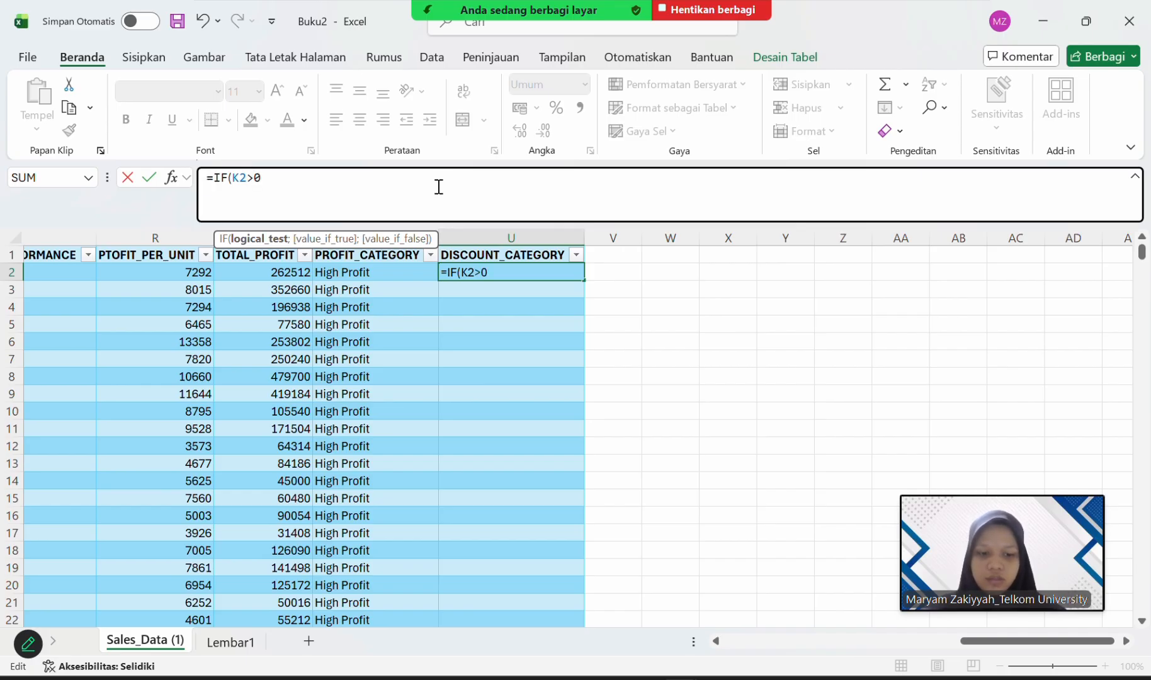
pyautogui.write('.15')
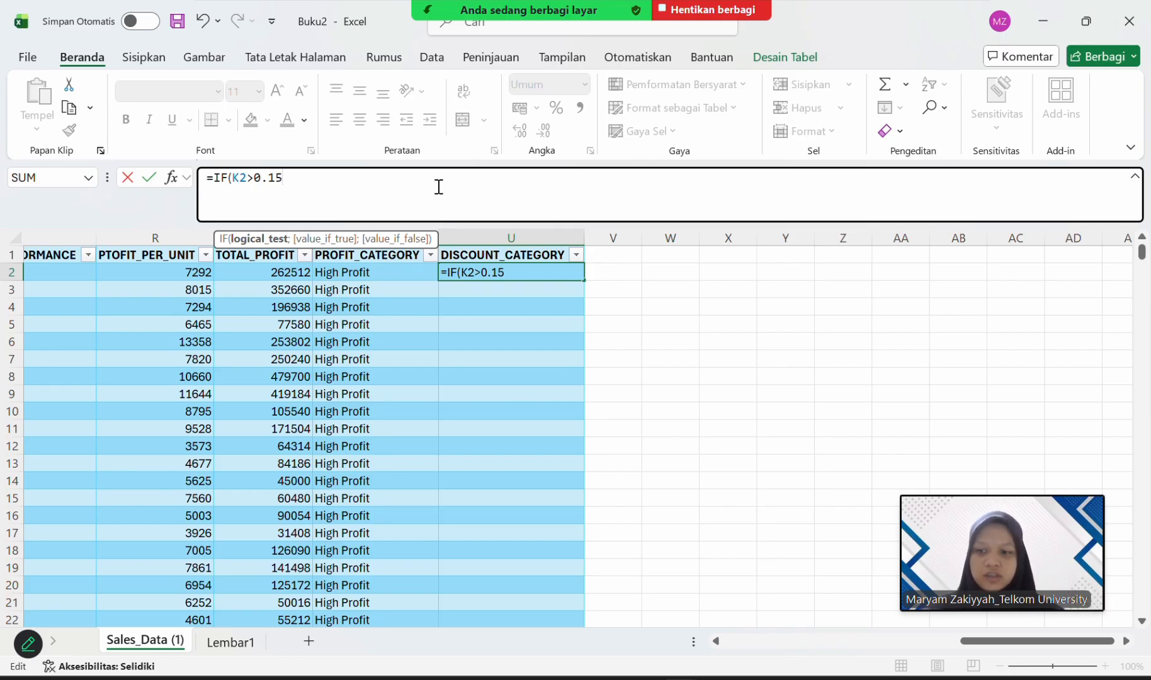
pyautogui.write(';')
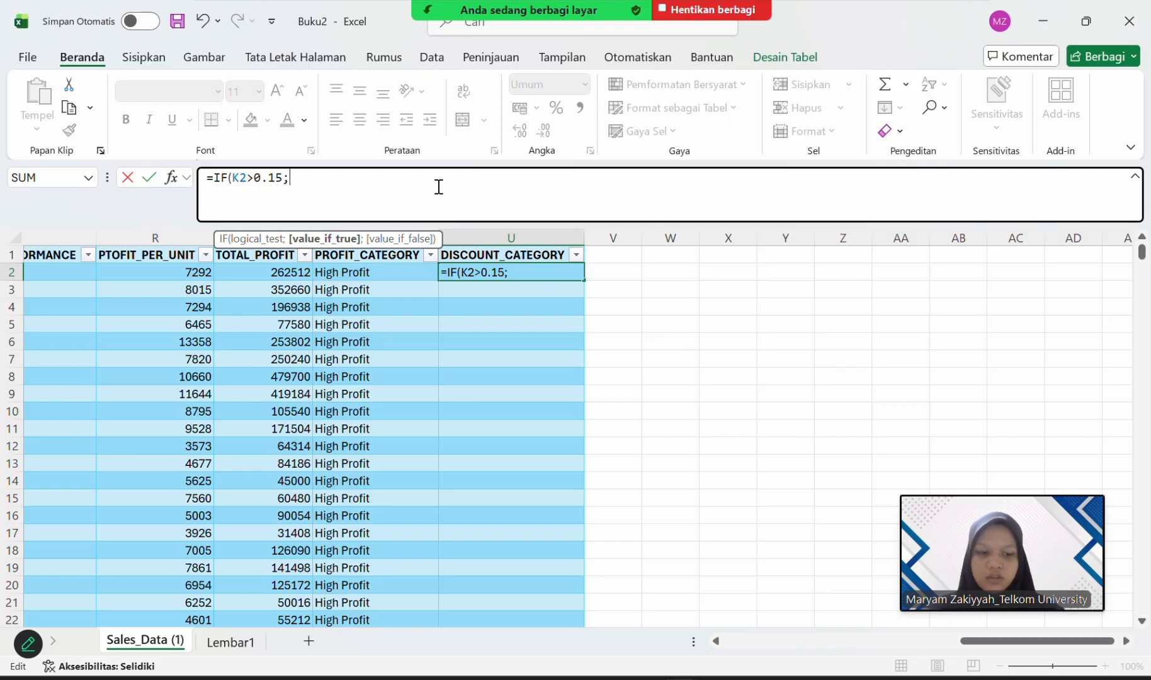
pyautogui.write("''")
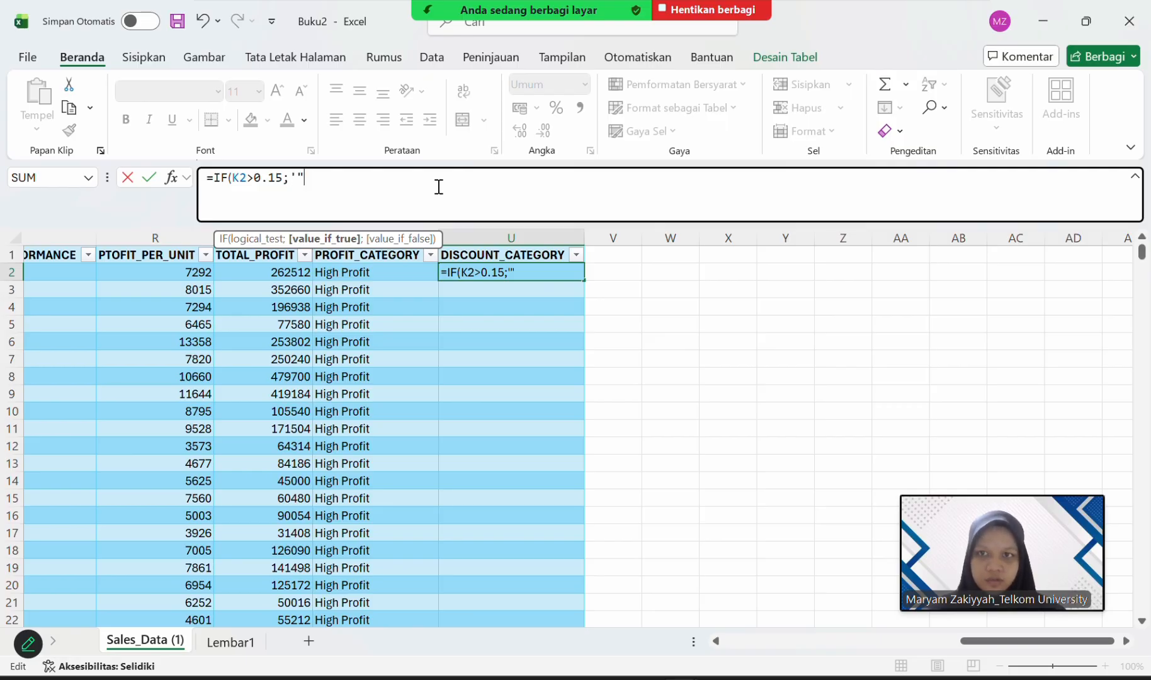
# Enter "High Discount" as the value if true of the IF function in the U2 formula.
pyautogui.press('BackSpace')
pyautogui.press('BackSpace')
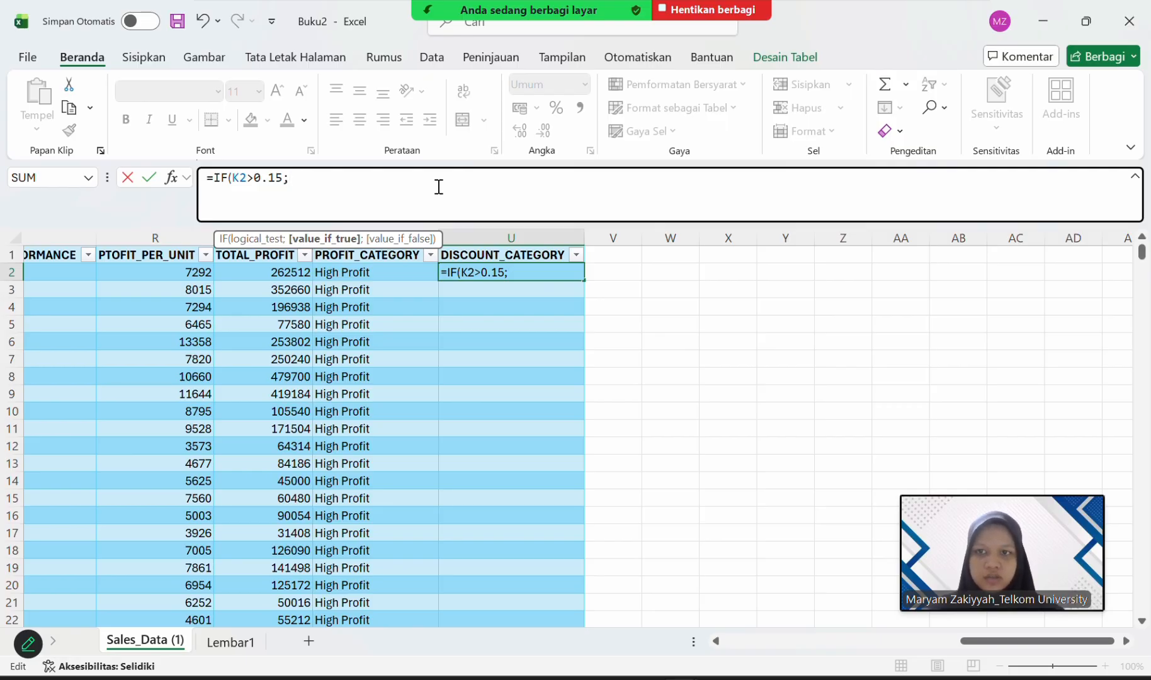
pyautogui.press('BackSpace')
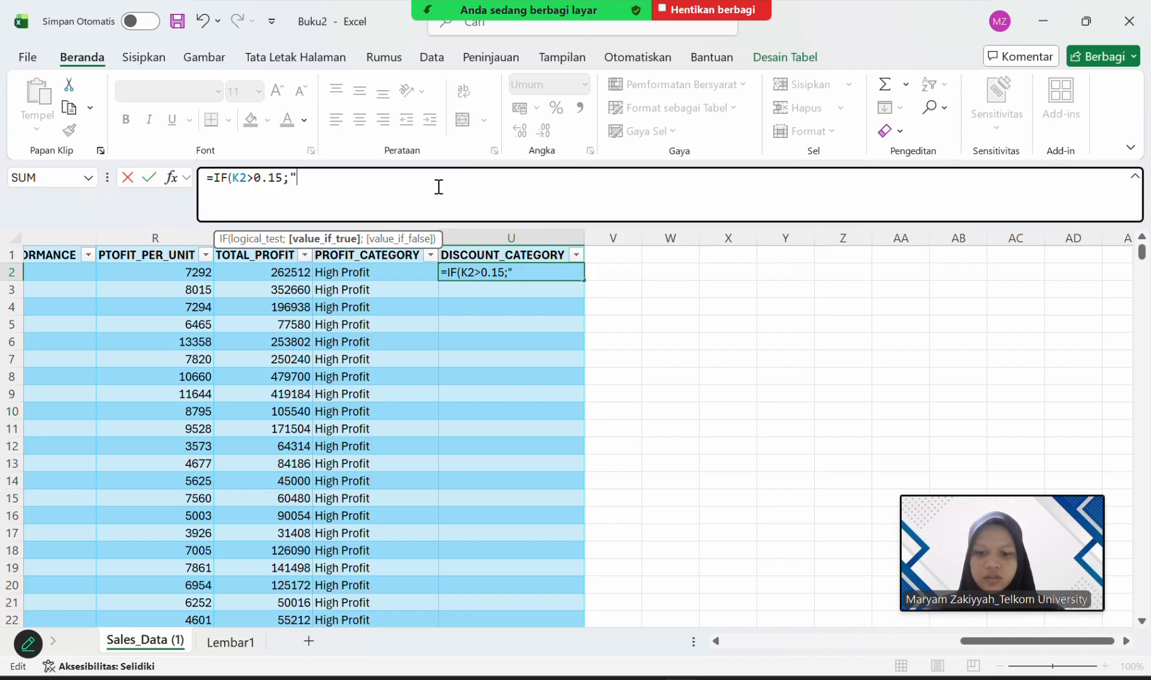
pyautogui.write('HO')
pyautogui.press('BackSpace')
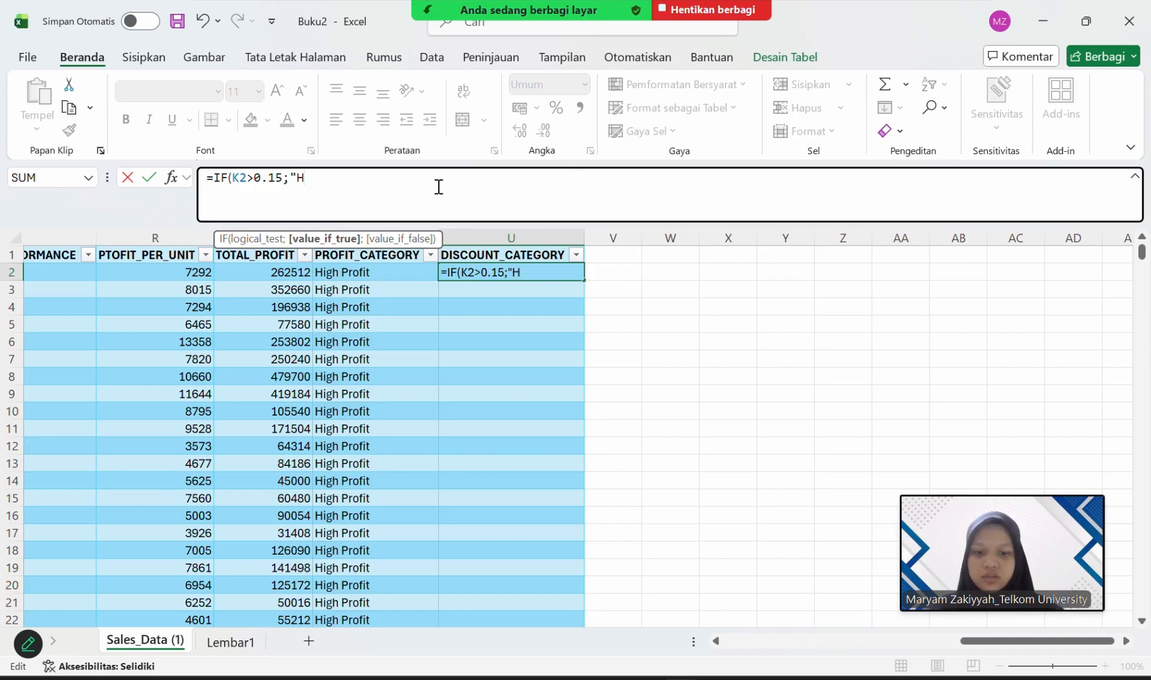
pyautogui.write('IGH')
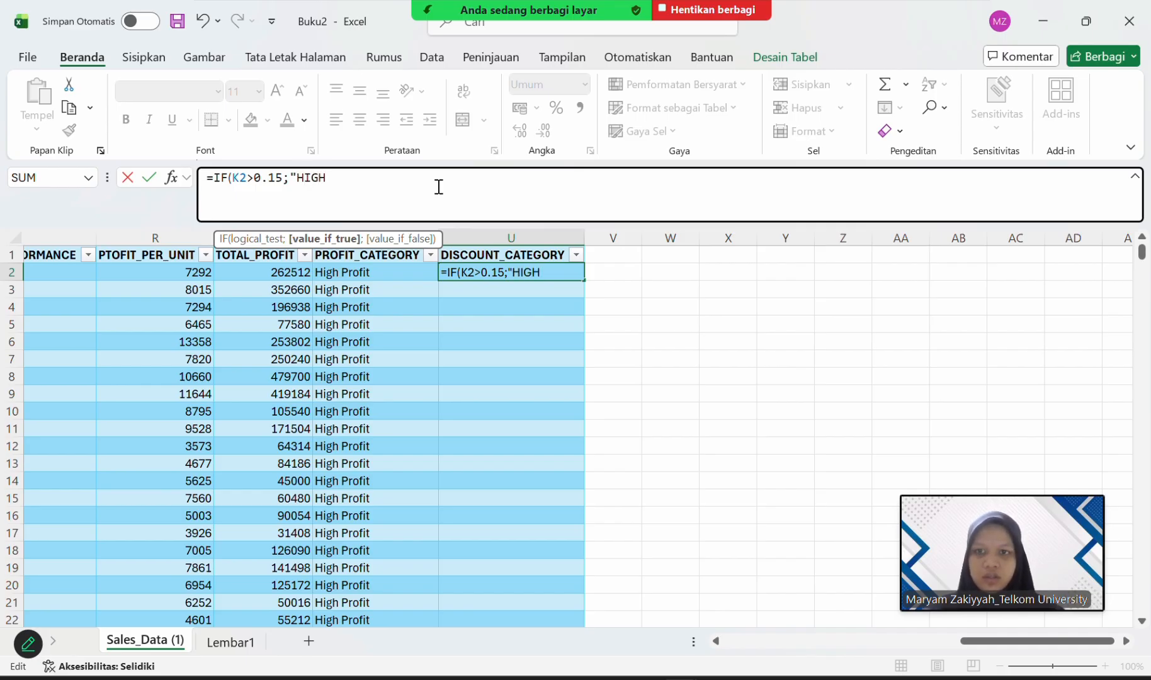
pyautogui.press('BackSpace')
pyautogui.press('BackSpace')
pyautogui.press('BackSpace')
pyautogui.write('i')
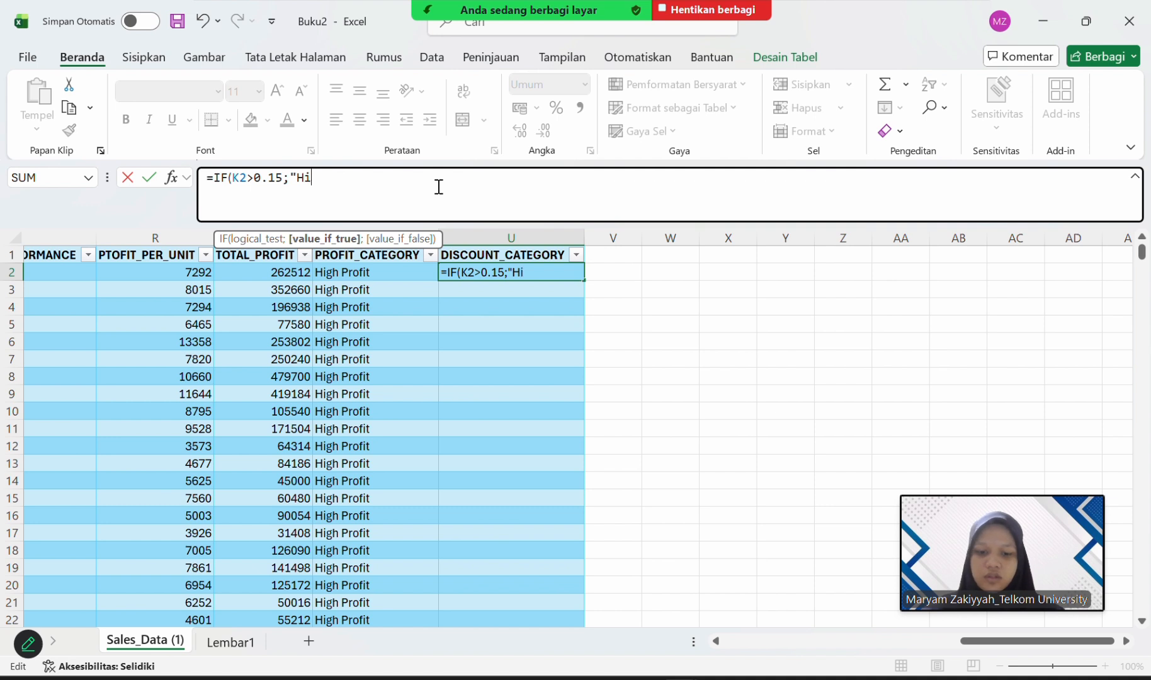
pyautogui.write('gh d')
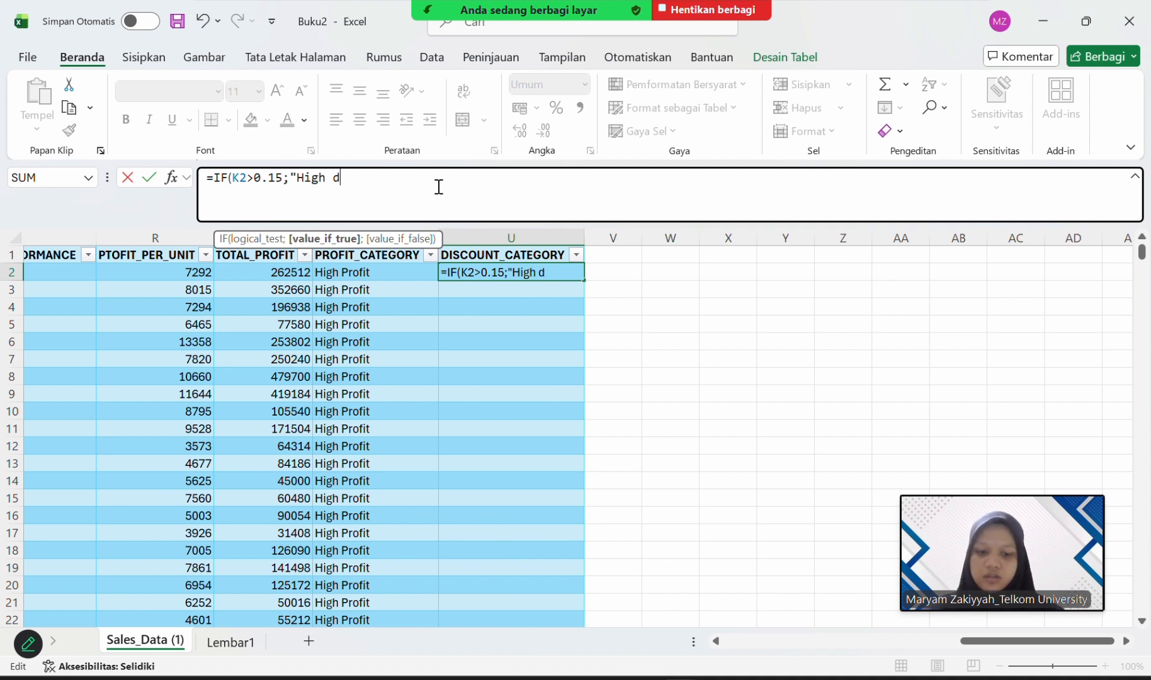
pyautogui.press('BackSpace')
pyautogui.write('Discount')
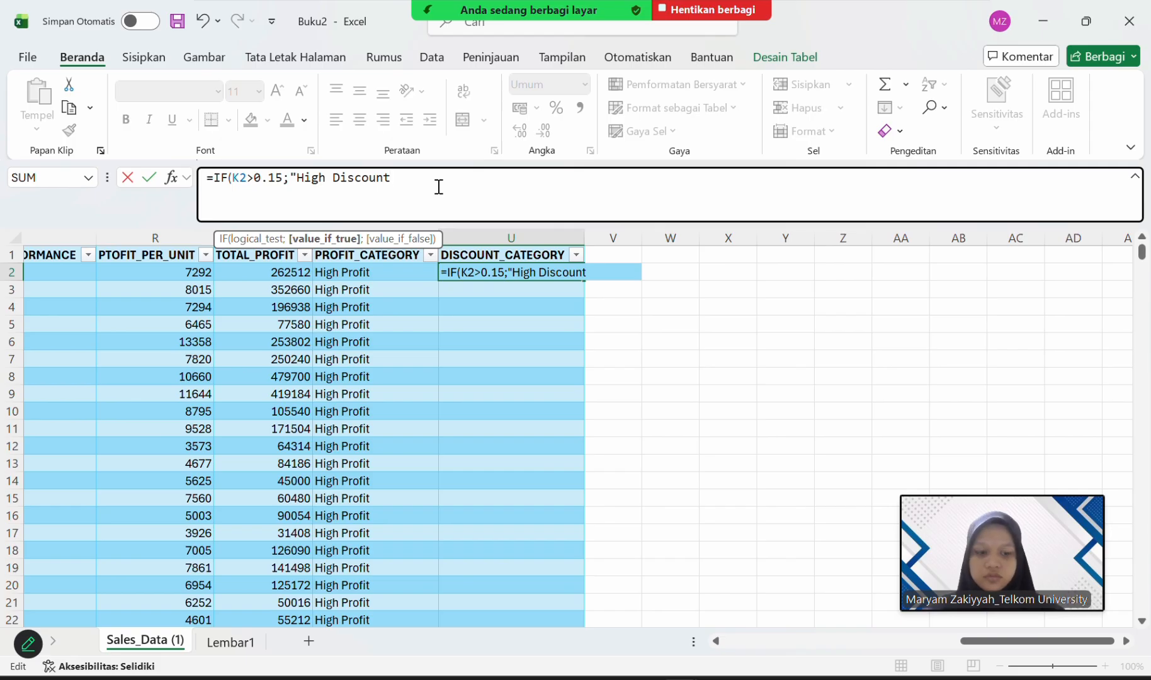
pyautogui.write('"')
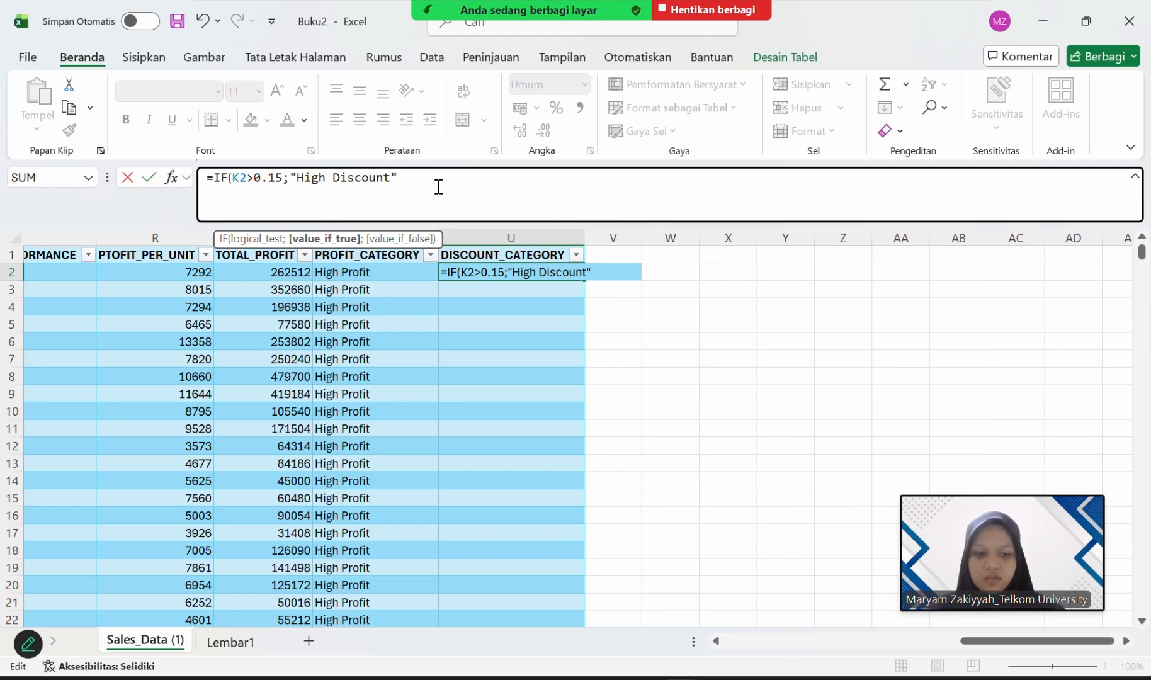
pyautogui.write('; if')
# Nest a second IF function as the value if false of the first IF in the U2 formula.
pyautogui.press('BackSpace')
pyautogui.press('BackSpace')
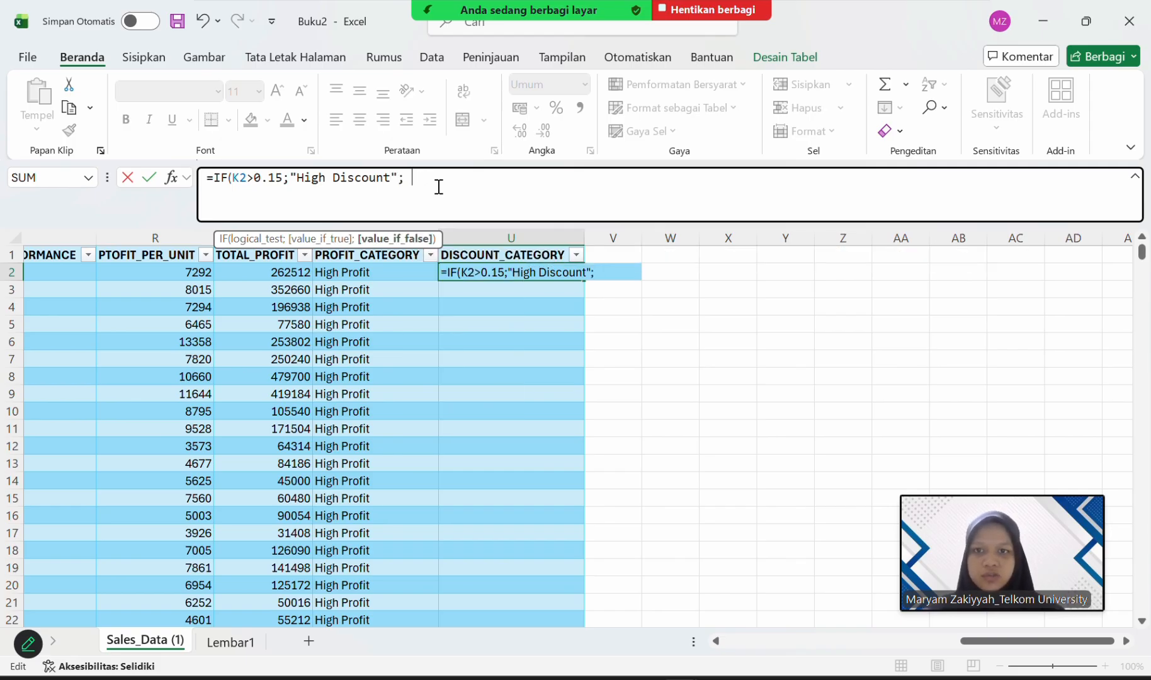
pyautogui.write('if')
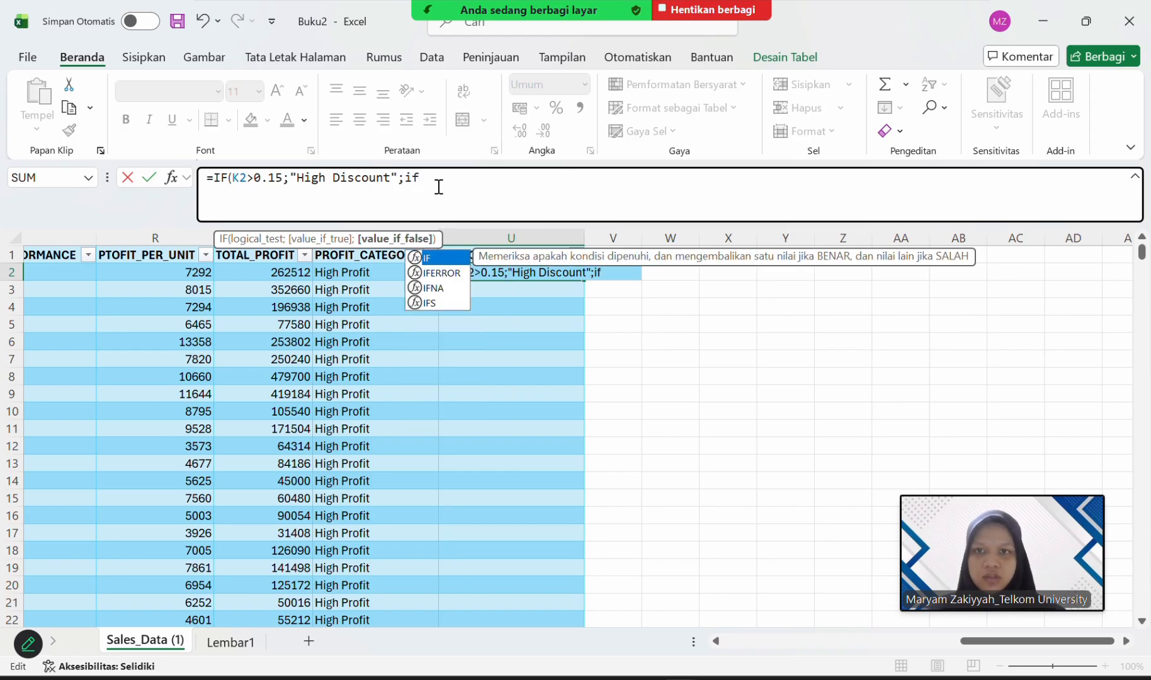
pyautogui.doubleClick(444, 258)
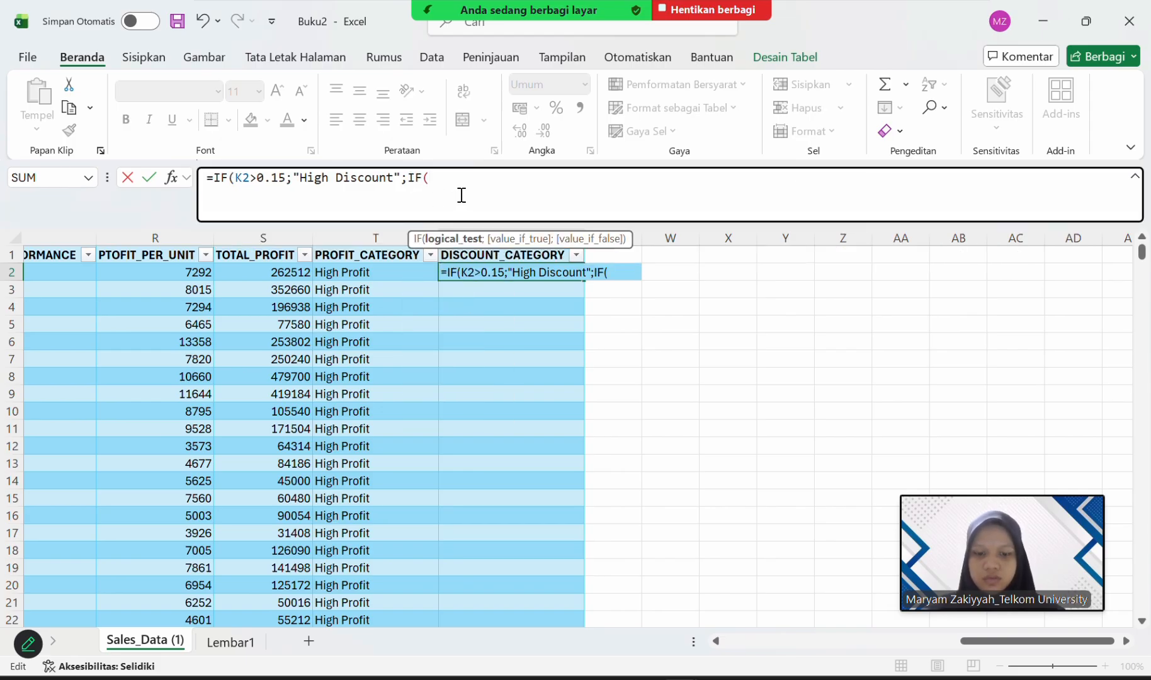
# Enter K2>0.05 as the logical test of the second IF function in the U2 formula.
pyautogui.write('k2')
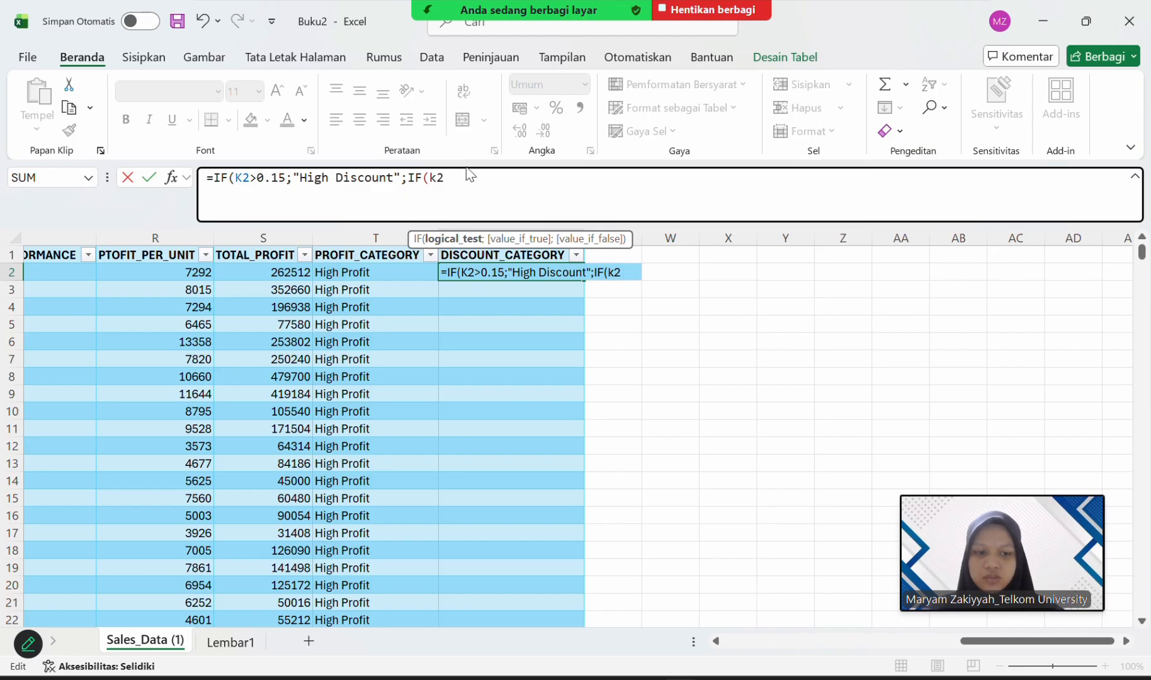
pyautogui.press('BackSpace')
pyautogui.press('BackSpace')
pyautogui.write('K')
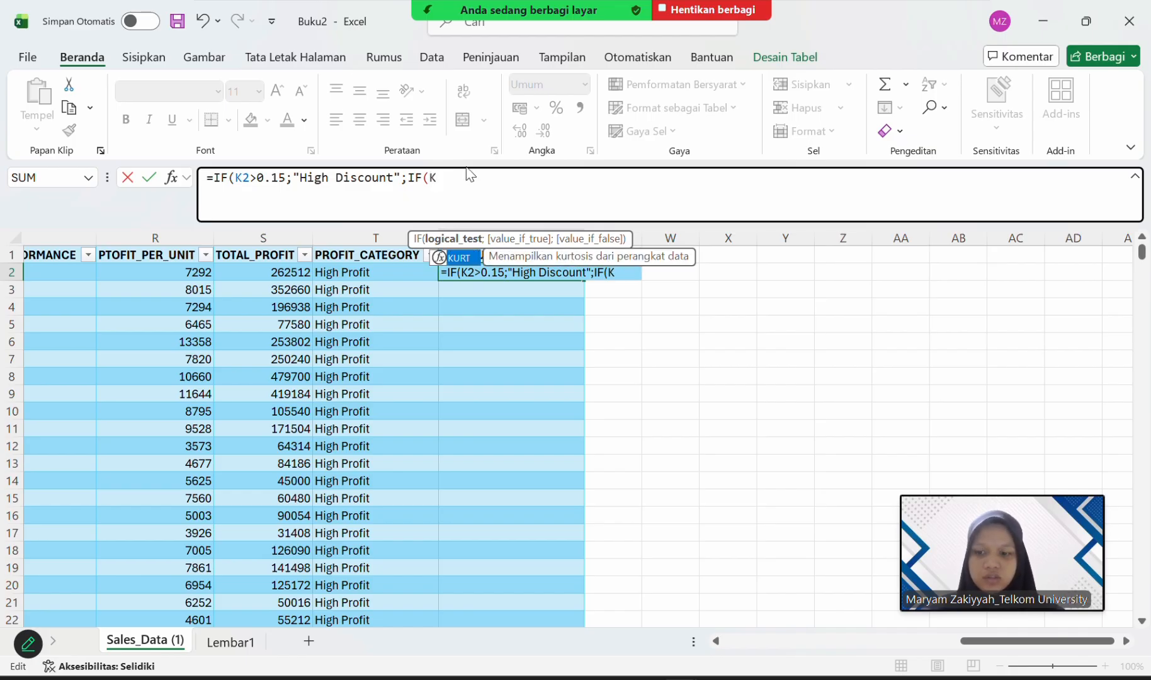
pyautogui.write('2')
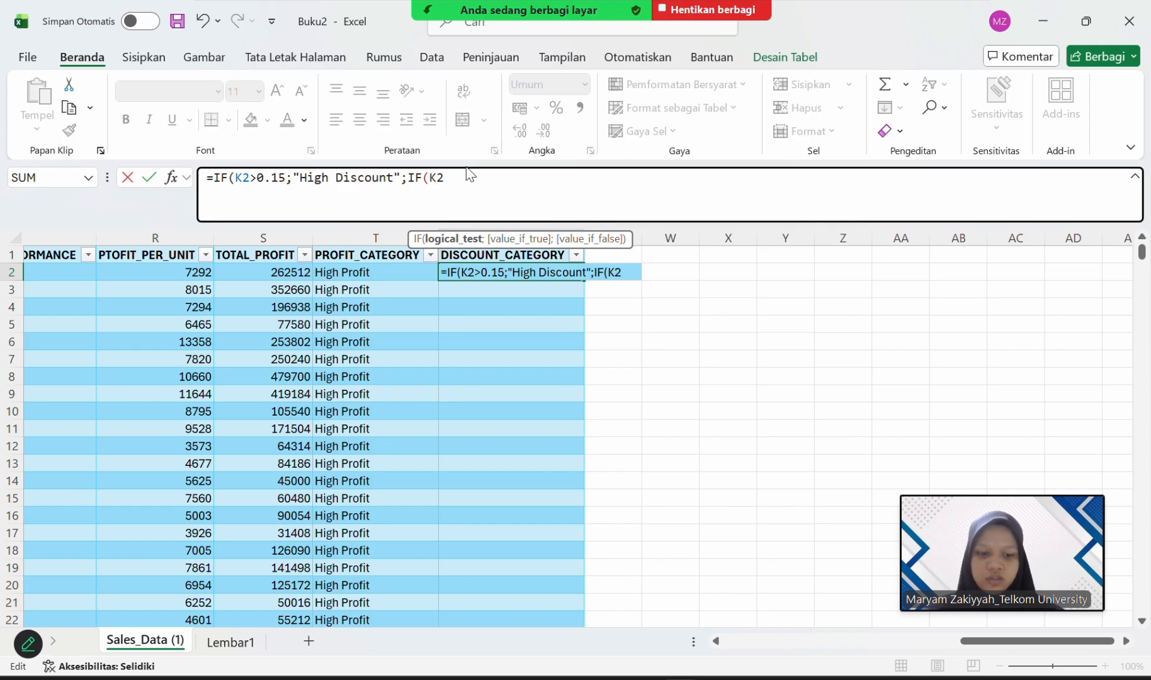
pyautogui.write('>')
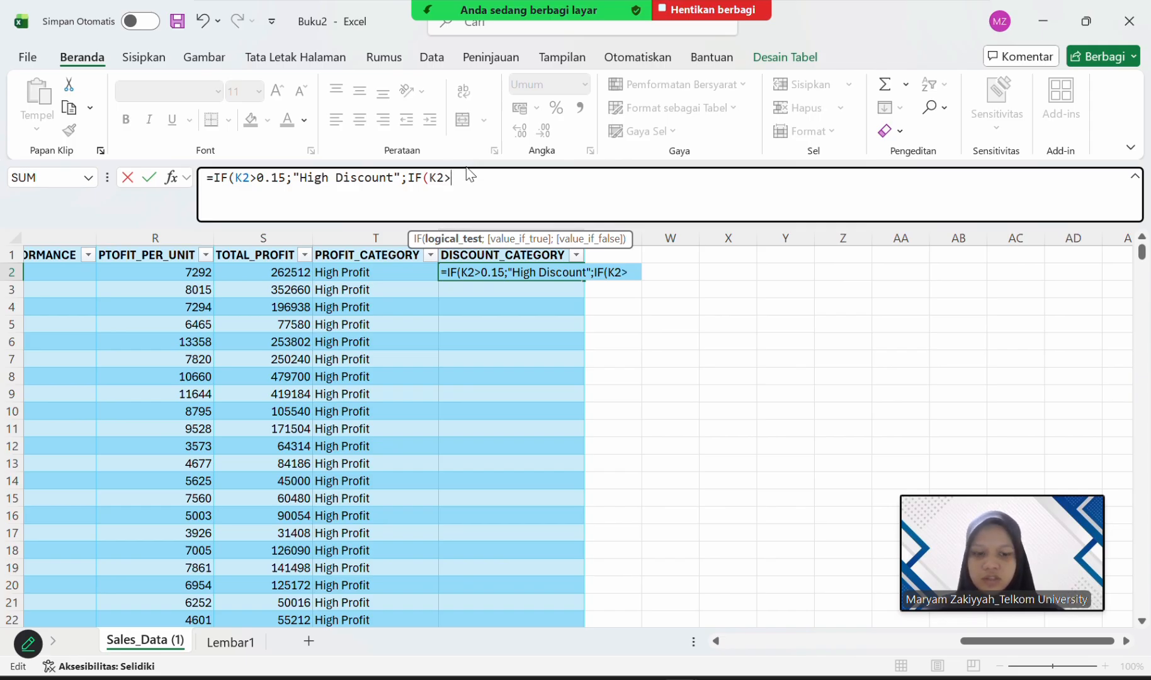
pyautogui.write('0.0')
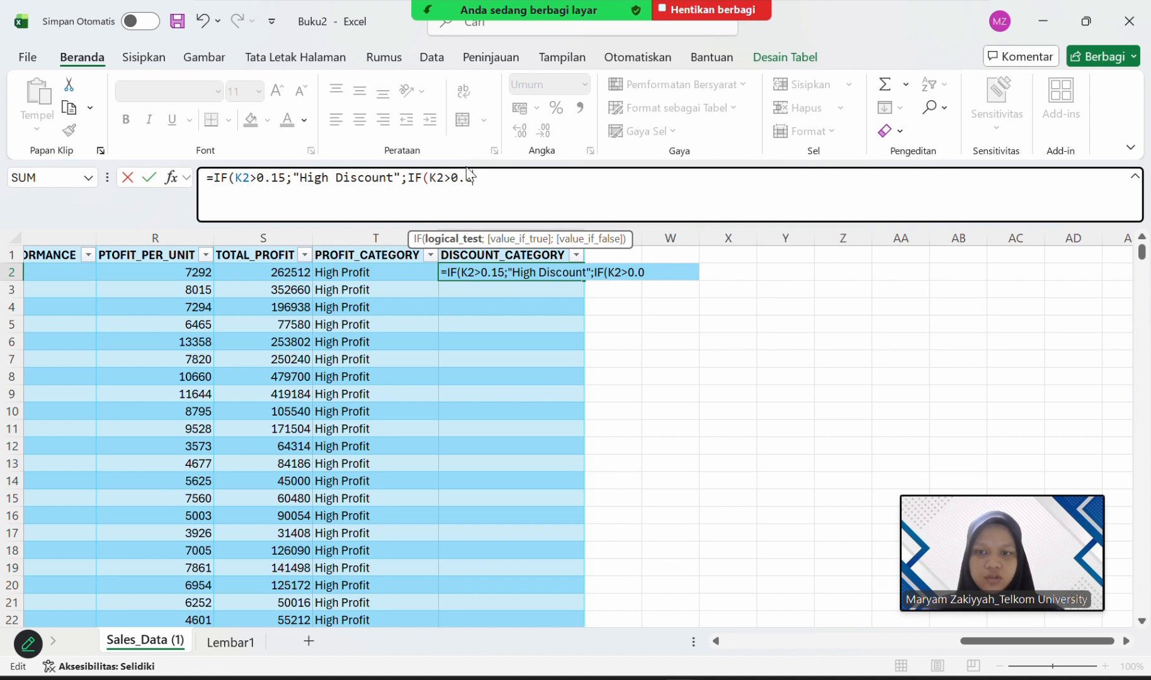
pyautogui.write('5')
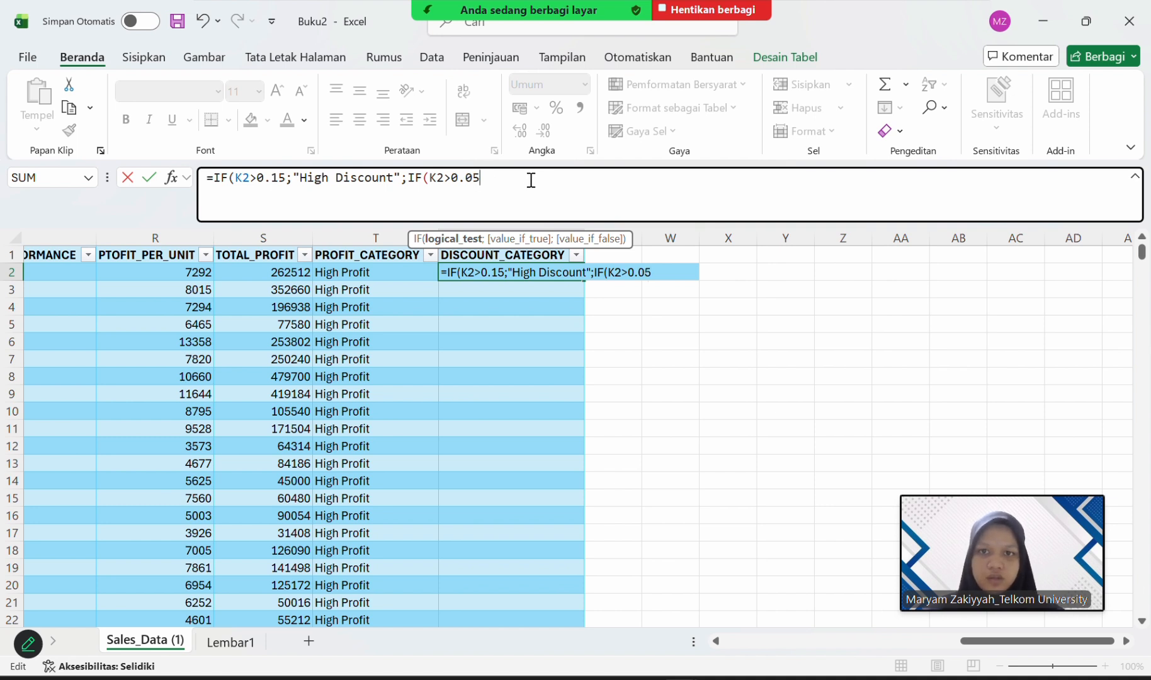
pyautogui.write(';')
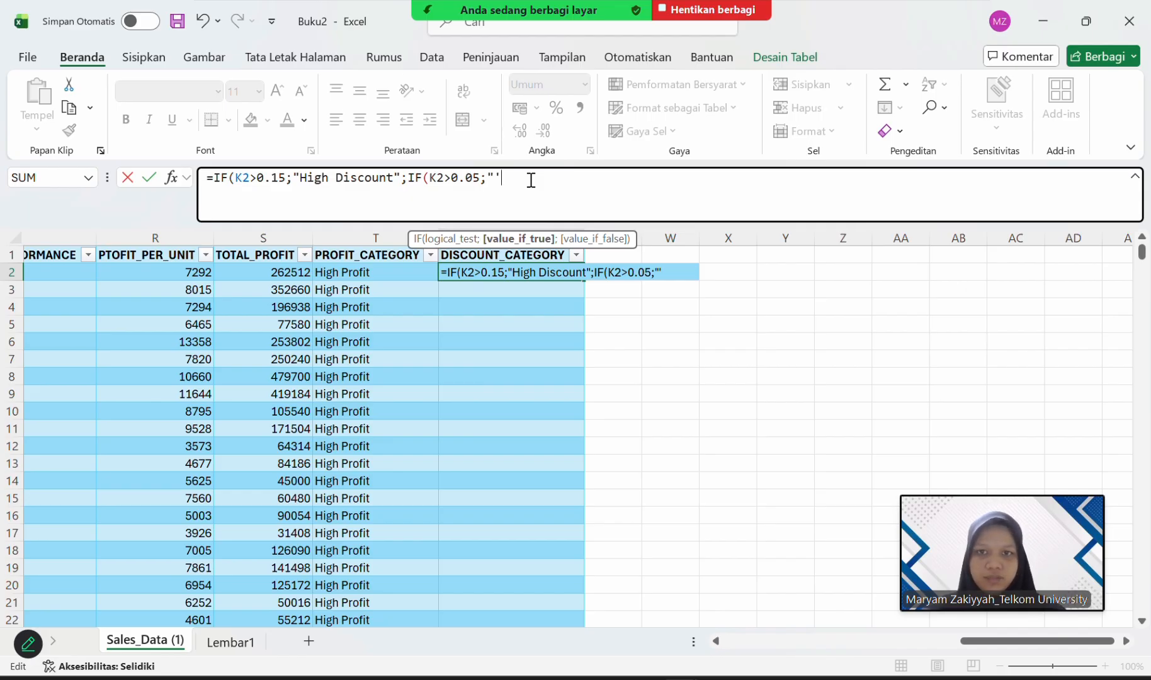
pyautogui.write('"Med')
# Enter "Medium Discount" as the value if true of the second IF function in U2.
pyautogui.press('BackSpace')
pyautogui.press('BackSpace')
pyautogui.press('BackSpace')
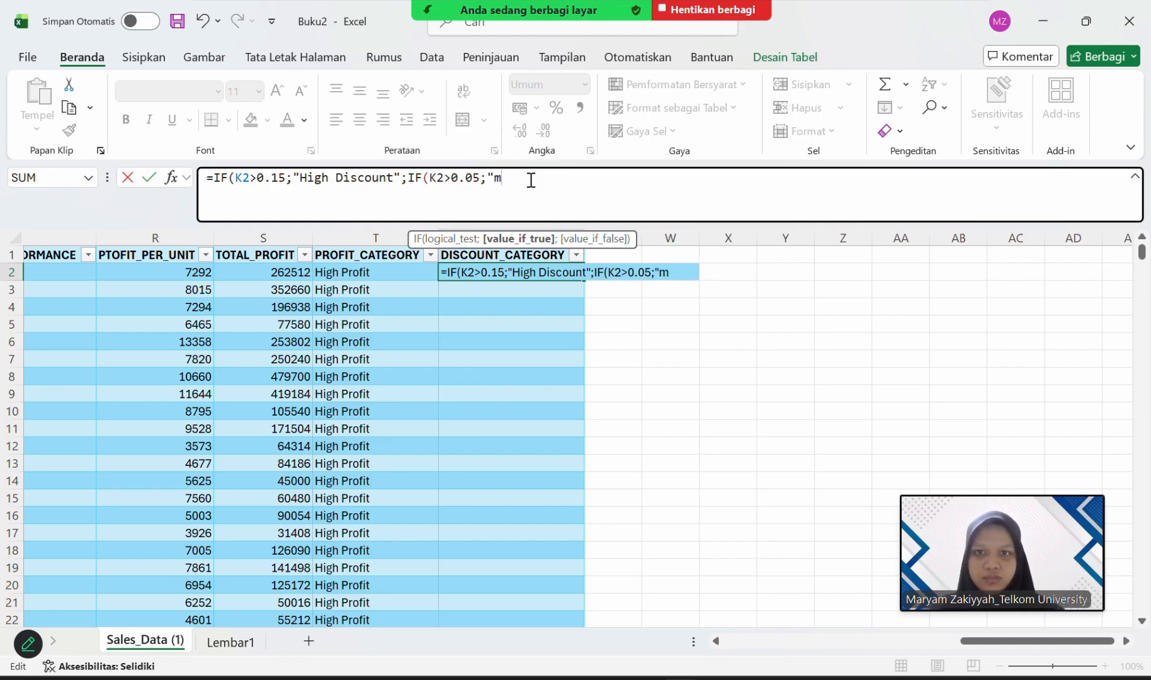
pyautogui.write('Medium')
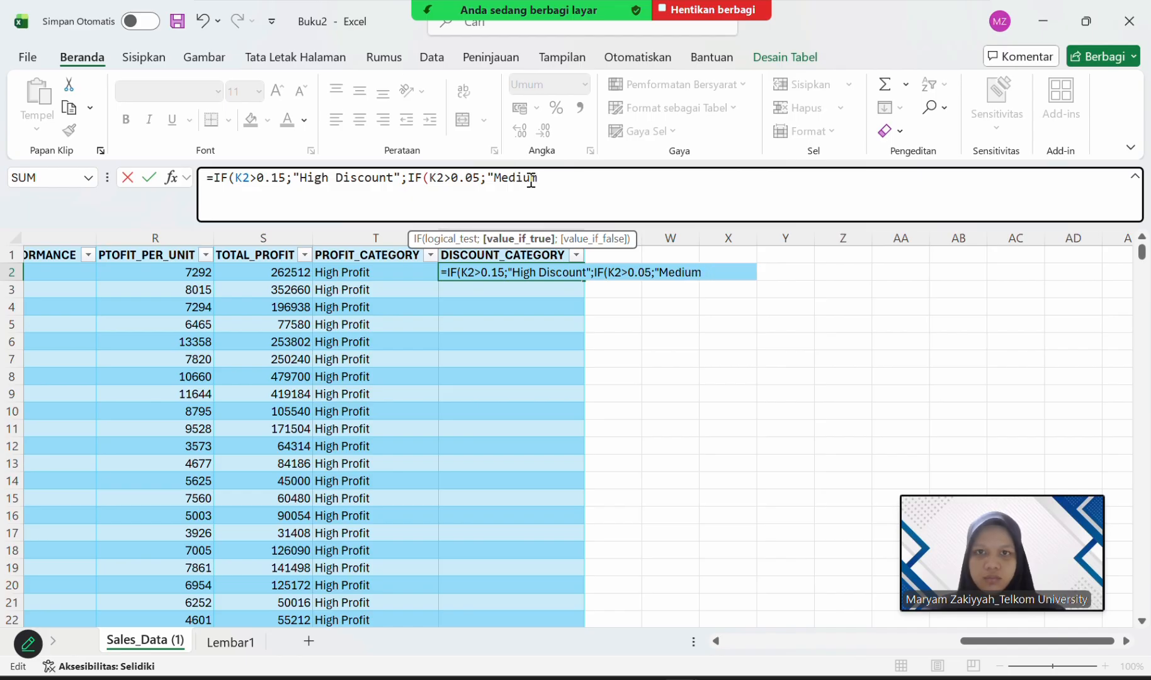
pyautogui.write(' Discount')
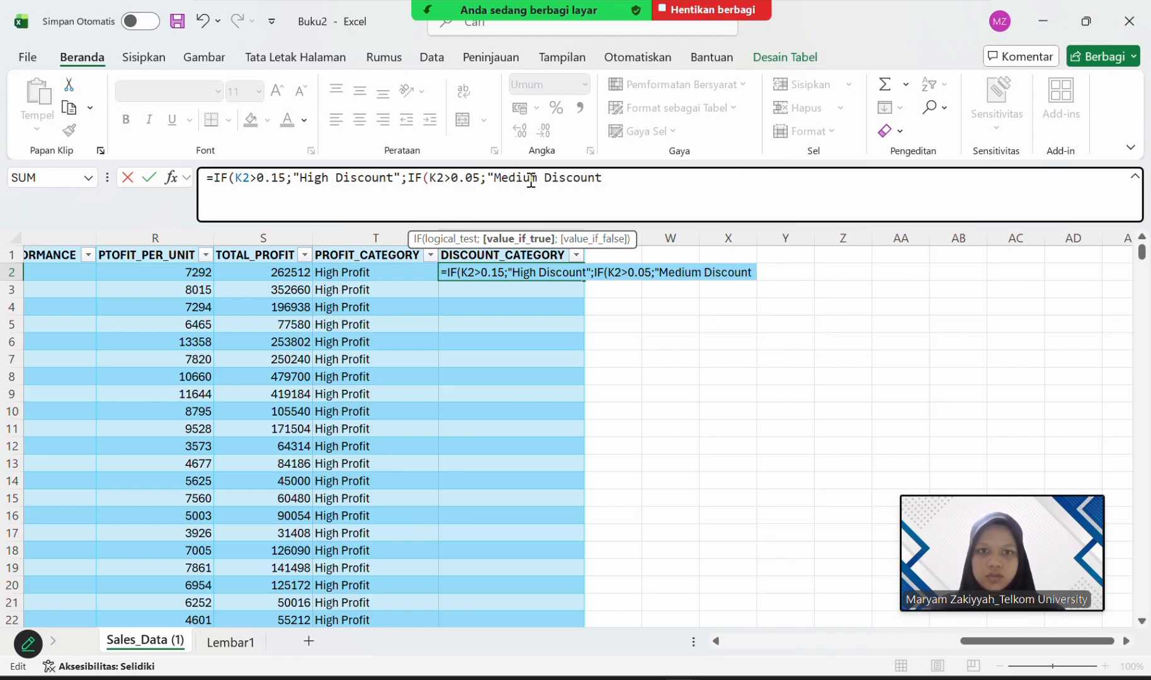
pyautogui.write('"')
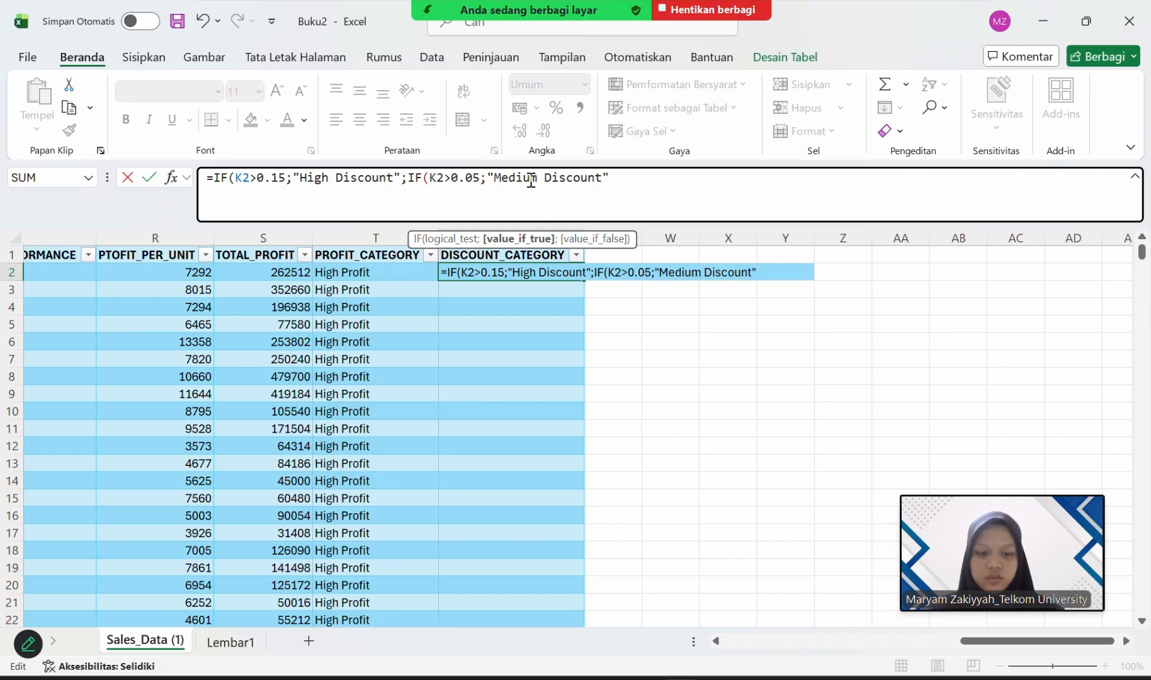
pyautogui.write(';')
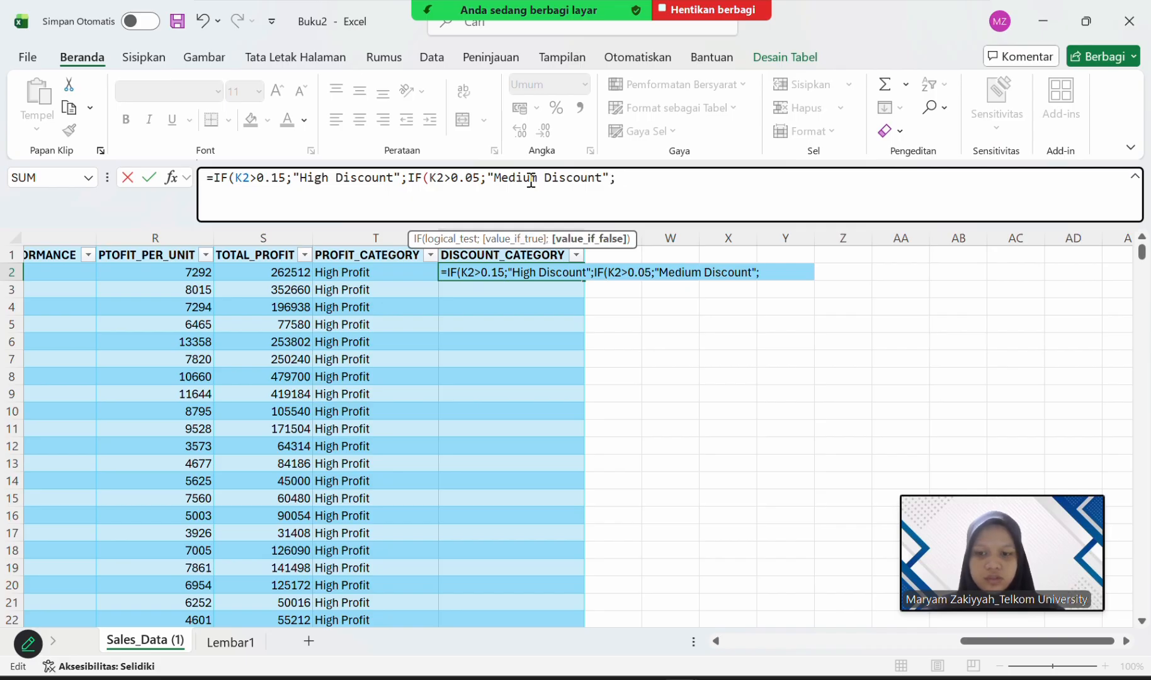
pyautogui.write('IF')
# Nest a third IF function as the value if false of the second IF in the U2 formula.
pyautogui.press('BackSpace')
pyautogui.press('BackSpace')
pyautogui.write('if')
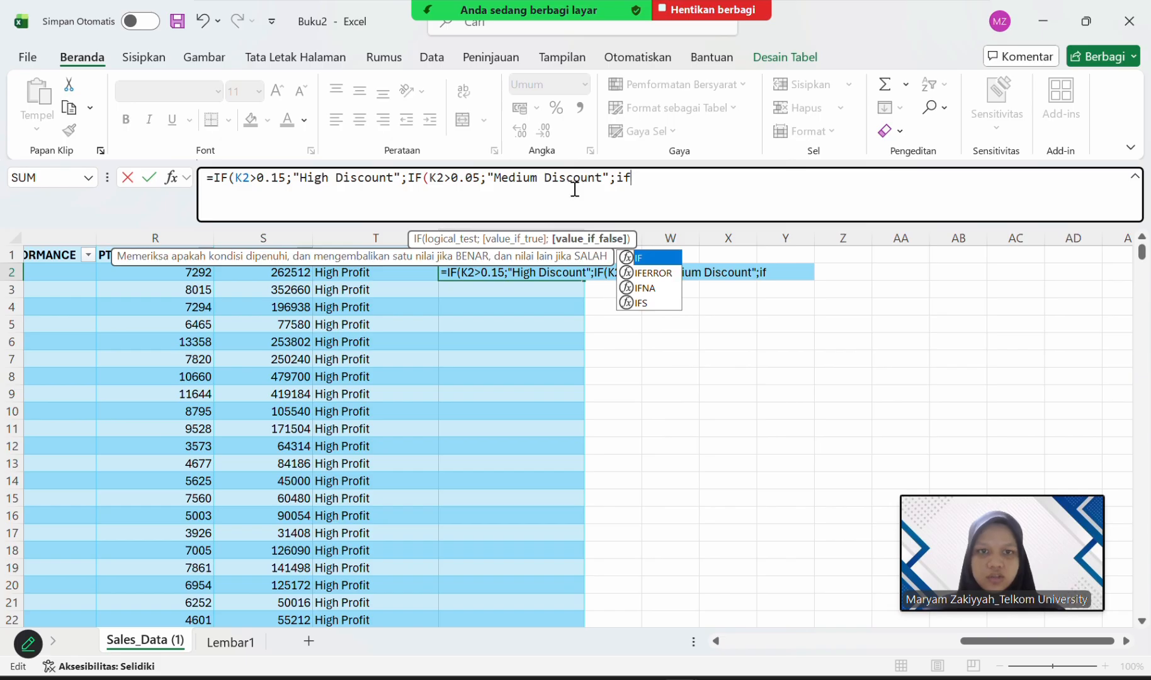
pyautogui.doubleClick(633, 259)
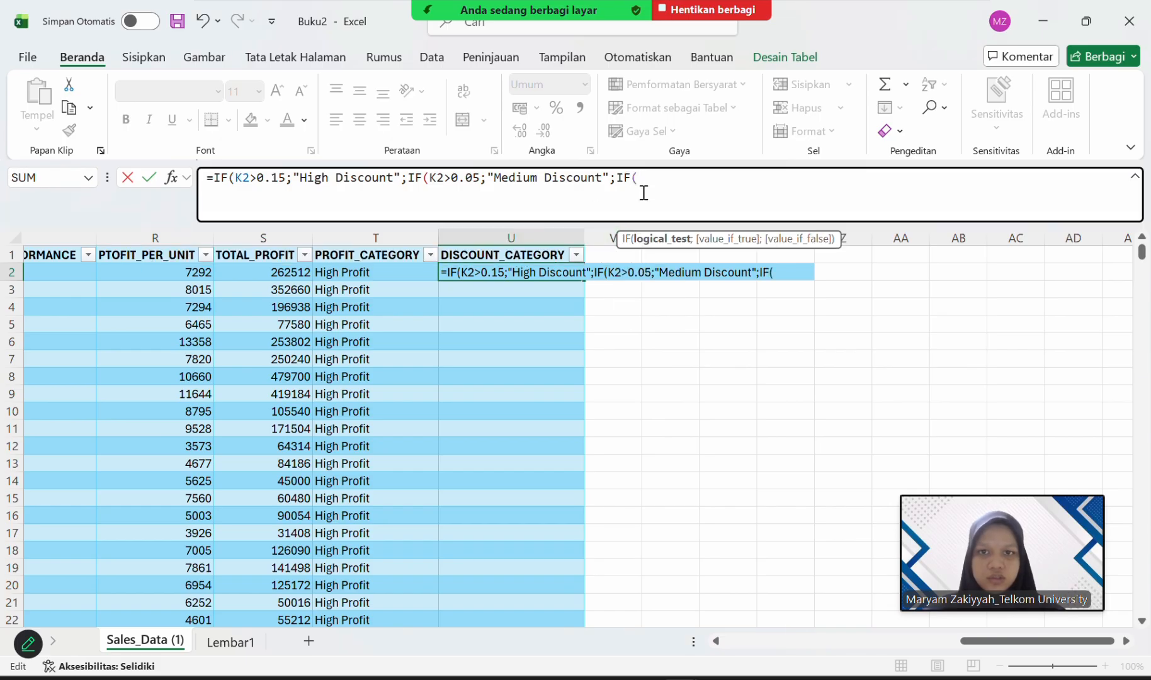
# Enter K2>0 as the logical test of the third IF function in the U2 formula.
pyautogui.write('K2')
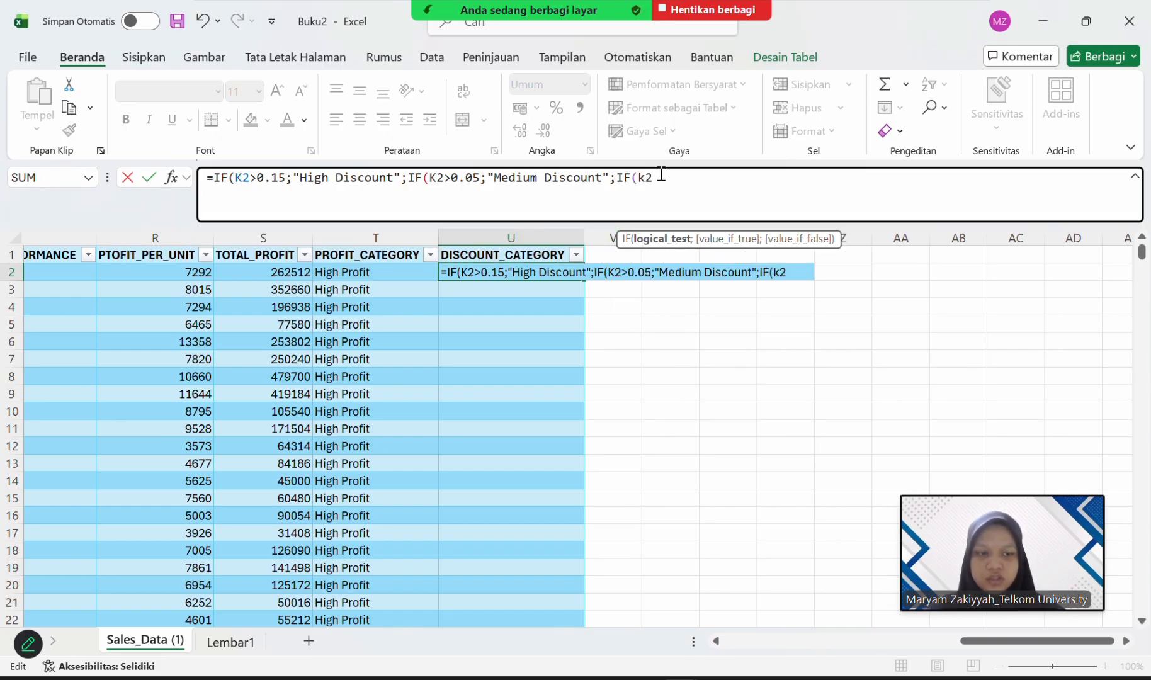
pyautogui.press('BackSpace')
pyautogui.press('BackSpace')
pyautogui.write('K2')
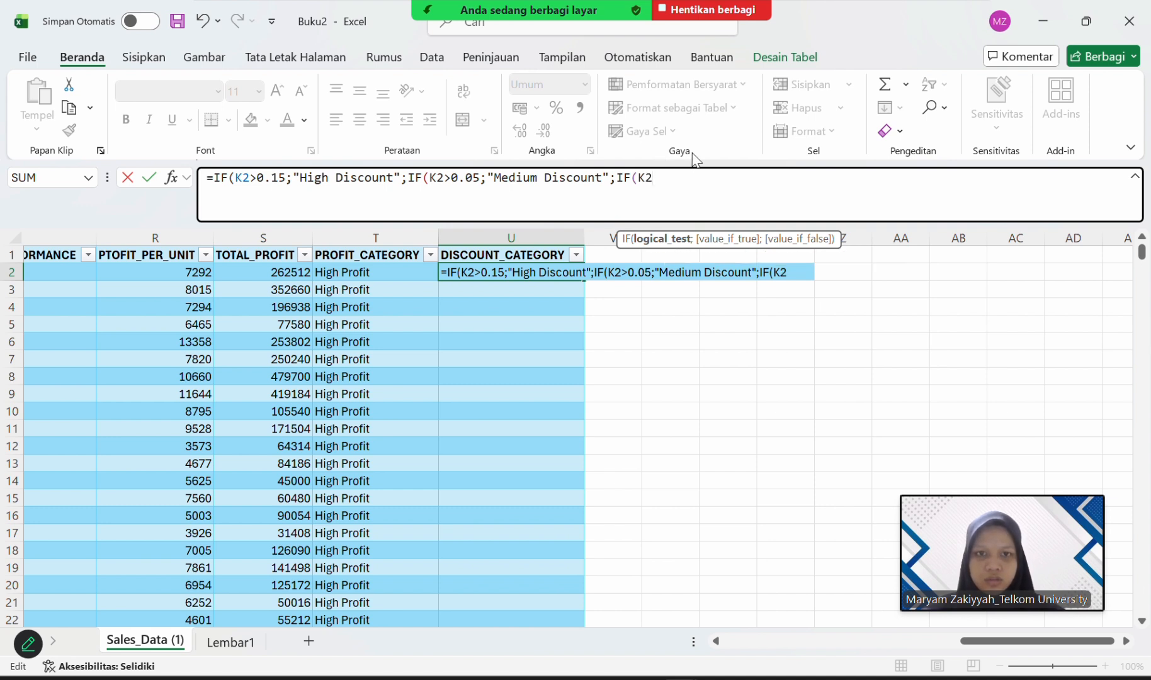
pyautogui.write('>')
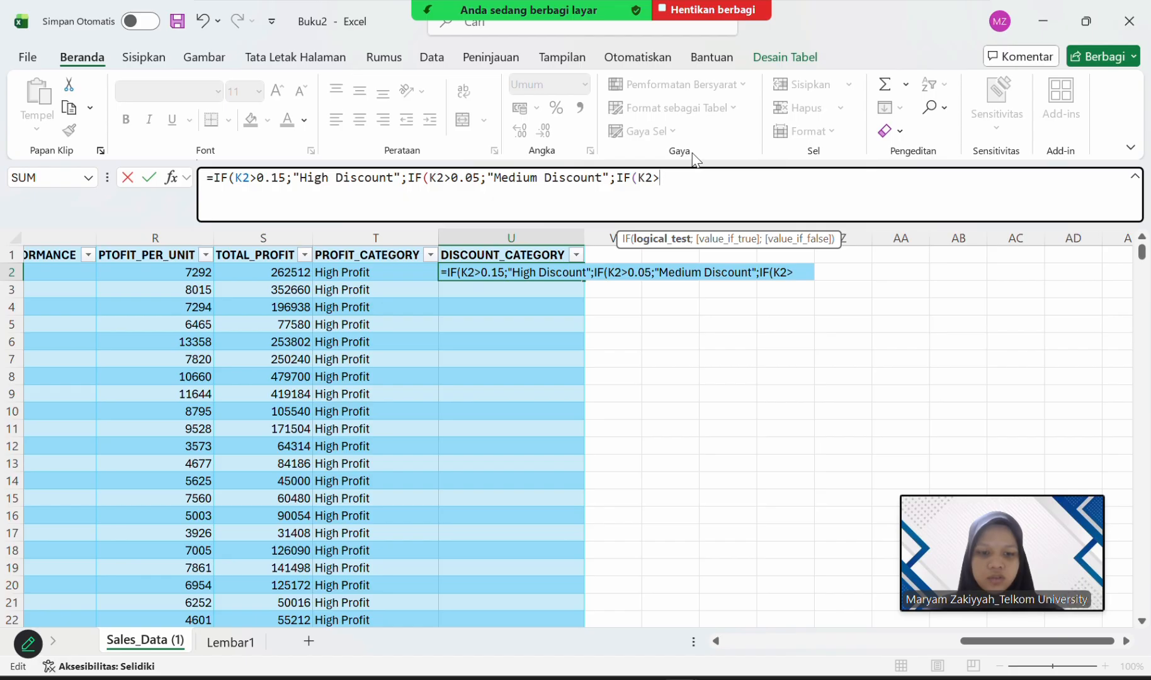
pyautogui.write('0')
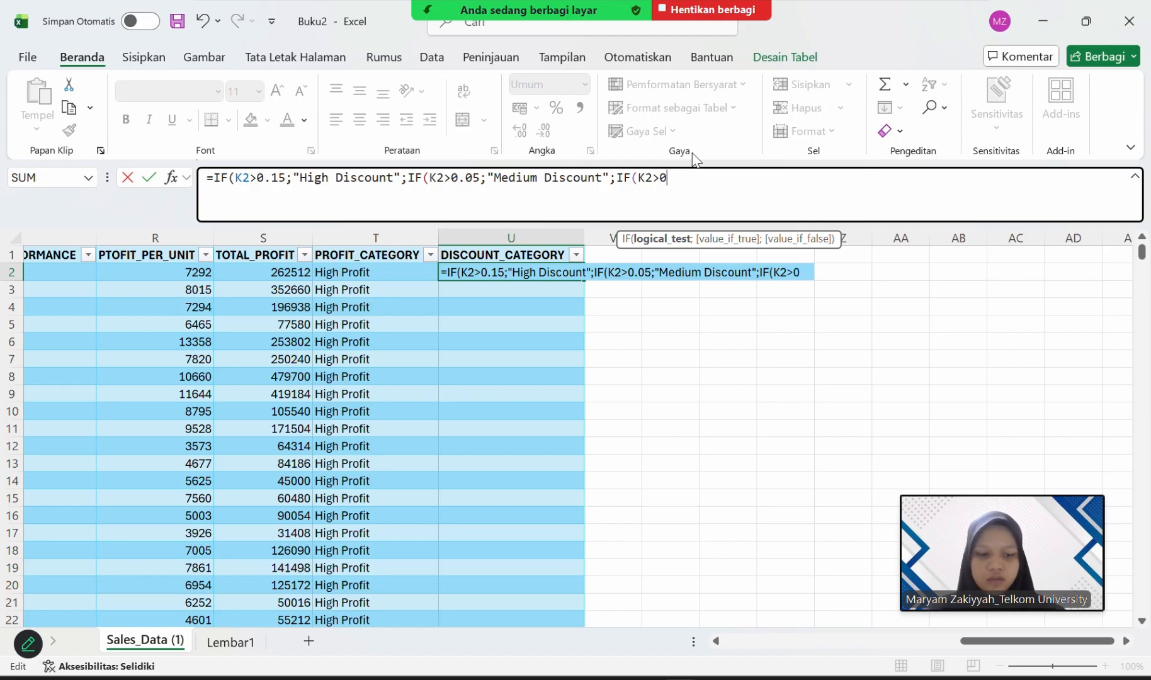
pyautogui.write(';')
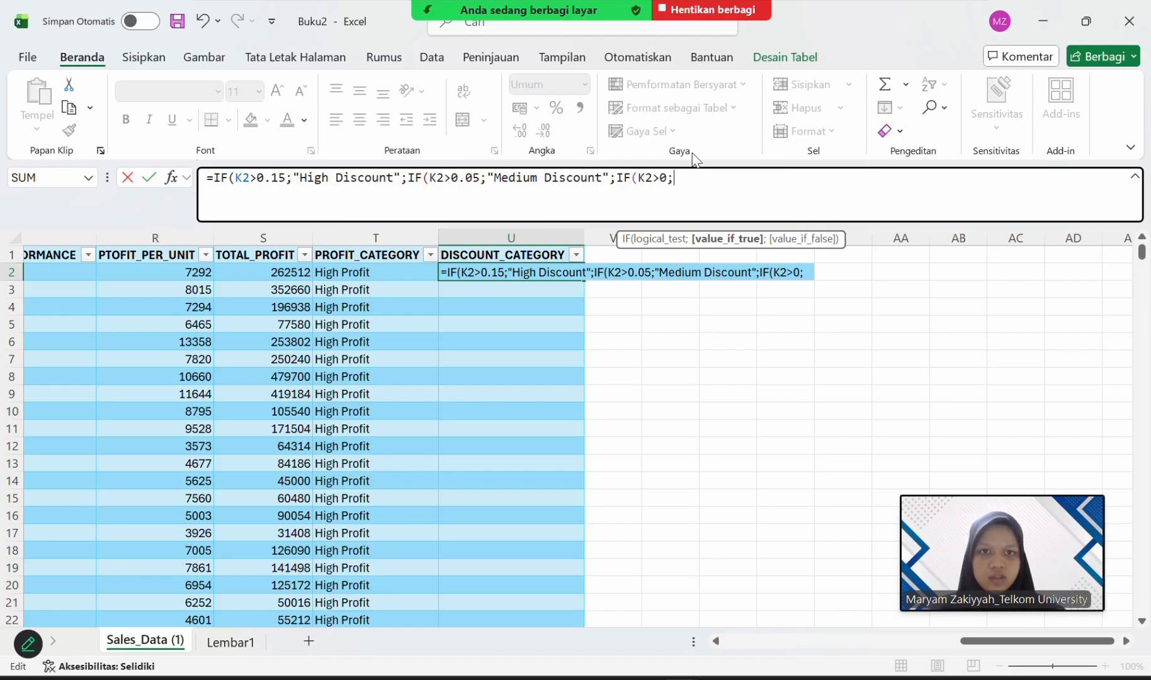
pyautogui.write('"lo')
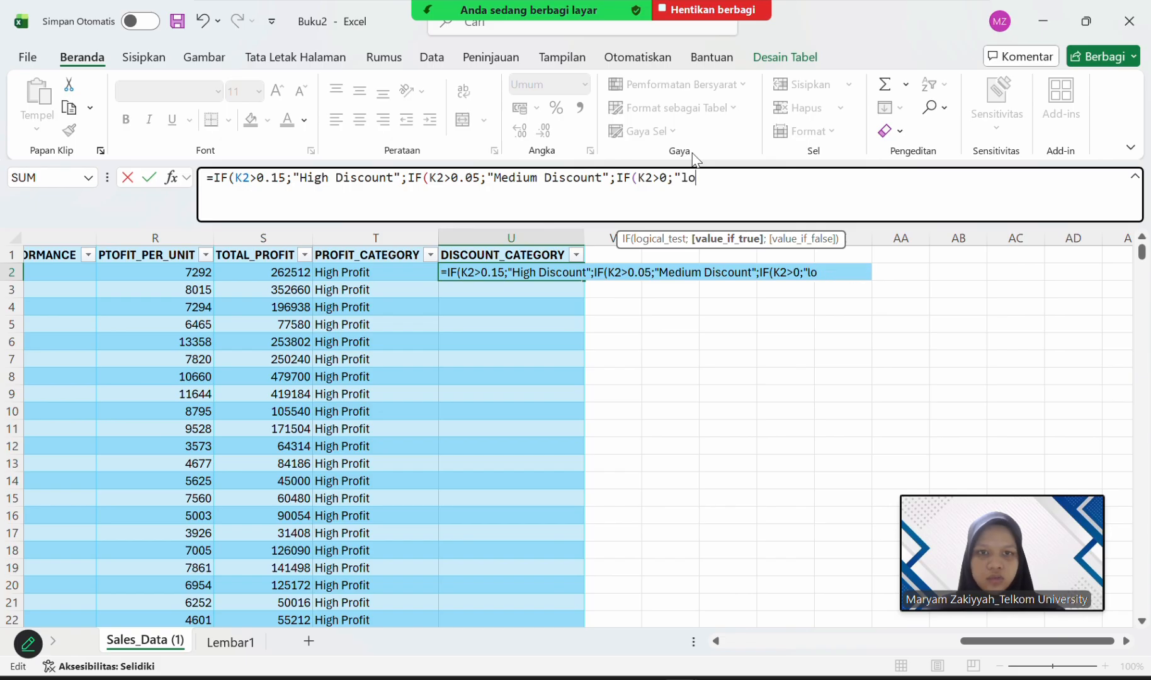
pyautogui.write('Lo')
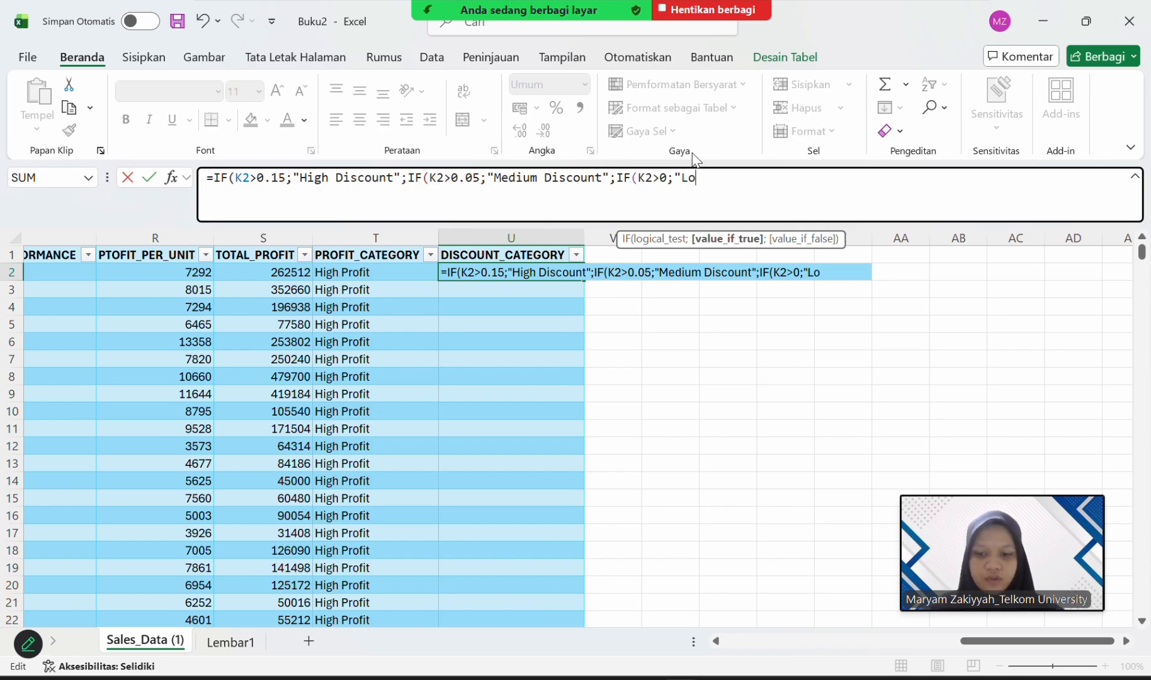
pyautogui.write('w Discount')
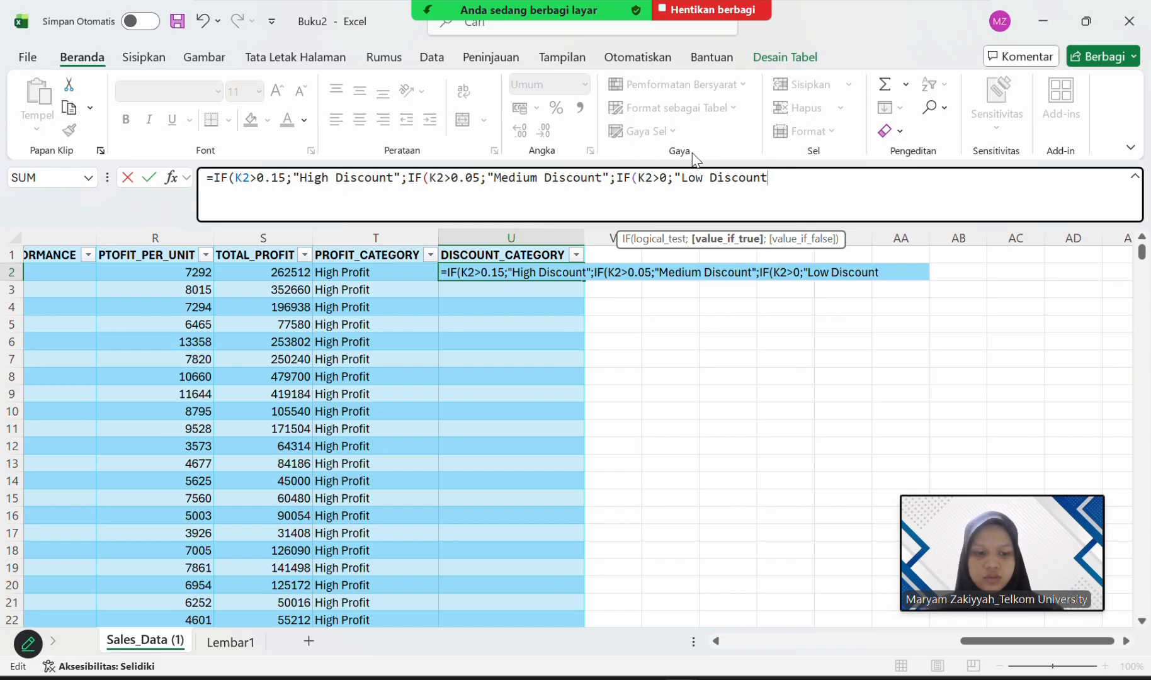
# Enter "Low Discount" as the value if true of the third IF function in the U2 formula.
pyautogui.press('BackSpace')
pyautogui.press('BackSpace')
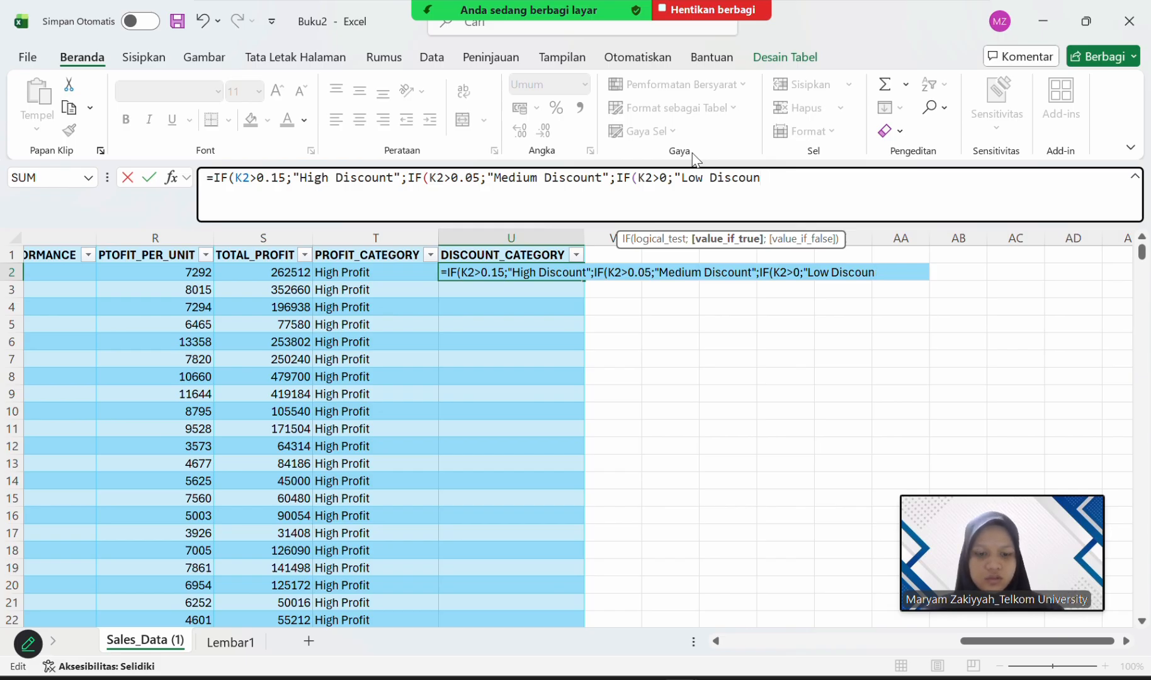
pyautogui.write('t";')
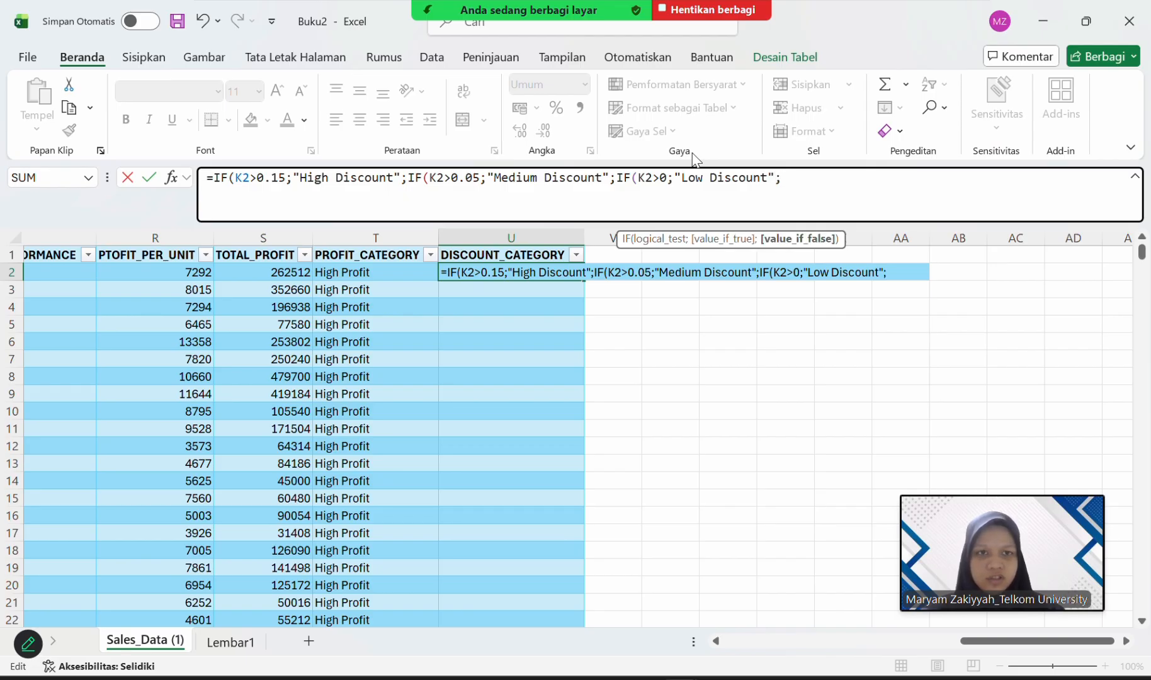
# Enter "No Discount" as the value if false of the third IF function in U2 and try to commit the formula.
pyautogui.click(664, 182)
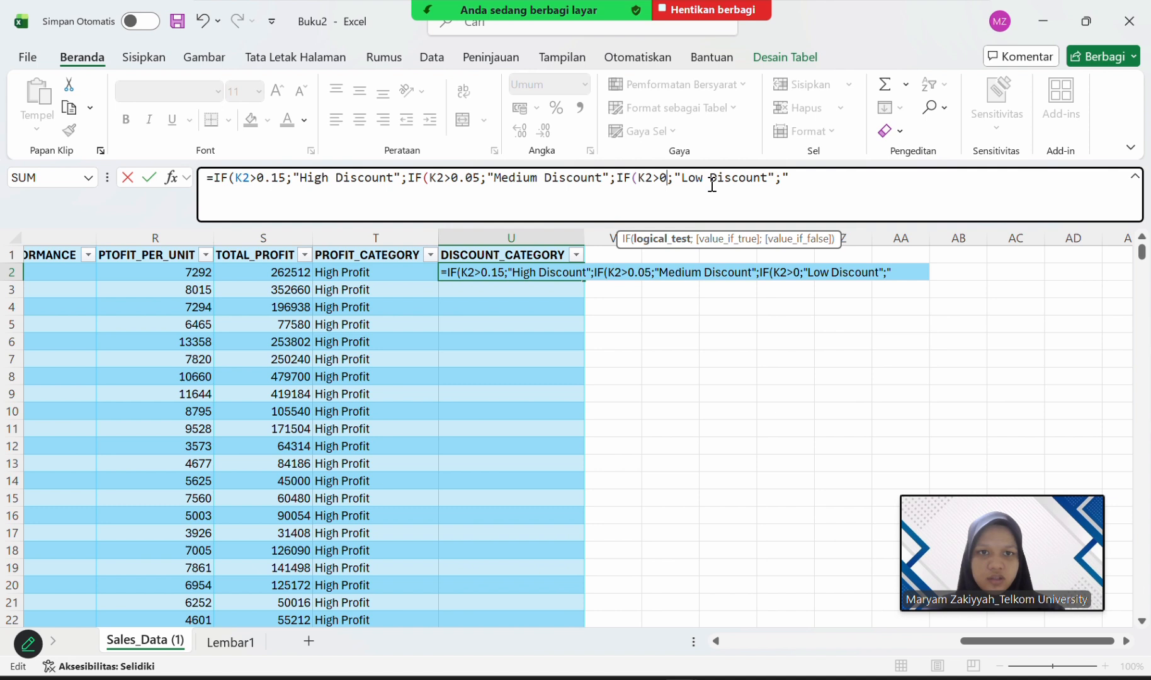
pyautogui.click(794, 183)
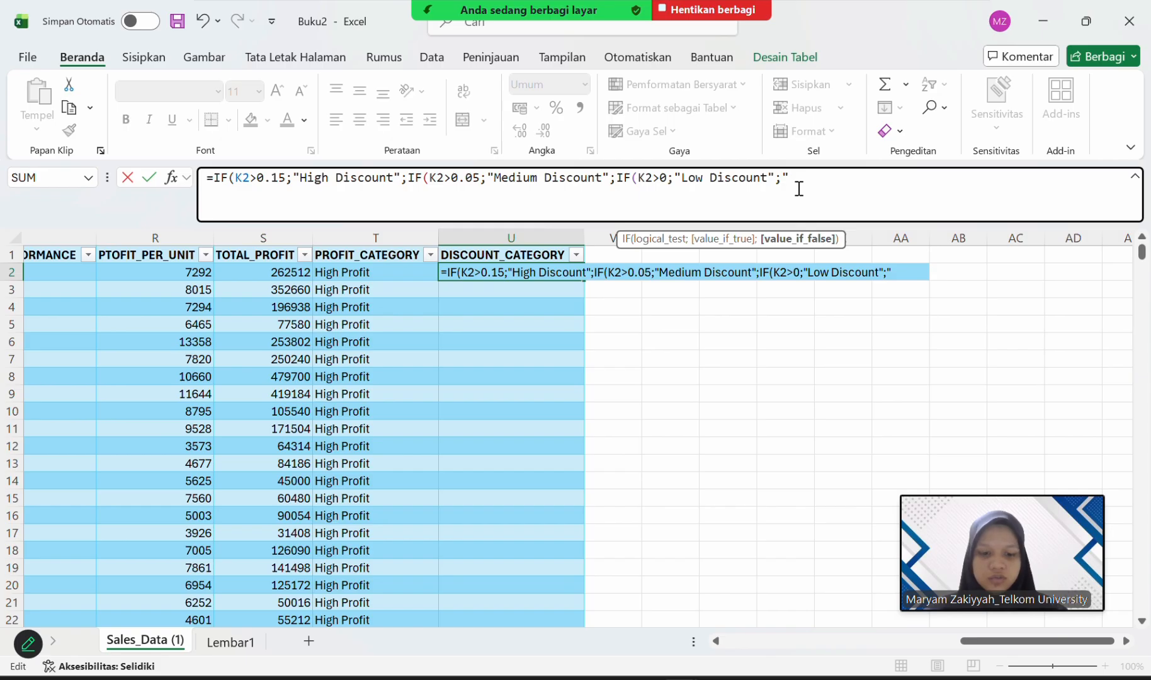
pyautogui.write('No')
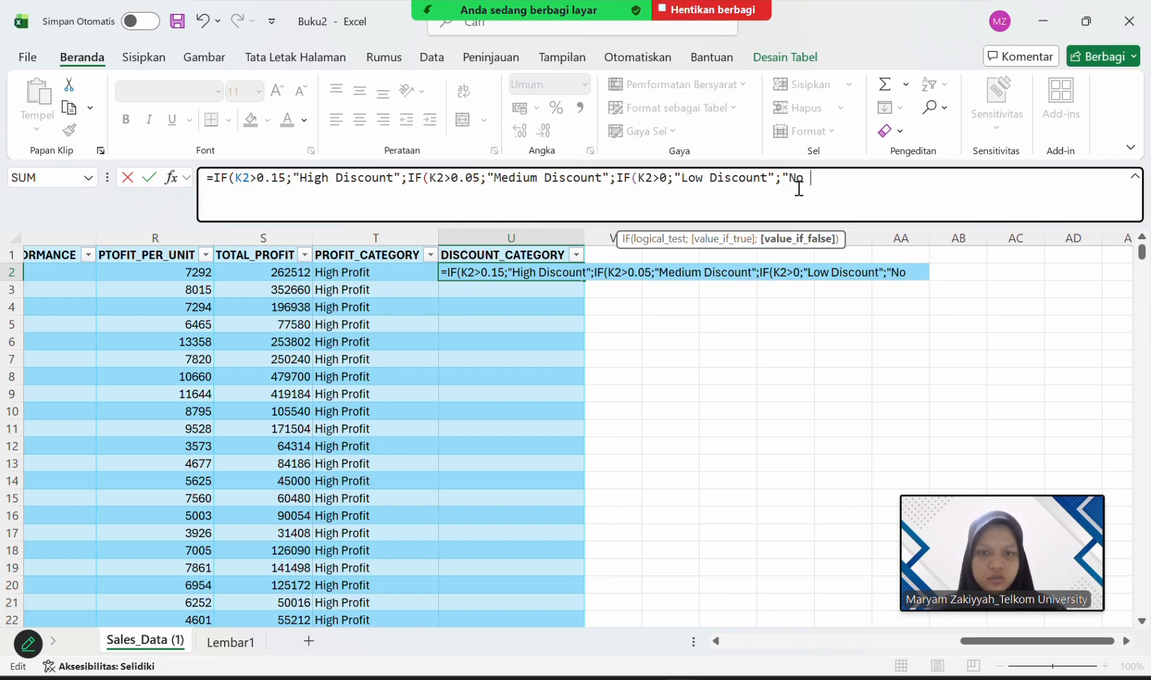
pyautogui.write('.do')
pyautogui.press('BackSpace')
pyautogui.write('i')
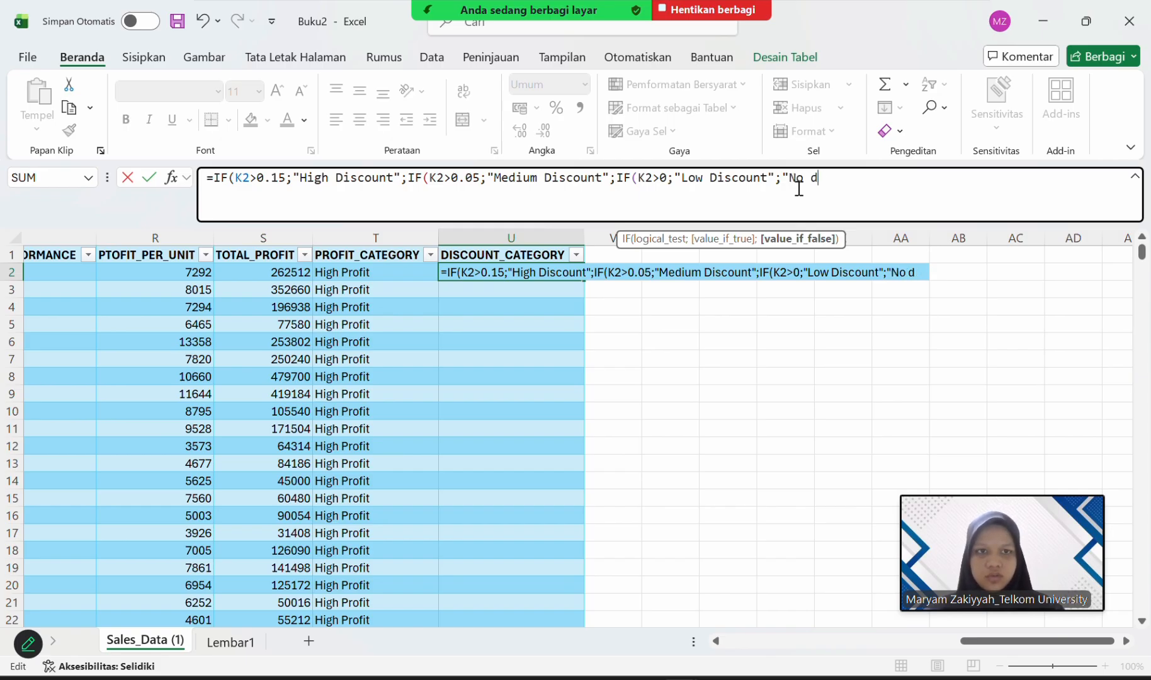
pyautogui.press('BackSpace')
pyautogui.write('Dic')
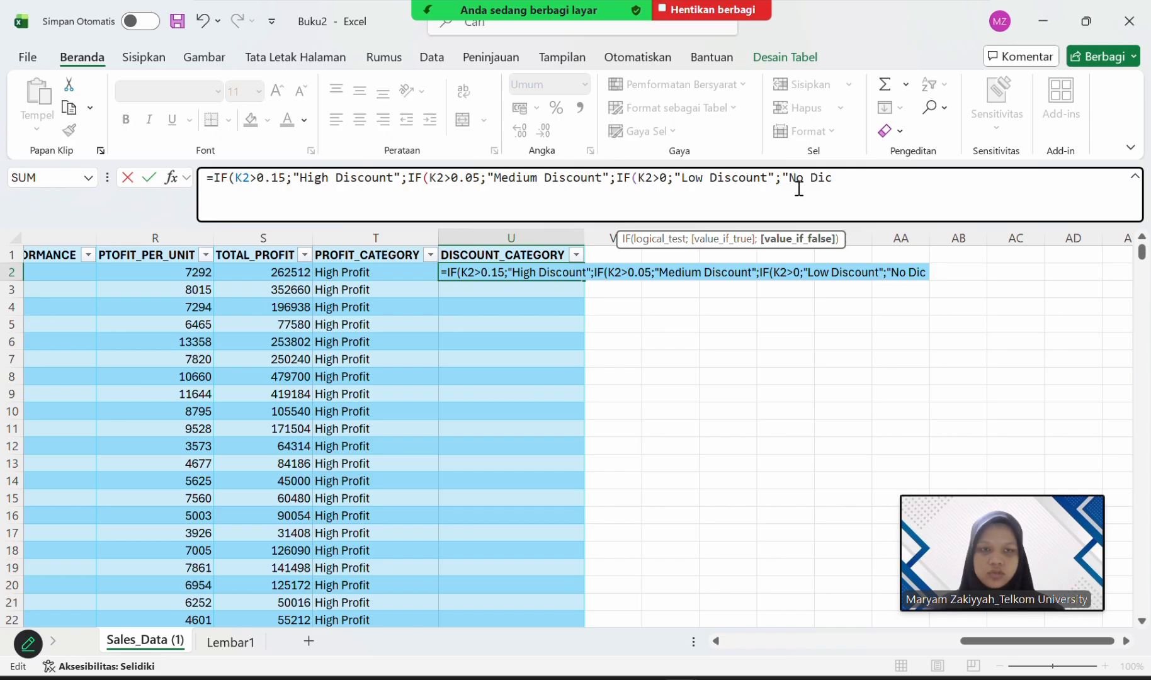
pyautogui.write('count')
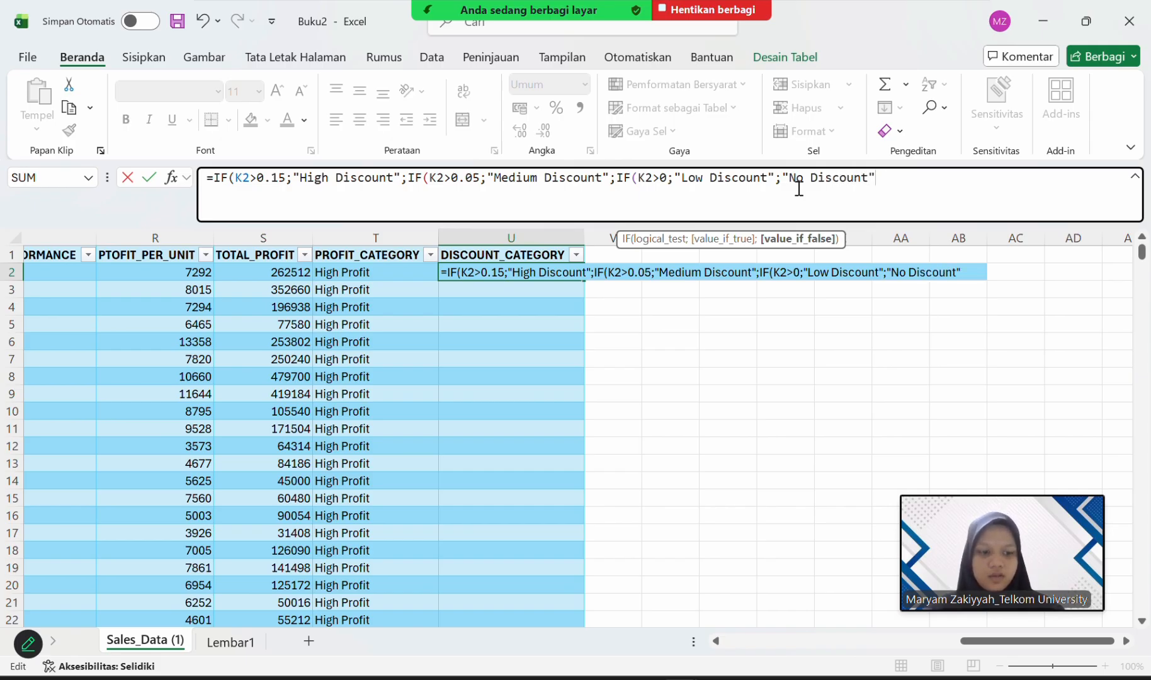
pyautogui.press('Return')
pyautogui.press('Return')
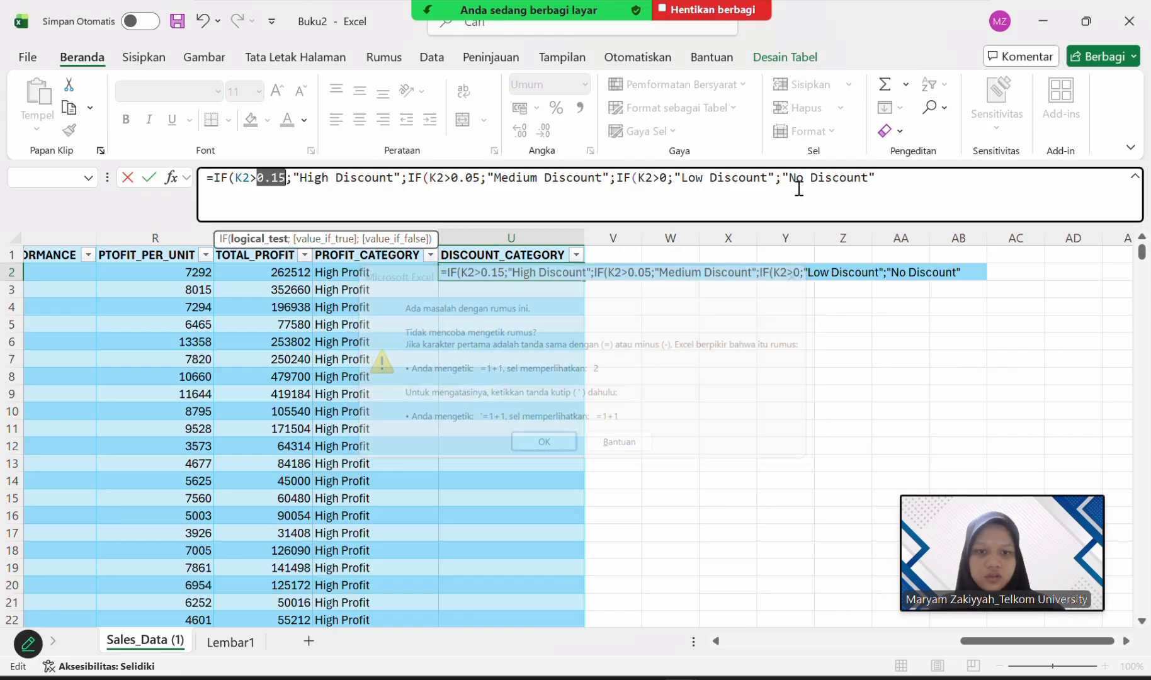
# Rewrite the threshold of the first IF function in the U2 formula with a decimal comma as 0,15.
pyautogui.click(272, 180)
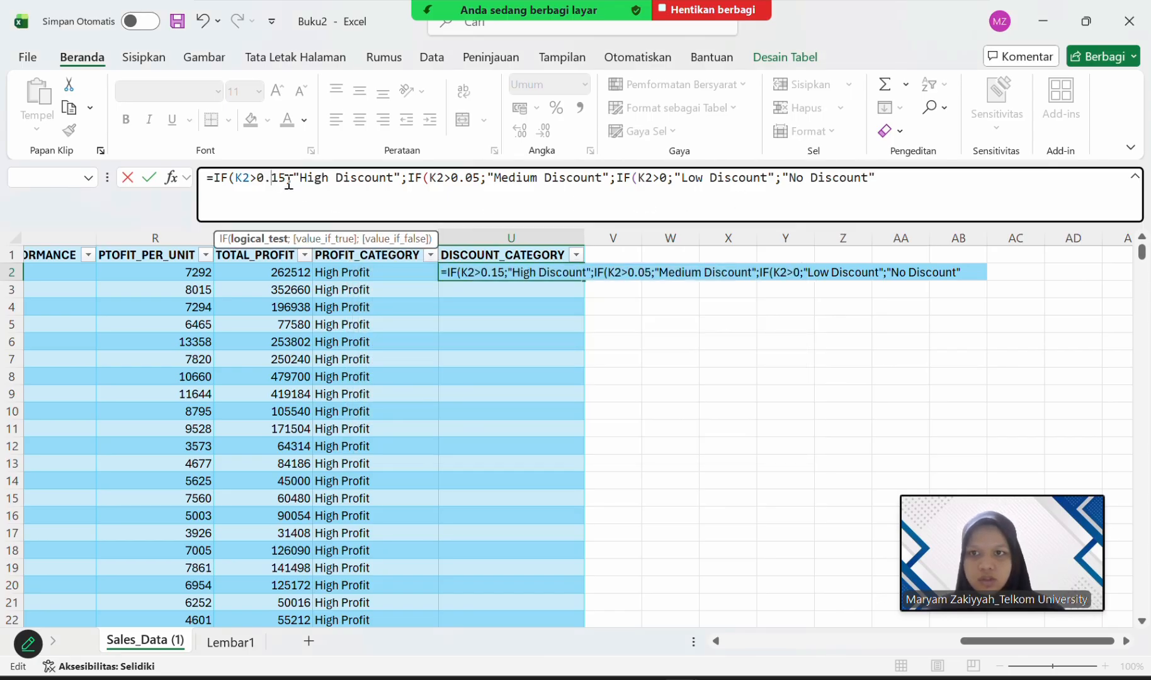
pyautogui.press('BackSpace')
pyautogui.write(',')
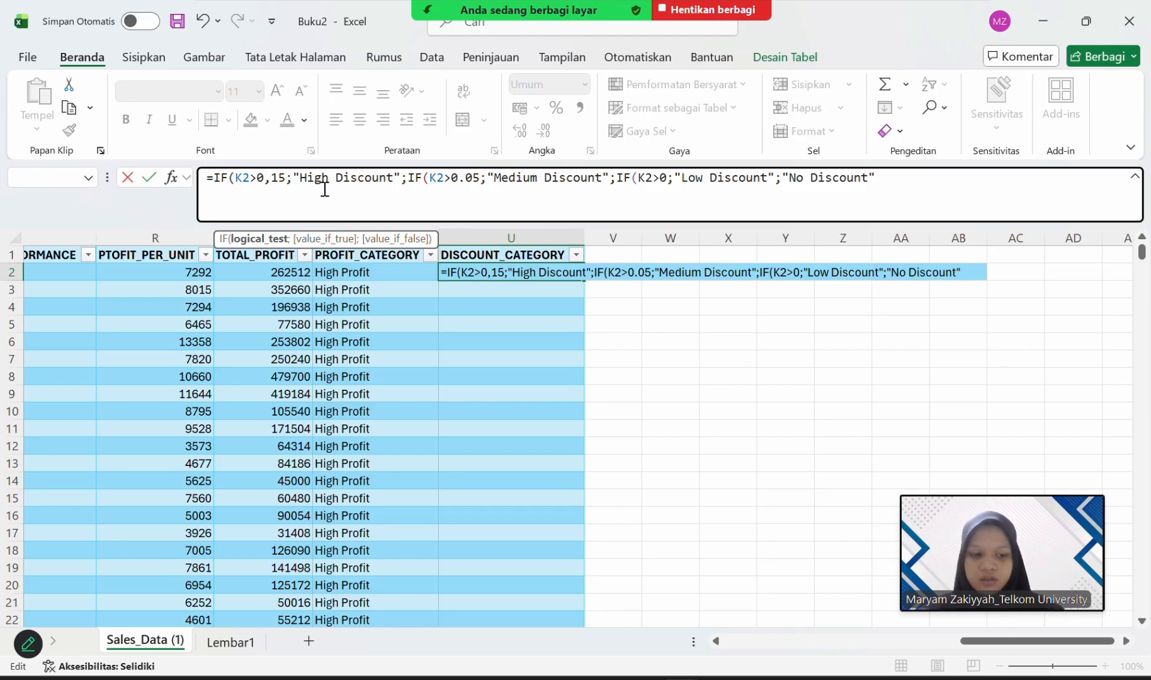
# Rewrite the second IF function's threshold in U2 as 0,05 and commit the formula to fill the DISCOUNT_CATEGORY column.
pyautogui.press('Right')
pyautogui.press('Right')
pyautogui.press('Right')
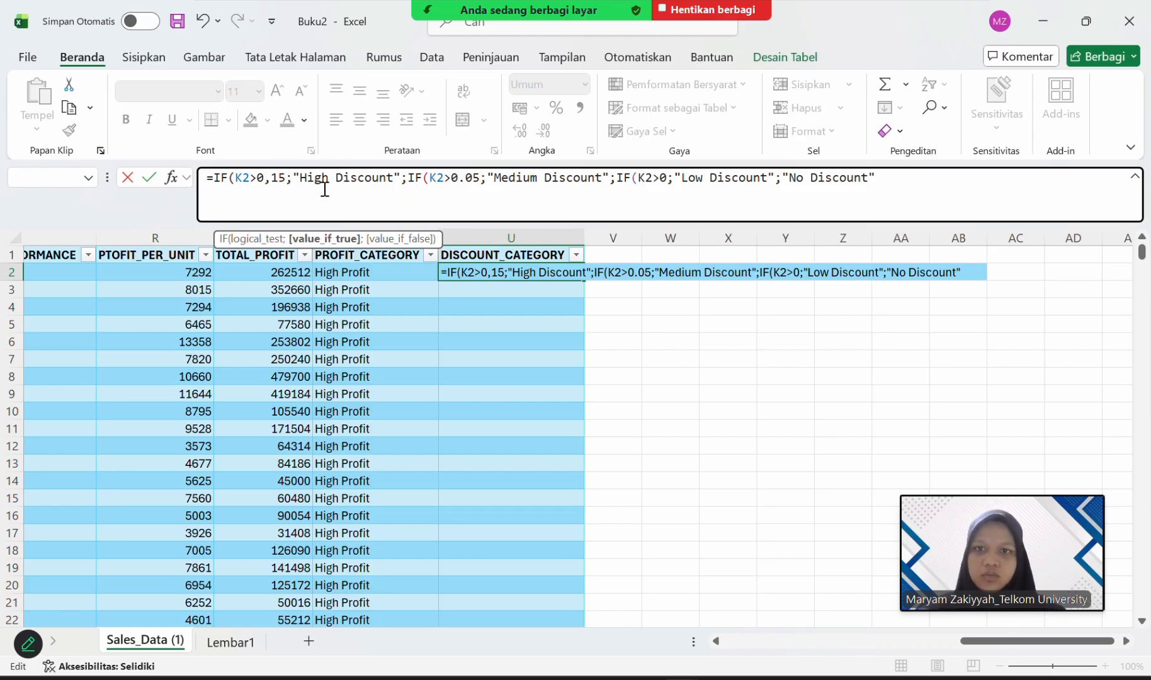
pyautogui.press('Right')
pyautogui.press('Right')
pyautogui.press('Right')
pyautogui.press('Right')
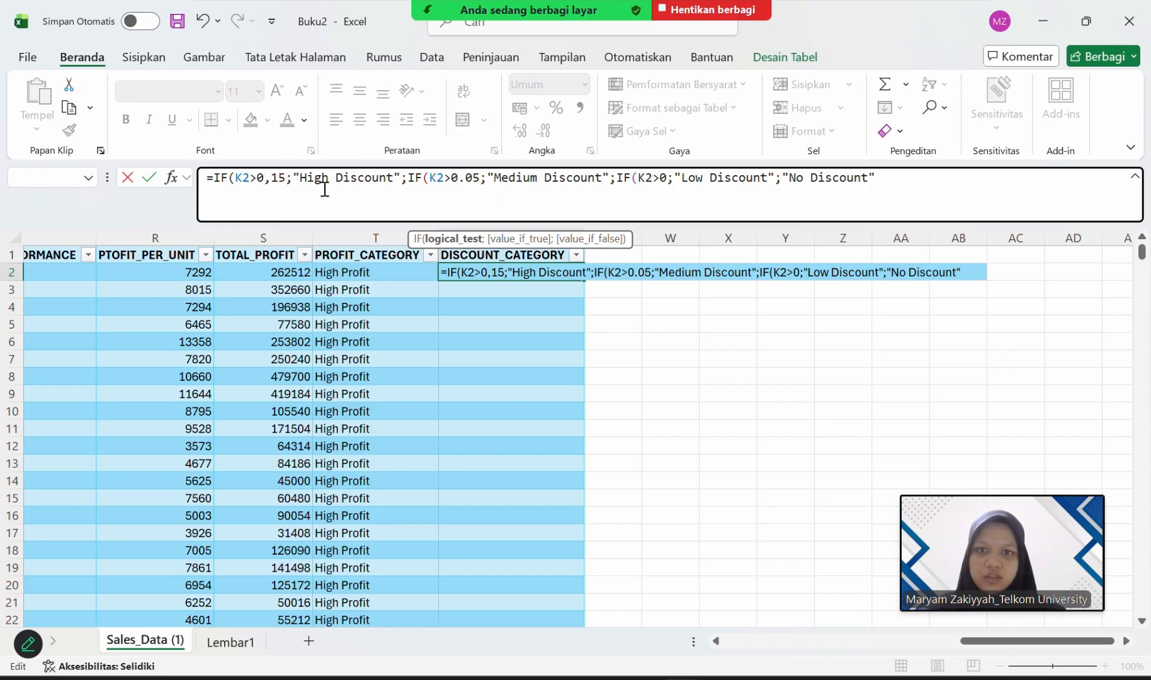
pyautogui.press('BackSpace')
pyautogui.write(',')
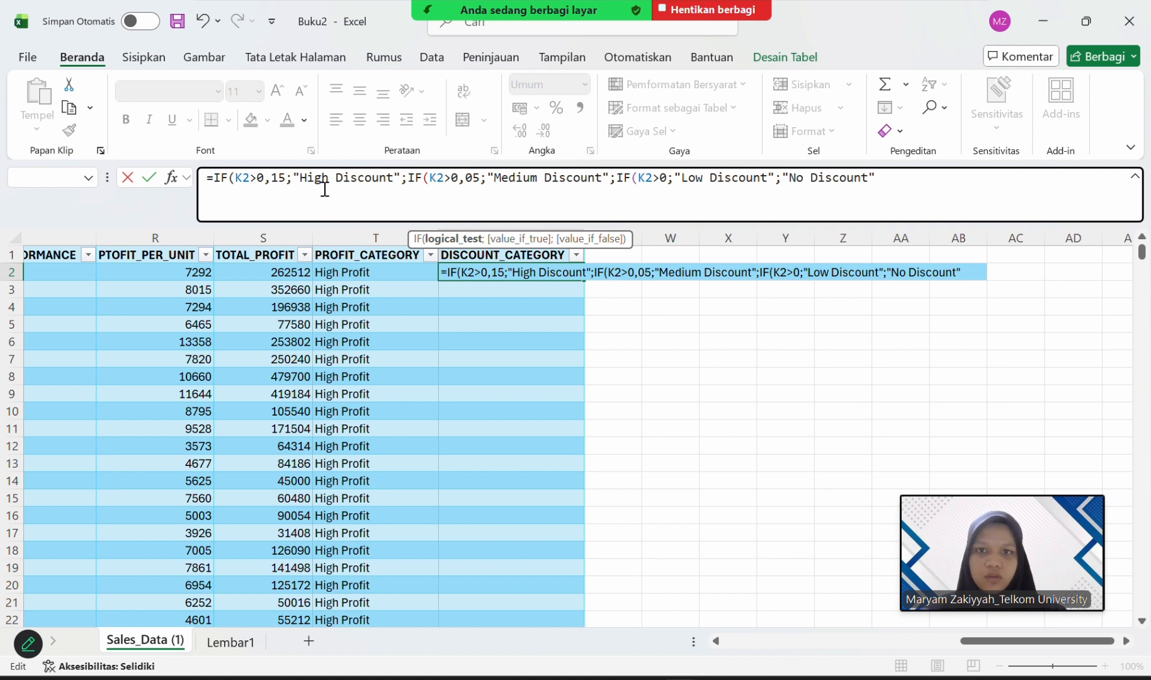
pyautogui.click(905, 176)
pyautogui.press('Return')
pyautogui.press('Return')
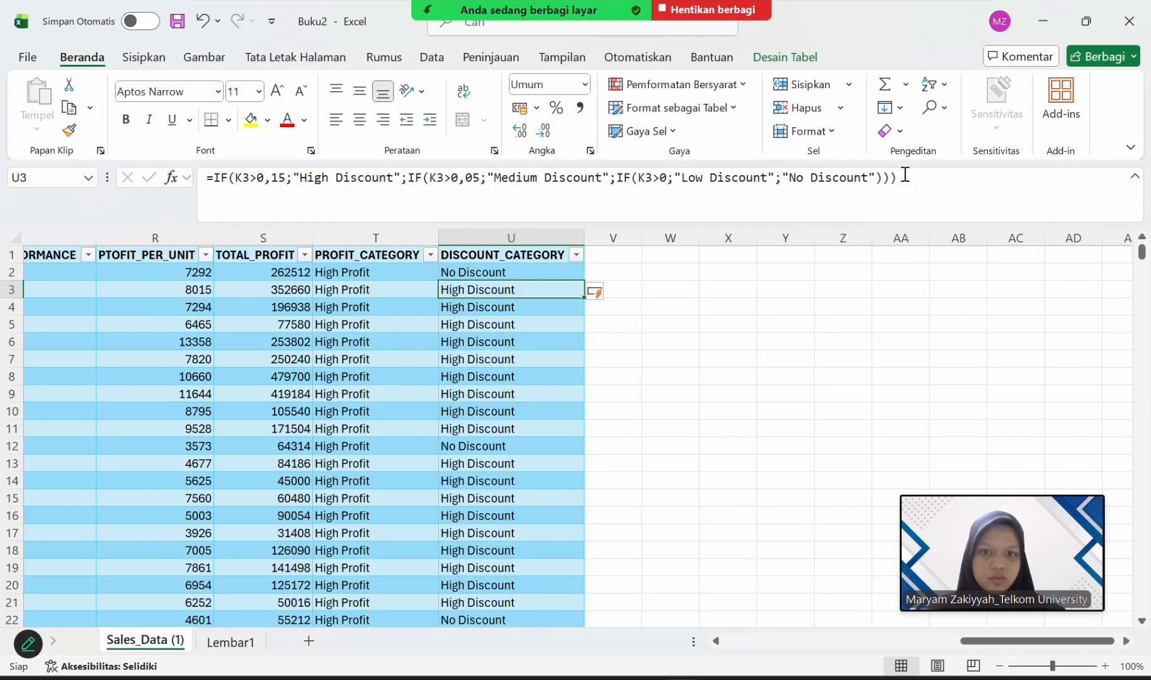
# Compare the Discount values in K2 and K12 with the discount categories in U2 and U12.
pyautogui.click(537, 272)
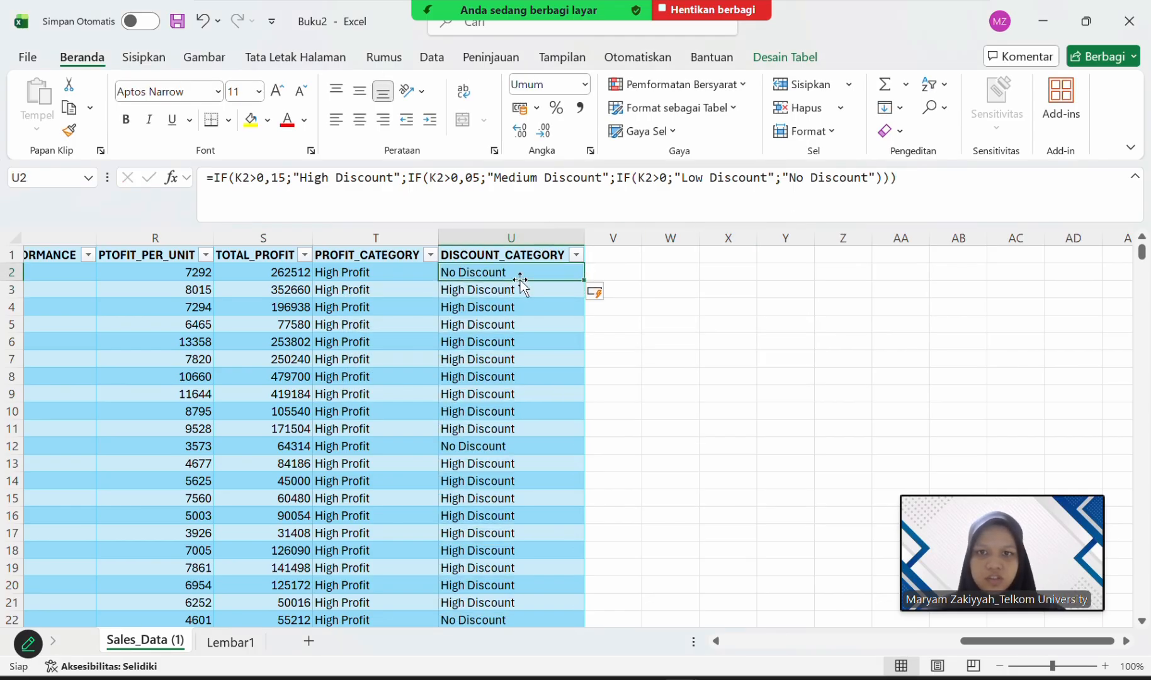
pyautogui.hscroll(-5, 520, 280)
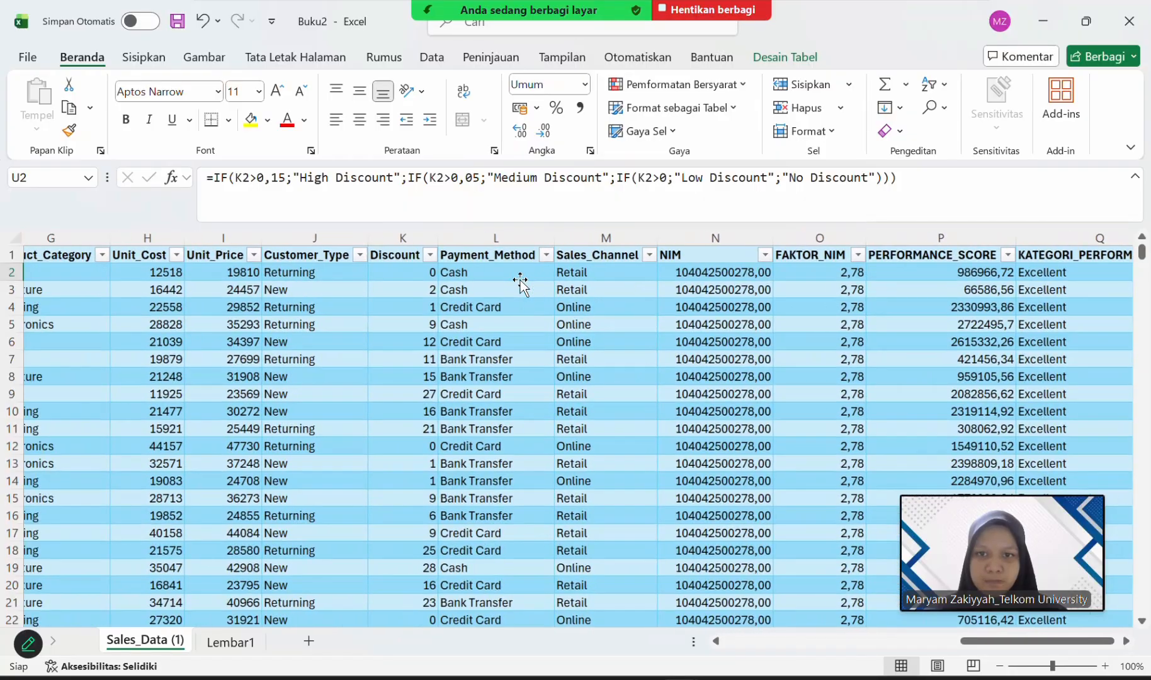
pyautogui.hscroll(-2, 520, 280)
pyautogui.click(458, 270)
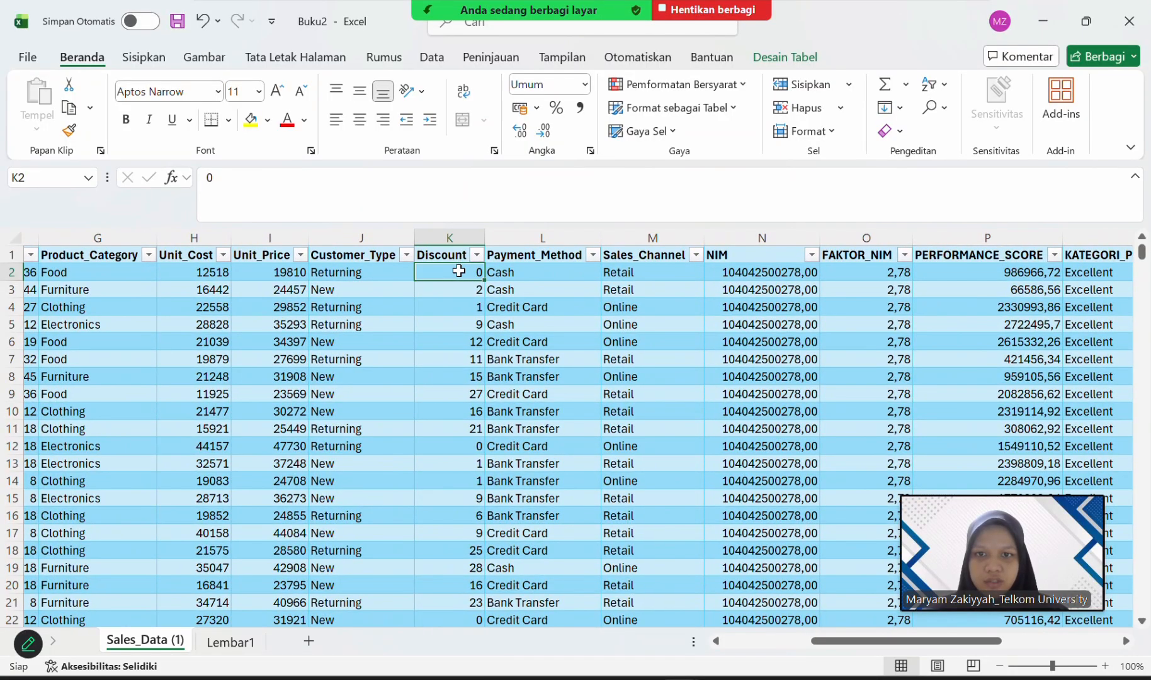
pyautogui.hscroll(1, 610, 294)
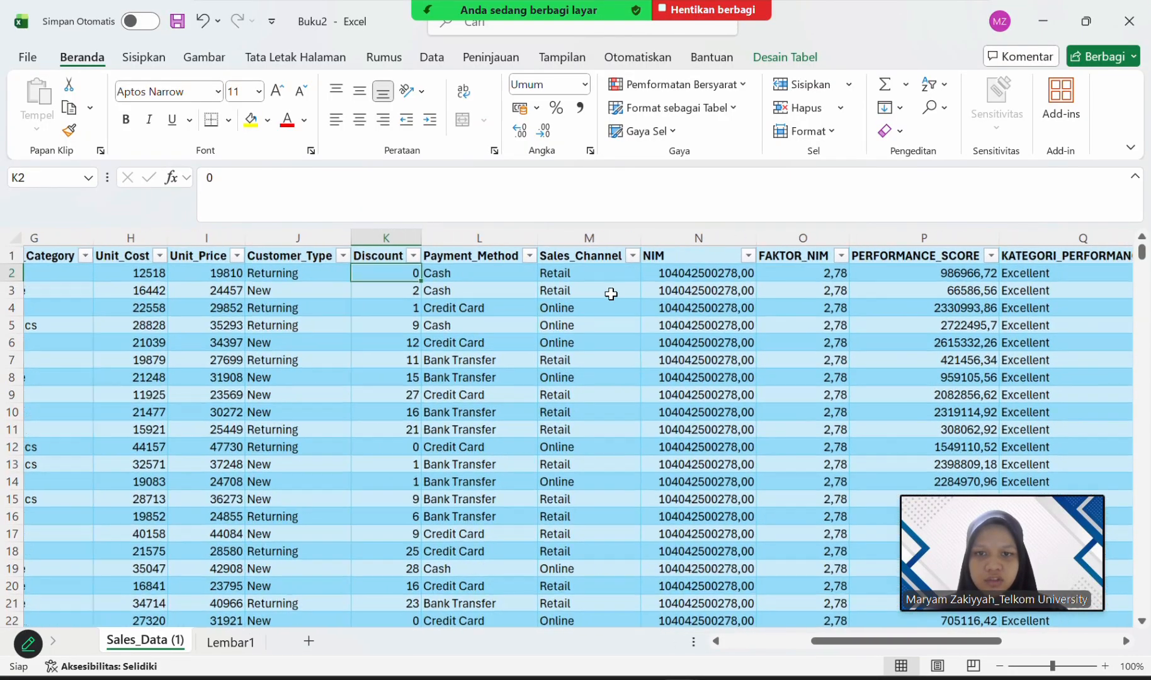
pyautogui.hscroll(10, 611, 294)
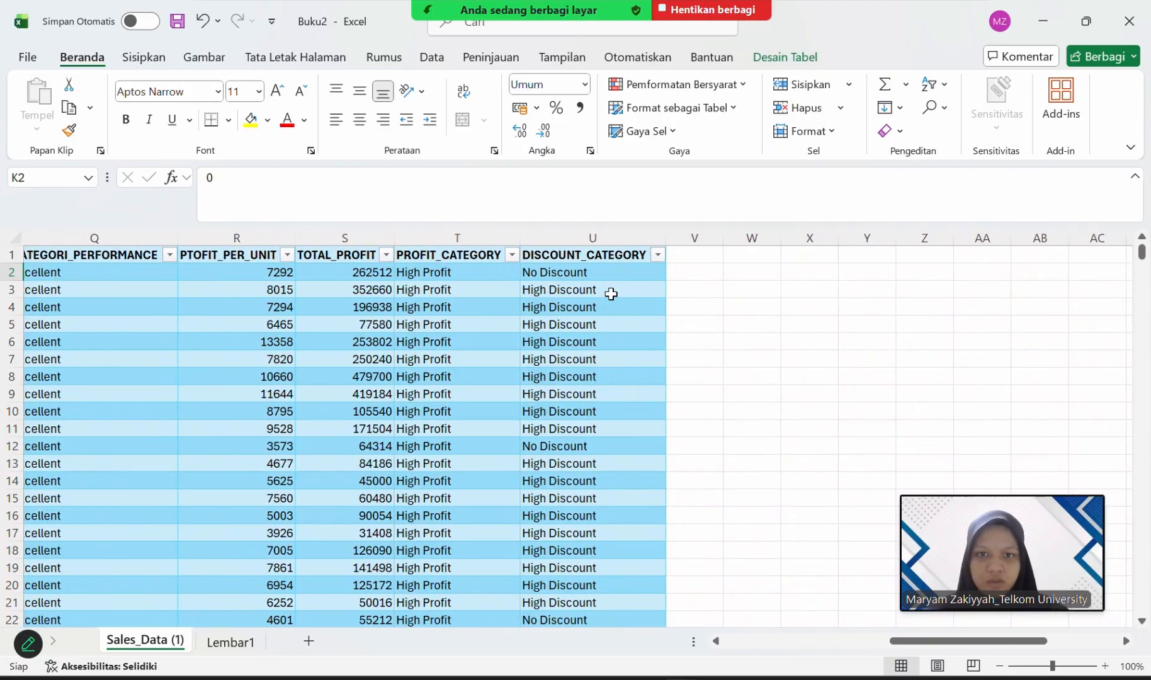
pyautogui.click(583, 449)
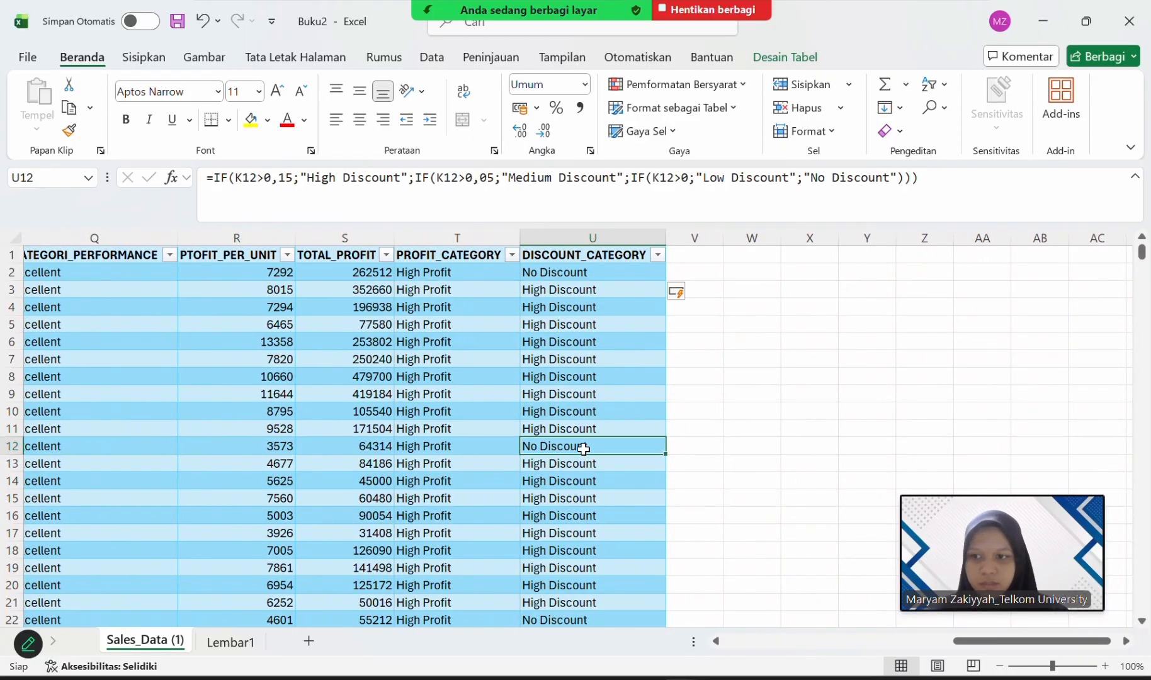
pyautogui.hscroll(-7, 583, 449)
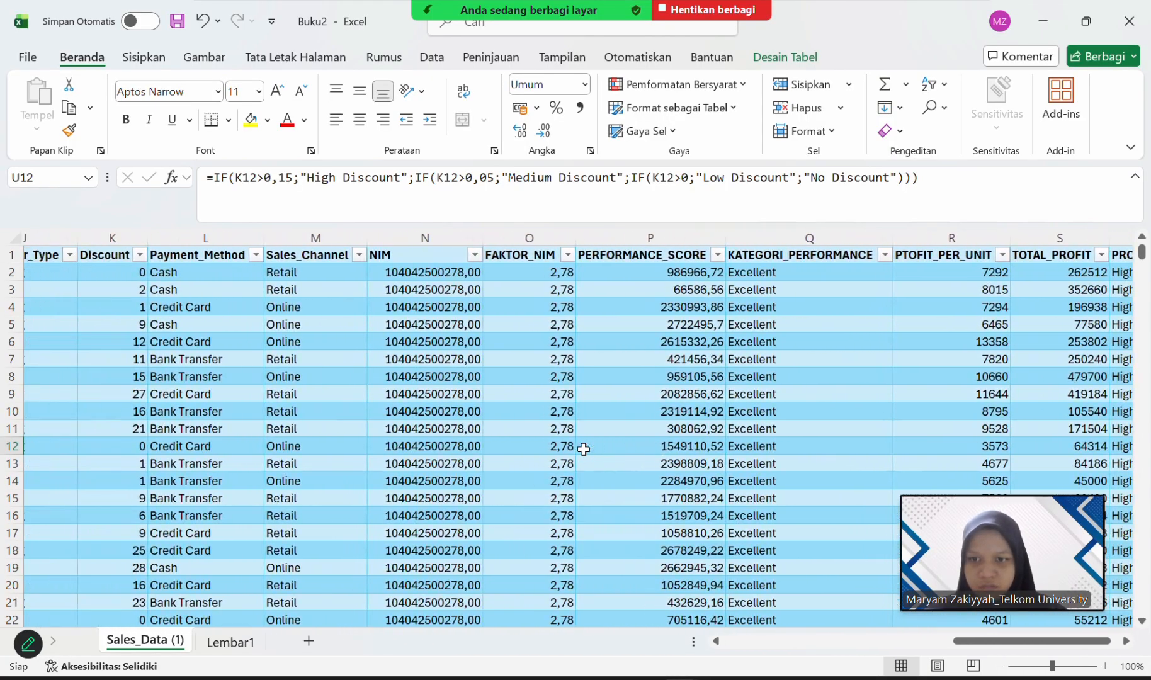
pyautogui.hscroll(-3, 584, 449)
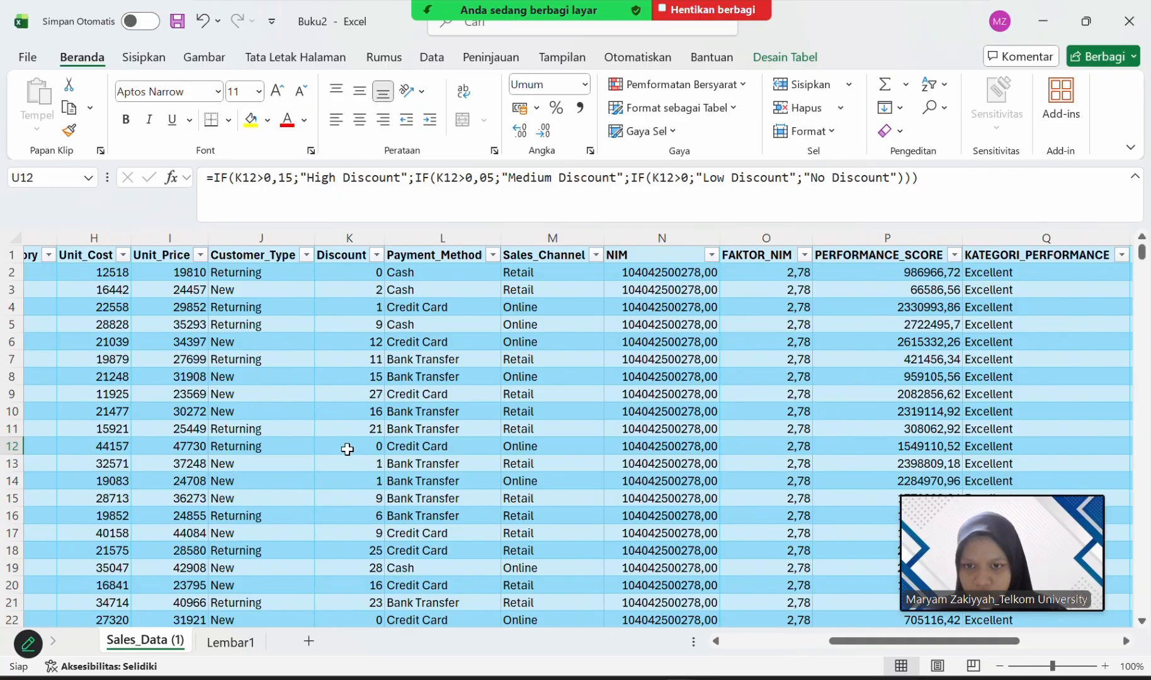
pyautogui.click(347, 449)
pyautogui.hscroll(9, 482, 470)
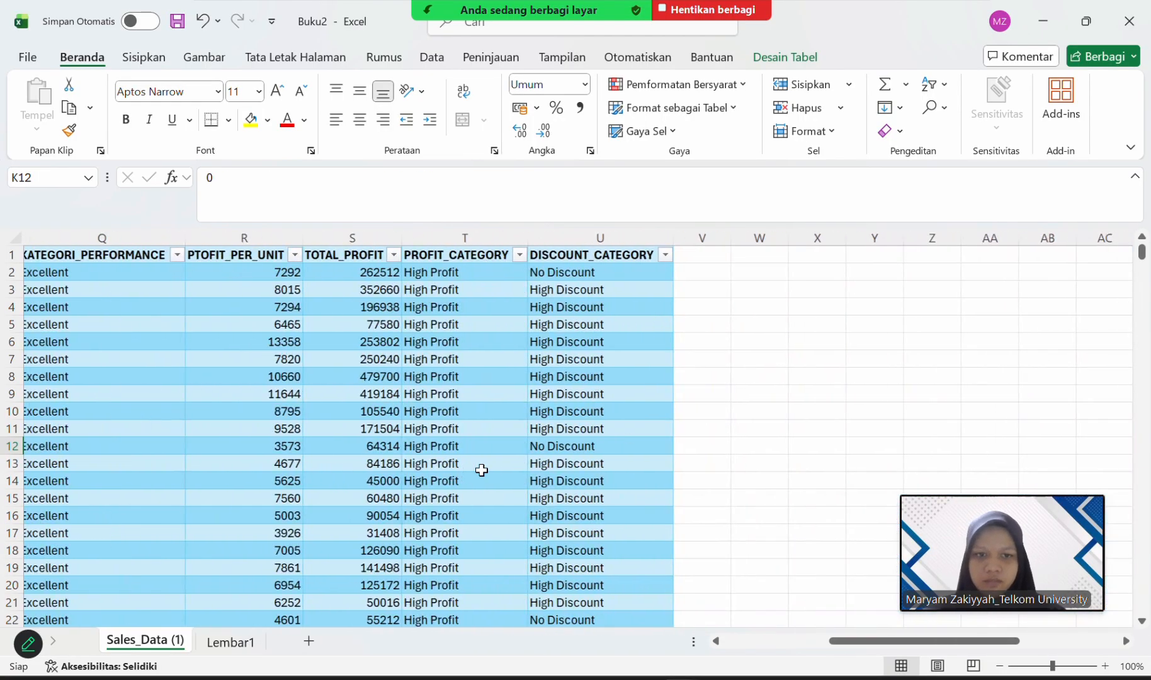
pyautogui.hscroll(2, 480, 467)
pyautogui.click(521, 445)
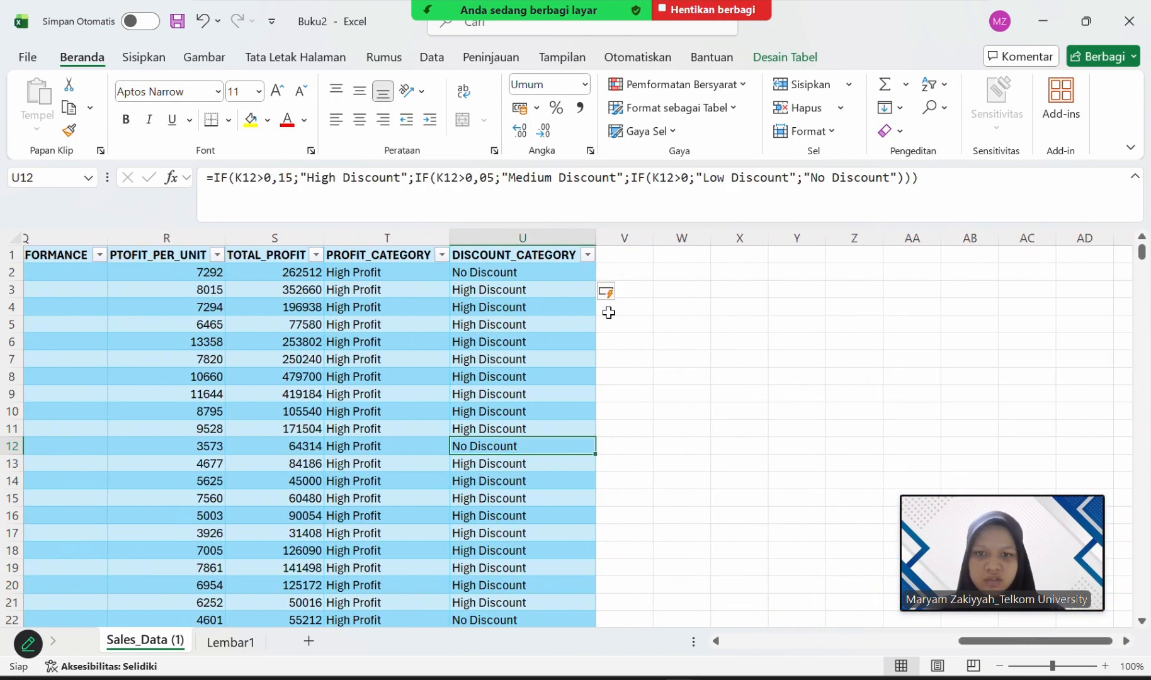
# Add the column header SALES_PRIORITY in V1 and fit column V's width to it.
pyautogui.click(610, 254)
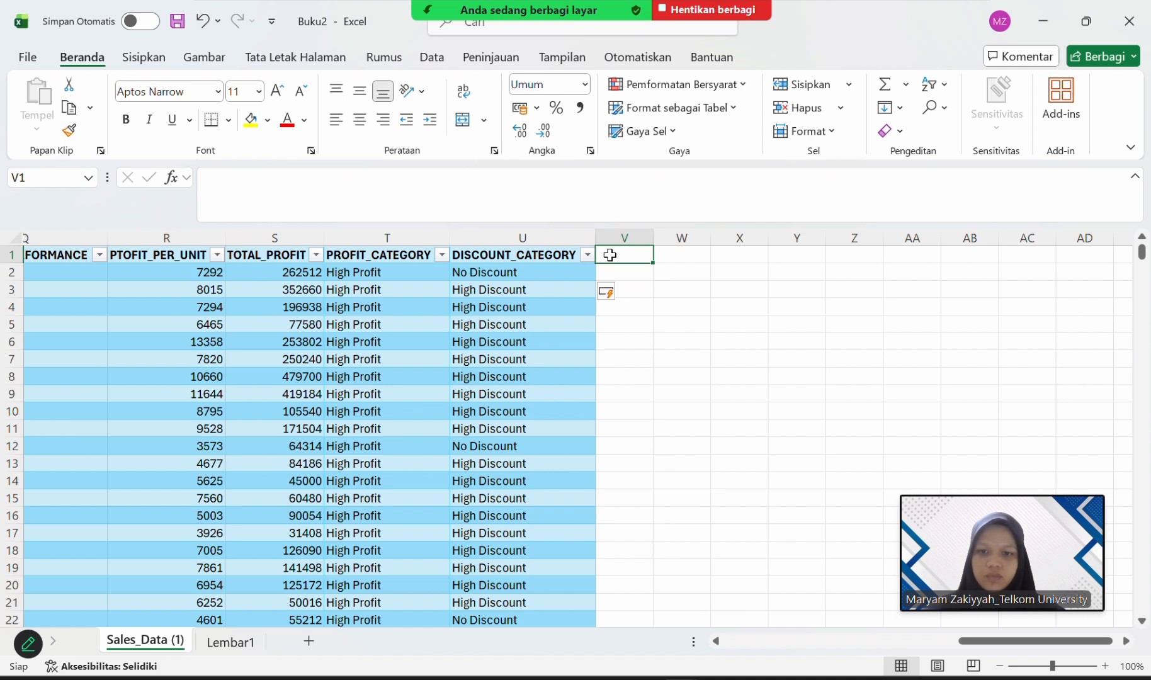
pyautogui.click(488, 25)
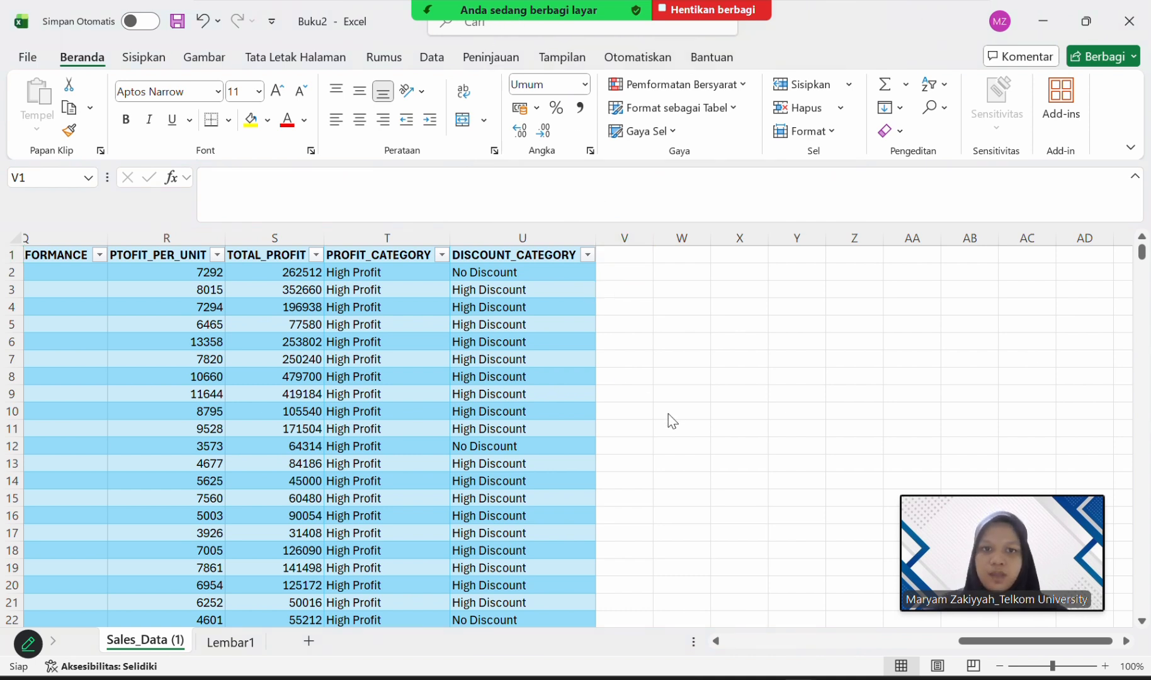
pyautogui.click(631, 261)
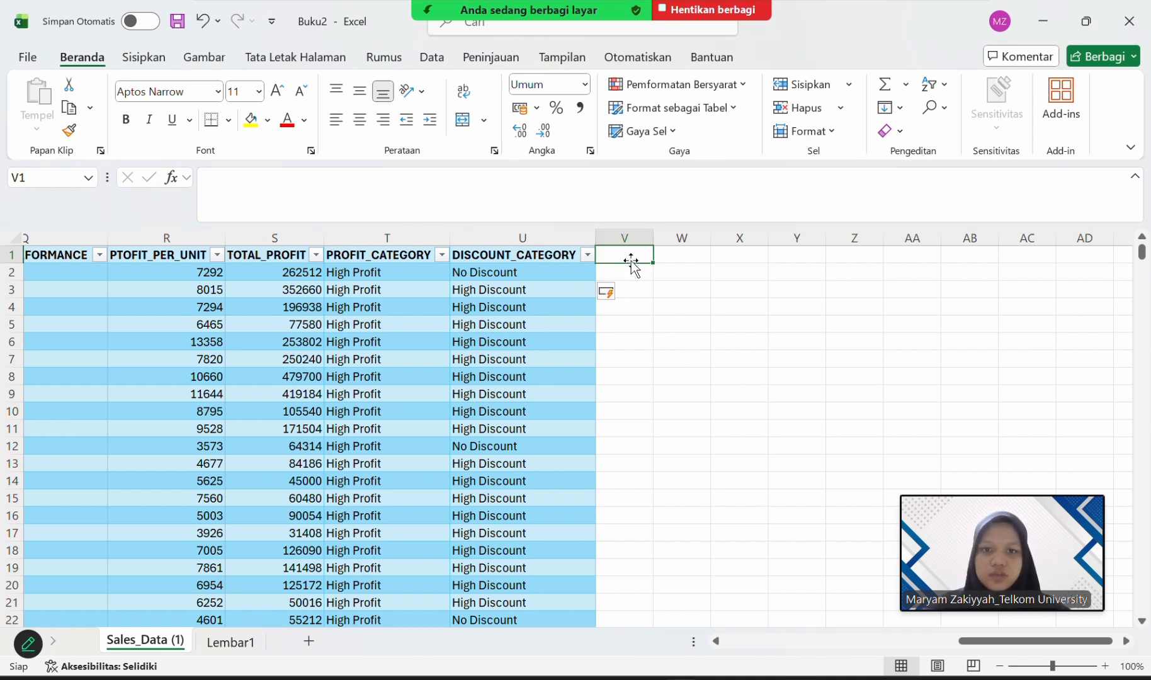
pyautogui.write('Sales')
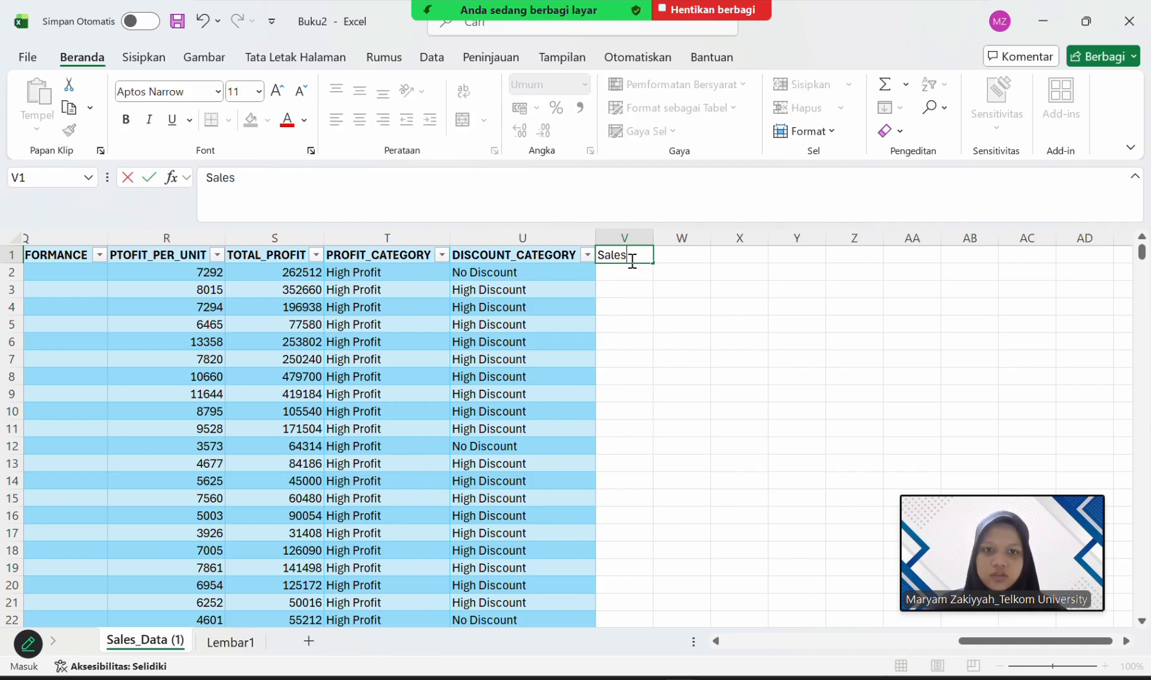
pyautogui.press('BackSpace')
pyautogui.press('BackSpace')
pyautogui.press('BackSpace')
pyautogui.press('BackSpace')
pyautogui.press('BackSpace')
pyautogui.write('S')
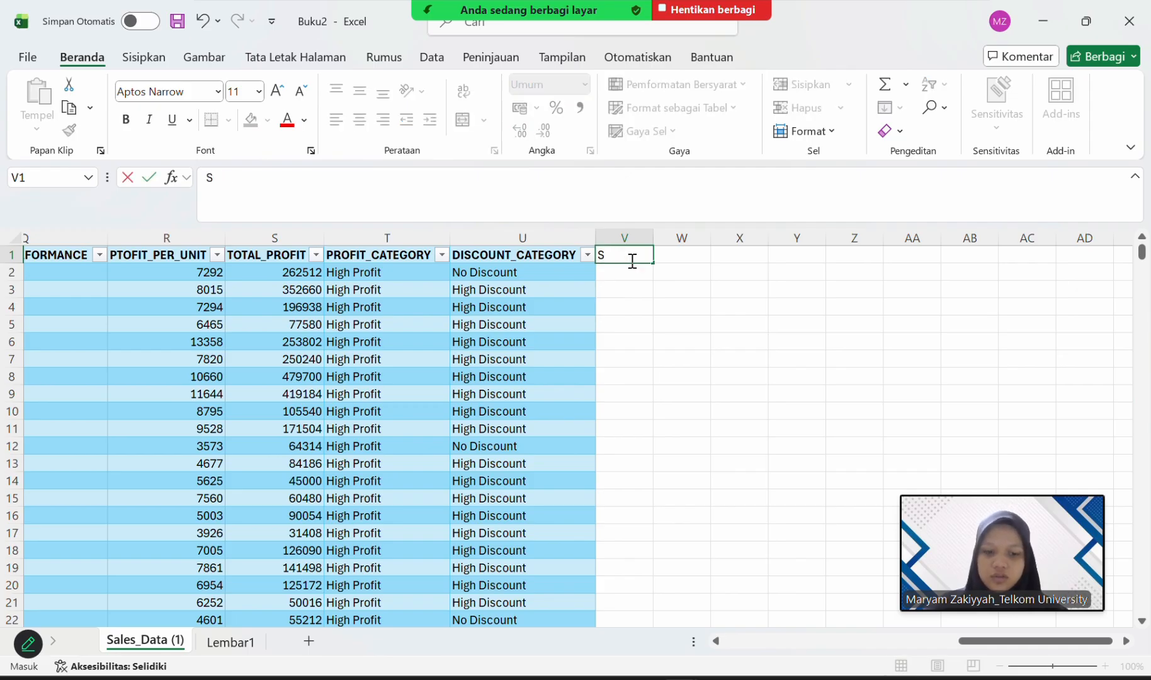
pyautogui.write('ALES')
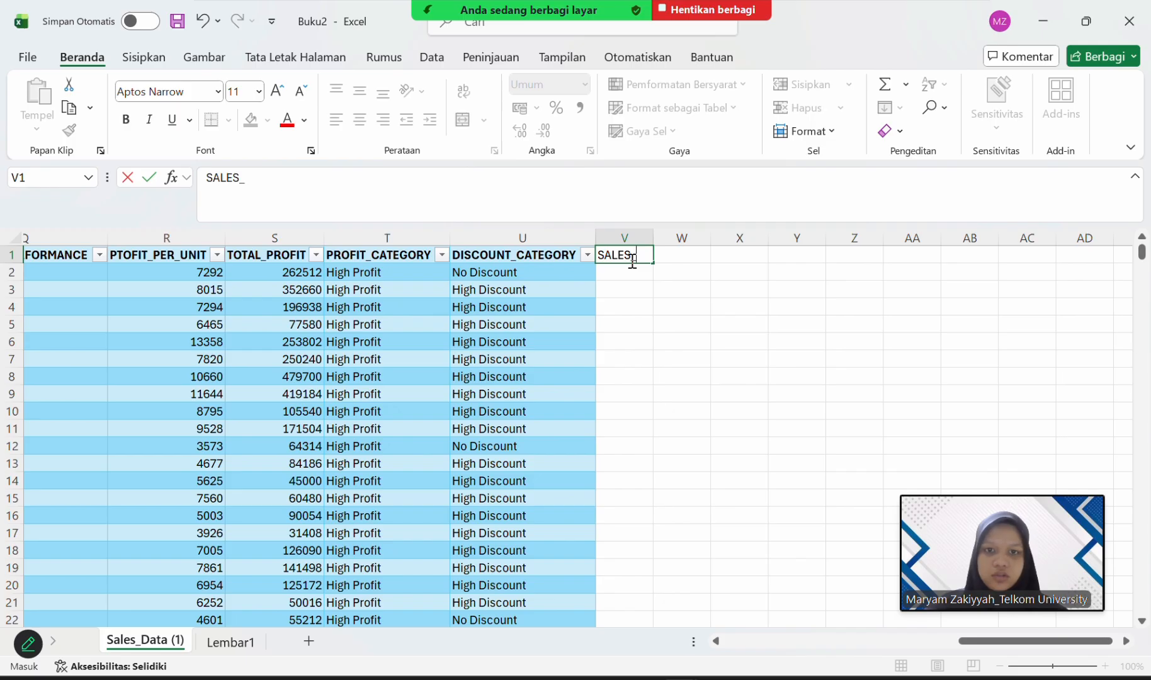
pyautogui.write('_PRIO')
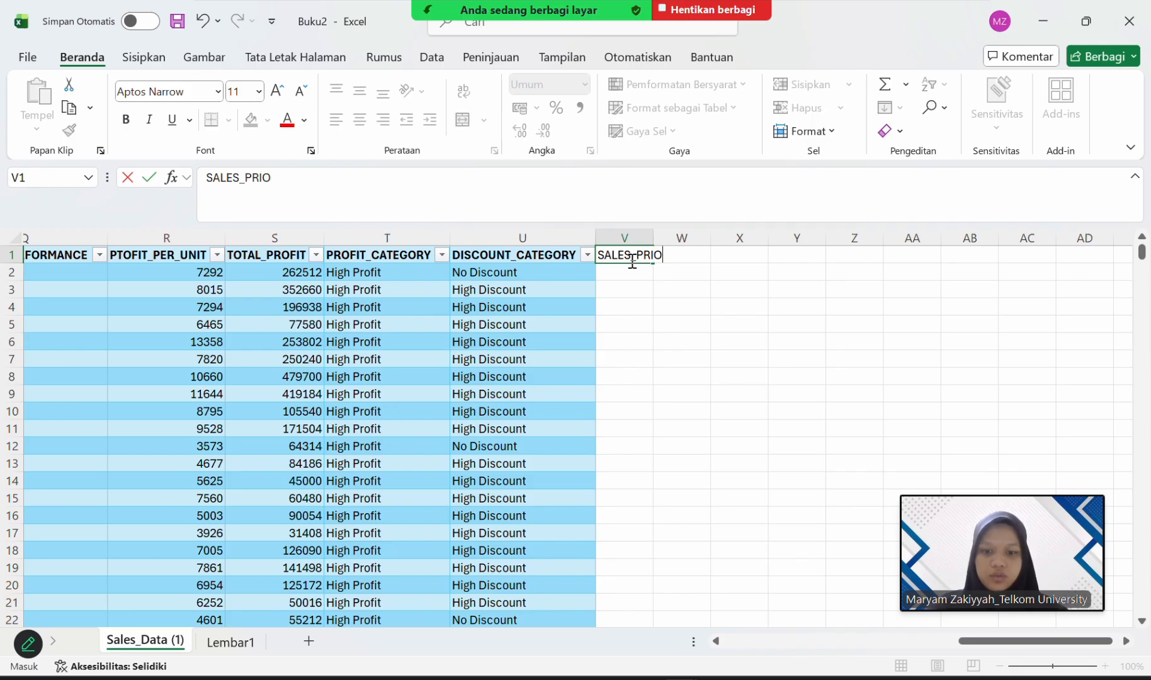
pyautogui.write('RITY')
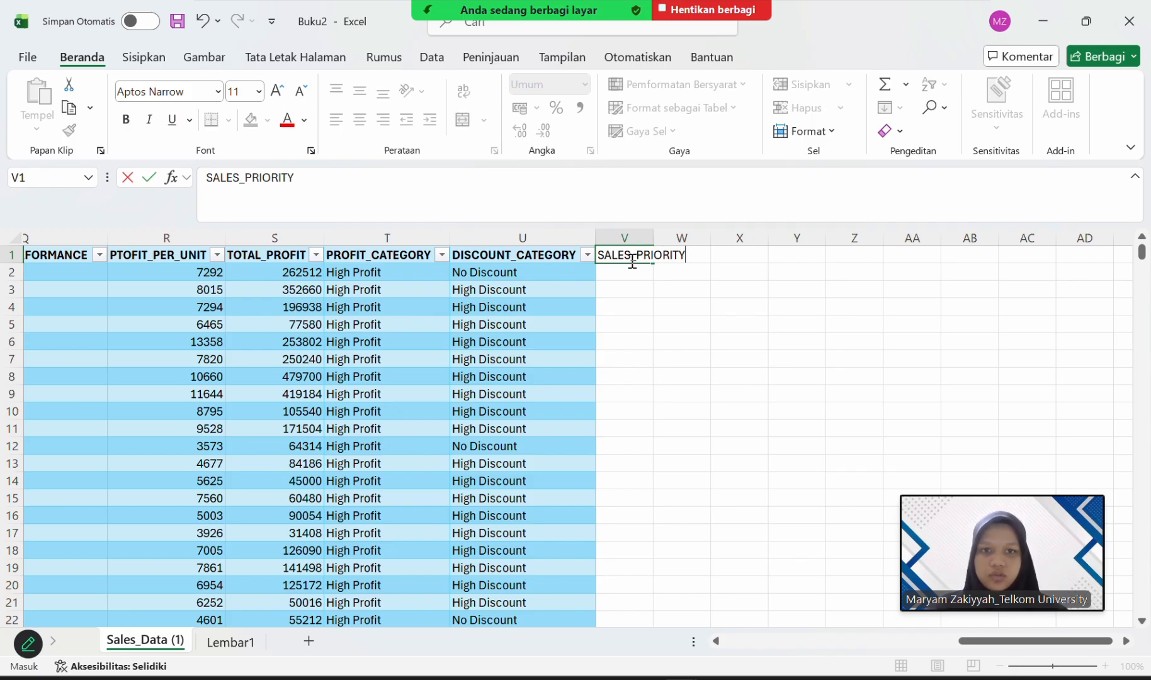
pyautogui.press('Return')
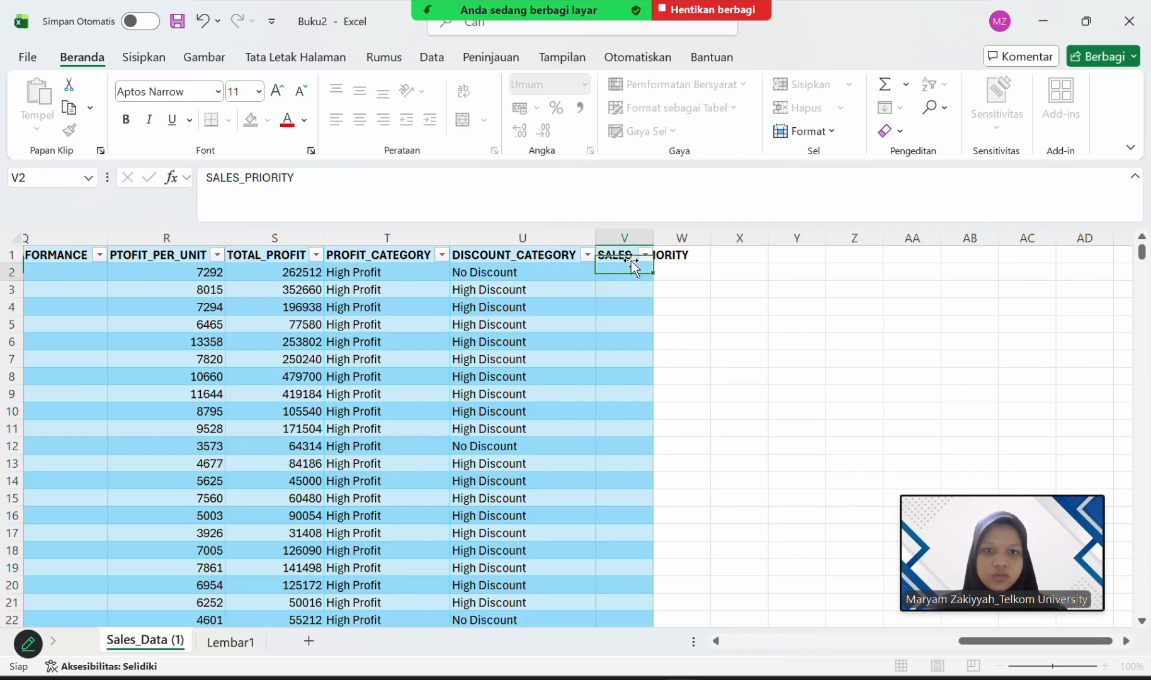
pyautogui.doubleClick(656, 239)
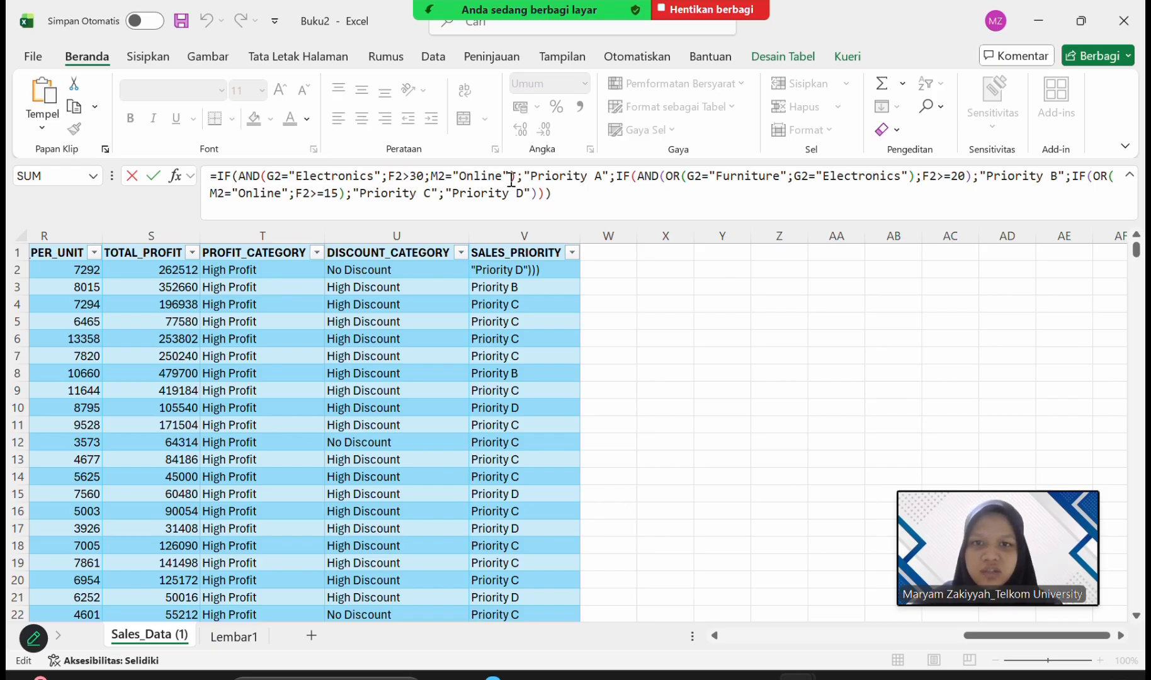
# Review the first two IF functions of the V2 formula, examining the conditions that assign "Priority A" and "Priority B".
pyautogui.click(262, 175)
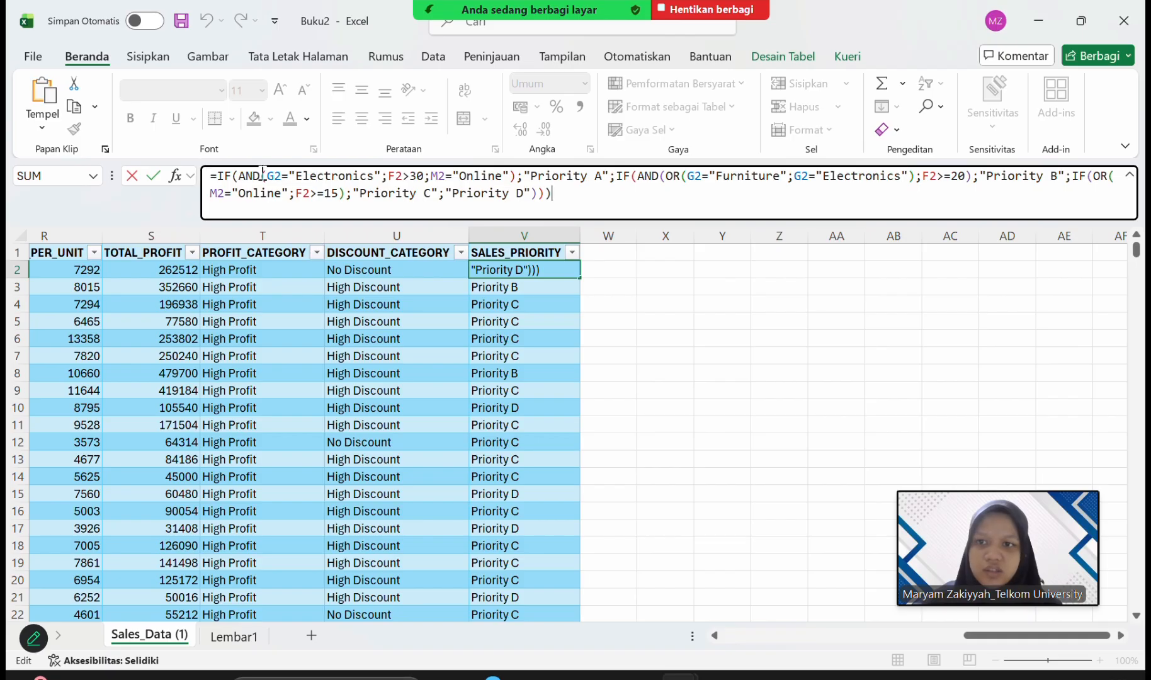
pyautogui.moveTo(261, 177); pyautogui.dragTo(509, 176)
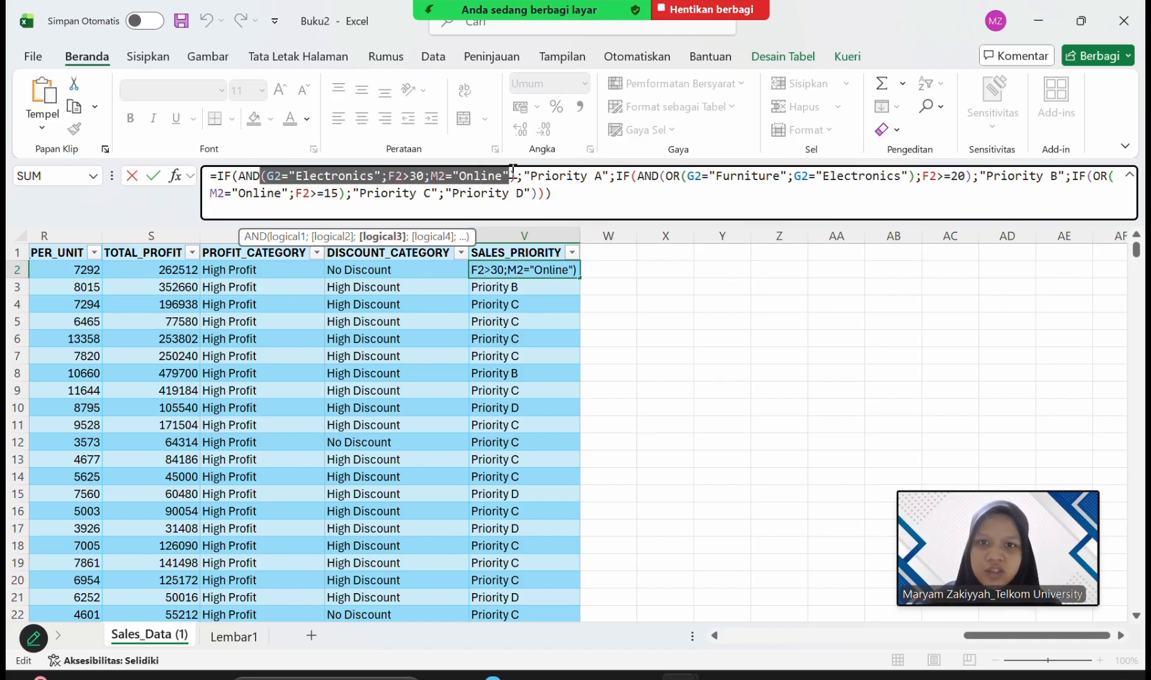
pyautogui.click(545, 173)
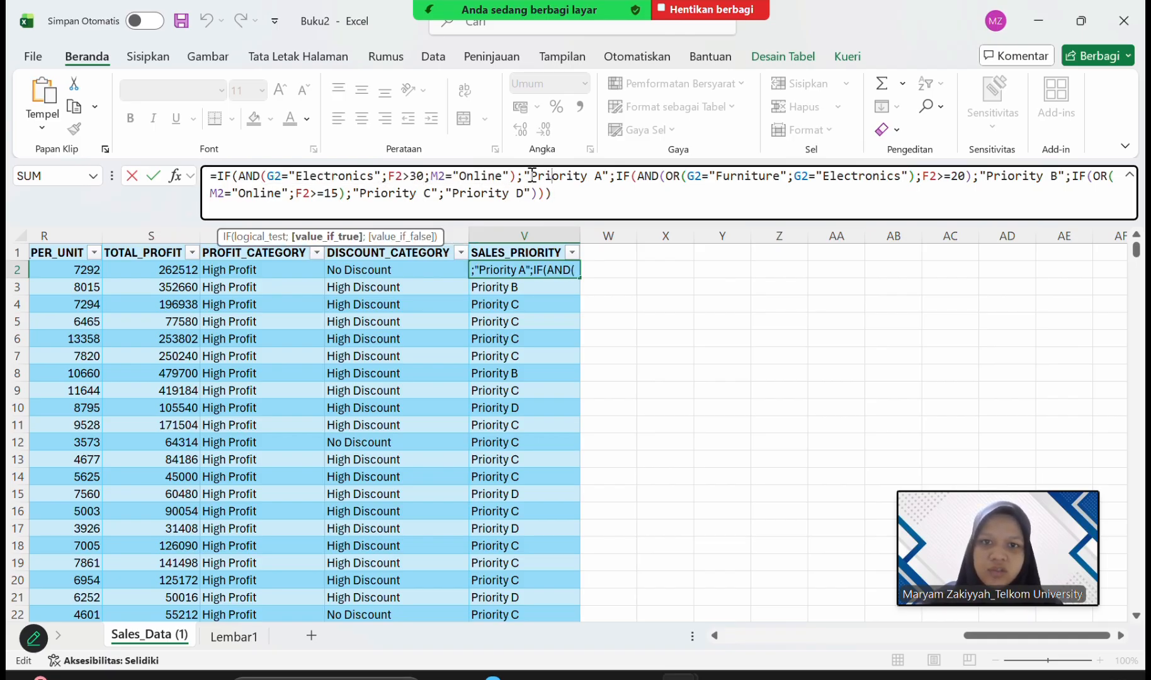
pyautogui.moveTo(530, 175); pyautogui.dragTo(605, 176)
pyautogui.click(611, 193)
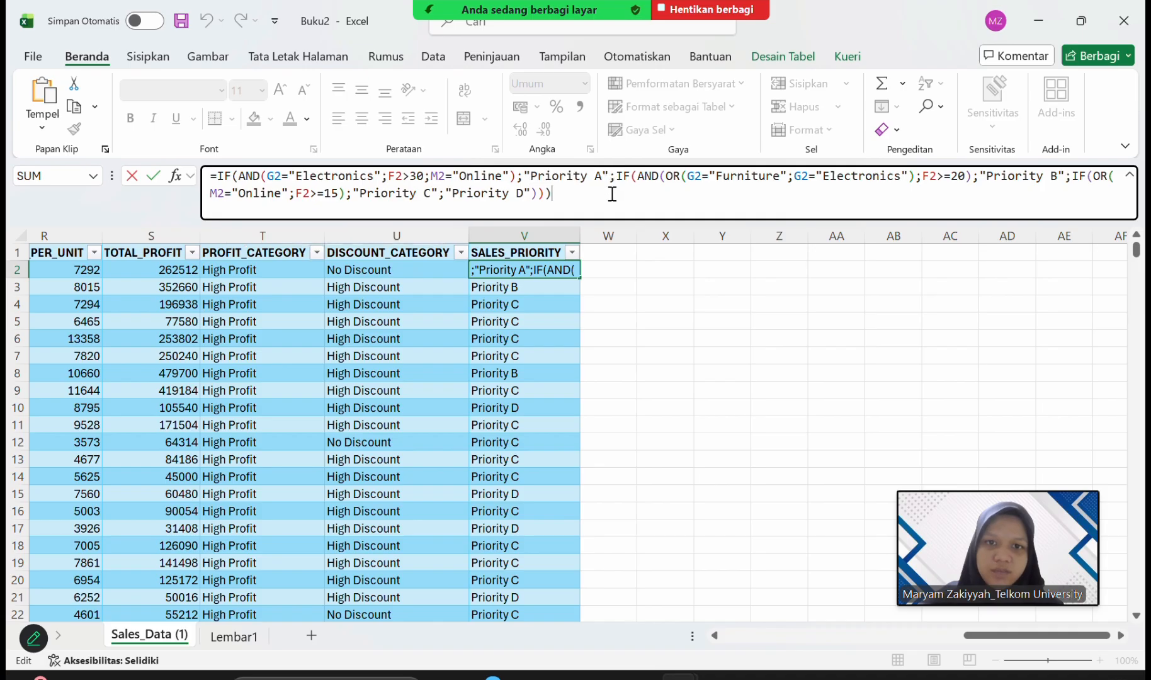
pyautogui.click(624, 173)
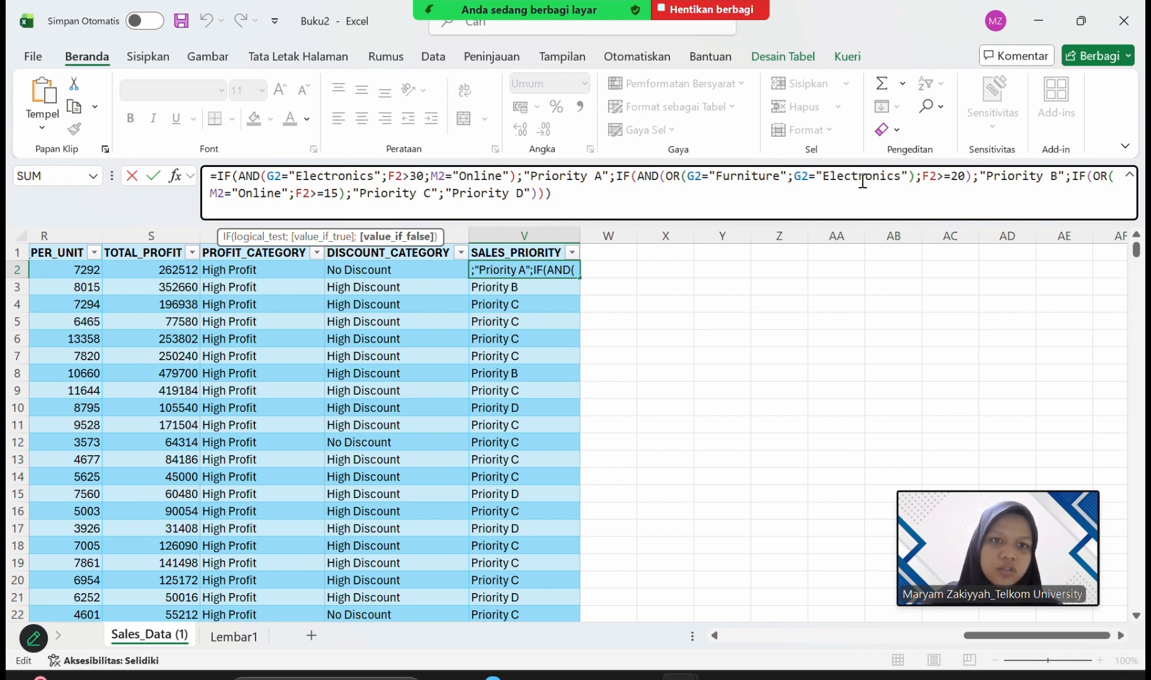
pyautogui.click(703, 174)
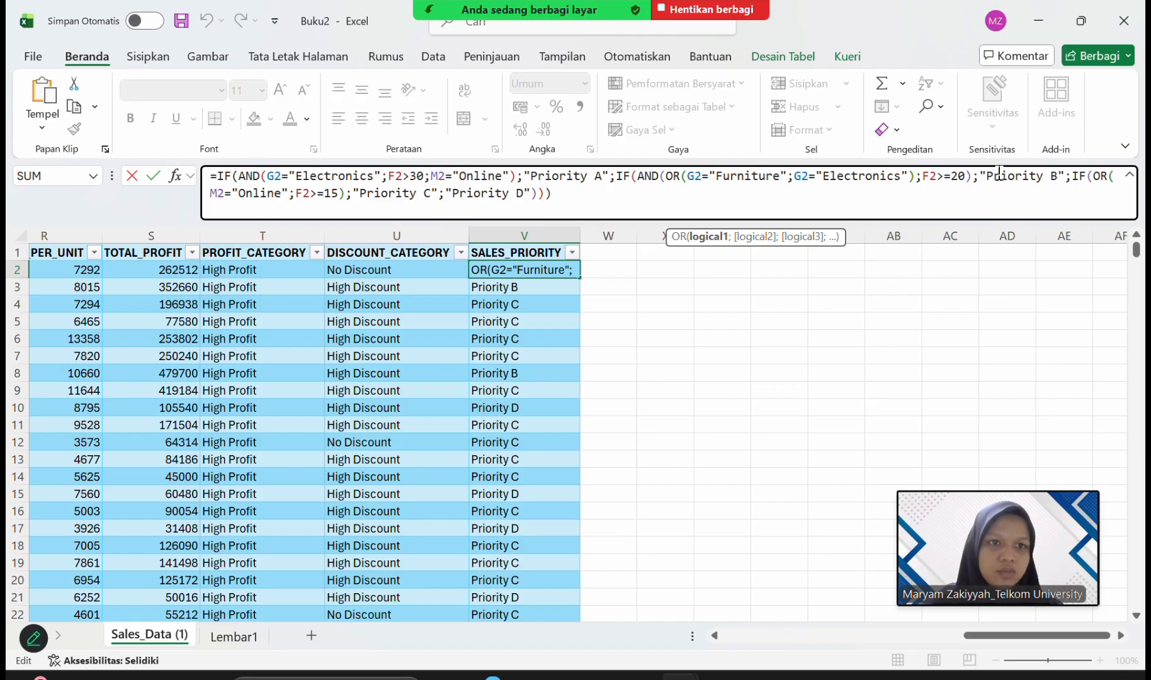
pyautogui.moveTo(986, 176); pyautogui.dragTo(1118, 183)
pyautogui.click(1069, 205)
pyautogui.click(1100, 197)
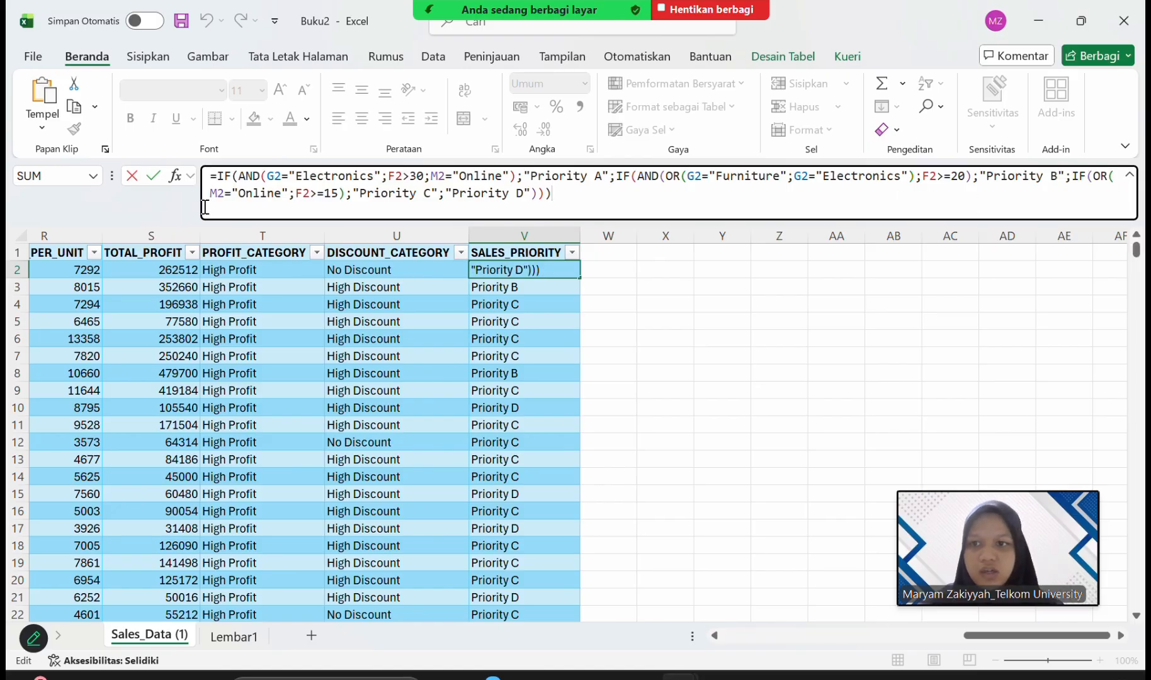
# Examine the third IF function's OR conditions and its "Priority C" and "Priority D" results in V2, then commit the formula and select column V.
pyautogui.moveTo(238, 193); pyautogui.dragTo(280, 200)
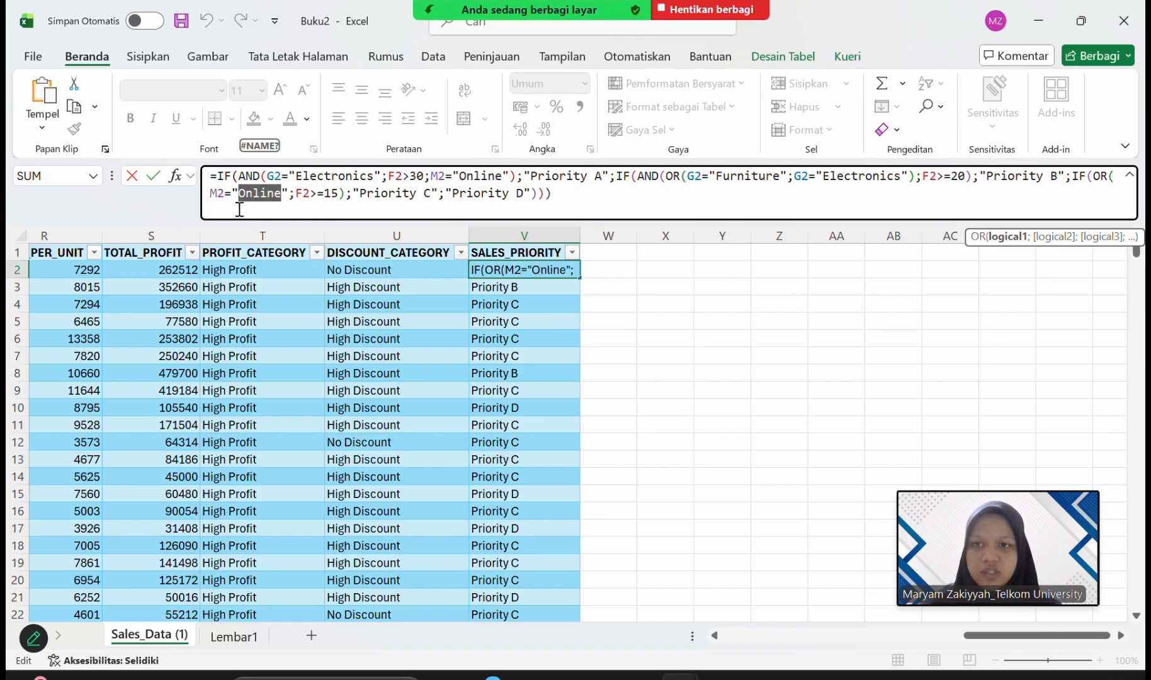
pyautogui.click(284, 196)
pyautogui.moveTo(292, 195); pyautogui.dragTo(338, 197)
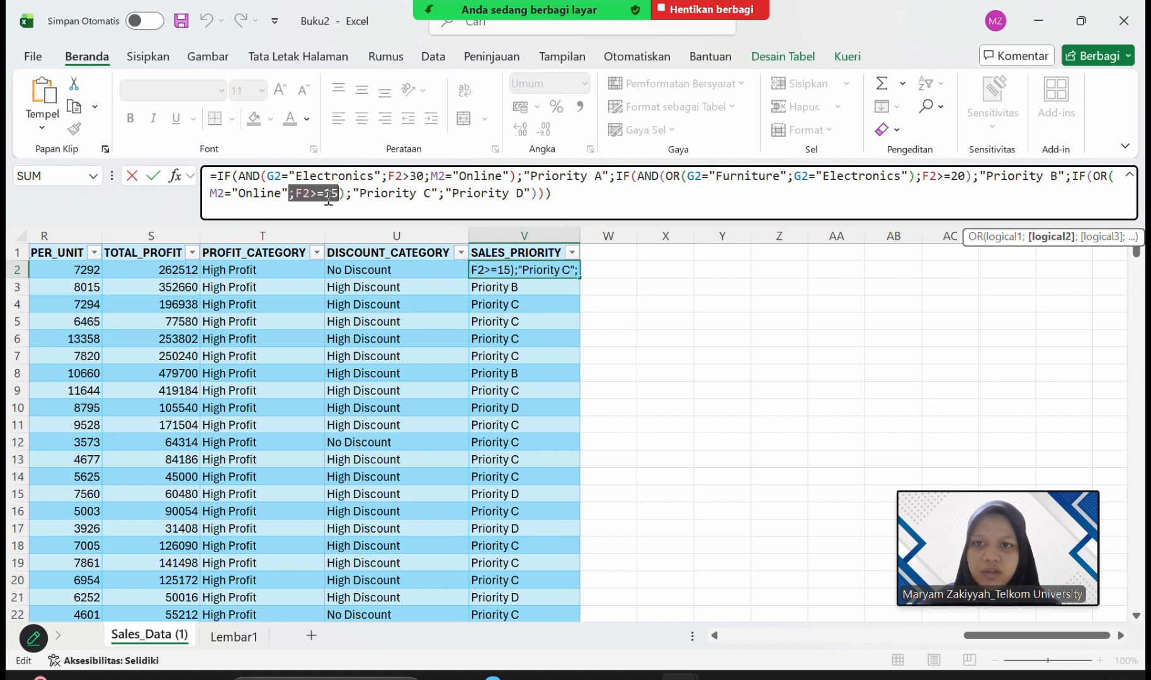
pyautogui.click(360, 194)
pyautogui.moveTo(360, 194); pyautogui.dragTo(433, 195)
pyautogui.click(465, 194)
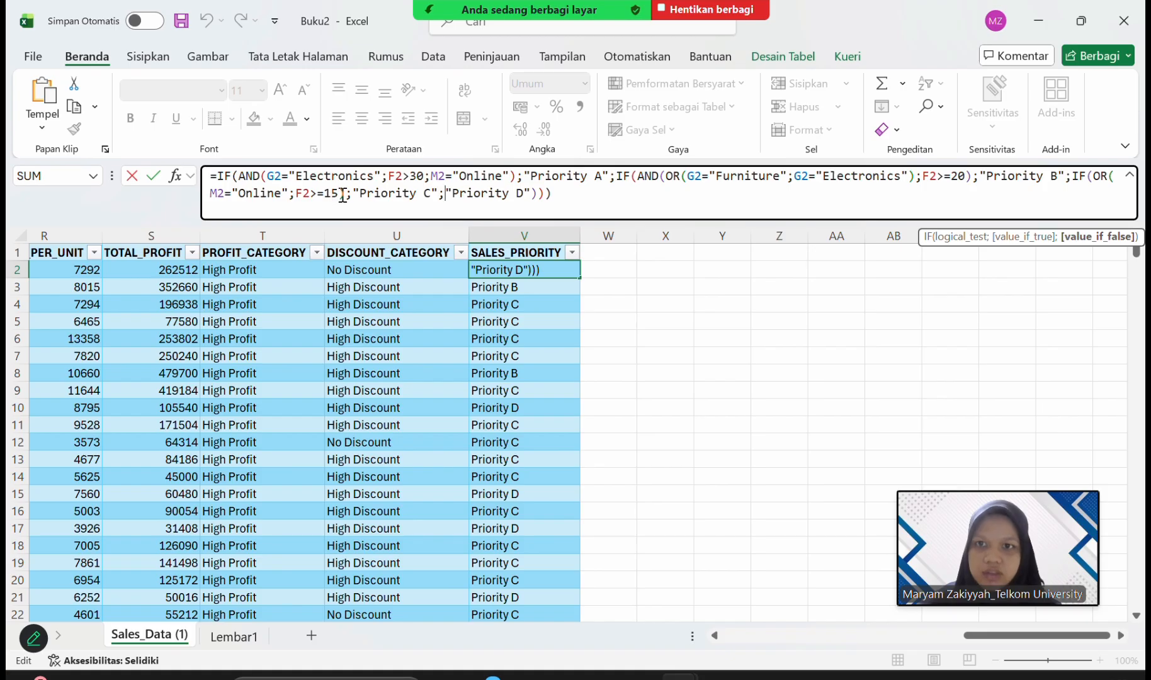
pyautogui.moveTo(345, 194); pyautogui.dragTo(137, 199)
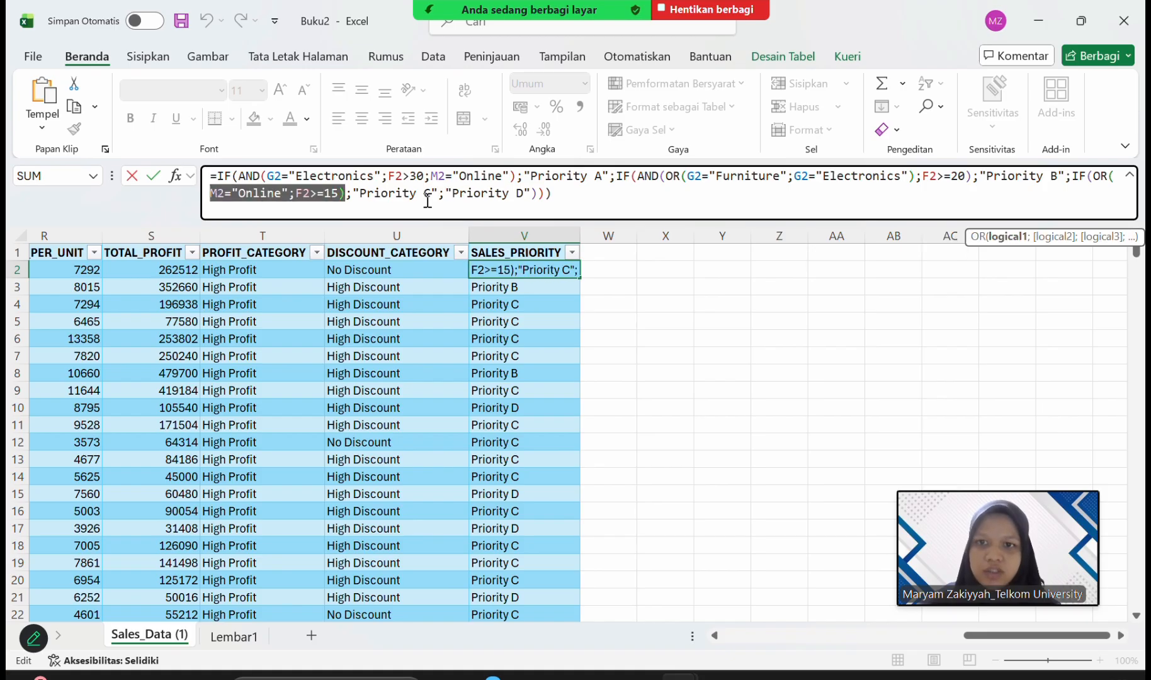
pyautogui.click(458, 196)
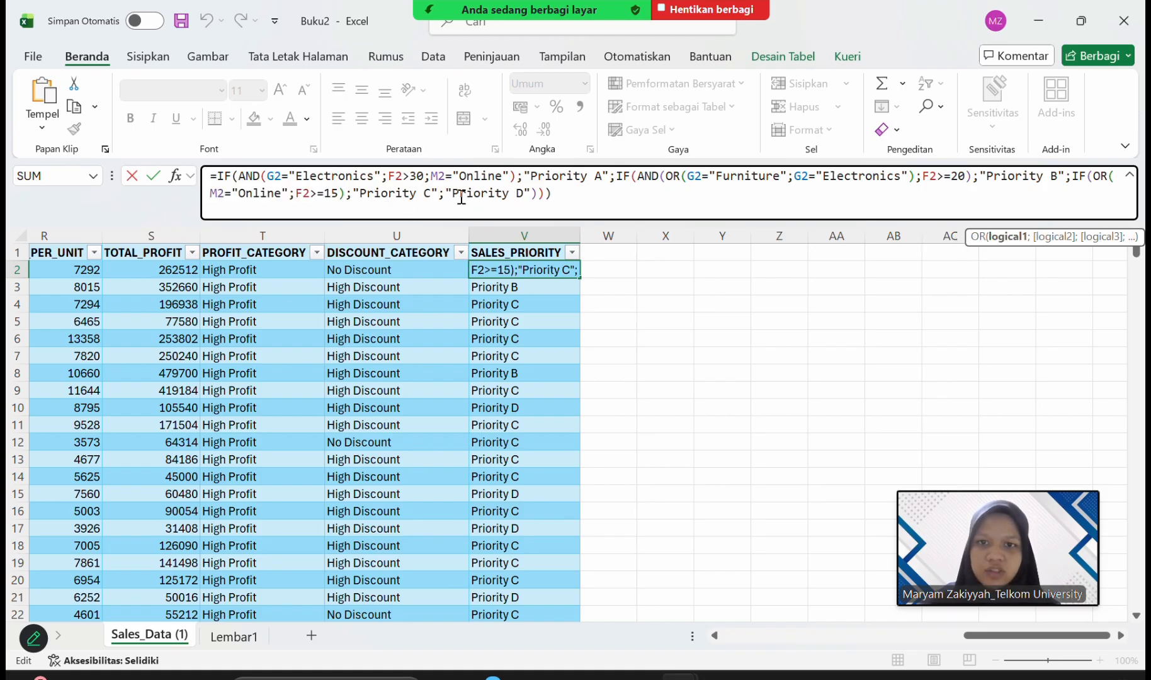
pyautogui.moveTo(457, 196); pyautogui.dragTo(525, 195)
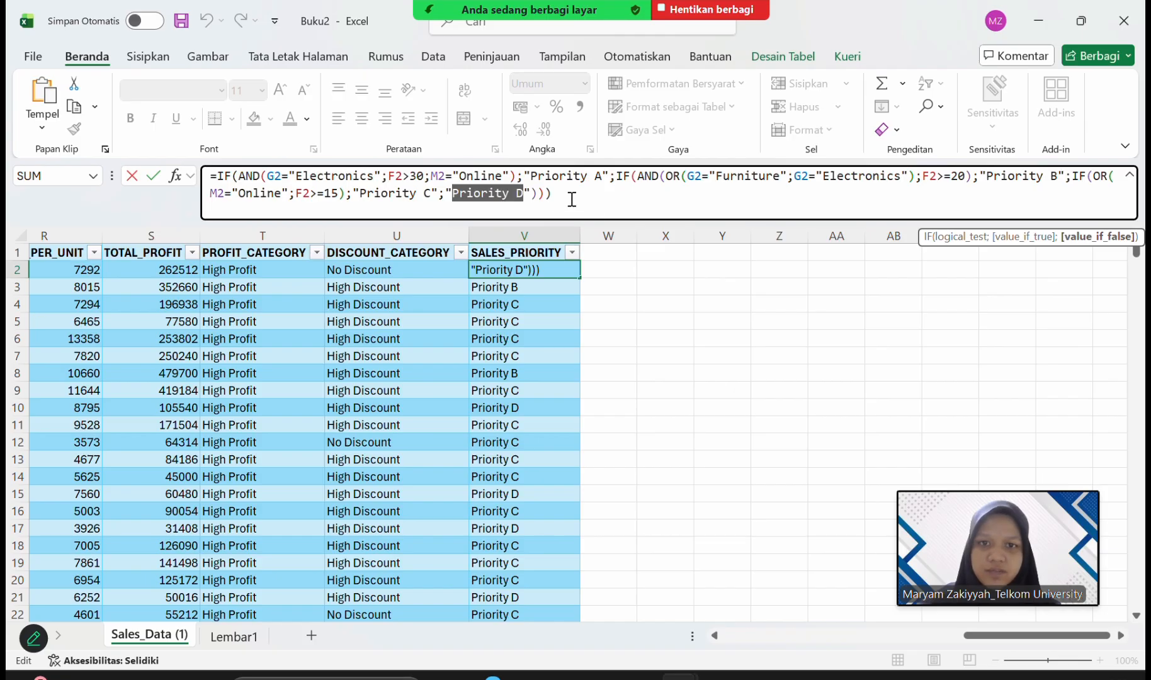
pyautogui.click(571, 199)
pyautogui.press('Return')
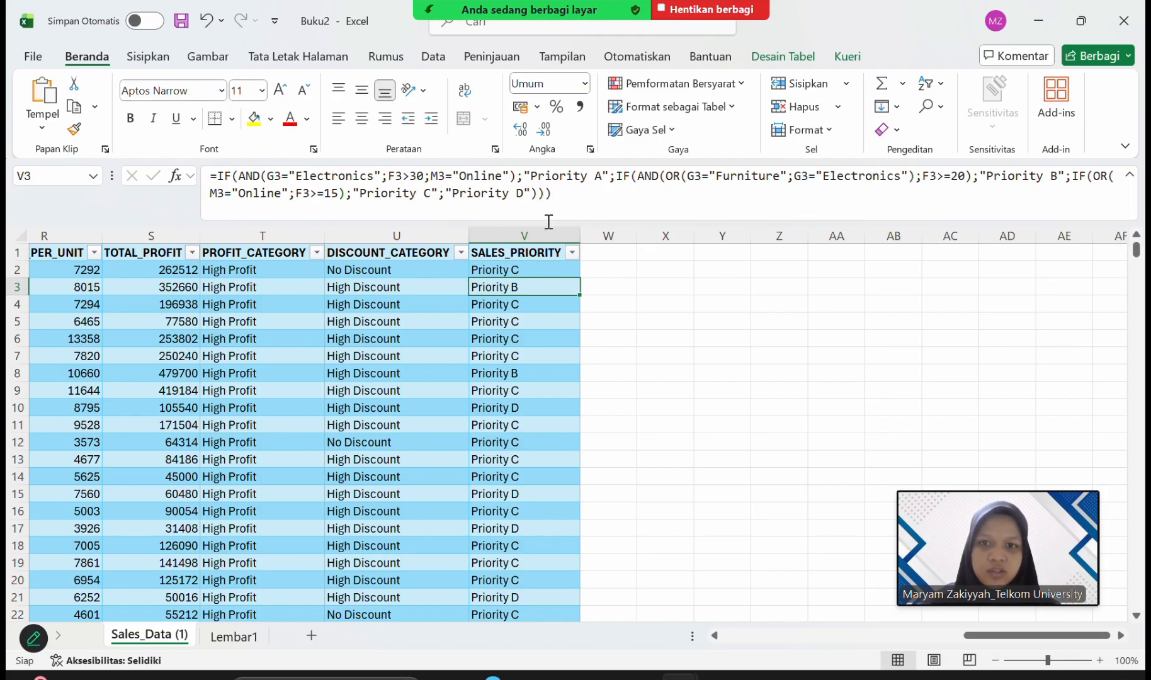
pyautogui.click(523, 237)
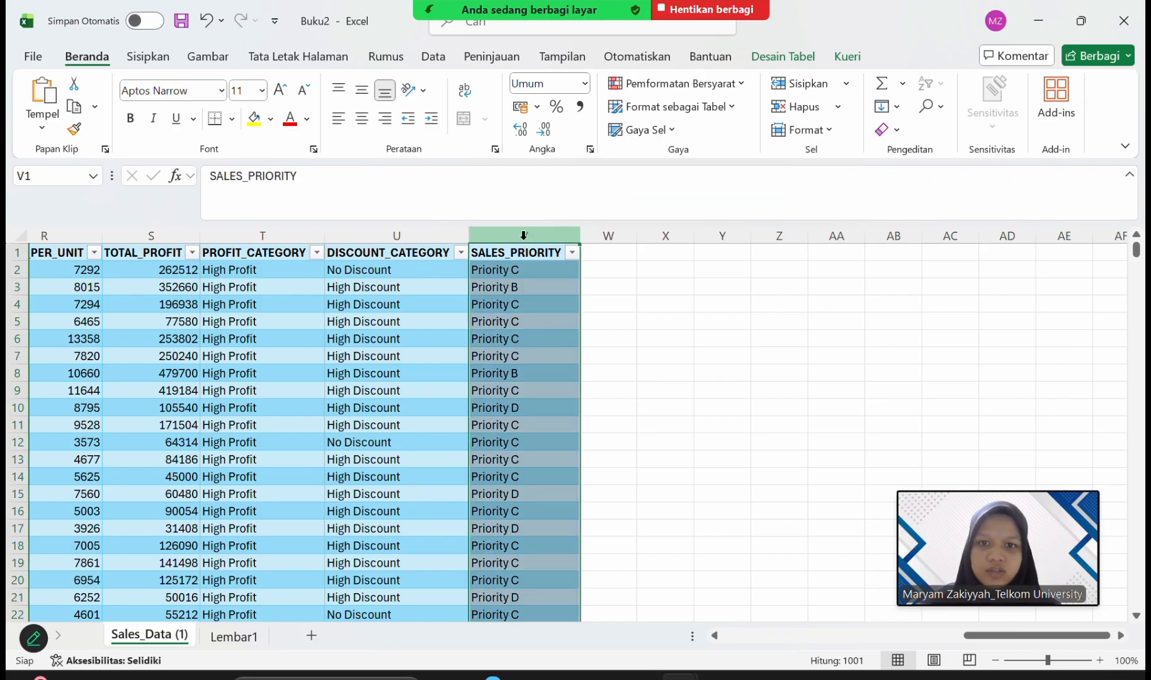
# Add the column header BONUS_AMOUNT in W1 and fit column W's width to it.
pyautogui.click(601, 255)
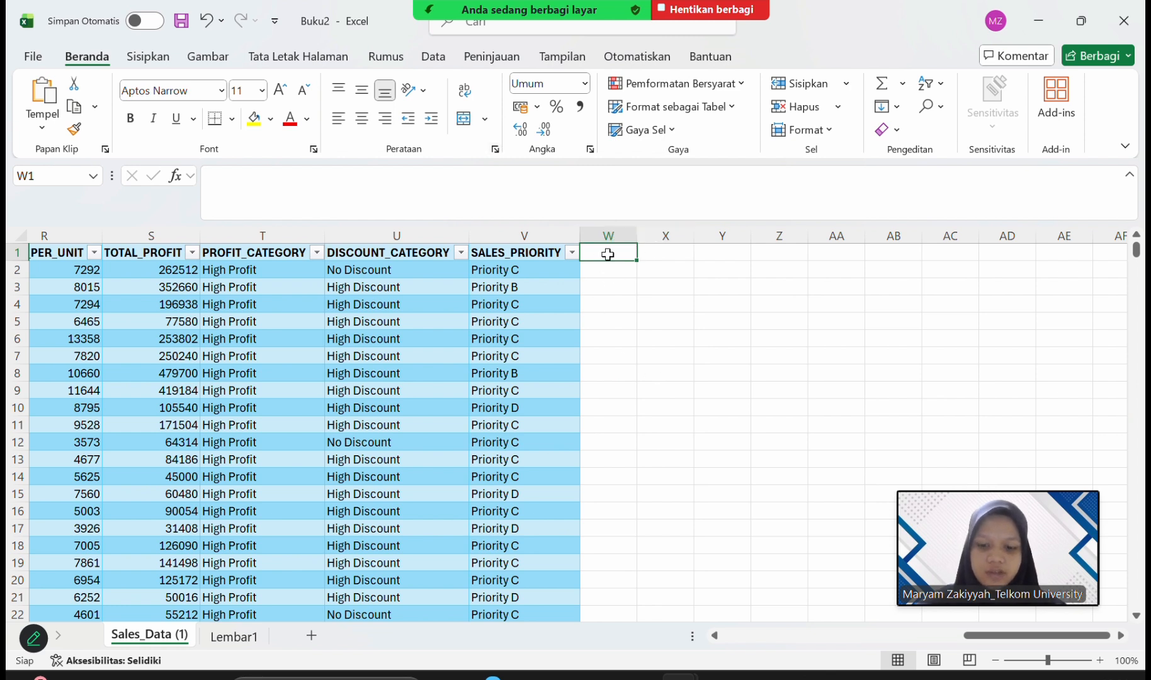
pyautogui.write('BO')
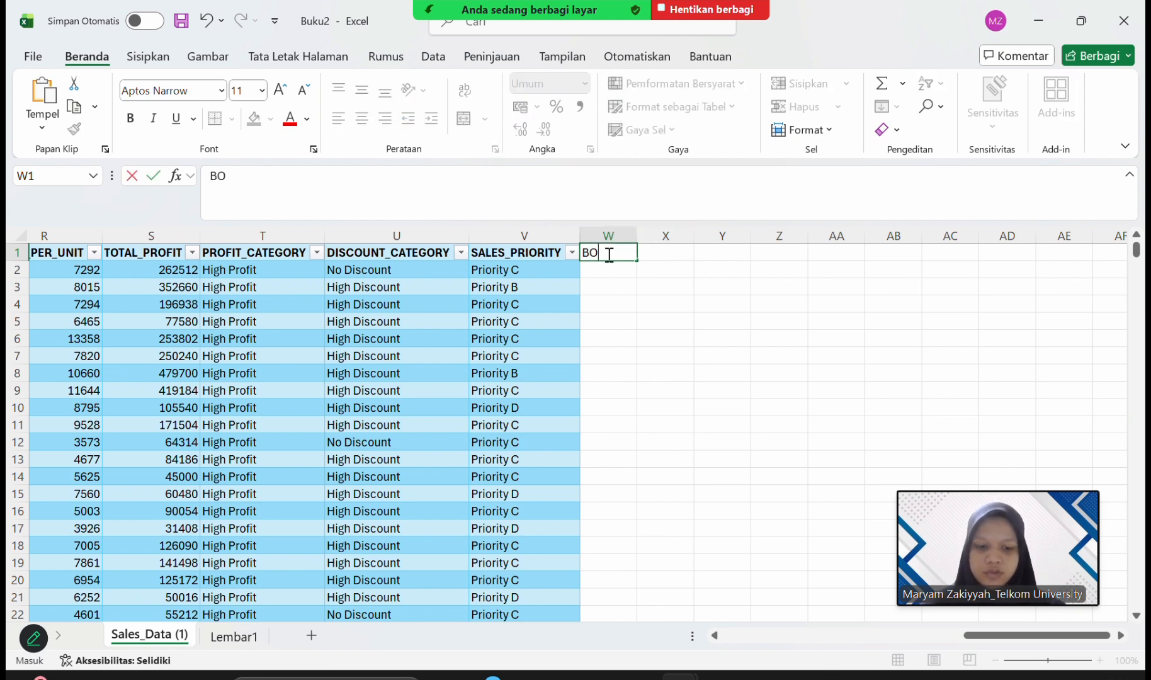
pyautogui.write('NUS')
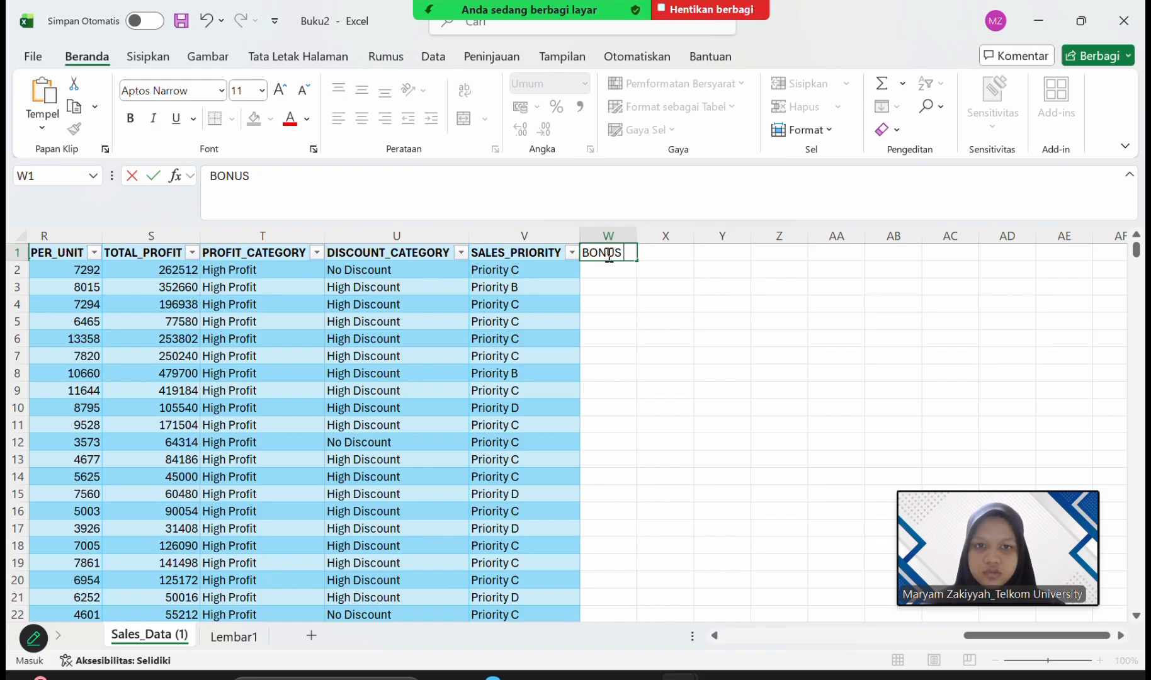
pyautogui.write('_EMO')
pyautogui.press('BackSpace')
pyautogui.press('BackSpace')
pyautogui.press('BackSpace')
pyautogui.press('BackSpace')
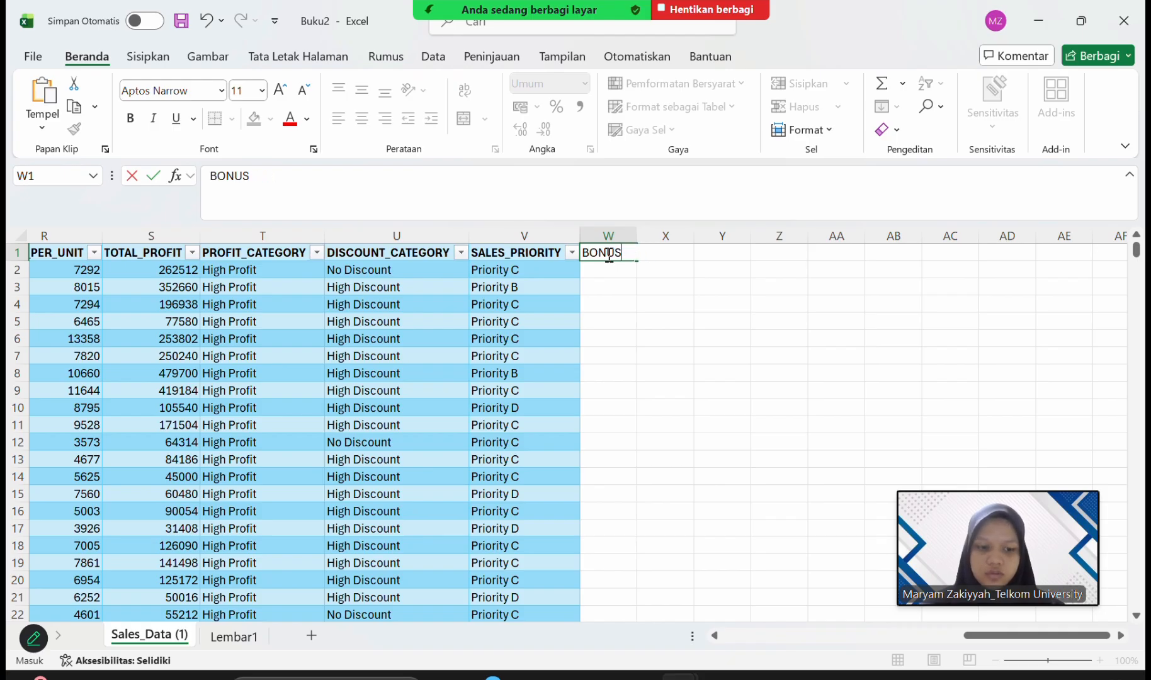
pyautogui.write('_AMOUNT')
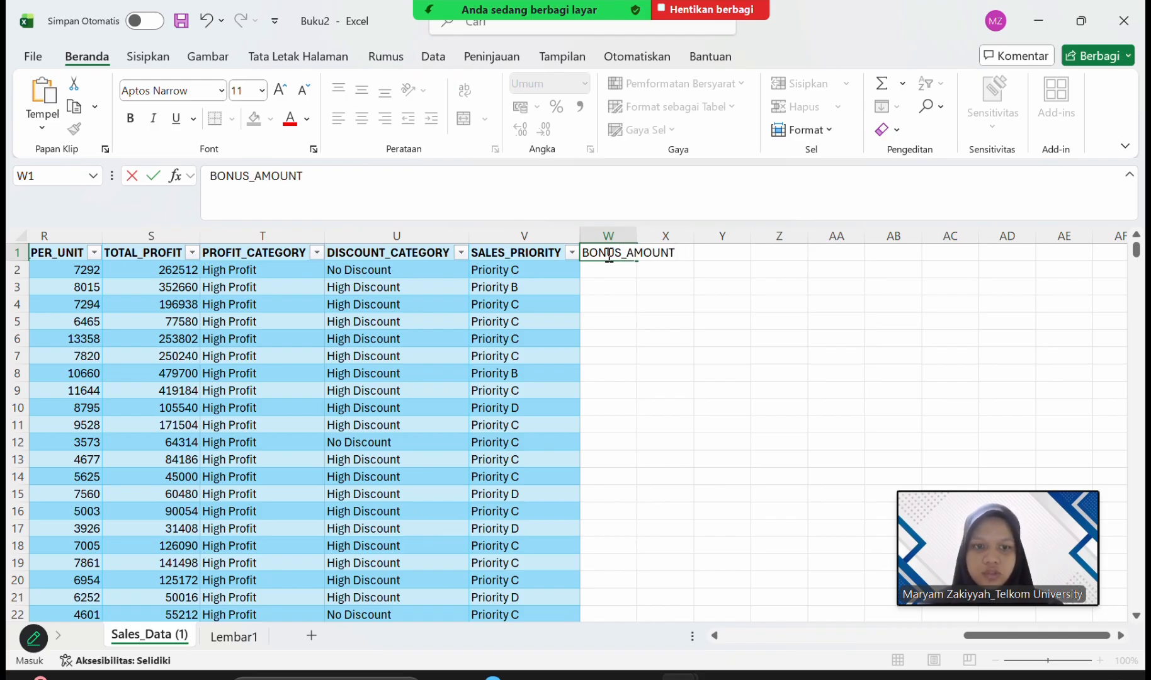
pyautogui.press('Return')
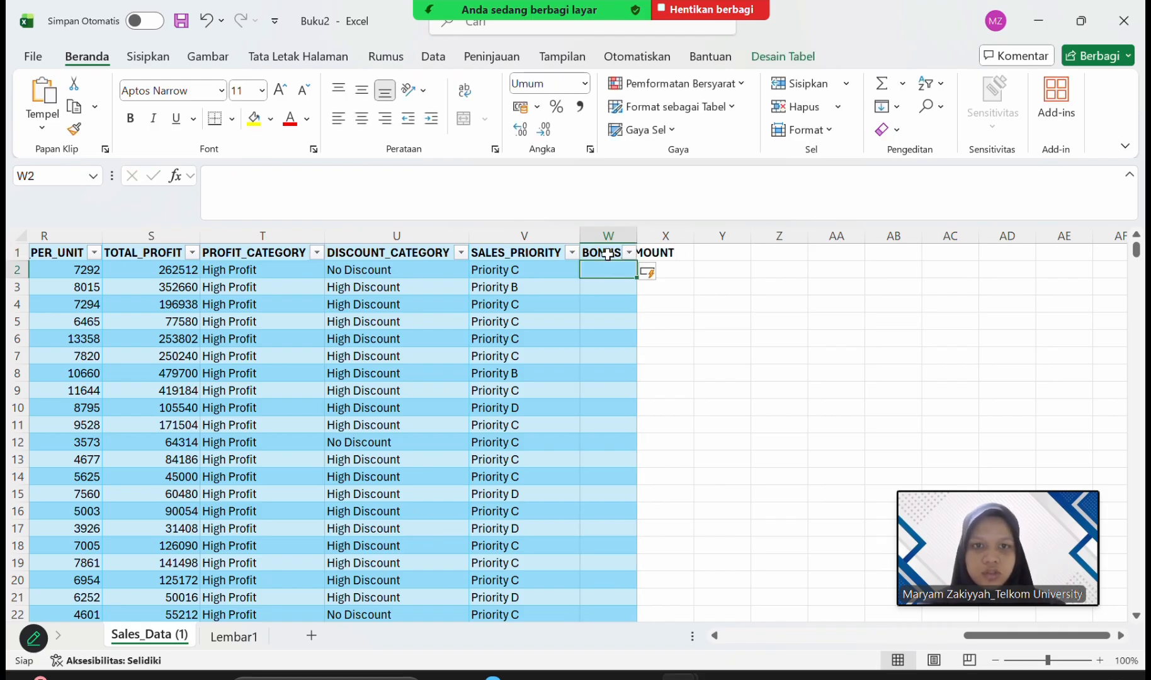
pyautogui.doubleClick(636, 235)
# Fill W2 with the copied nested-IF bonus formula that multiplies E2 by 0,15, 0,1, 0,08, 0,06, 0,03 or 0,01 depending on Q2, J2, T2 and L2.
pyautogui.write('=IF(AND(Q2="Excellent";J2="Returning";T2="High Profit");E2*0,15;IF(AND(Q2="Excellent";J2="New Customer");E2*0,1;IF(AND(OR(Q2="Good";Q2="Excellent");L2="Cash Payment");E2*0,08;IF(AND(Q2="Good";T2="High Profit");E2*0,06;IF(Q2="Average";E2*0,03;IF(Q2="Below Average";E2*0,01;))))))')
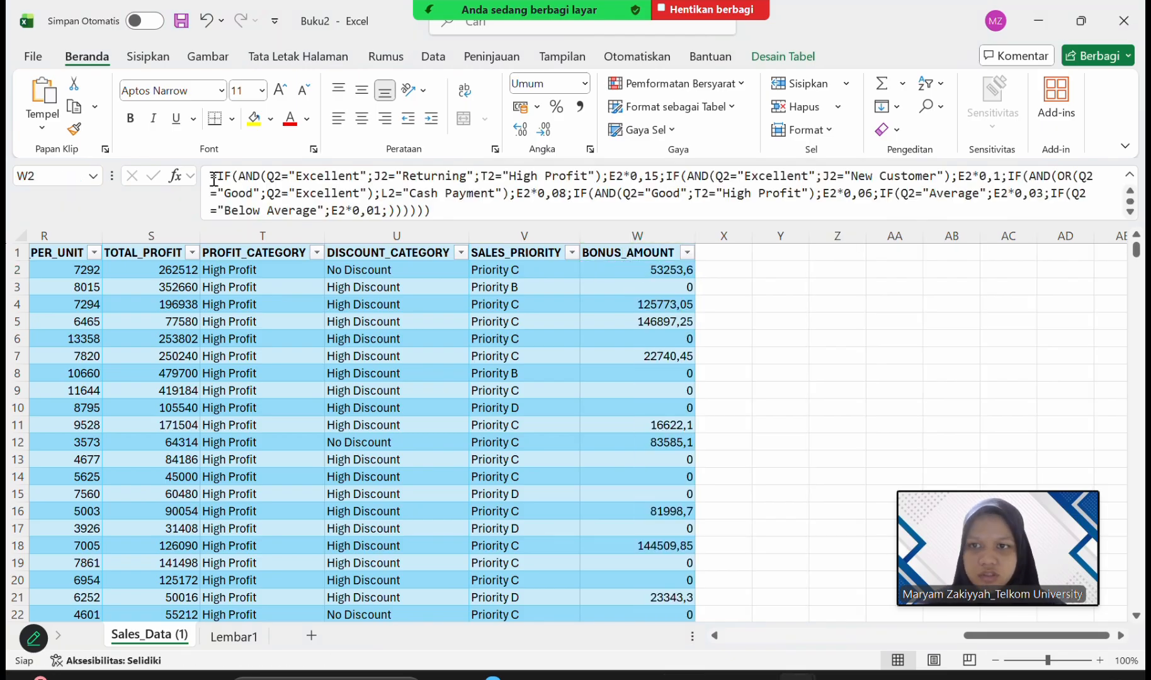
# Examine the first IF function in the W2 formula: its "Excellent", "Returning" and "High Profit" conditions and the E2*0,15 result.
pyautogui.click(214, 176)
pyautogui.moveTo(214, 176); pyautogui.dragTo(369, 174)
pyautogui.click(264, 171)
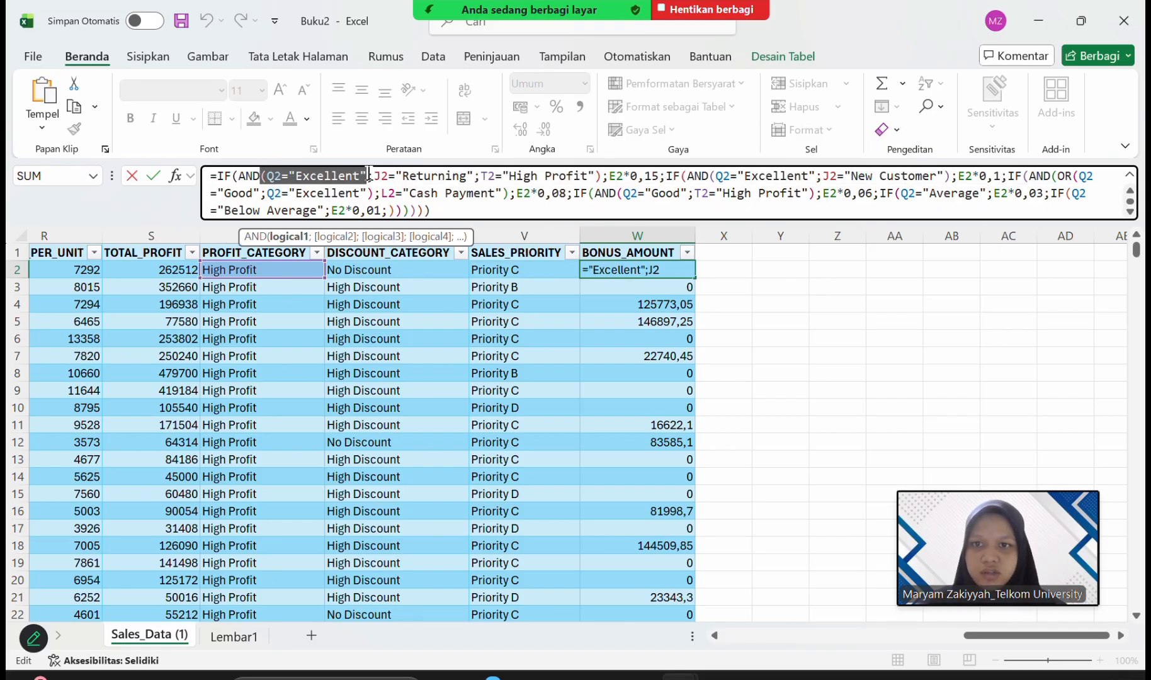
pyautogui.click(378, 176)
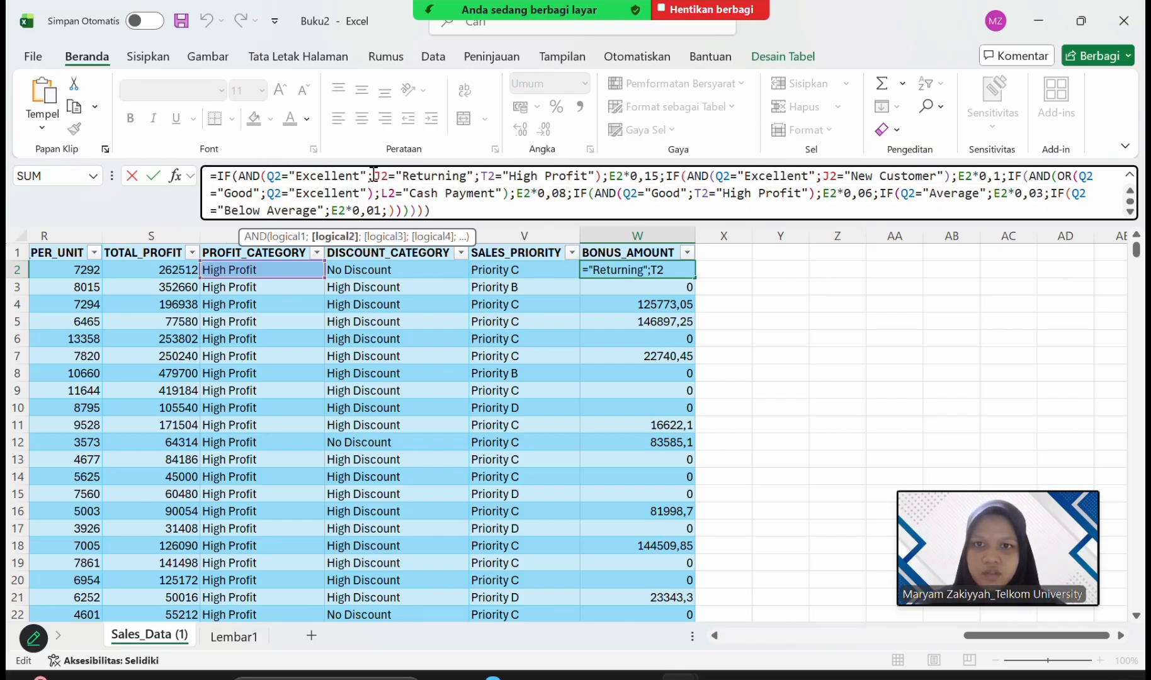
pyautogui.moveTo(373, 176); pyautogui.dragTo(474, 170)
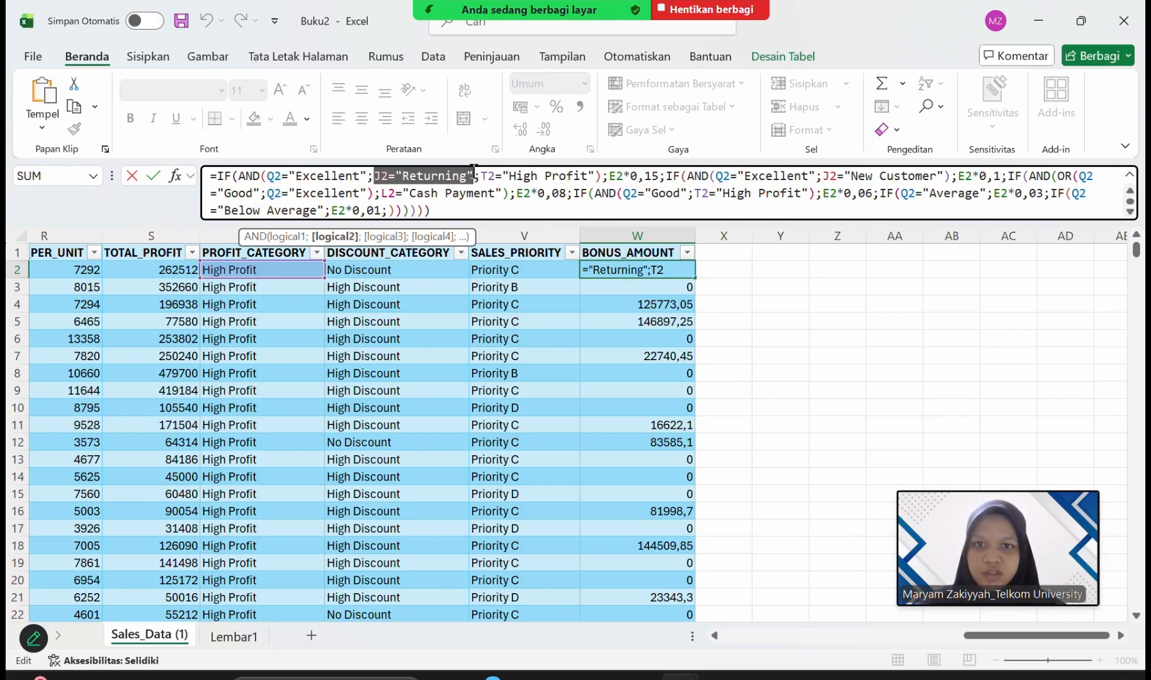
pyautogui.click(495, 177)
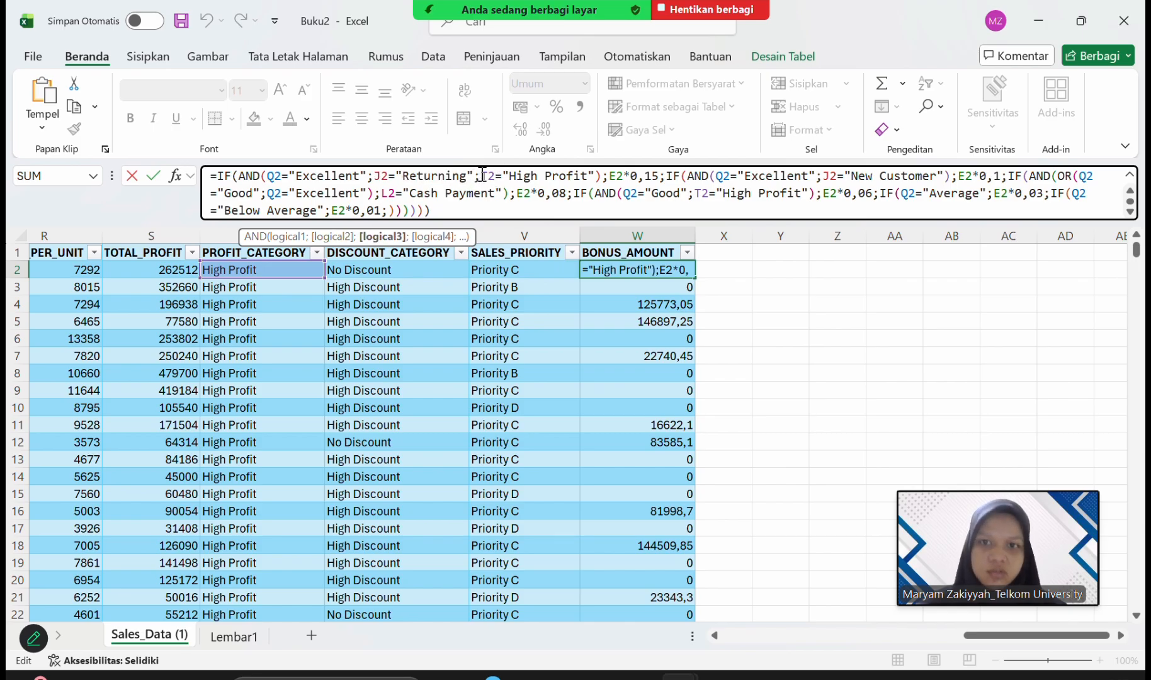
pyautogui.moveTo(481, 175); pyautogui.dragTo(595, 180)
pyautogui.click(608, 179)
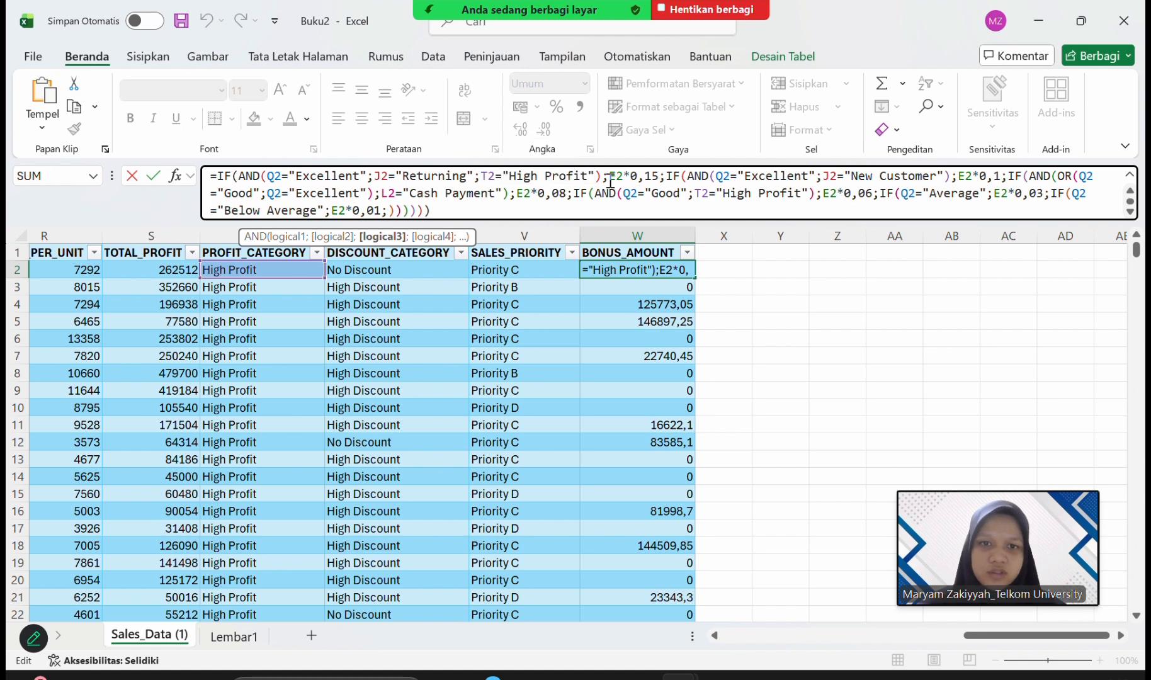
pyautogui.moveTo(609, 175); pyautogui.dragTo(660, 176)
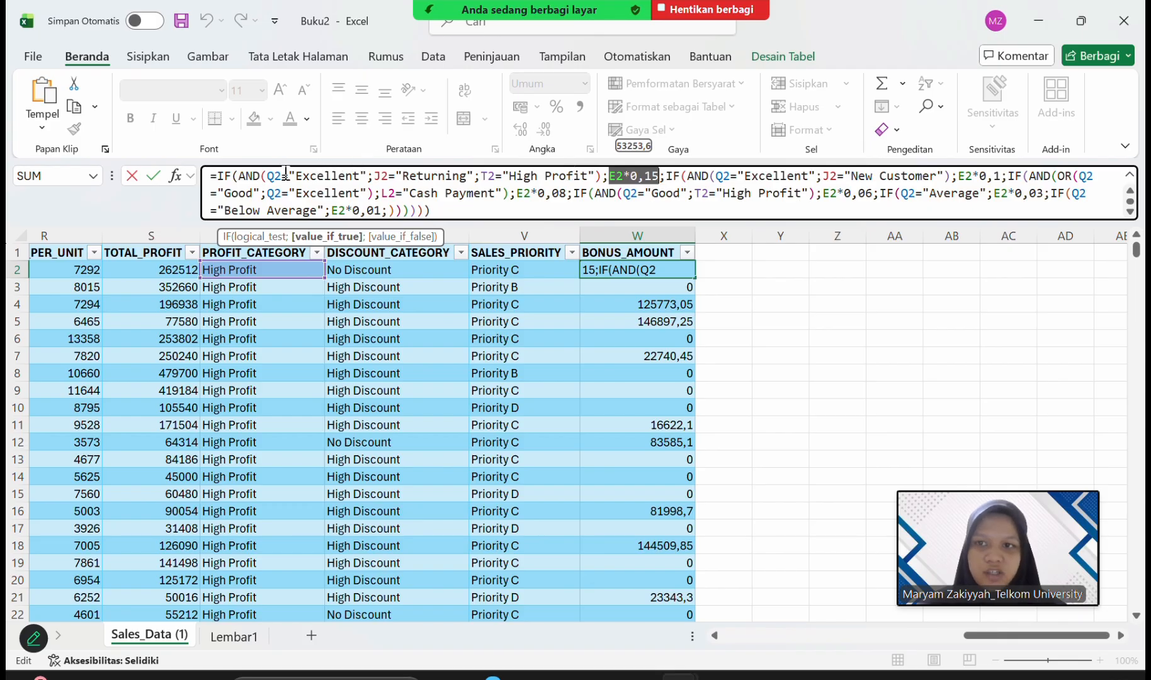
pyautogui.moveTo(260, 175); pyautogui.dragTo(661, 177)
pyautogui.click(625, 175)
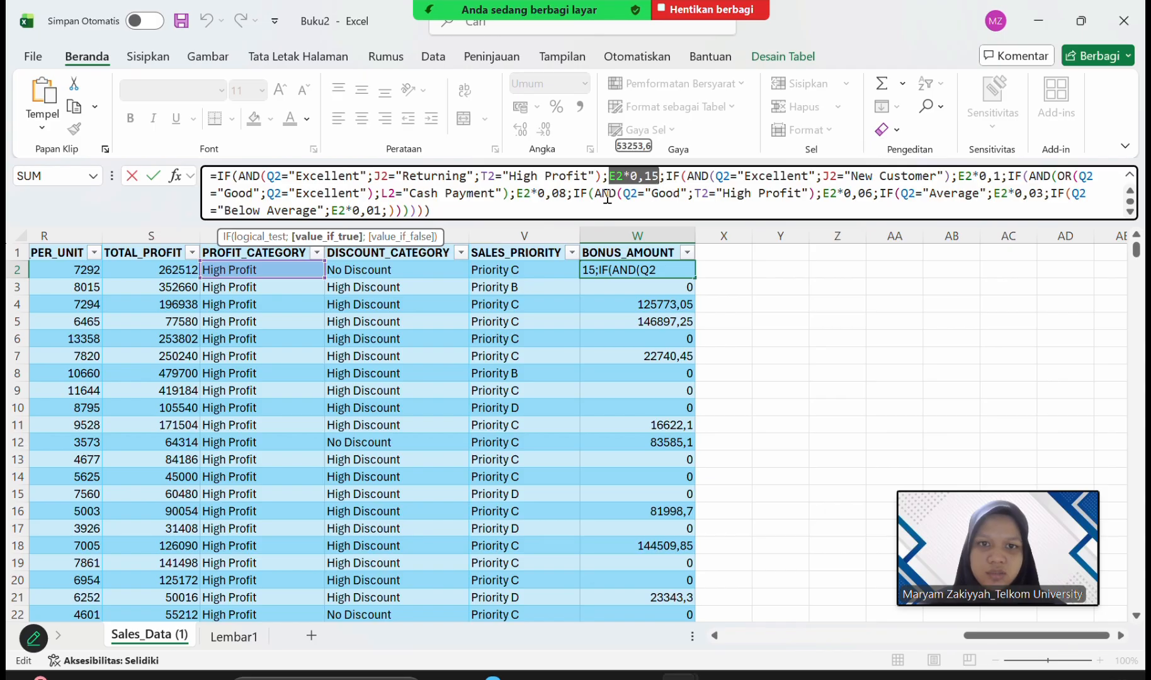
pyautogui.click(670, 176)
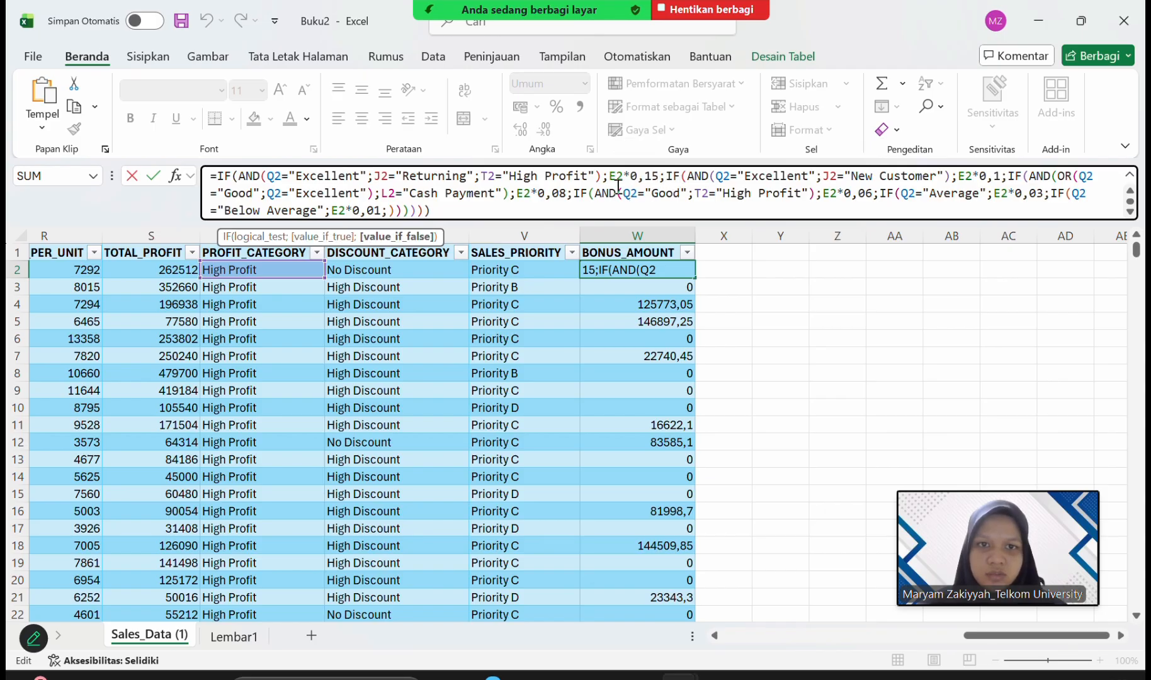
pyautogui.moveTo(624, 177); pyautogui.dragTo(659, 177)
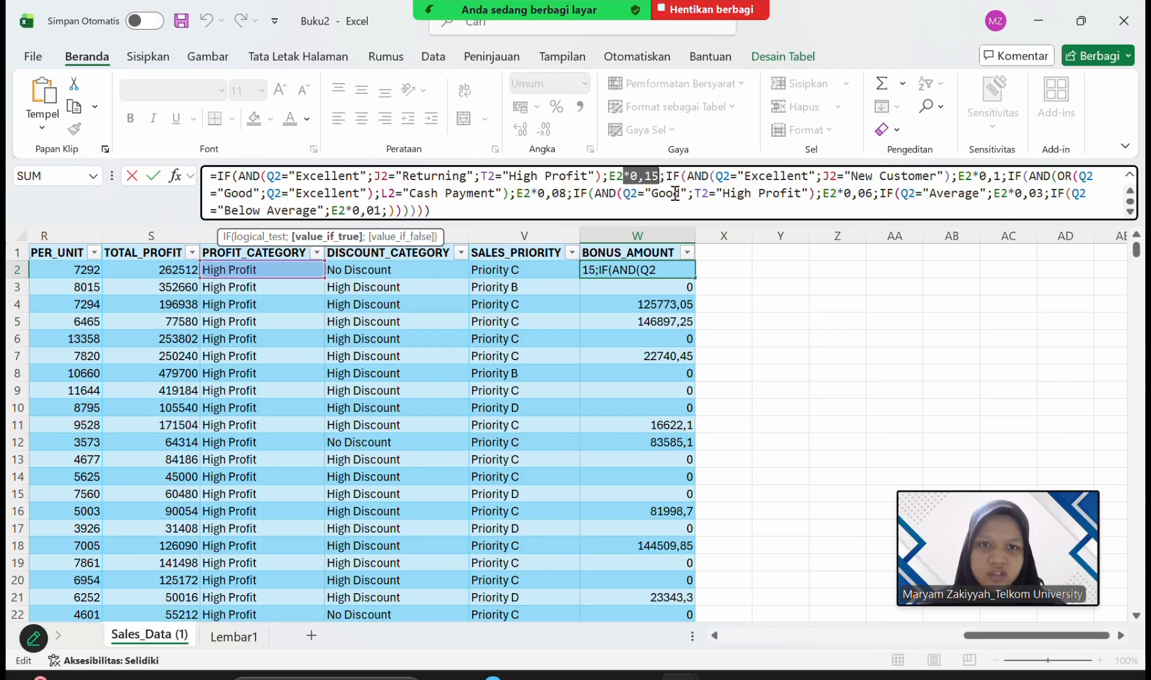
pyautogui.click(681, 192)
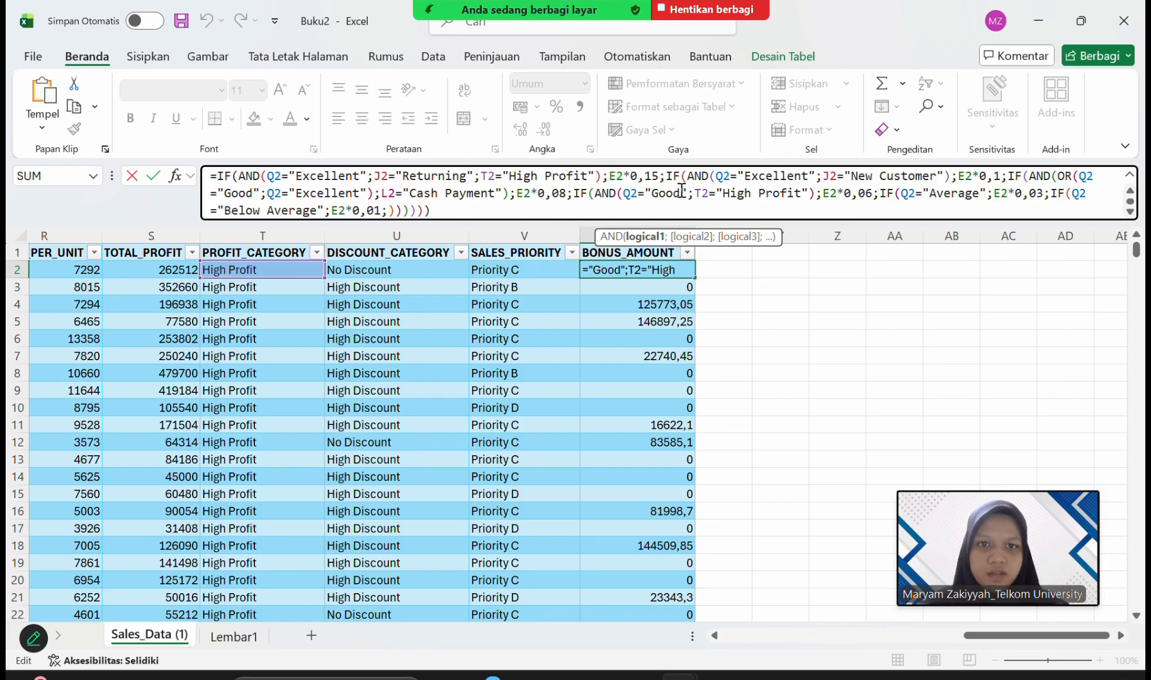
# Review the second and third IF functions in W2, covering the "New Customer" and "Cash Payment" conditions with their E2*0,1 and E2*0,08 results.
pyautogui.click(666, 176)
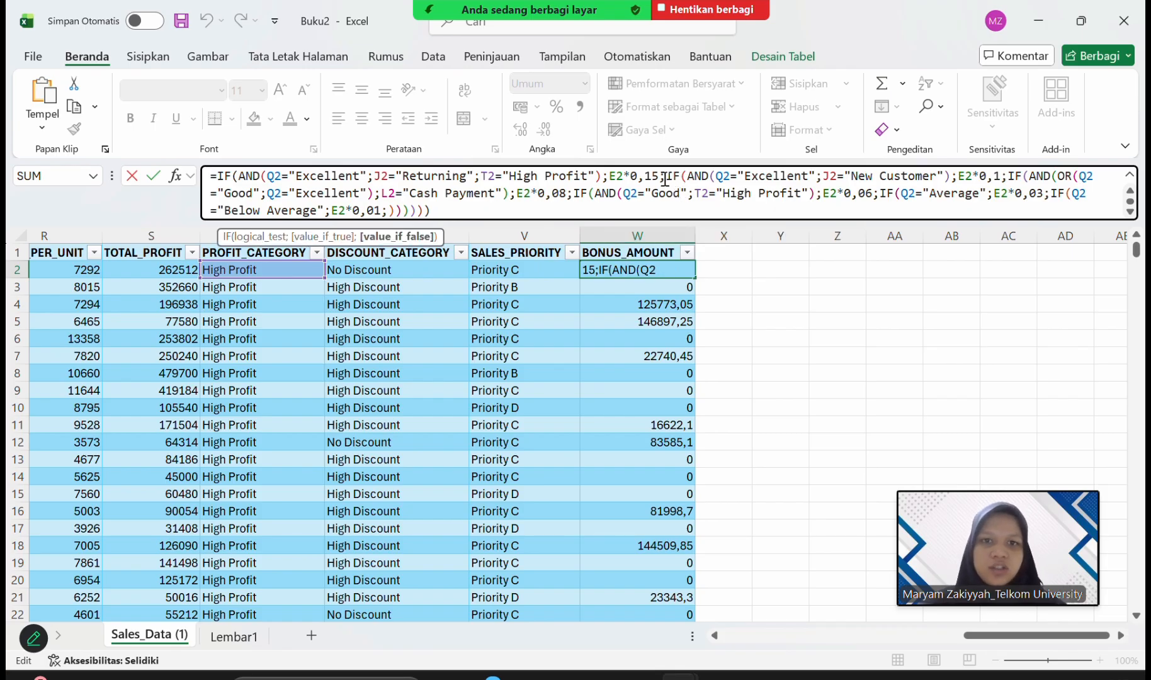
pyautogui.moveTo(666, 175); pyautogui.dragTo(1001, 176)
pyautogui.click(957, 176)
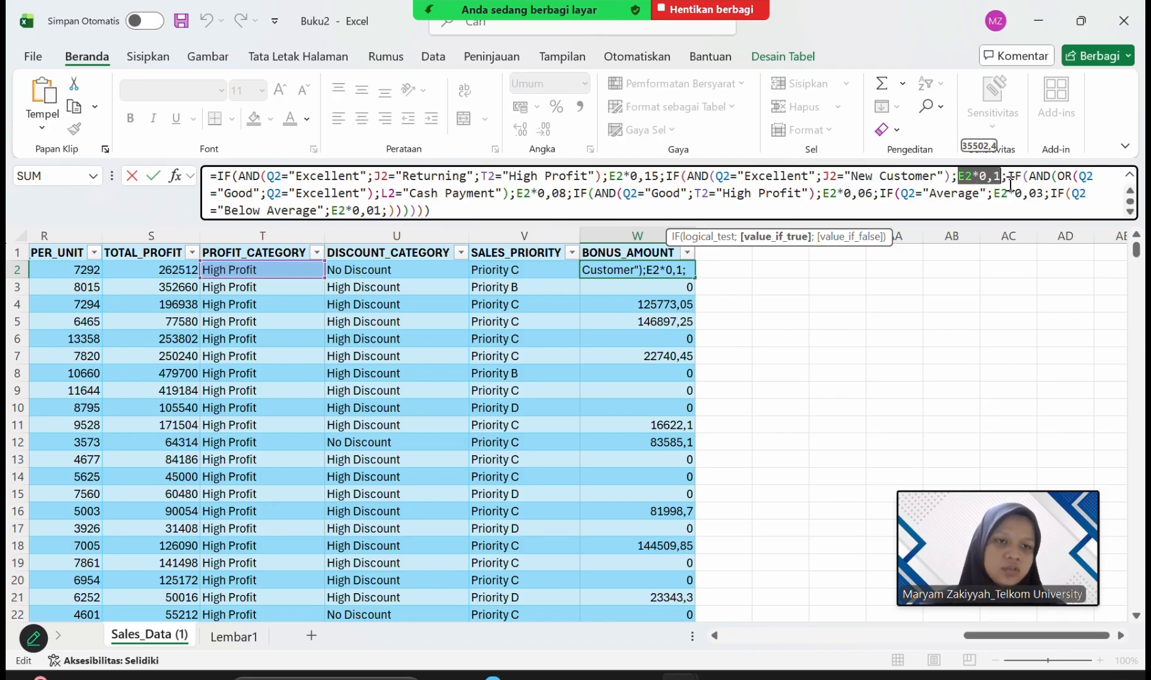
pyautogui.click(1008, 177)
pyautogui.moveTo(1007, 177); pyautogui.dragTo(1086, 177)
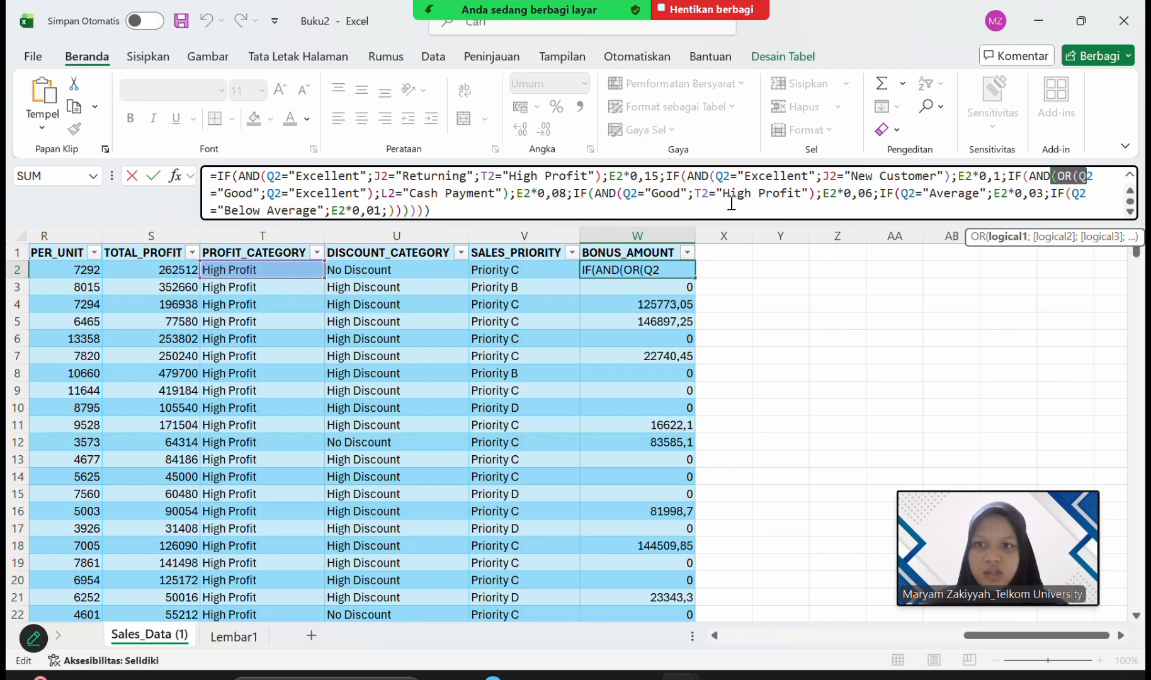
pyautogui.click(225, 192)
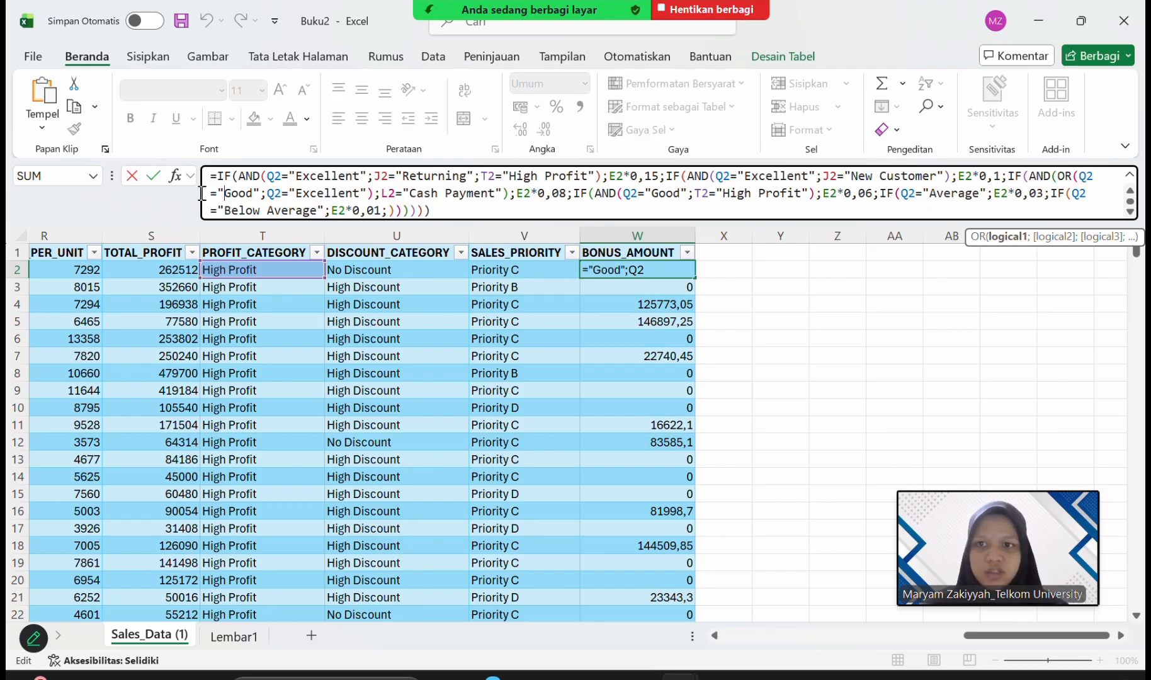
pyautogui.moveTo(208, 192); pyautogui.dragTo(500, 193)
pyautogui.click(406, 191)
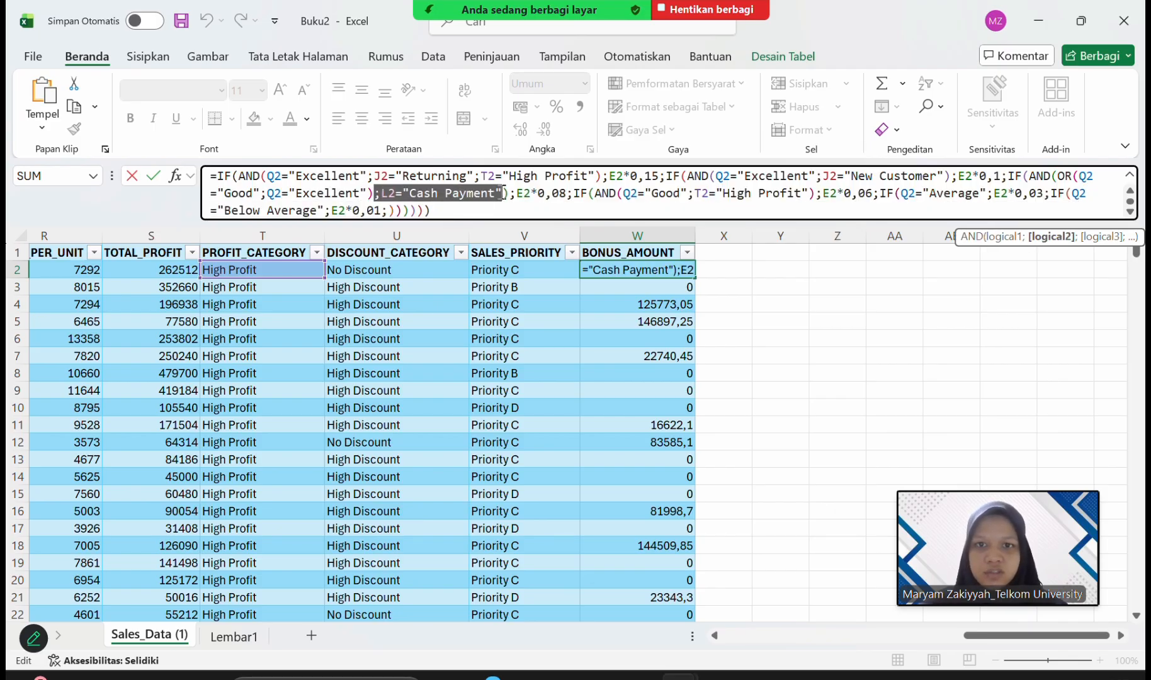
pyautogui.click(512, 193)
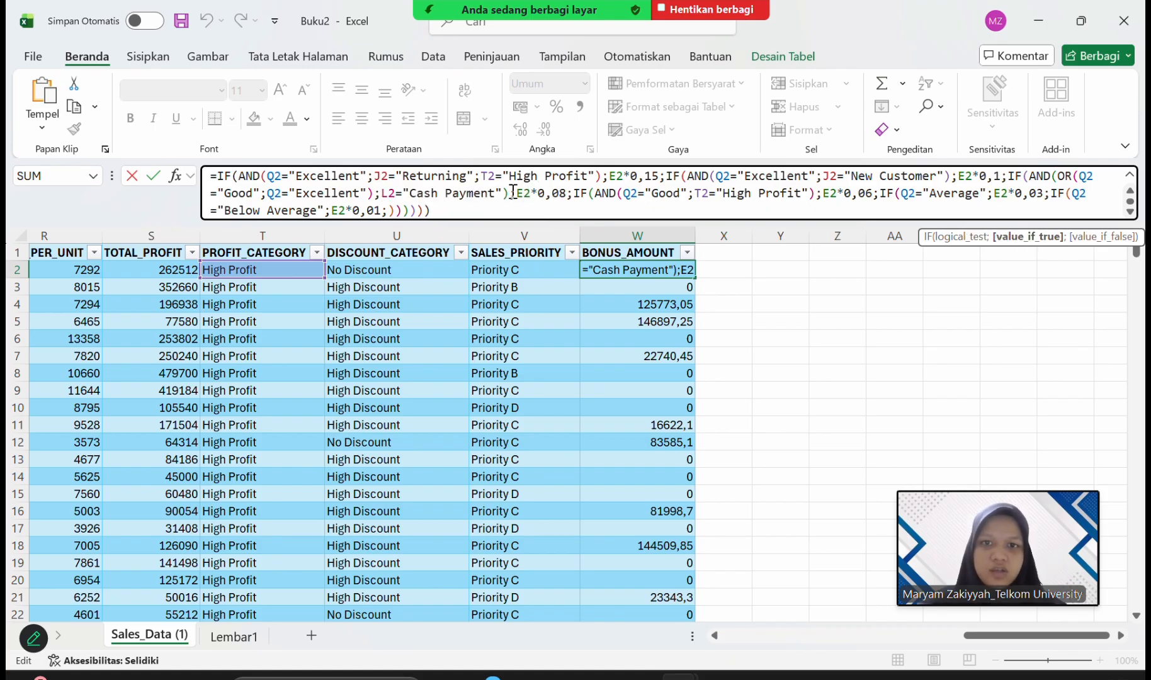
pyautogui.moveTo(512, 194); pyautogui.dragTo(571, 195)
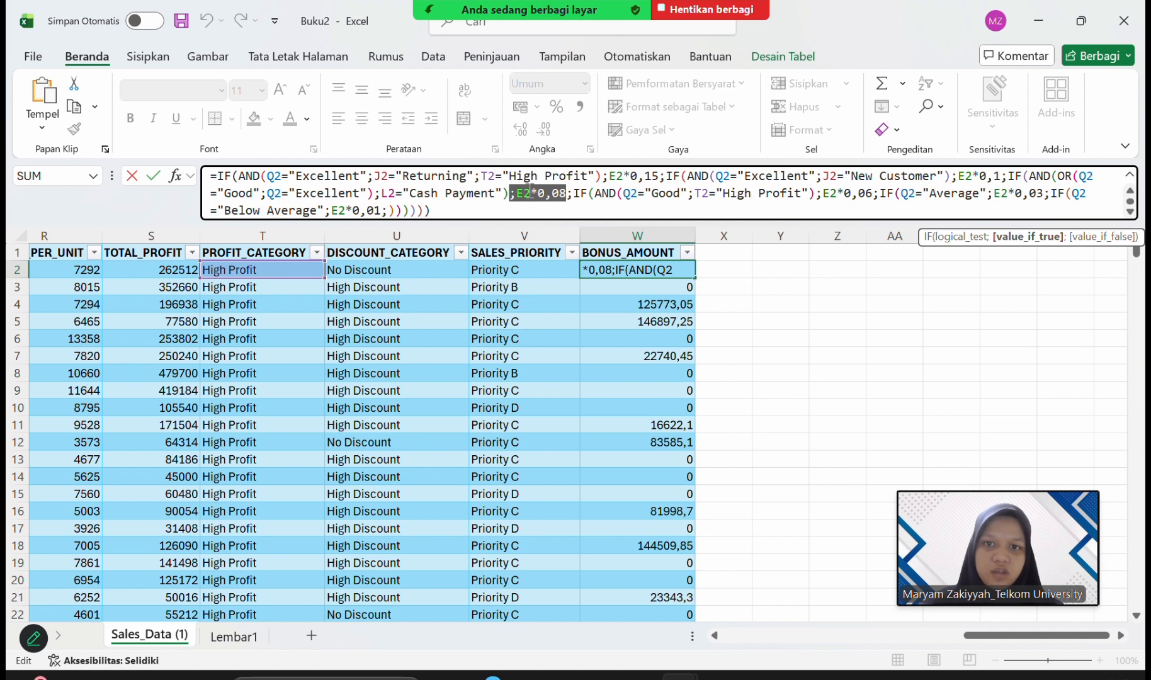
# Examine the fourth IF function in W2, with its "Good" and "High Profit" conditions and the E2*0,06 result.
pyautogui.click(573, 195)
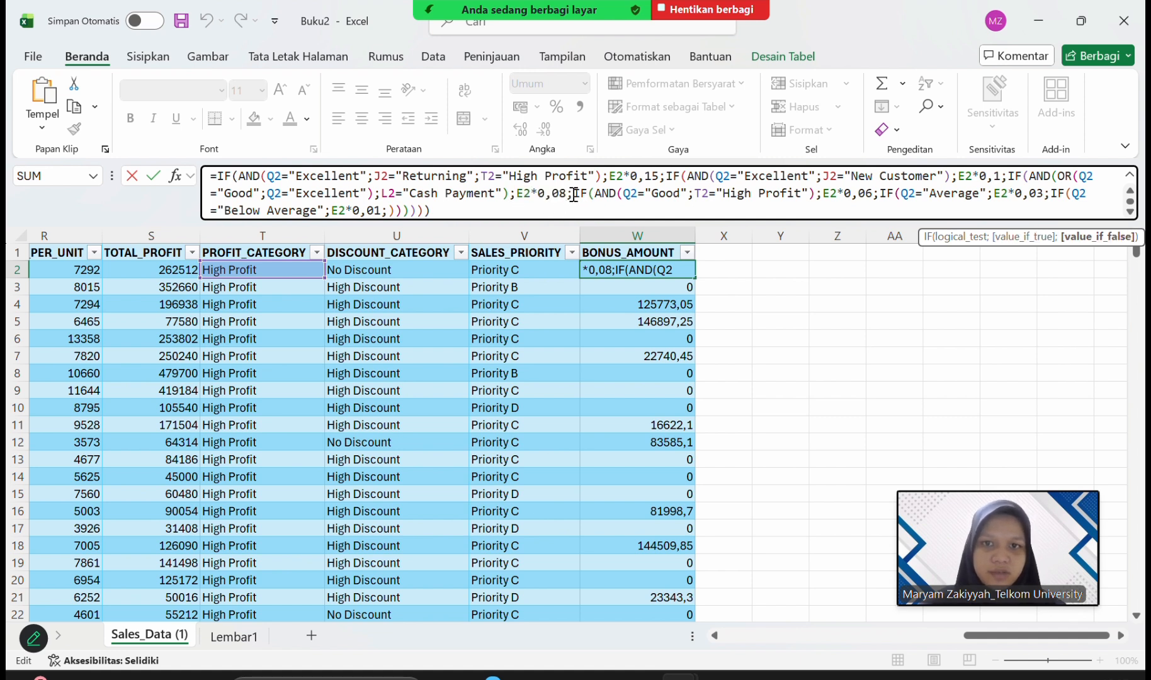
pyautogui.moveTo(574, 194); pyautogui.dragTo(640, 196)
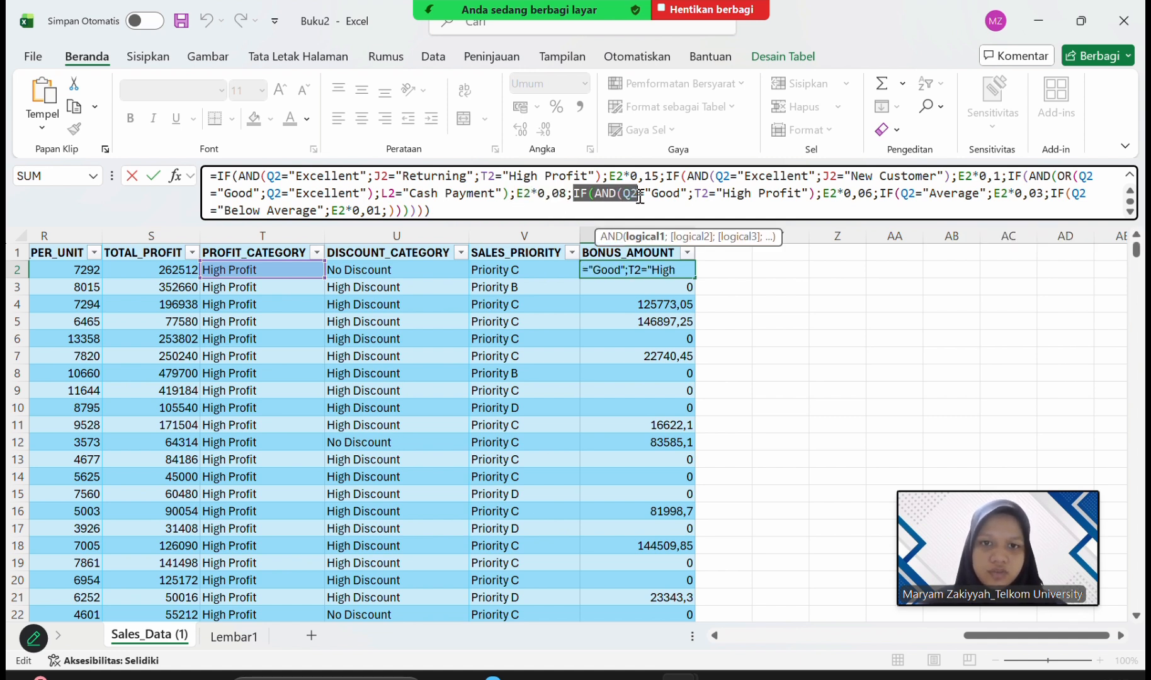
pyautogui.click(640, 197)
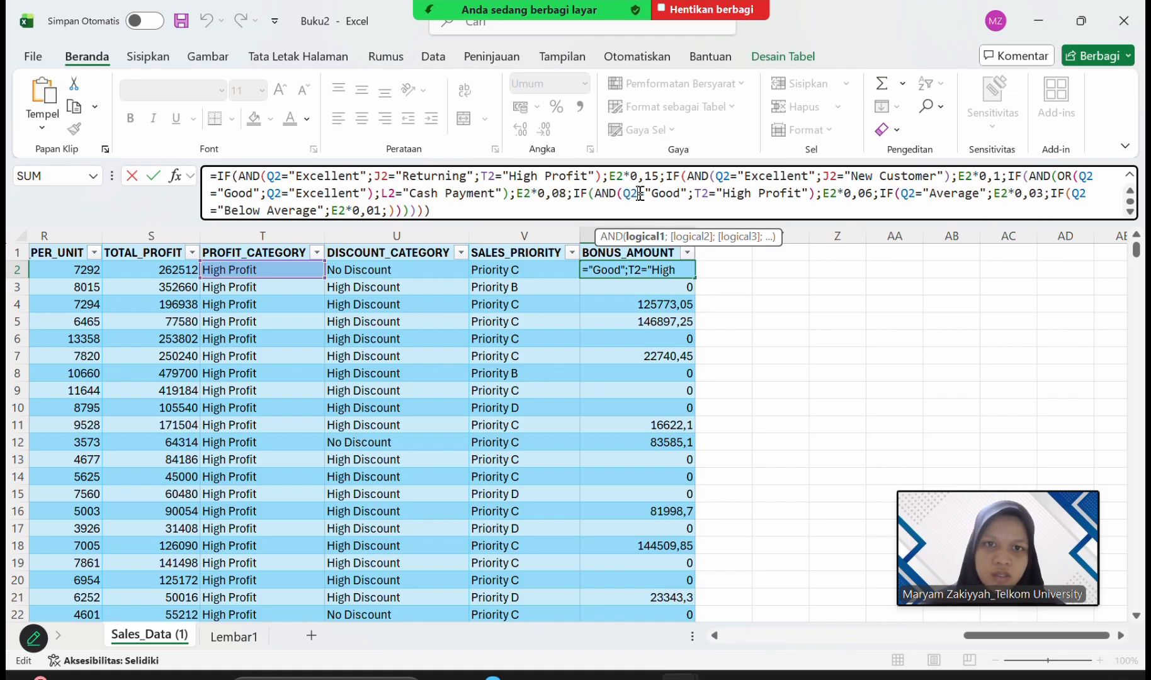
pyautogui.click(619, 195)
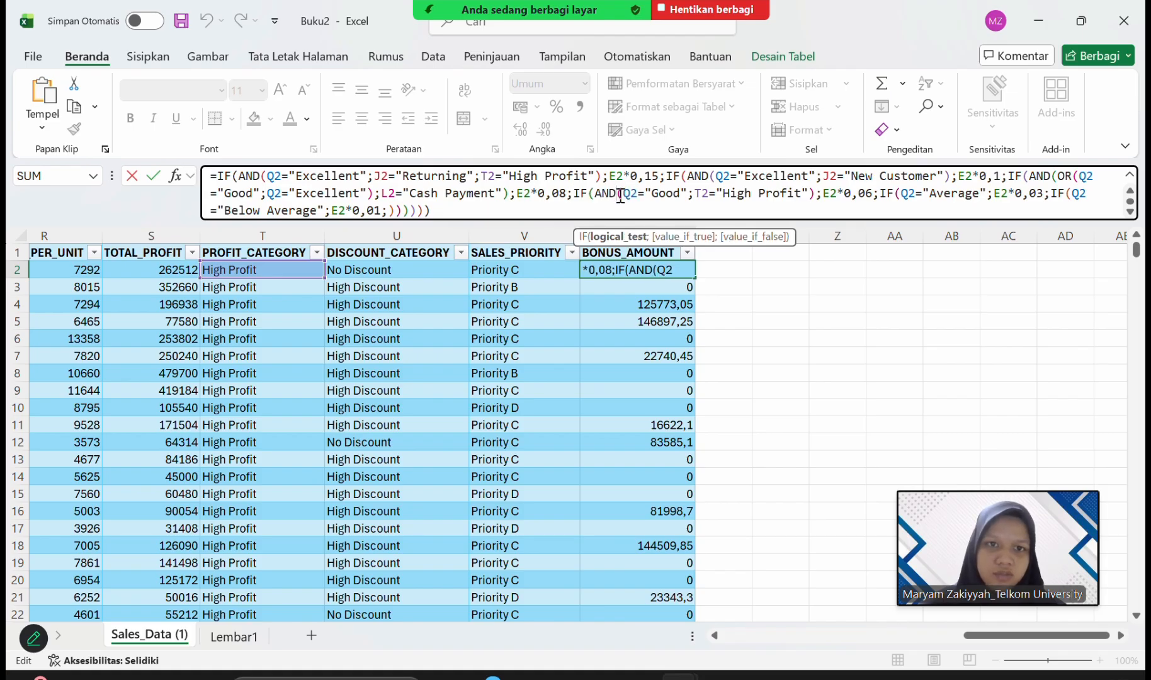
pyautogui.click(687, 195)
pyautogui.click(722, 192)
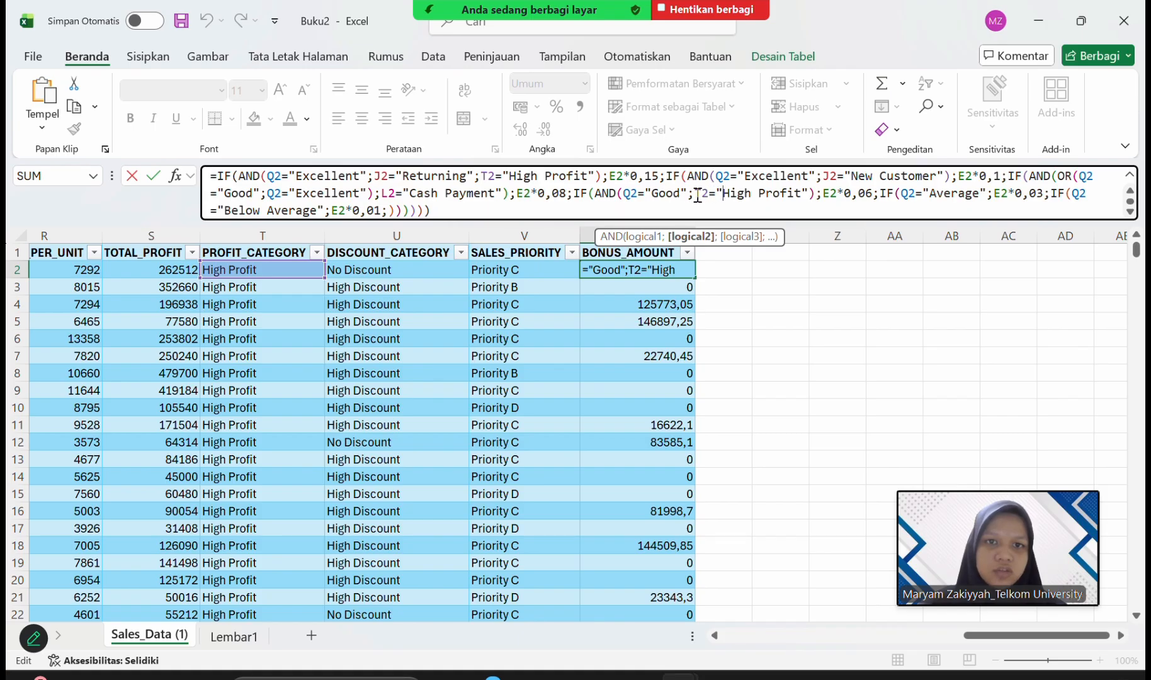
pyautogui.moveTo(694, 193); pyautogui.dragTo(874, 196)
pyautogui.click(839, 188)
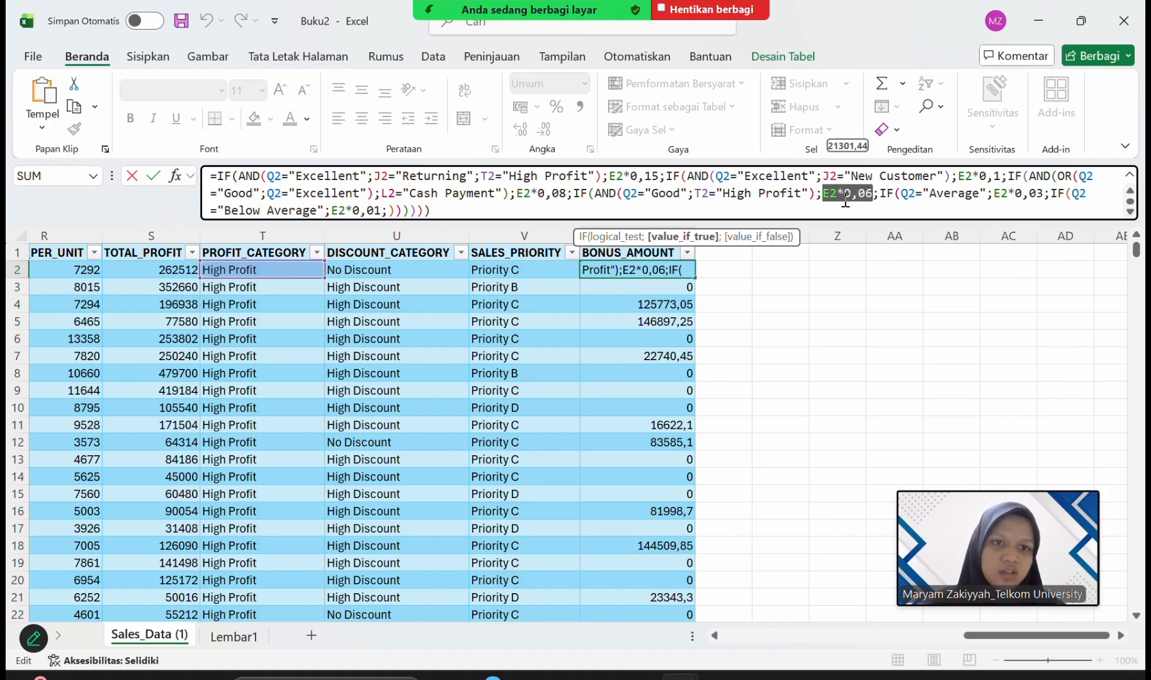
# Review the last two IF functions in W2 for "Average" with E2*0,03 and "Below Average" with E2*0,01, and commit the formula.
pyautogui.click(902, 195)
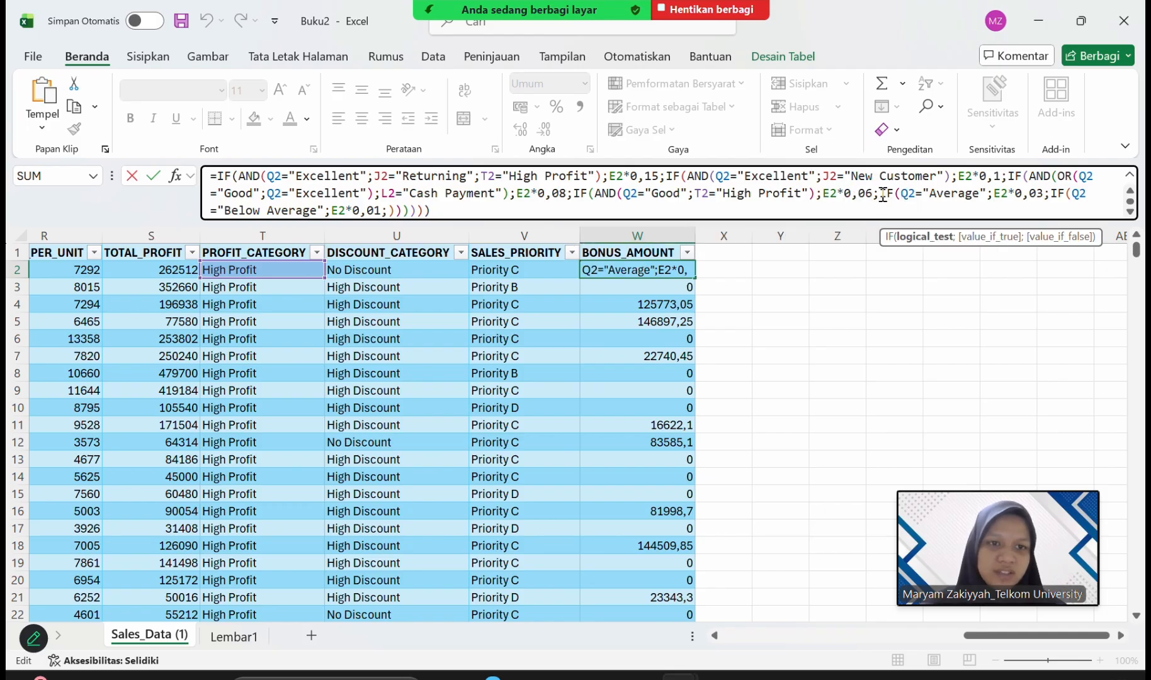
pyautogui.click(883, 195)
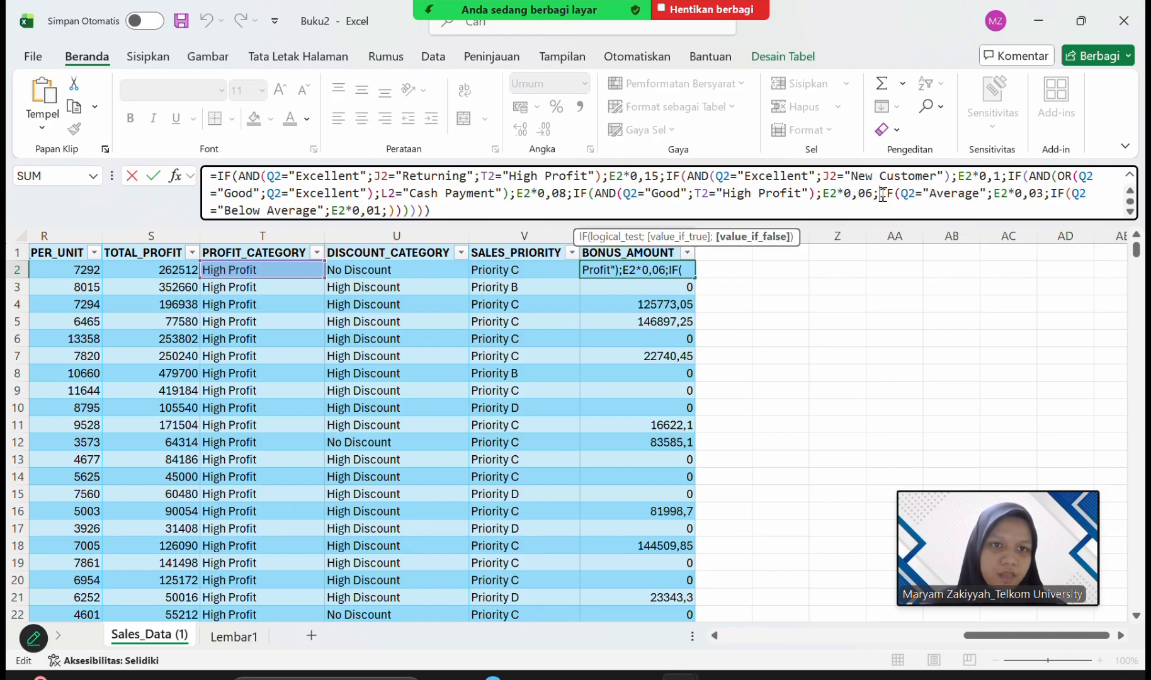
pyautogui.moveTo(883, 195); pyautogui.dragTo(986, 197)
pyautogui.click(904, 192)
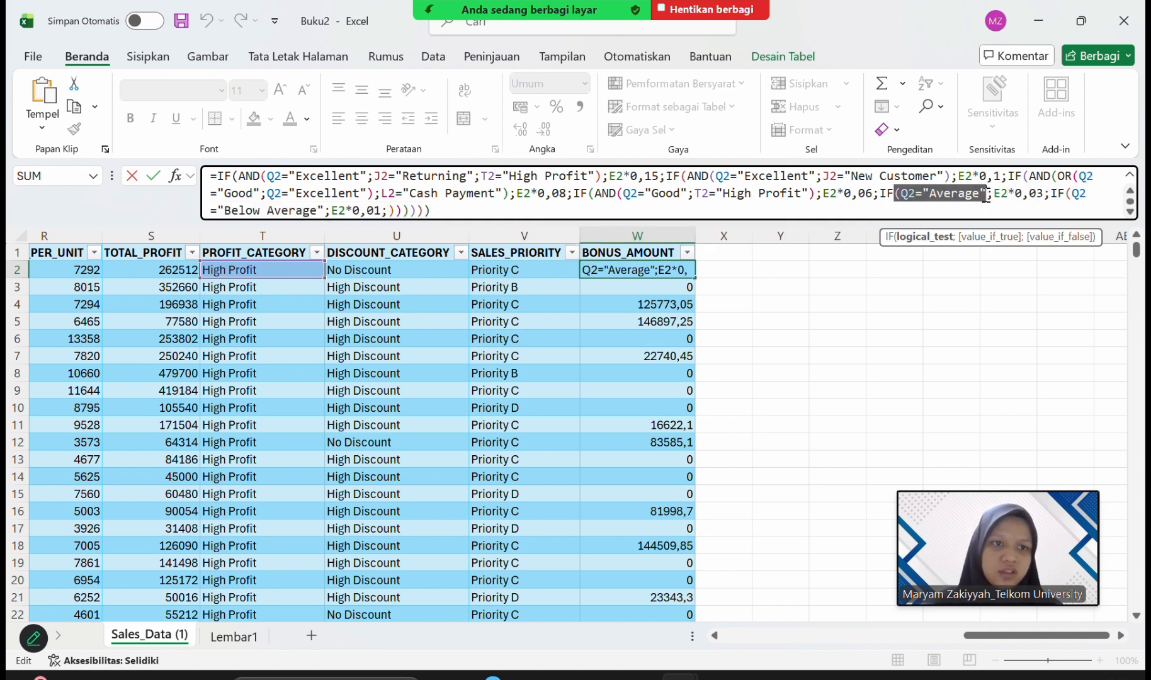
pyautogui.click(899, 195)
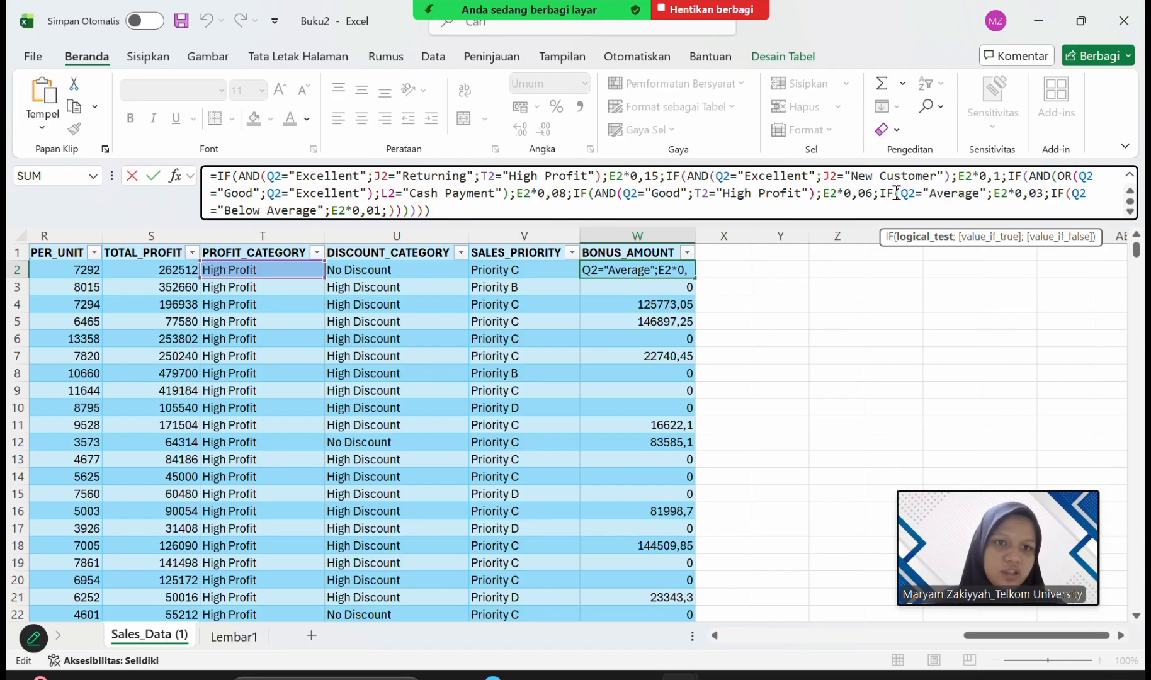
pyautogui.moveTo(994, 194); pyautogui.dragTo(1041, 201)
pyautogui.click(1049, 194)
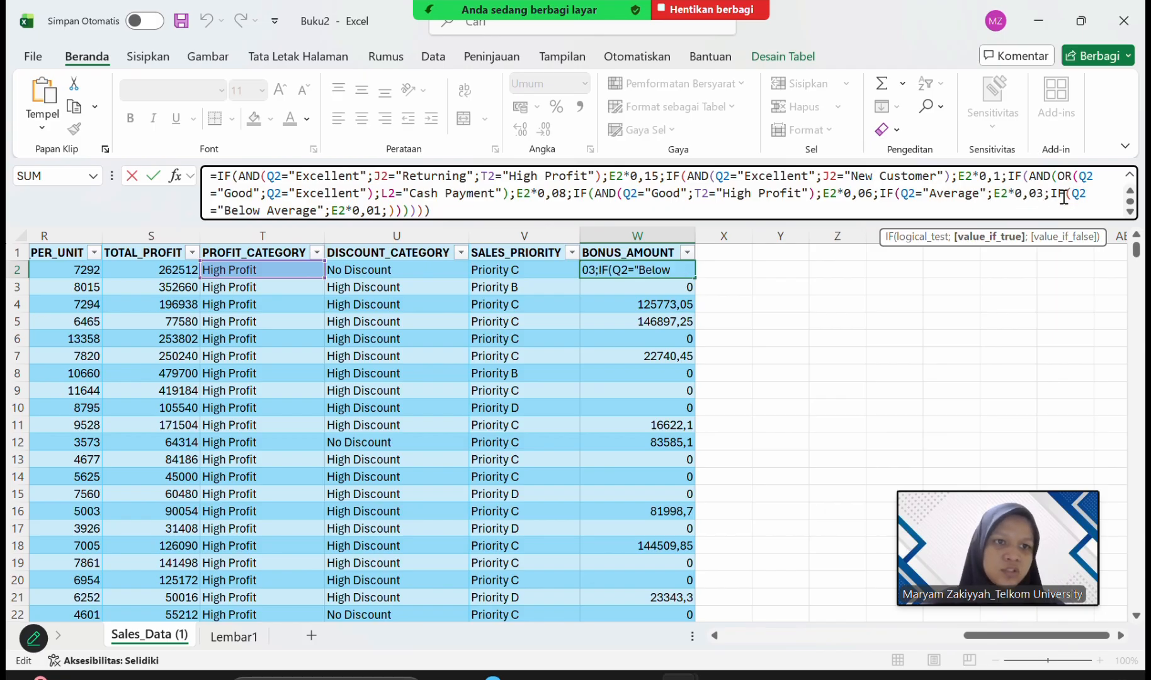
pyautogui.moveTo(1049, 194); pyautogui.dragTo(324, 214)
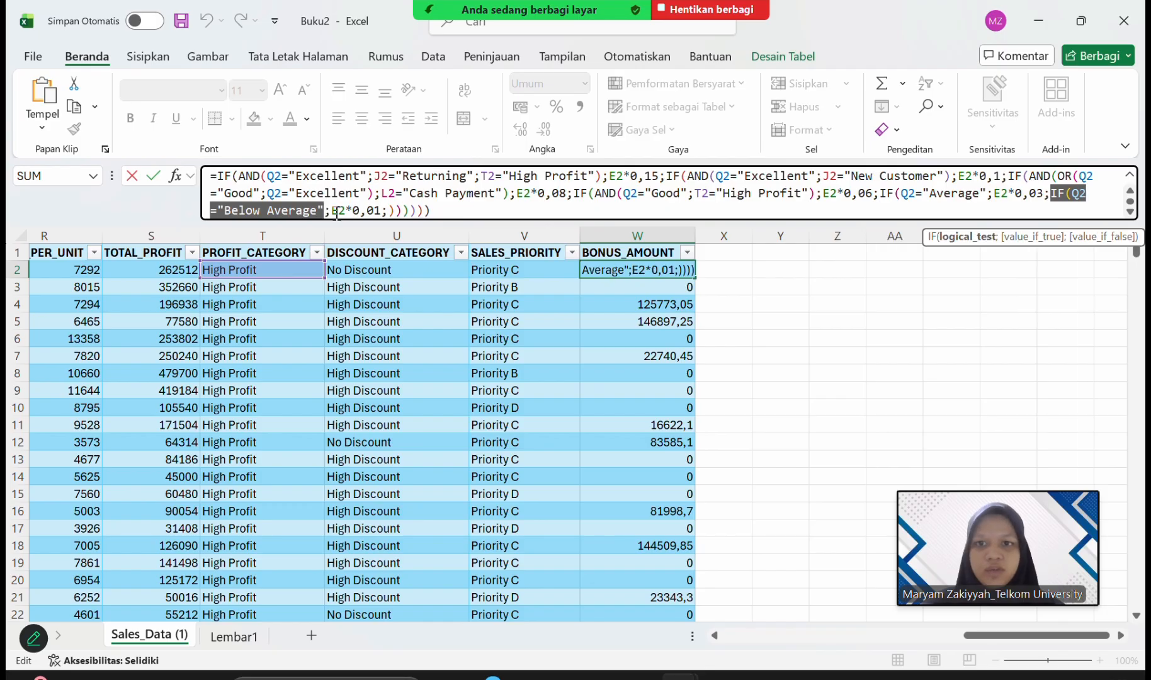
pyautogui.click(1064, 196)
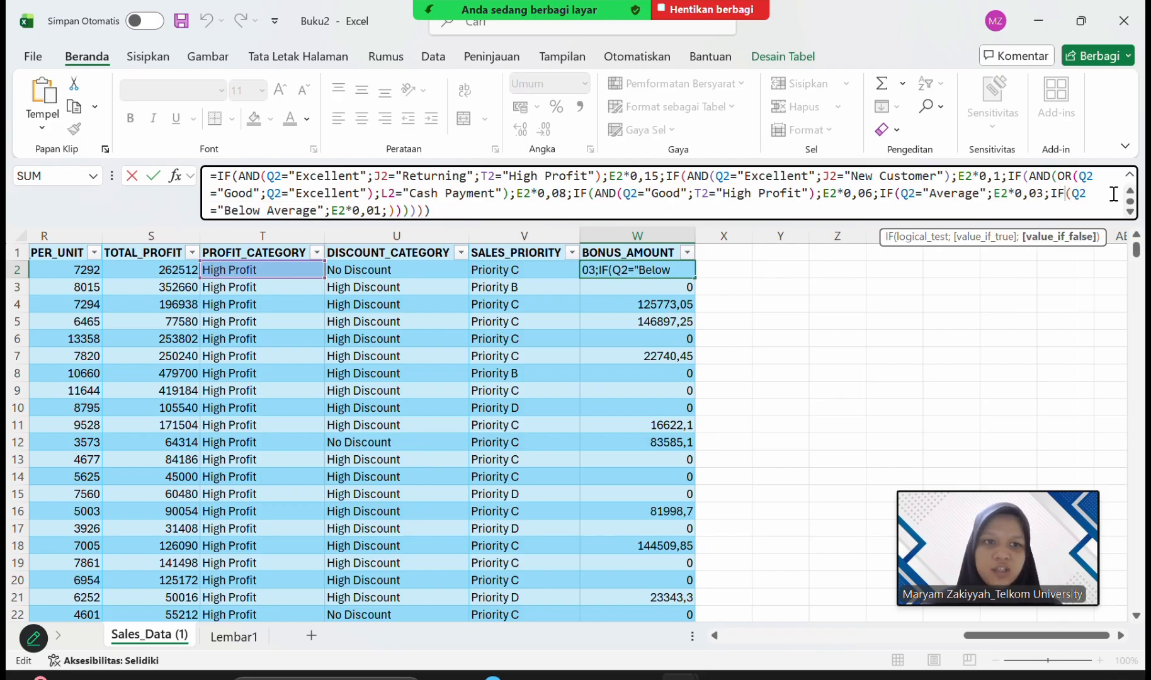
pyautogui.moveTo(1065, 194); pyautogui.dragTo(390, 210)
pyautogui.click(330, 212)
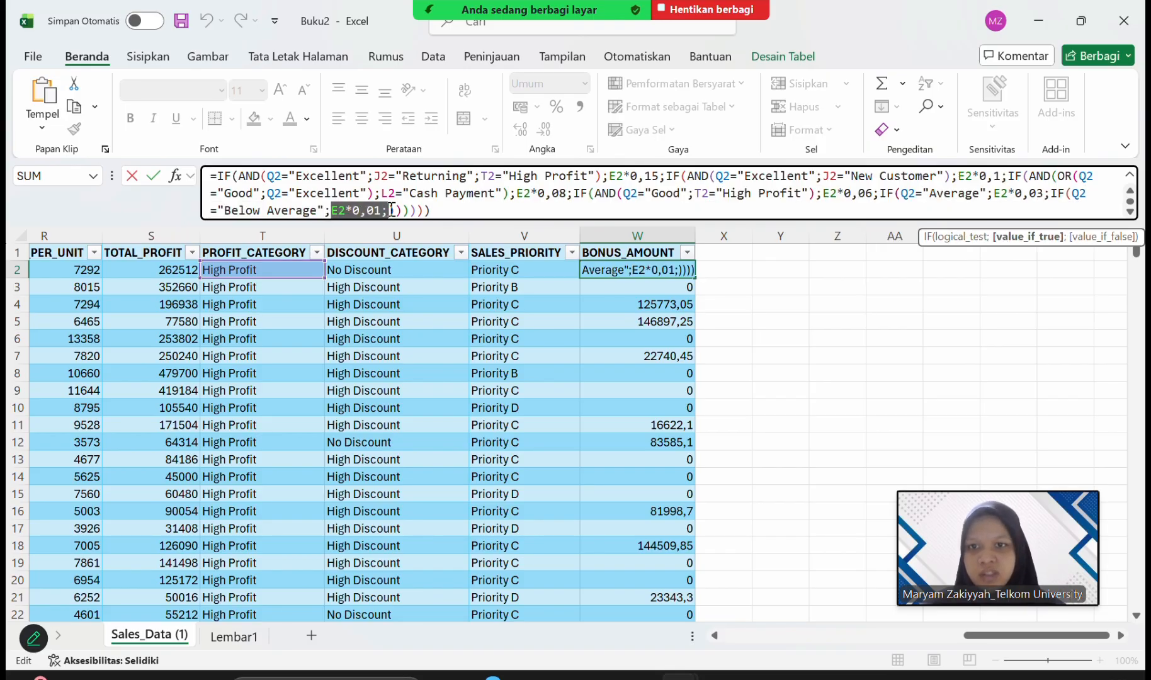
pyautogui.click(434, 209)
pyautogui.press('Return')
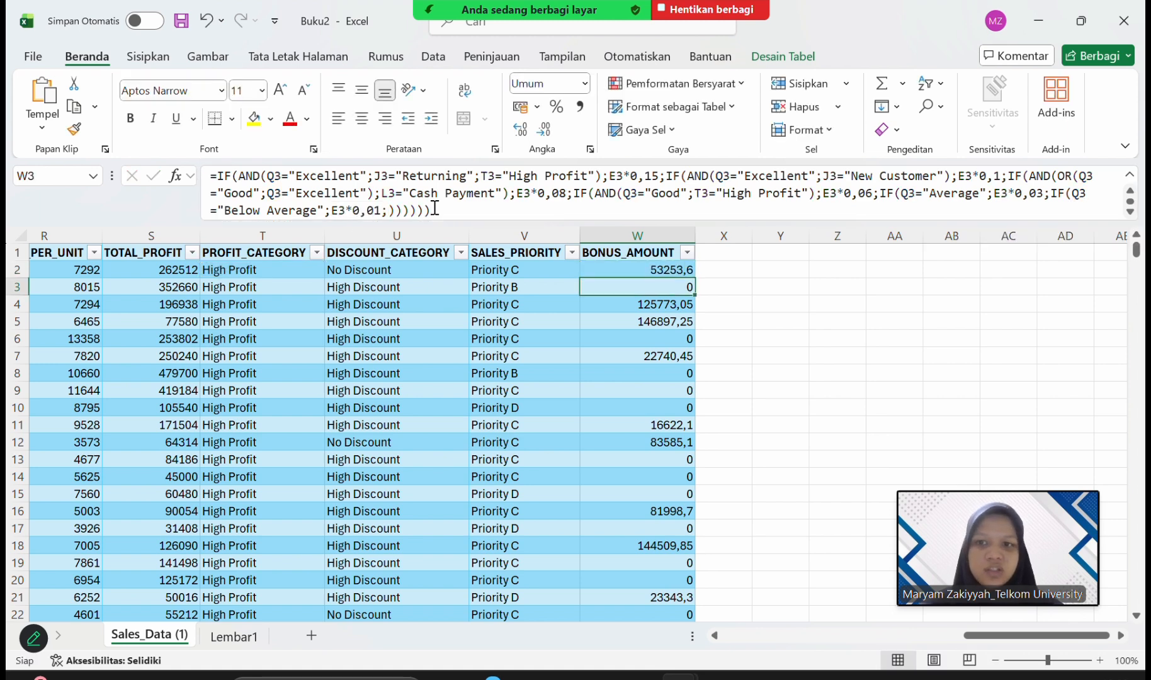
# Select the whole BONUS_AMOUNT column to review its results, and finish with cell X2 selected.
pyautogui.click(655, 234)
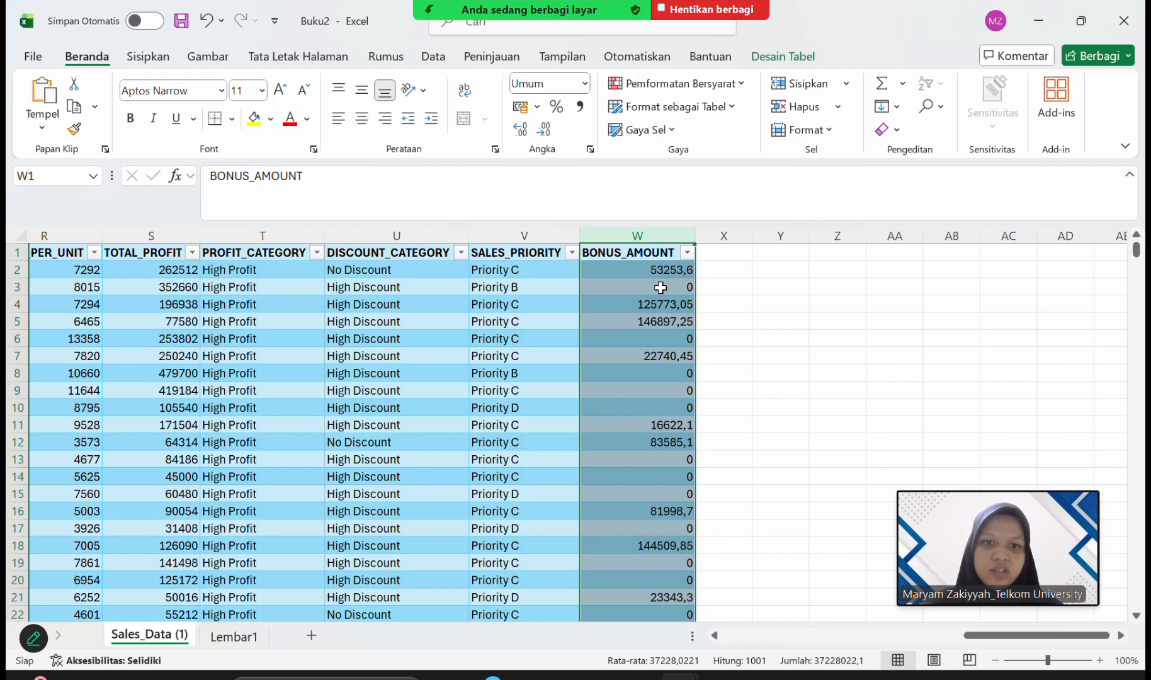
pyautogui.click(660, 287)
pyautogui.click(723, 265)
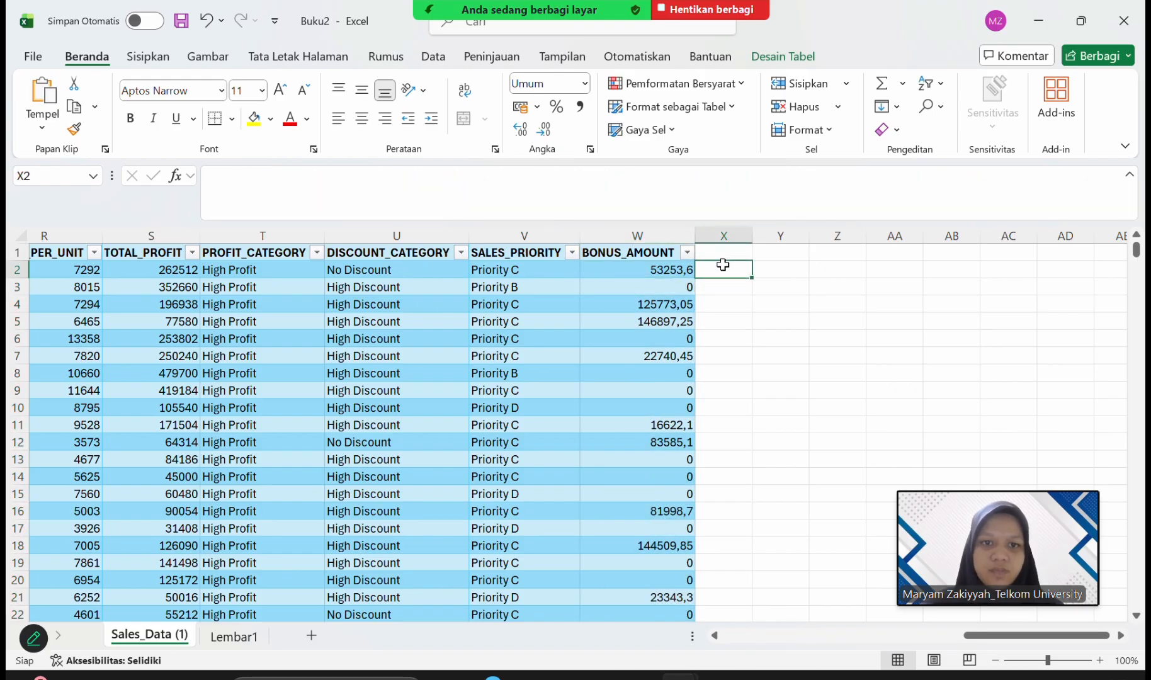
# Switch to the VLookup template workbook and start a VLOOKUP in B2 under Negara, with LEFT(A2;2) as the lookup value.
pyautogui.hotkey('alt', 'Tab')
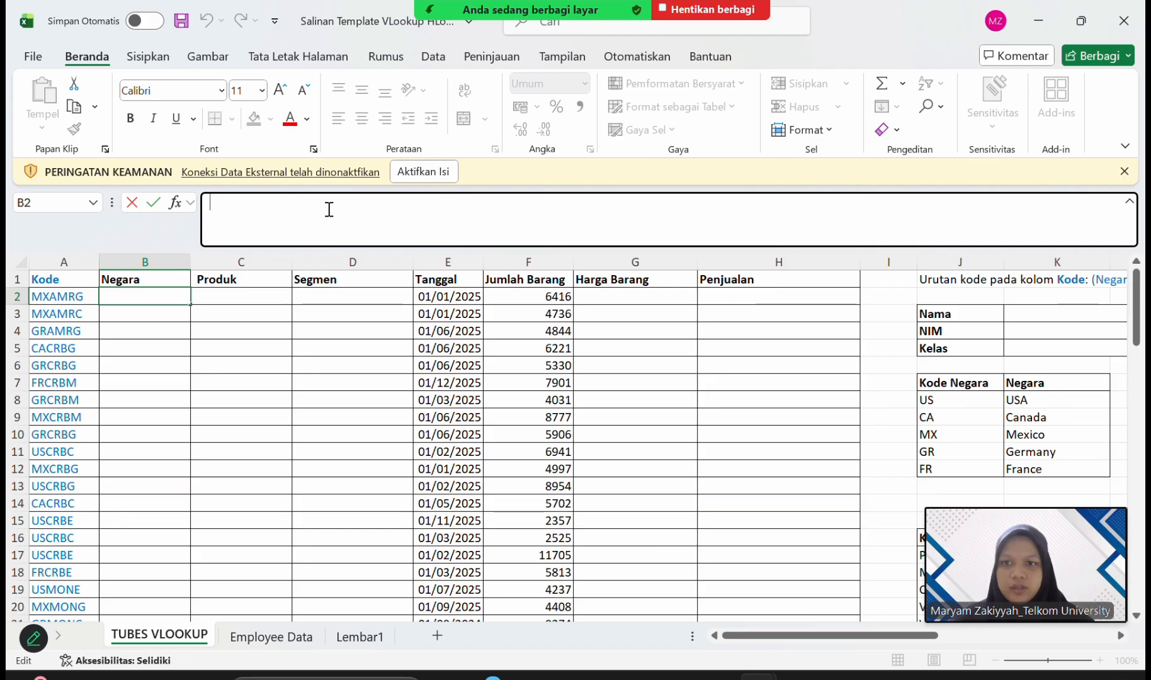
pyautogui.write('=')
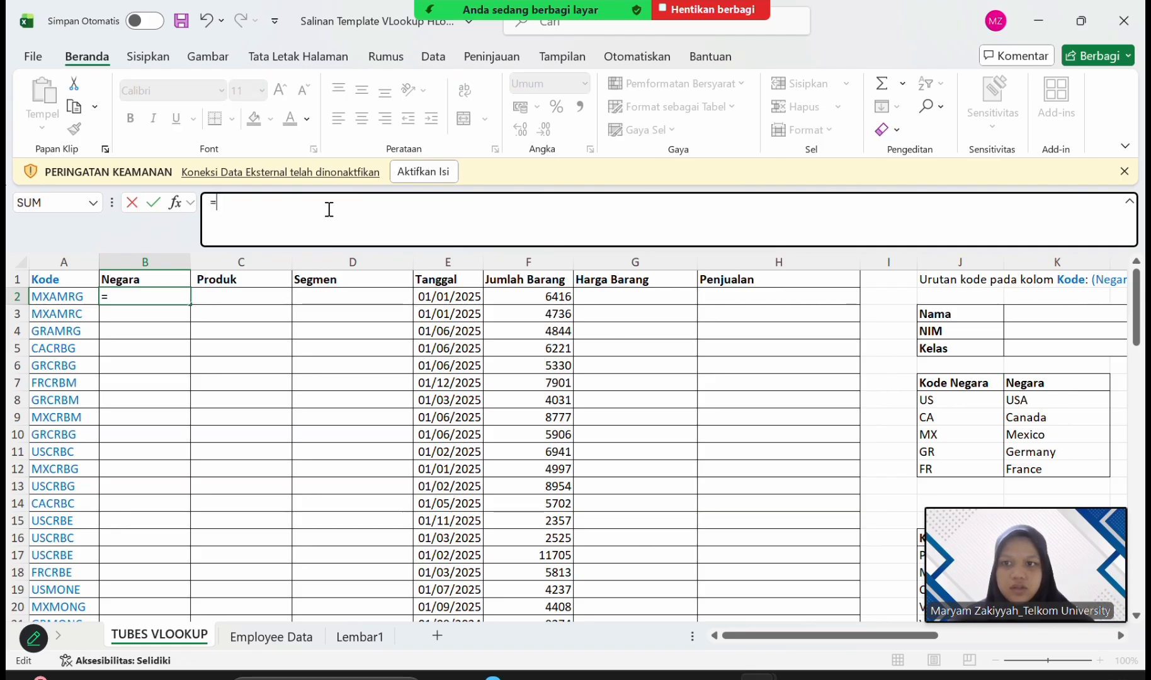
pyautogui.write('VLOO')
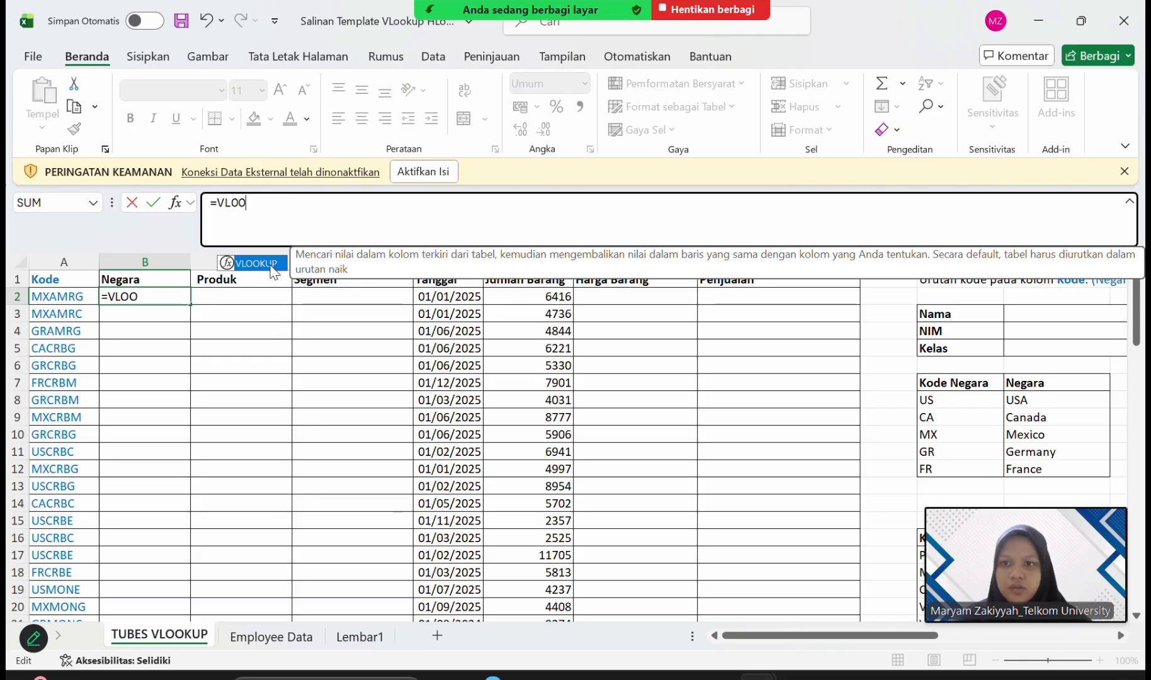
pyautogui.doubleClick(270, 264)
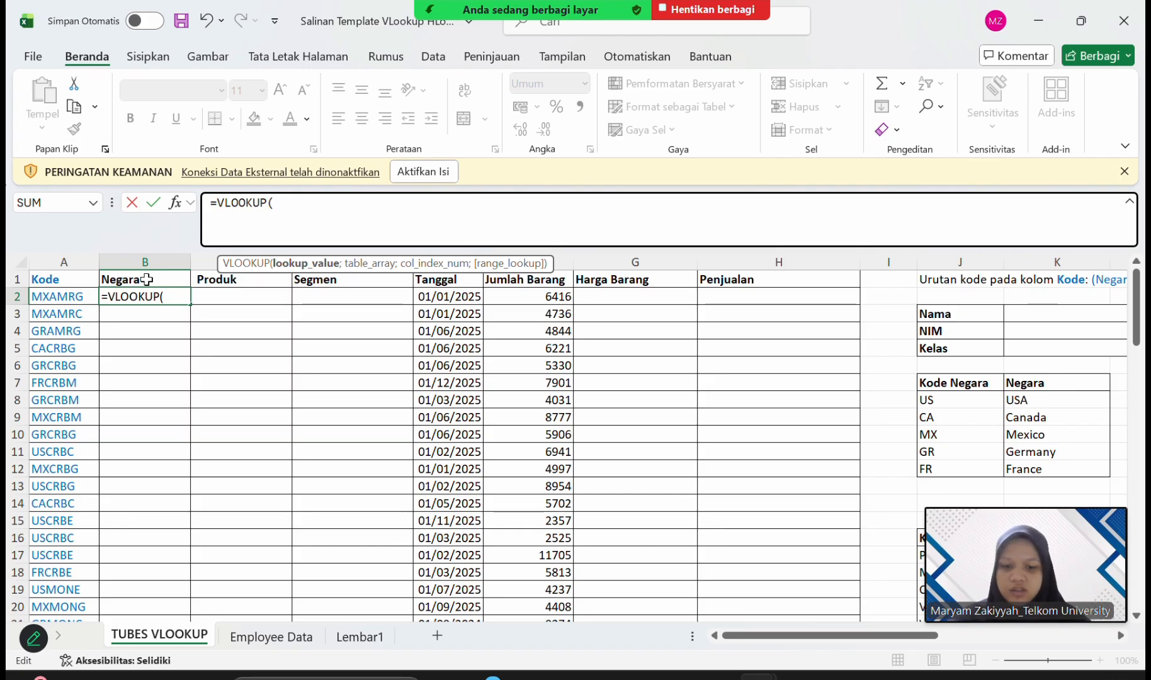
pyautogui.write('LEF')
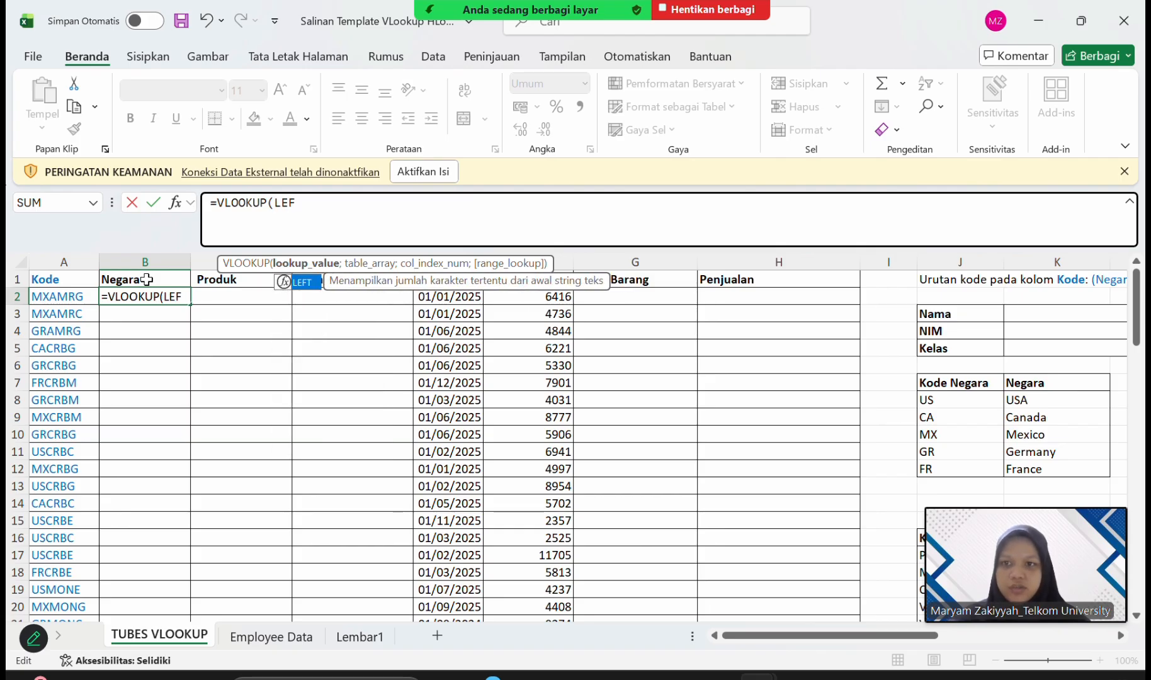
pyautogui.write('T(')
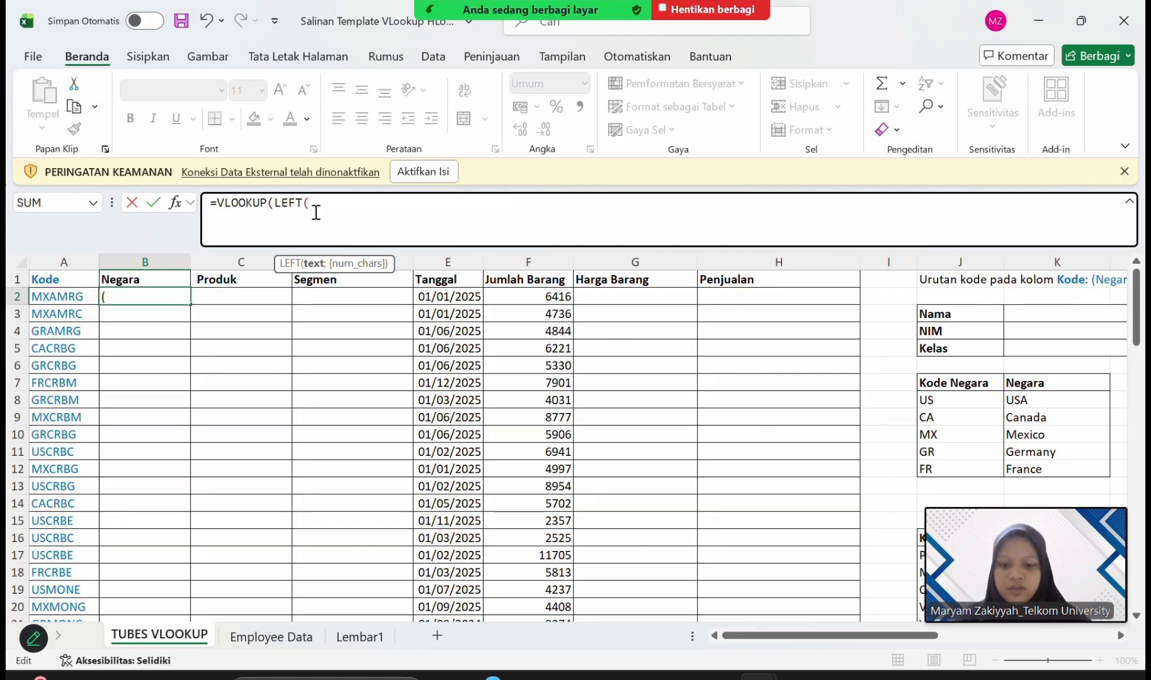
pyautogui.click(77, 296)
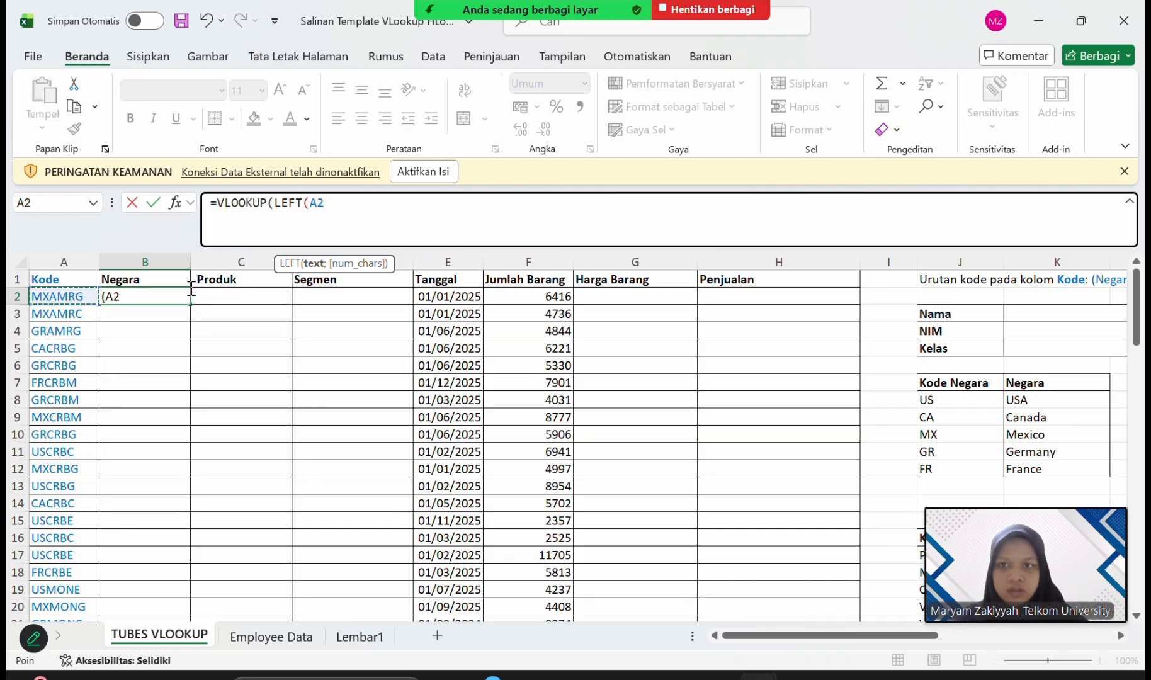
pyautogui.write(';2')
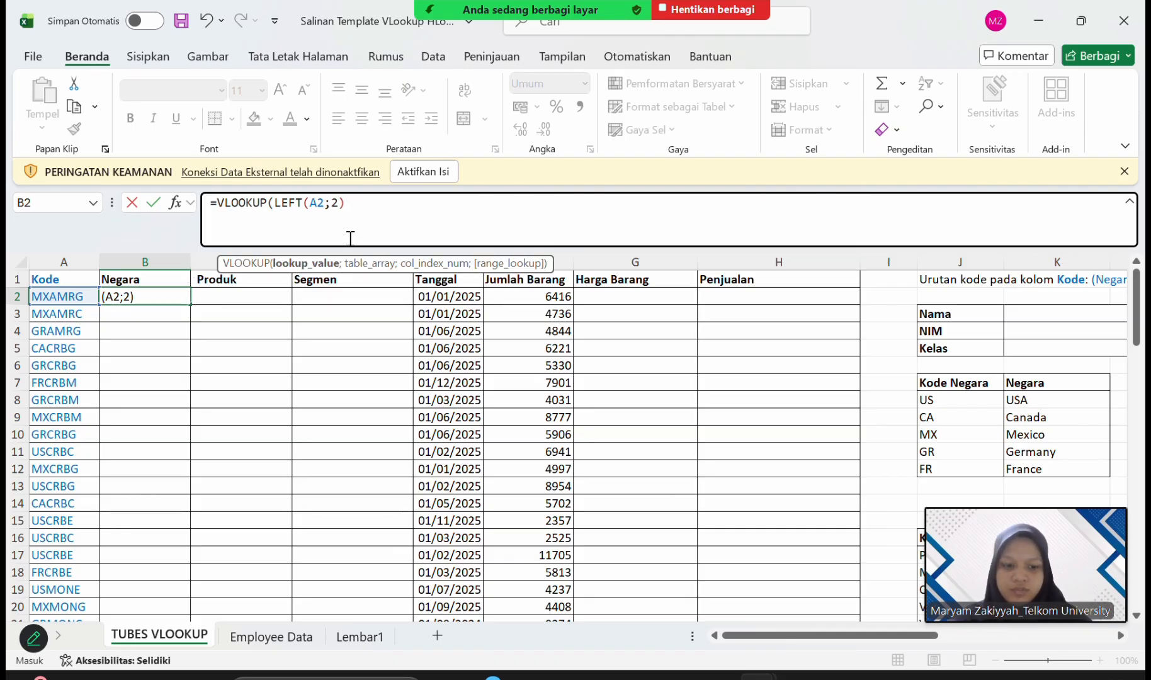
pyautogui.write(';')
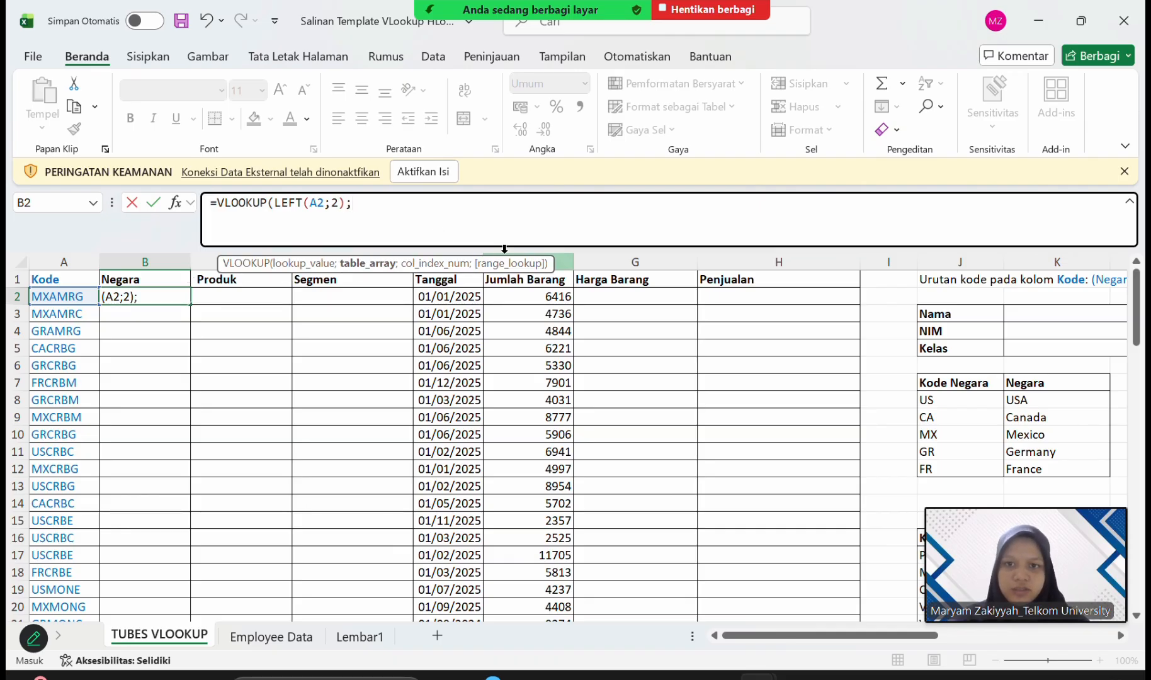
# Set the VLOOKUP table array in B2 to the country code table as the absolute range $J$8:$K$12.
pyautogui.moveTo(939, 402); pyautogui.dragTo(1056, 473)
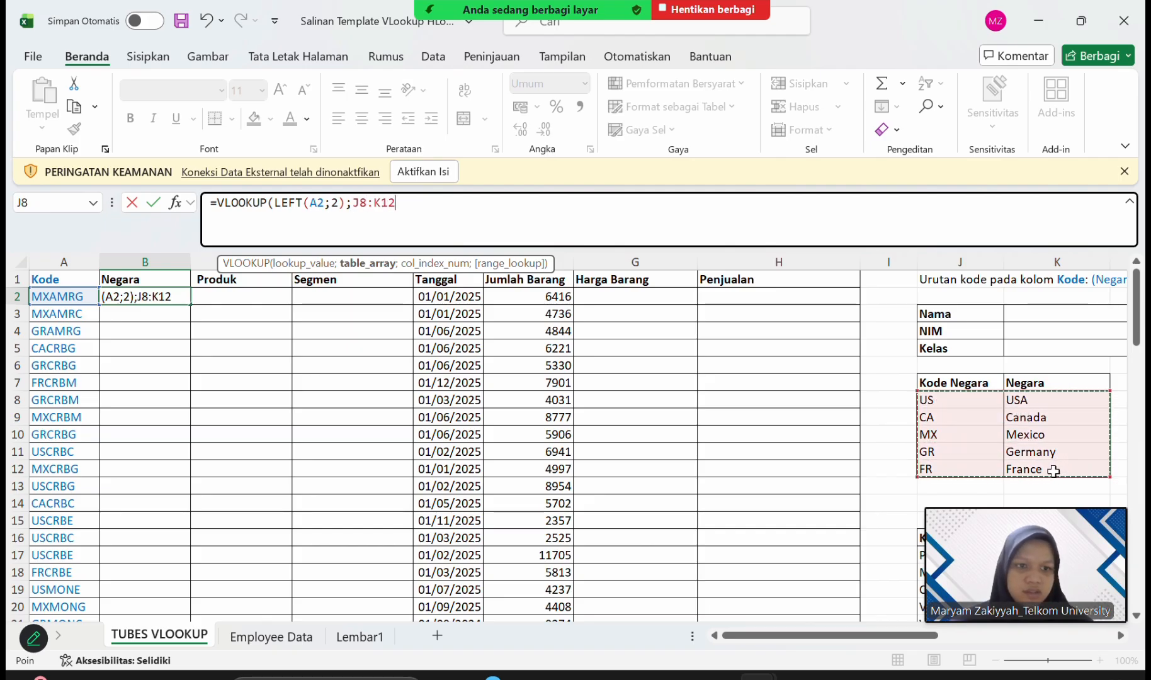
pyautogui.click(354, 205)
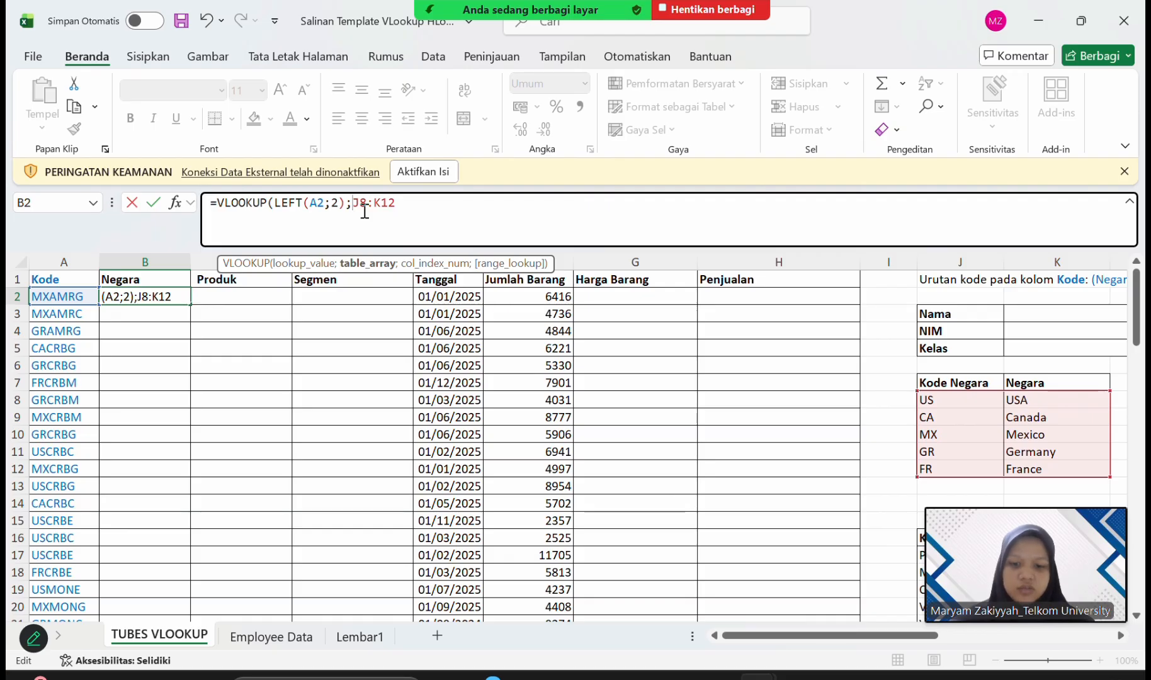
pyautogui.write('$J')
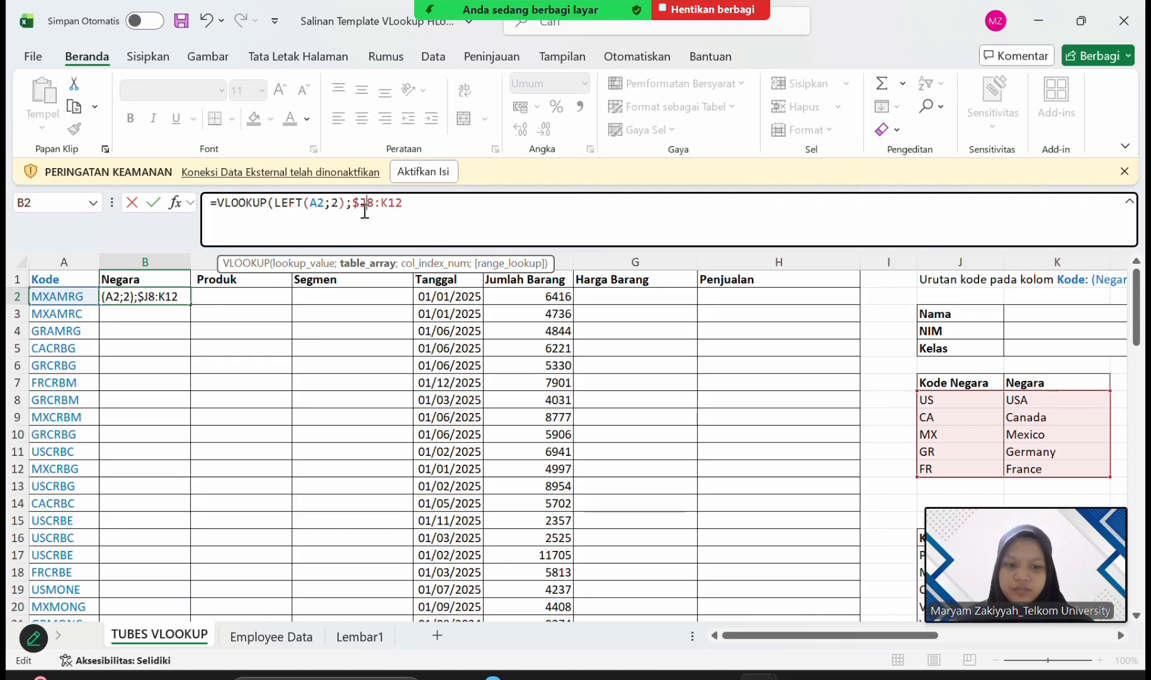
pyautogui.write('4')
pyautogui.press('Delete')
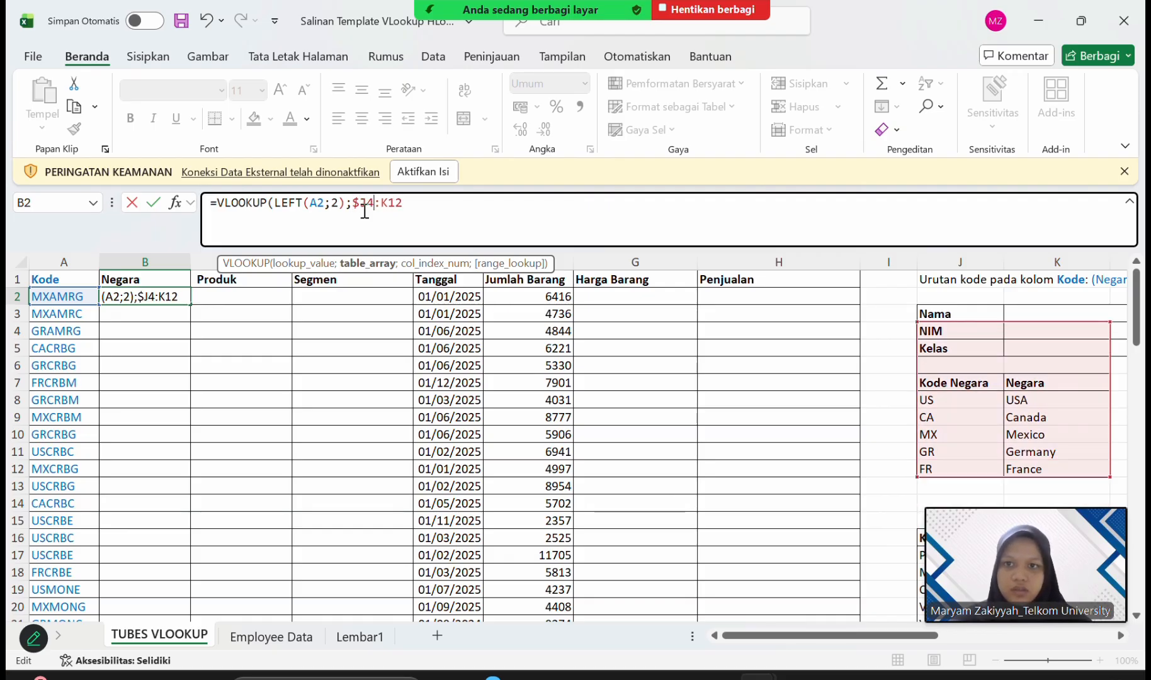
pyautogui.press('BackSpace')
pyautogui.write('8')
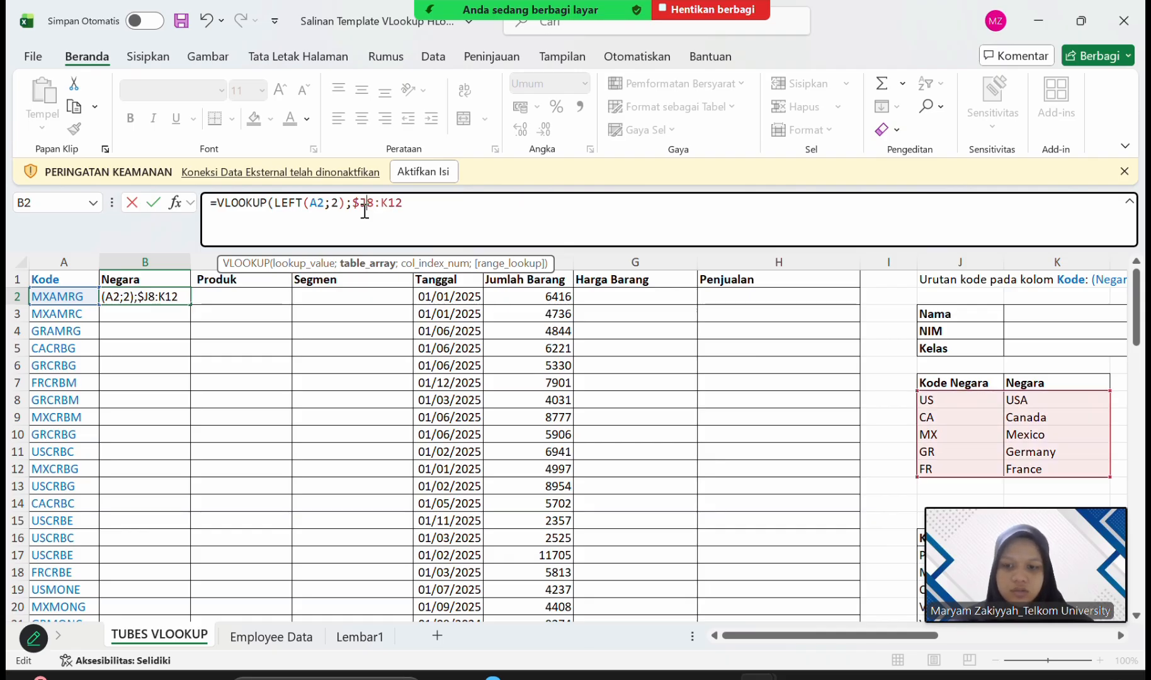
pyautogui.write('$')
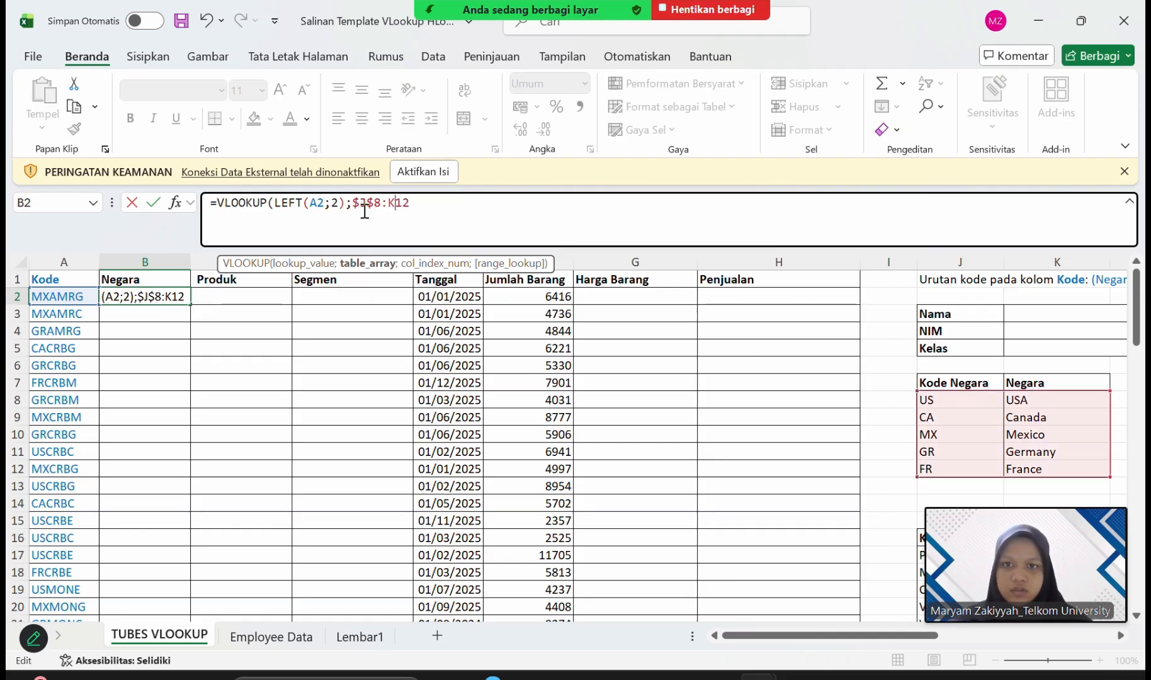
pyautogui.write('$')
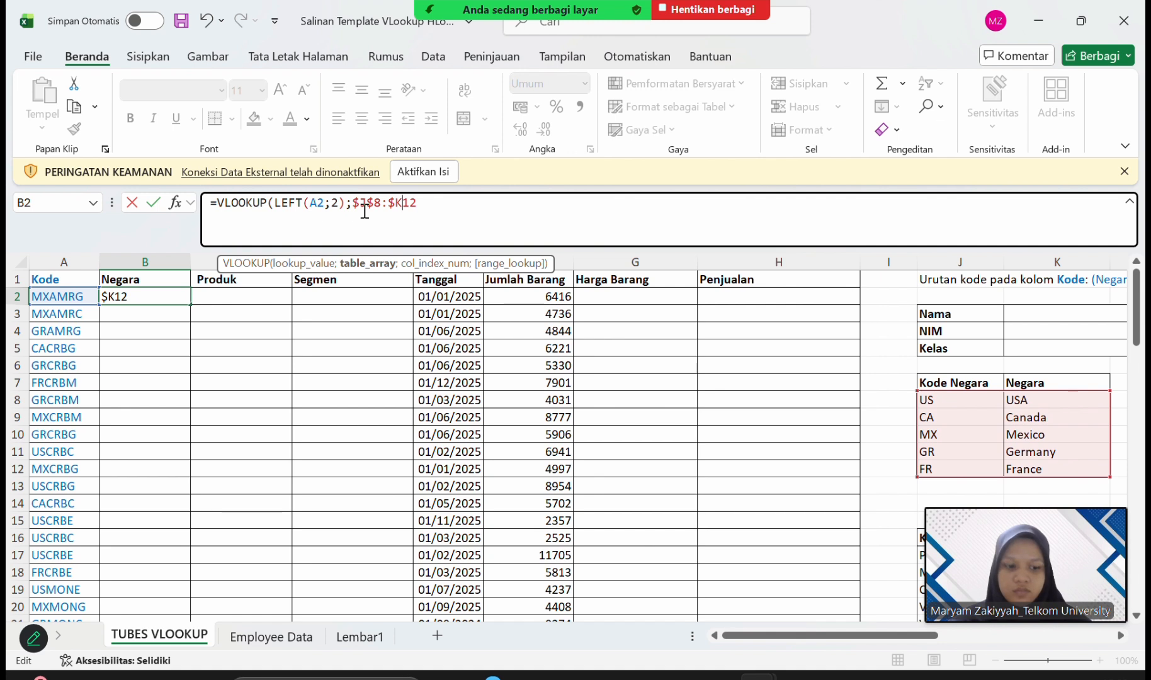
pyautogui.write('$')
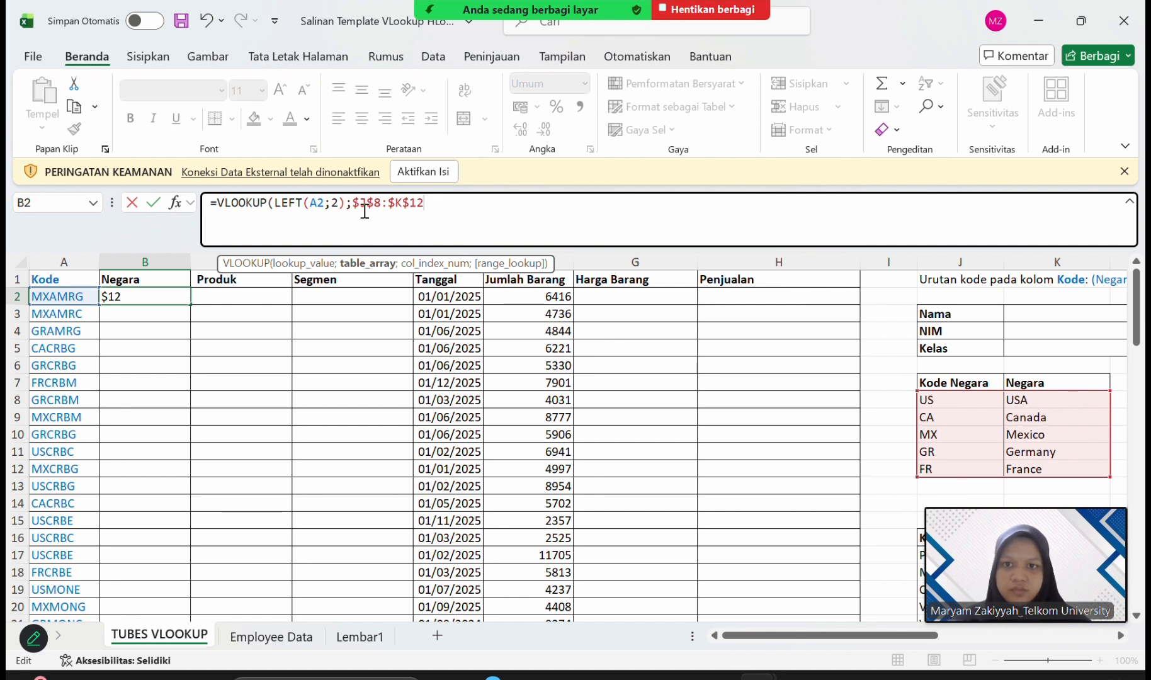
pyautogui.write(';')
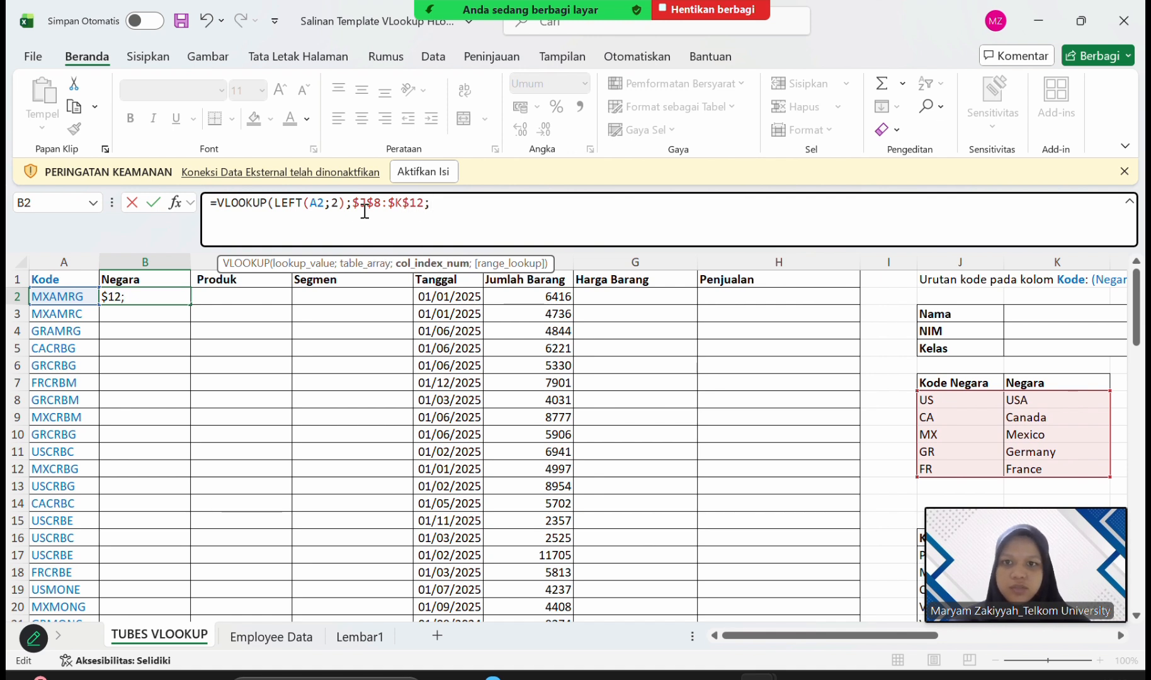
pyautogui.write('2')
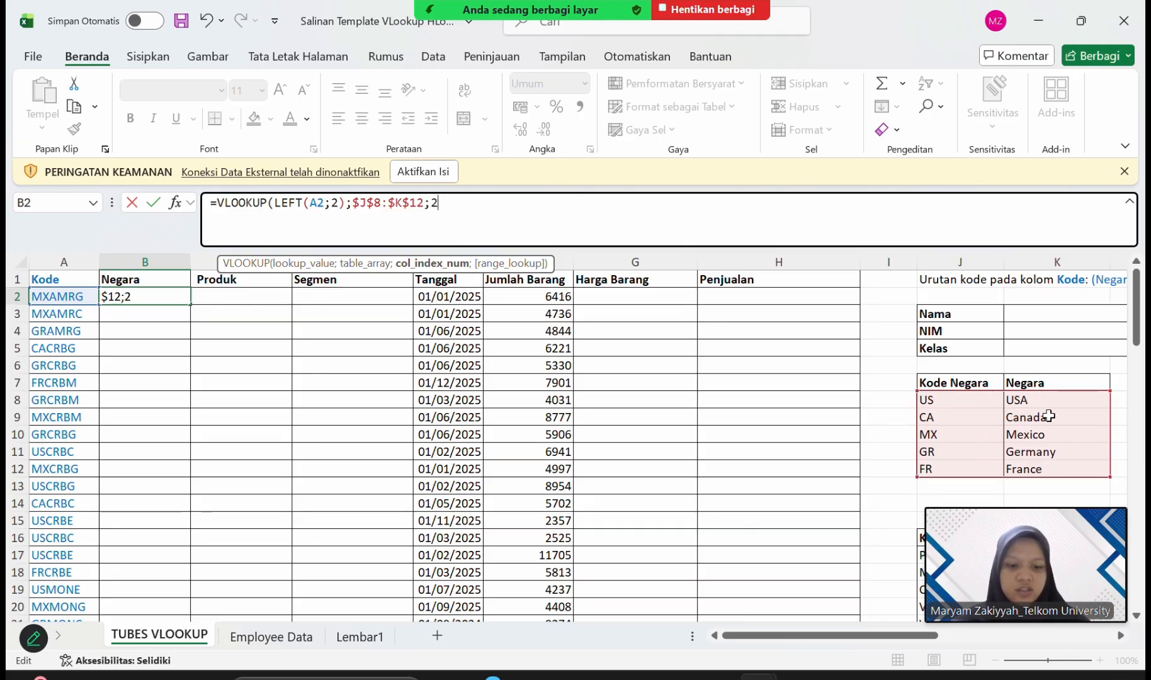
# Complete the B2 formula with column index 2 and FALSE for exact match, and fill it down the Negara column.
pyautogui.write(';')
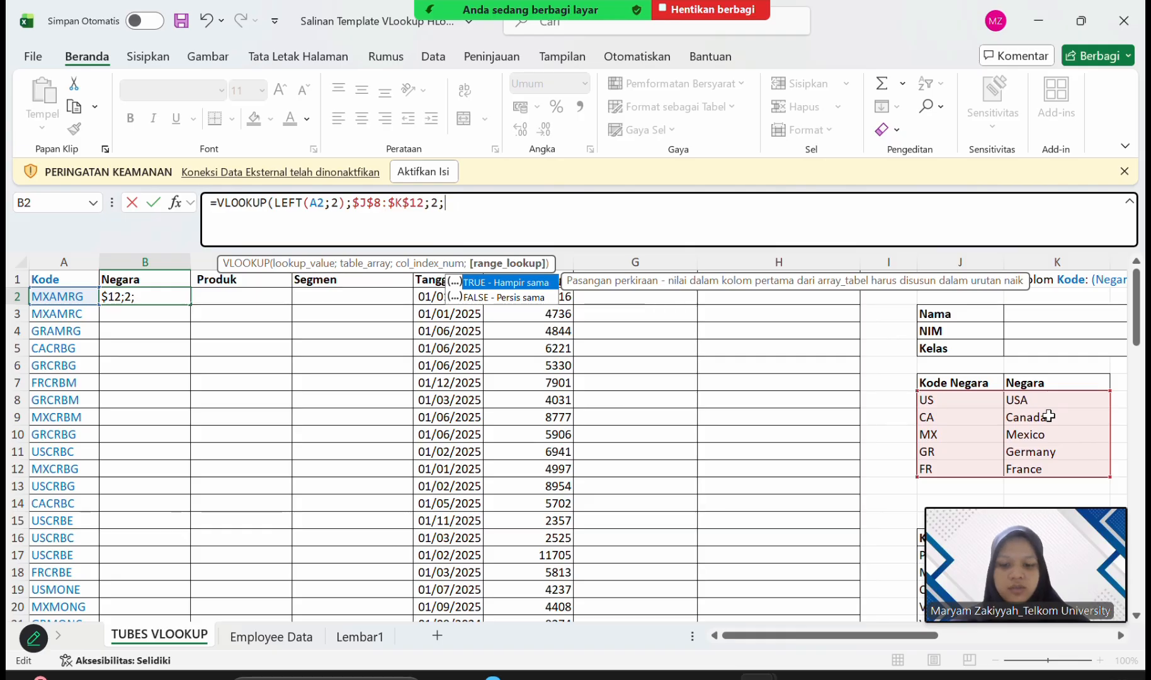
pyautogui.write('FALSE')
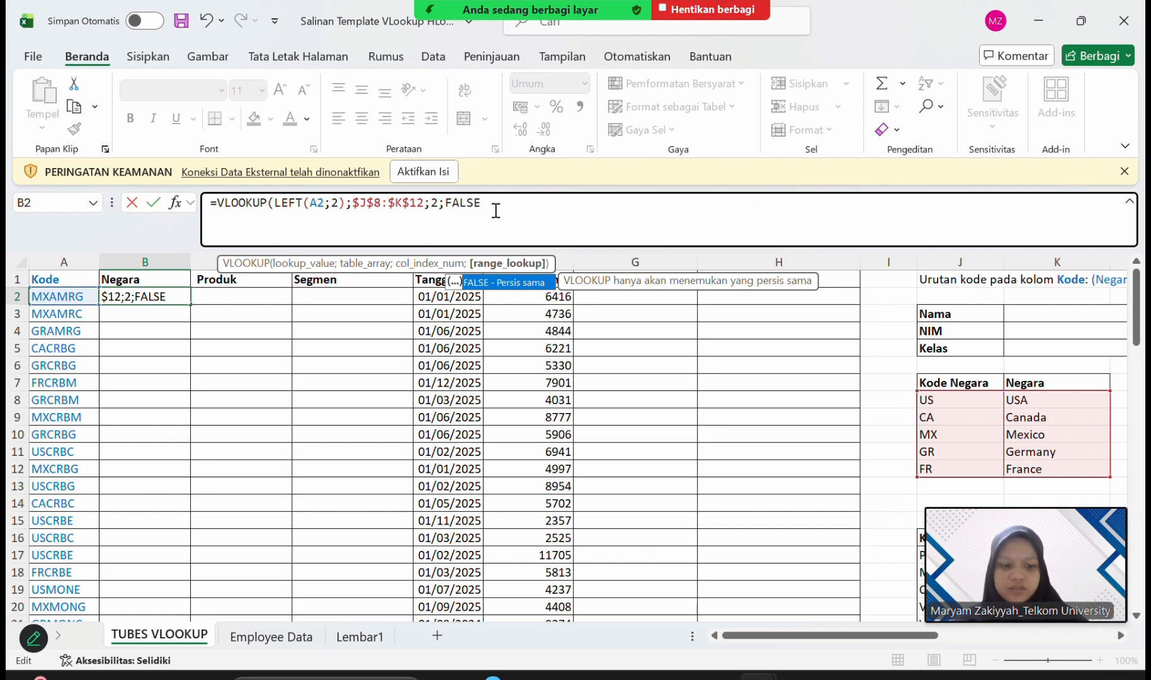
pyautogui.press('Return')
pyautogui.press('Return')
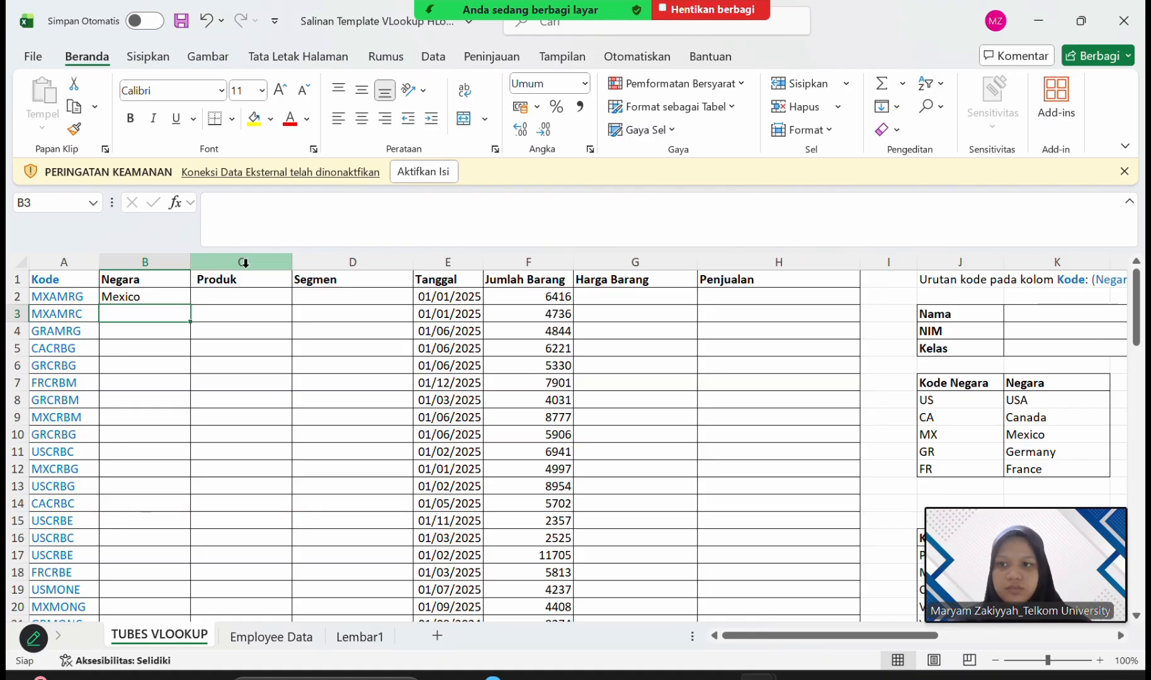
pyautogui.click(144, 300)
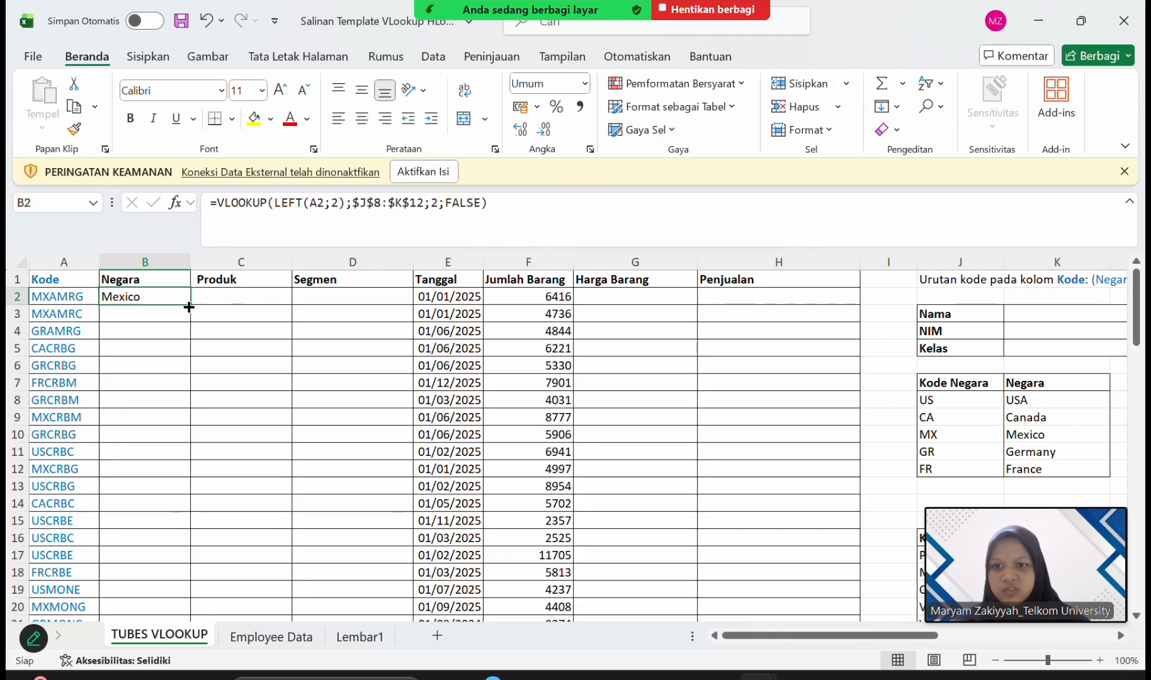
pyautogui.doubleClick(191, 304)
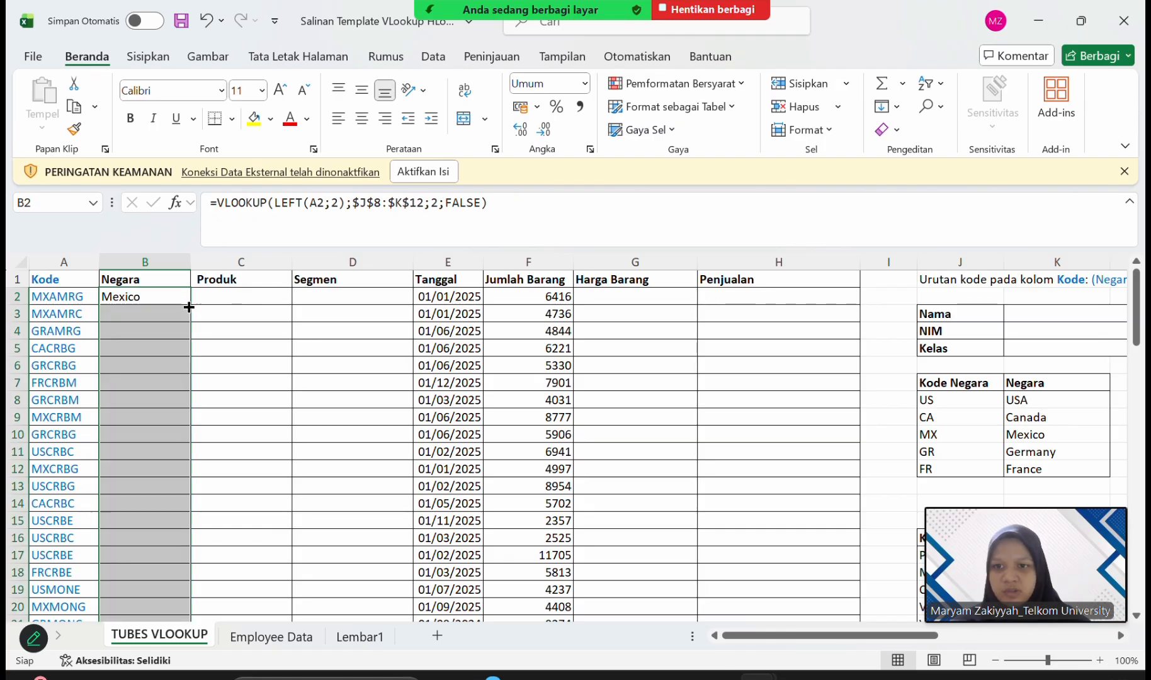
pyautogui.click(231, 296)
pyautogui.click(309, 232)
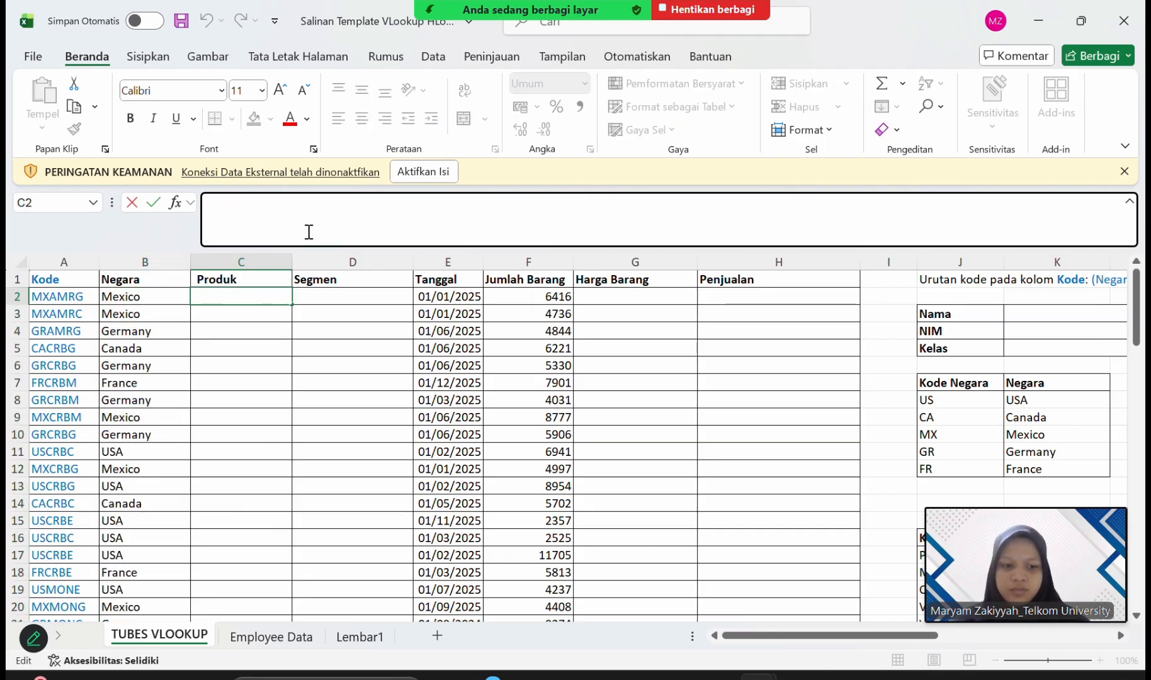
pyautogui.write('=VLOOK')
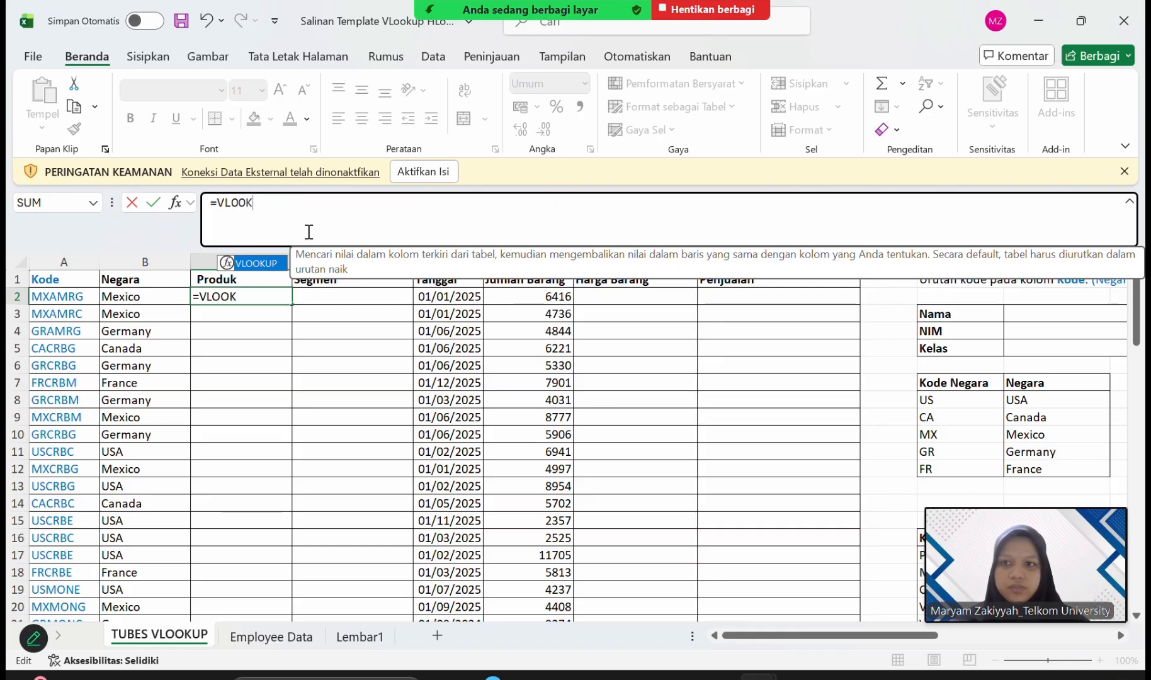
pyautogui.doubleClick(280, 265)
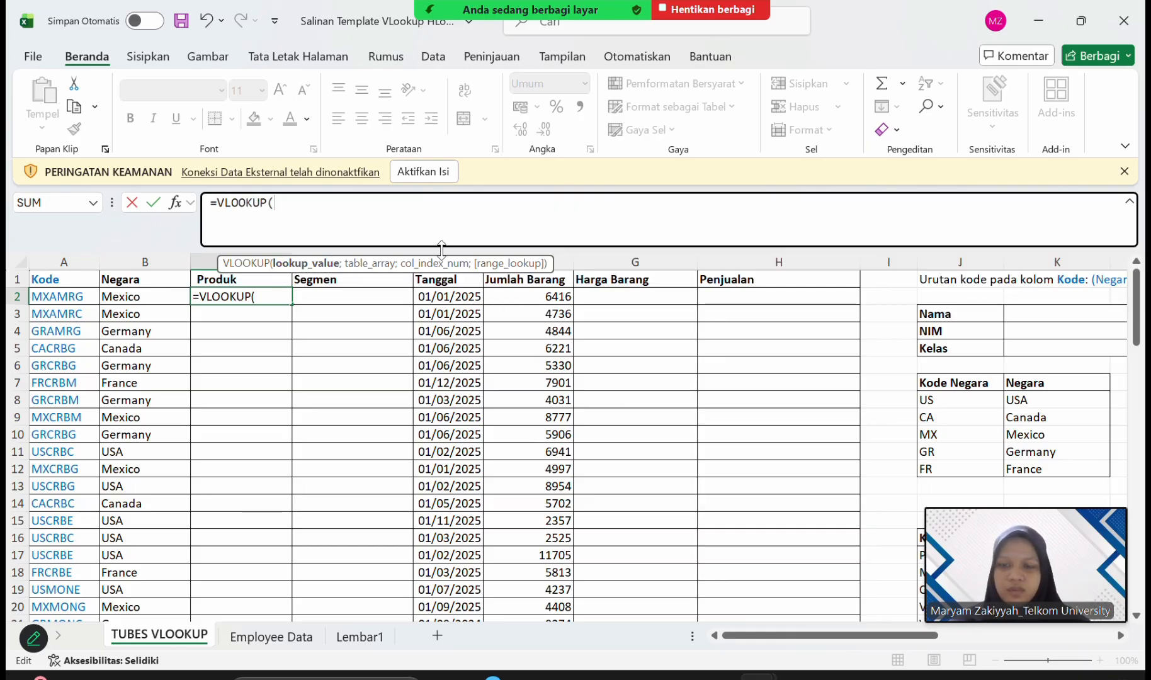
pyautogui.scroll(1, 532, 442)
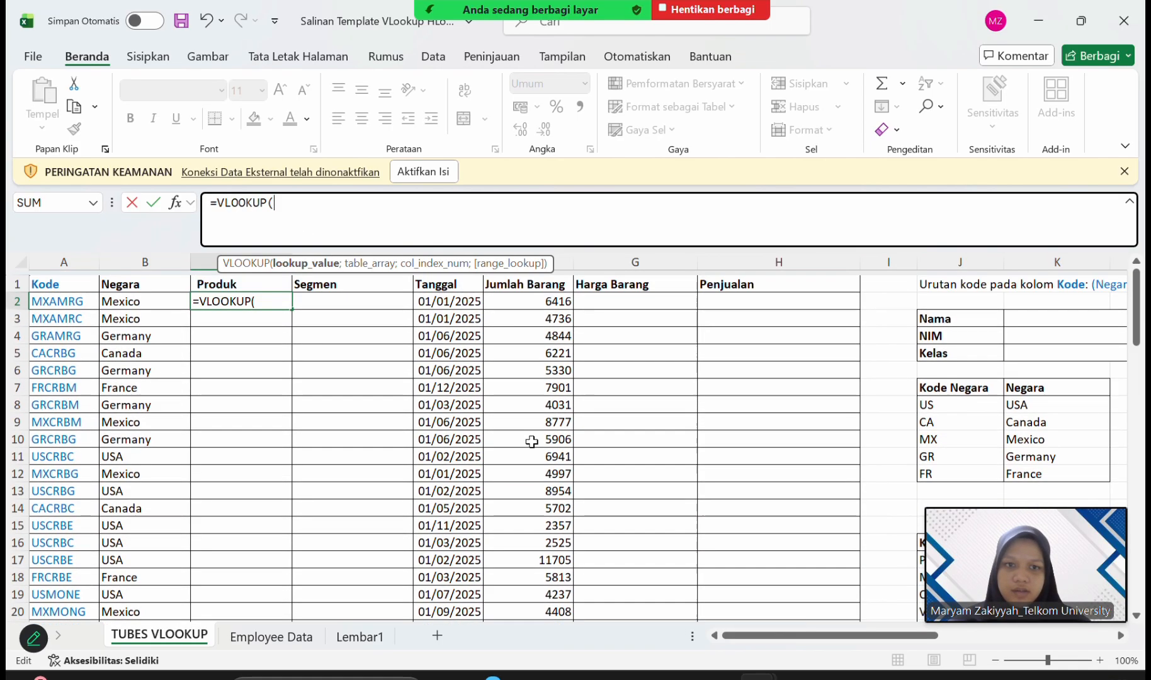
pyautogui.hscroll(1, 532, 442)
pyautogui.press('BackSpace')
pyautogui.press('BackSpace')
pyautogui.press('BackSpace')
pyautogui.press('BackSpace')
pyautogui.press('BackSpace')
pyautogui.press('BackSpace')
pyautogui.press('BackSpace')
pyautogui.press('BackSpace')
pyautogui.press('BackSpace')
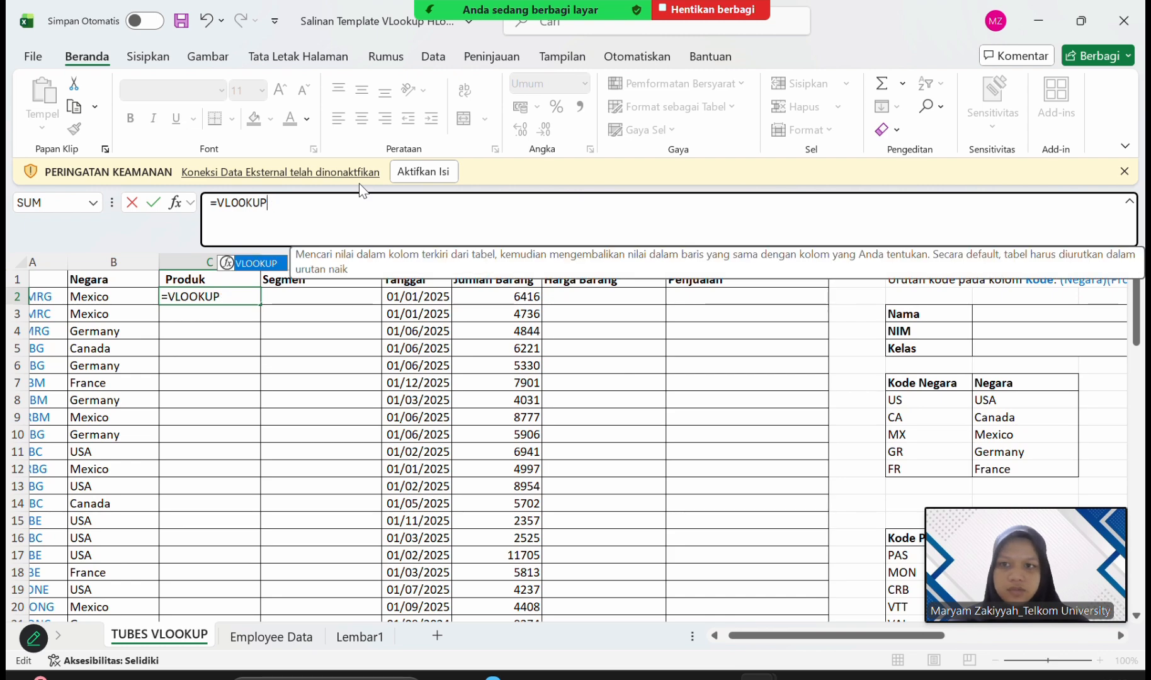
# Enter the student's full name in the Nama field, K3.
pyautogui.hscroll(4, 604, 362)
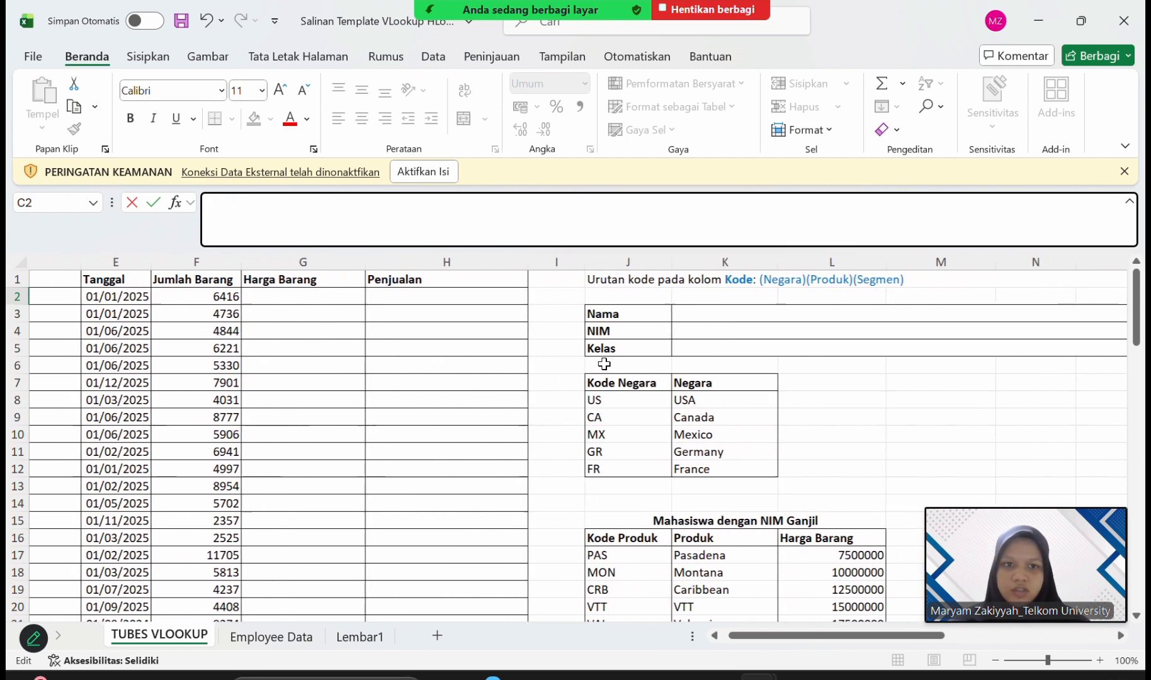
pyautogui.hscroll(-5, 604, 364)
pyautogui.hscroll(7, 604, 364)
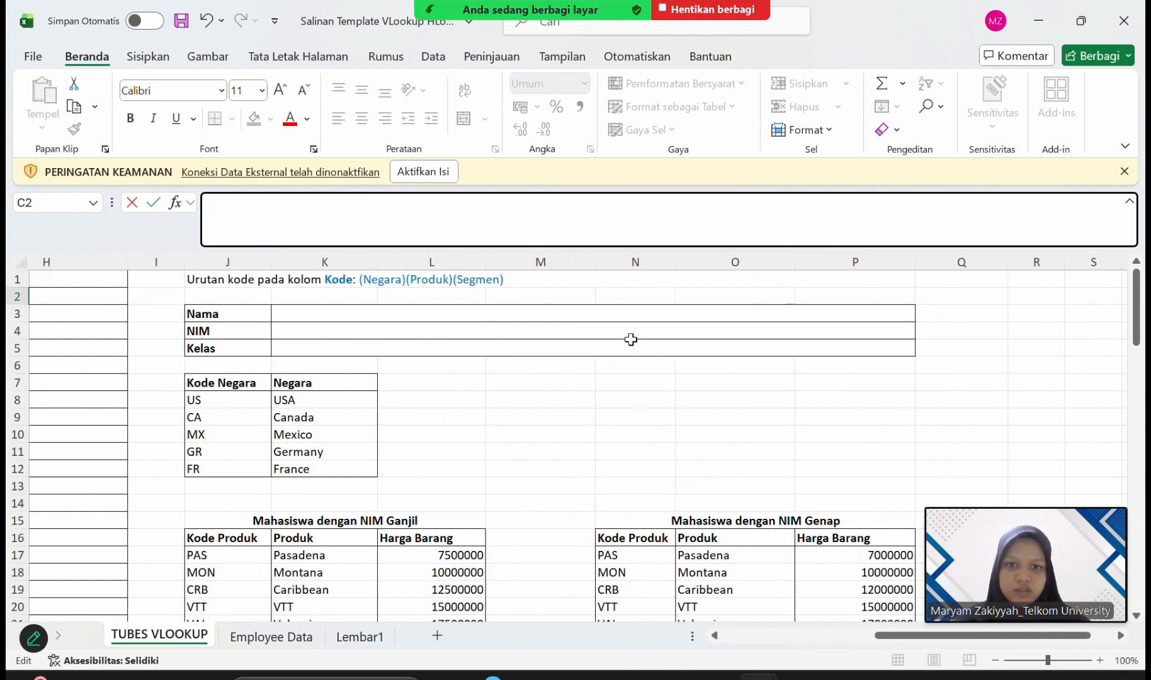
pyautogui.click(641, 313)
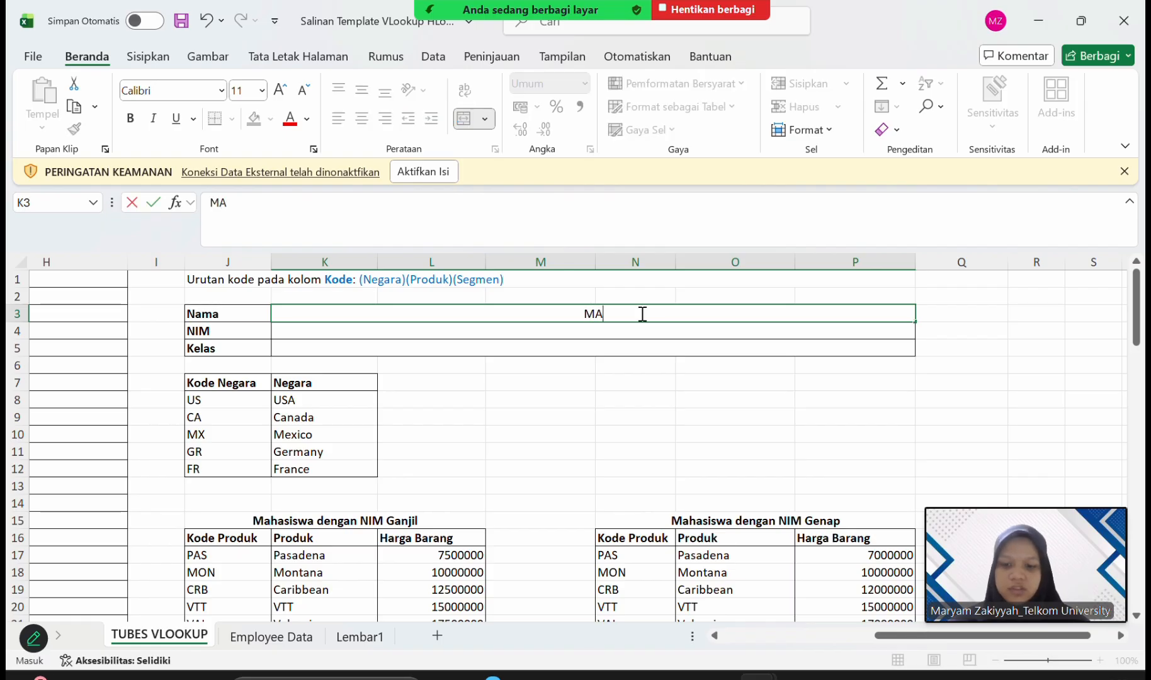
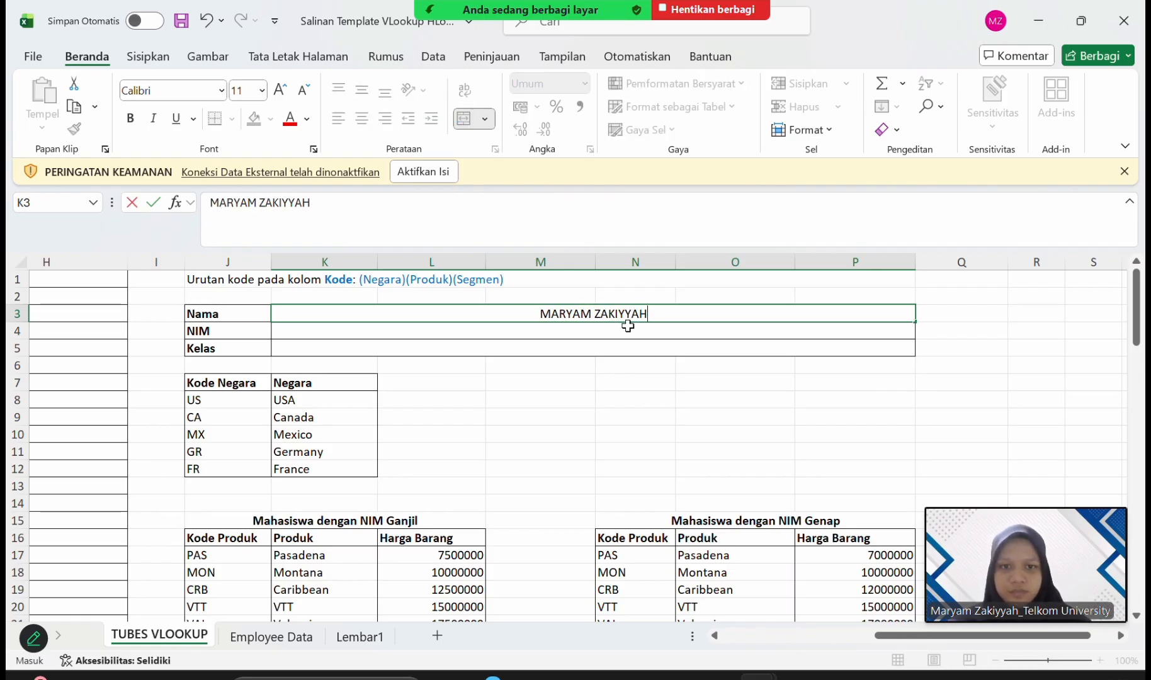
pyautogui.press('Return')
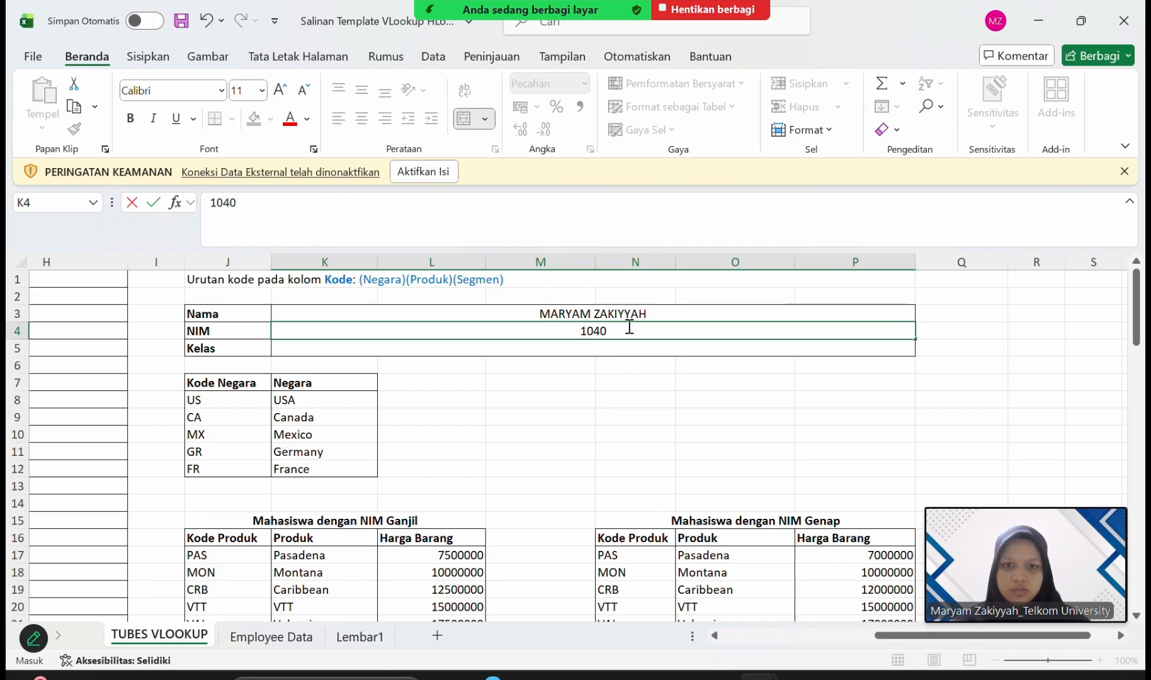
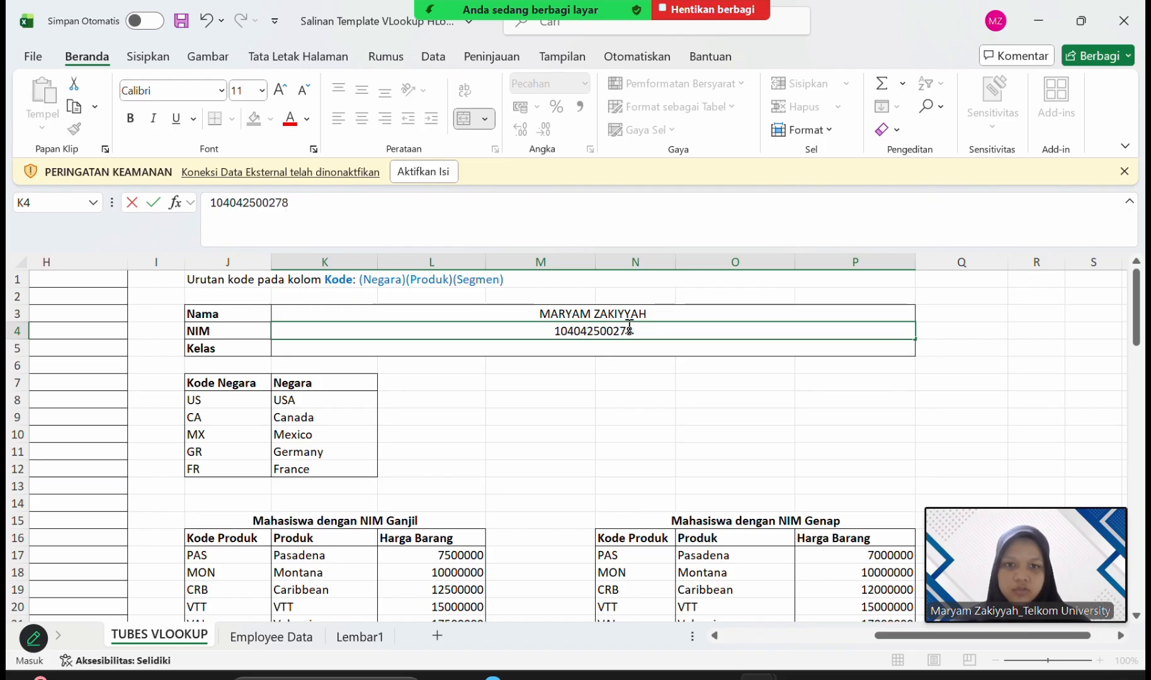
# Enter AB-49-02 as the class in the Kelas field, K5.
pyautogui.click(574, 351)
pyautogui.write('AB')
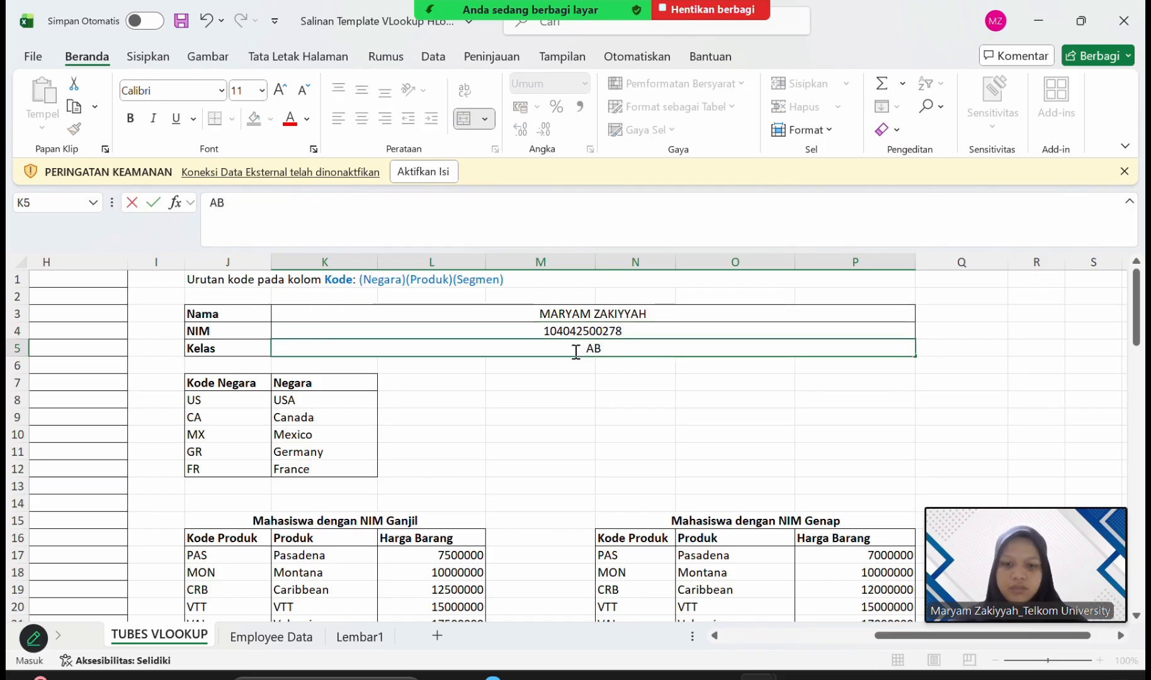
pyautogui.write('-')
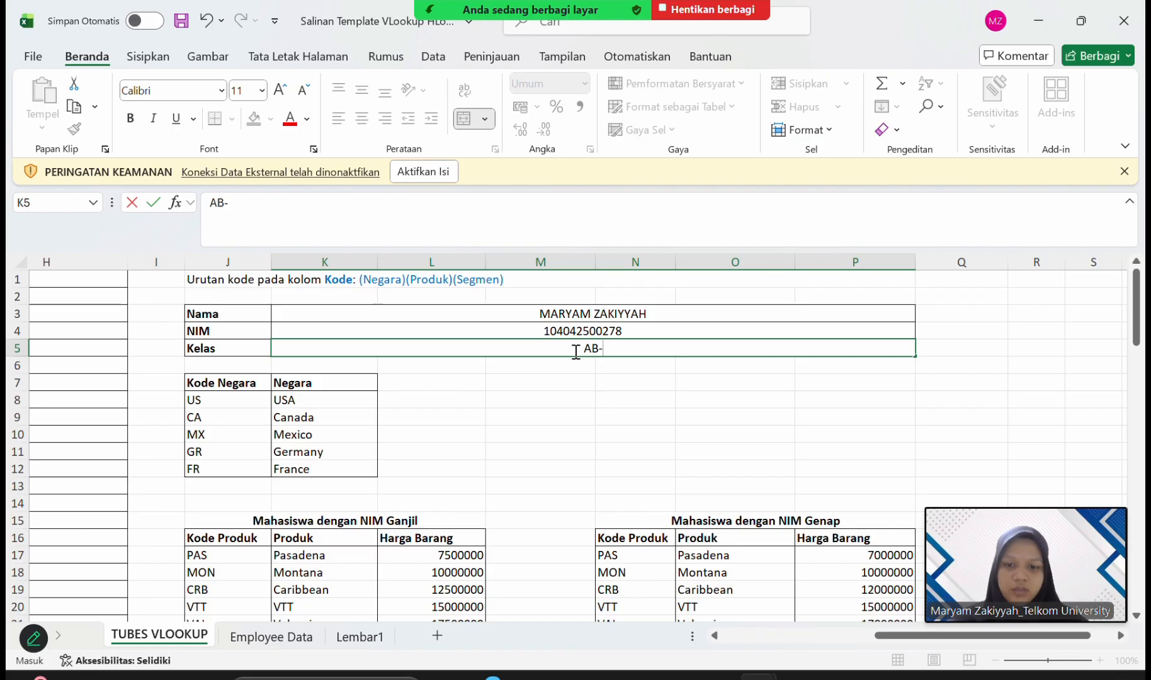
pyautogui.write('49-02')
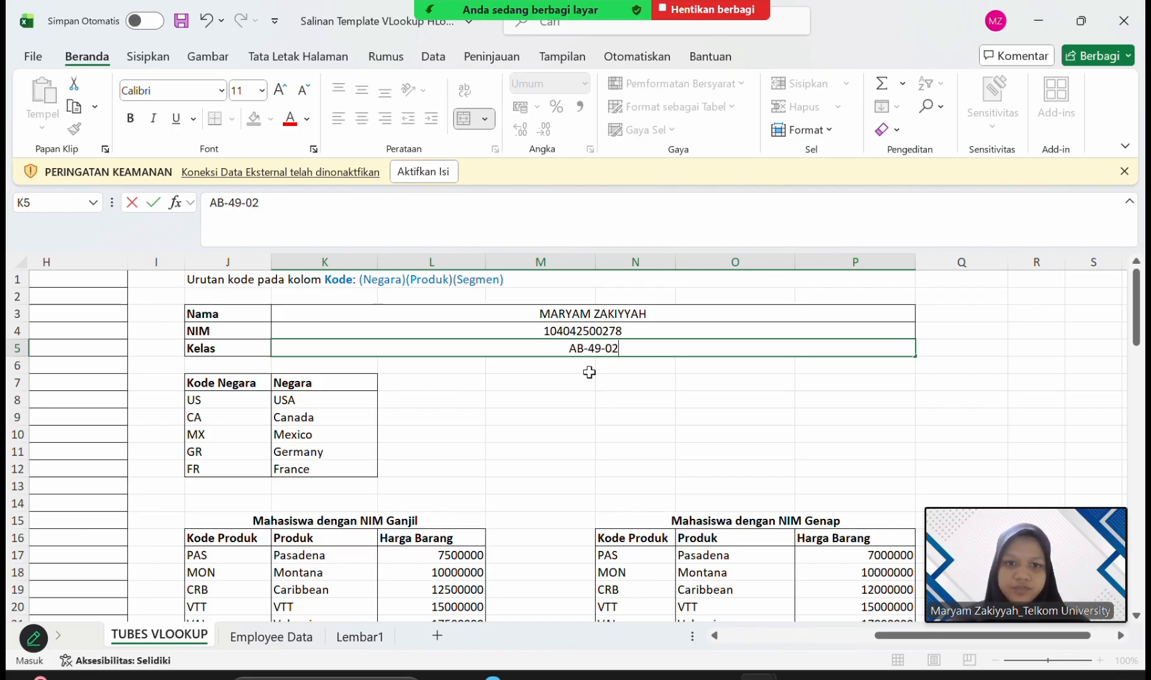
pyautogui.hscroll(2, 590, 372)
pyautogui.press('Return')
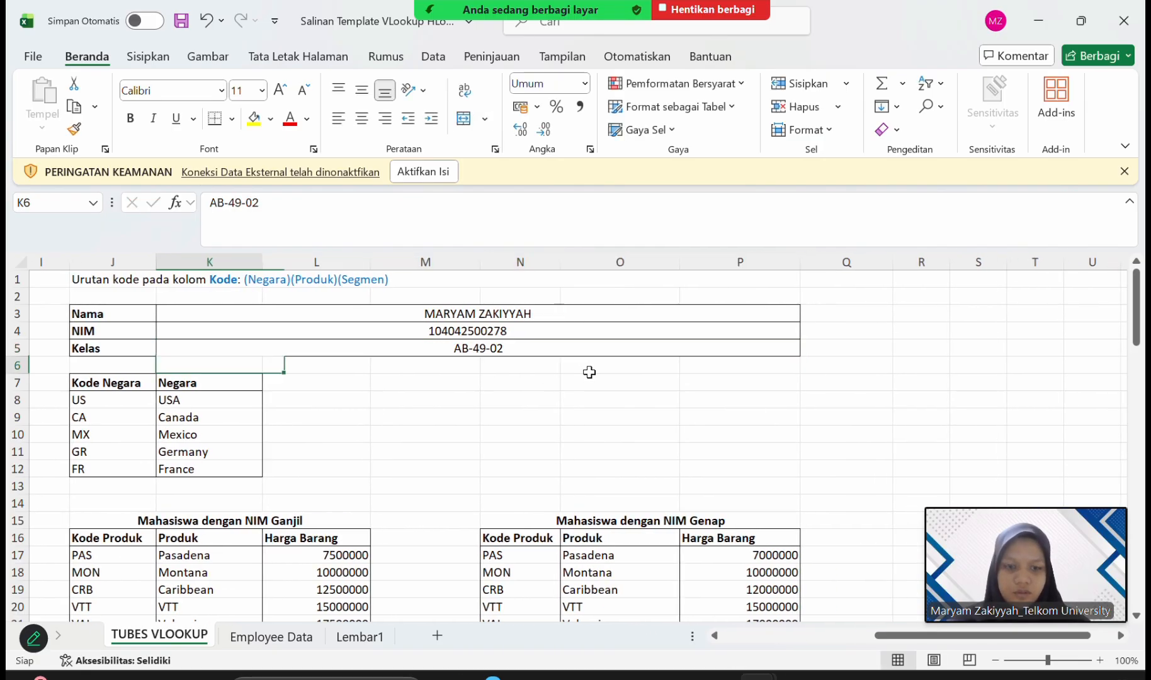
# Check the last digit of the NIM and compare it with the odd (Ganjil) and even (Genap) product tables.
pyautogui.scroll(-3, 653, 507)
pyautogui.scroll(3, 653, 507)
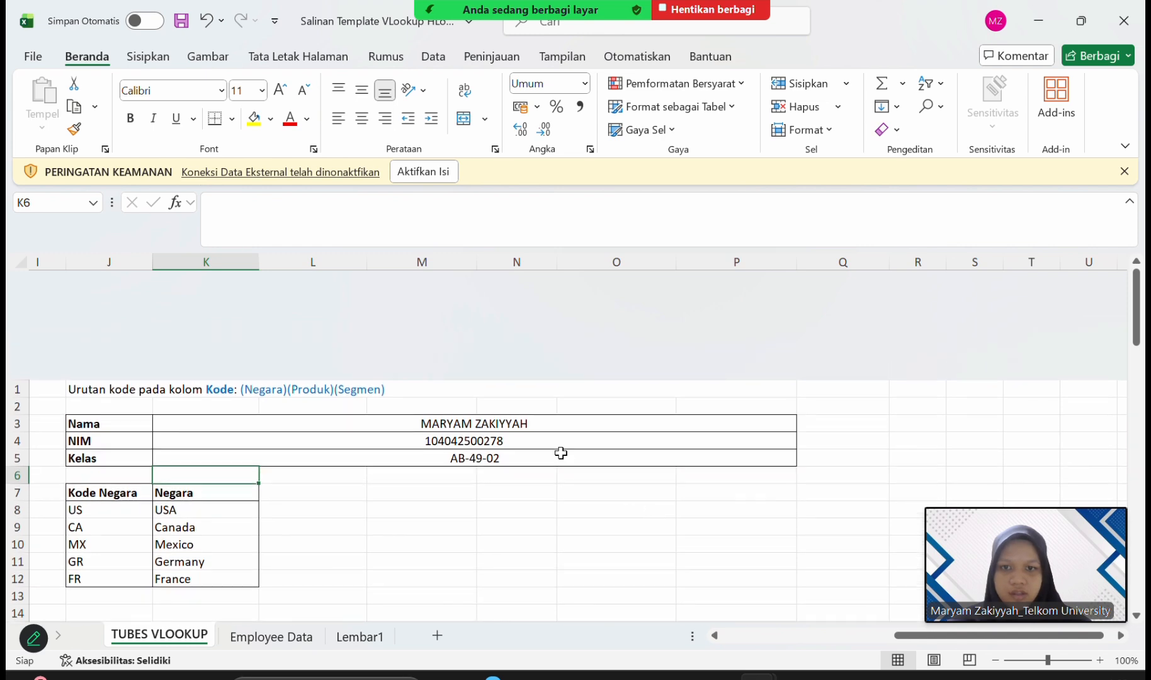
pyautogui.click(482, 333)
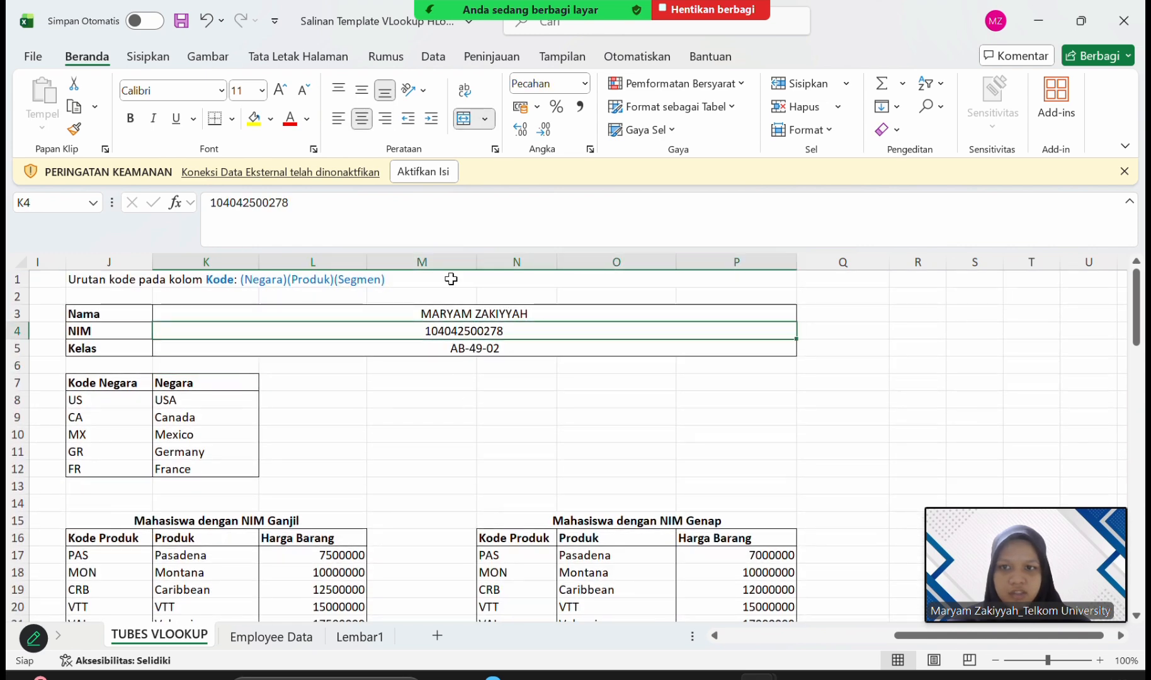
pyautogui.click(296, 201)
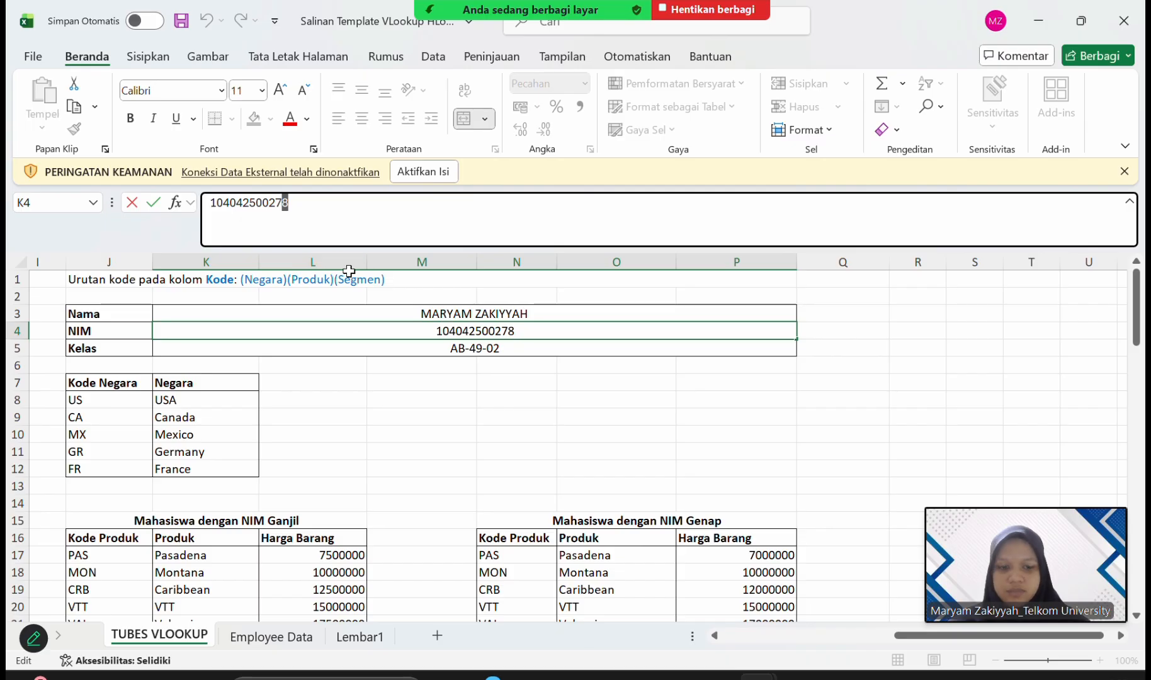
pyautogui.click(611, 562)
pyautogui.scroll(-3, 611, 562)
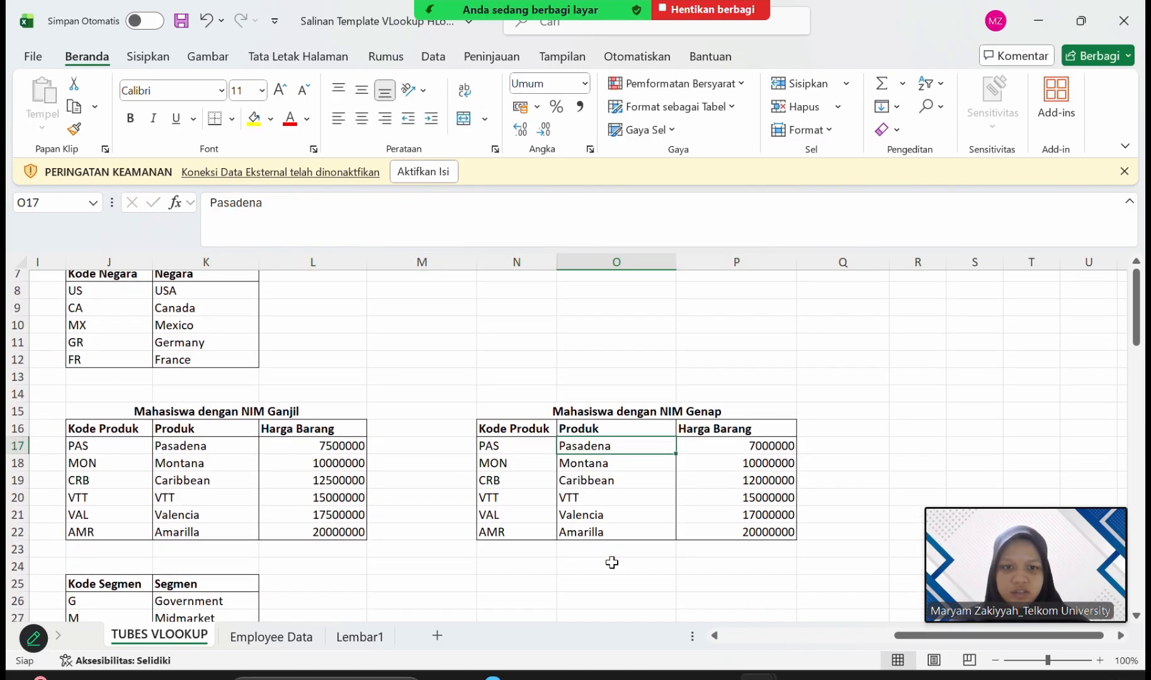
# Start a VLOOKUP formula in C2 under Produk.
pyautogui.hscroll(-2, 611, 562)
pyautogui.hscroll(-5, 612, 562)
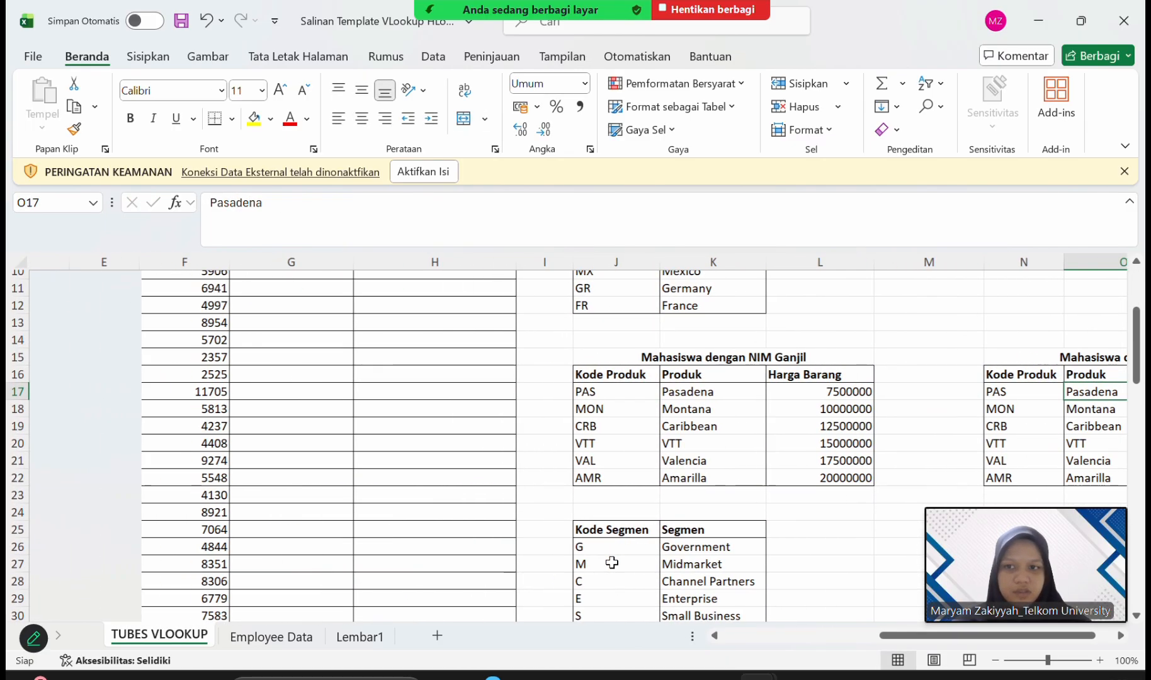
pyautogui.scroll(3, 612, 562)
pyautogui.hscroll(-3, 612, 562)
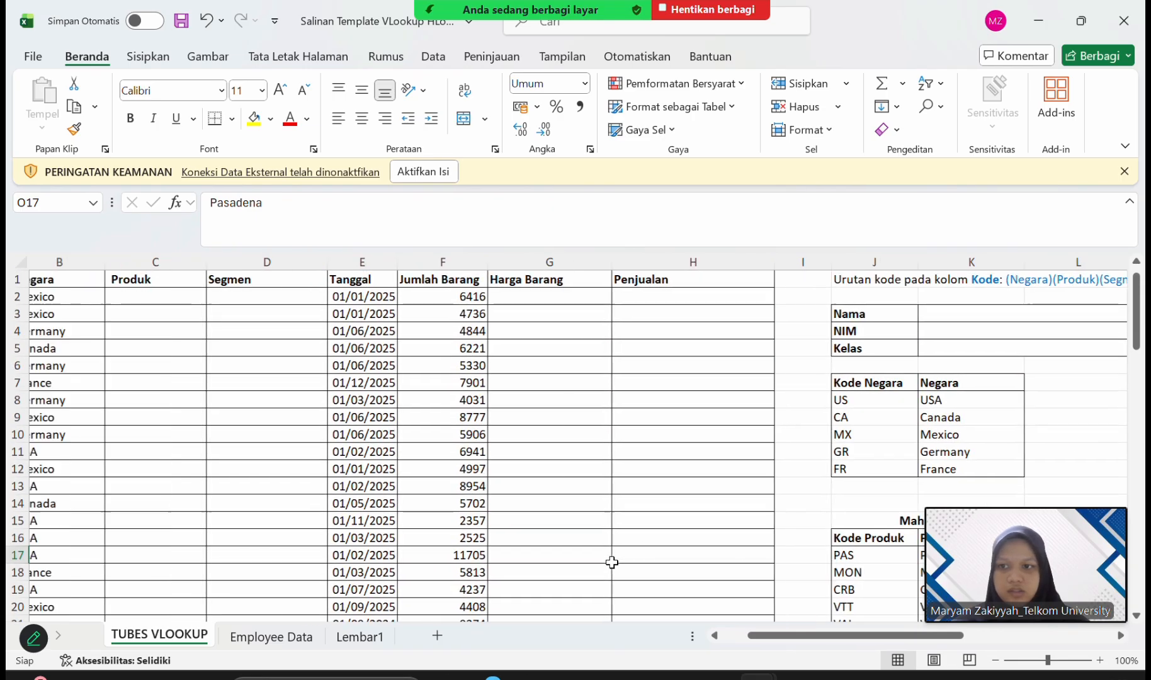
pyautogui.click(250, 295)
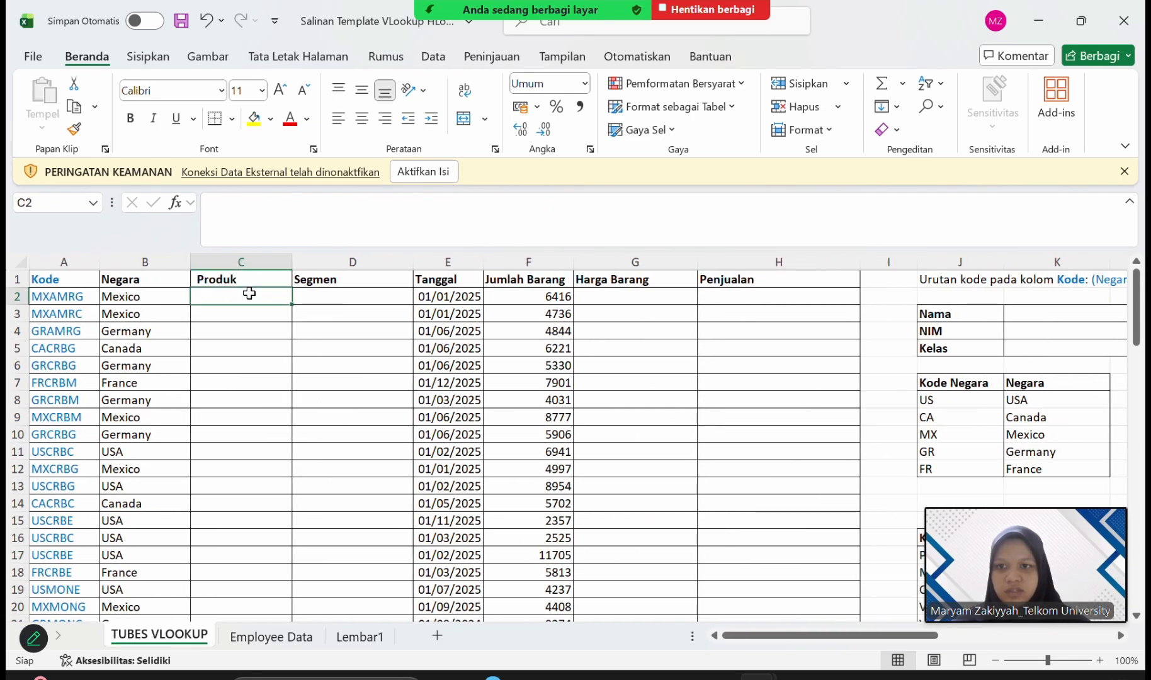
pyautogui.click(308, 209)
pyautogui.write('=')
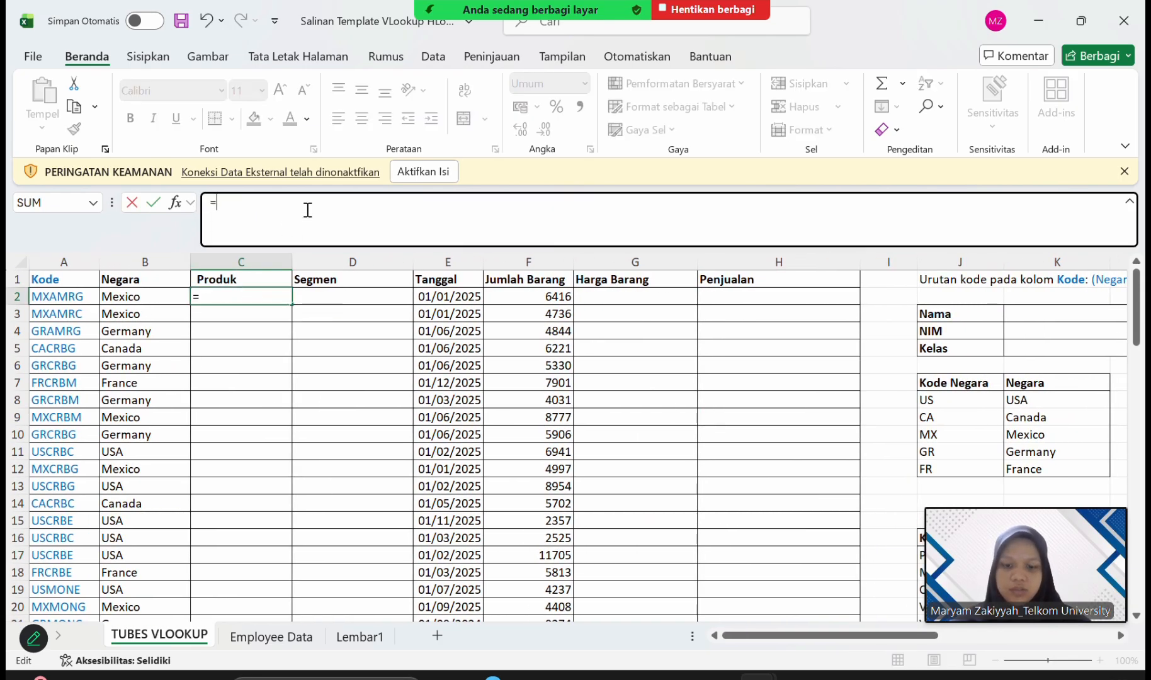
pyautogui.write('VLOO')
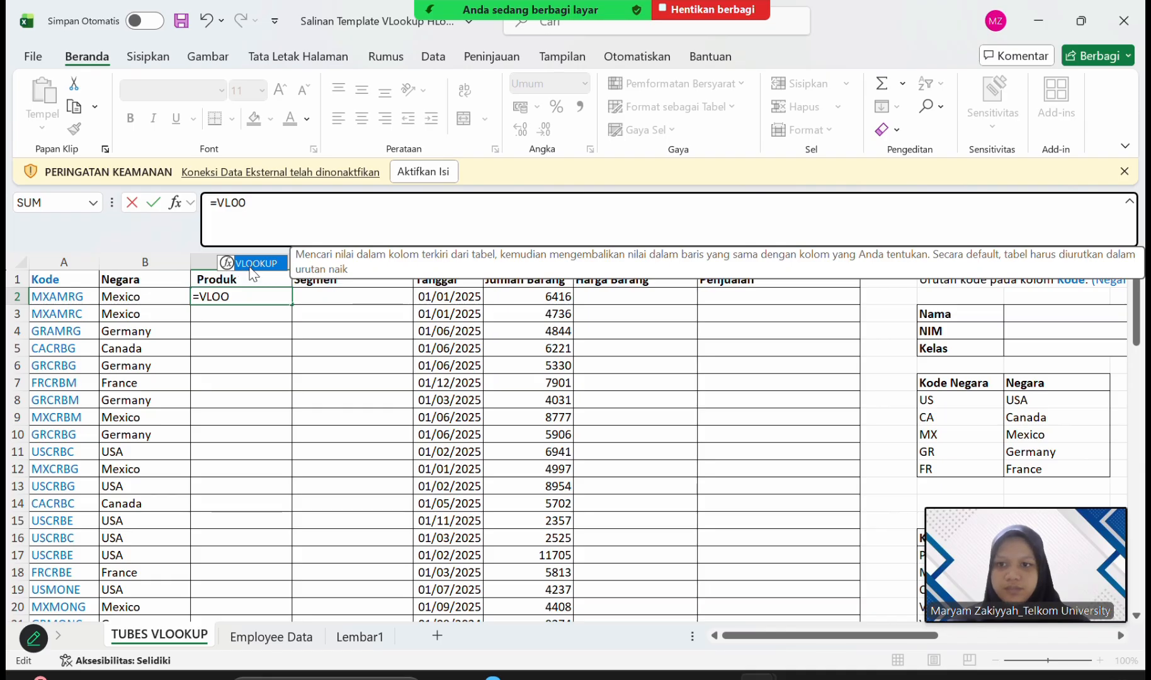
pyautogui.doubleClick(252, 267)
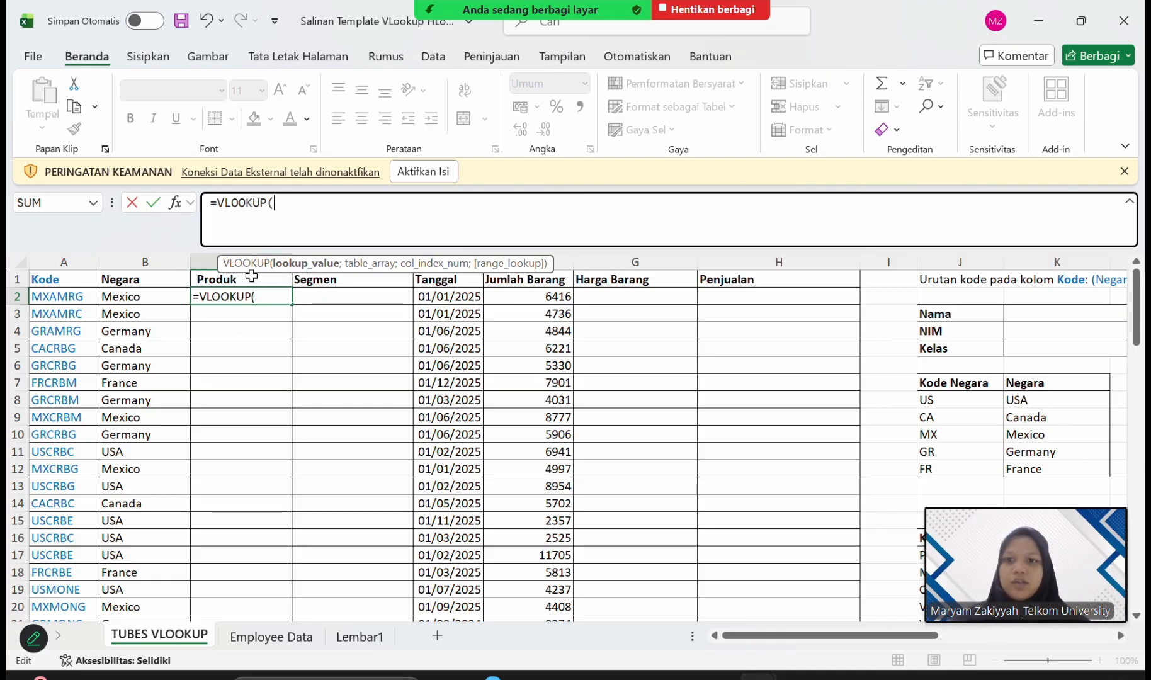
pyautogui.click(206, 259)
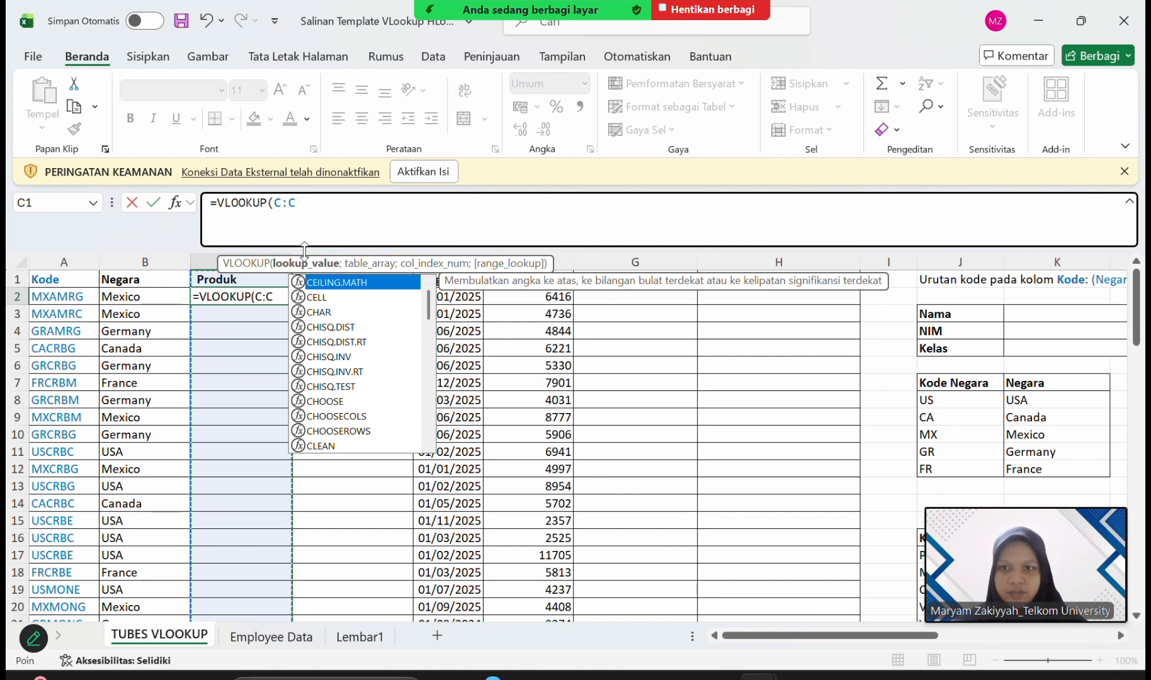
pyautogui.press('BackSpace')
pyautogui.press('BackSpace')
pyautogui.press('BackSpace')
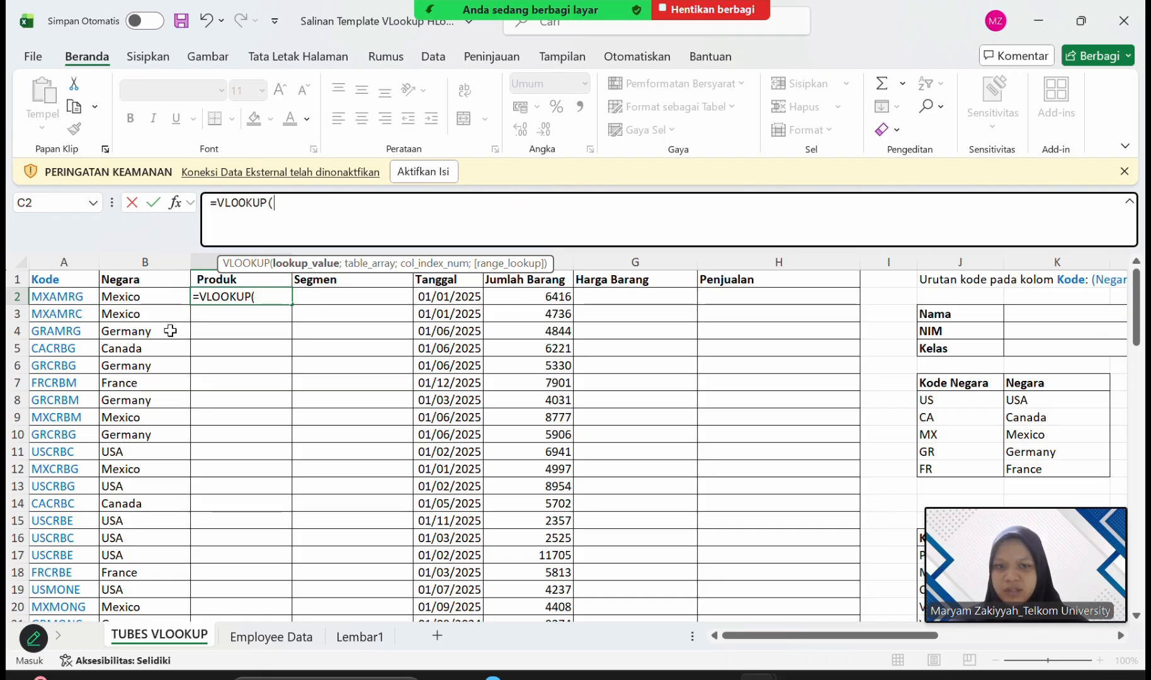
# Set the VLOOKUP lookup value in C2 to MID(A2;3;3), extracting the product code from the Kode column.
pyautogui.hscroll(5, 656, 425)
pyautogui.scroll(-4, 655, 426)
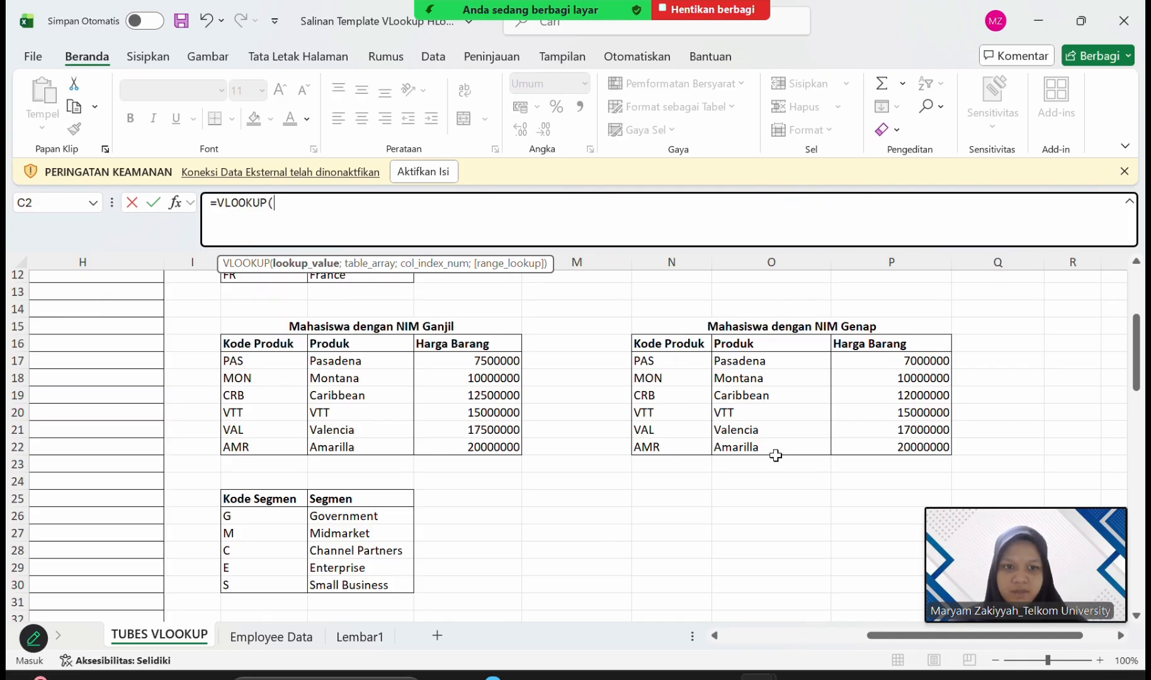
pyautogui.hscroll(-5, 773, 451)
pyautogui.scroll(4, 773, 453)
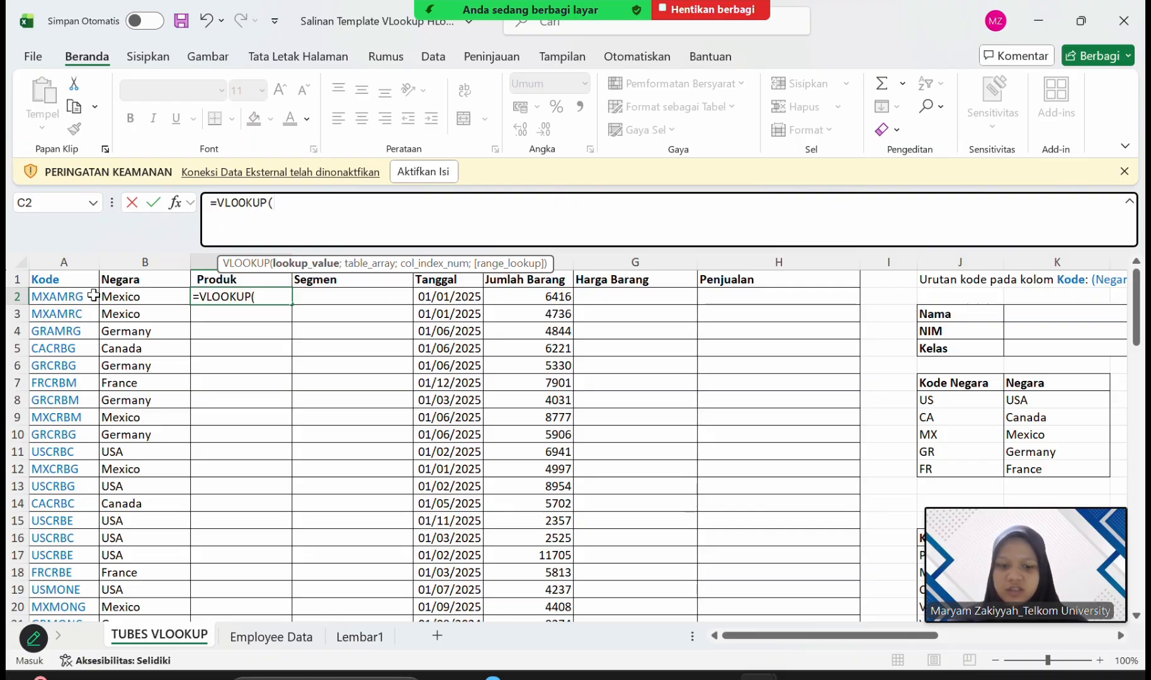
pyautogui.write('MID')
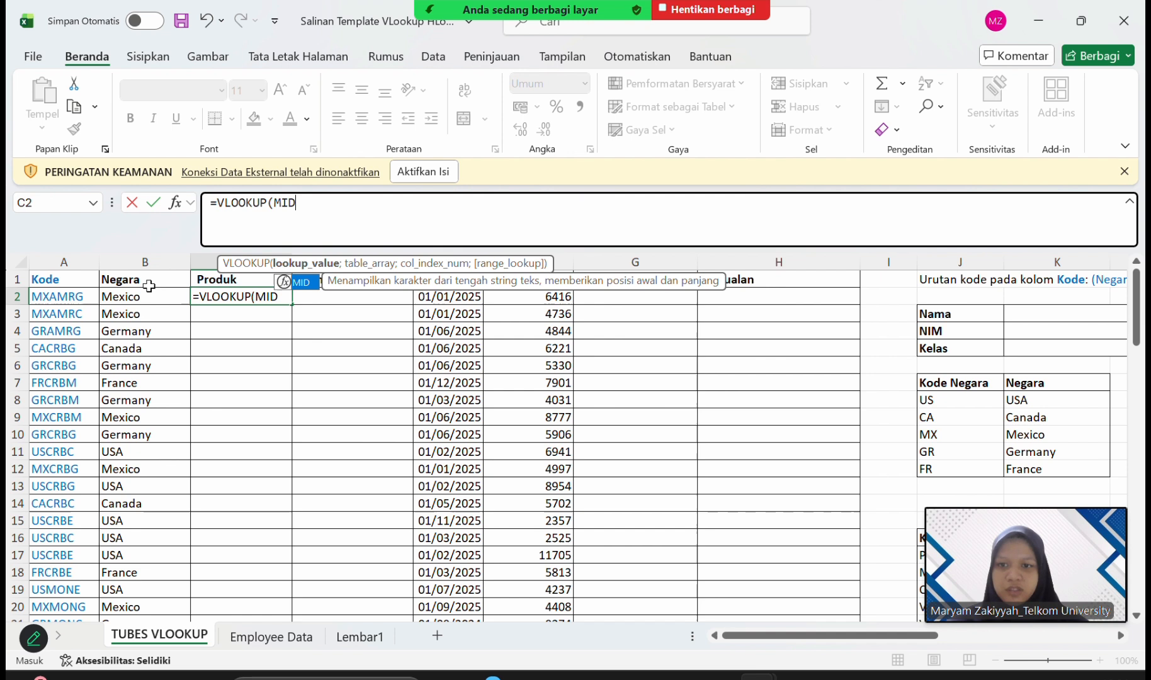
pyautogui.doubleClick(308, 281)
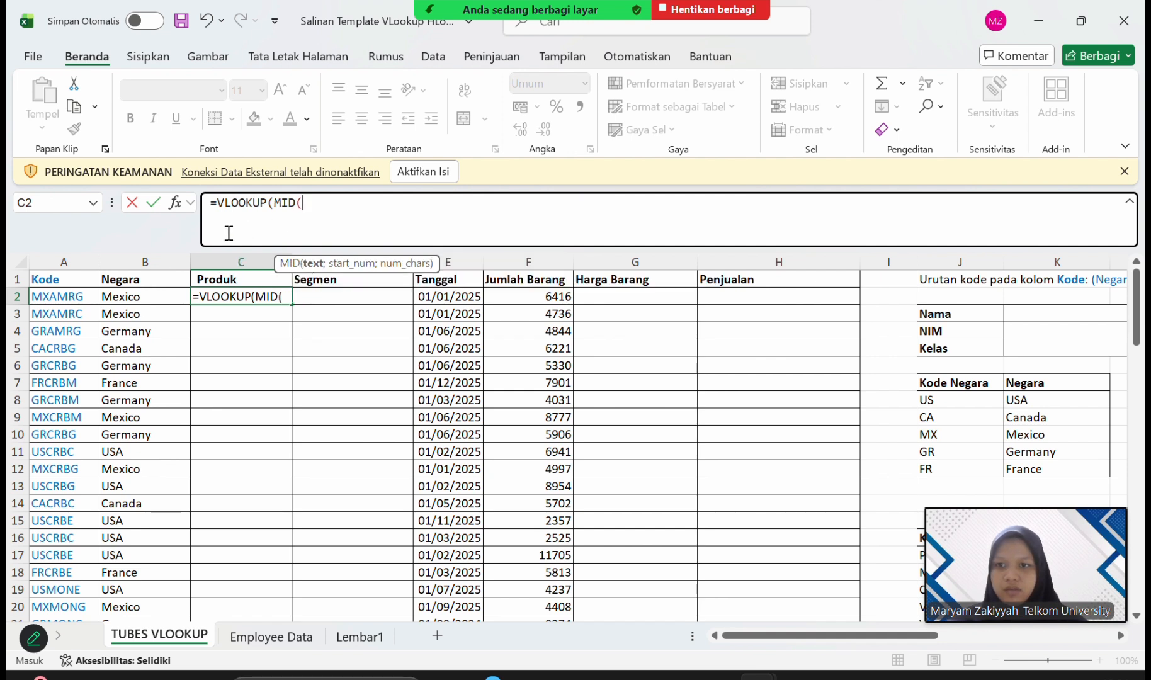
pyautogui.click(79, 299)
pyautogui.write(';3')
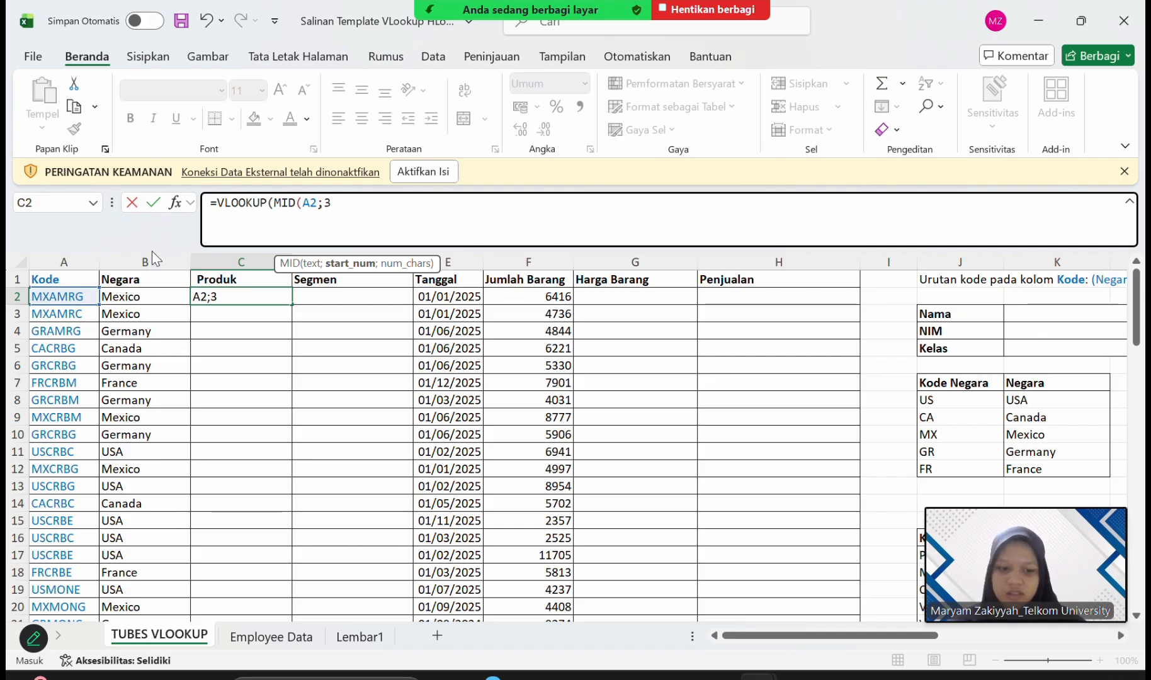
pyautogui.write(';')
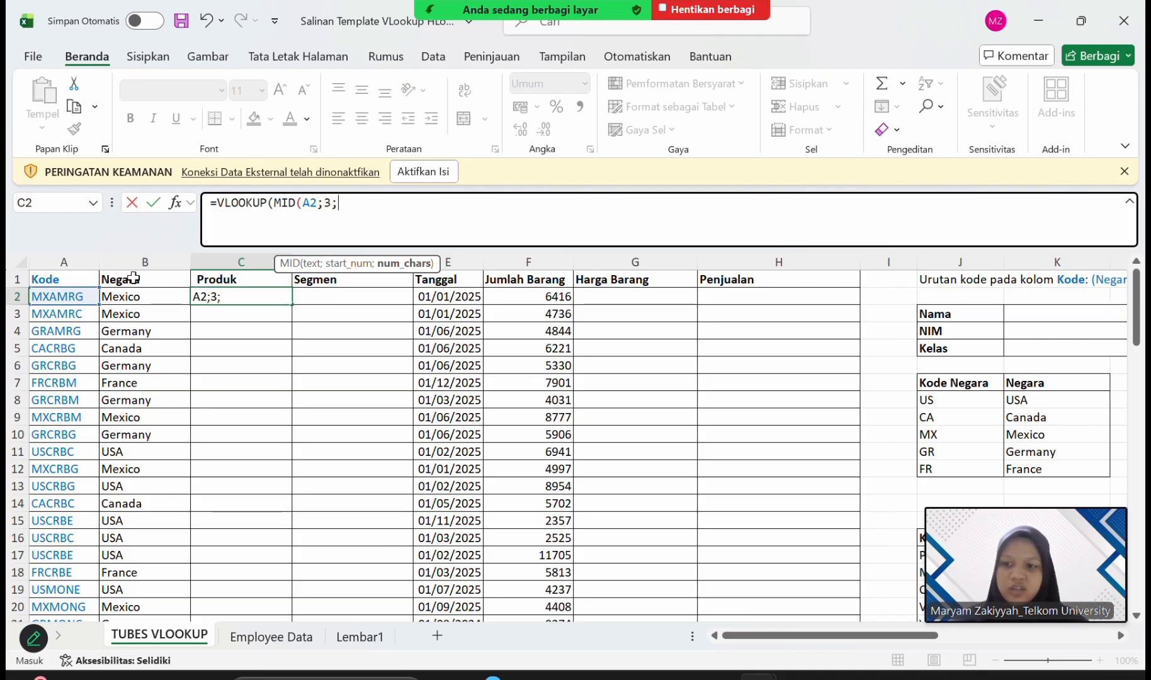
pyautogui.write('3')
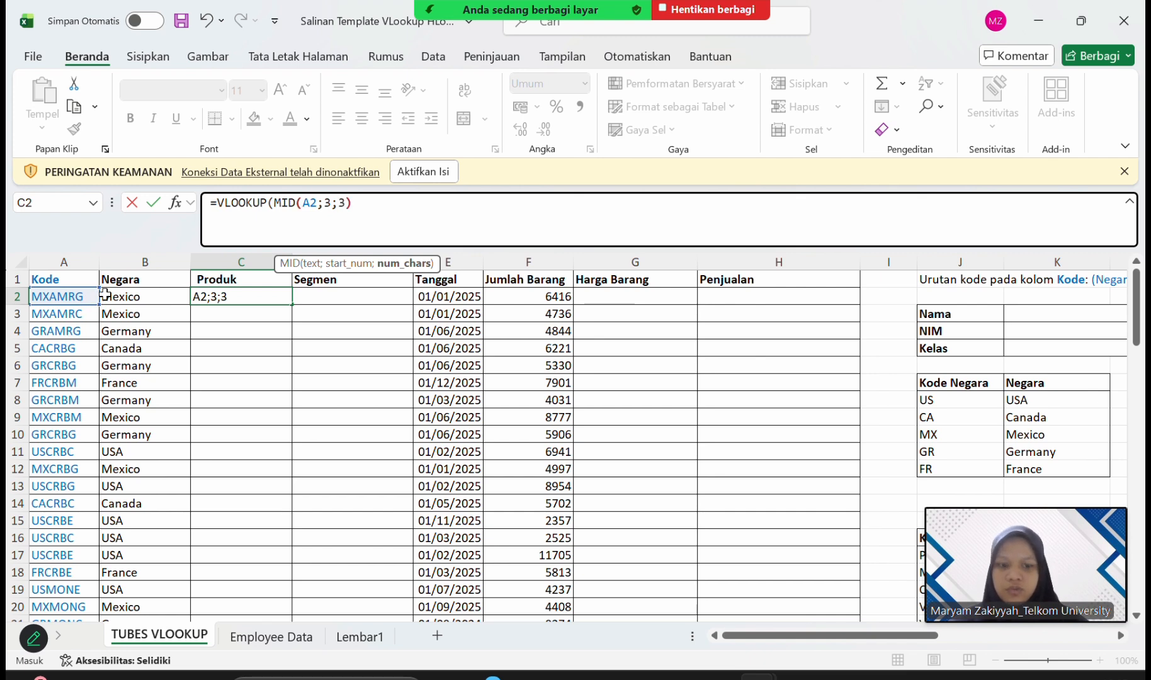
pyautogui.write(');')
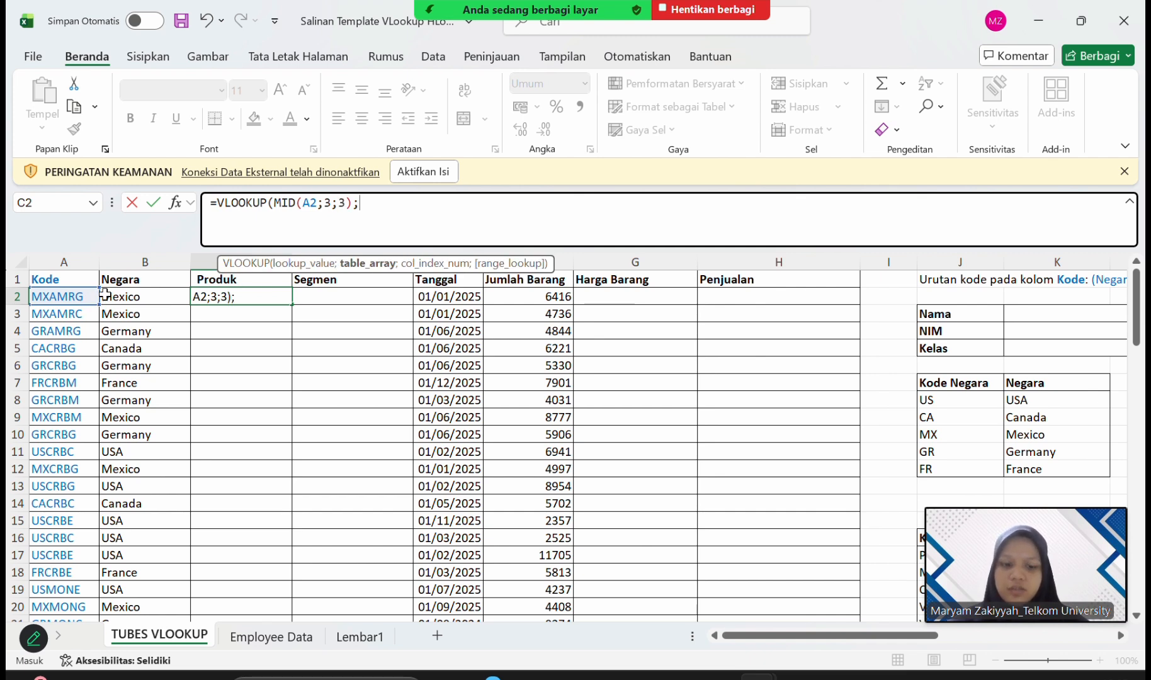
# Set the C2 formula's table array to the even-NIM (Genap) product codes and names, locked as $N$17:$O$22.
pyautogui.hscroll(5, 561, 469)
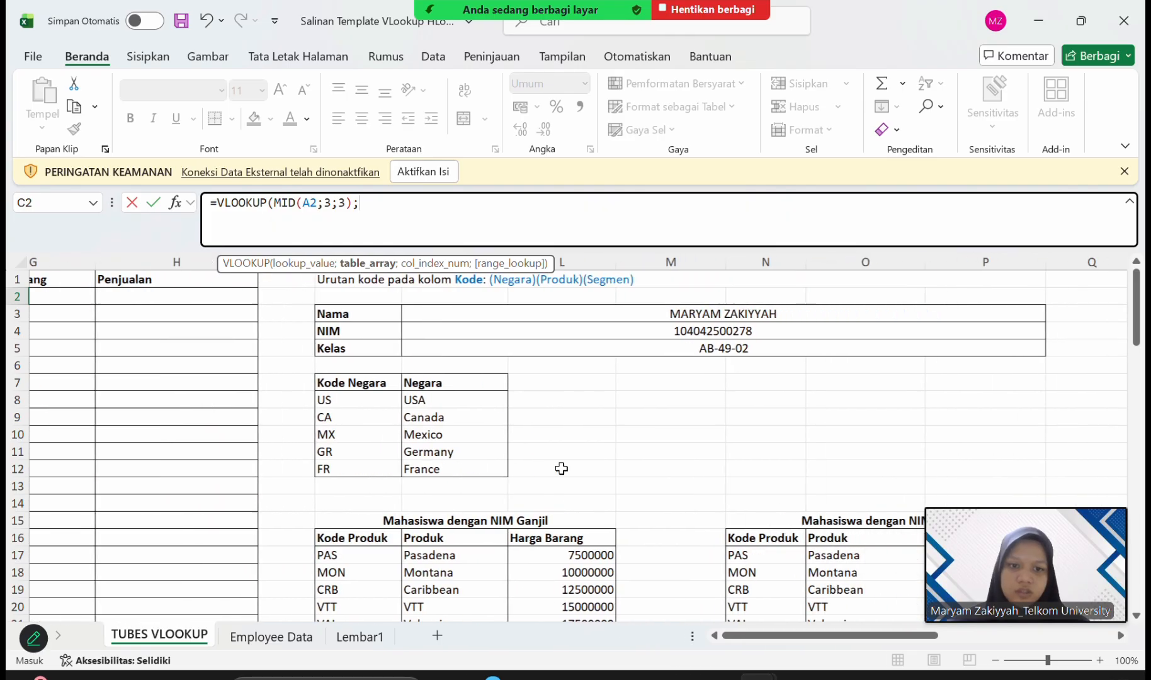
pyautogui.scroll(-2, 561, 468)
pyautogui.hscroll(2, 567, 463)
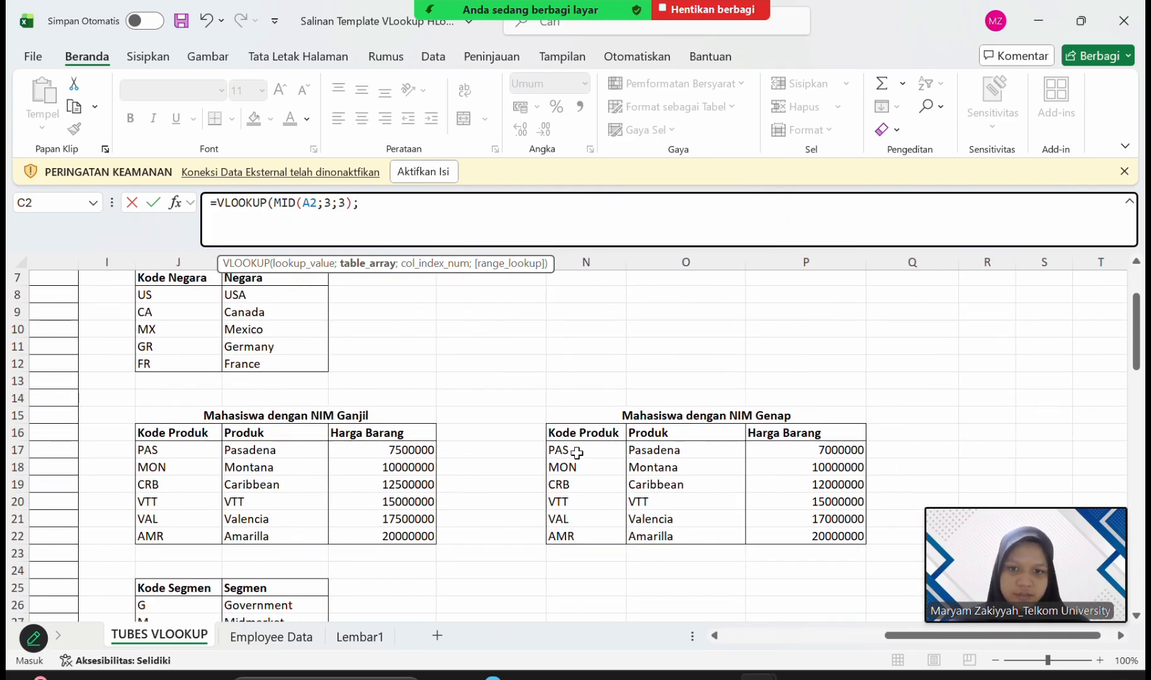
pyautogui.moveTo(576, 452); pyautogui.dragTo(717, 532)
pyautogui.click(362, 202)
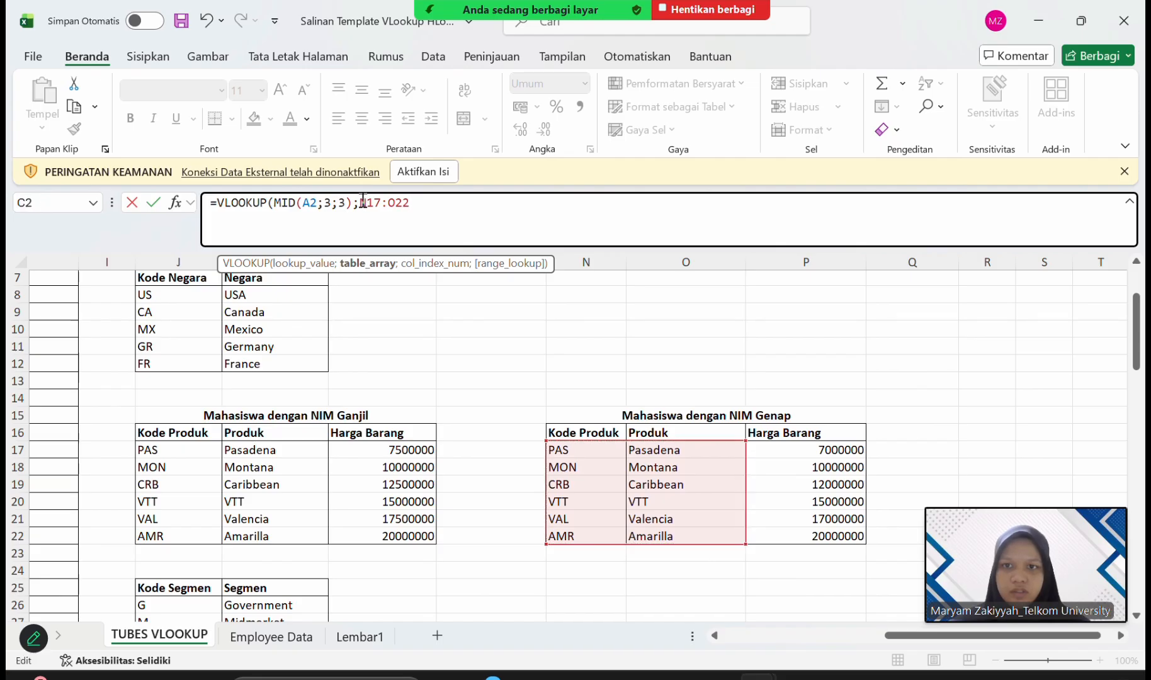
pyautogui.write('$N')
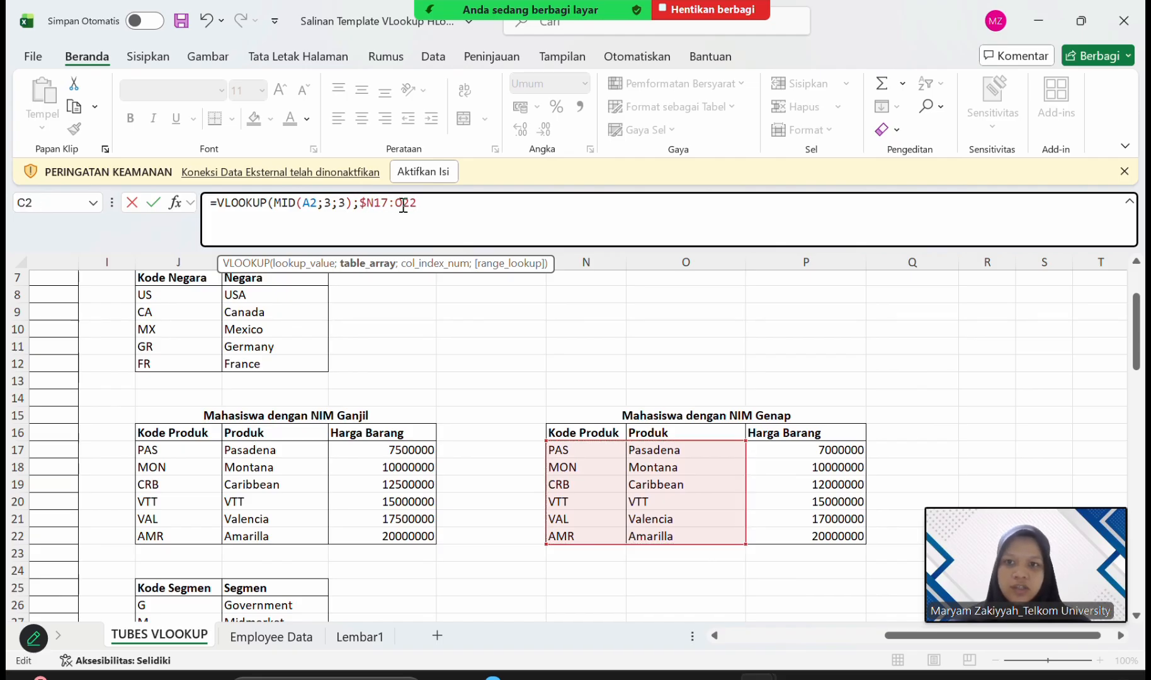
pyautogui.write('$')
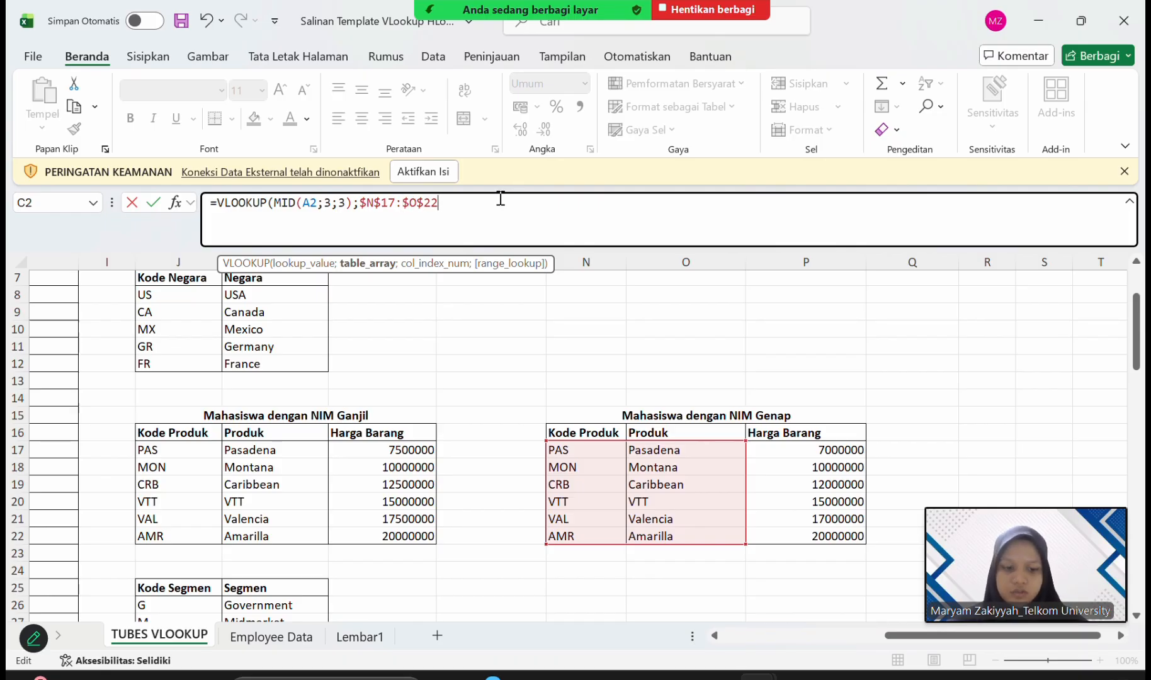
# Set the C2 VLOOKUP's column index to 2 and its range lookup to FALSE for an exact match.
pyautogui.write(';')
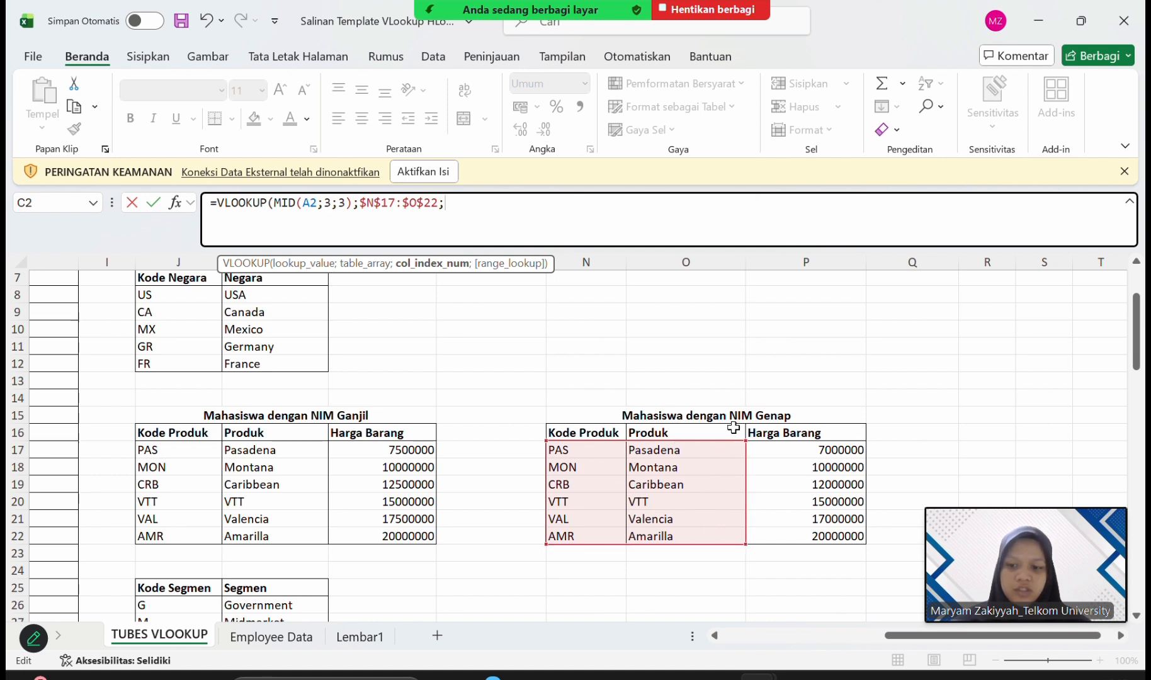
pyautogui.write('2')
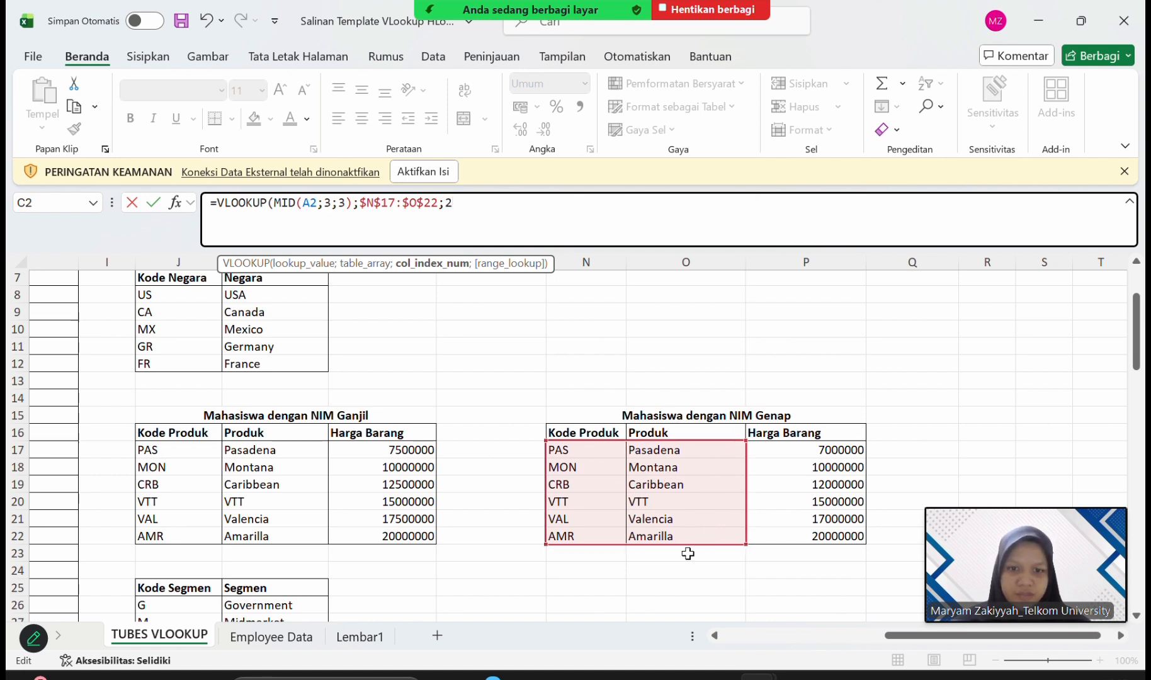
pyautogui.write(';')
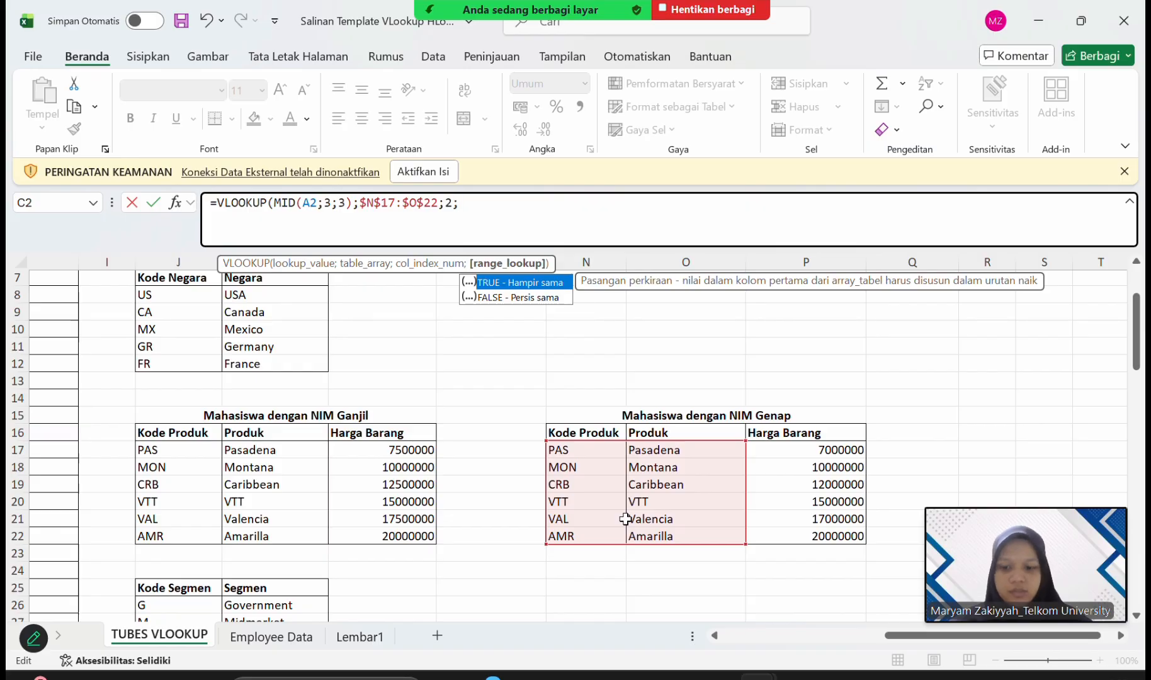
pyautogui.write('FA')
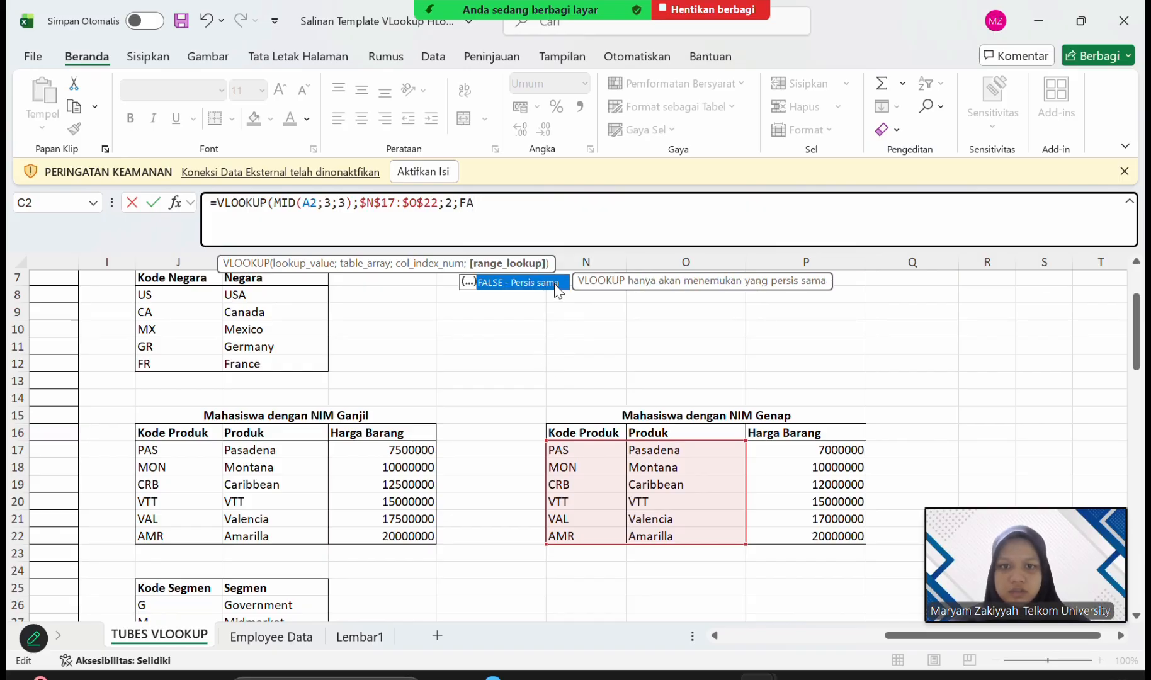
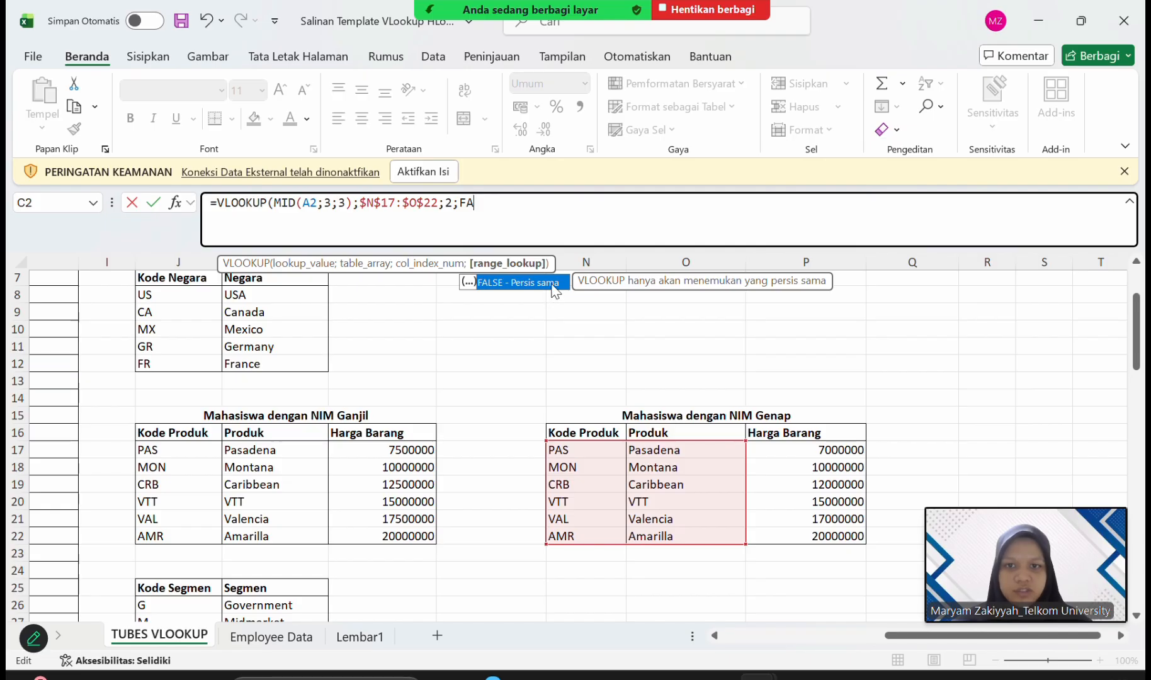
# Complete the C2 VLOOKUP formula with the exact-match argument FALSE and enter it.
pyautogui.doubleClick(549, 284)
pyautogui.hscroll(-8, 332, 403)
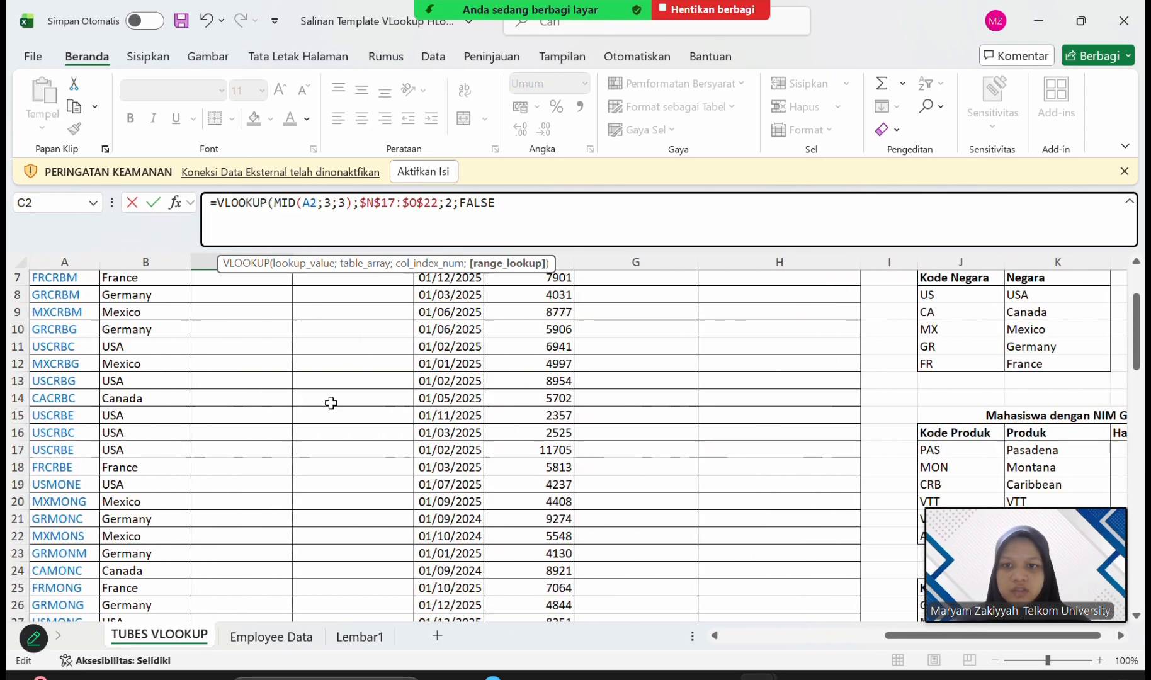
pyautogui.scroll(3, 332, 403)
pyautogui.press('Return')
pyautogui.press('Return')
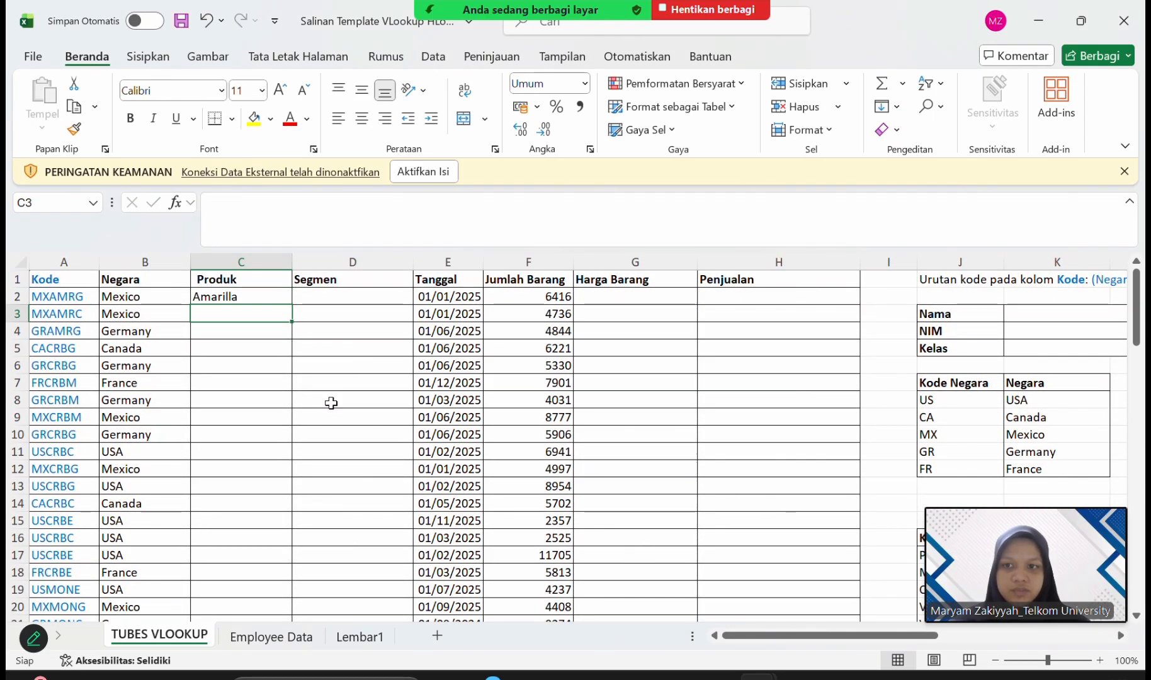
# Fill the C2 product lookup formula down the whole Produk column and check the filled rows.
pyautogui.click(279, 297)
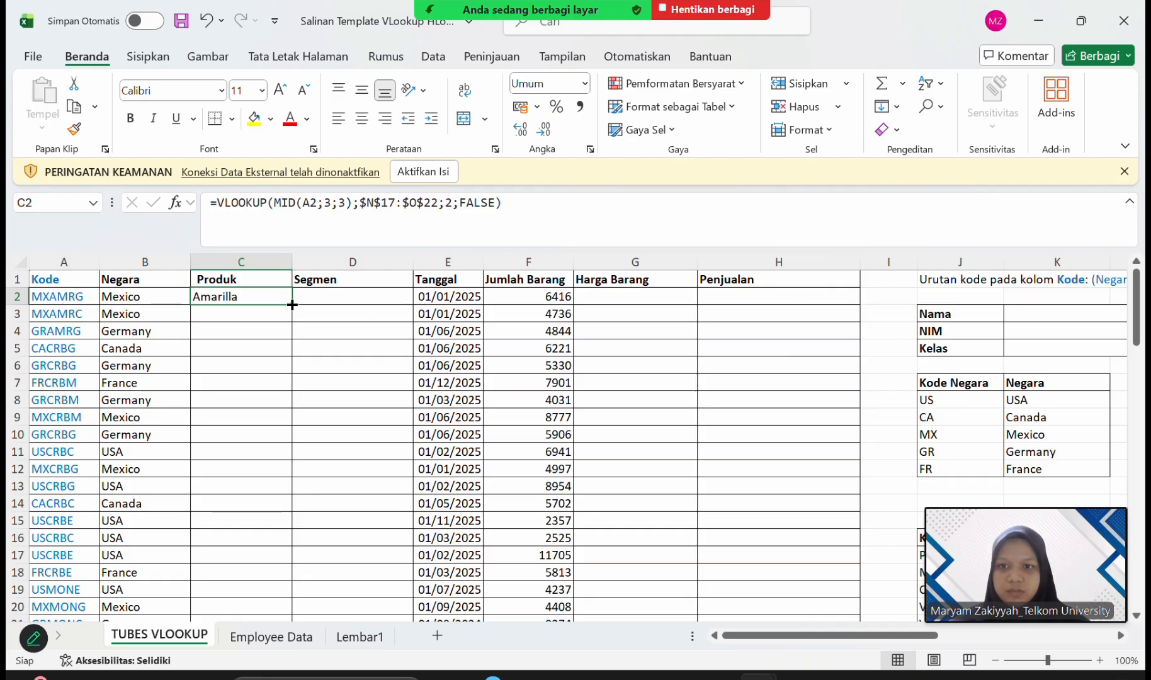
pyautogui.doubleClick(292, 305)
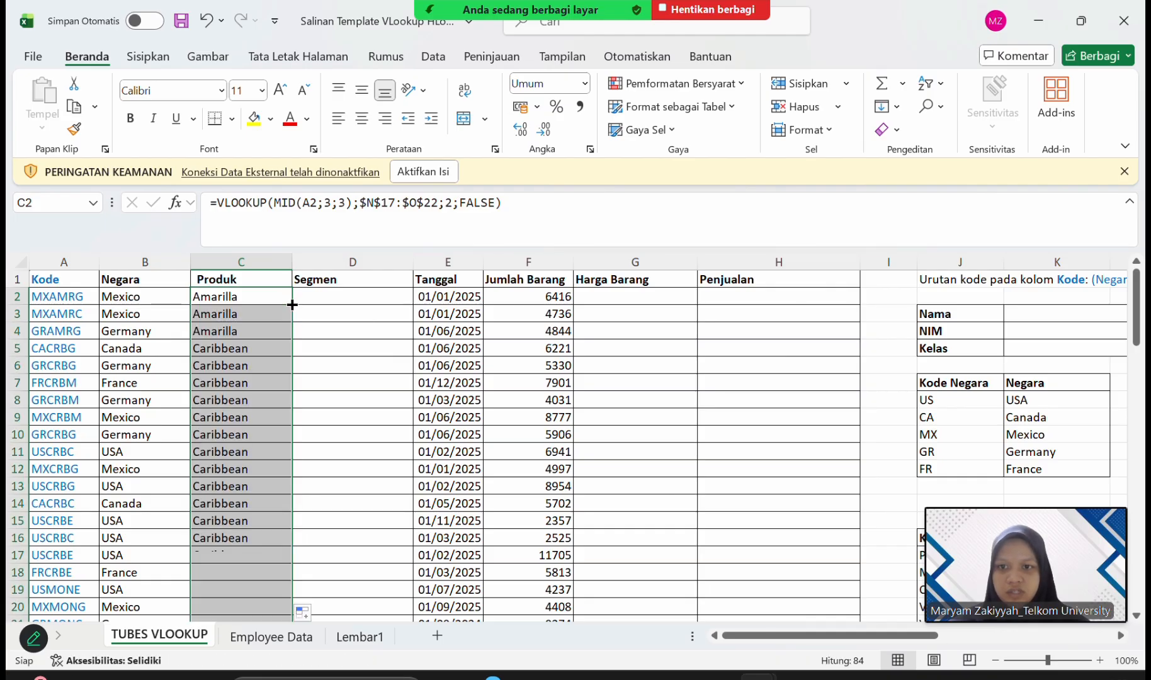
pyautogui.click(307, 298)
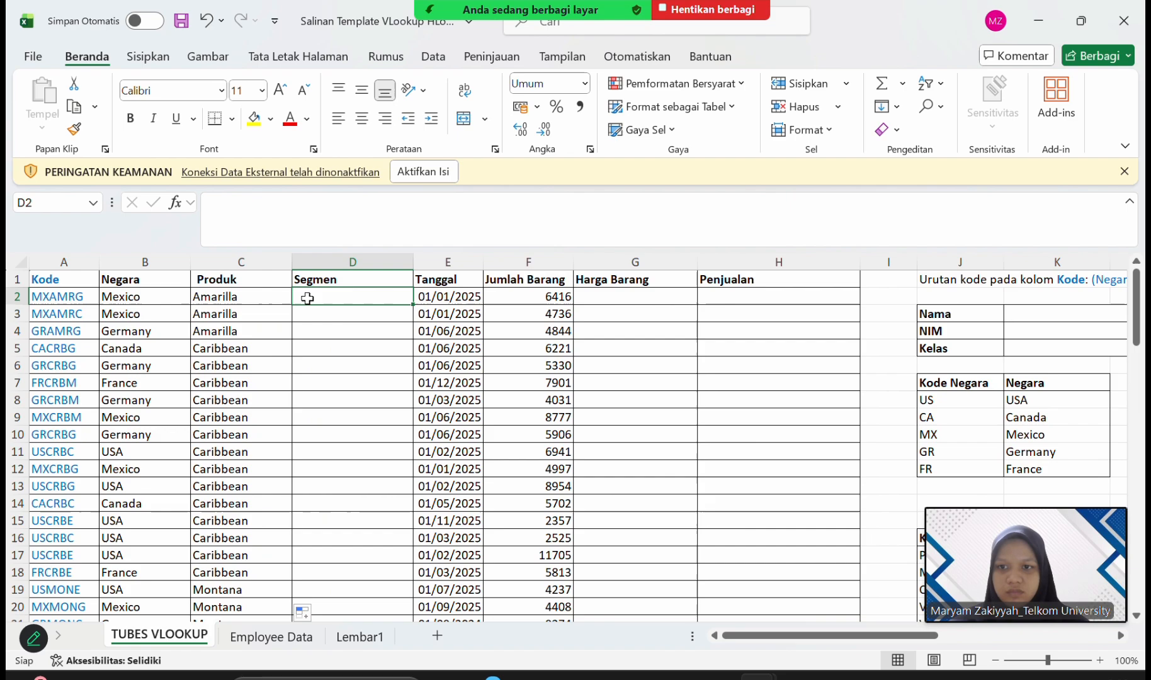
pyautogui.click(276, 312)
pyautogui.scroll(-15, 253, 446)
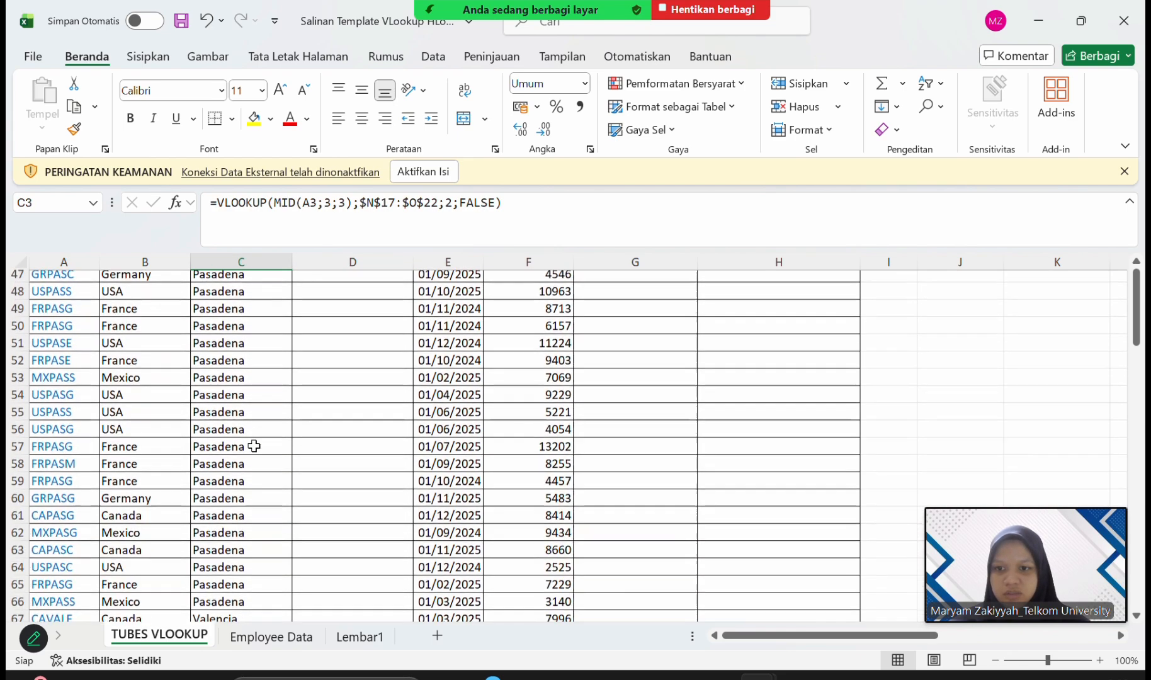
pyautogui.scroll(15, 254, 446)
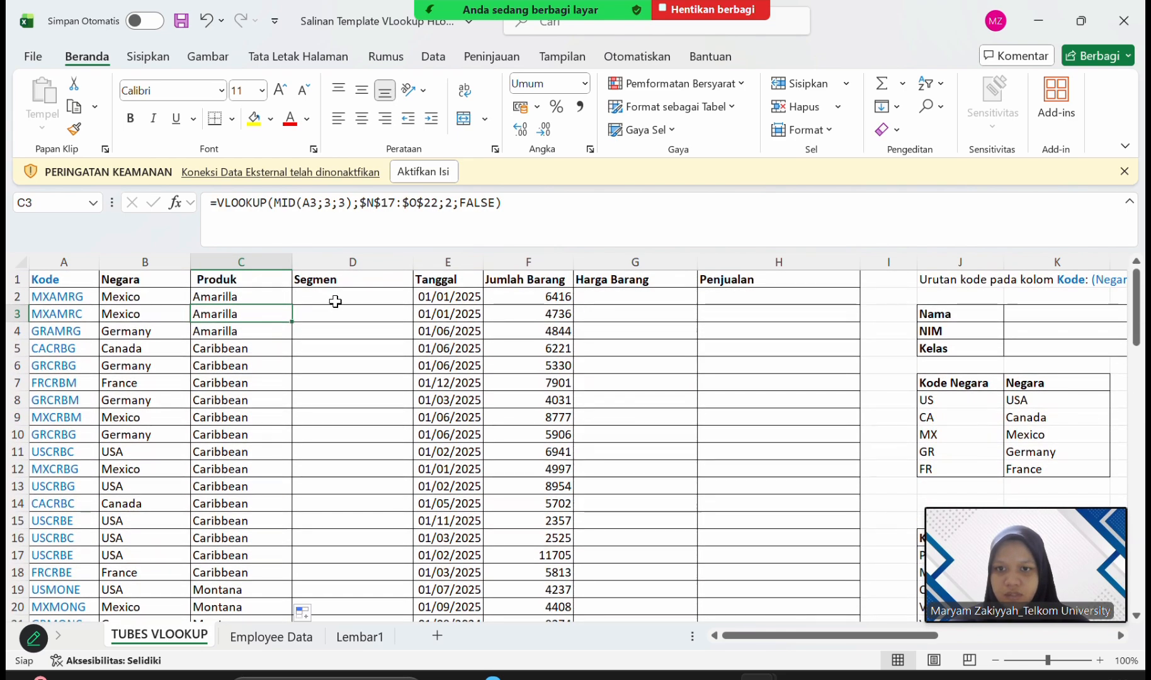
# Start a VLOOKUP formula in D2 under Segmen.
pyautogui.click(334, 300)
pyautogui.click(440, 207)
pyautogui.write('=')
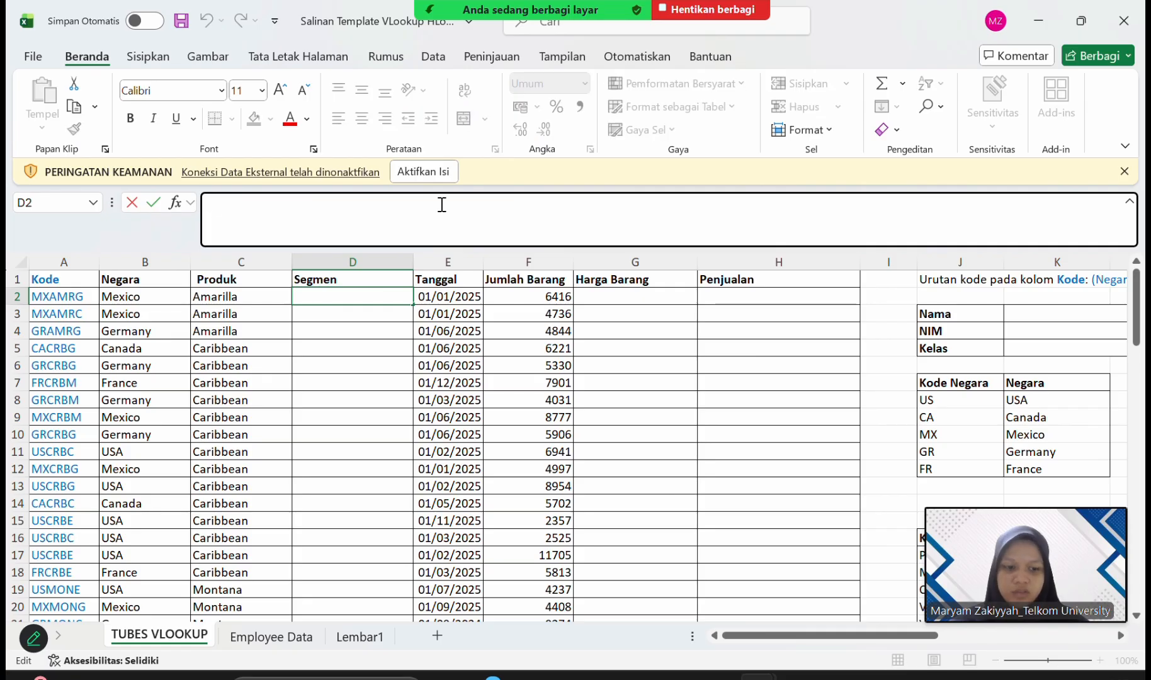
pyautogui.write('VLOO')
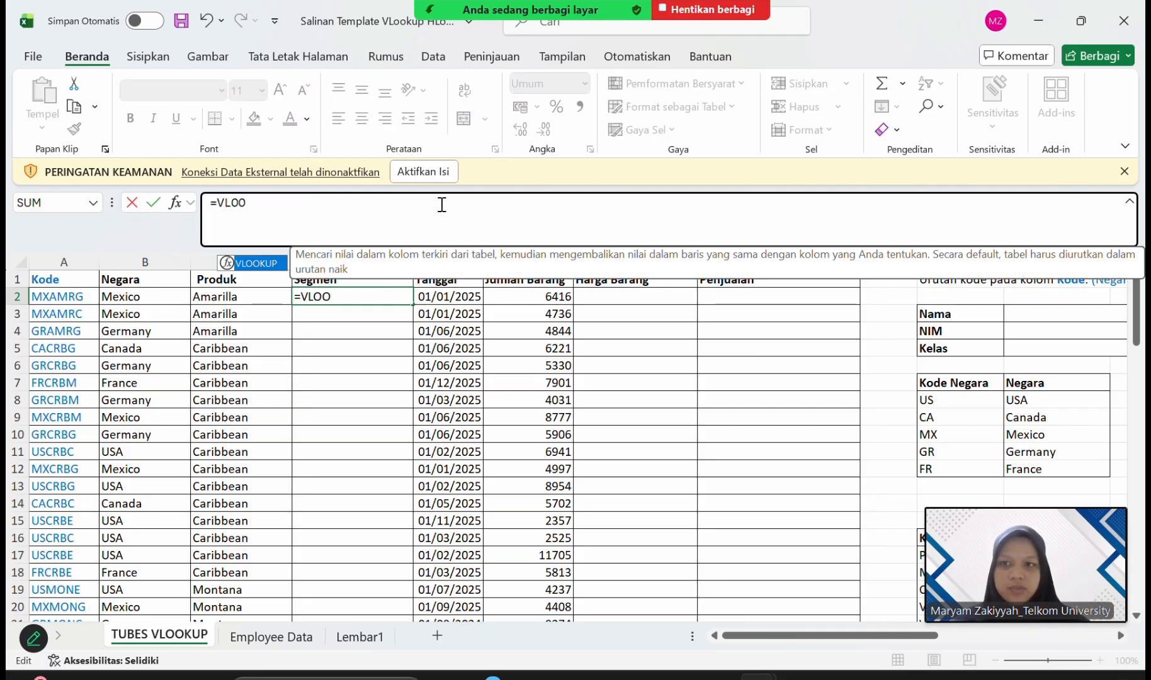
pyautogui.doubleClick(275, 265)
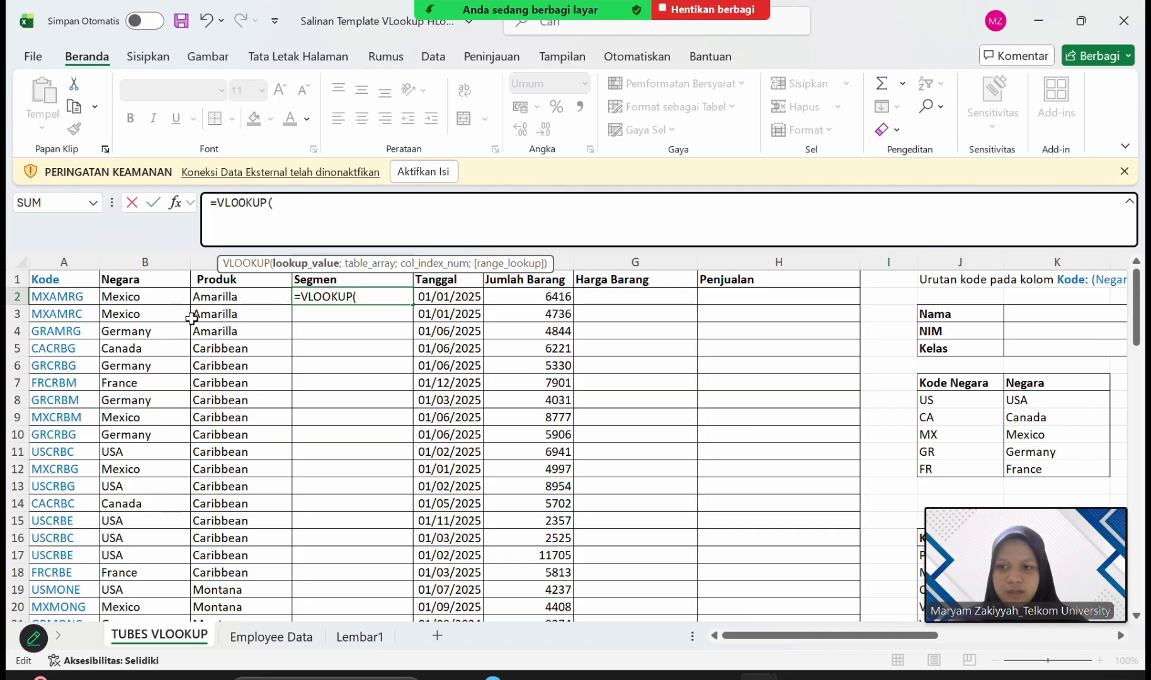
# Examine how the Kode column's codes relate to the Kode Segmen and Segmen lookup table.
pyautogui.click(61, 298)
pyautogui.click(144, 262)
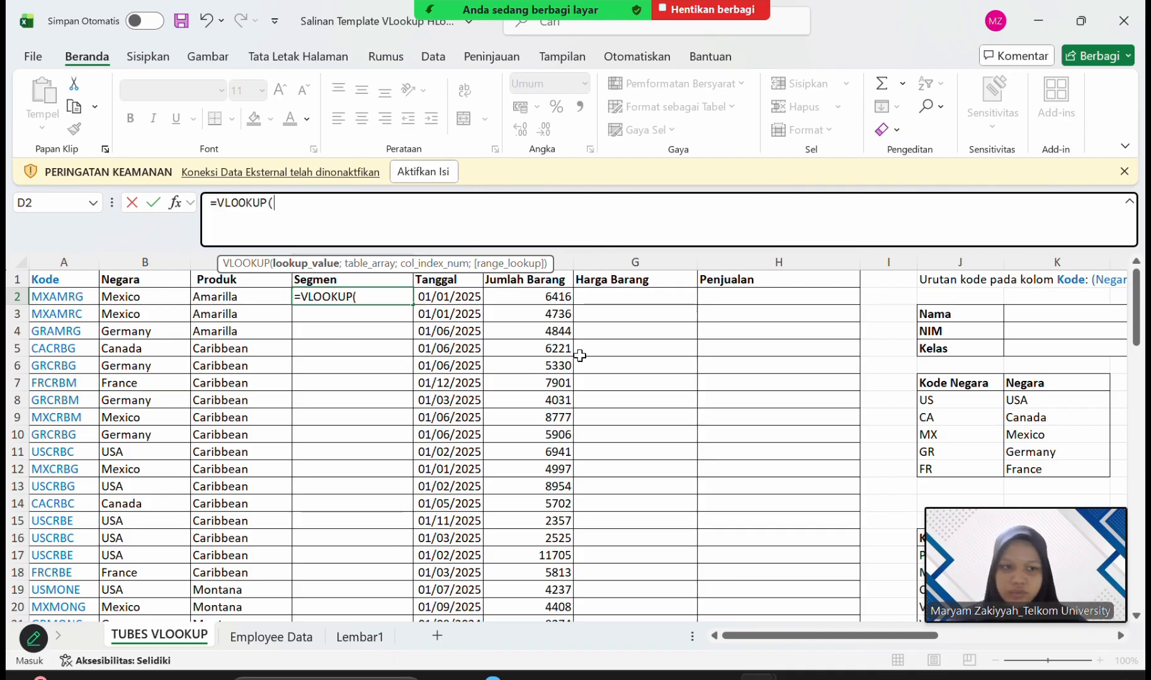
pyautogui.scroll(-9, 948, 398)
pyautogui.scroll(3, 948, 398)
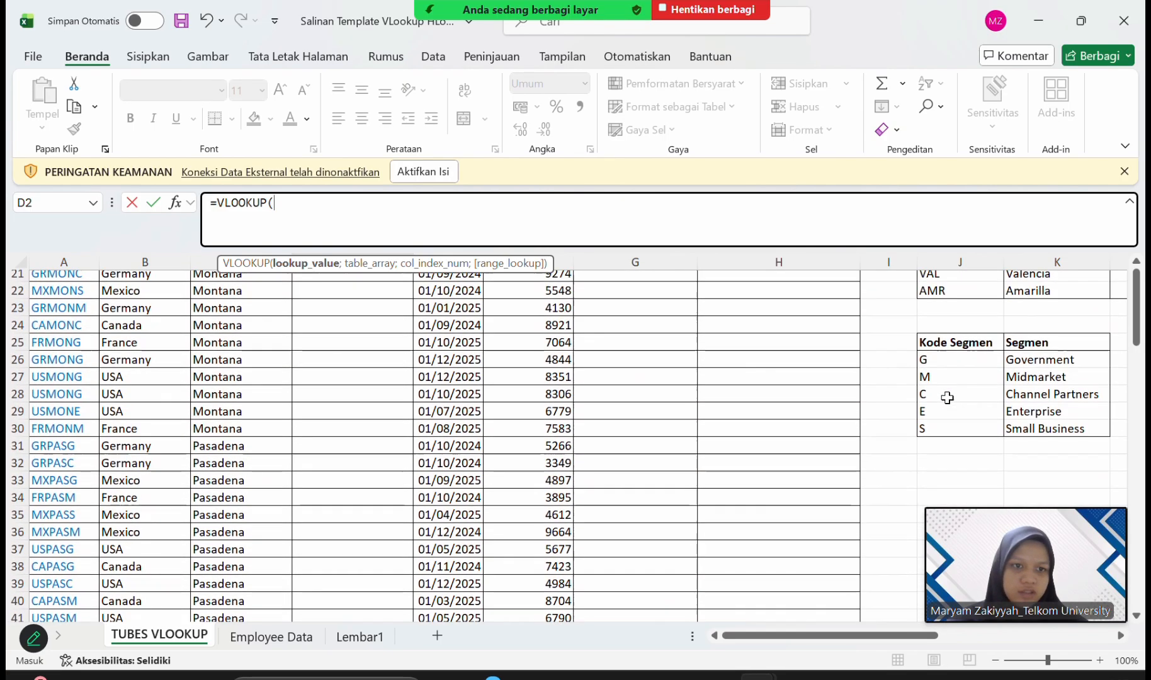
pyautogui.hscroll(3, 948, 398)
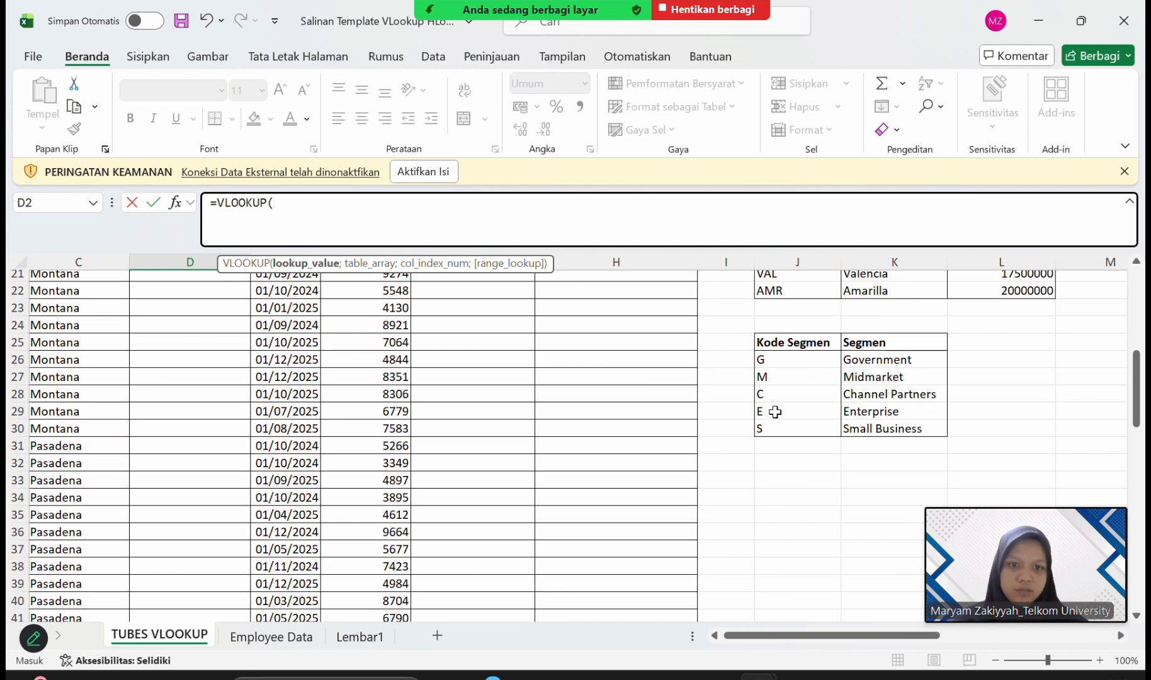
pyautogui.hscroll(-3, 449, 449)
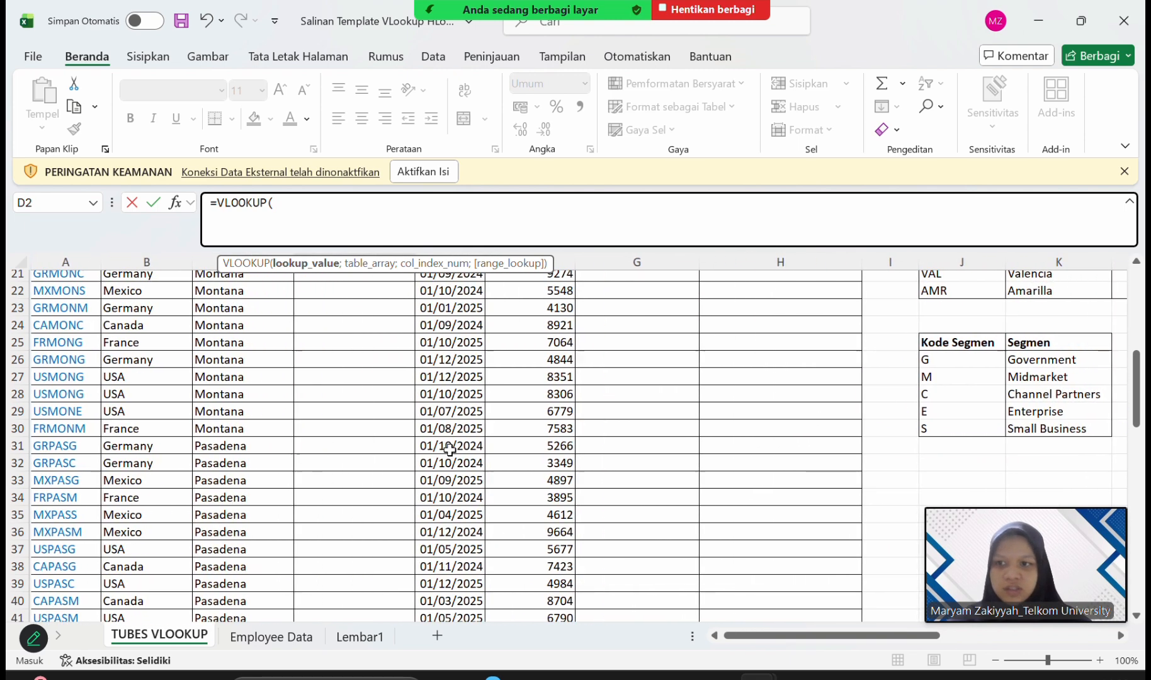
pyautogui.scroll(7, 288, 380)
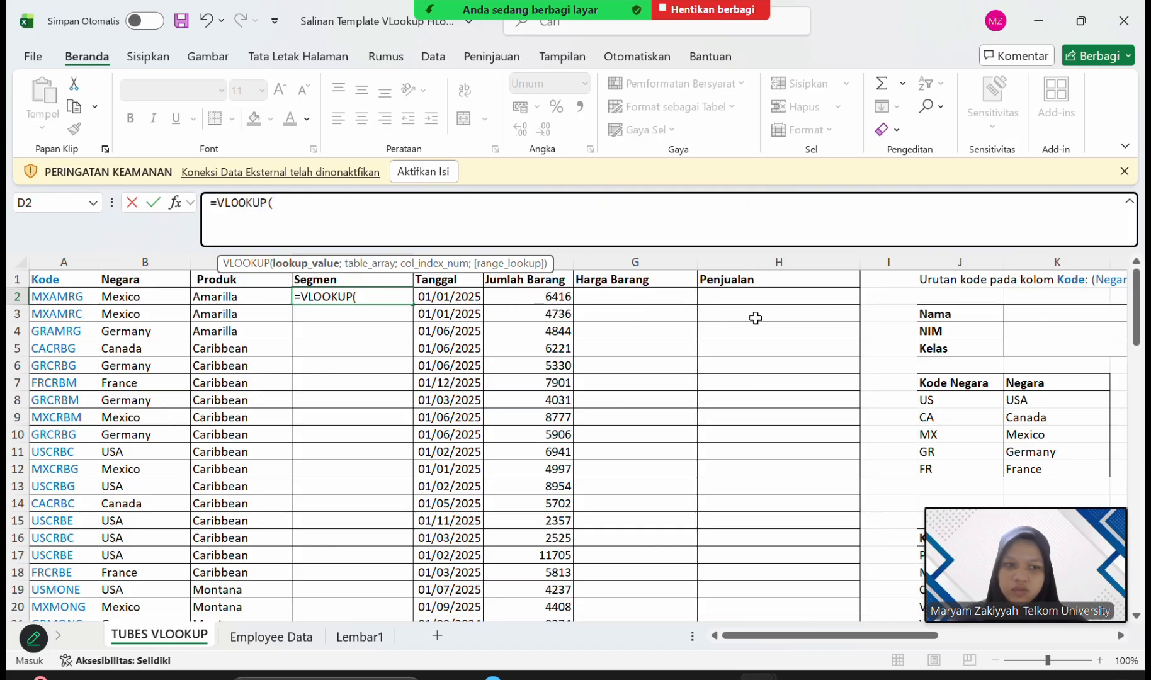
pyautogui.scroll(-6, 912, 389)
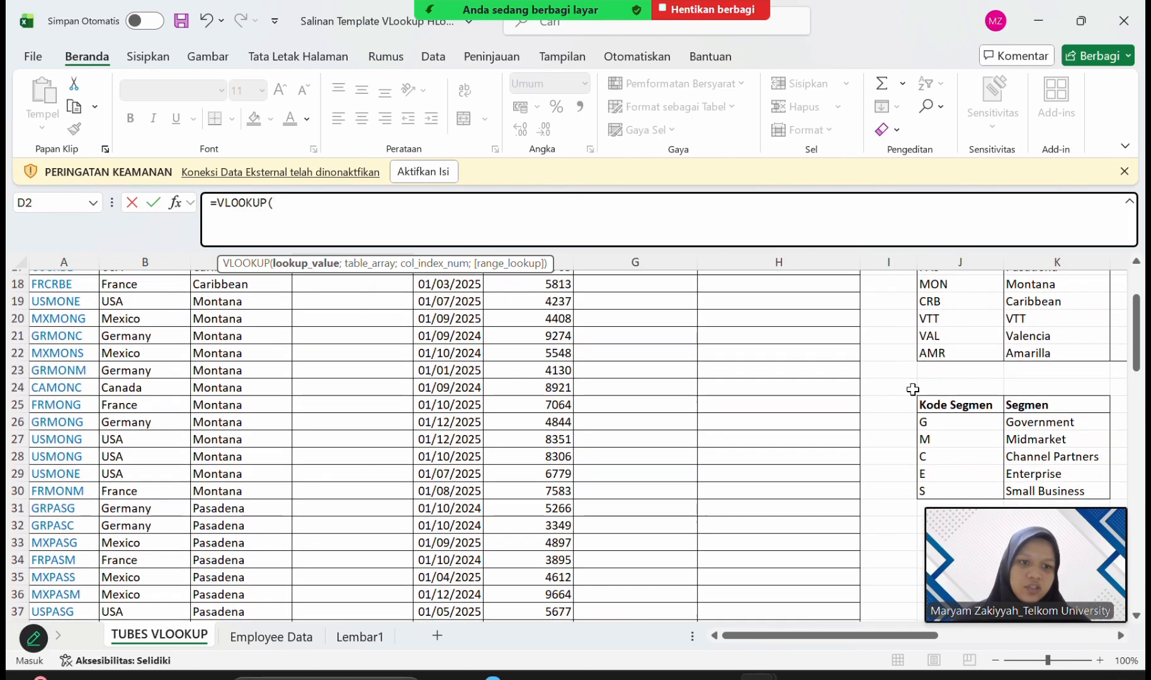
pyautogui.click(1045, 423)
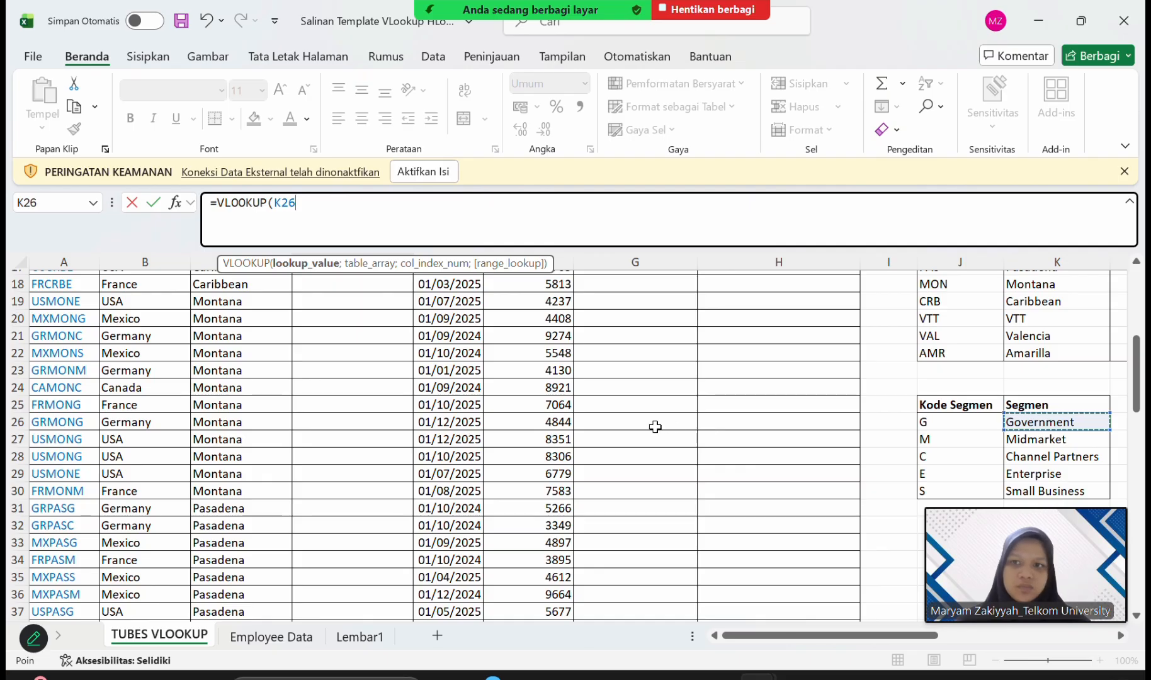
pyautogui.press('BackSpace')
pyautogui.press('BackSpace')
pyautogui.press('BackSpace')
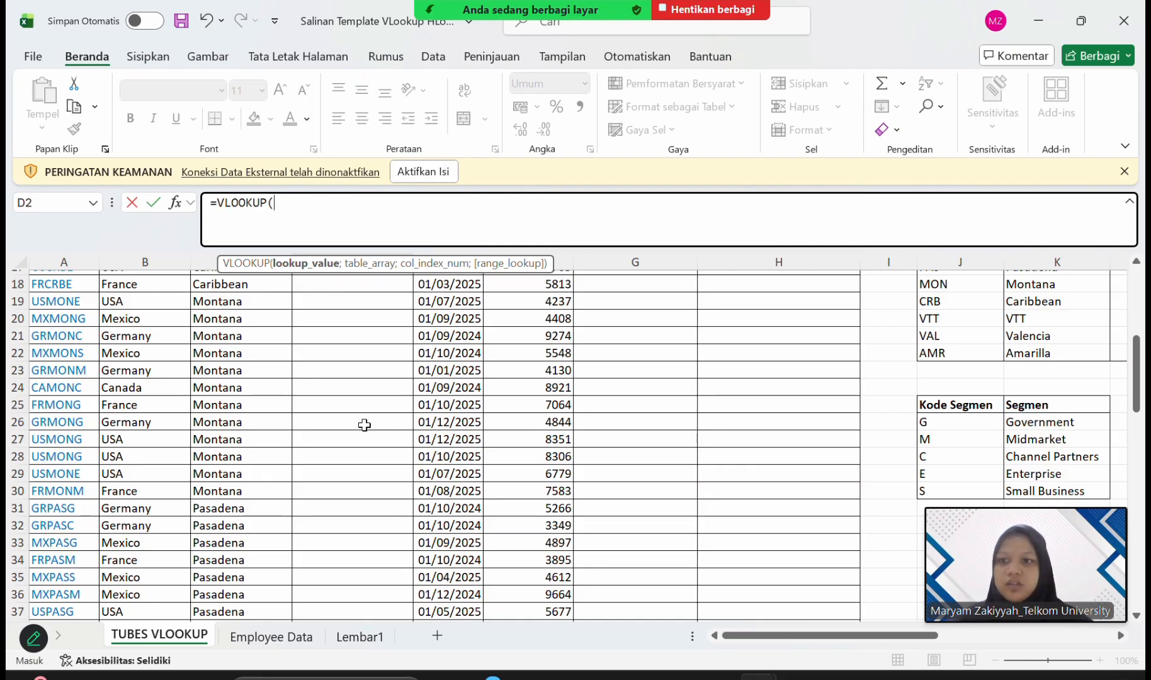
pyautogui.scroll(6, 364, 425)
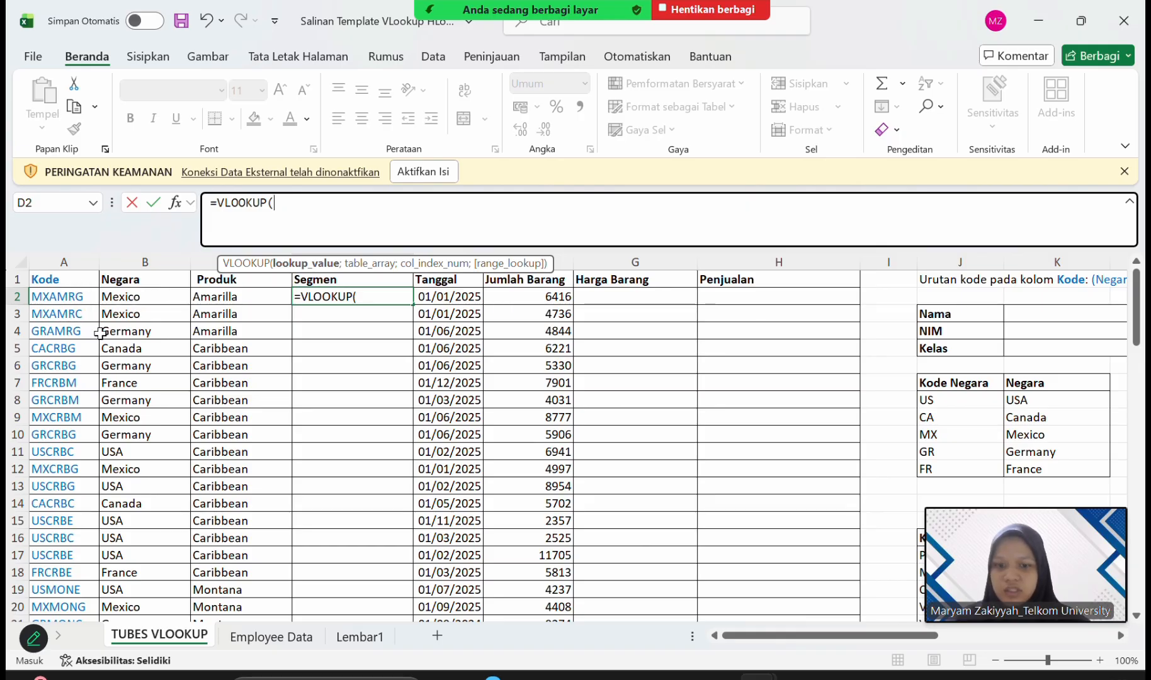
# Set the D2 VLOOKUP's lookup value to RIGHT(A2;1), extracting the segment code from the Kode column.
pyautogui.write('RIG')
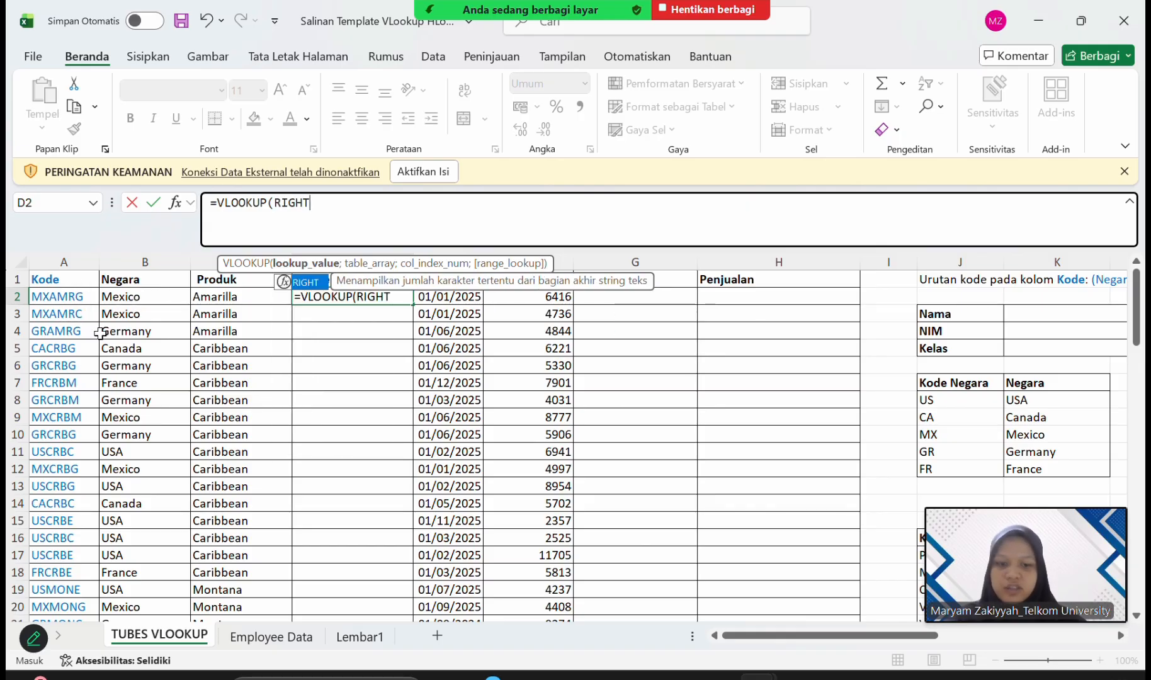
pyautogui.write('HT')
pyautogui.doubleClick(308, 283)
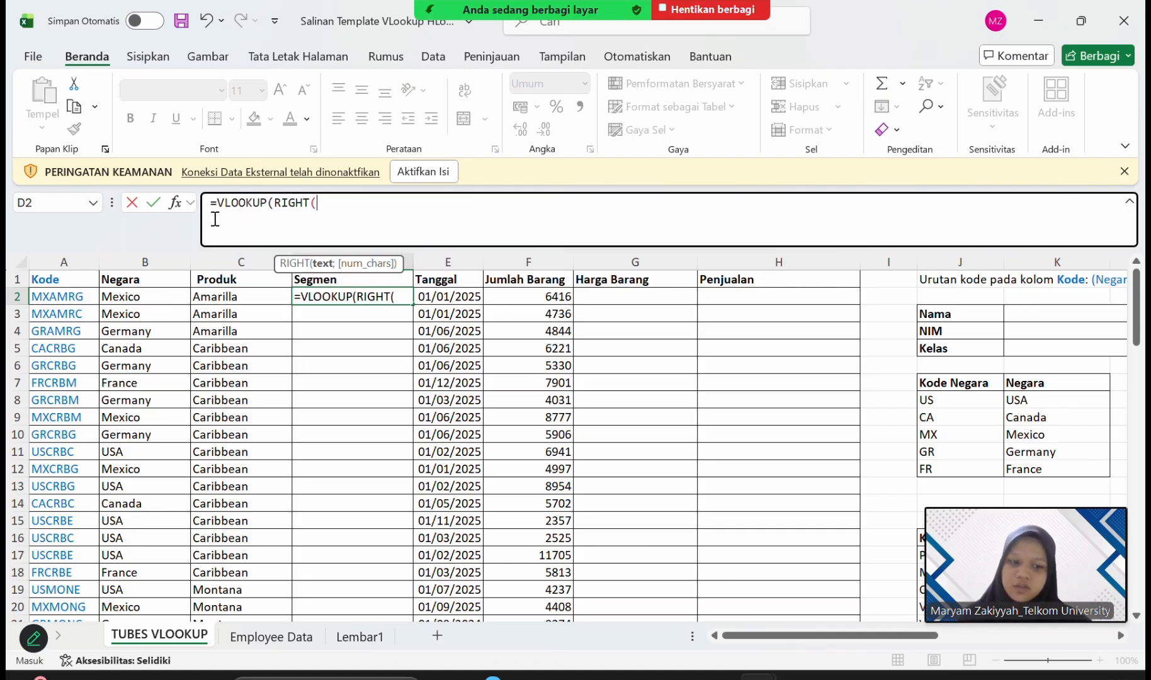
pyautogui.click(81, 298)
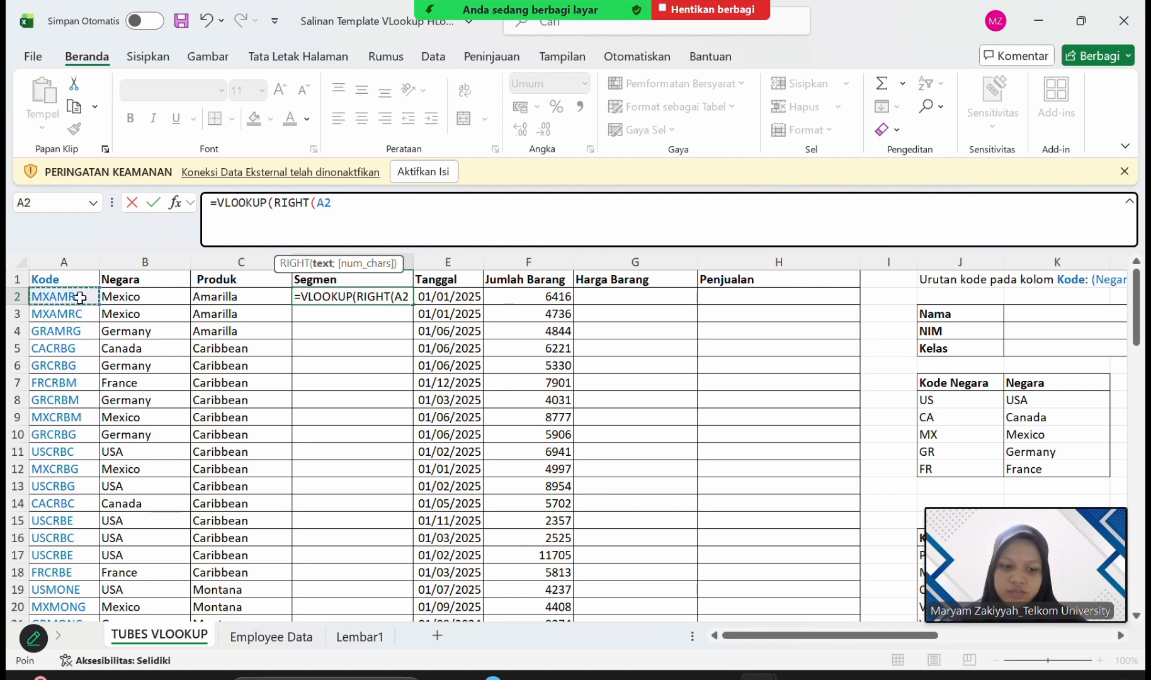
pyautogui.write(';')
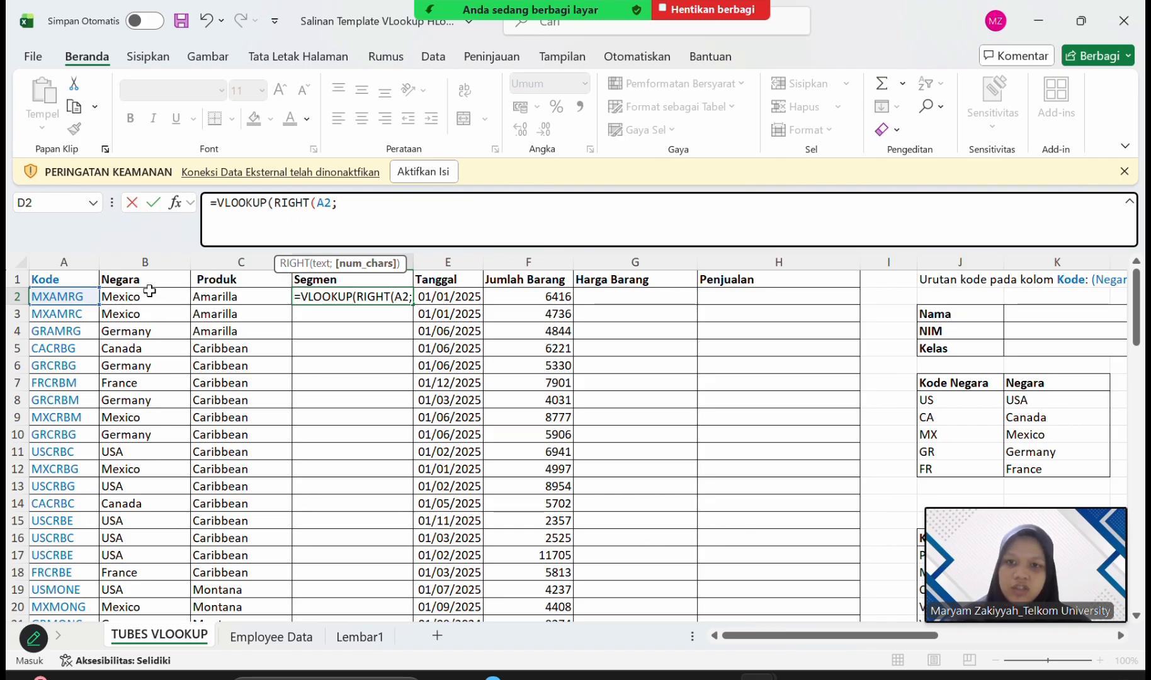
pyautogui.write('1')
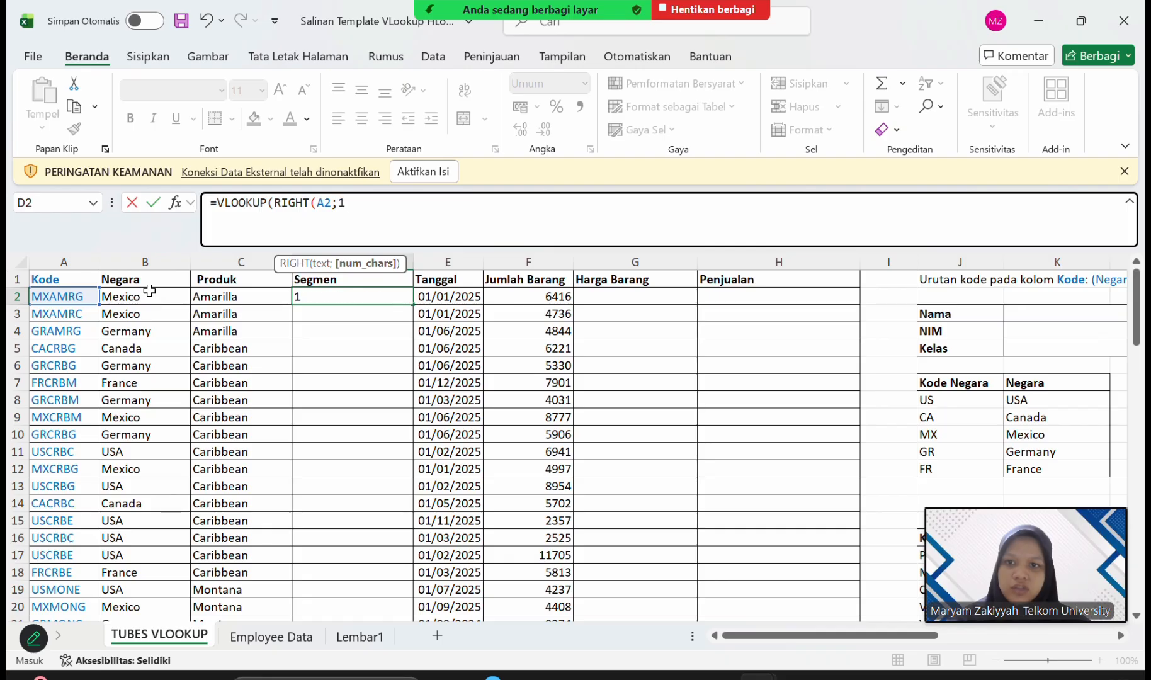
pyautogui.write(')')
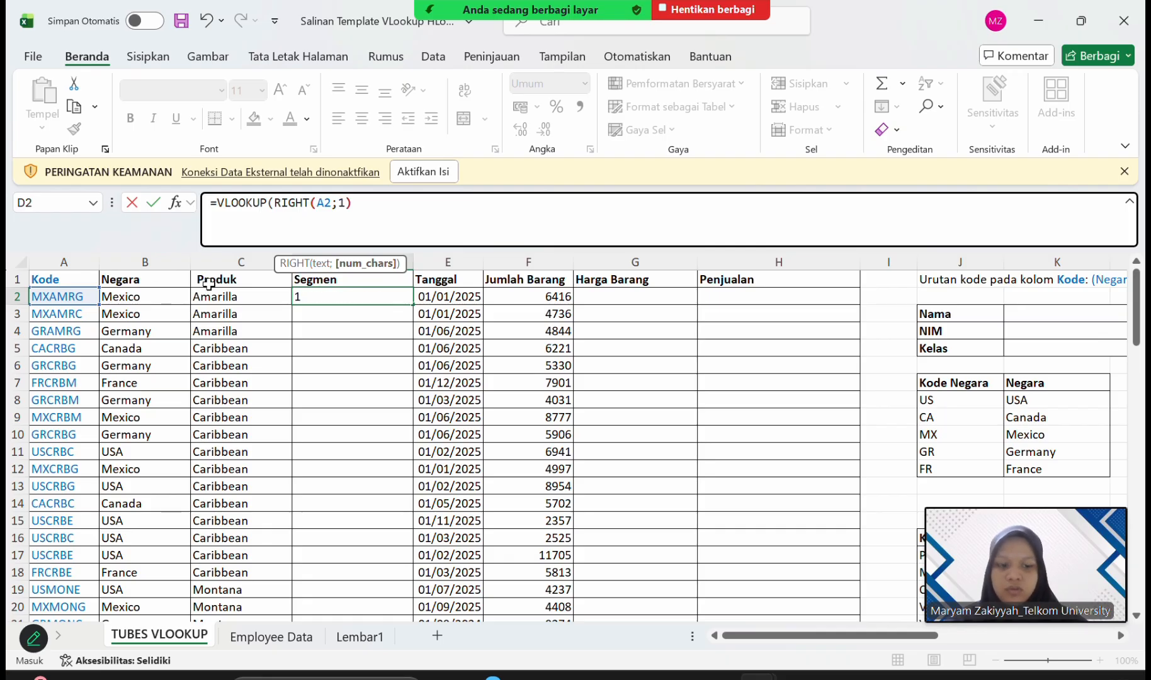
pyautogui.write(';')
# Set the D2 formula's table array to the segment codes and names in J26:K30.
pyautogui.scroll(-6, 610, 469)
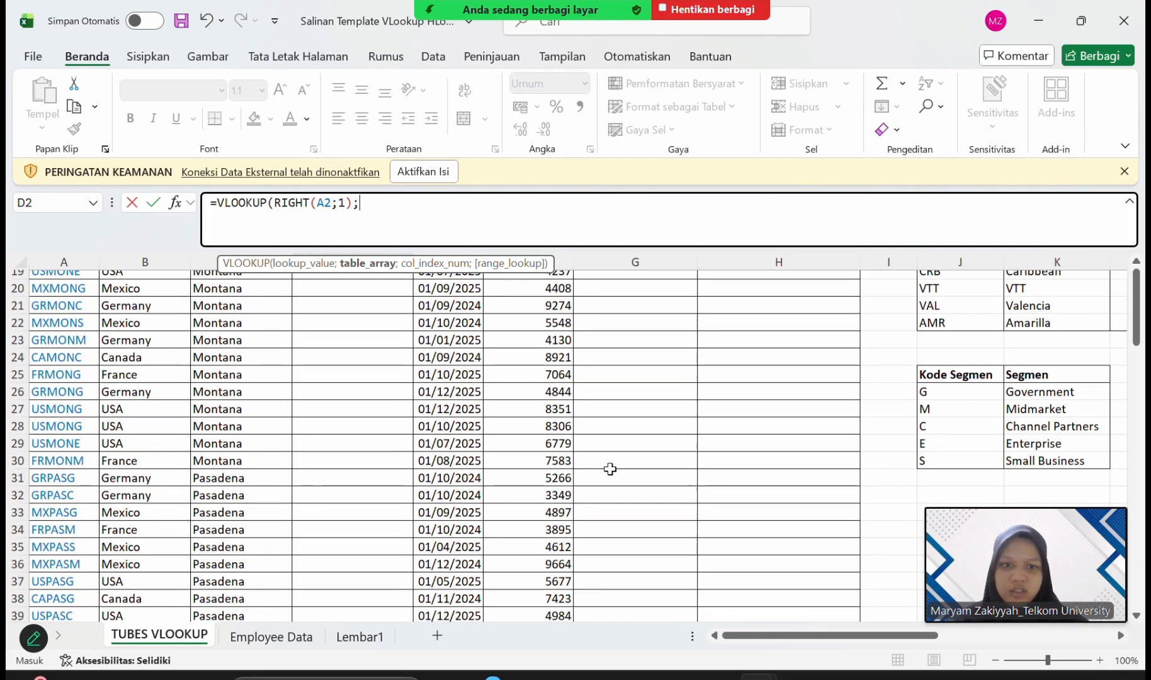
pyautogui.scroll(-2, 610, 469)
pyautogui.click(975, 338)
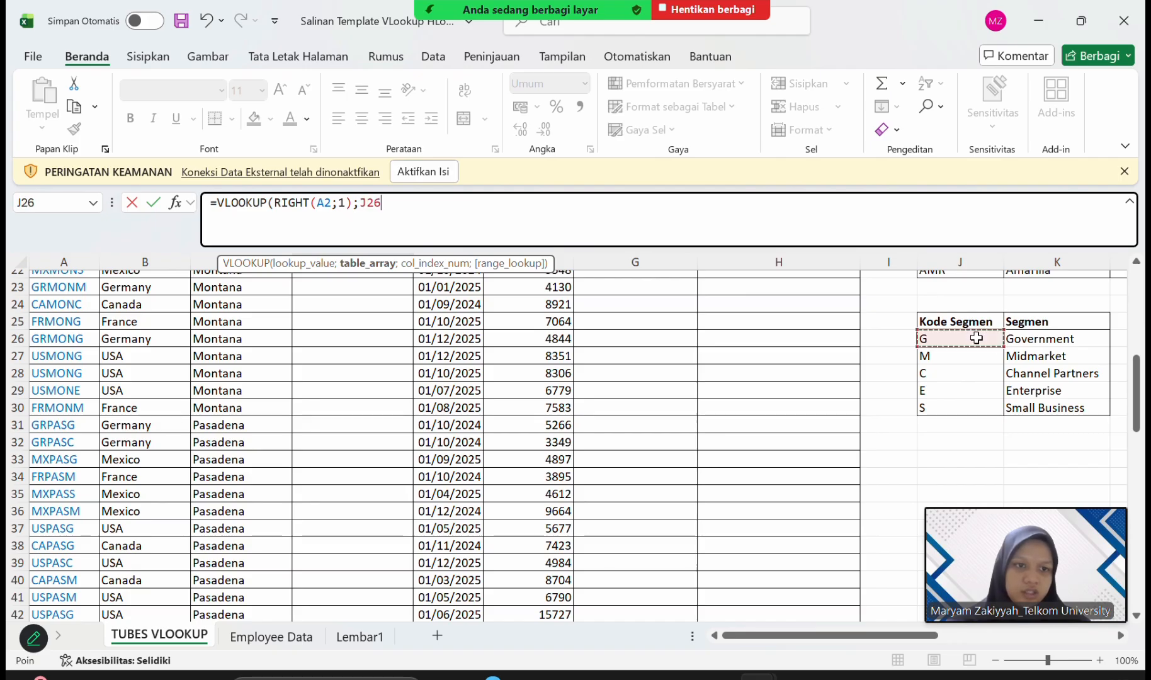
pyautogui.moveTo(975, 338); pyautogui.dragTo(1056, 419)
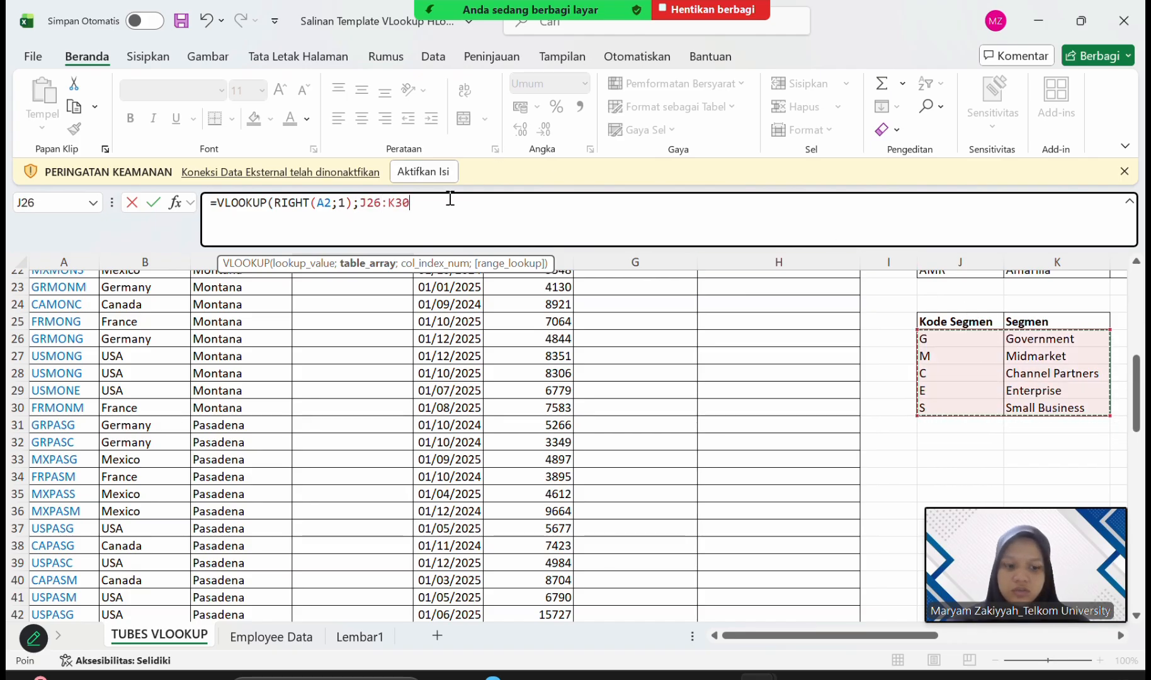
pyautogui.press('Left')
pyautogui.press('Left')
pyautogui.press('Left')
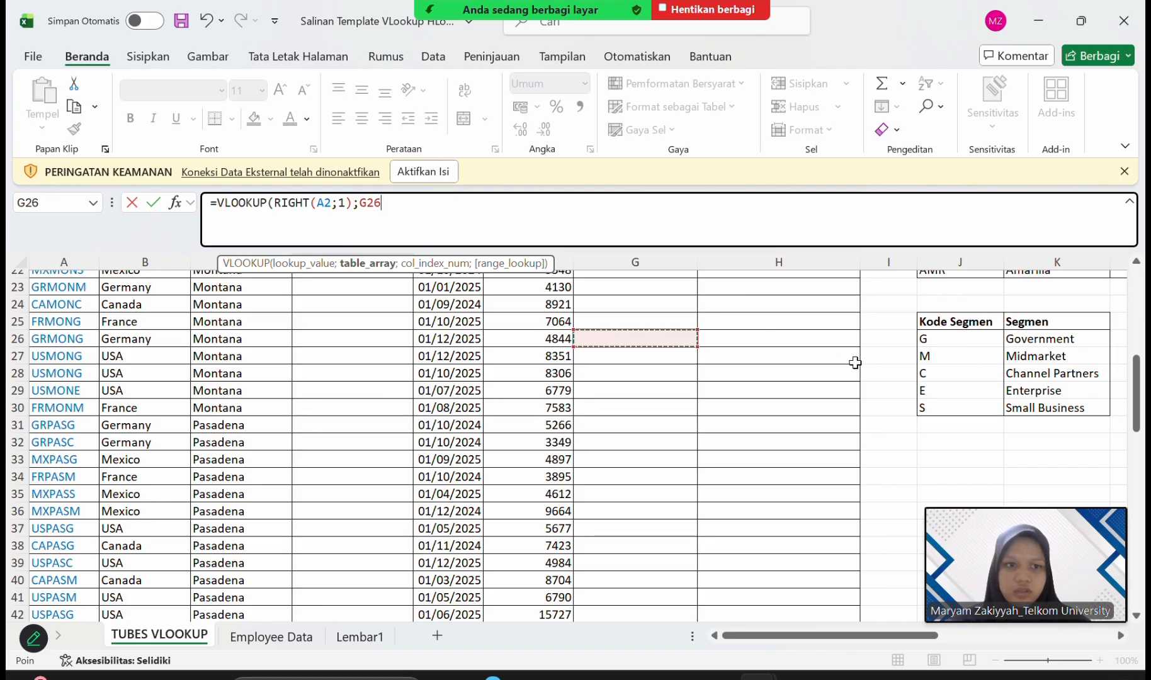
pyautogui.moveTo(955, 343); pyautogui.dragTo(1076, 406)
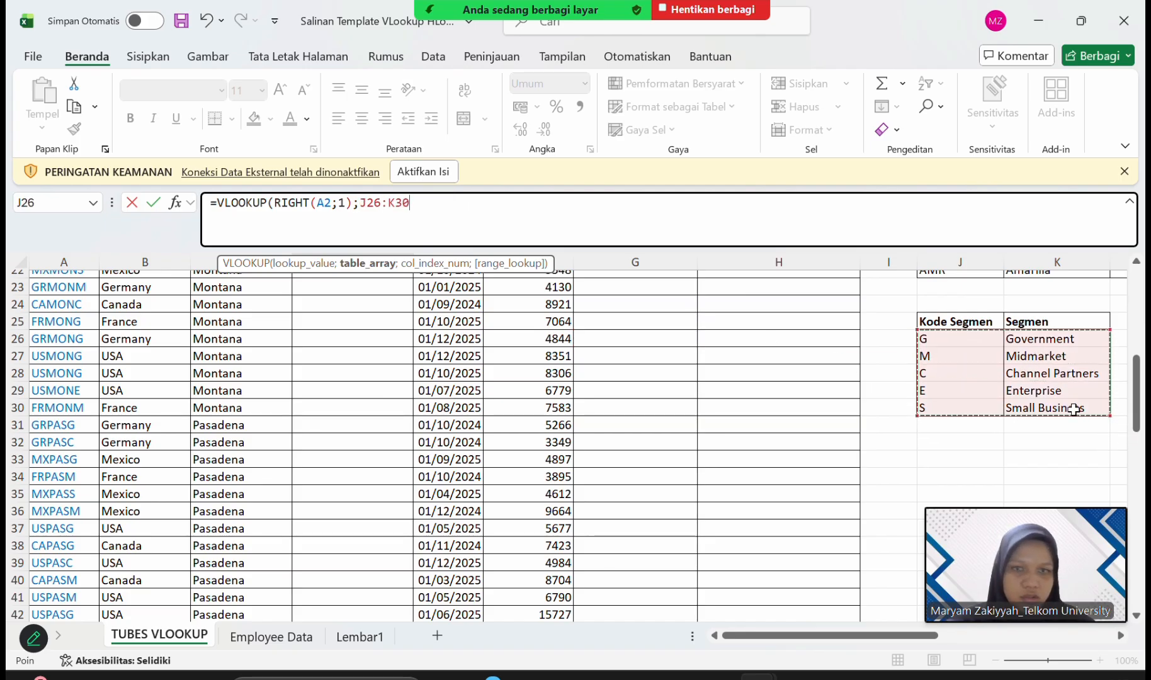
# Lock the D2 formula's table array as $J$26:$K$30 and set the column index to 2.
pyautogui.click(372, 199)
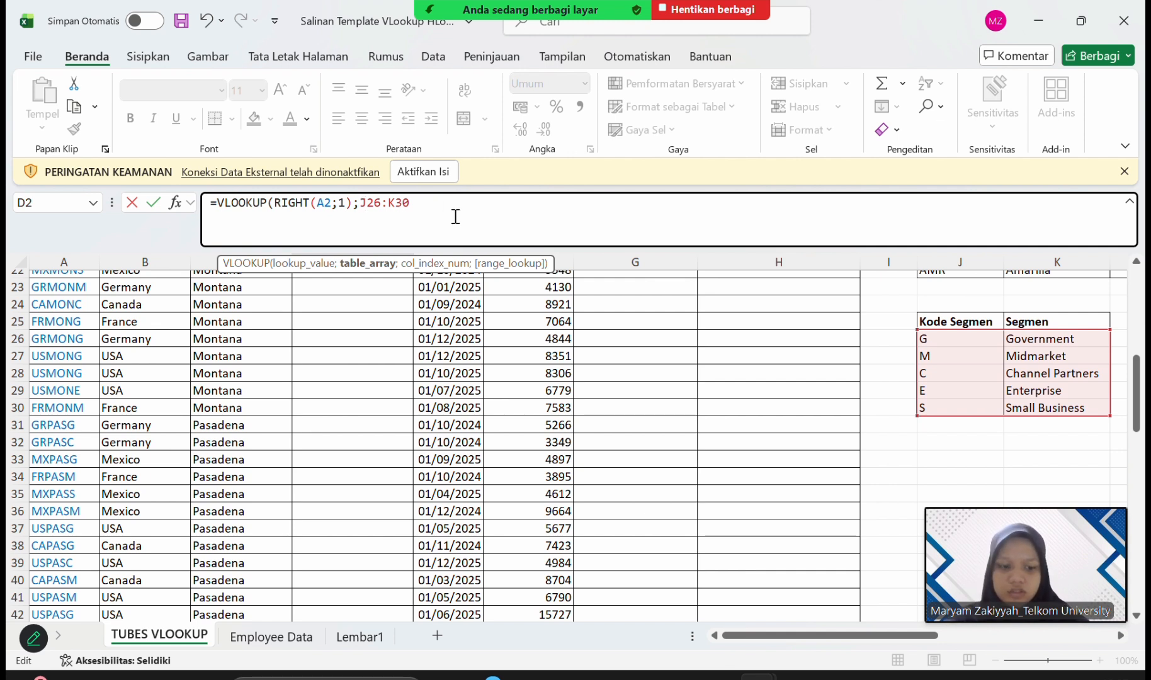
pyautogui.write('$')
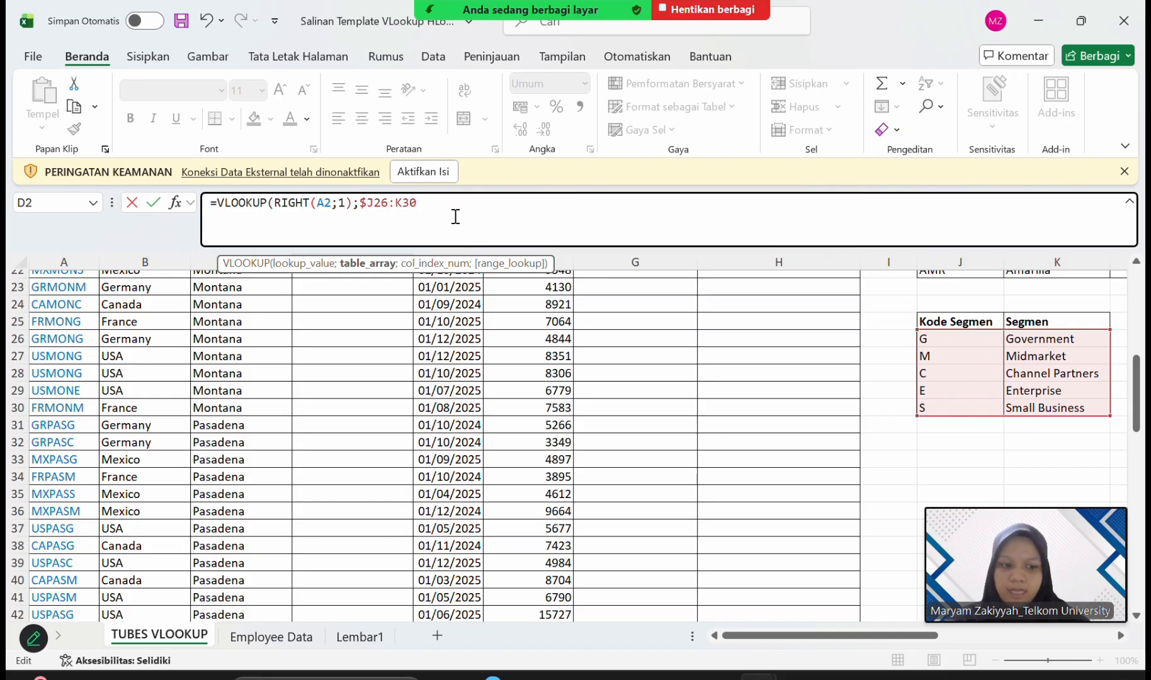
pyautogui.press('Right')
pyautogui.write('$K')
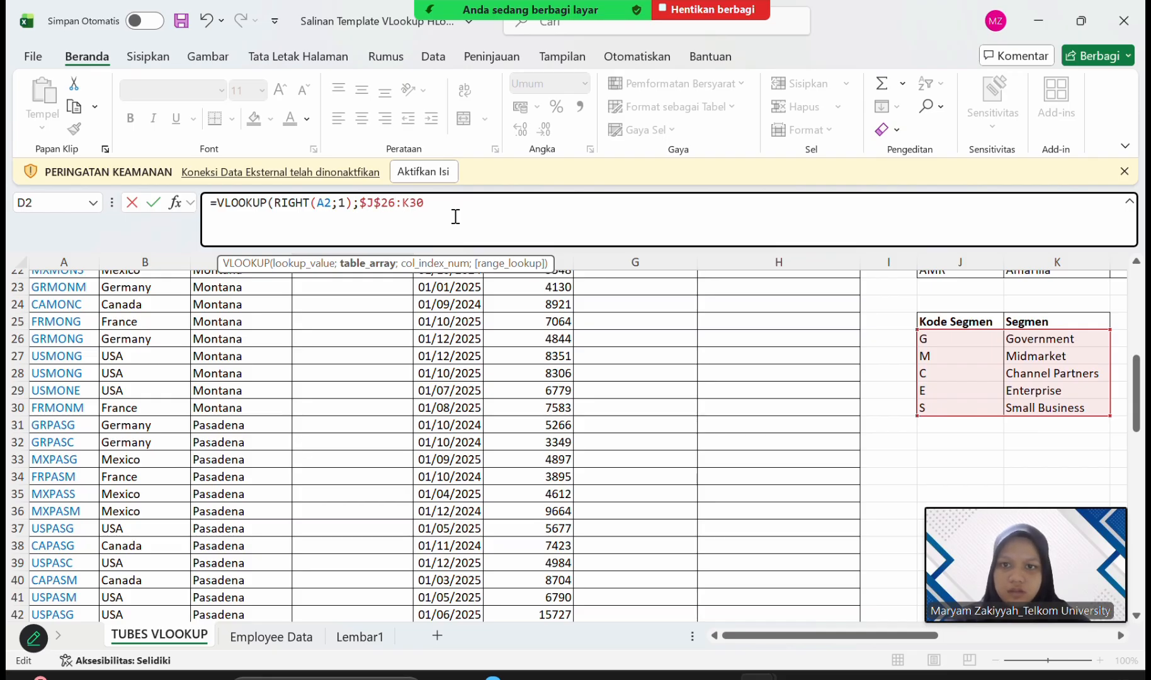
pyautogui.write('$30')
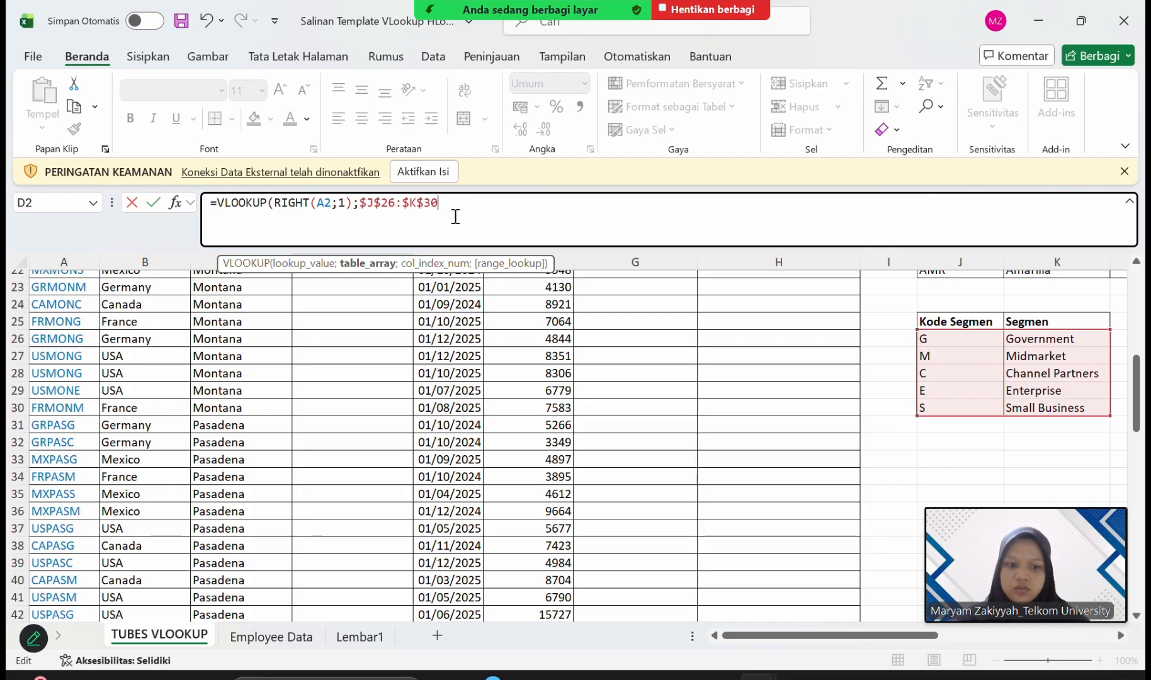
pyautogui.write(';2')
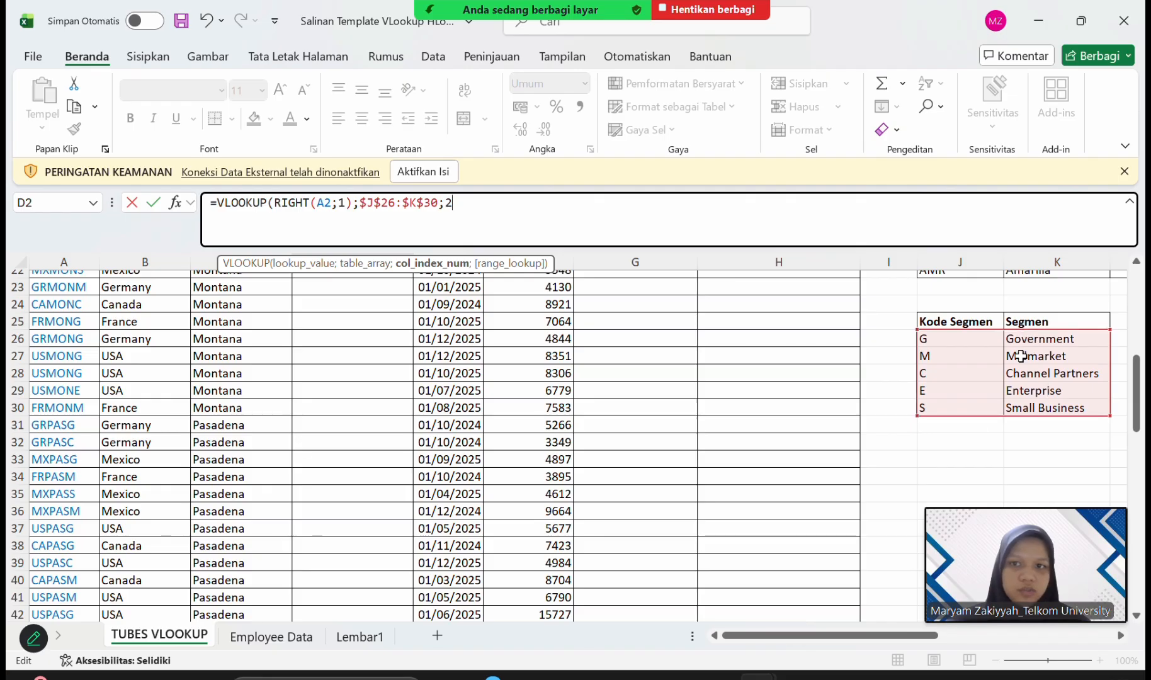
# Complete the D2 formula with an exact match (FALSE), accept the parenthesis correction, and fill it down the Segmen column.
pyautogui.write(';FALSE')
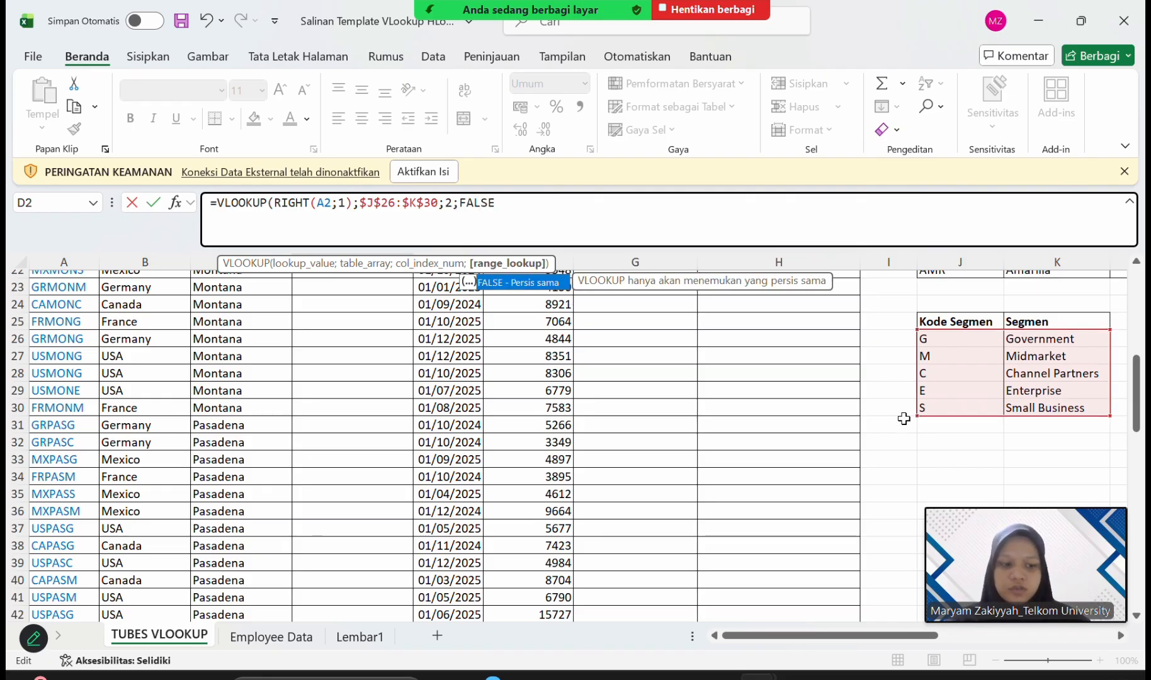
pyautogui.press('Return')
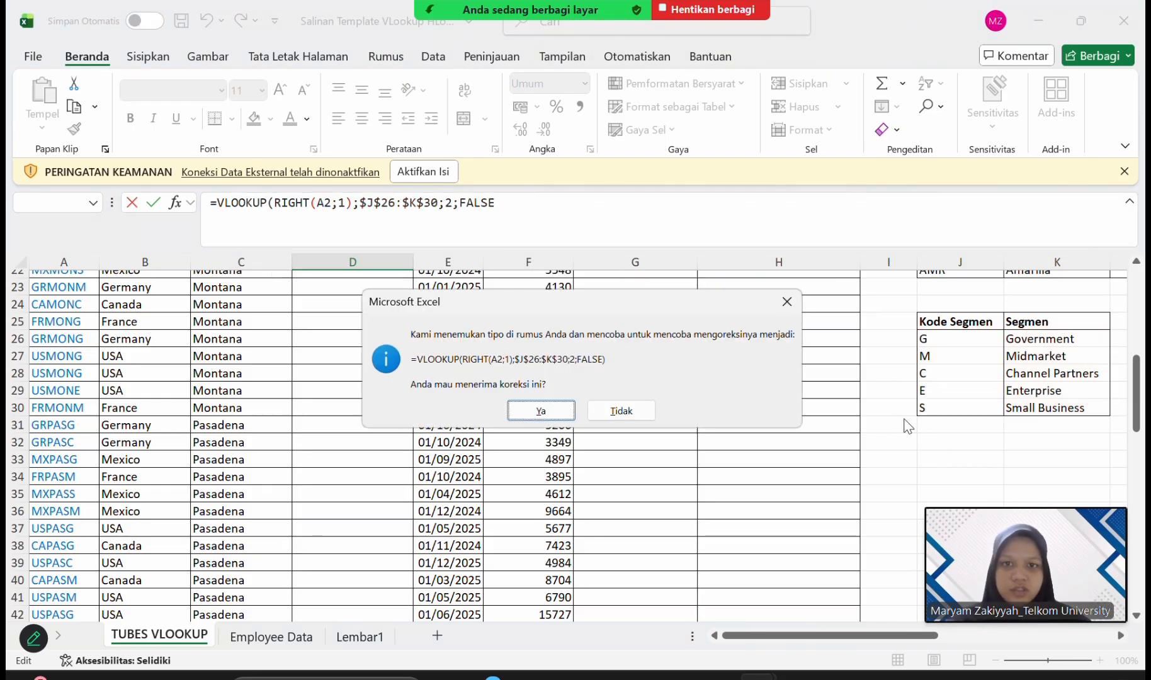
pyautogui.press('Return')
pyautogui.scroll(1, 610, 624)
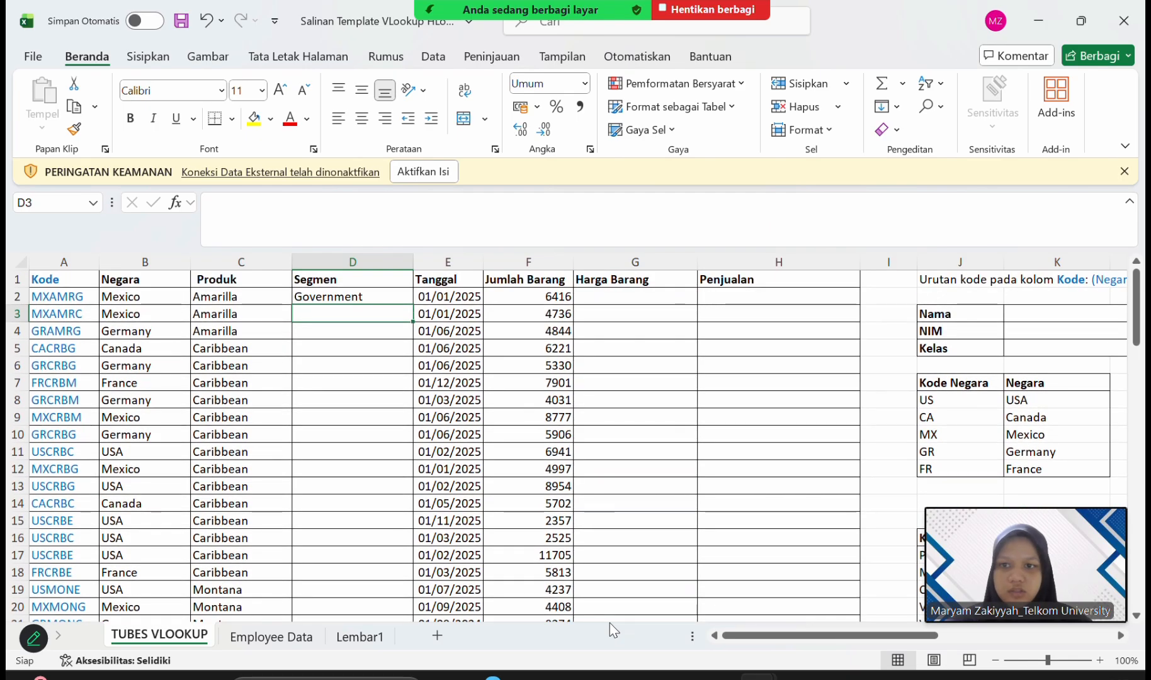
pyautogui.click(386, 294)
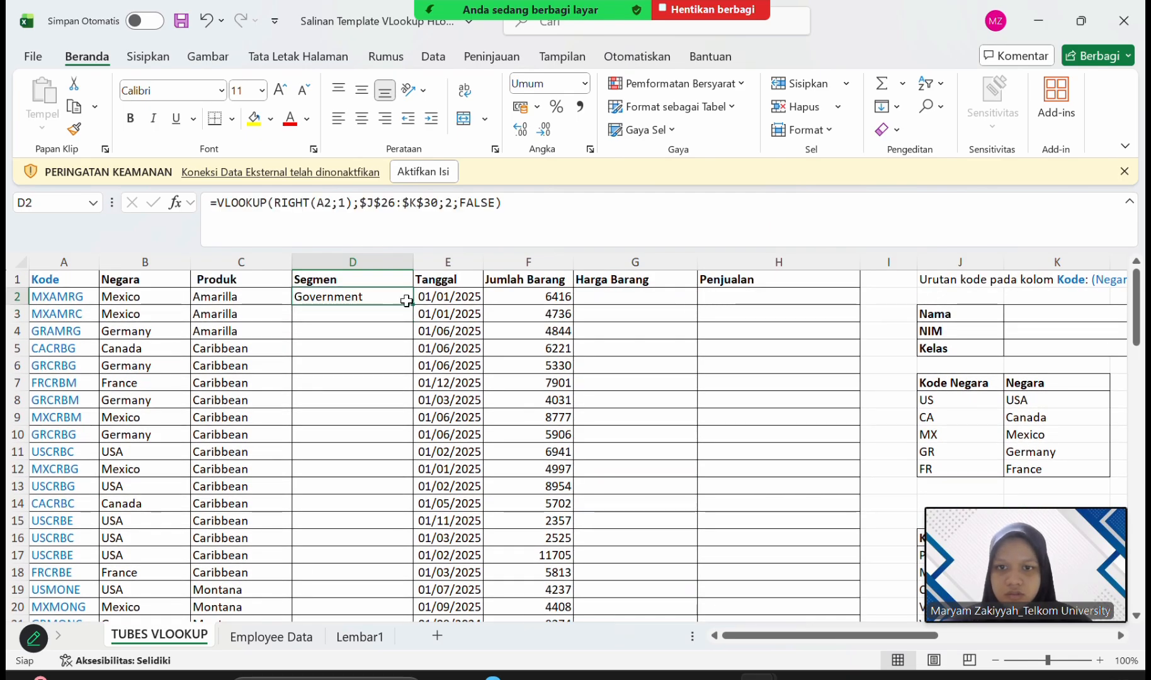
pyautogui.doubleClick(412, 305)
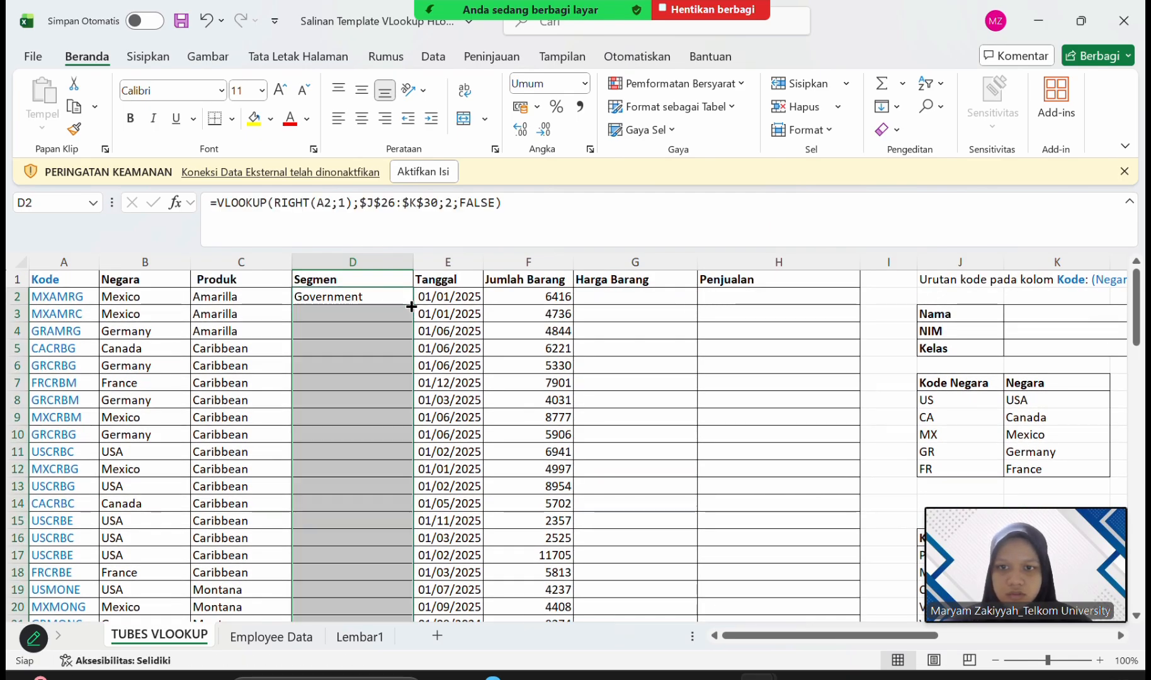
# Start a VLOOKUP formula in G2 for the Harga Barang column.
pyautogui.click(632, 298)
pyautogui.click(549, 216)
pyautogui.write('\\')
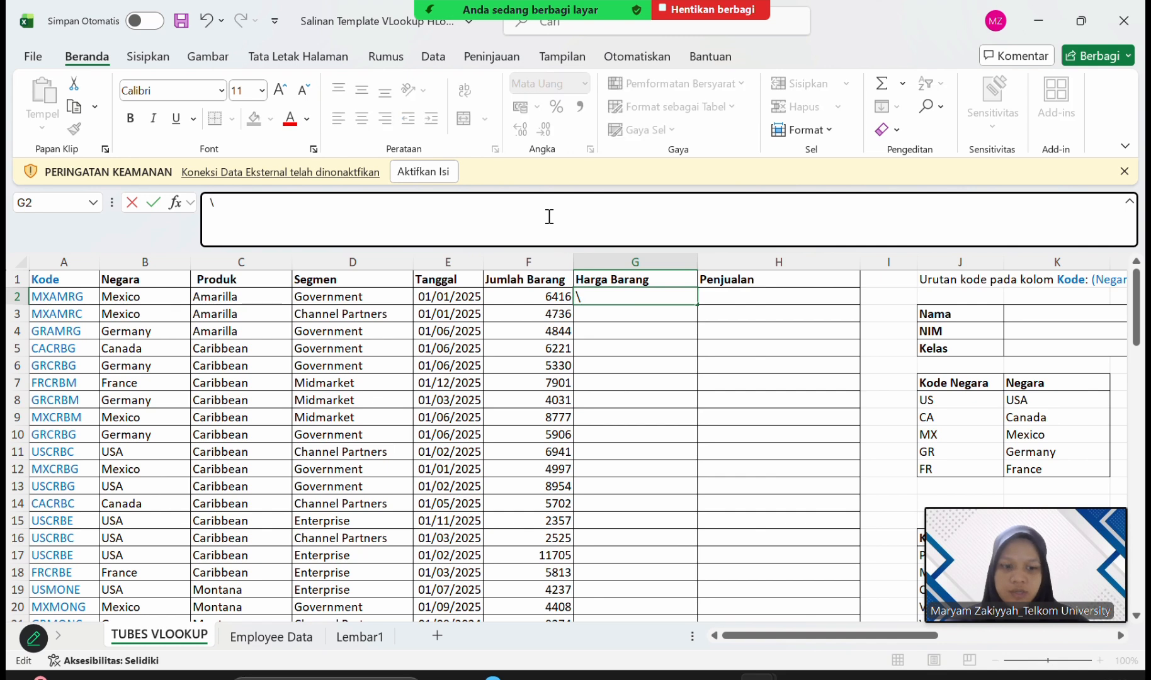
pyautogui.press('Escape')
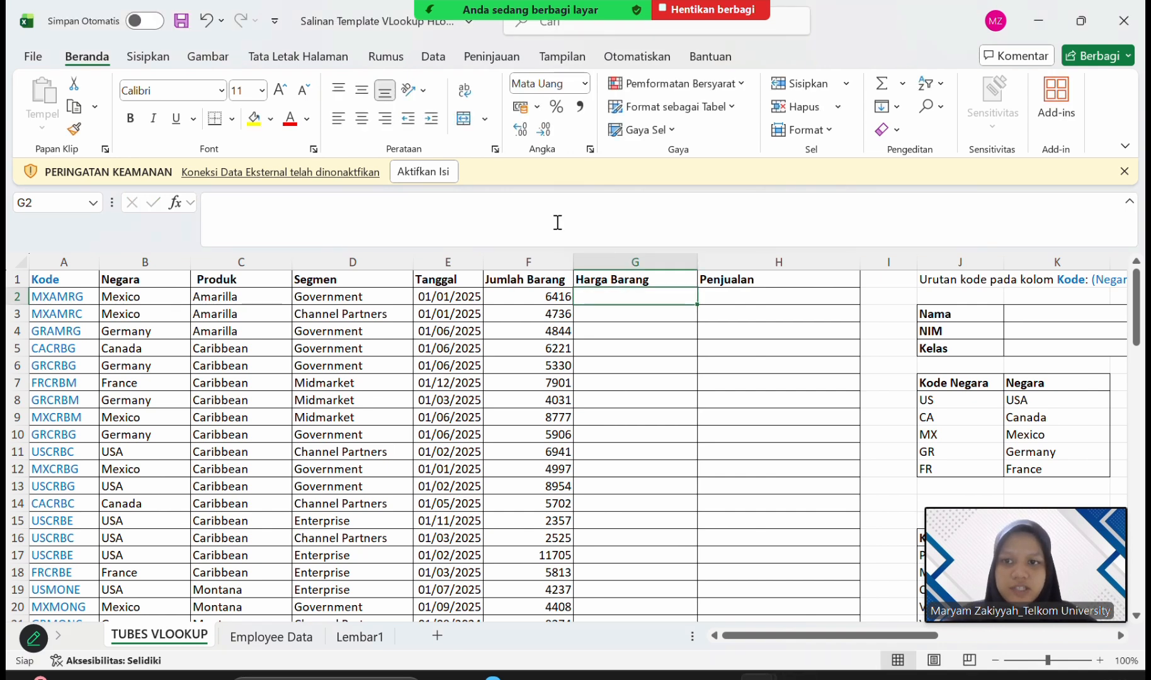
pyautogui.click(514, 199)
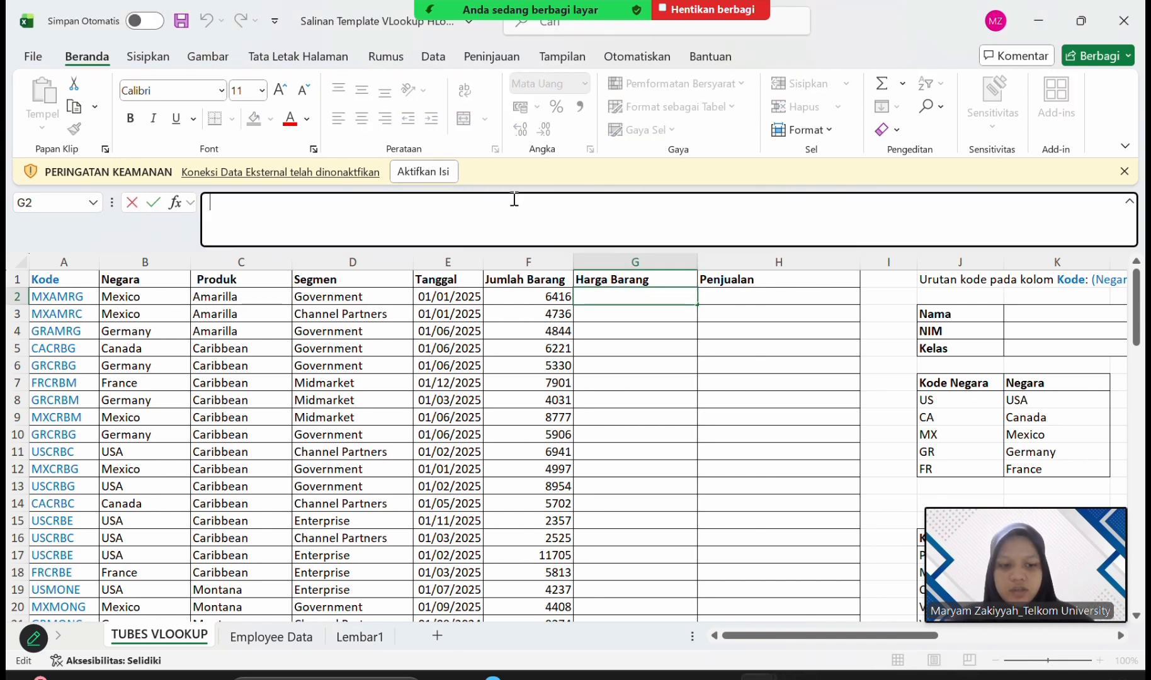
pyautogui.write('=VLOO')
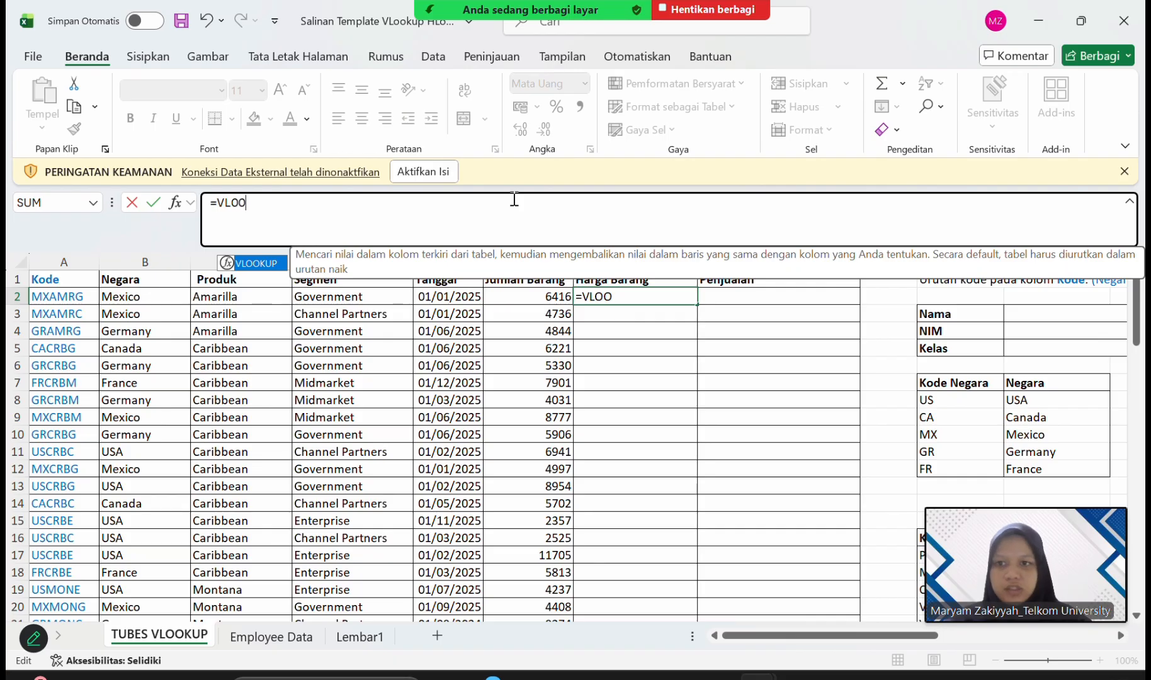
pyautogui.doubleClick(256, 270)
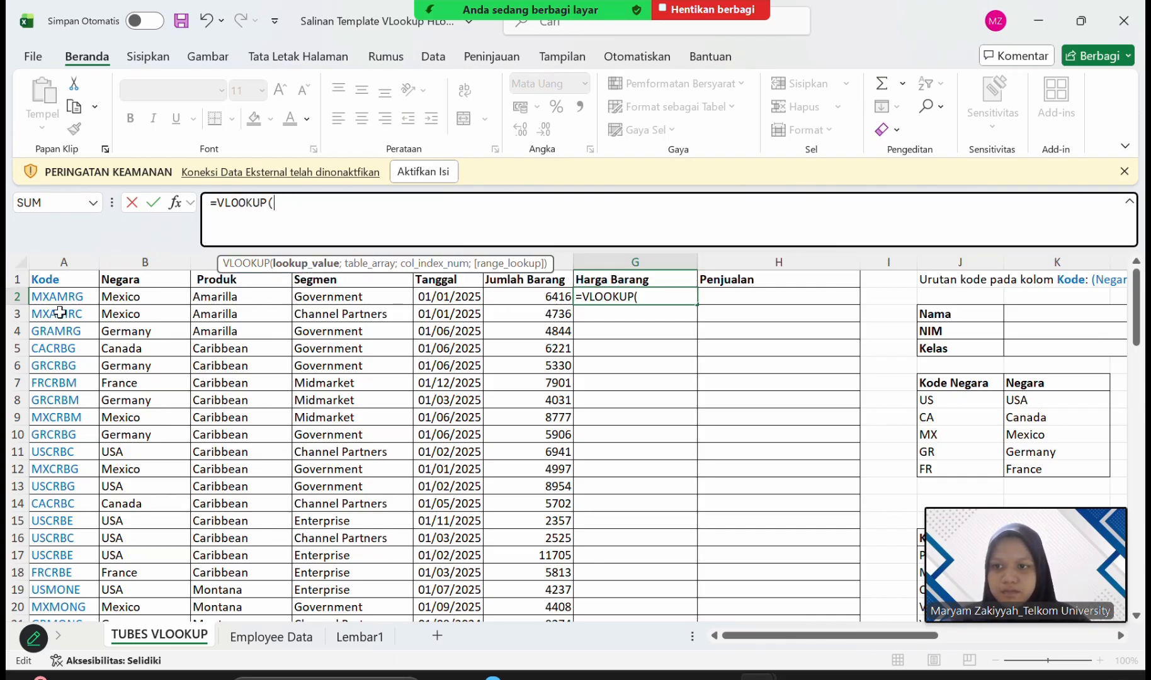
# Set the G2 VLOOKUP's lookup value to MID(A2;3;3), extracting the product code from the Kode column.
pyautogui.hscroll(6, 689, 402)
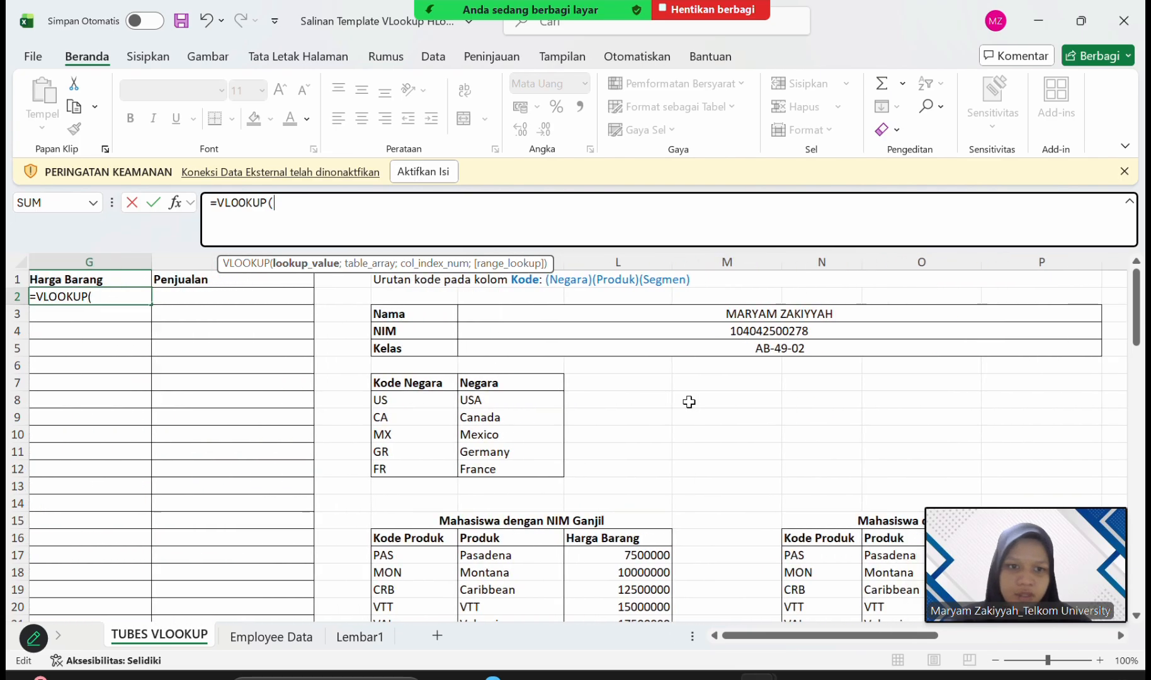
pyautogui.scroll(-4, 689, 401)
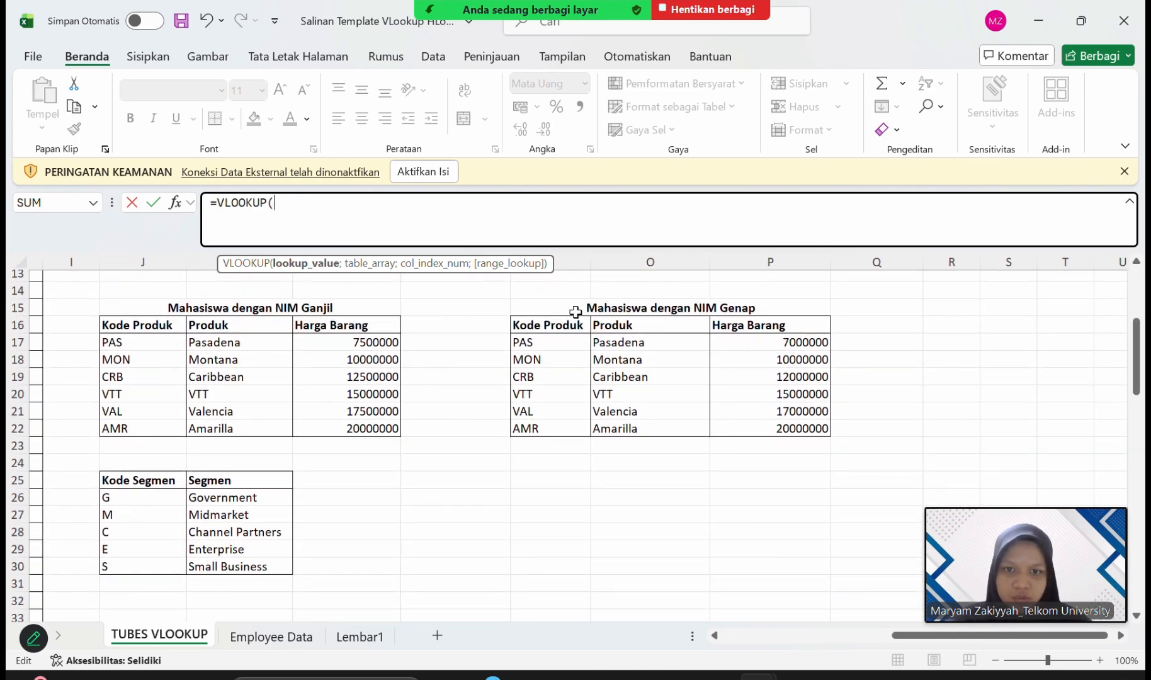
pyautogui.hscroll(-6, 578, 370)
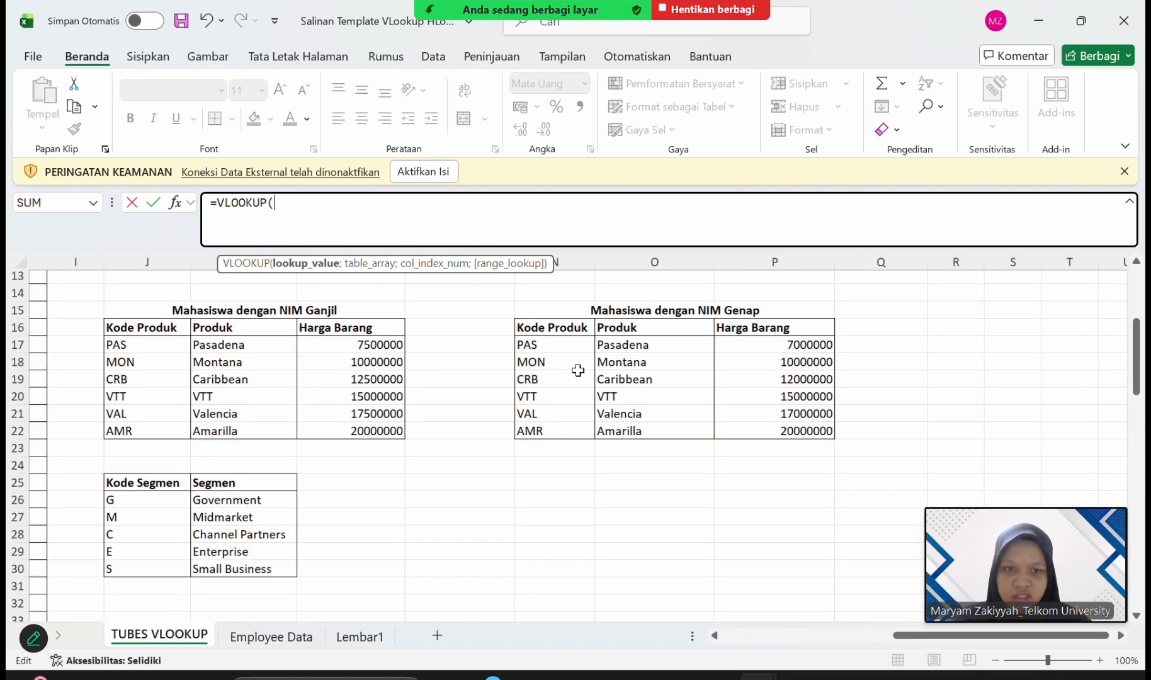
pyautogui.scroll(4, 578, 371)
pyautogui.write('MID')
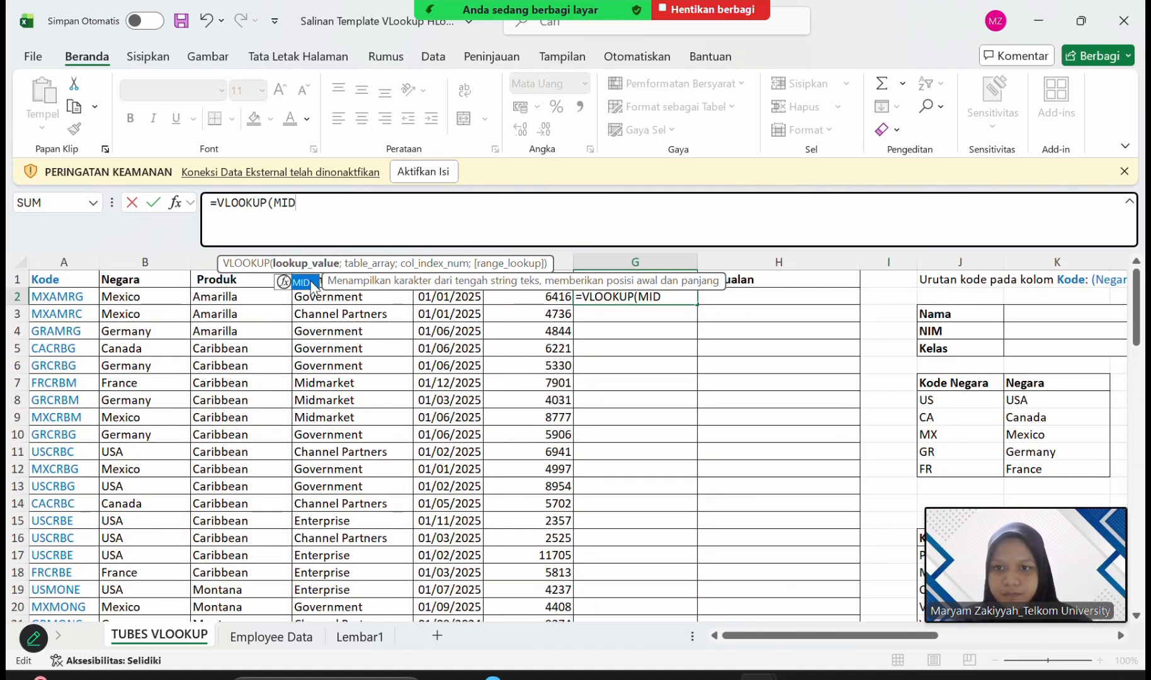
pyautogui.doubleClick(311, 281)
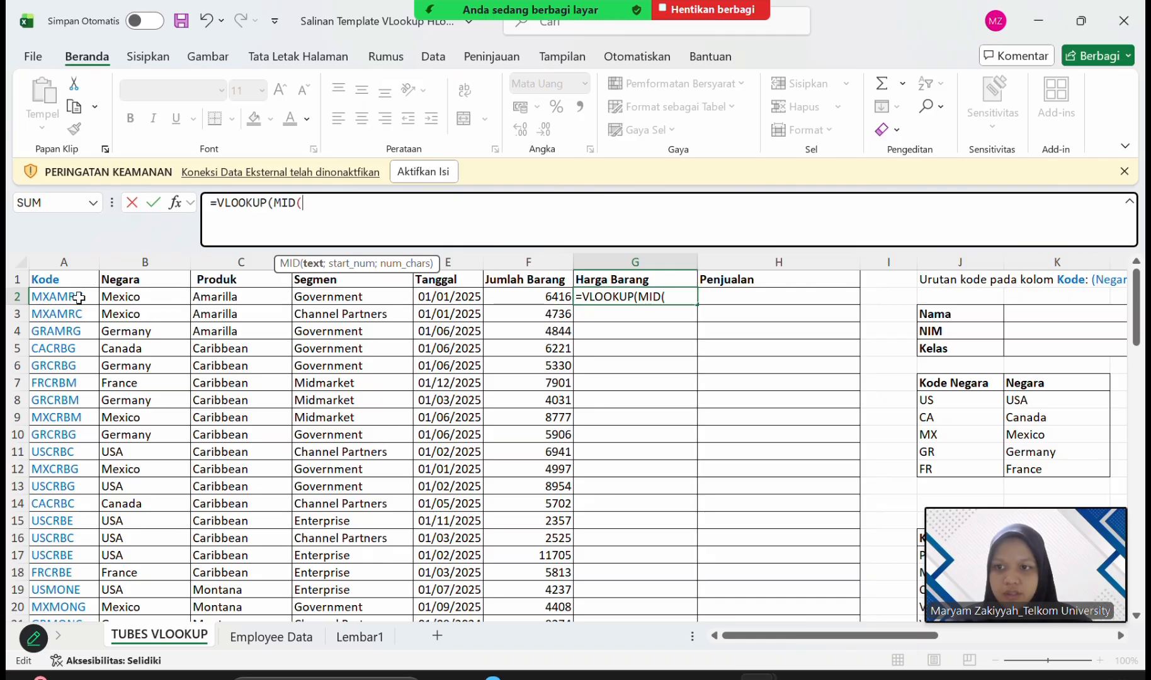
pyautogui.click(99, 296)
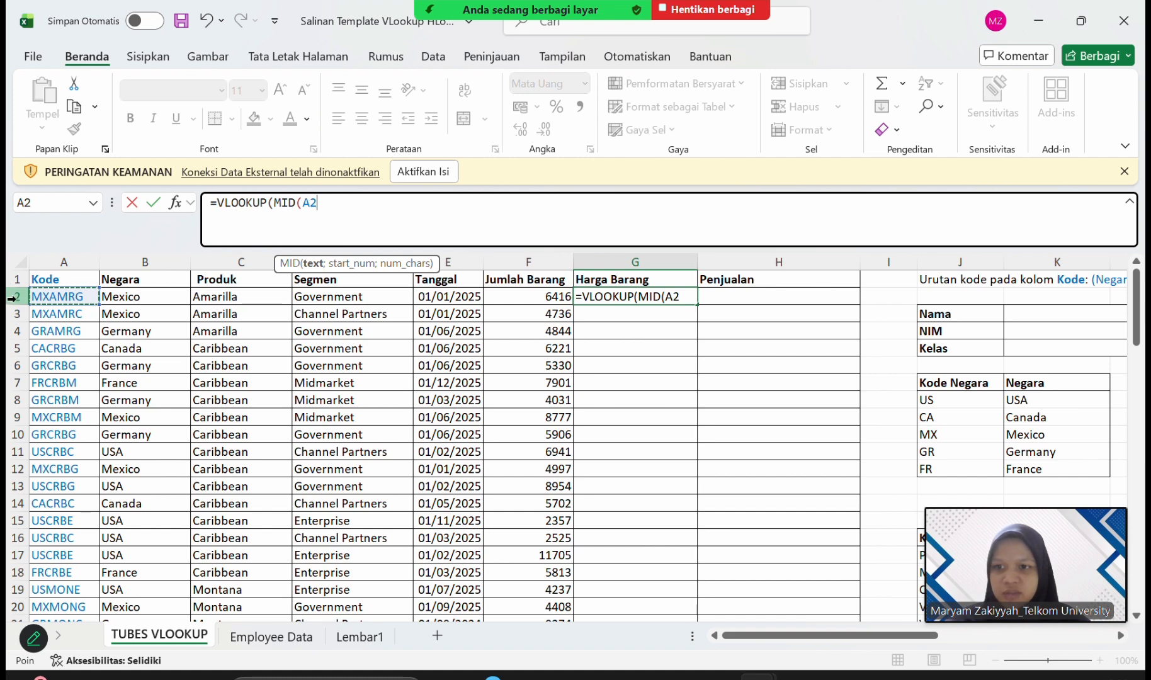
pyautogui.write(';')
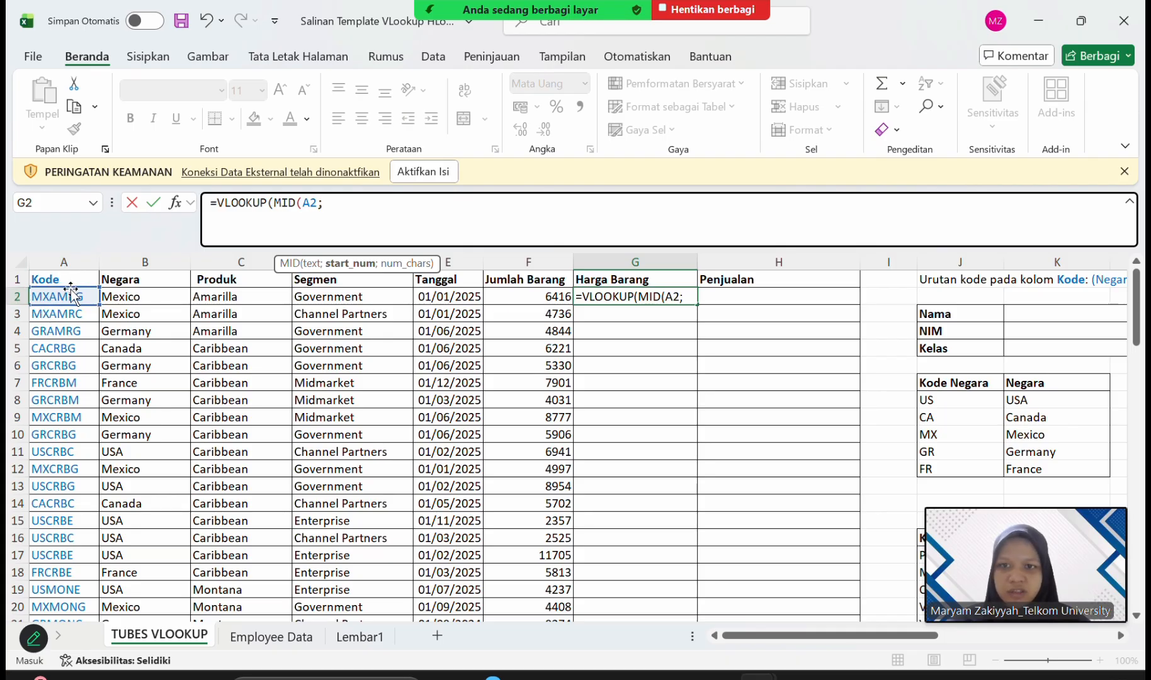
pyautogui.write('3;')
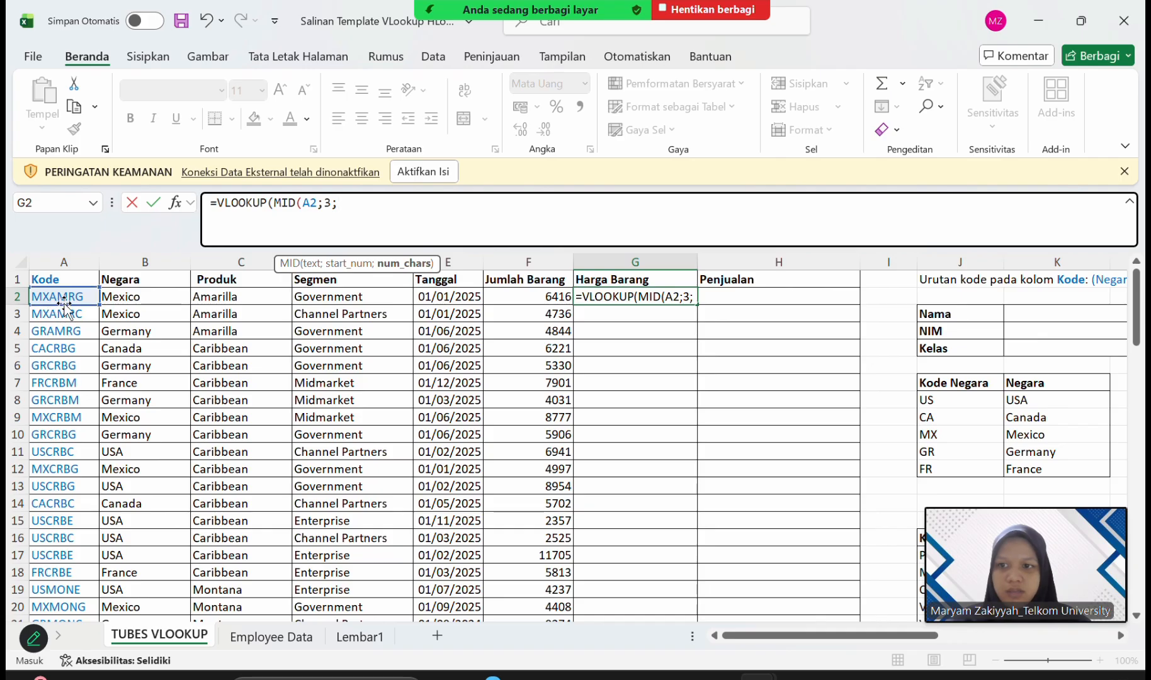
pyautogui.write('3')
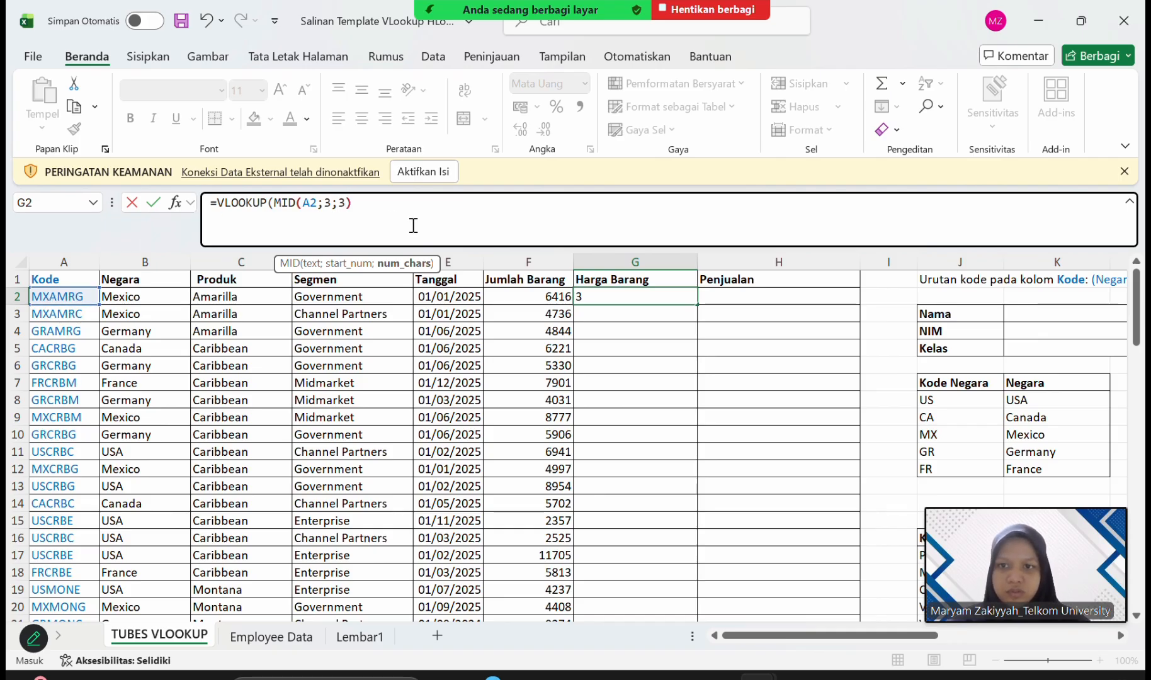
pyautogui.write(';')
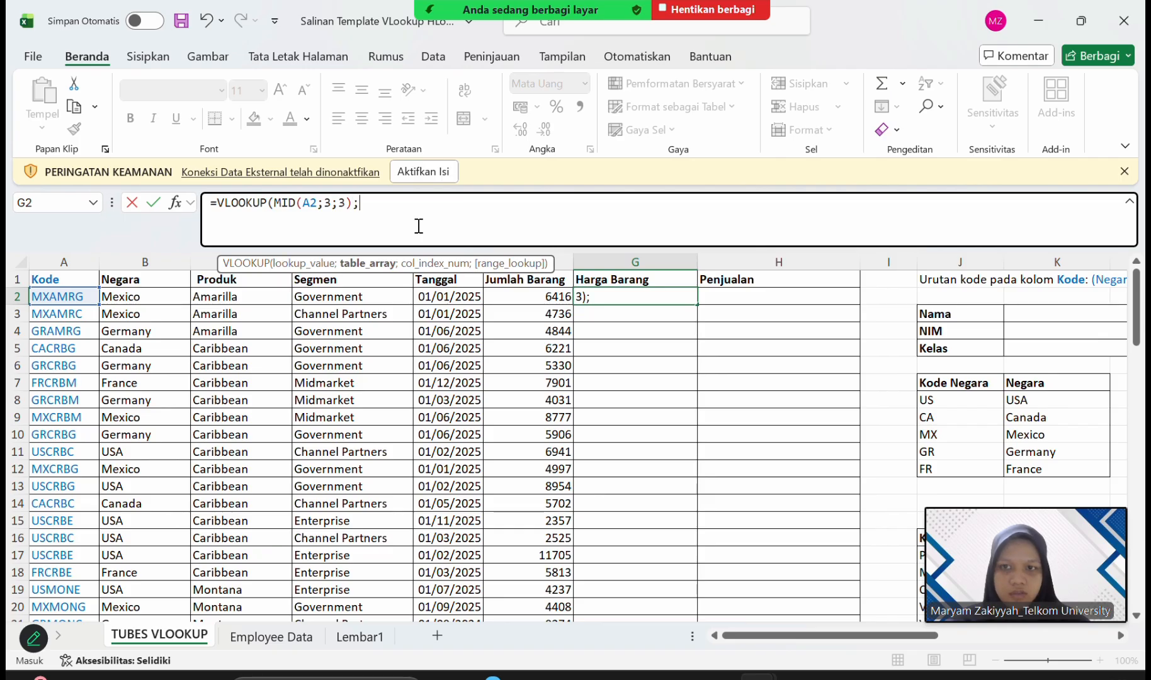
# Set the G2 formula's table array to N17:P22 in the Mahasiswa dengan NIM Genap price table, excluding its header row.
pyautogui.hscroll(2, 744, 433)
pyautogui.hscroll(3, 745, 434)
pyautogui.scroll(-3, 743, 436)
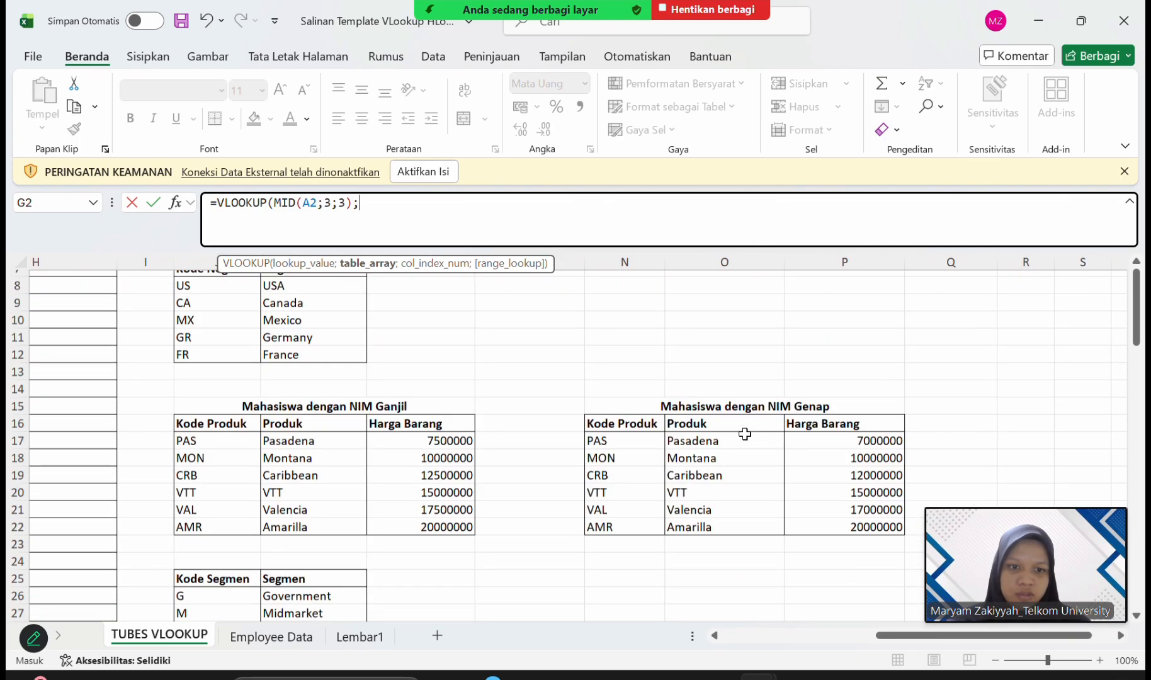
pyautogui.moveTo(636, 362); pyautogui.dragTo(883, 466)
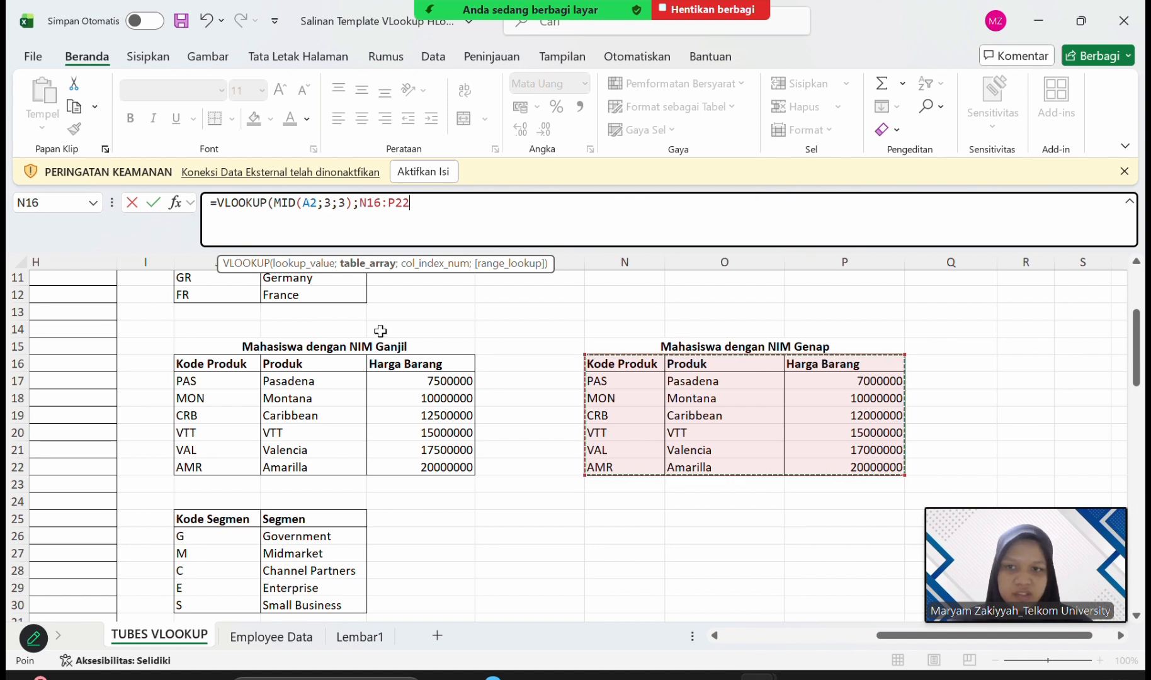
pyautogui.click(638, 383)
pyautogui.moveTo(638, 383); pyautogui.dragTo(866, 466)
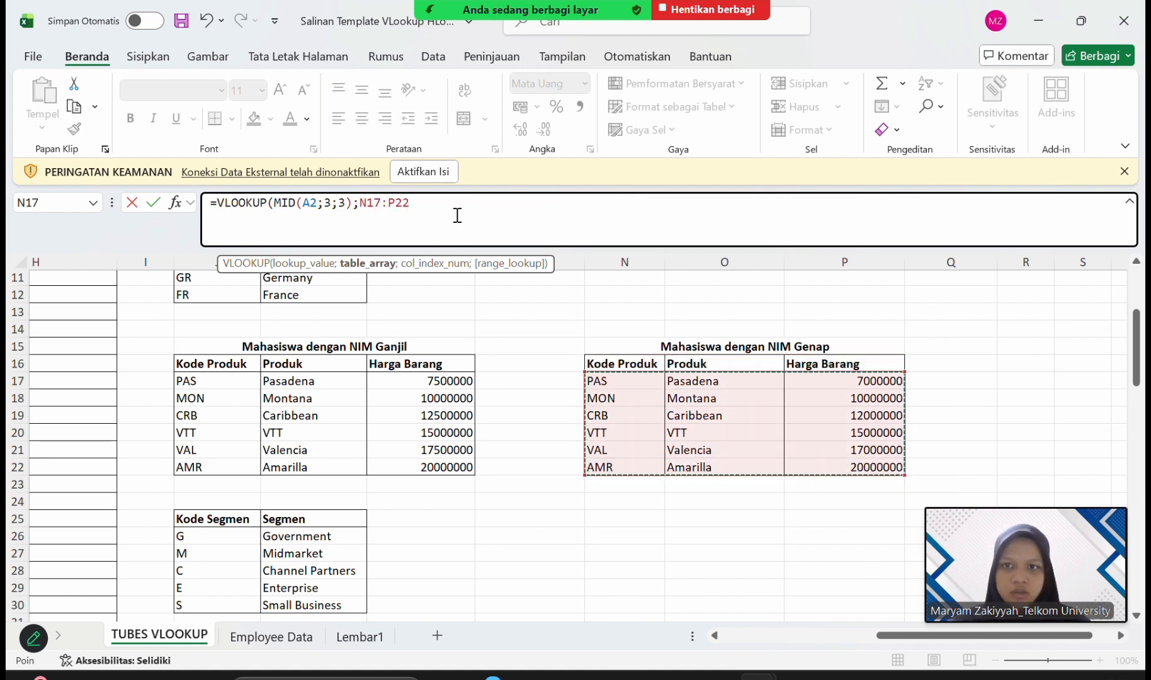
# Lock the G2 formula's table array as $N$17:$P$22 and set the column index to 3.
pyautogui.click(360, 207)
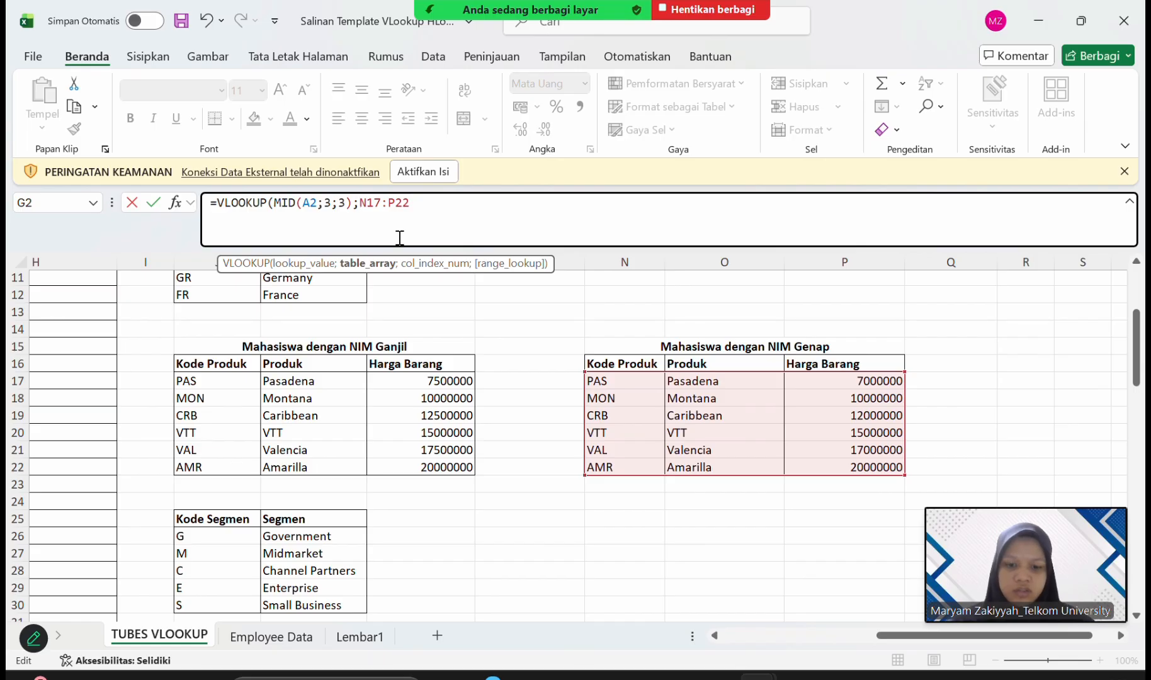
pyautogui.write('$')
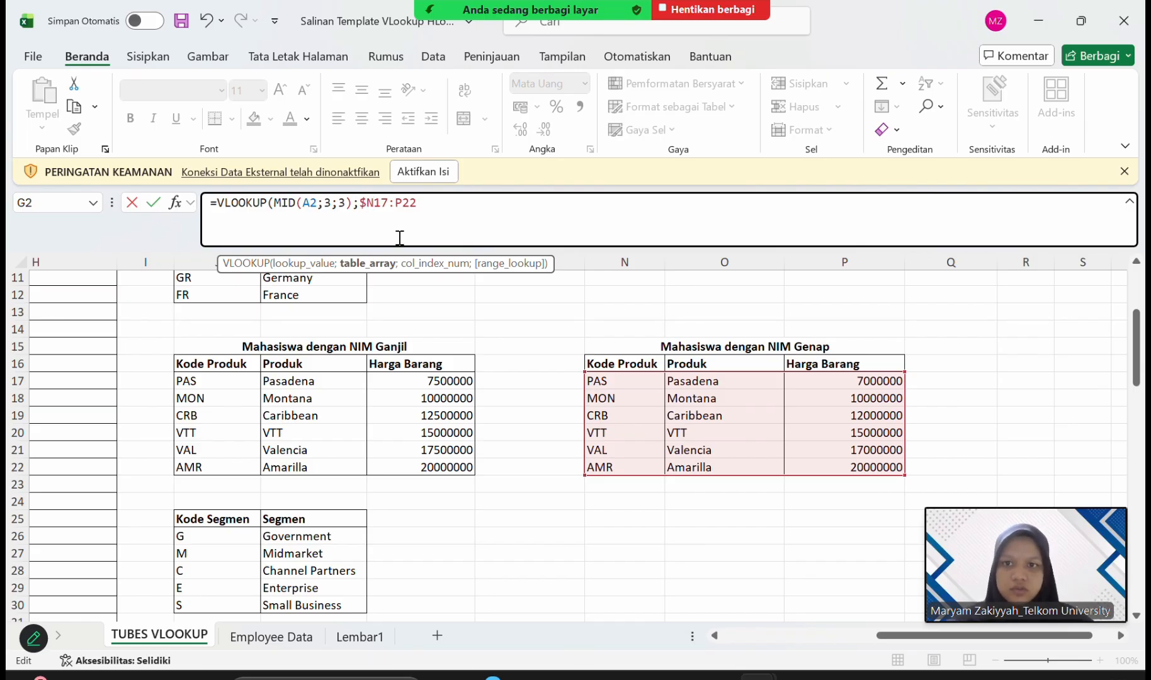
pyautogui.press('Right')
pyautogui.write('$17:')
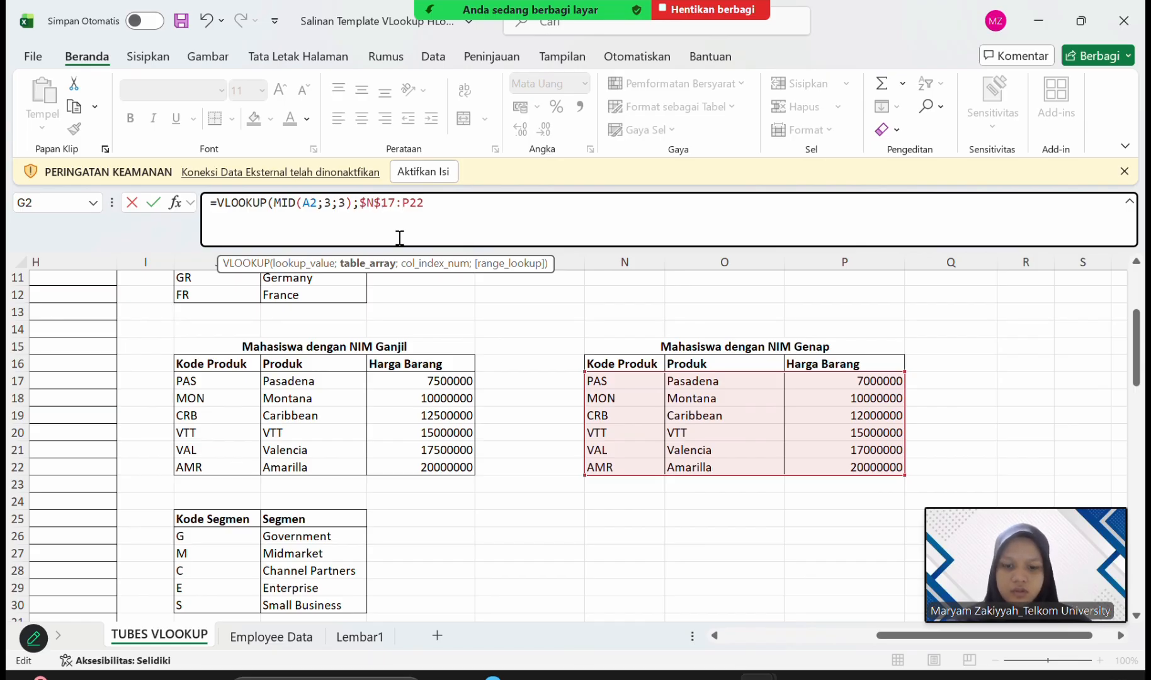
pyautogui.write('4')
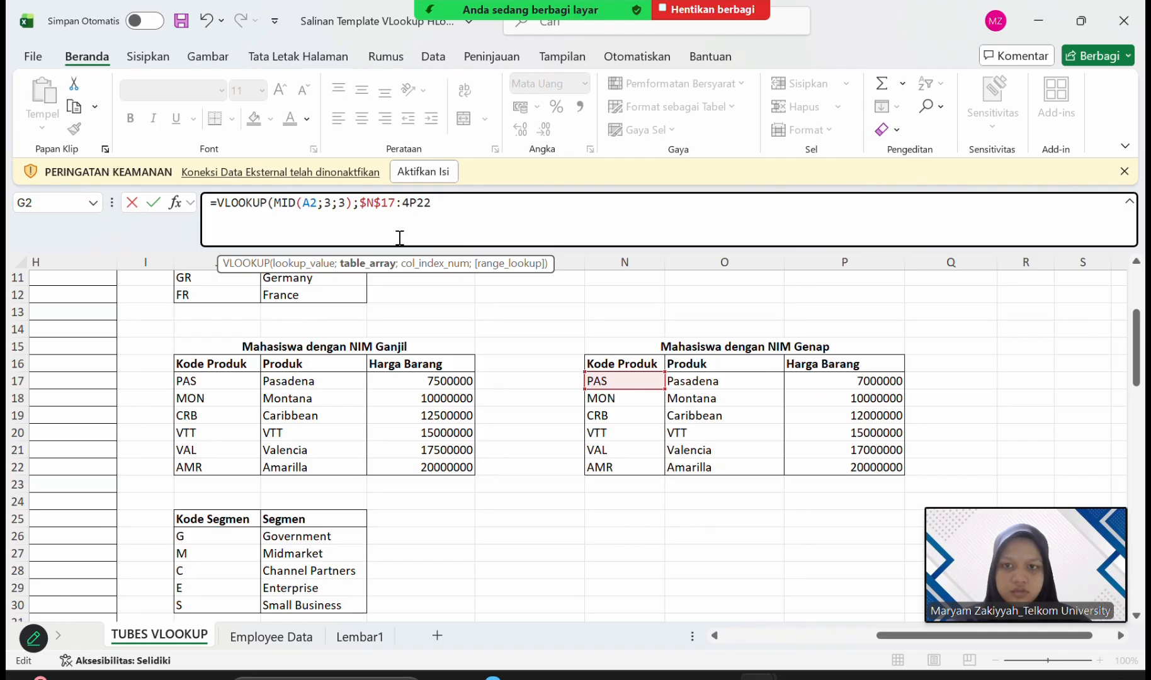
pyautogui.press('BackSpace')
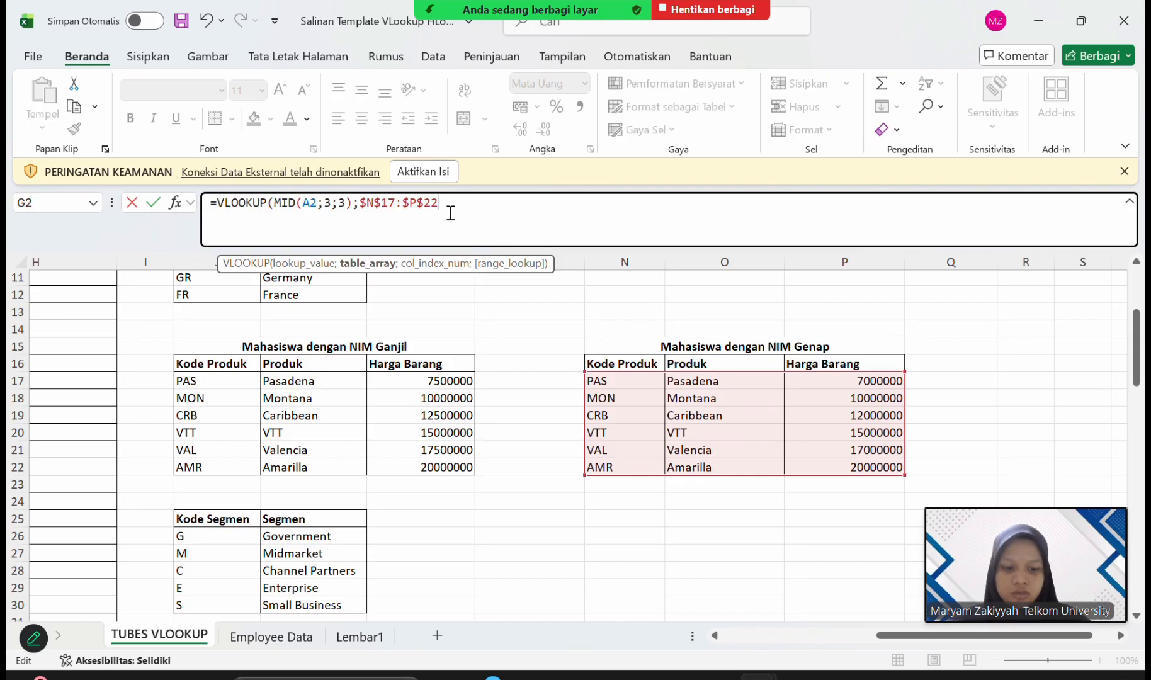
pyautogui.write(';3')
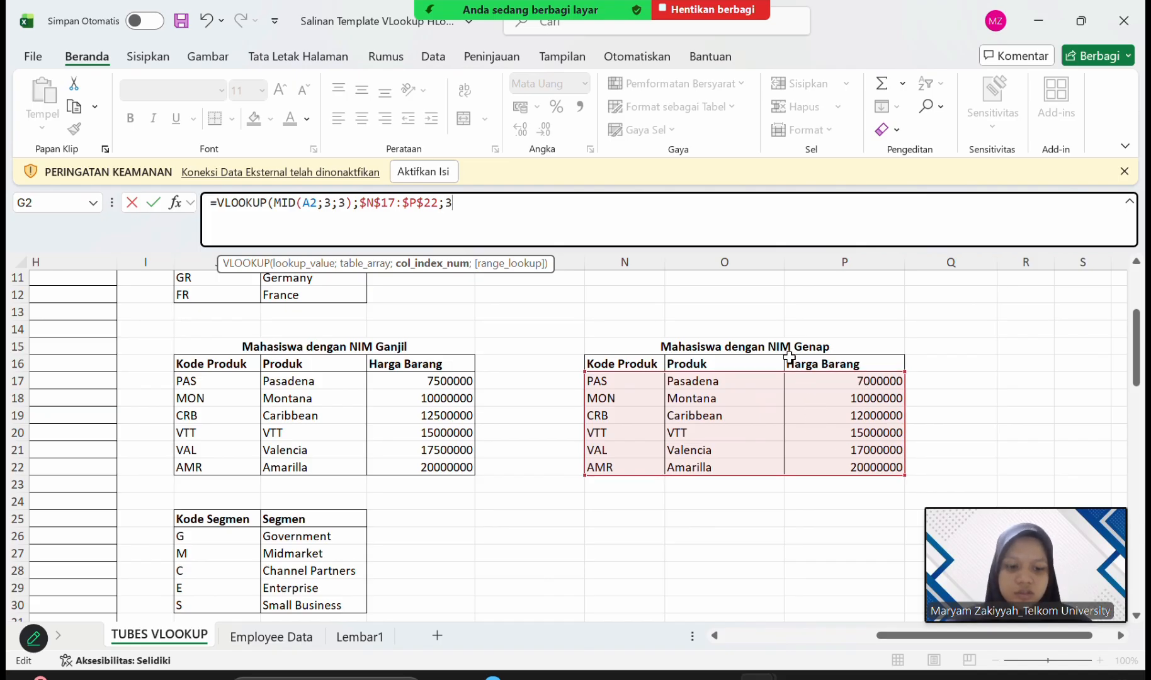
# Finish the G2 formula with an exact match (FALSE) and accept the suggested closing parenthesis correction.
pyautogui.write(';FA')
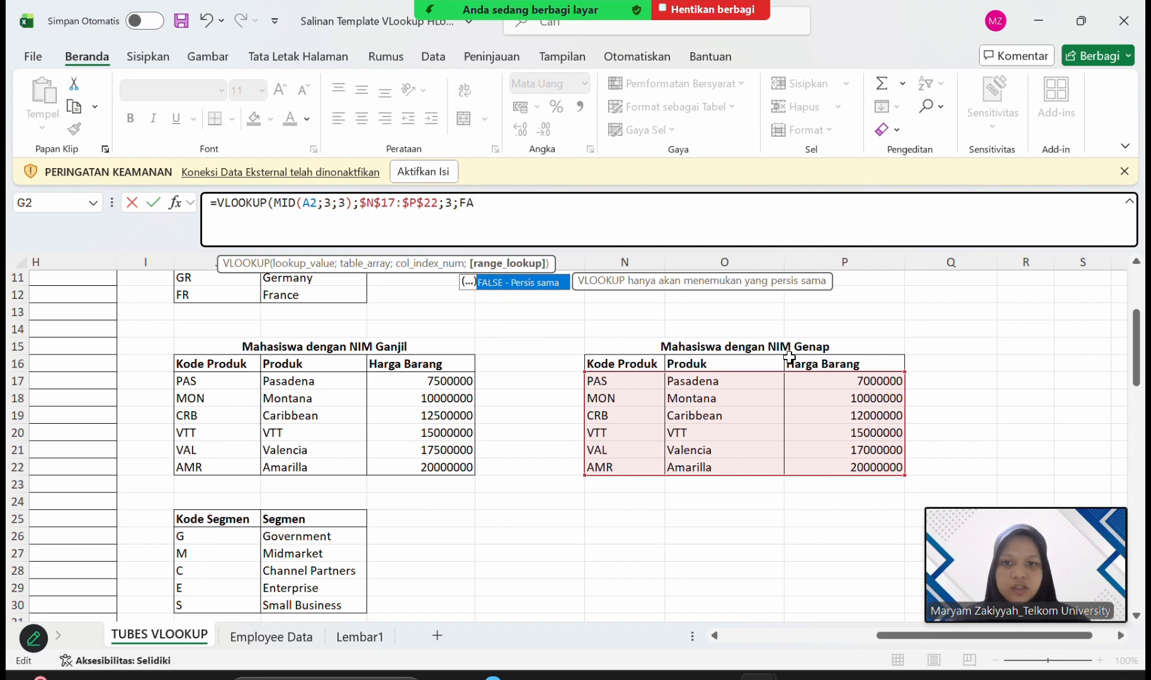
pyautogui.doubleClick(546, 284)
pyautogui.press('Return')
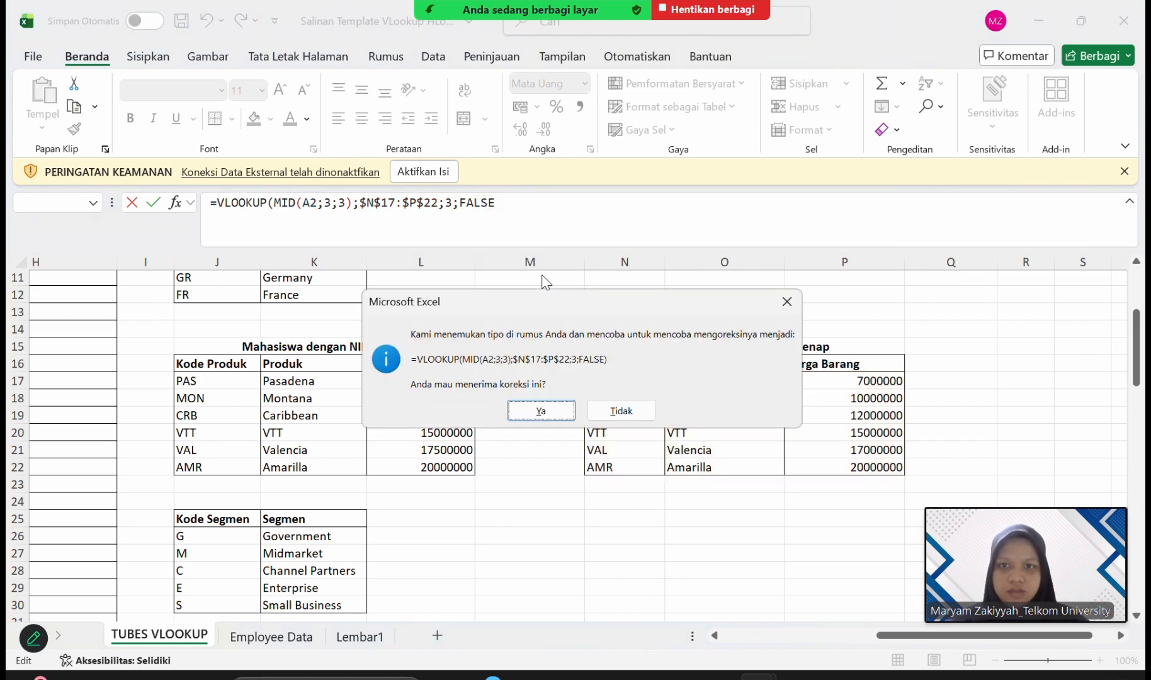
pyautogui.press('Return')
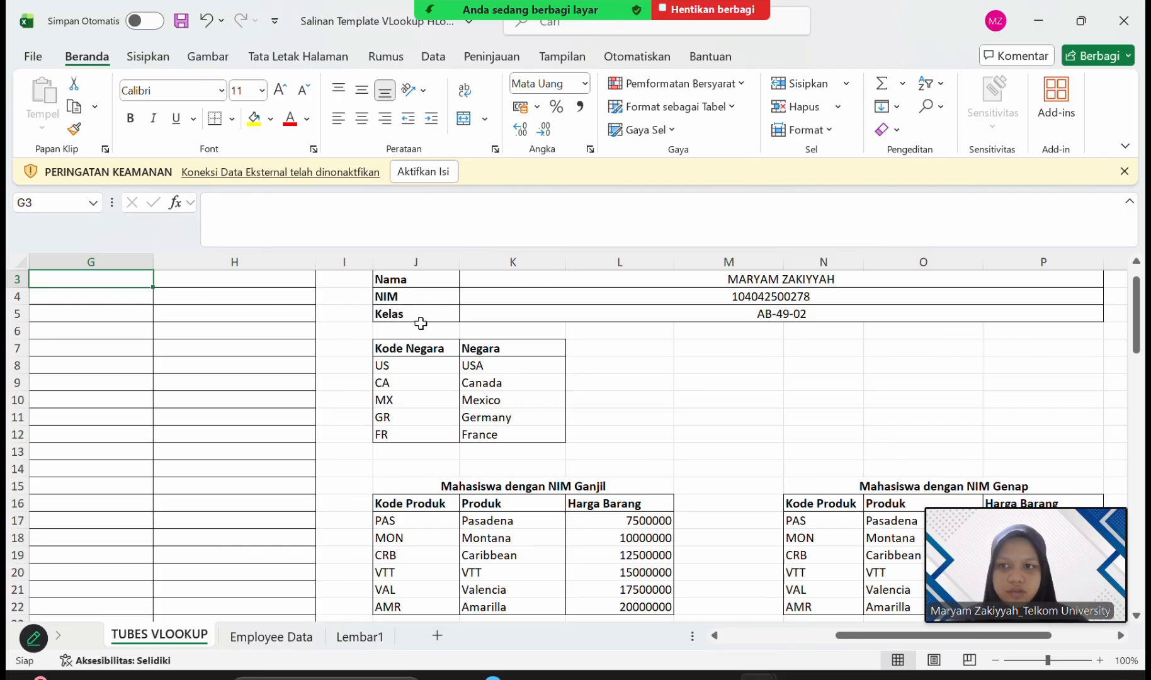
# Check G2's Harga Barang result and formula against the product prices in the Mahasiswa dengan NIM Genap table.
pyautogui.hscroll(-5, 419, 321)
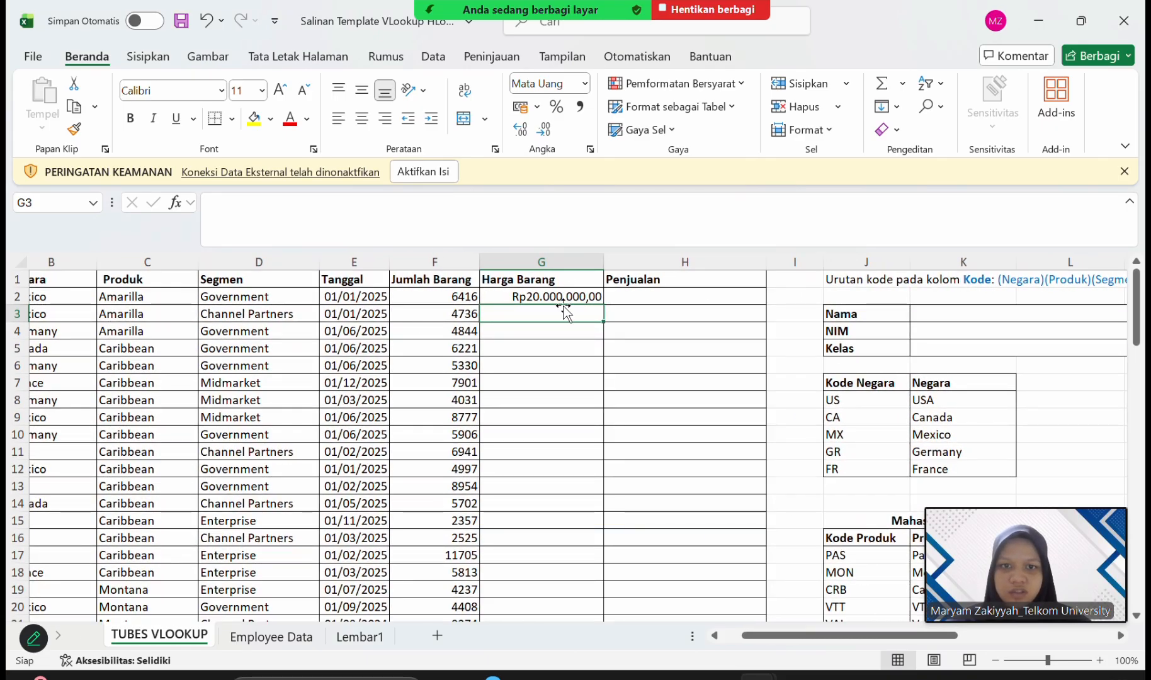
pyautogui.click(565, 297)
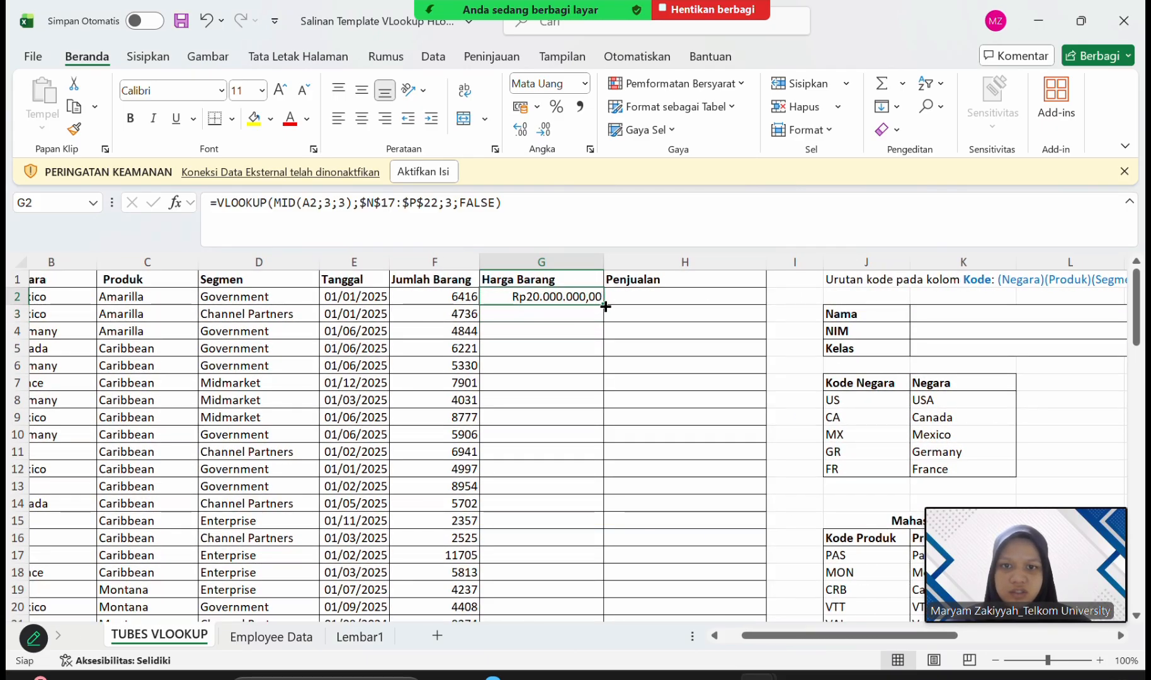
pyautogui.hscroll(6, 613, 332)
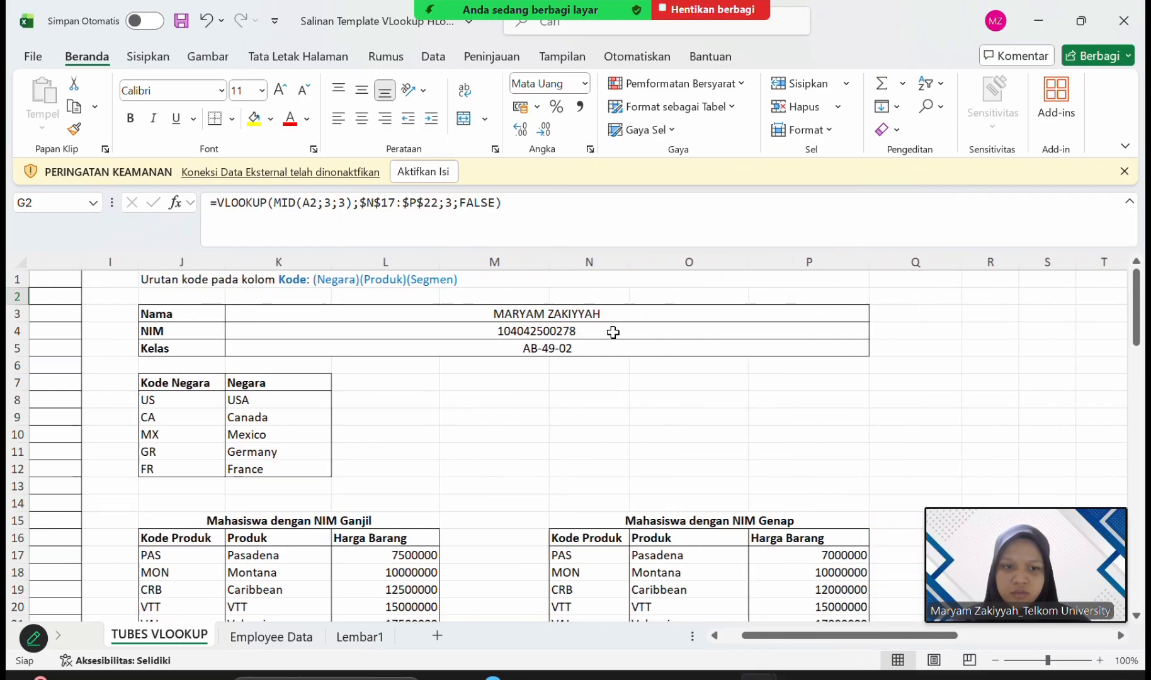
pyautogui.scroll(-1, 613, 332)
pyautogui.scroll(-3, 613, 332)
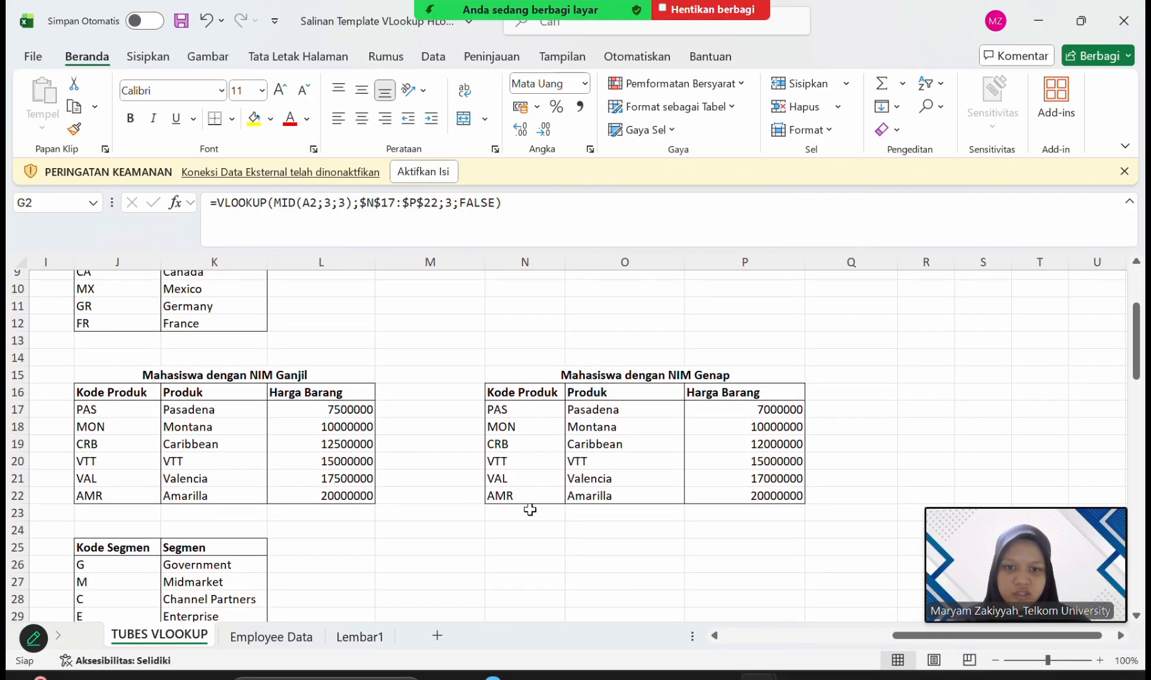
pyautogui.click(787, 495)
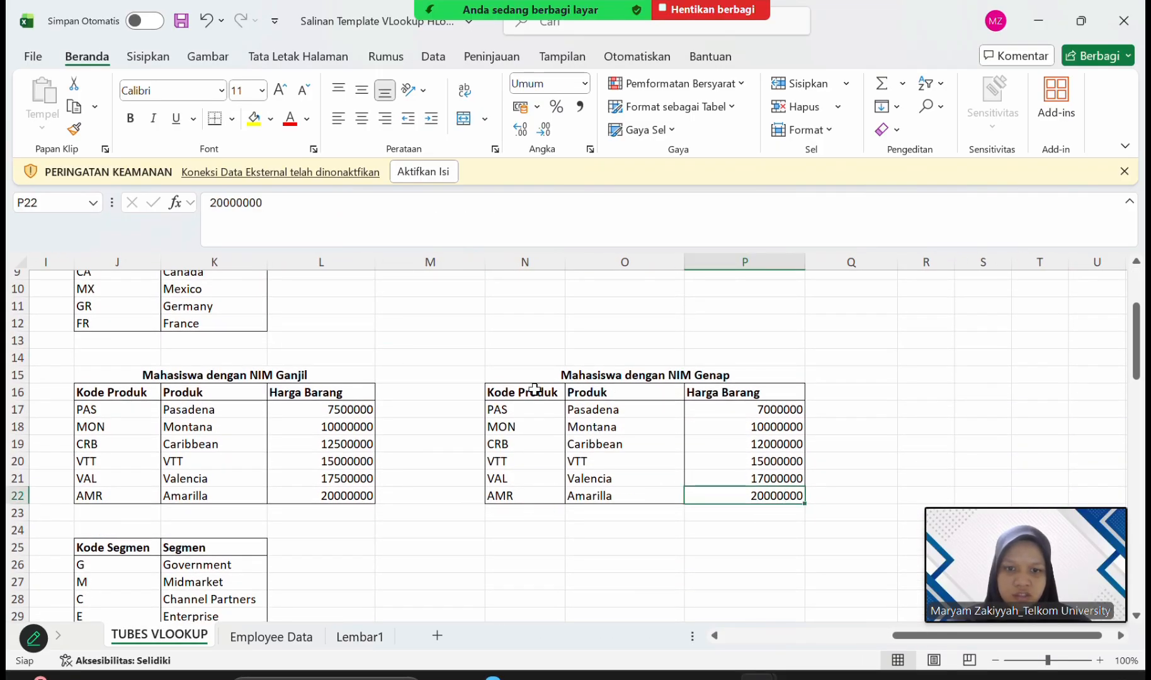
pyautogui.hscroll(-5, 532, 391)
pyautogui.hscroll(-2, 533, 391)
pyautogui.scroll(3, 532, 391)
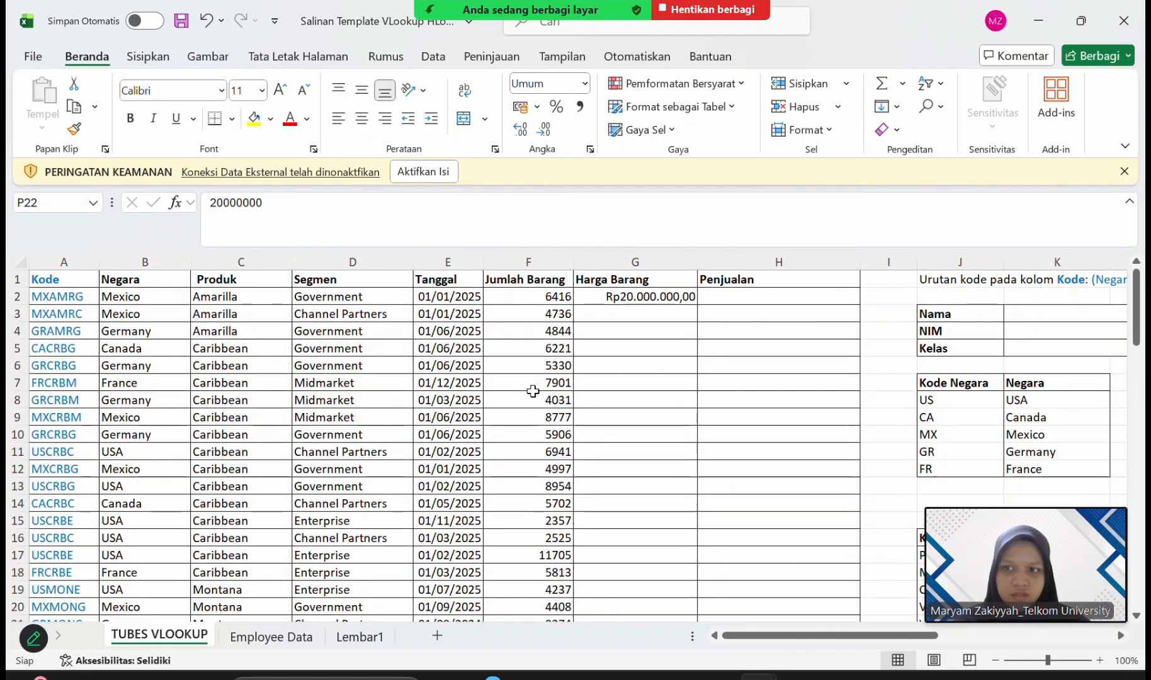
# Fill the G2 price lookup formula down the Harga Barang column.
pyautogui.click(672, 303)
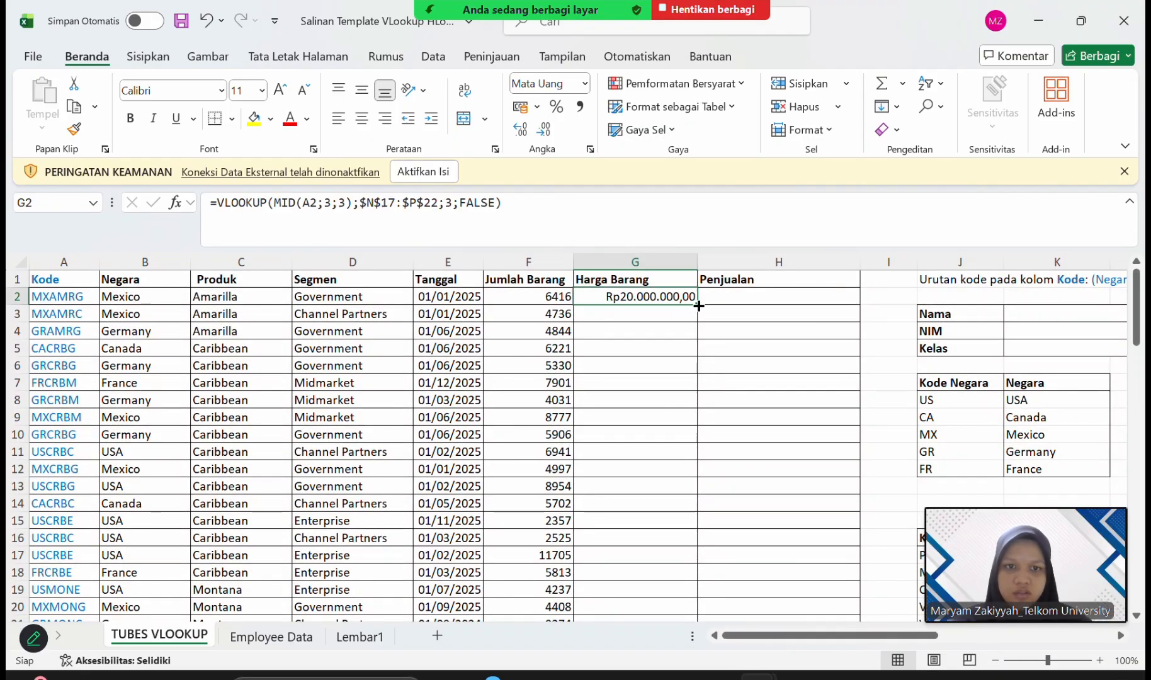
pyautogui.doubleClick(698, 305)
# Start a formula in H2, the first cell under Penjualan.
pyautogui.click(721, 296)
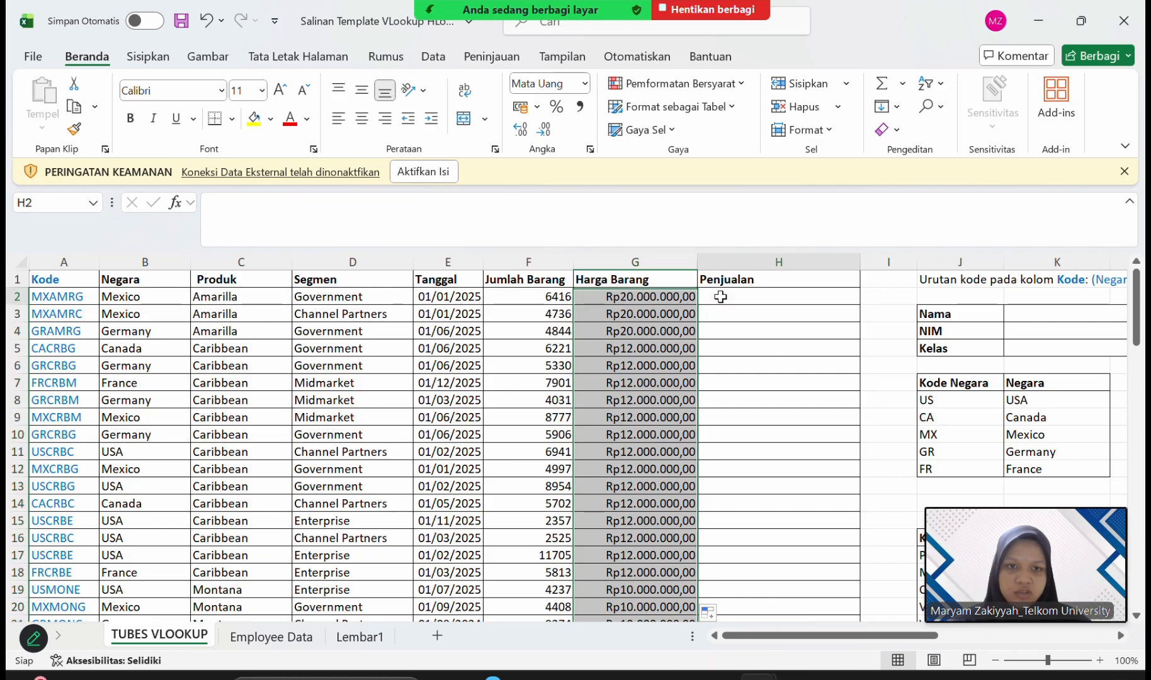
pyautogui.click(620, 236)
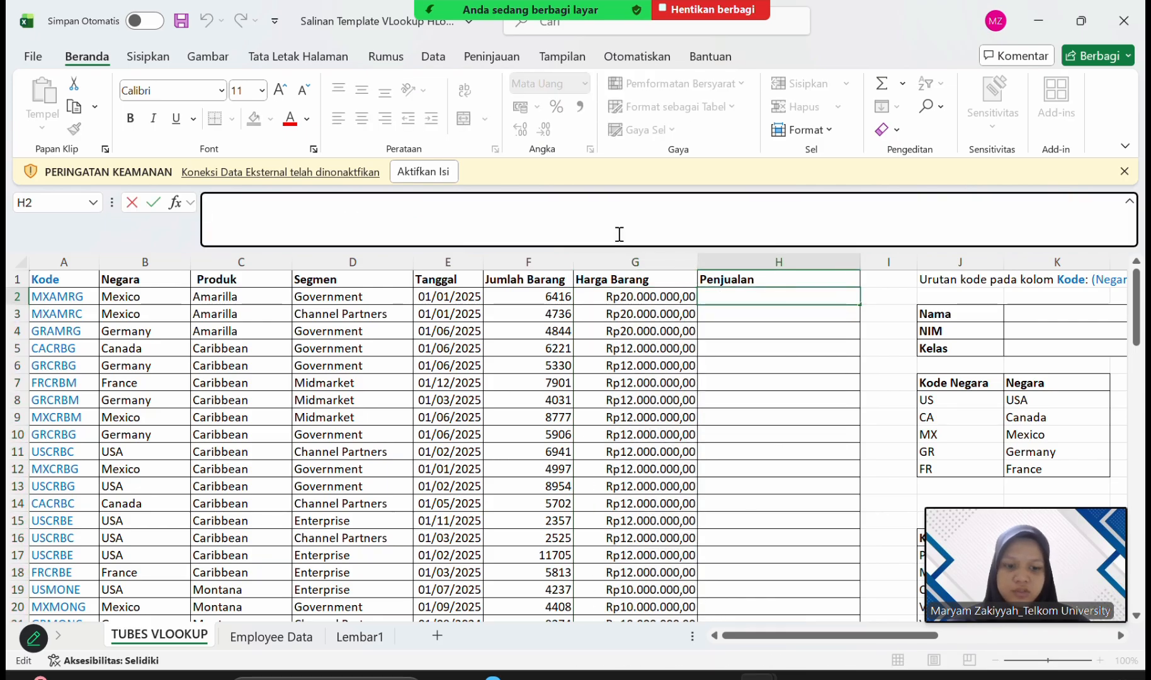
pyautogui.click(471, 29)
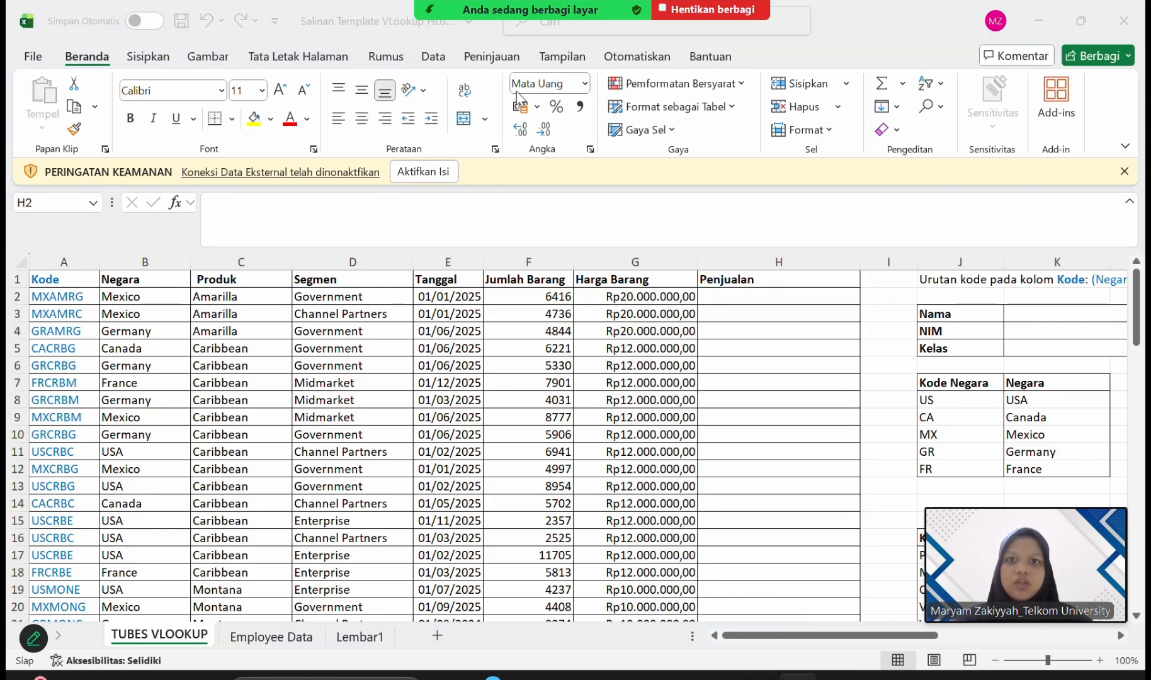
pyautogui.click(745, 300)
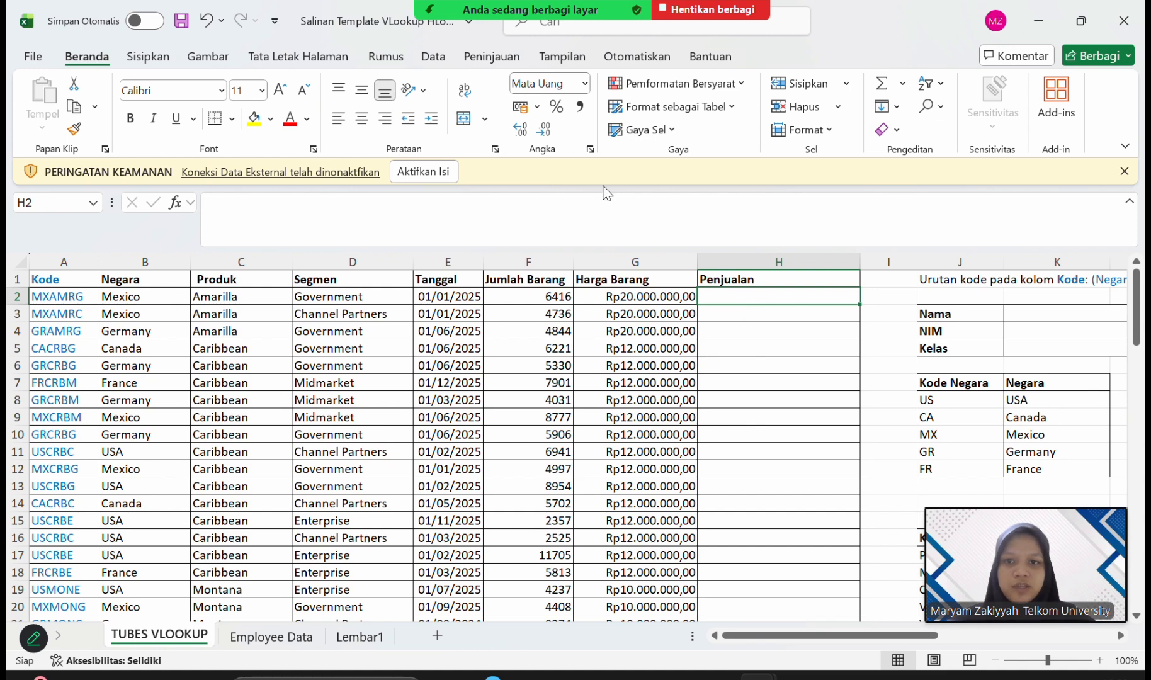
pyautogui.click(604, 229)
pyautogui.write('=')
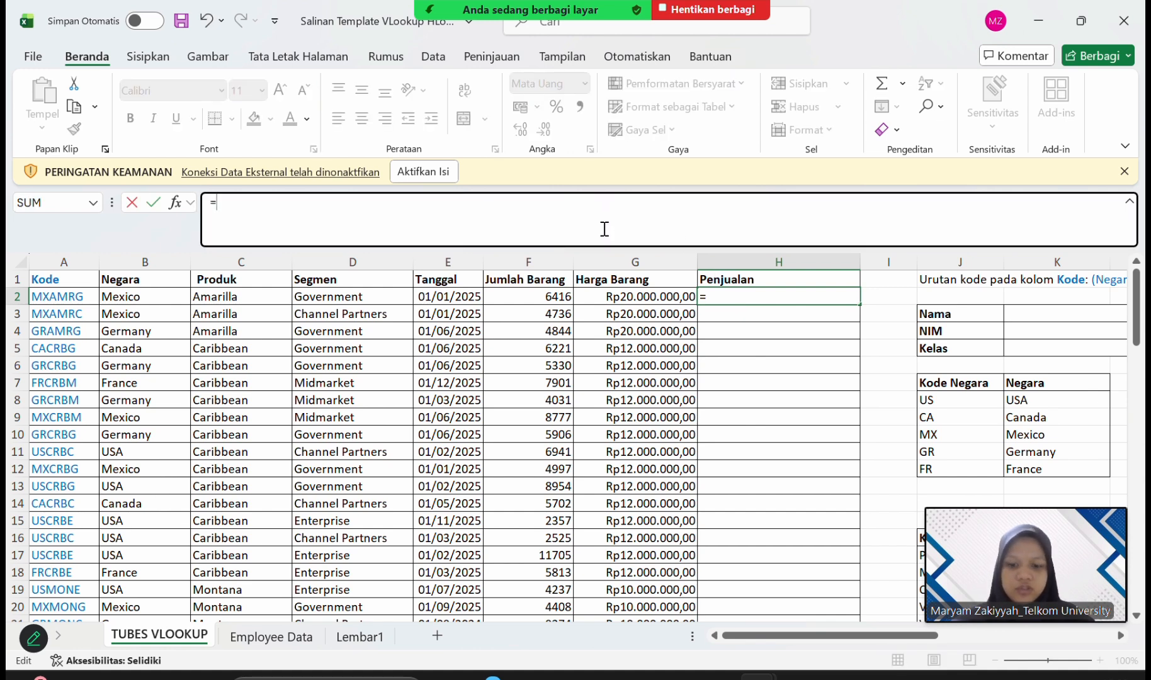
pyautogui.write('VLOOK')
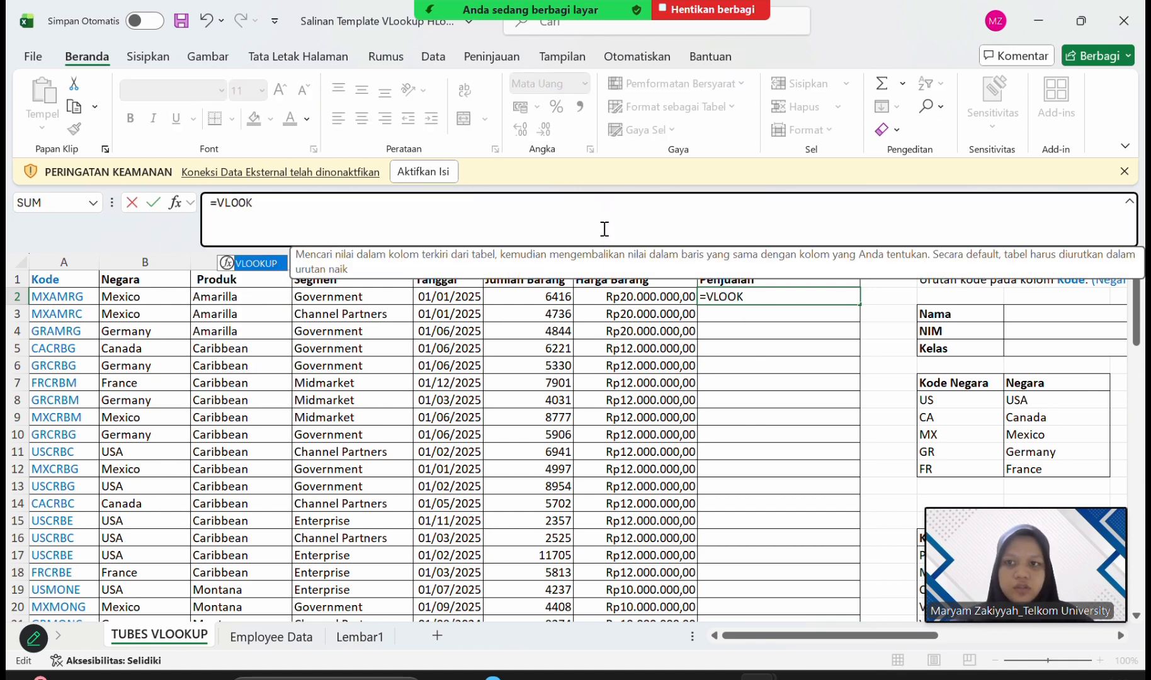
pyautogui.press('BackSpace')
pyautogui.press('BackSpace')
pyautogui.press('BackSpace')
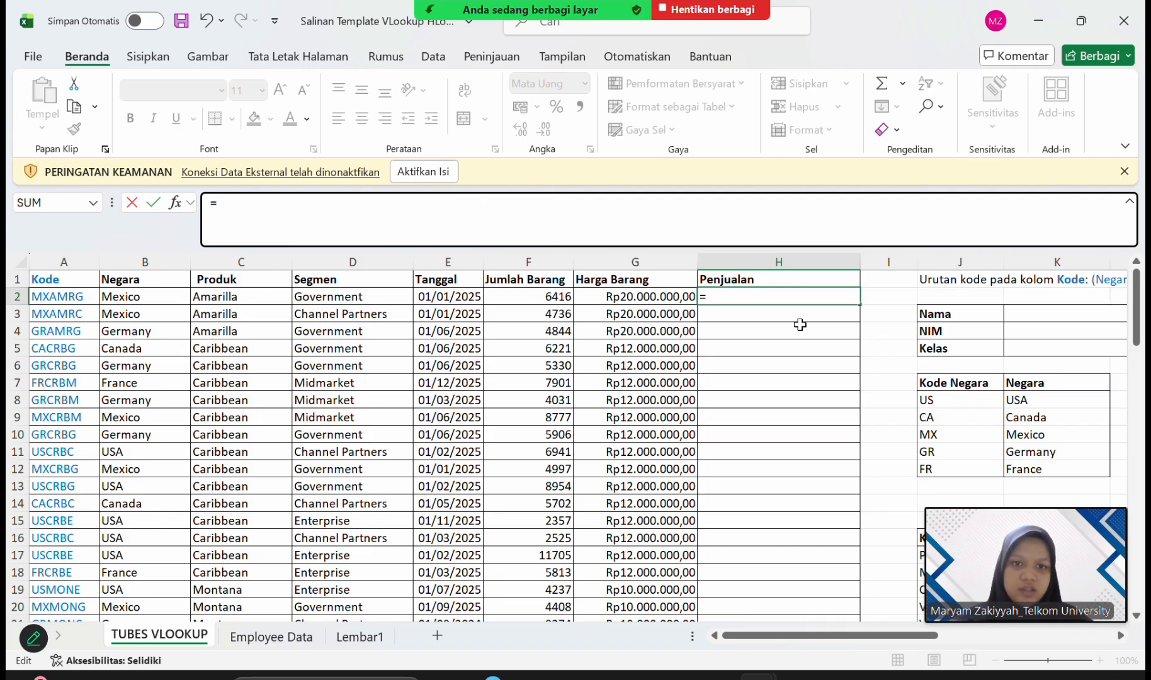
# Complete the H2 formula as =F2*G2*8%, multiplying Jumlah Barang by Harga Barang and 8%.
pyautogui.hscroll(10, 826, 319)
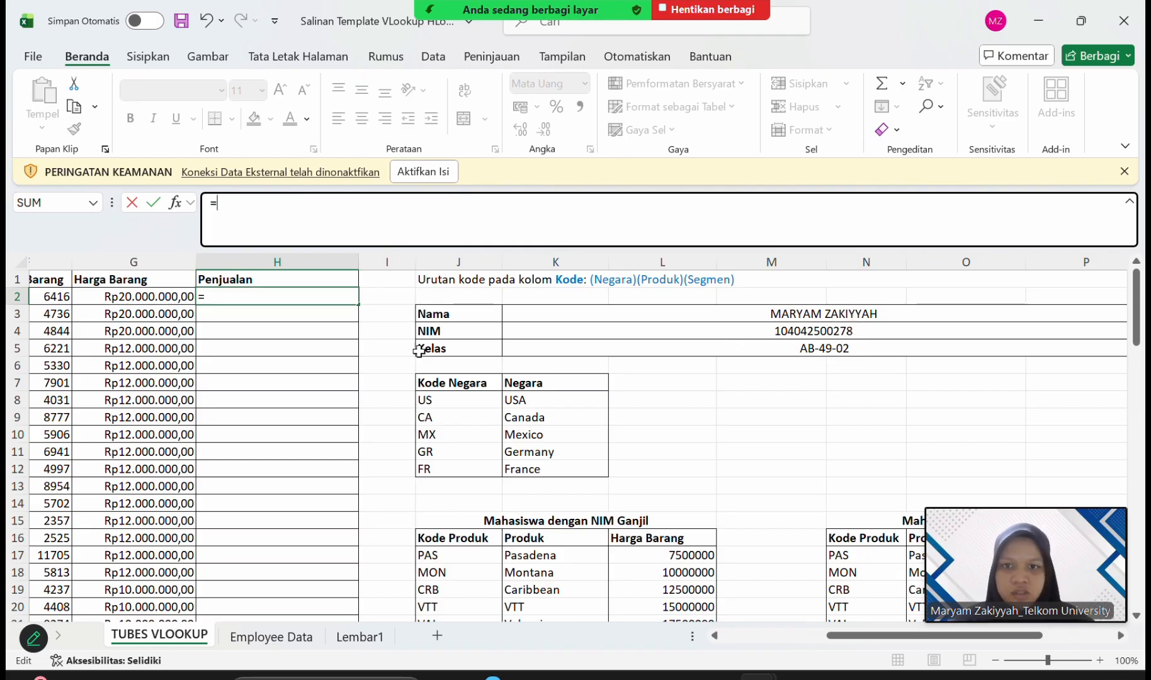
pyautogui.hscroll(-5, 413, 350)
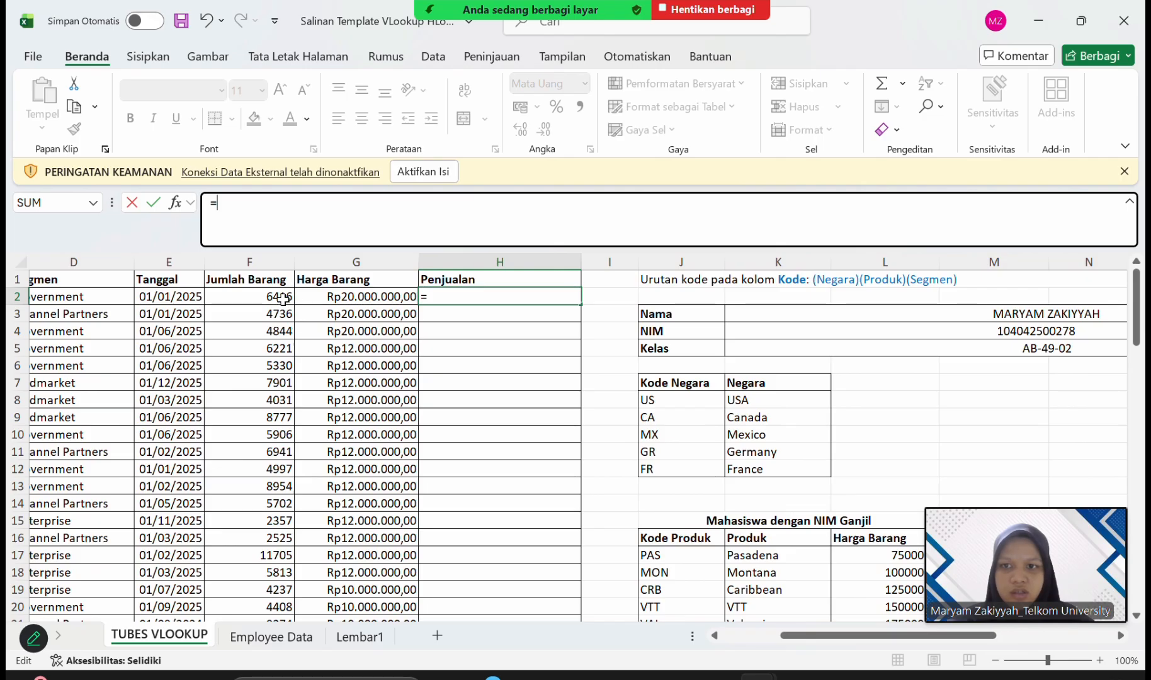
pyautogui.click(282, 294)
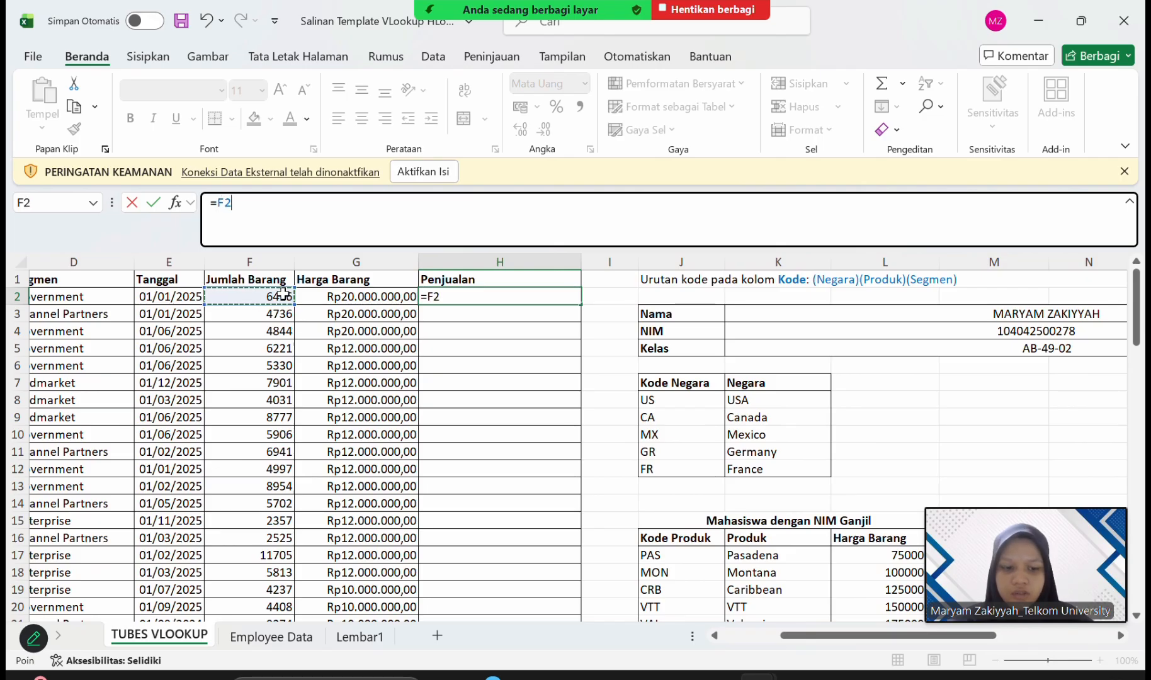
pyautogui.write('*')
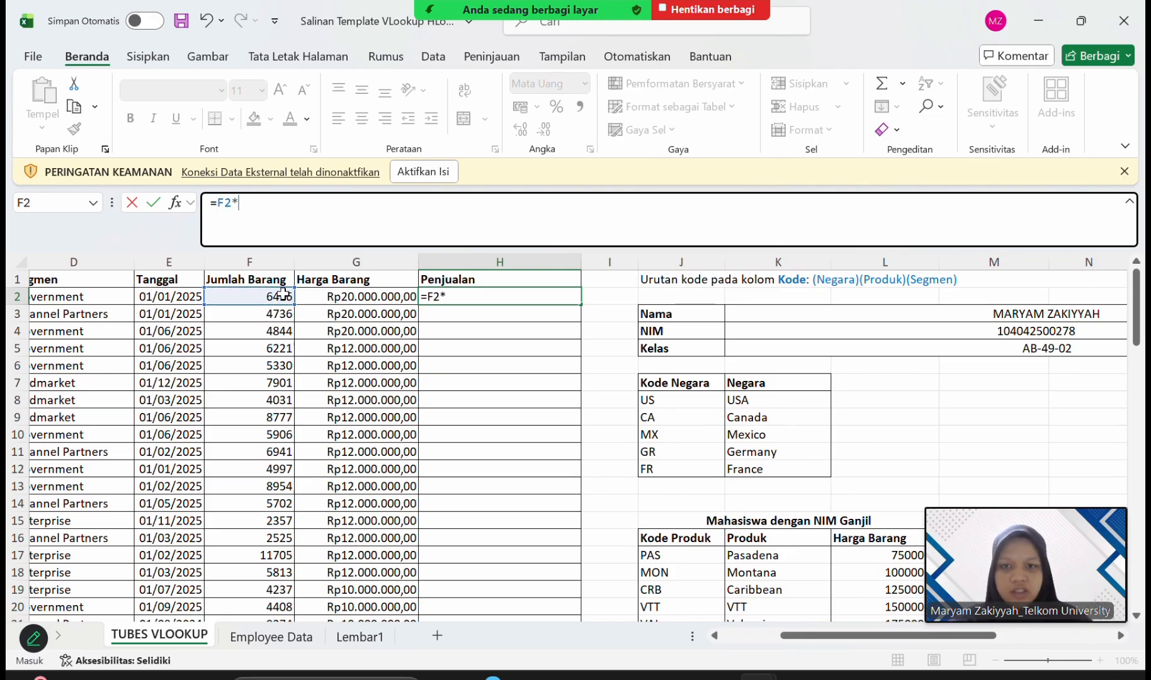
pyautogui.click(328, 296)
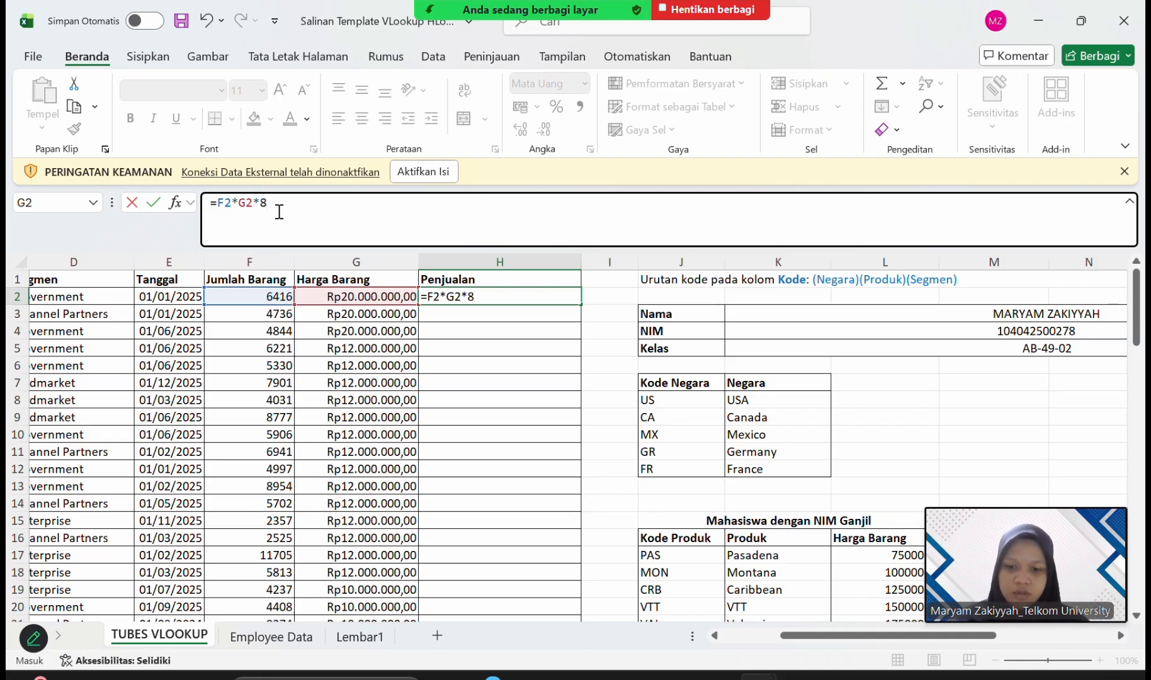
pyautogui.press('Return')
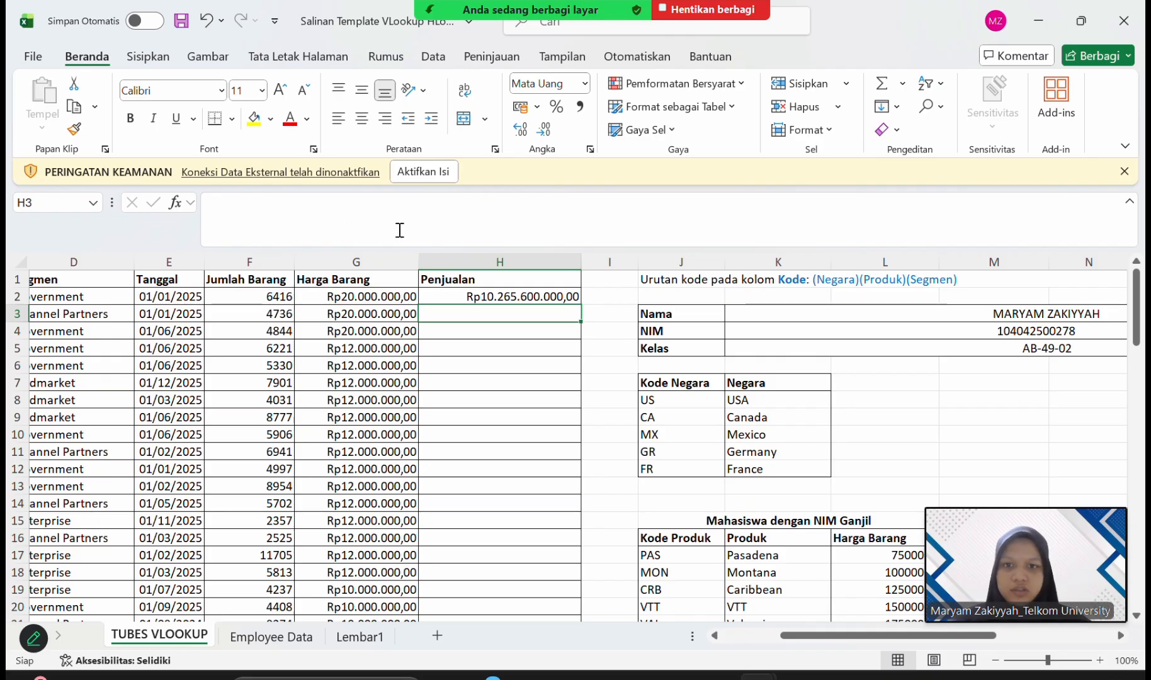
# Fill the H2 sales formula down the Penjualan column.
pyautogui.click(493, 297)
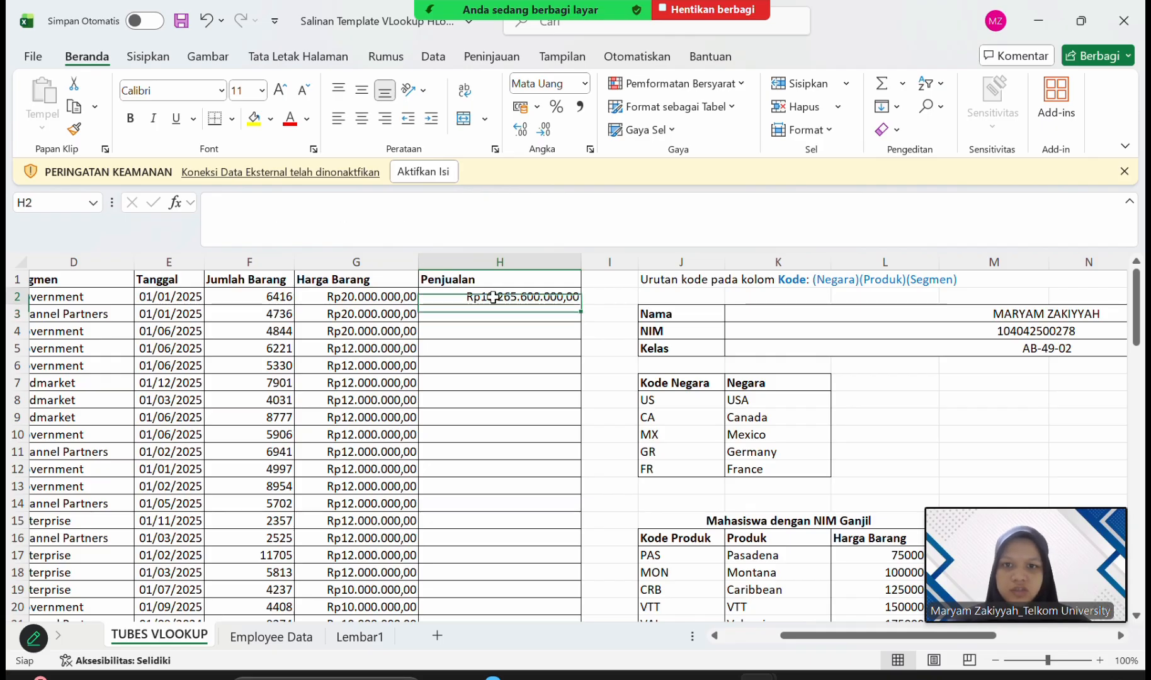
pyautogui.doubleClick(581, 306)
pyautogui.scroll(-3, 547, 426)
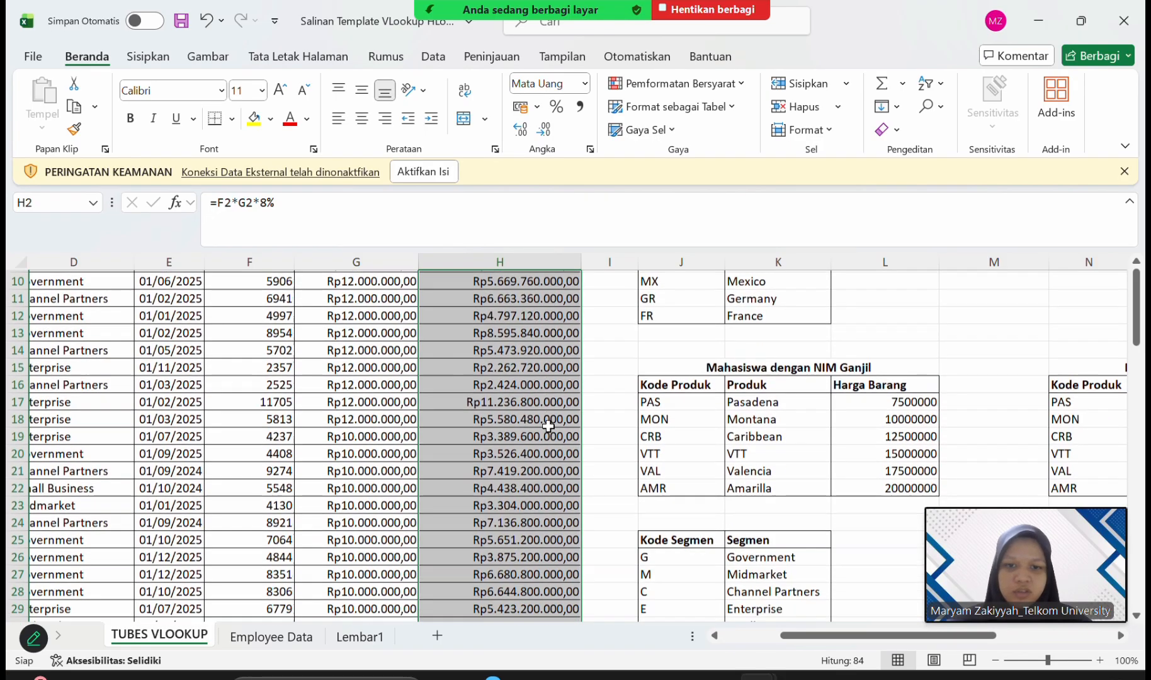
pyautogui.scroll(-20, 548, 426)
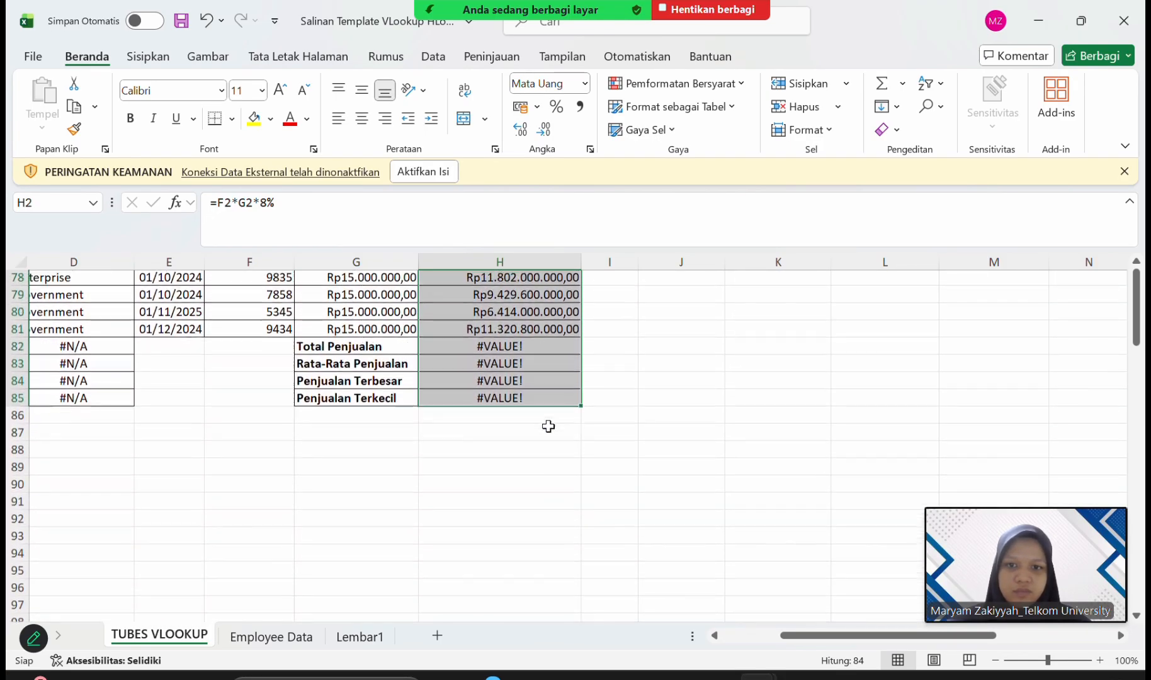
# Clear the filled-down formulas from the summary cells H82:H85, from Total Penjualan to Penjualan Terkecil.
pyautogui.scroll(1, 548, 426)
pyautogui.click(549, 369)
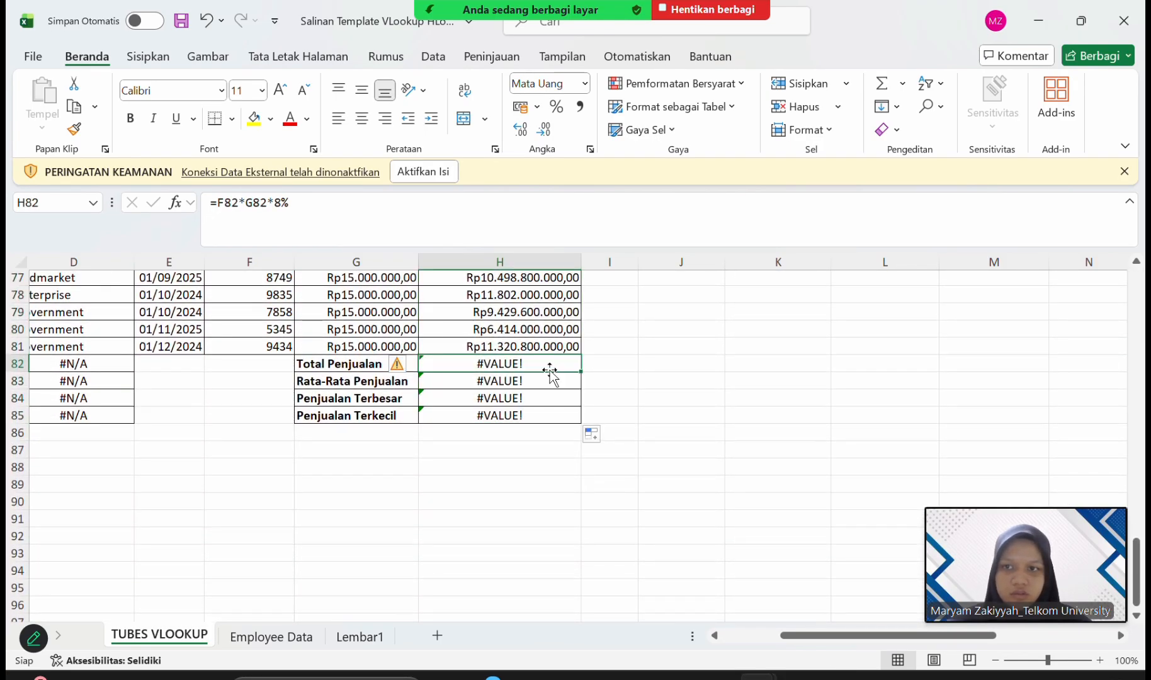
pyautogui.click(352, 208)
pyautogui.press('BackSpace')
pyautogui.press('BackSpace')
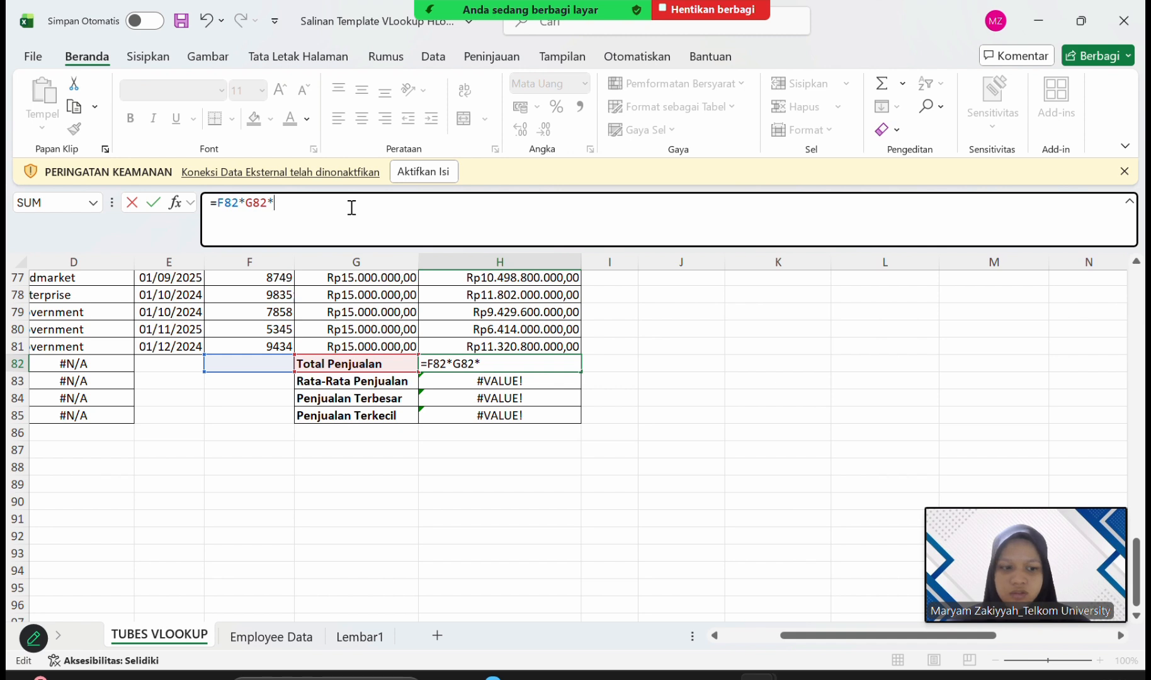
pyautogui.press('BackSpace')
pyautogui.press('BackSpace')
pyautogui.press('BackSpace')
pyautogui.press('BackSpace')
pyautogui.press('BackSpace')
pyautogui.press('BackSpace')
pyautogui.press('BackSpace')
pyautogui.press('BackSpace')
pyautogui.press('BackSpace')
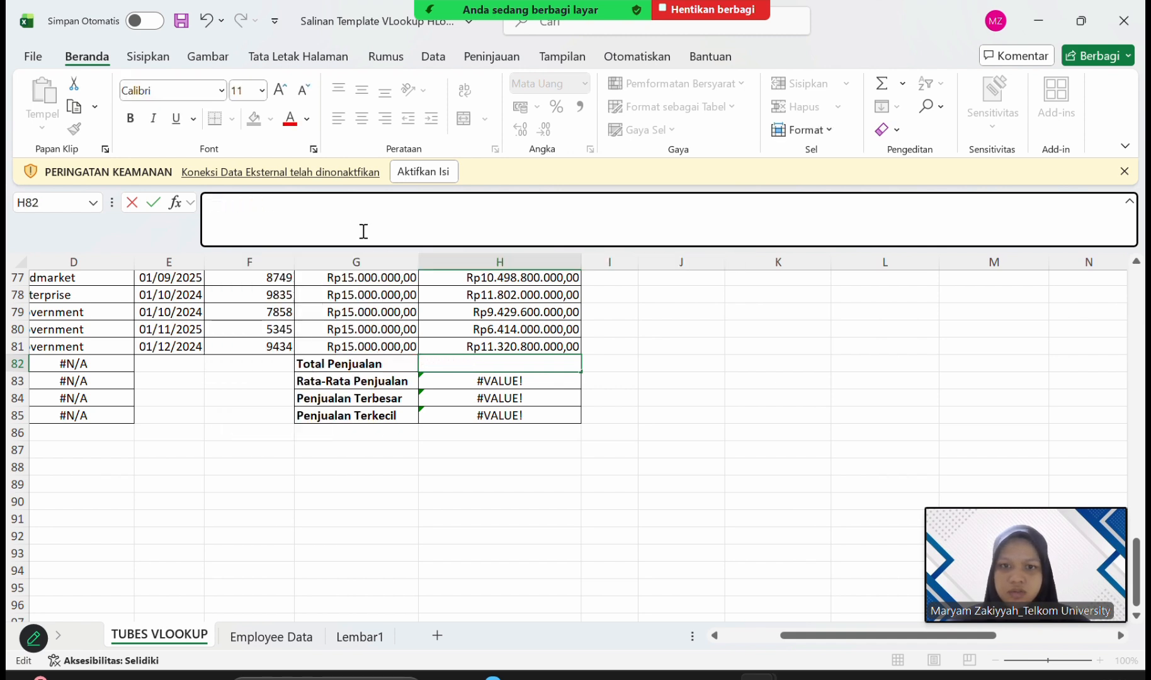
pyautogui.click(487, 363)
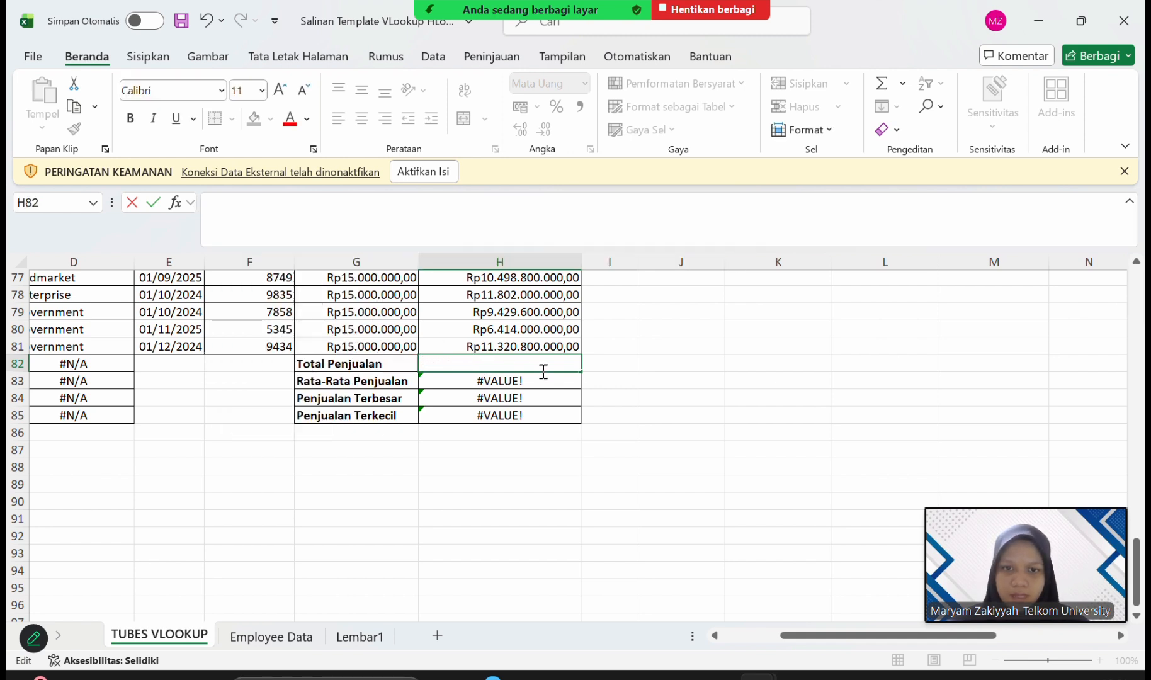
pyautogui.moveTo(587, 374); pyautogui.dragTo(581, 421)
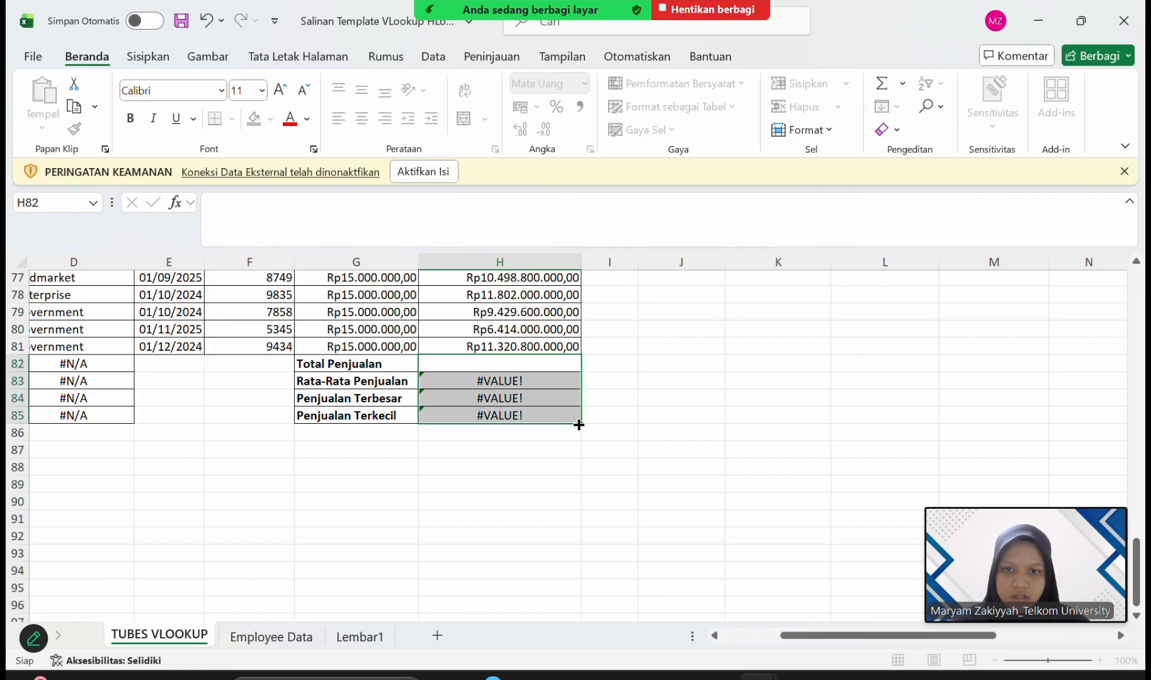
# Enter =SUM(H2:H81) in H82 to total the Penjualan column for Total Penjualan.
pyautogui.click(514, 366)
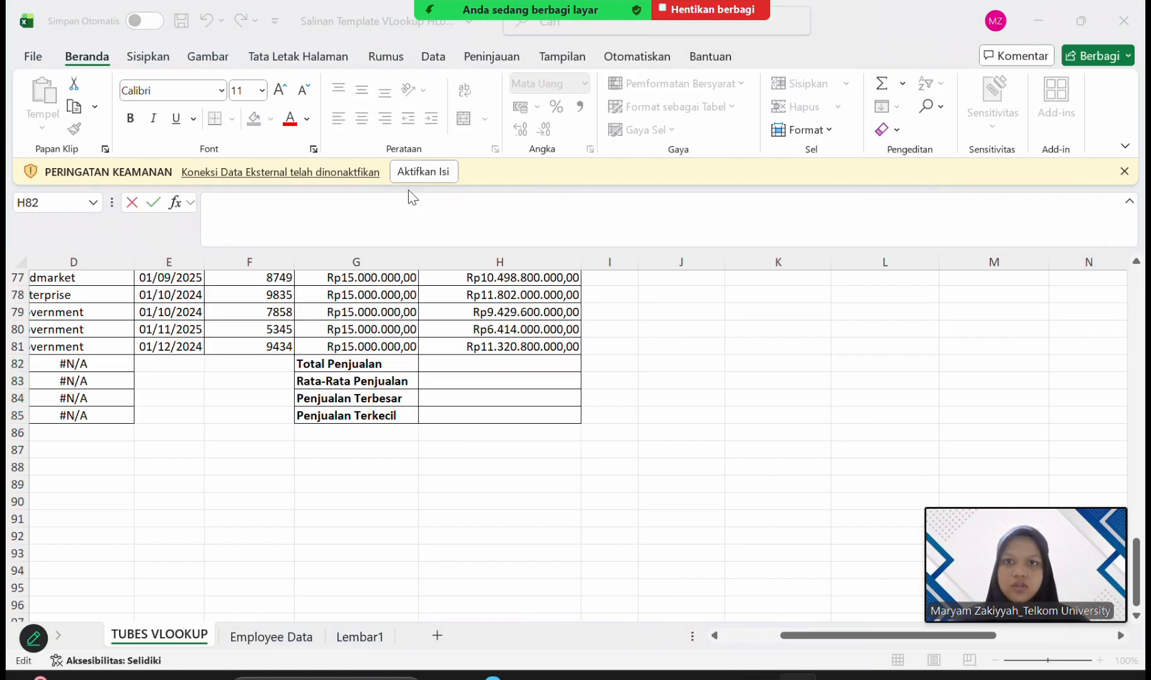
pyautogui.click(398, 224)
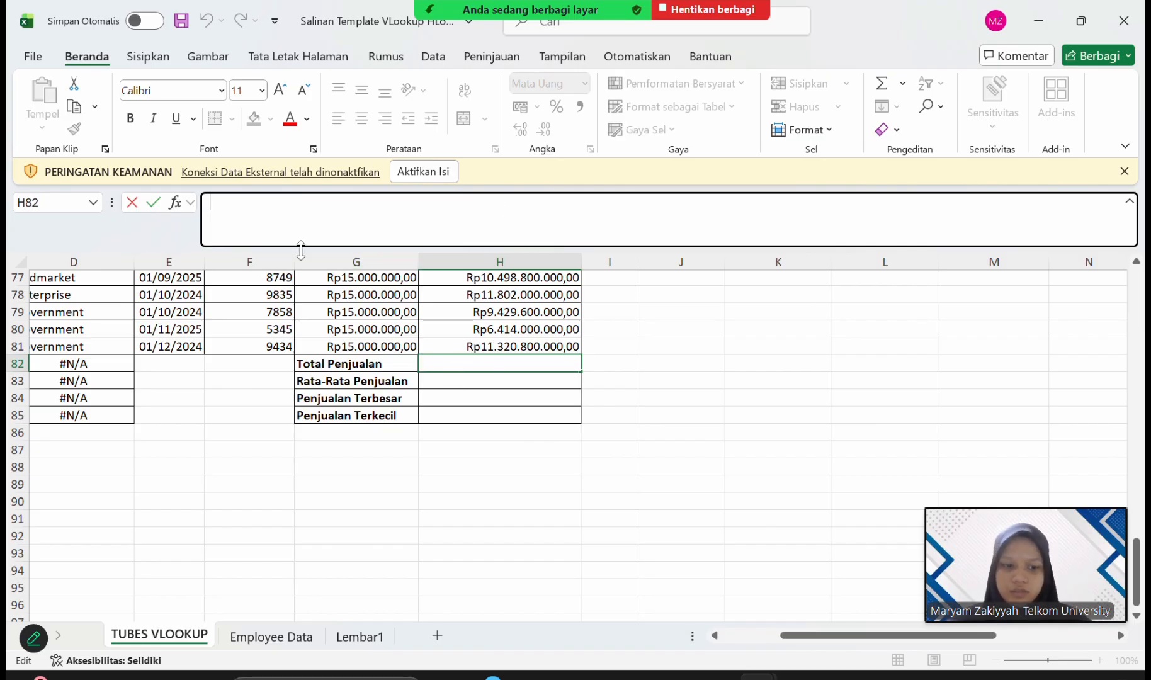
pyautogui.write('=SUM')
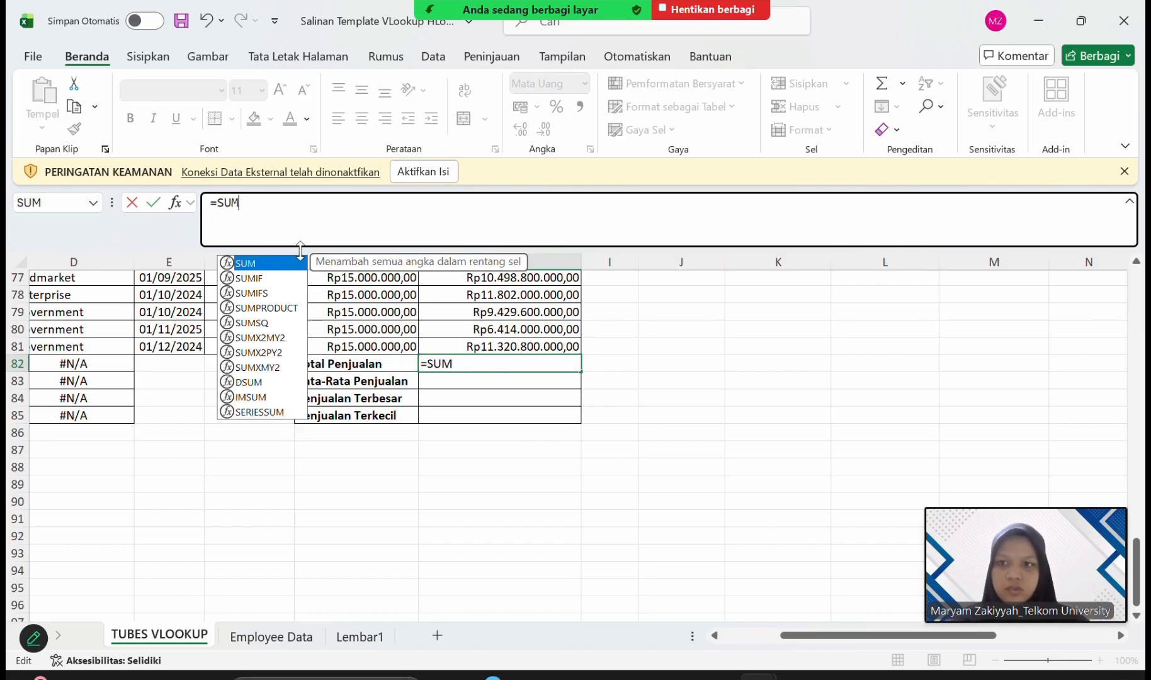
pyautogui.doubleClick(297, 264)
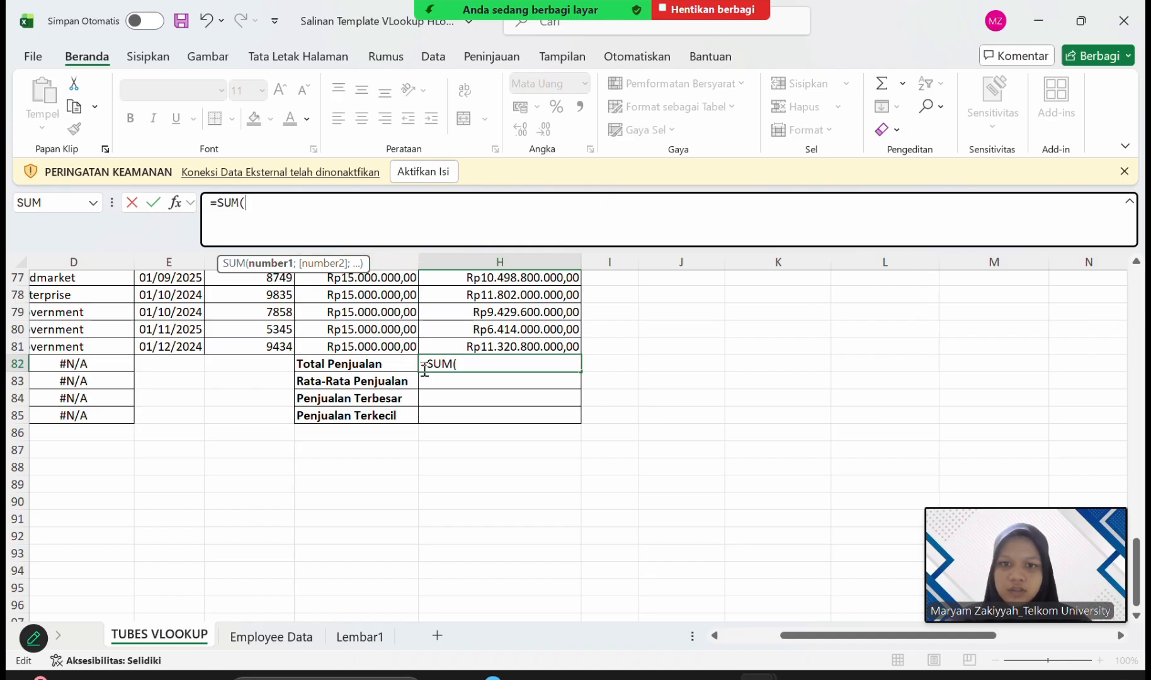
pyautogui.scroll(20, 496, 390)
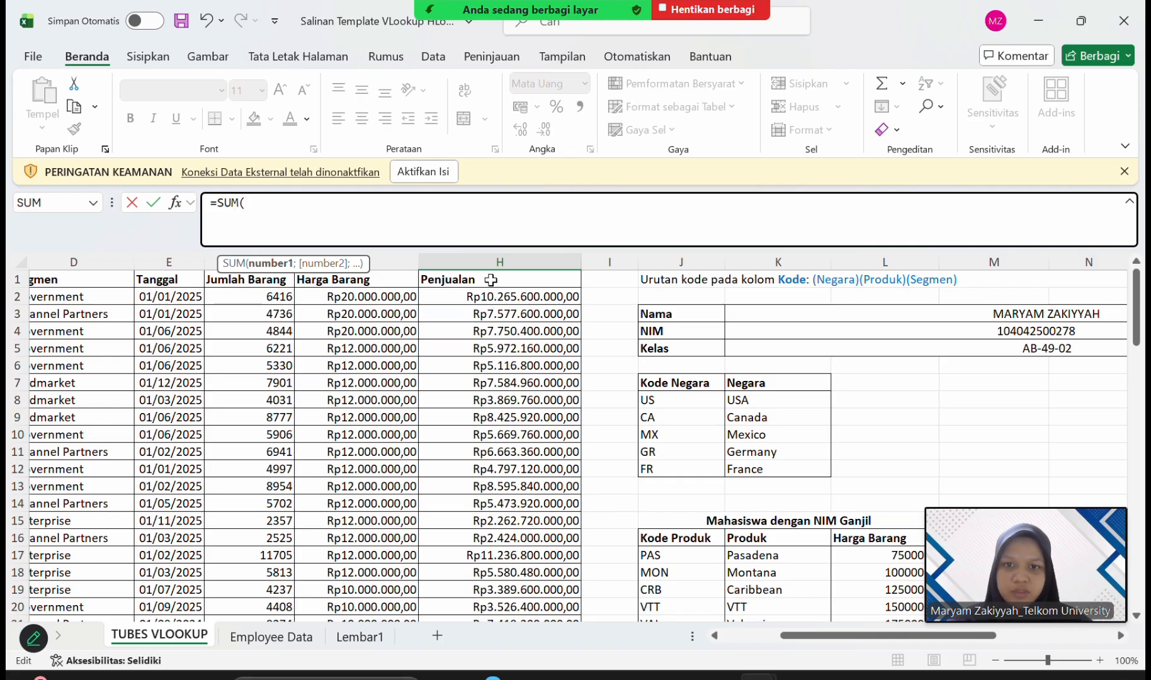
pyautogui.scroll(-8, 490, 464)
pyautogui.scroll(-18, 489, 464)
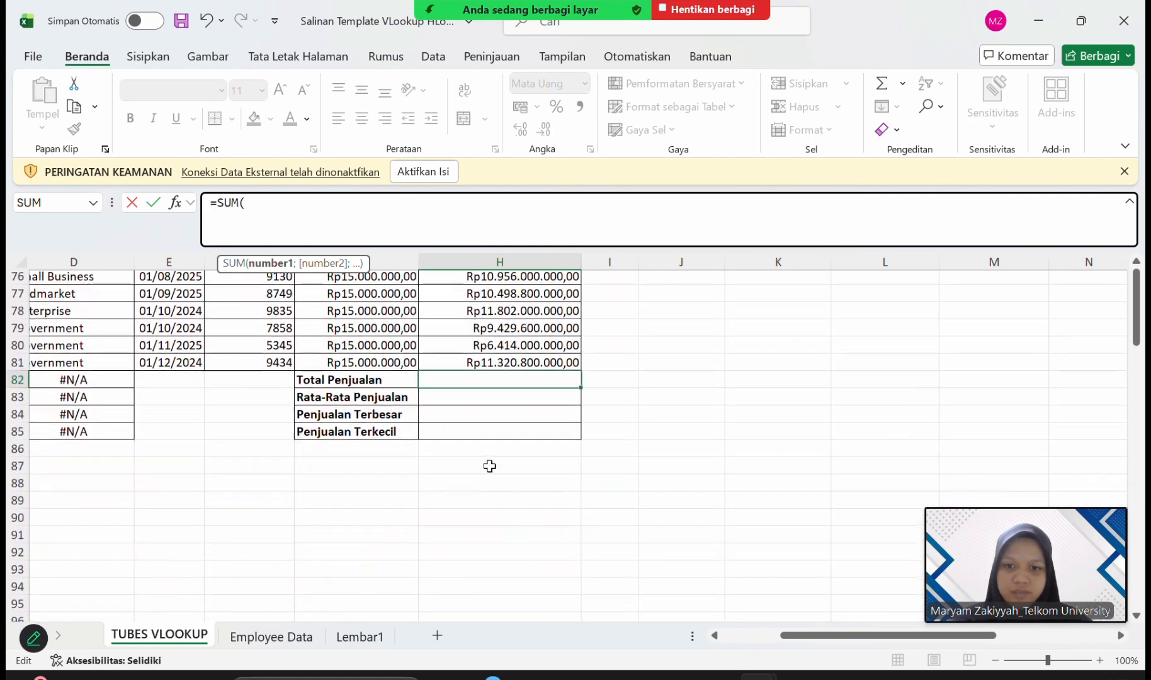
pyautogui.scroll(20, 363, 366)
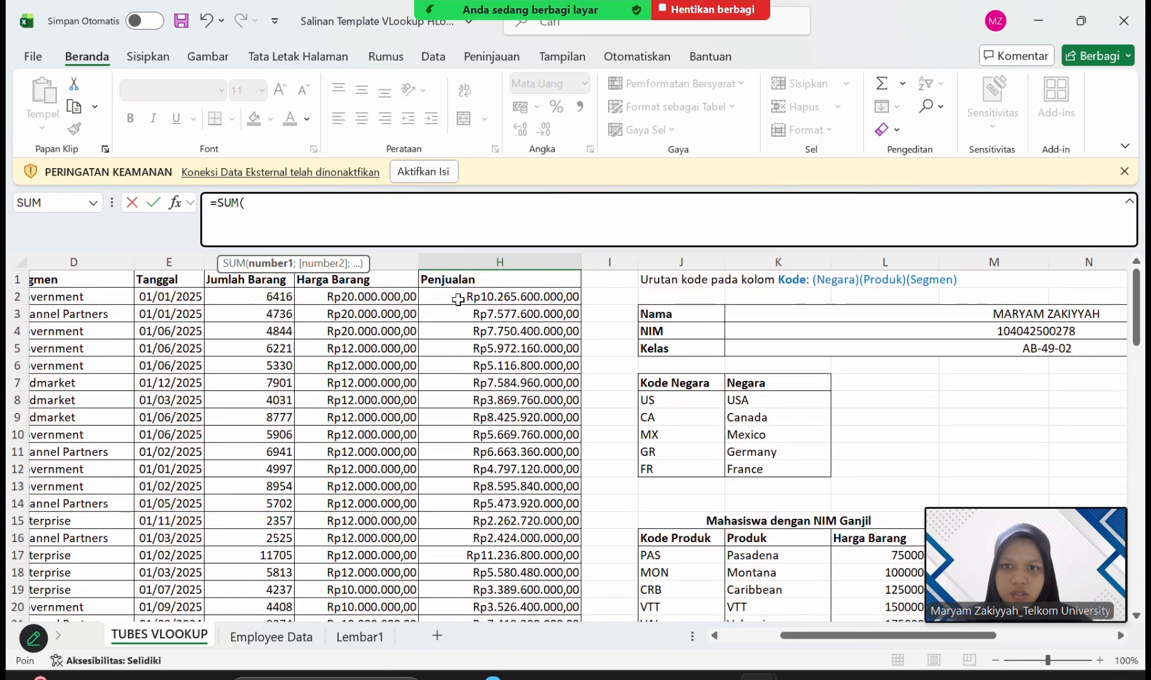
pyautogui.click(458, 299)
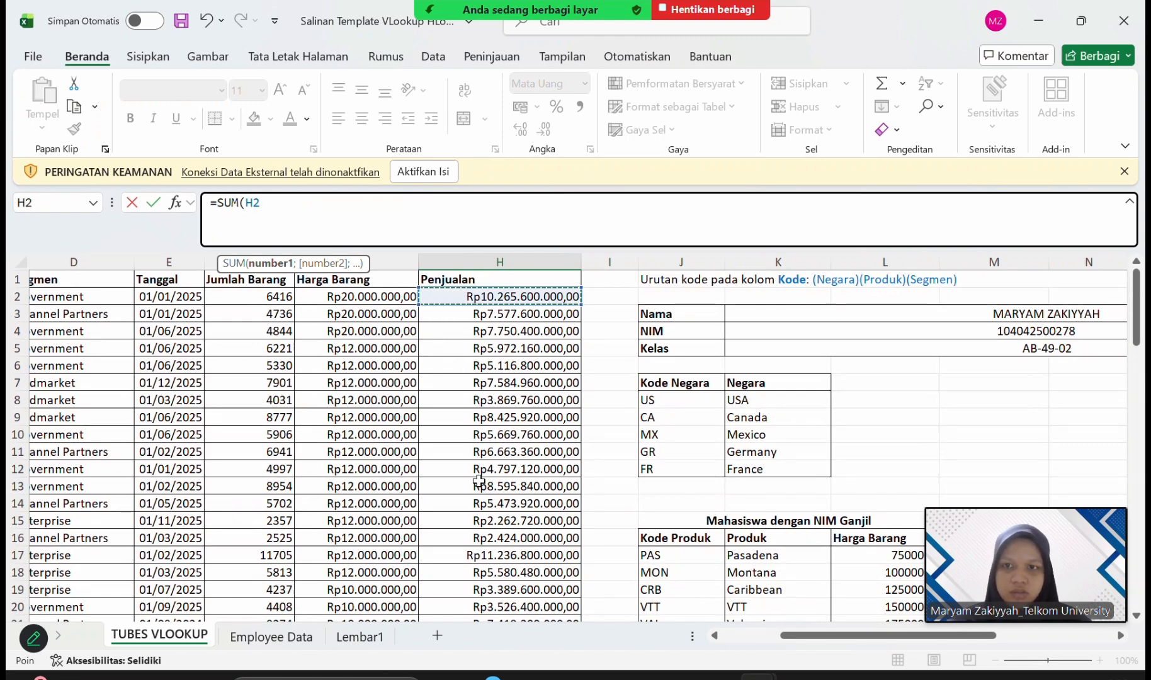
pyautogui.press('F8')
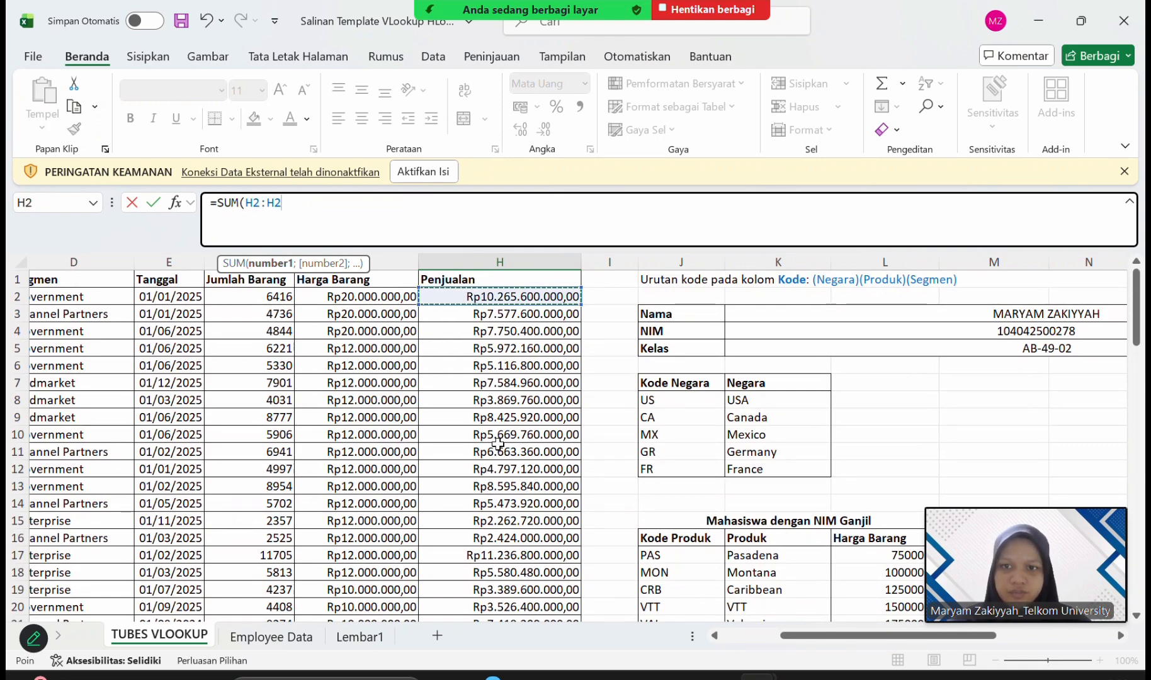
pyautogui.scroll(-20, 497, 444)
pyautogui.scroll(-7, 498, 444)
pyautogui.scroll(1, 497, 444)
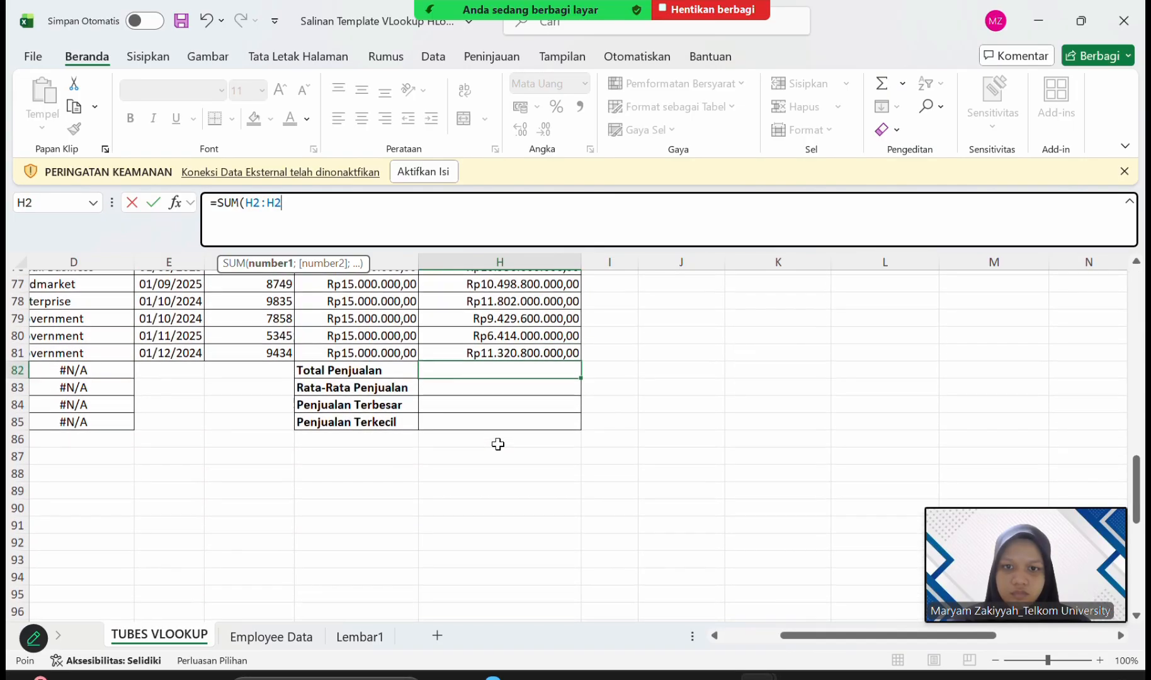
pyautogui.click(510, 351)
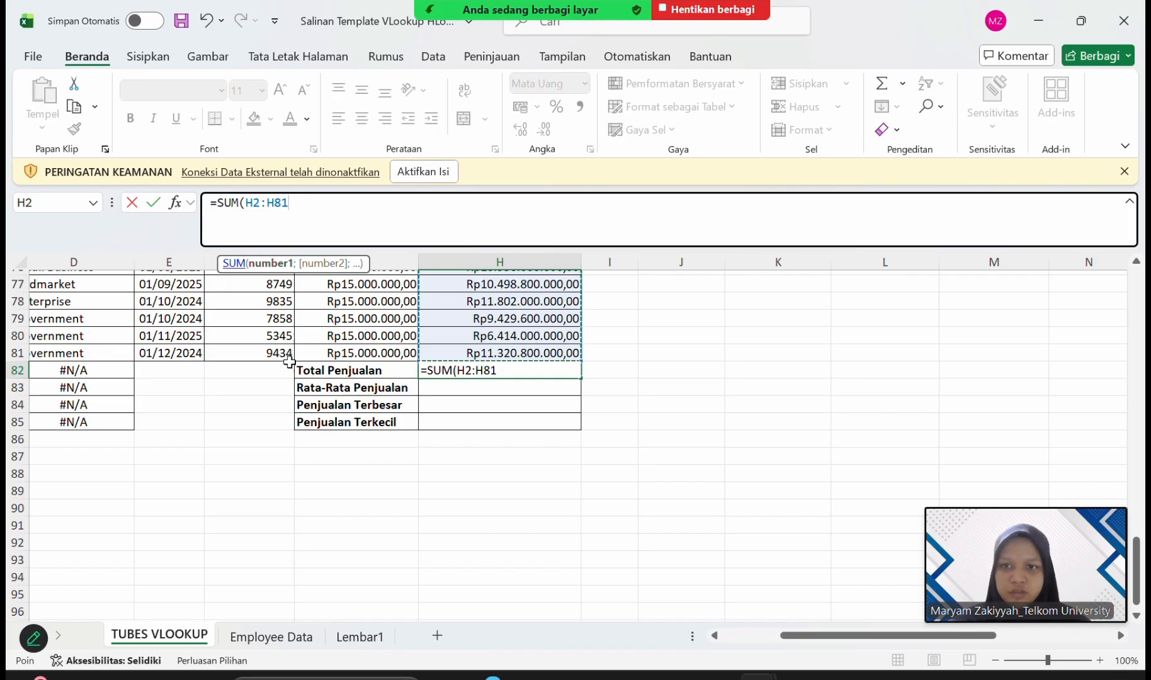
pyautogui.press('Return')
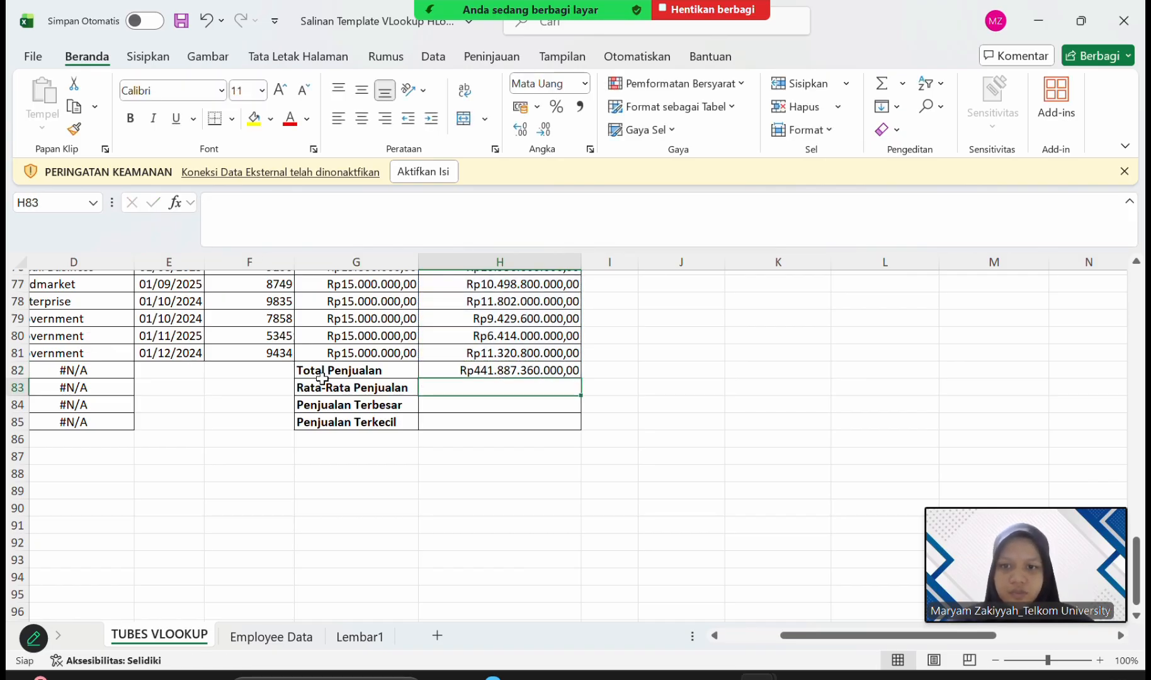
# Enter =AVERAGE(H2:H81) in H83 to average the Penjualan column for Rata-Rata Penjualan.
pyautogui.click(493, 25)
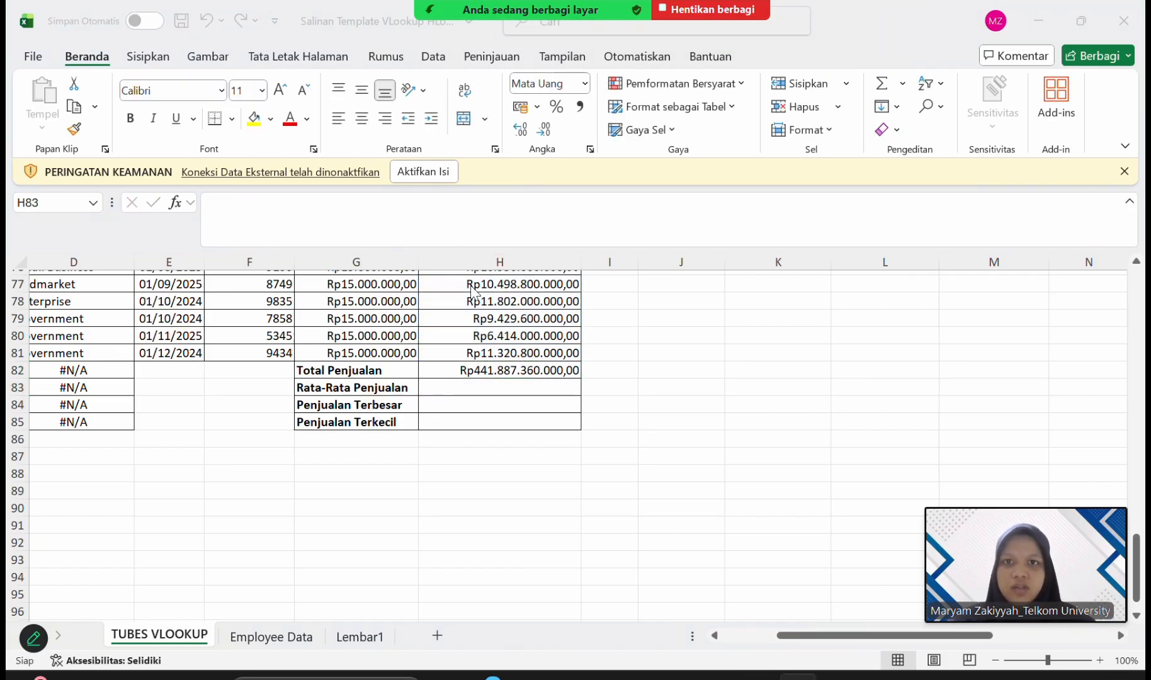
pyautogui.click(478, 386)
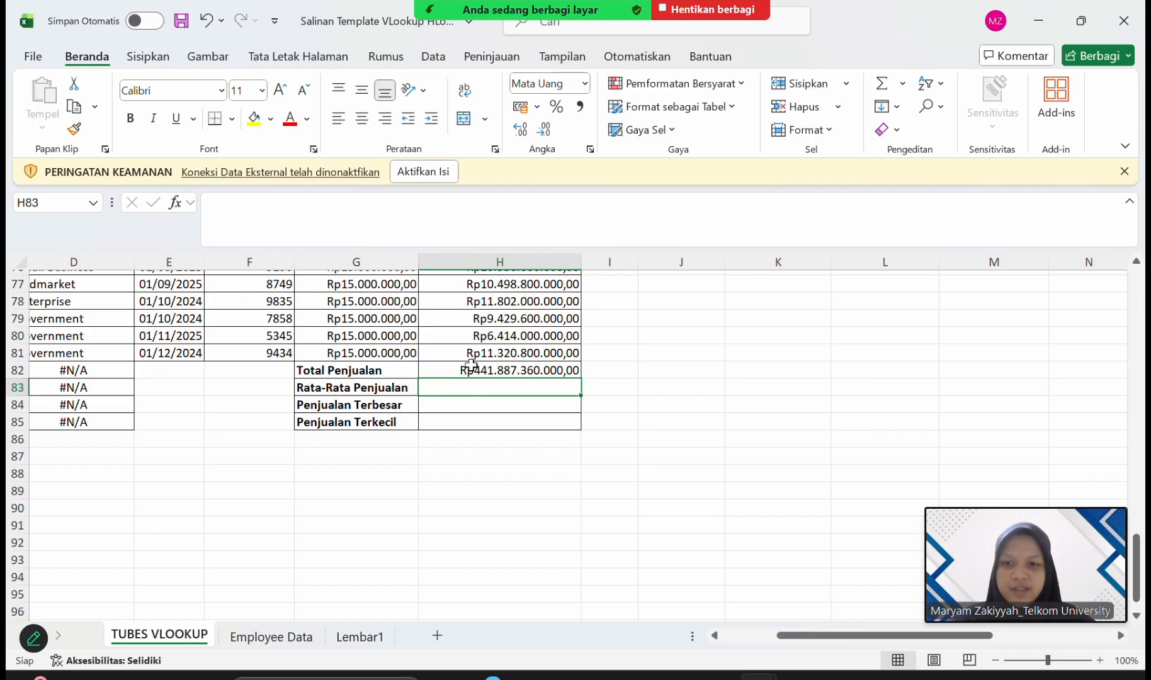
pyautogui.click(417, 200)
pyautogui.write('=')
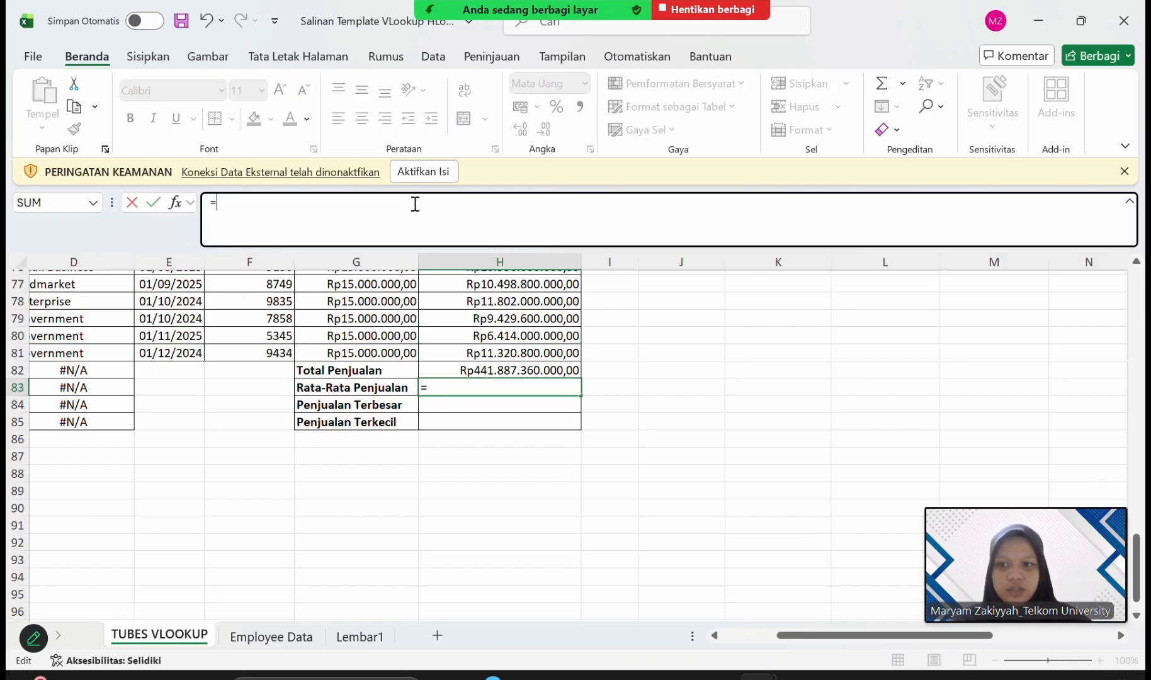
pyautogui.write('AVERA')
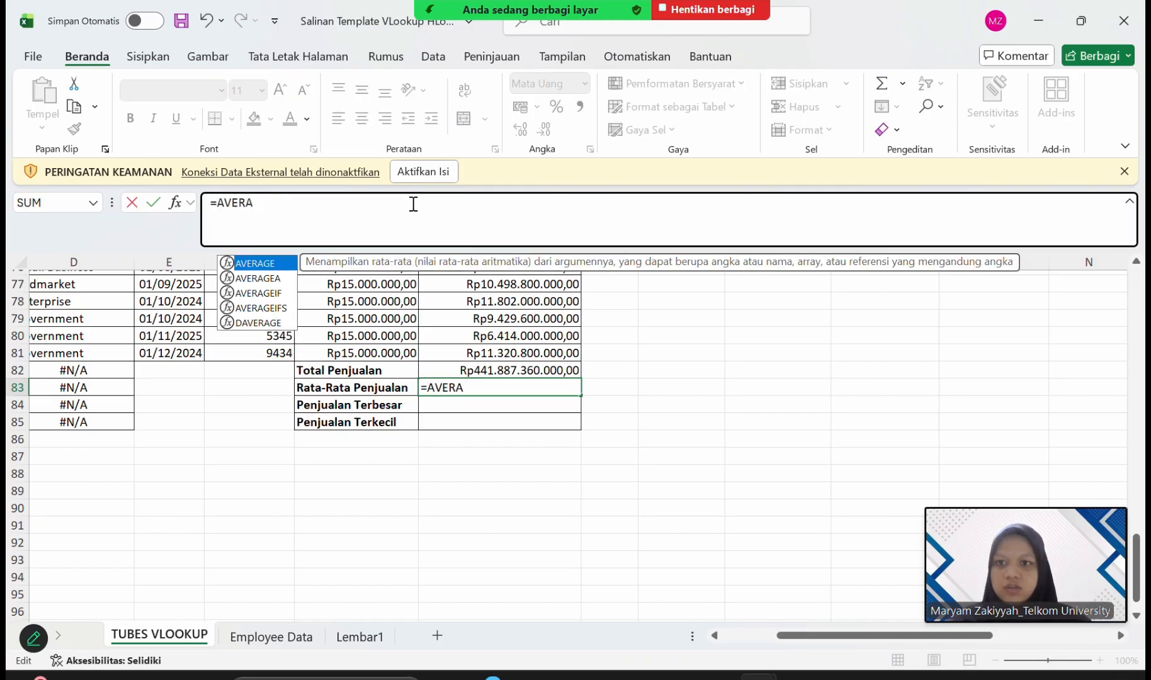
pyautogui.doubleClick(277, 265)
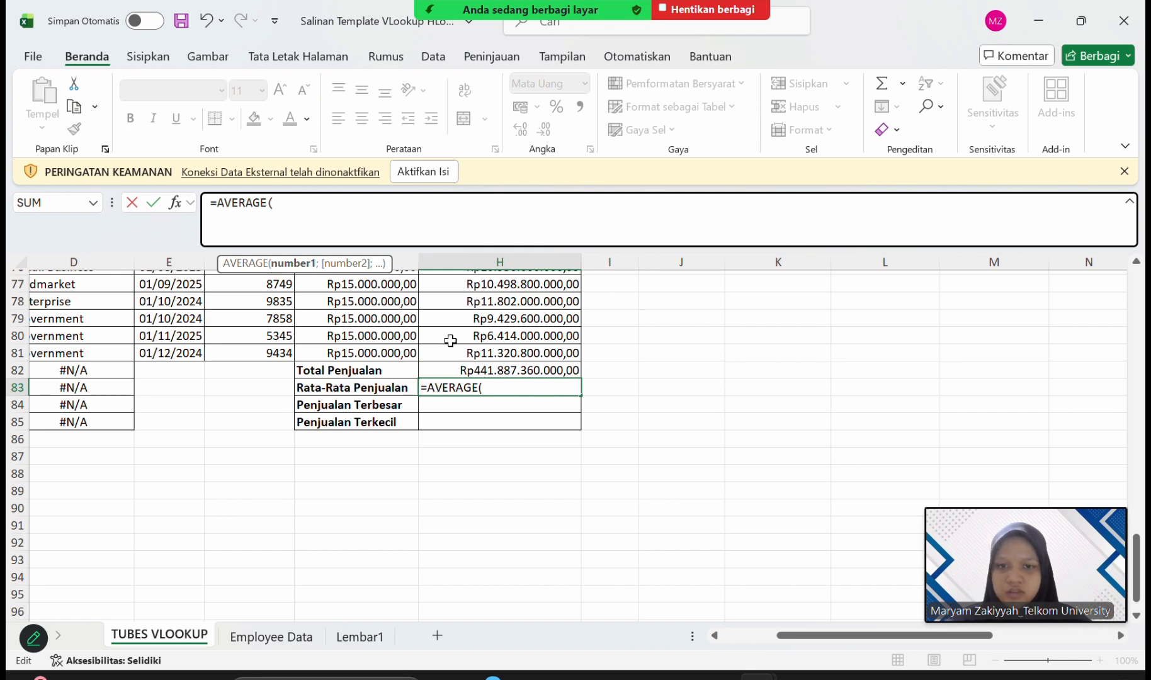
pyautogui.scroll(2, 515, 342)
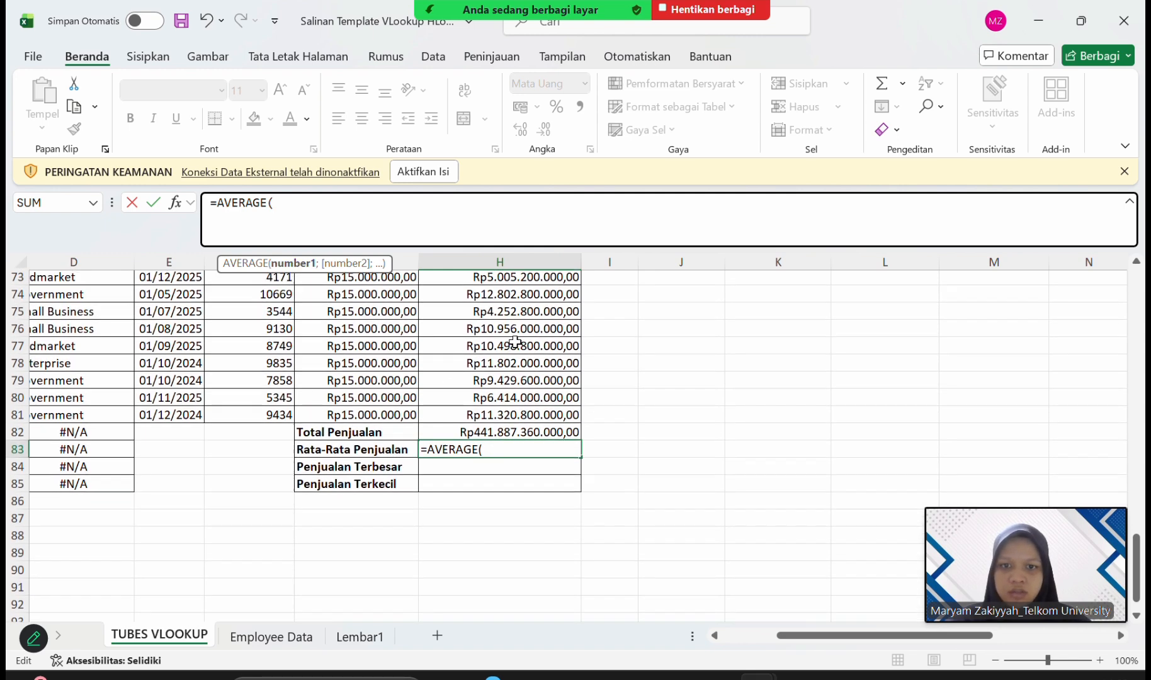
pyautogui.scroll(-1, 515, 342)
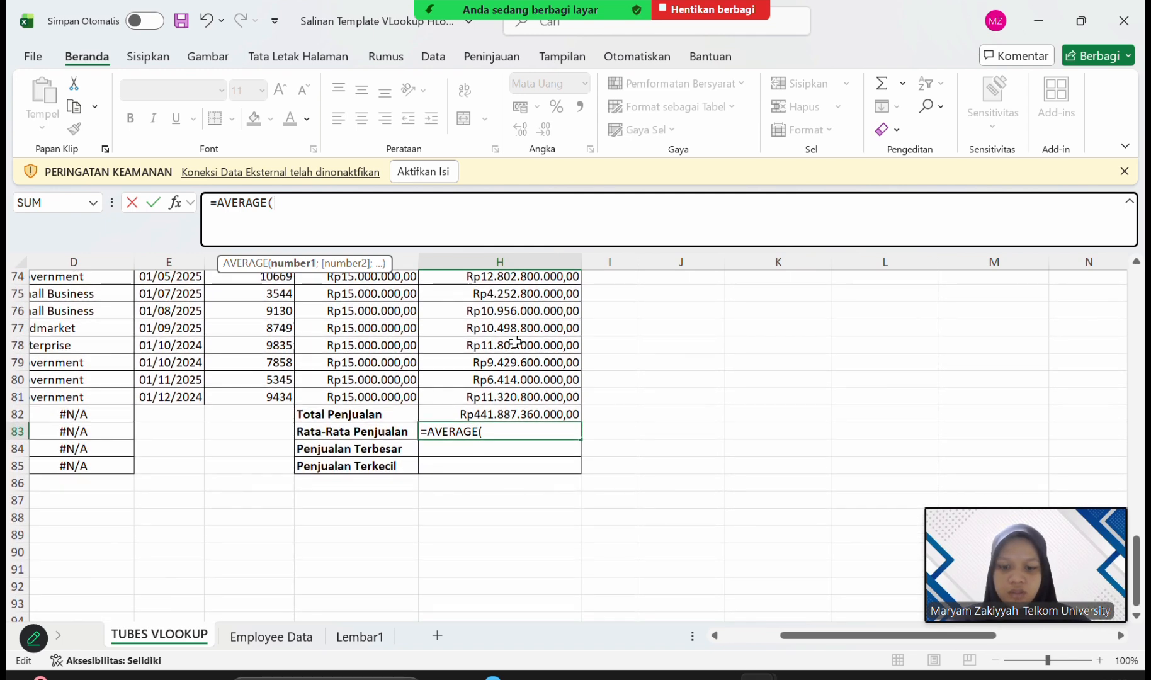
pyautogui.write('H2')
pyautogui.press('BackSpace')
pyautogui.press('BackSpace')
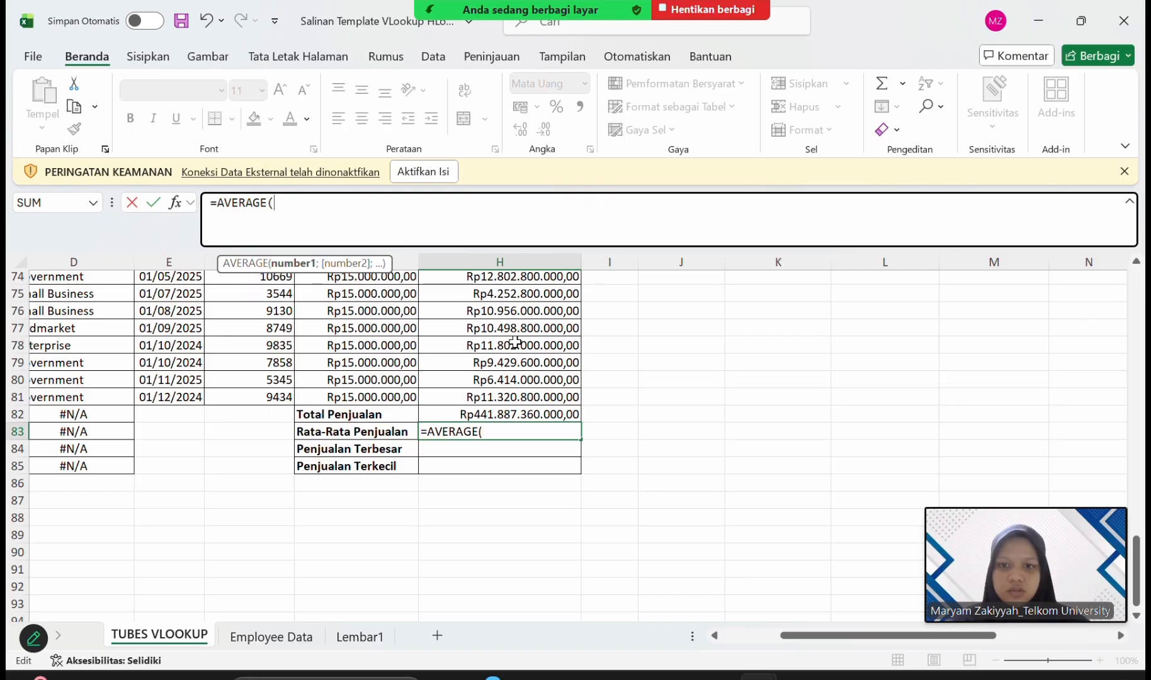
pyautogui.scroll(20, 546, 387)
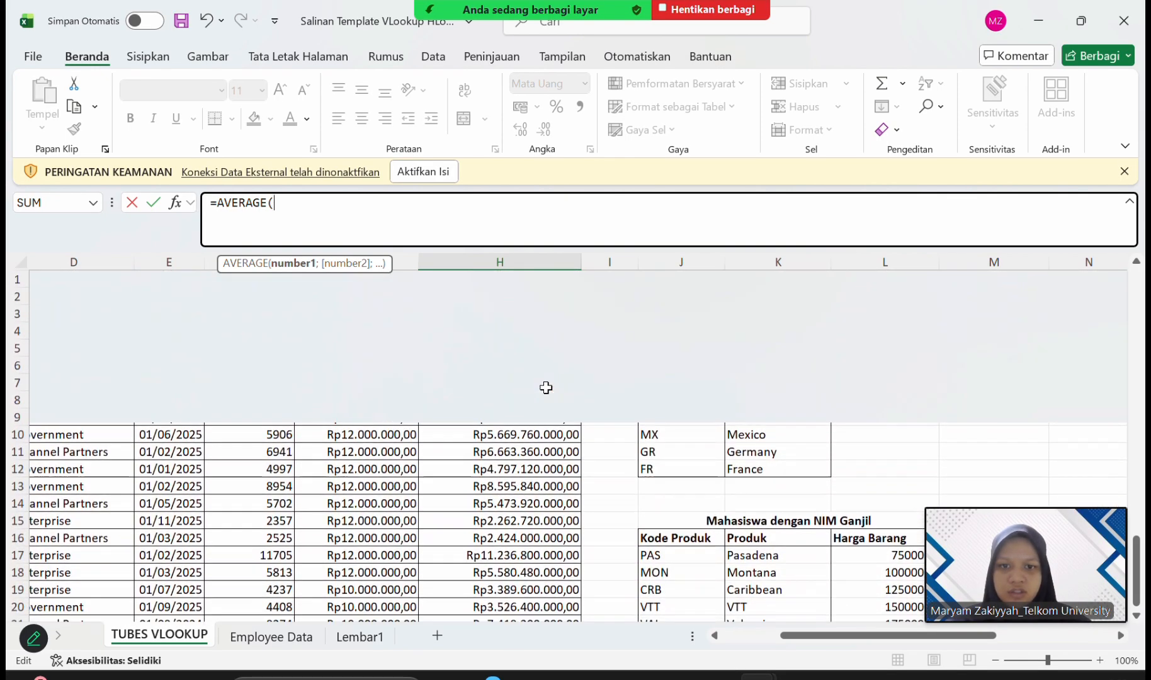
pyautogui.click(537, 301)
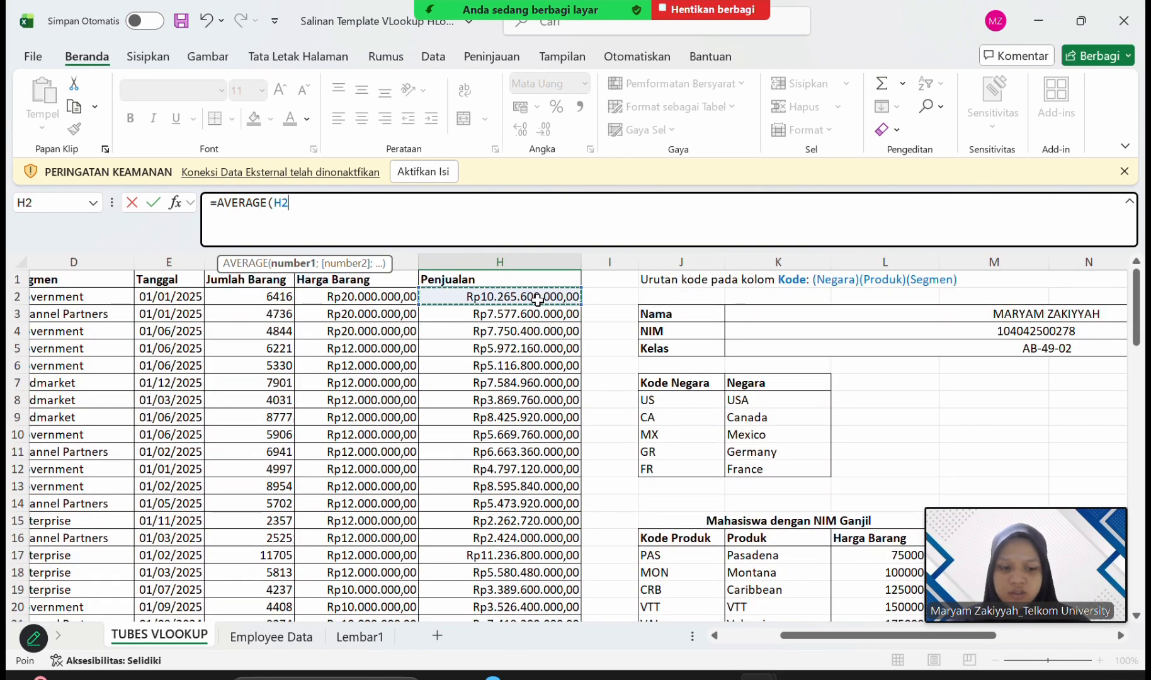
pyautogui.press('F8')
pyautogui.scroll(-14, 537, 301)
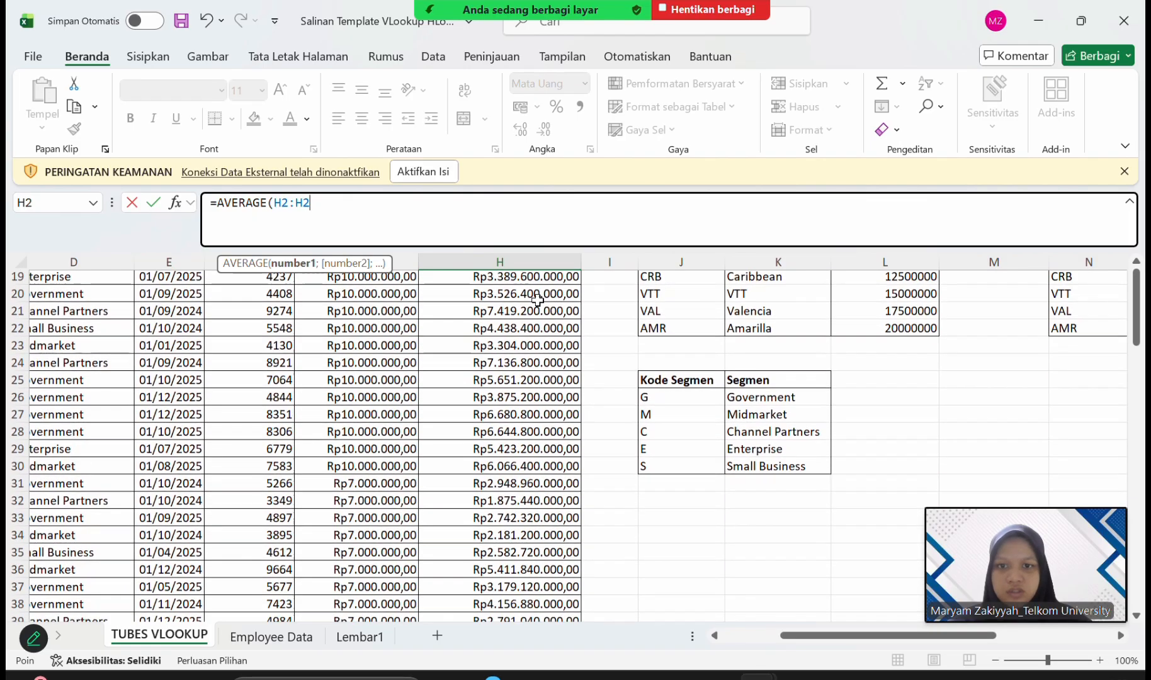
pyautogui.scroll(-11, 537, 300)
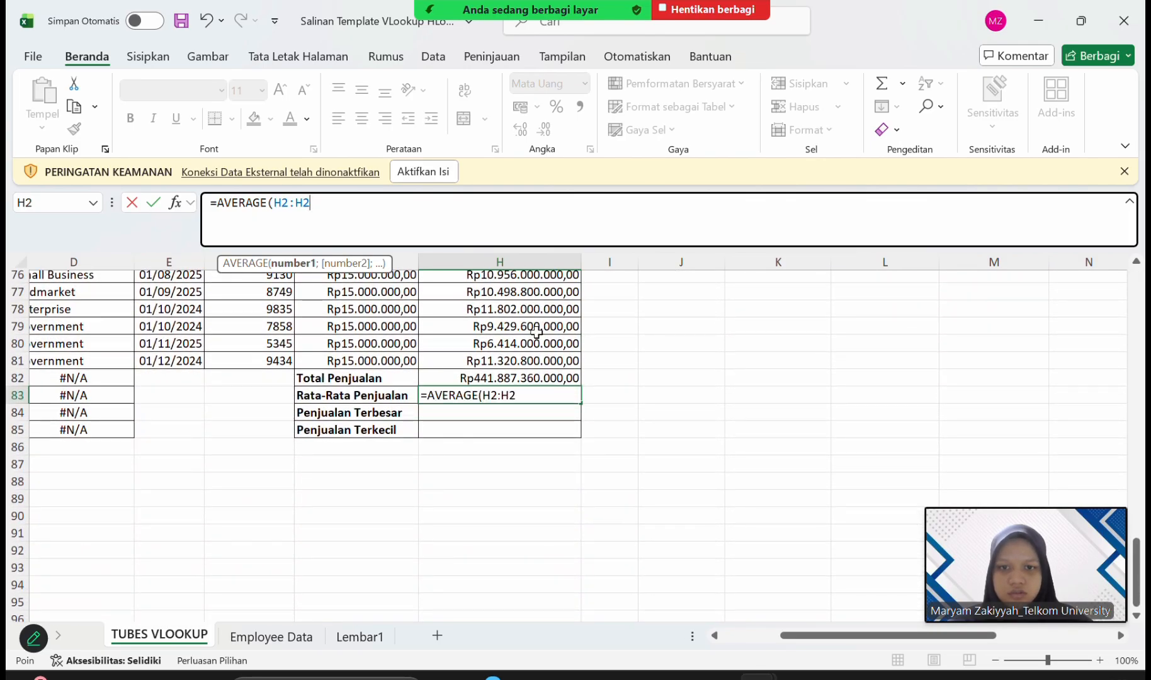
pyautogui.click(520, 361)
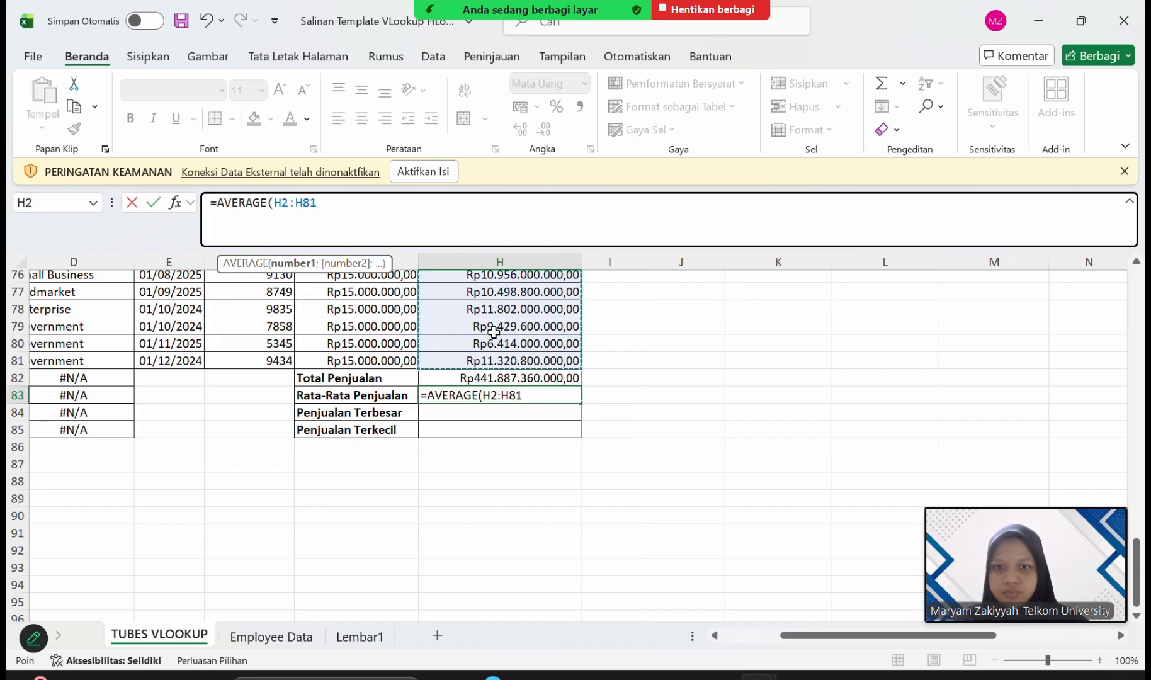
pyautogui.press('Return')
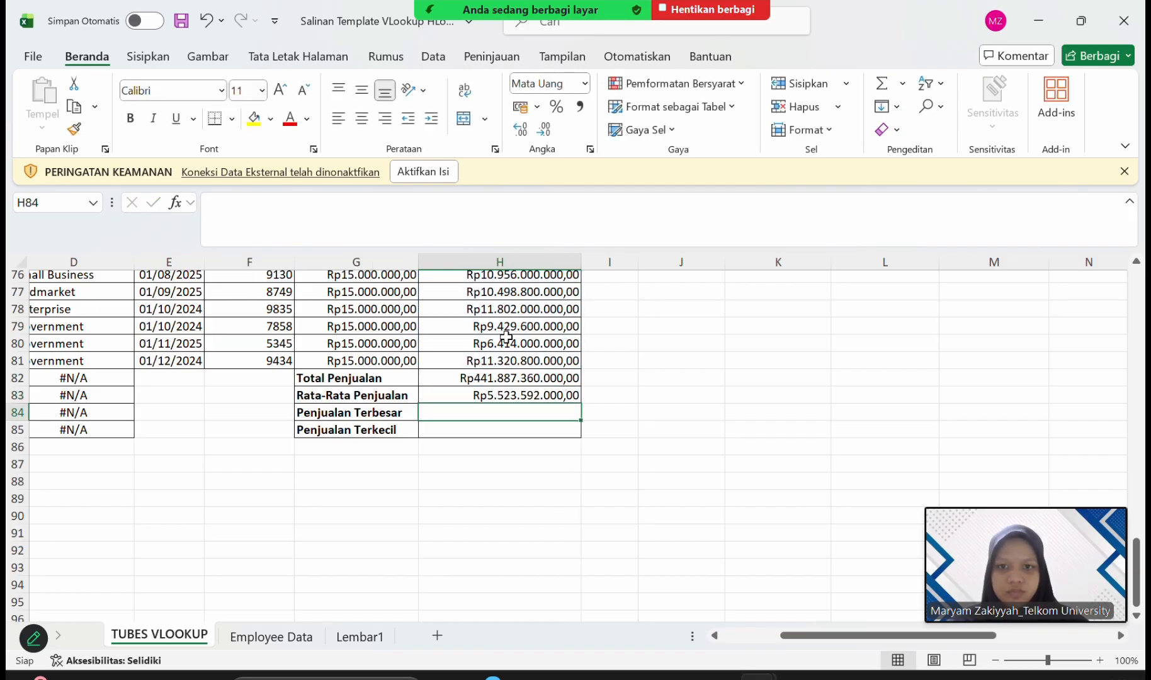
pyautogui.click(536, 396)
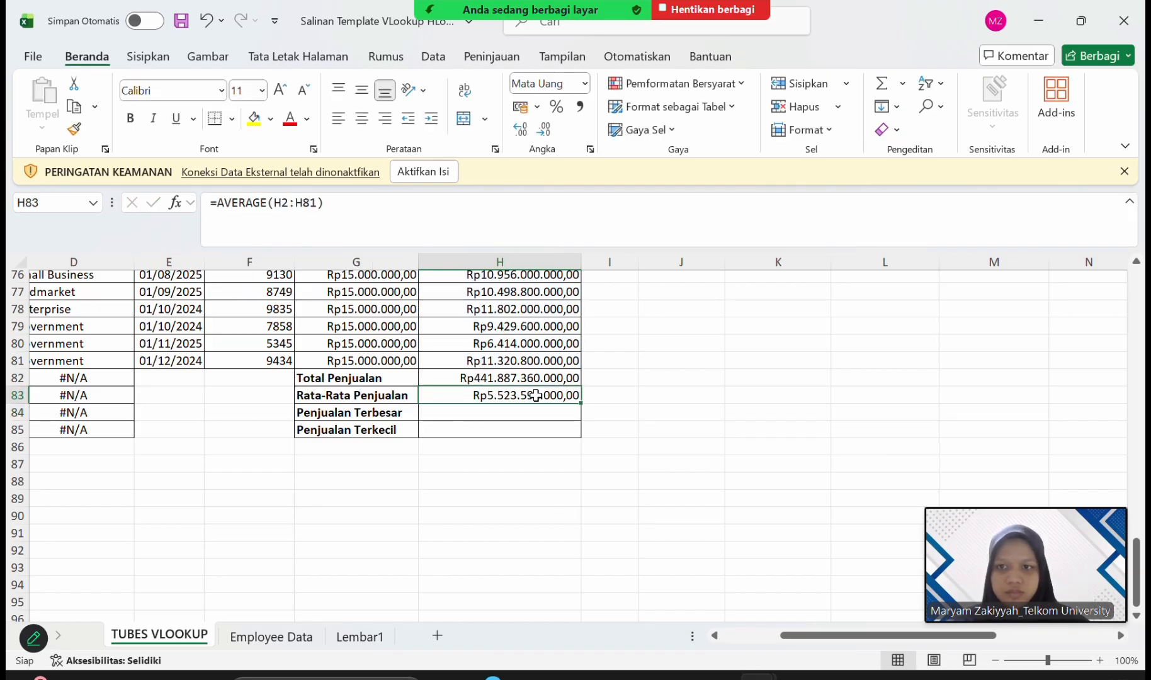
# Enter a MAX formula over H2:H81 in H84 for Penjualan Terbesar.
pyautogui.click(475, 413)
pyautogui.click(482, 24)
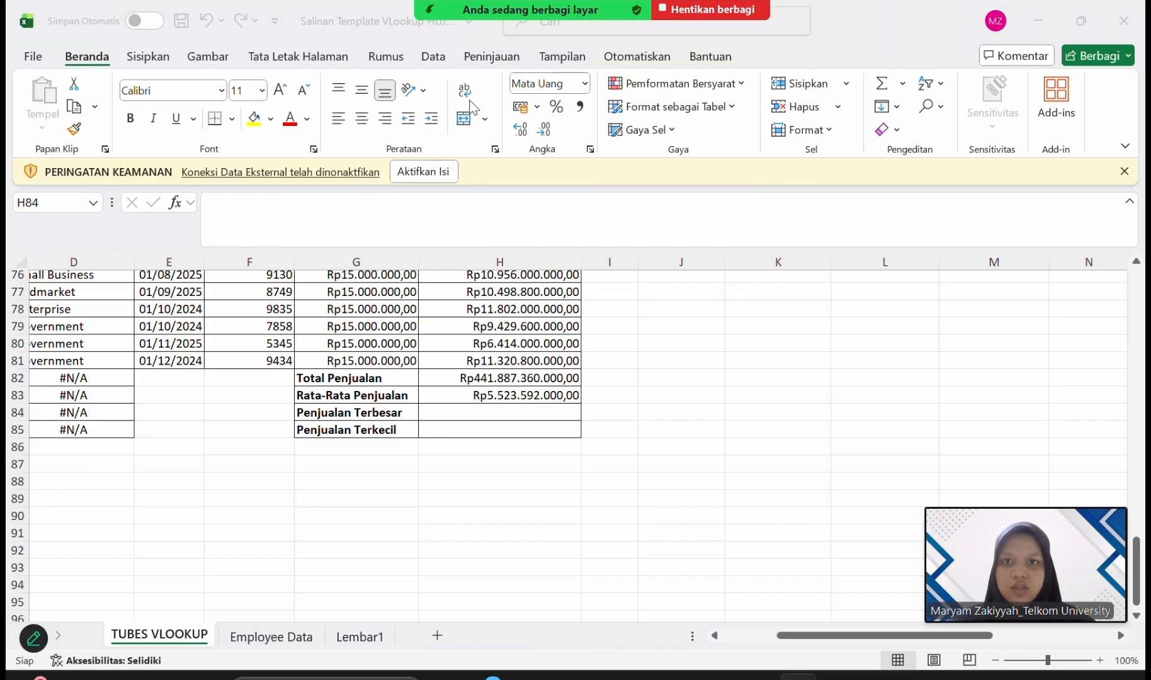
pyautogui.click(451, 412)
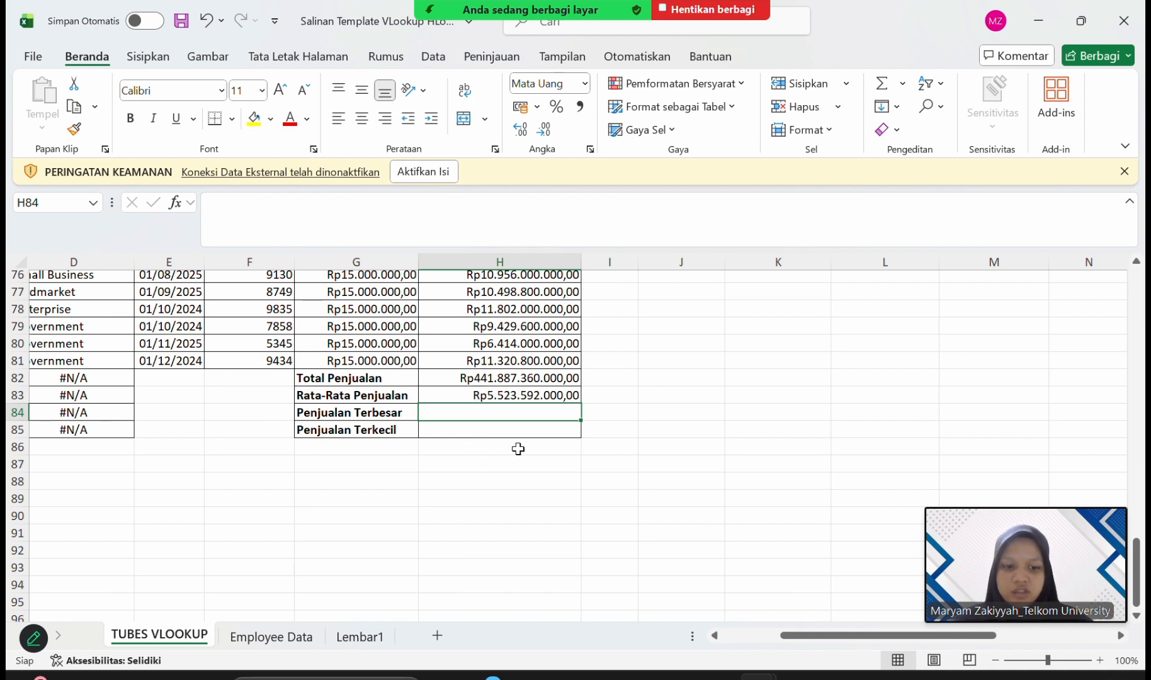
pyautogui.write('=MA')
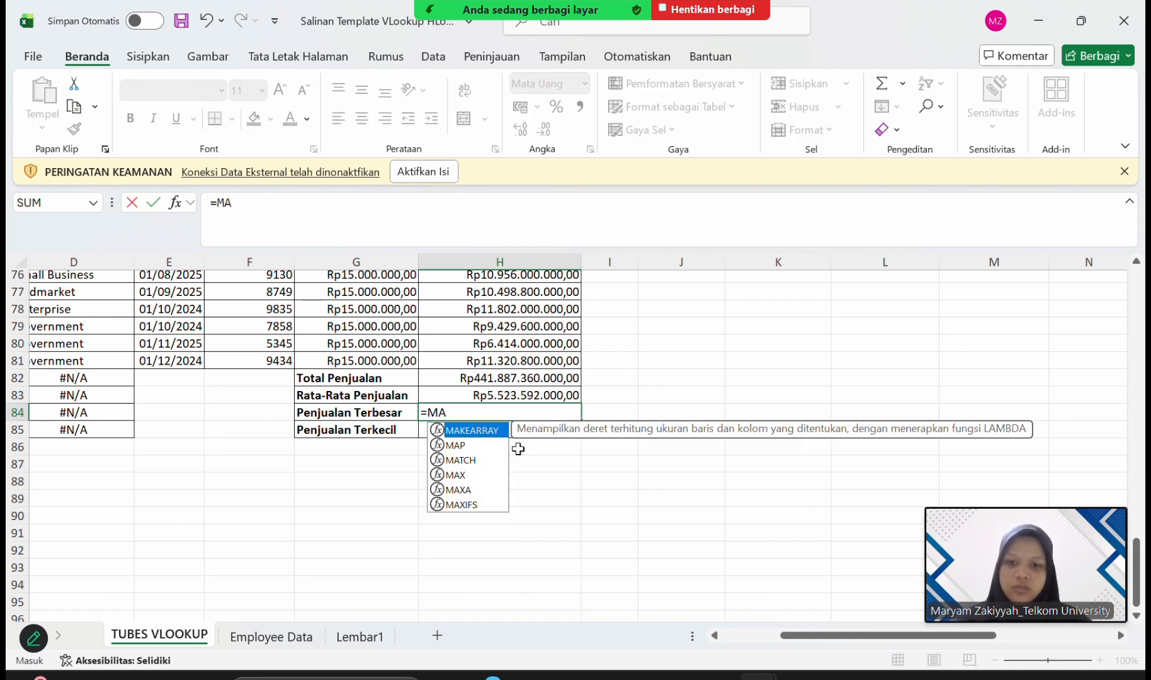
pyautogui.doubleClick(466, 476)
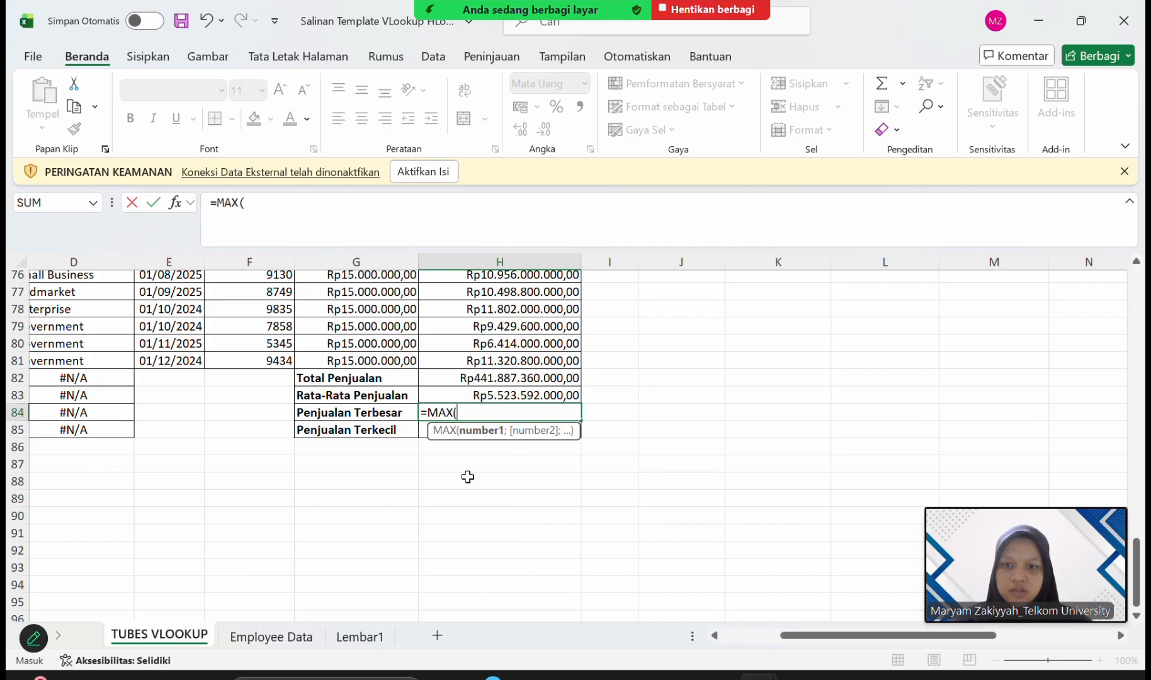
pyautogui.write('H2')
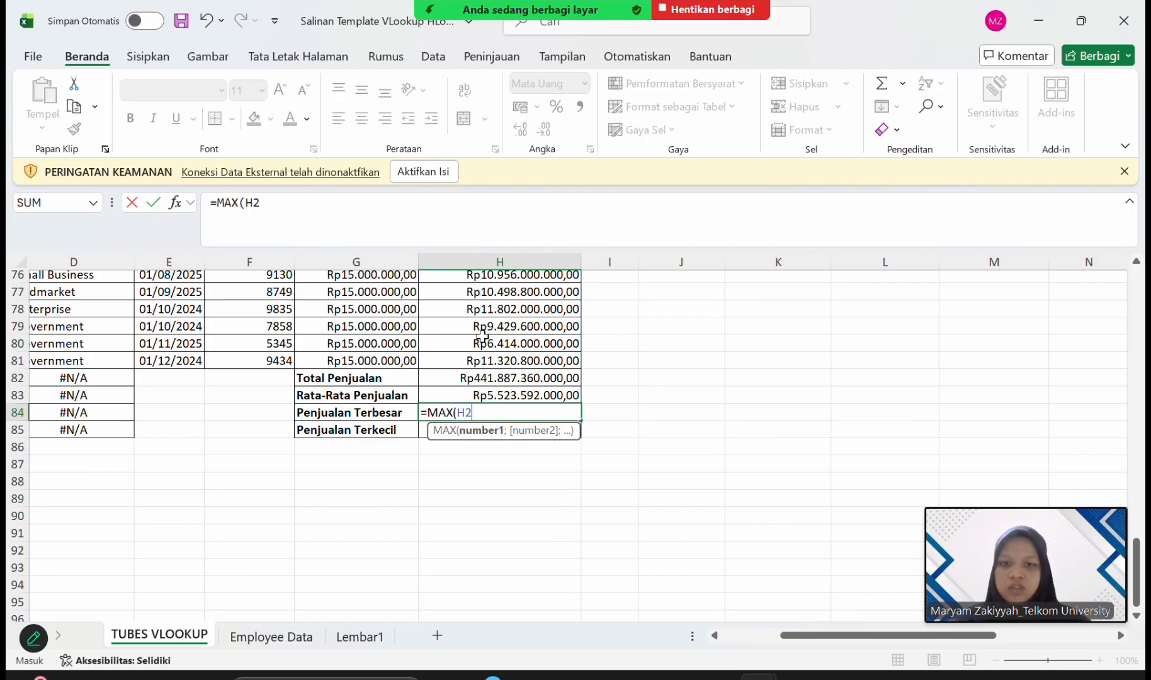
pyautogui.write(':H')
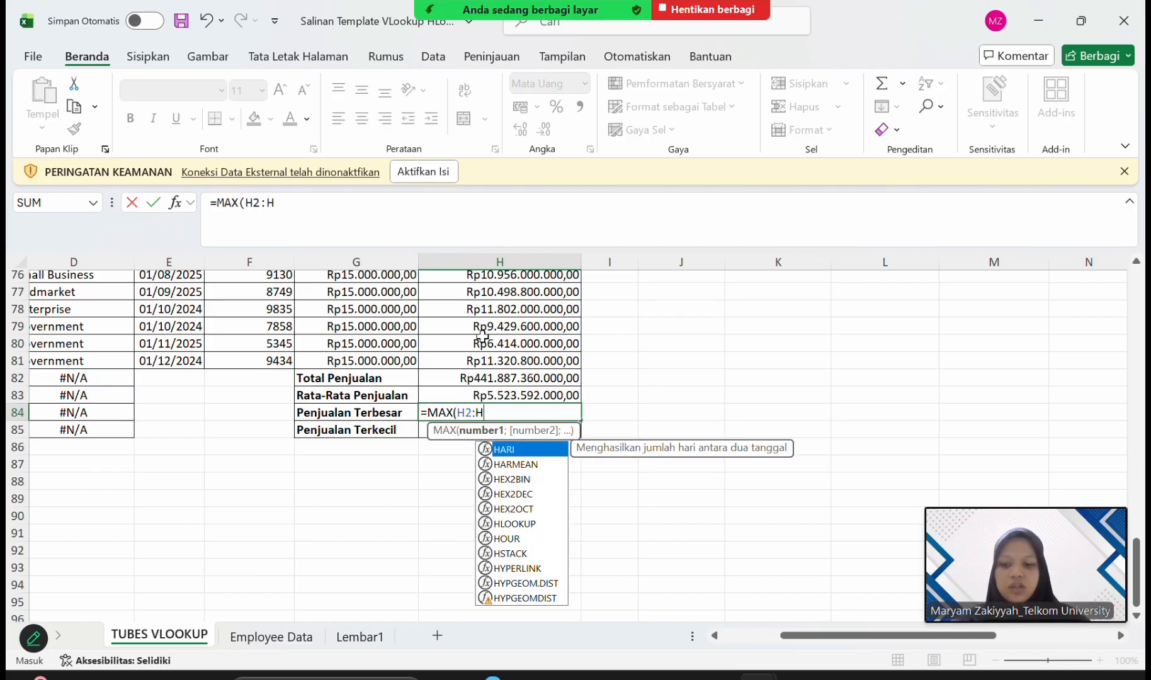
pyautogui.write('81')
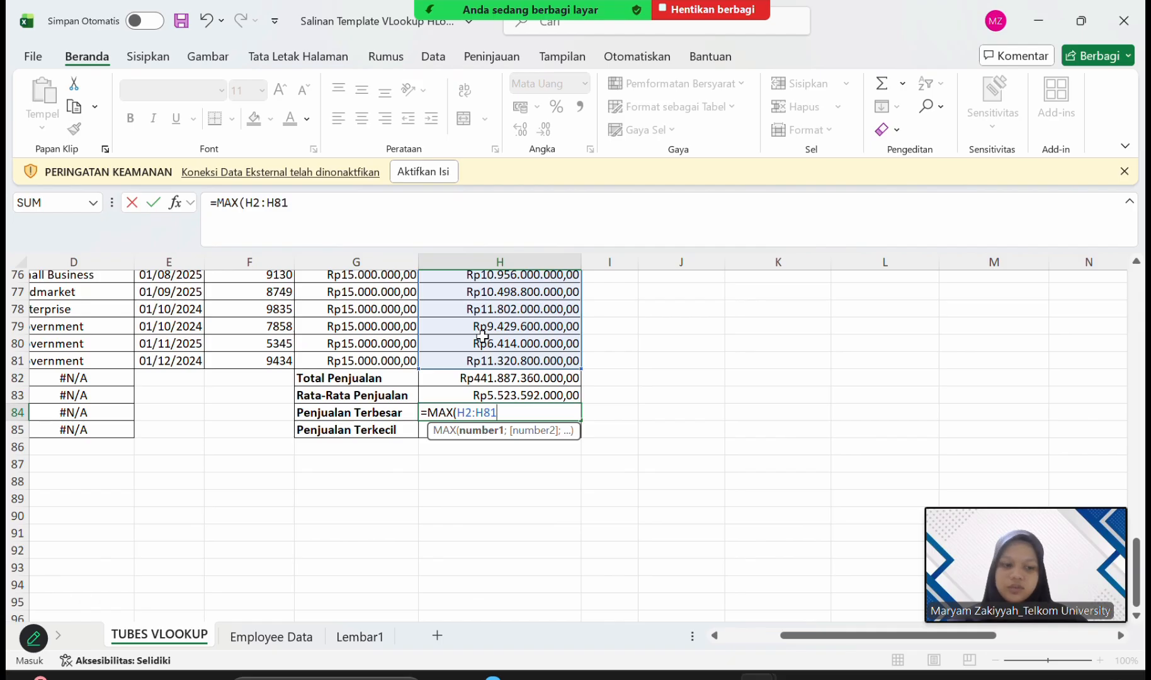
pyautogui.press('Return')
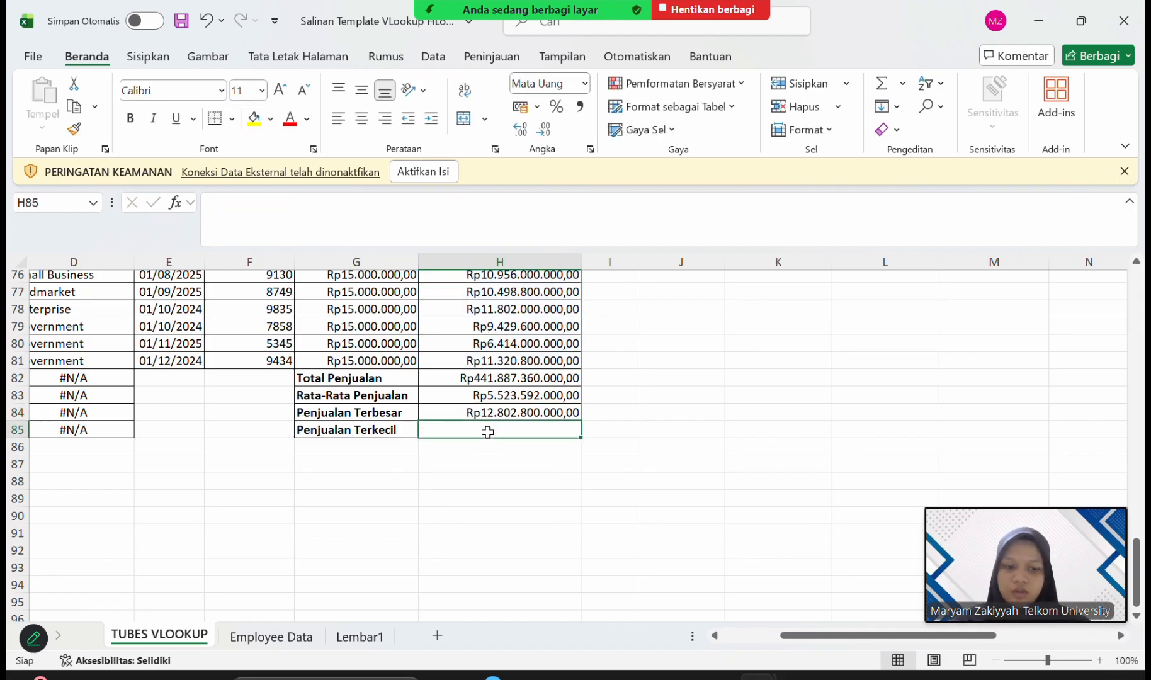
# Enter =MIN(H2:H81) in H85 to find the smallest Penjualan value for Penjualan Terkecil.
pyautogui.write('=')
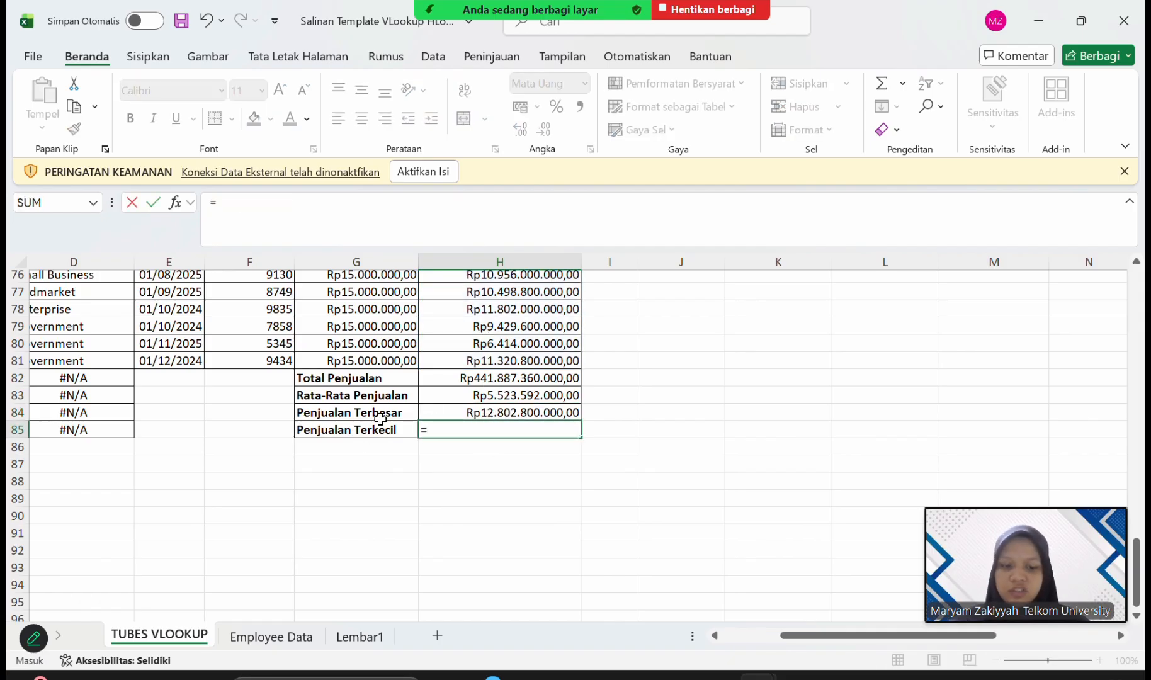
pyautogui.write('MIN')
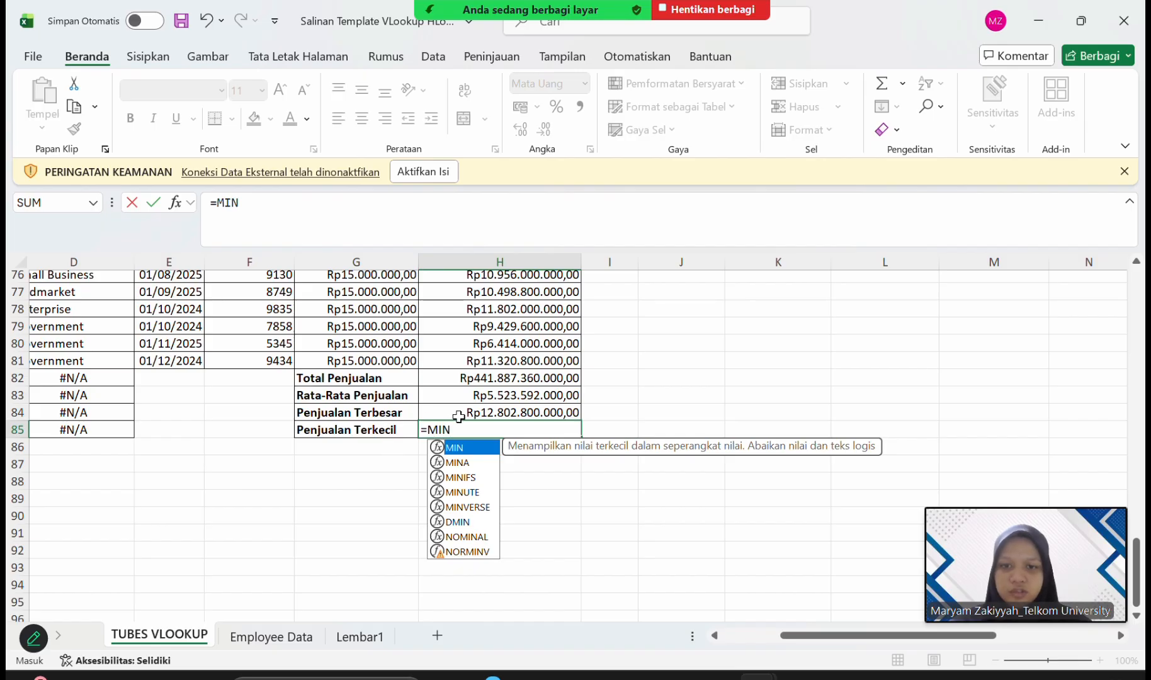
pyautogui.doubleClick(466, 448)
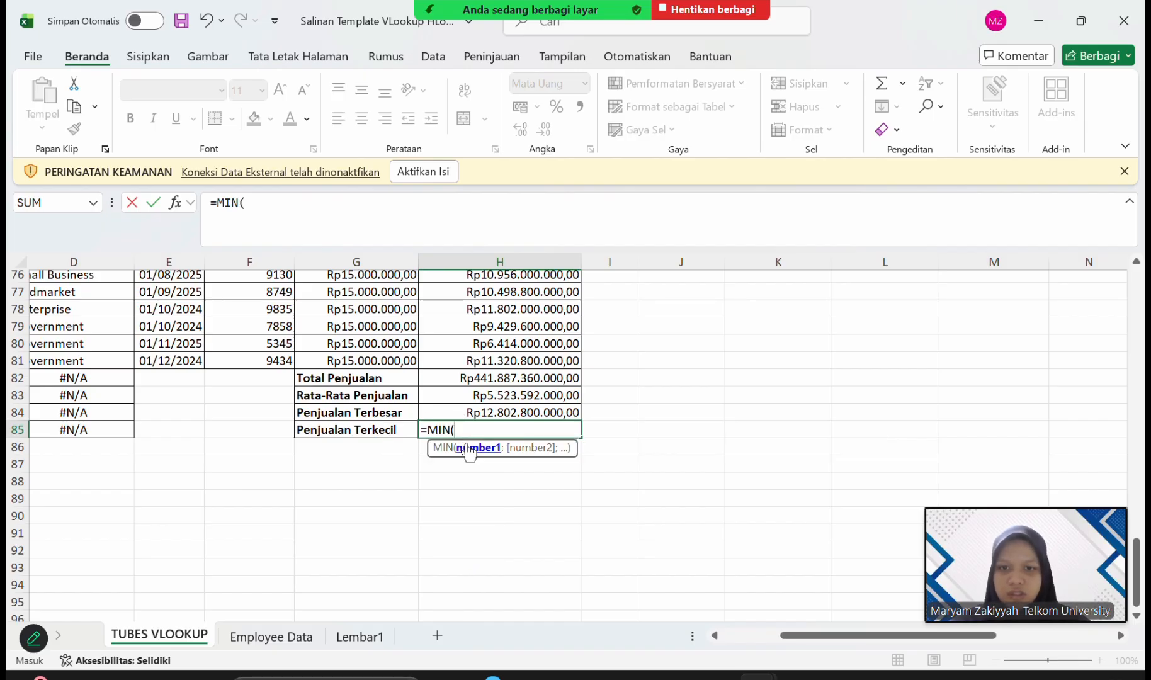
pyautogui.write('H2')
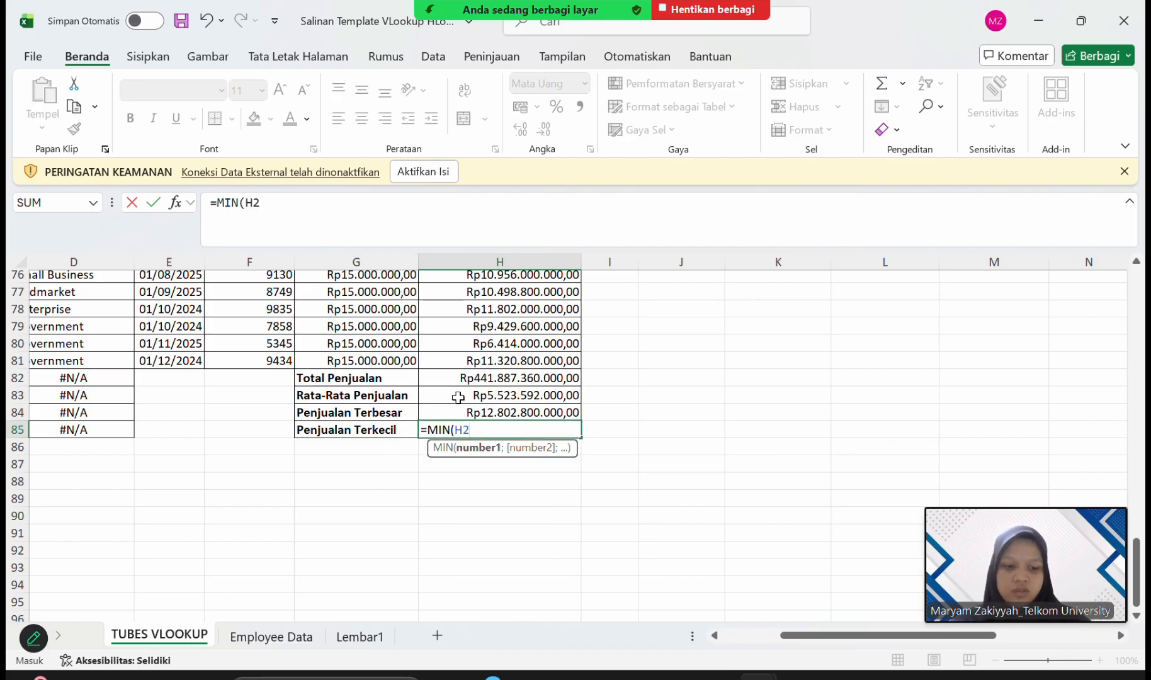
pyautogui.write(':H')
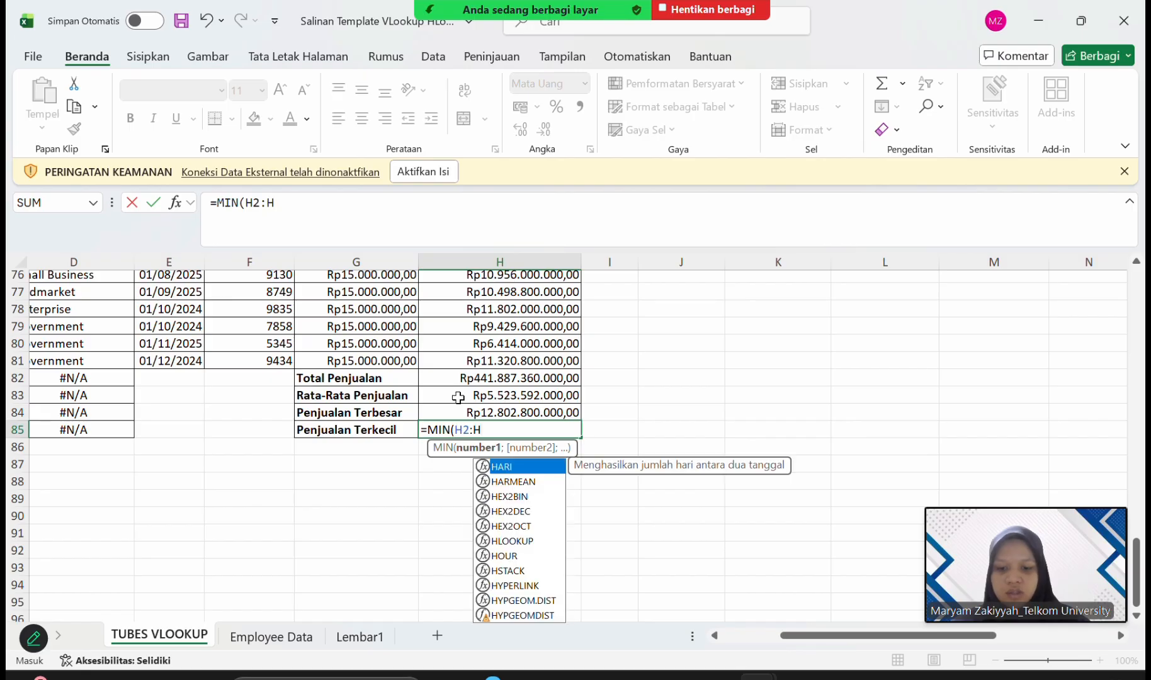
pyautogui.write('81)')
pyautogui.press('Return')
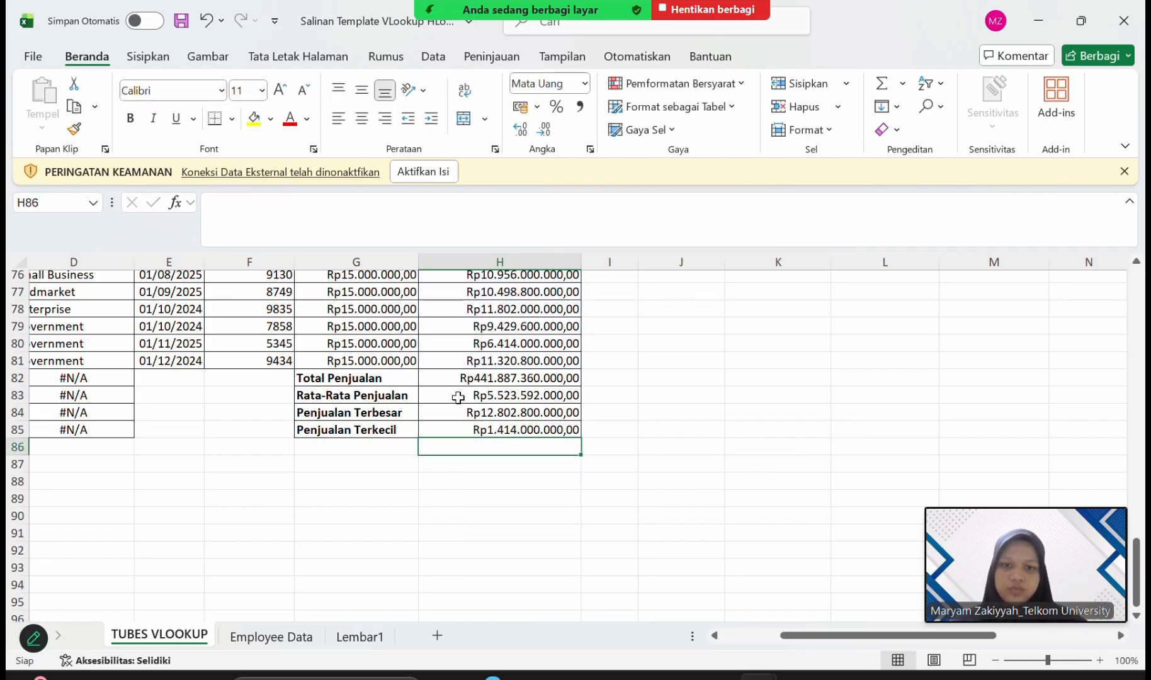
pyautogui.click(555, 465)
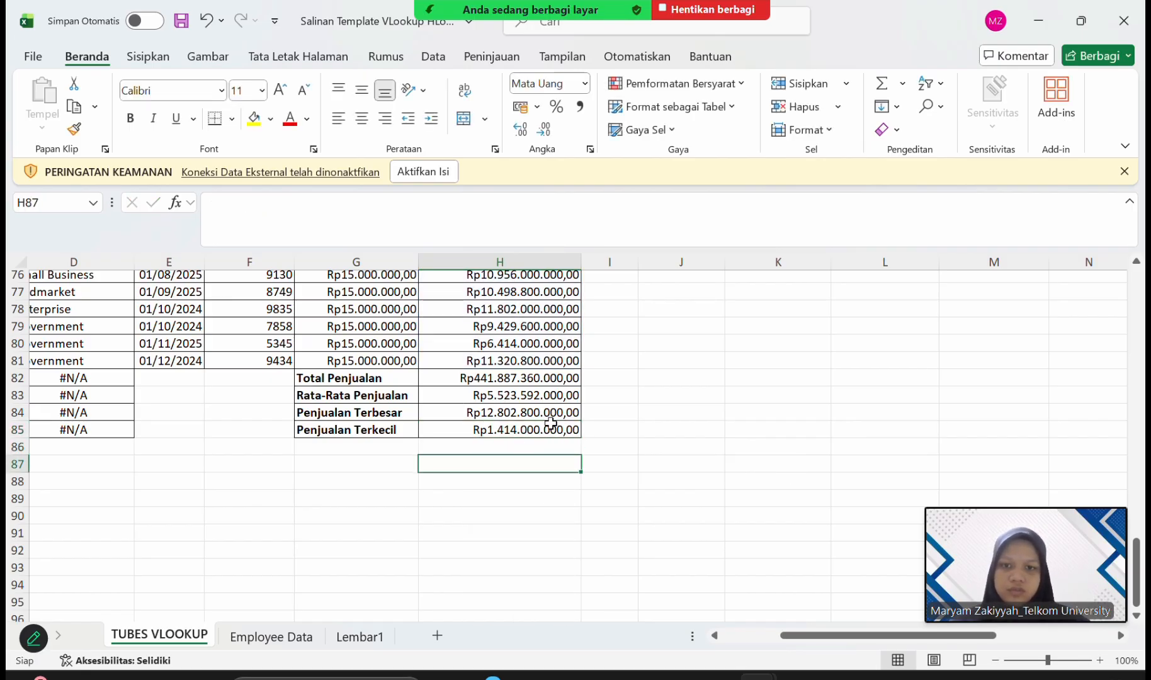
pyautogui.click(471, 21)
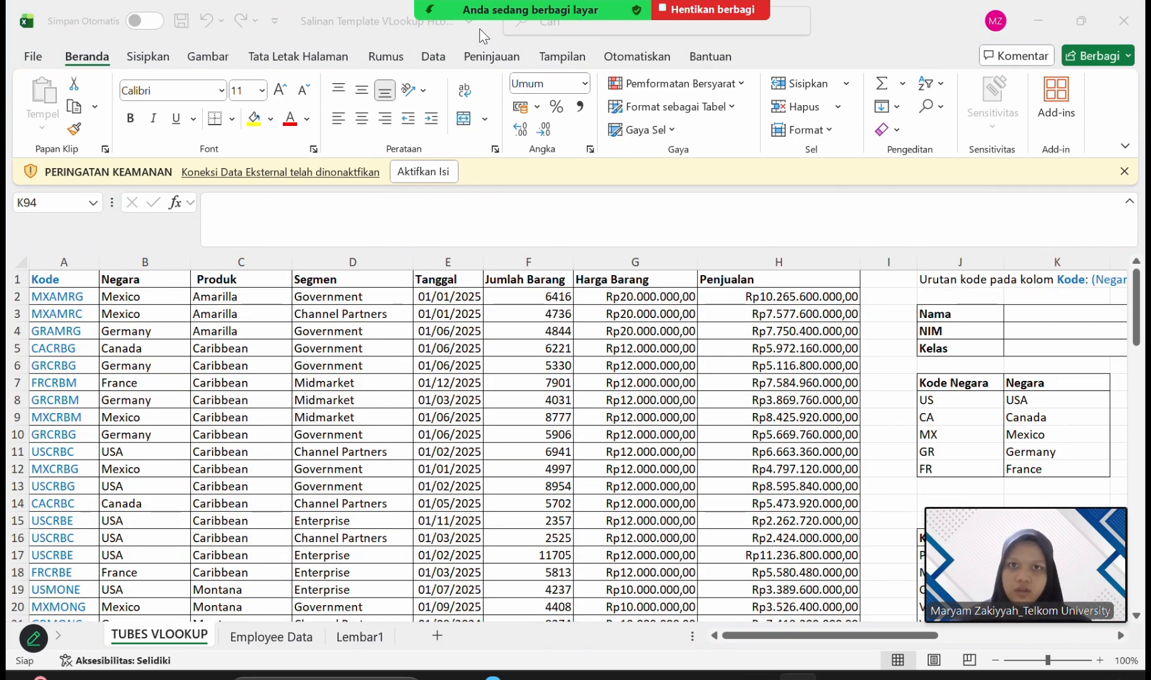
# Clear the #N/A lookup formulas from the Negara, Produk and Segmen columns in rows 82 to 85.
pyautogui.scroll(-20, 292, 491)
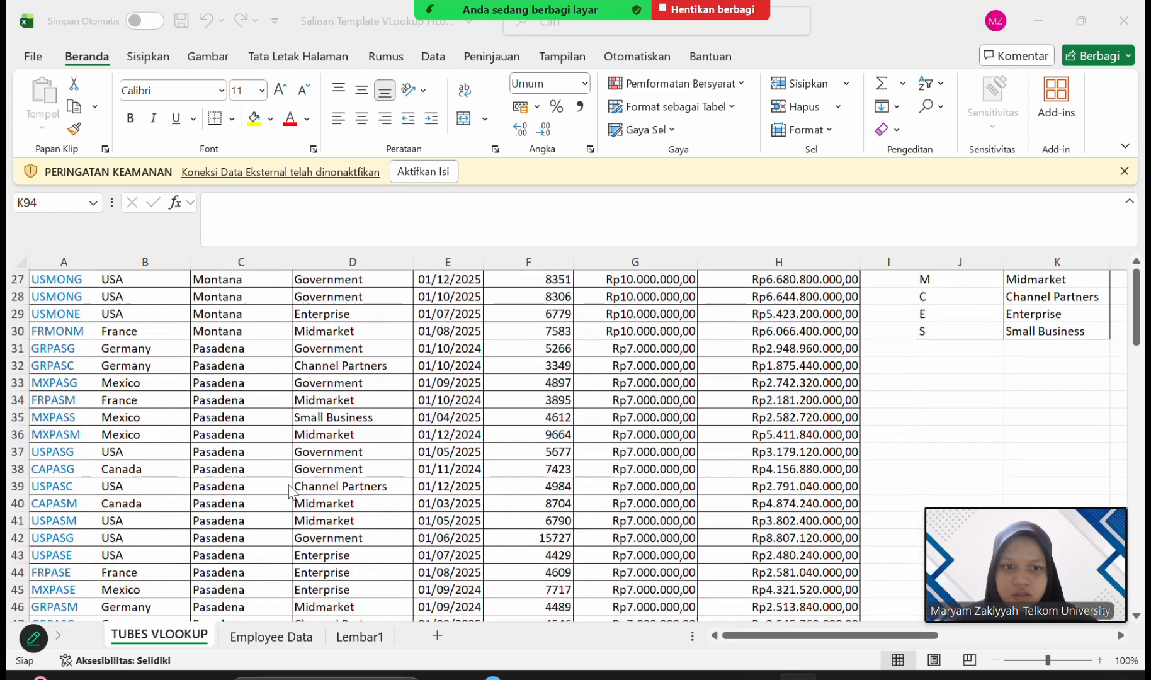
pyautogui.scroll(-6, 289, 491)
pyautogui.scroll(2, 284, 542)
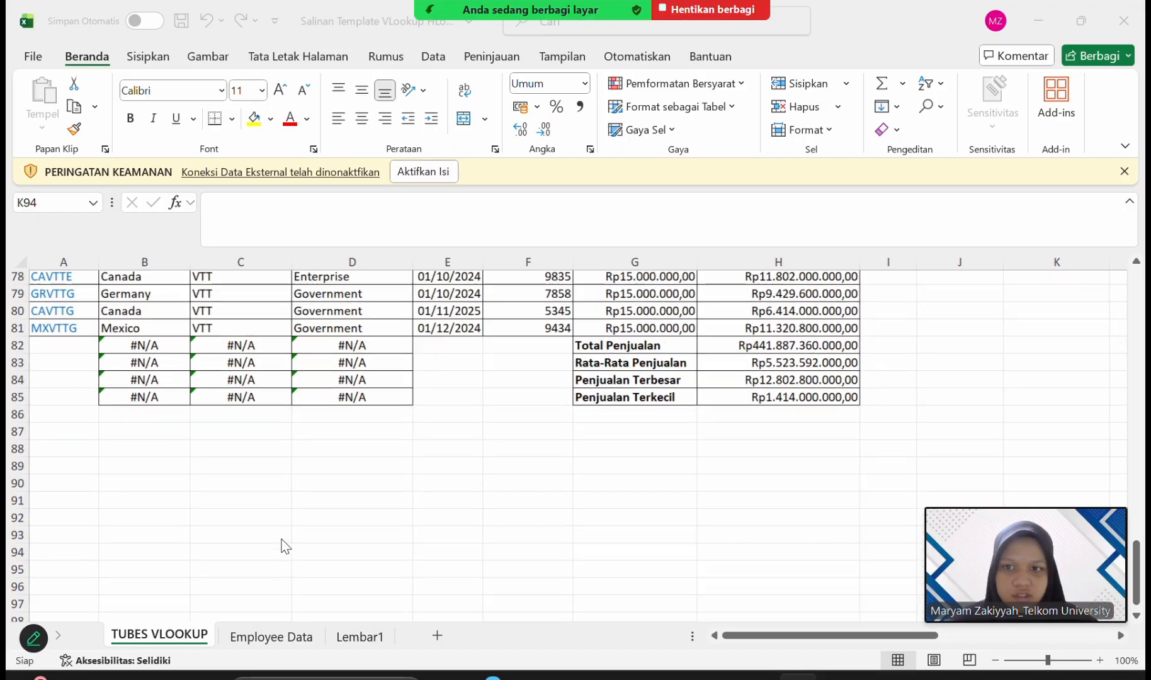
pyautogui.moveTo(175, 363); pyautogui.dragTo(365, 425)
pyautogui.press('Delete')
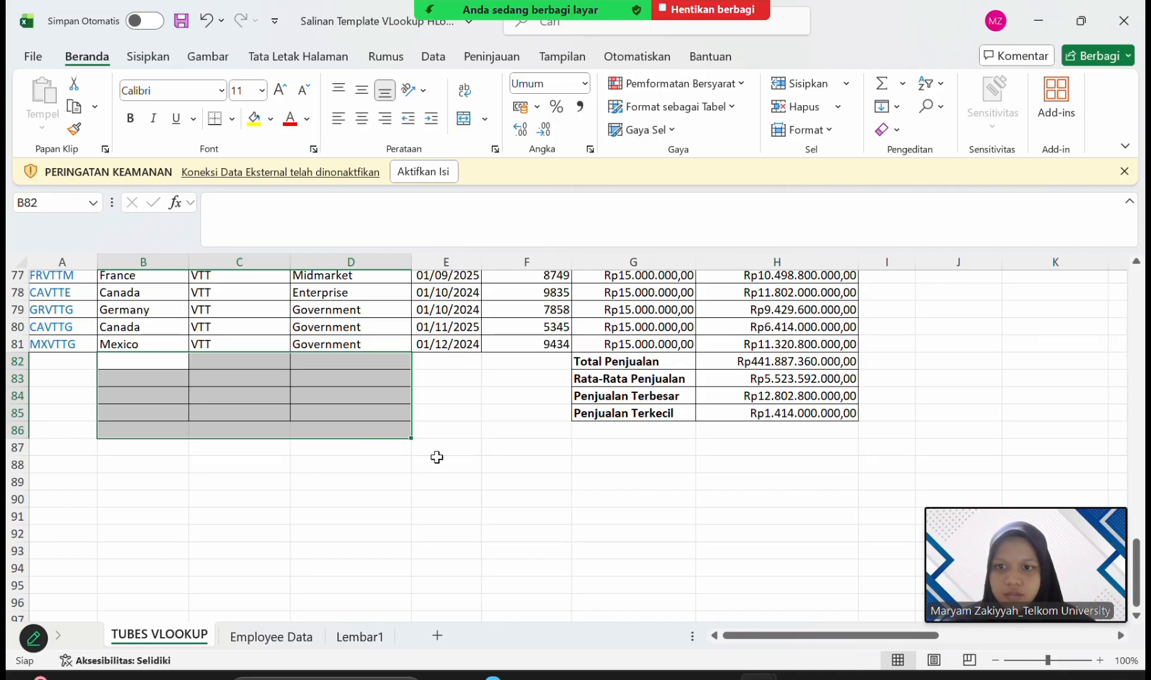
pyautogui.click(447, 400)
# Look over the completed TUBES VLOOKUP sales table and the reference tables beside it.
pyautogui.scroll(5, 451, 406)
pyautogui.scroll(20, 451, 406)
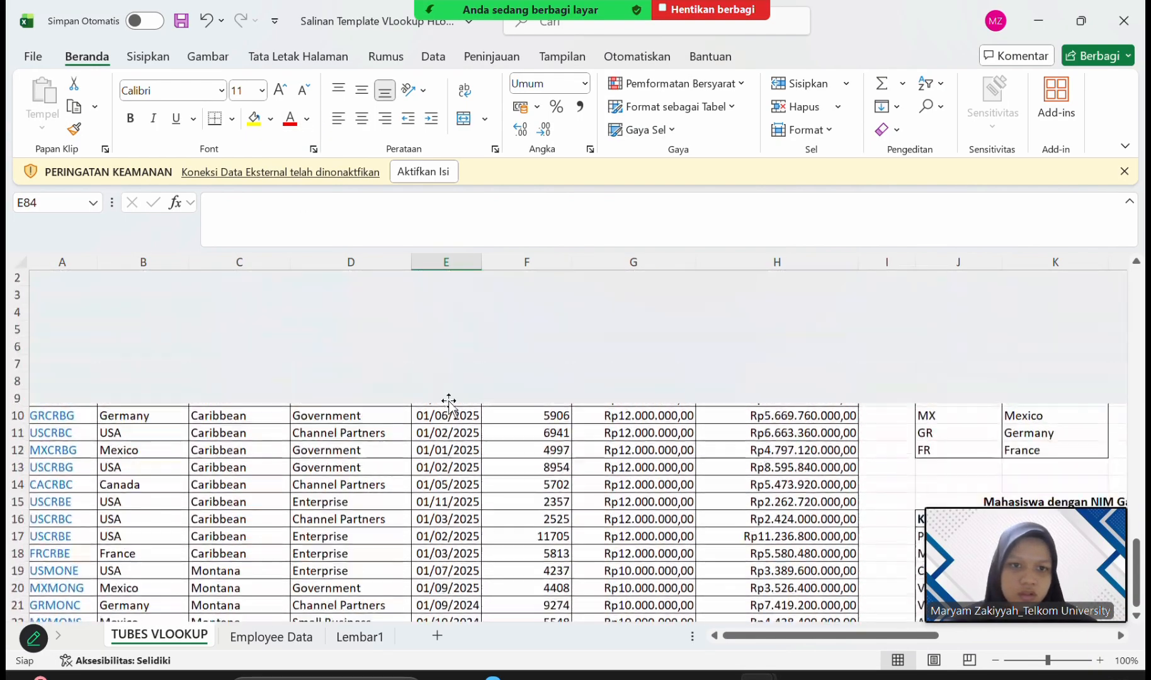
pyautogui.hscroll(3, 449, 406)
pyautogui.hscroll(1, 449, 406)
pyautogui.scroll(-6, 449, 406)
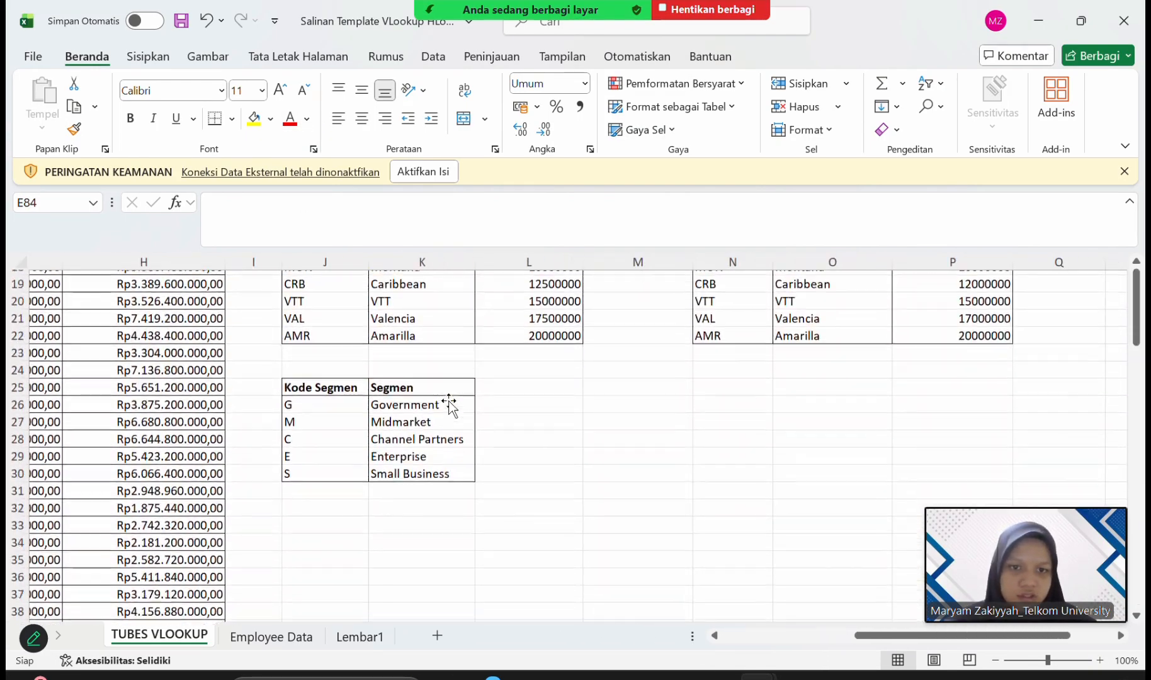
pyautogui.scroll(6, 449, 406)
pyautogui.hscroll(-4, 449, 406)
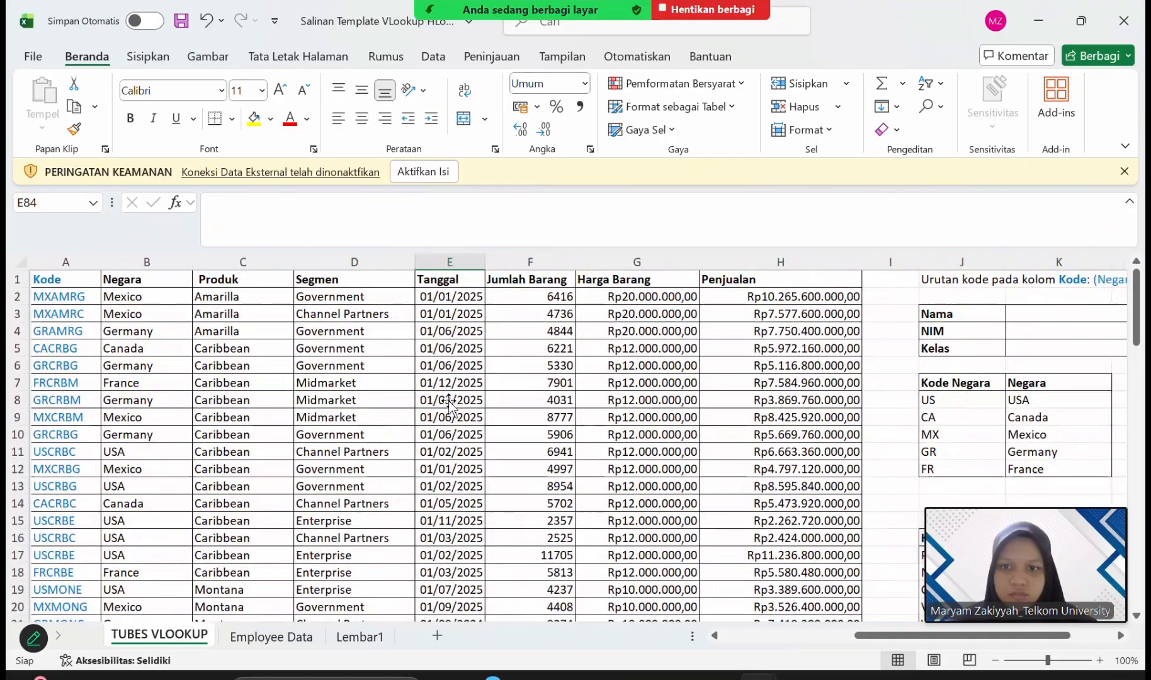
# Permanently delete the existing Employee Data sheet from the workbook.
pyautogui.click(272, 637)
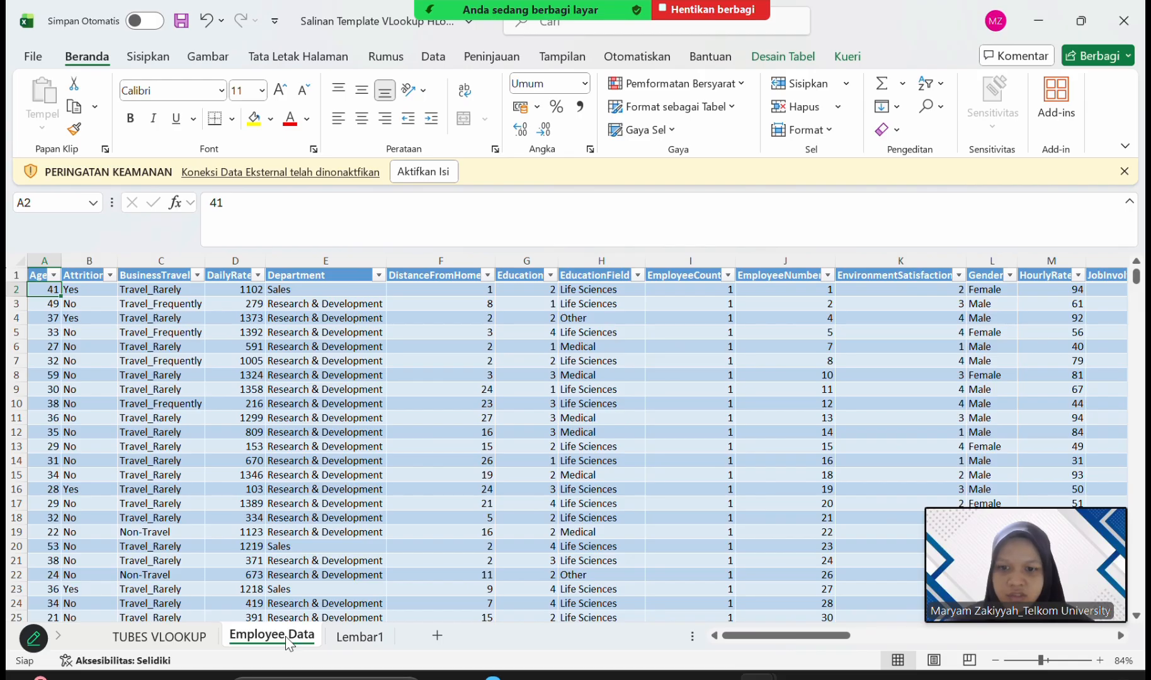
pyautogui.rightClick(286, 636)
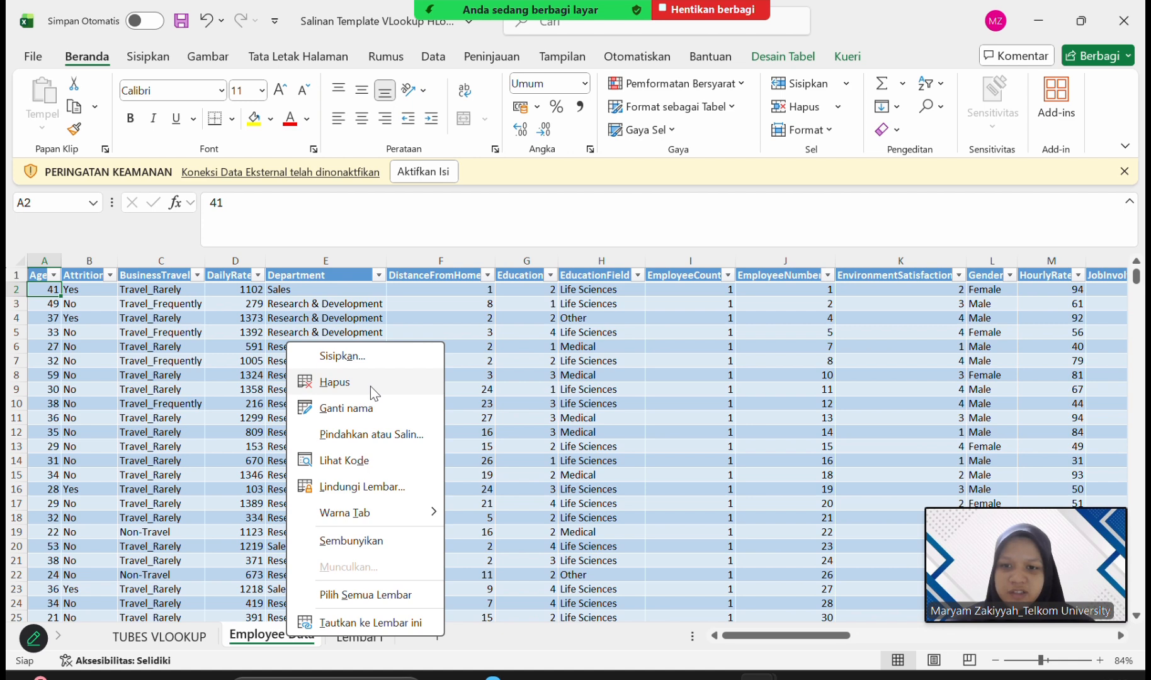
pyautogui.click(370, 386)
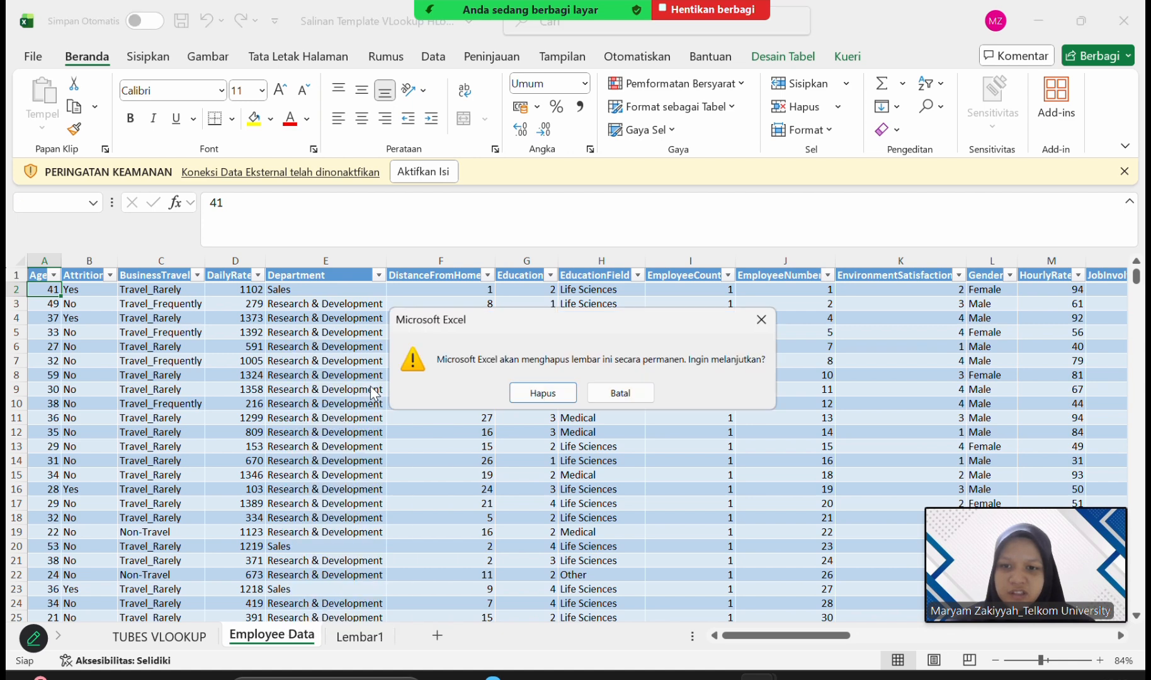
pyautogui.click(539, 395)
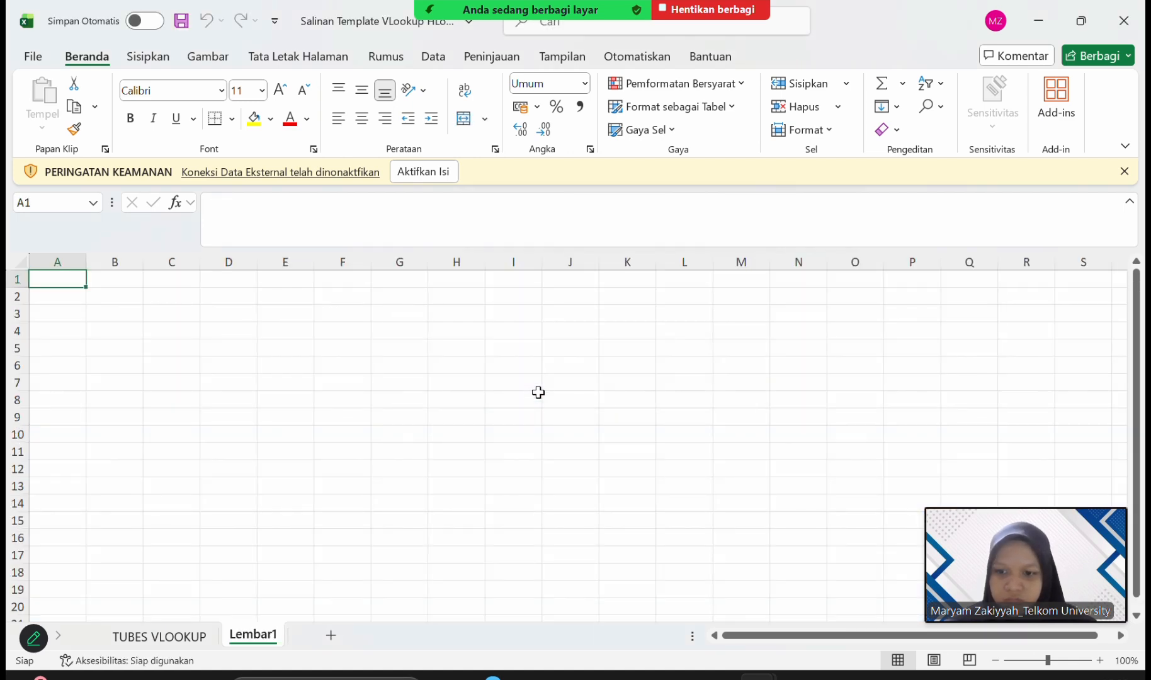
# Try to delete the empty Lembar1 sheet.
pyautogui.rightClick(269, 644)
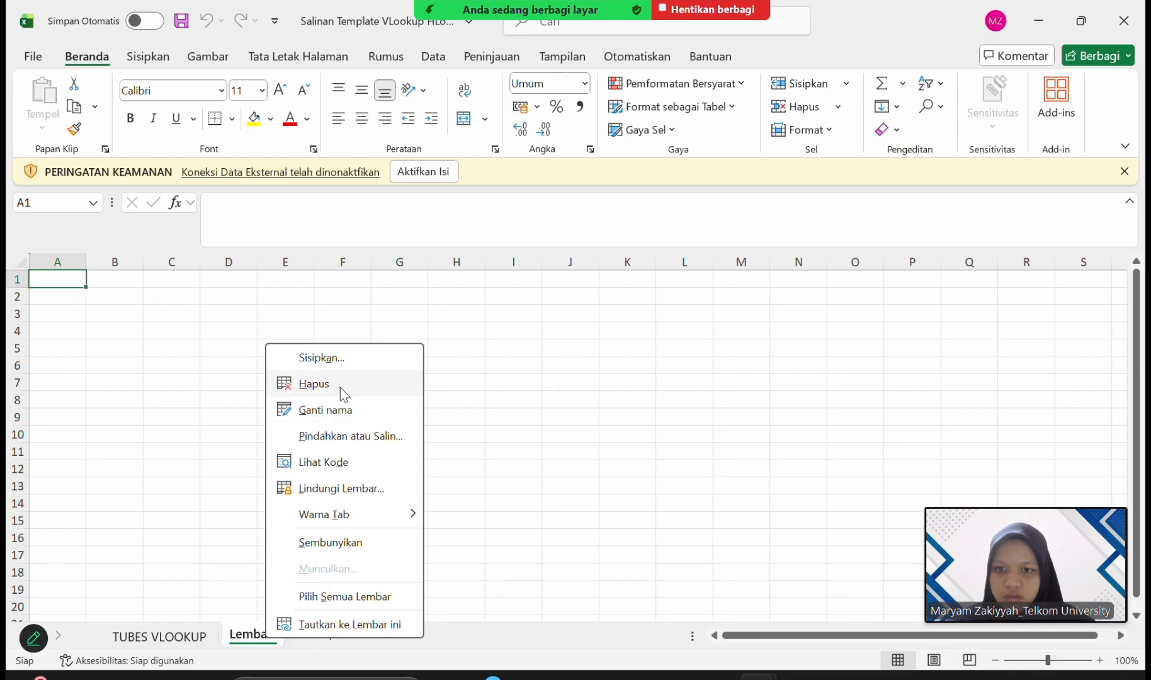
pyautogui.click(340, 388)
pyautogui.click(263, 635)
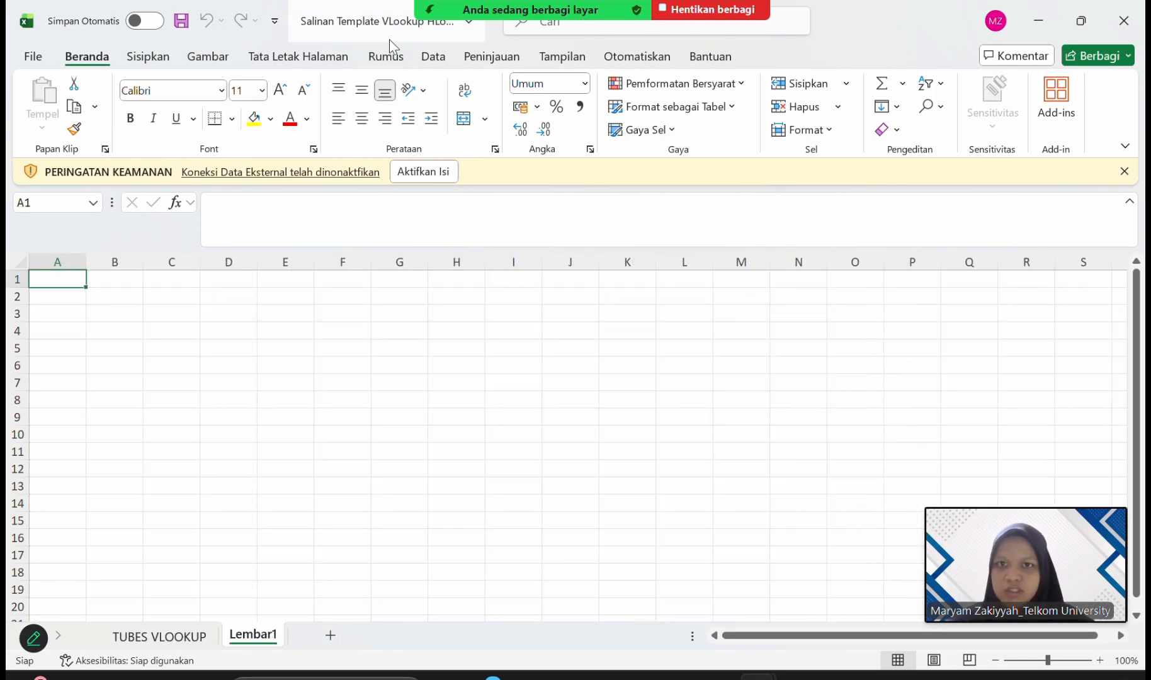
# Start a Text/CSV import, accept the external data source, and choose Employee Data (1) from the Unduhan folder with all file types shown.
pyautogui.click(442, 61)
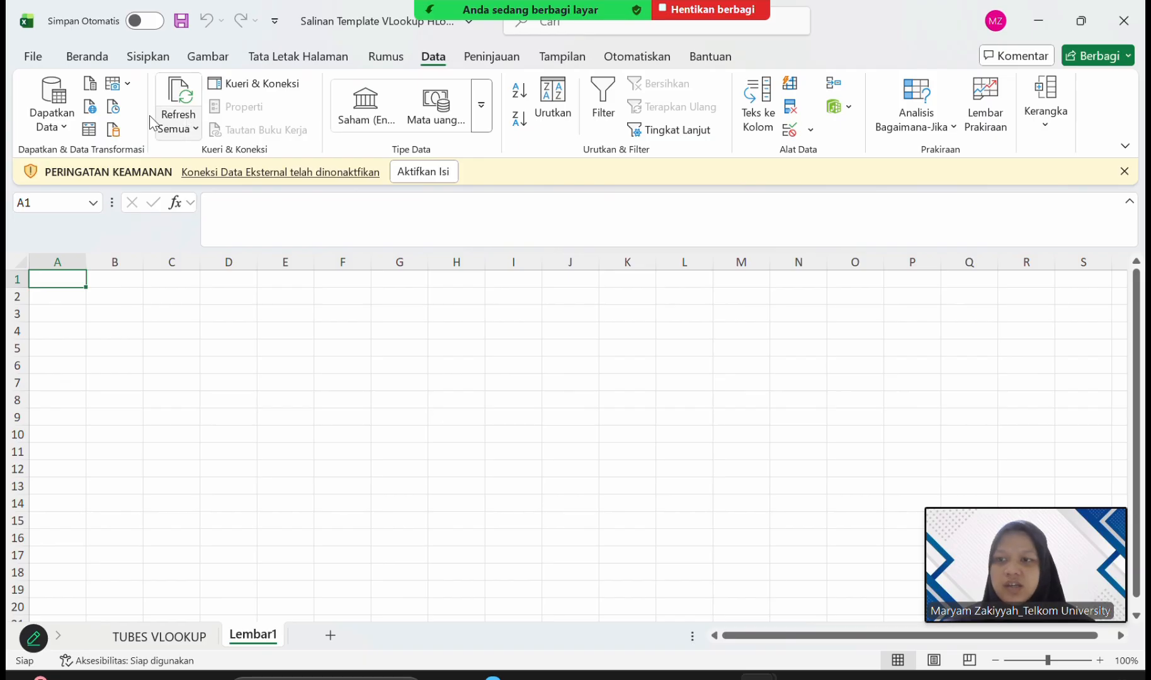
pyautogui.click(44, 113)
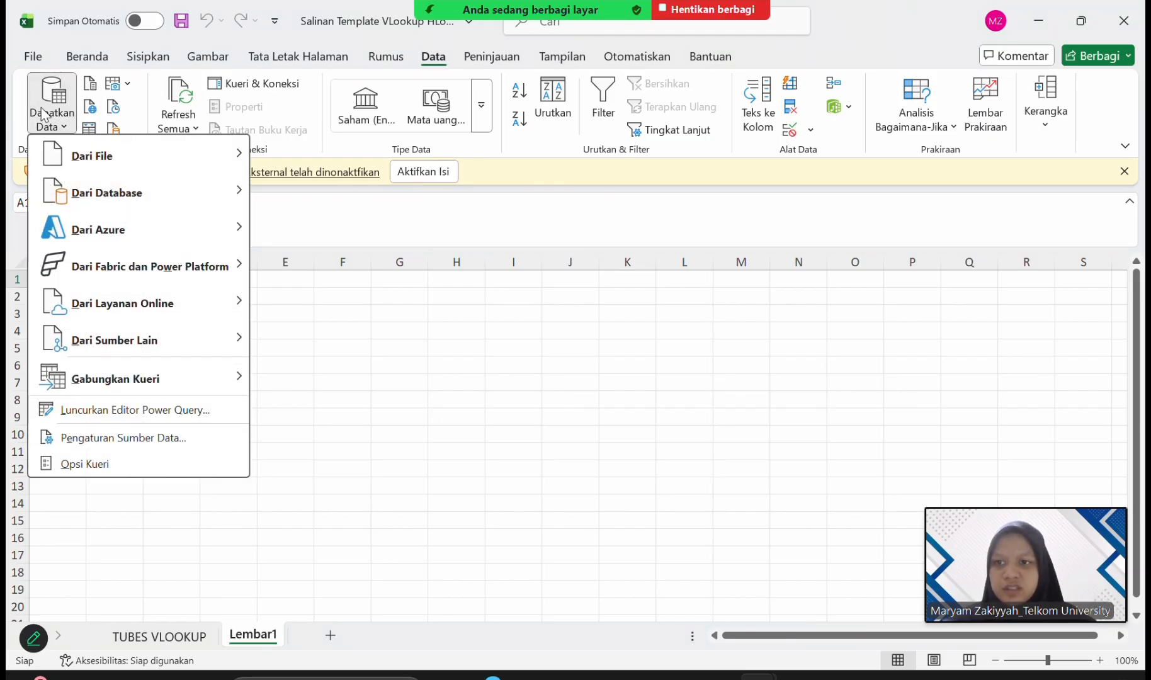
pyautogui.moveTo(132, 165)
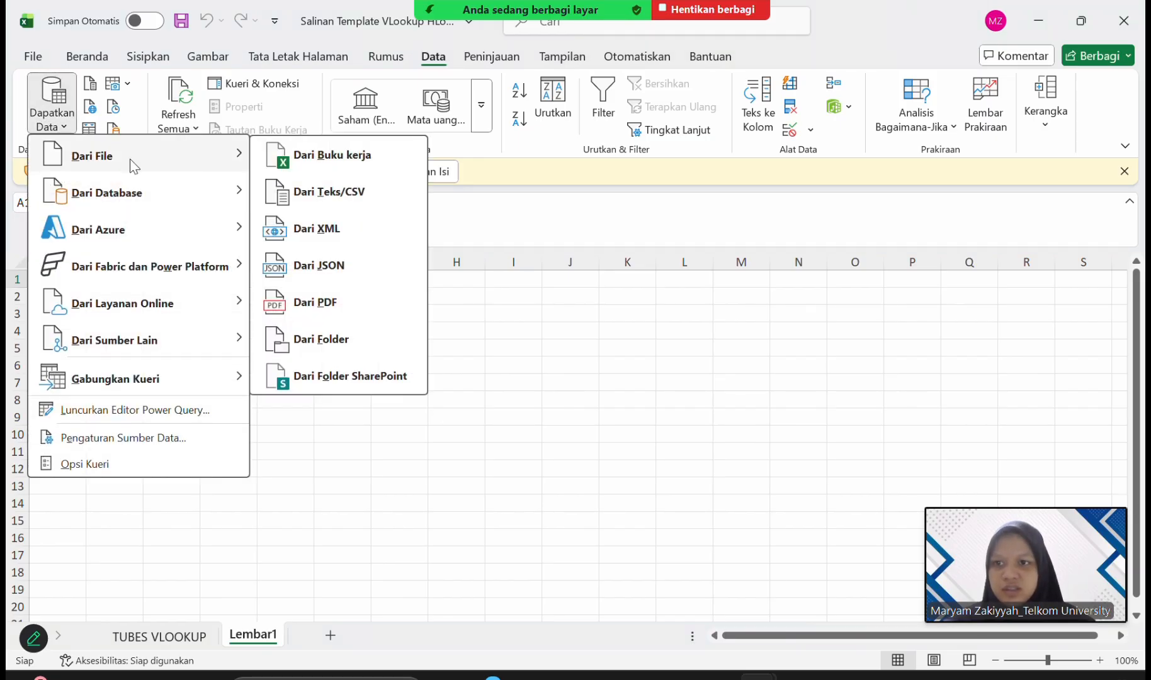
pyautogui.click(358, 203)
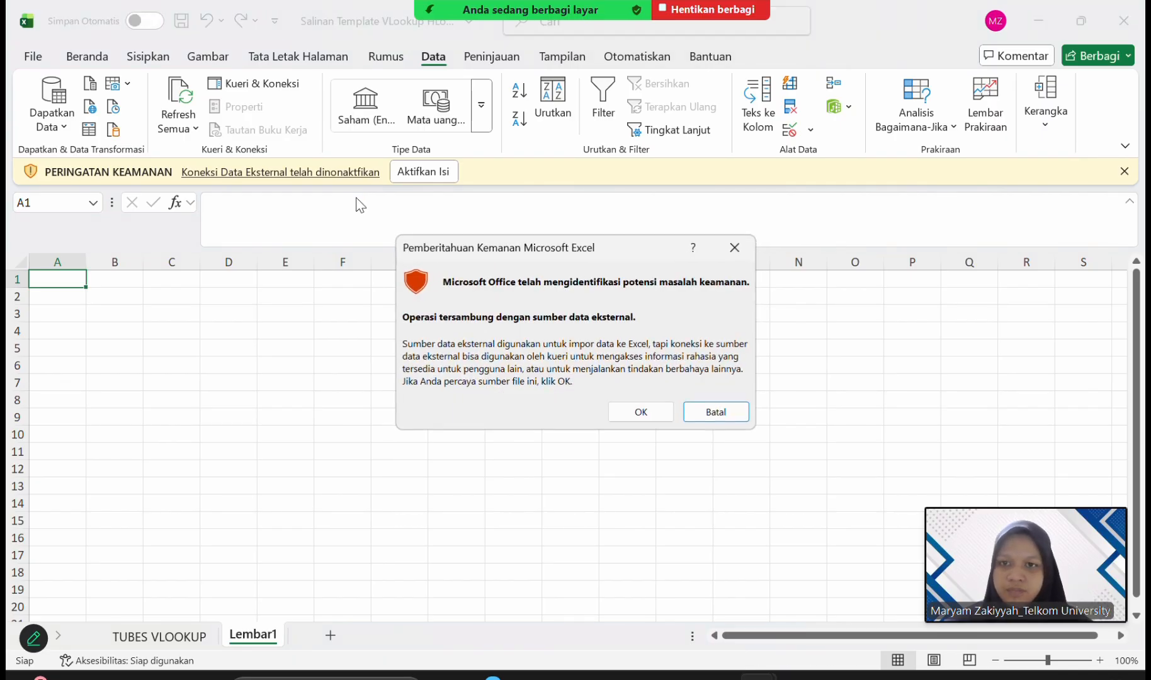
pyautogui.click(663, 411)
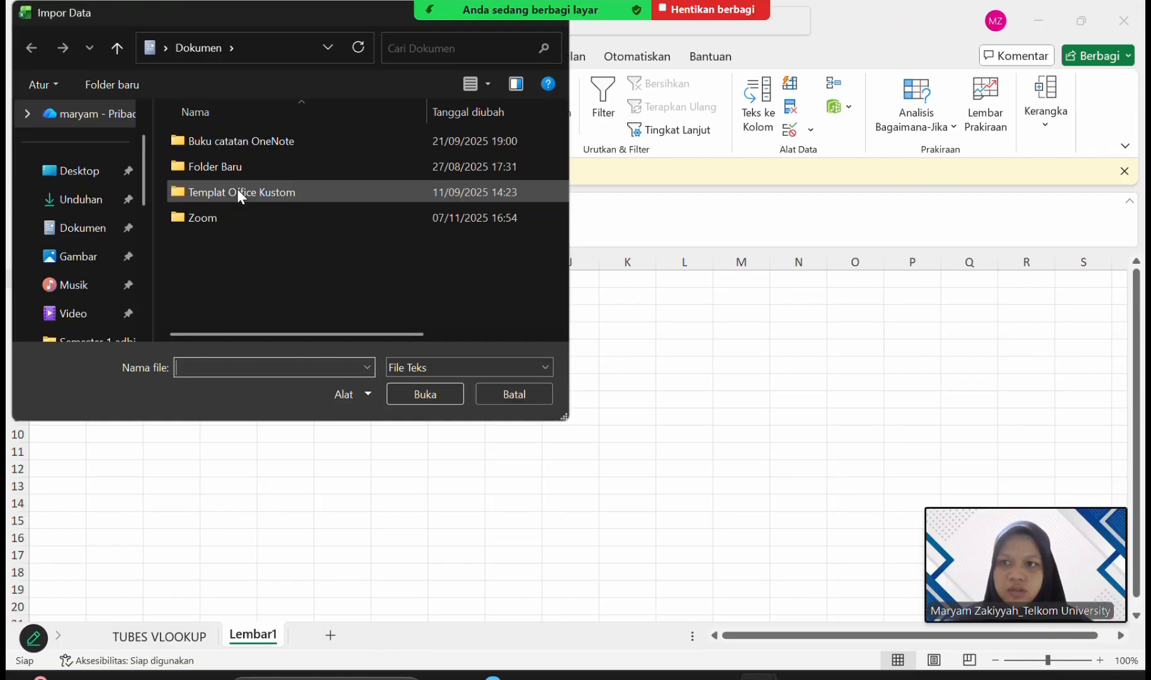
pyautogui.click(86, 208)
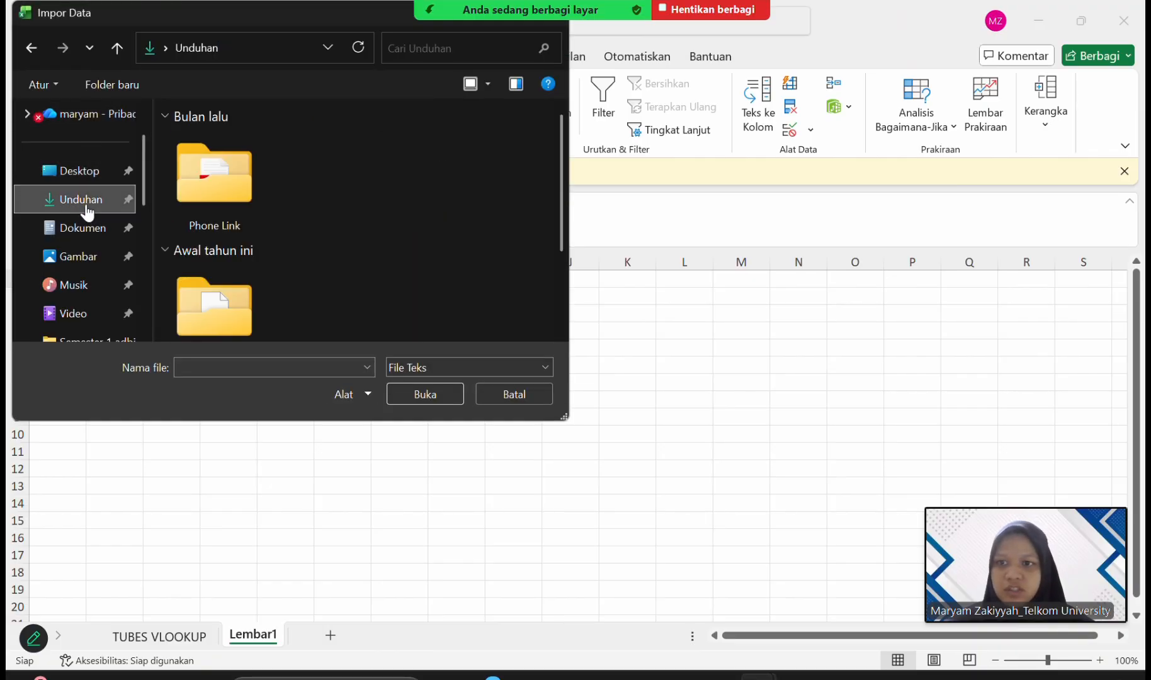
pyautogui.click(475, 370)
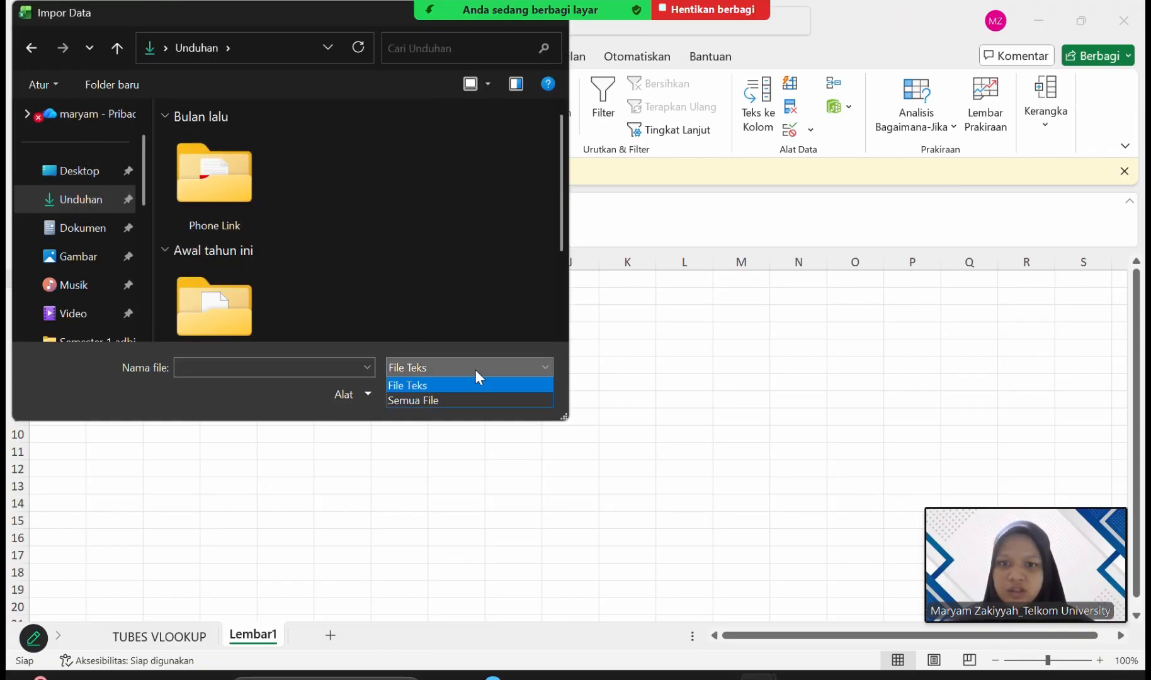
pyautogui.click(467, 400)
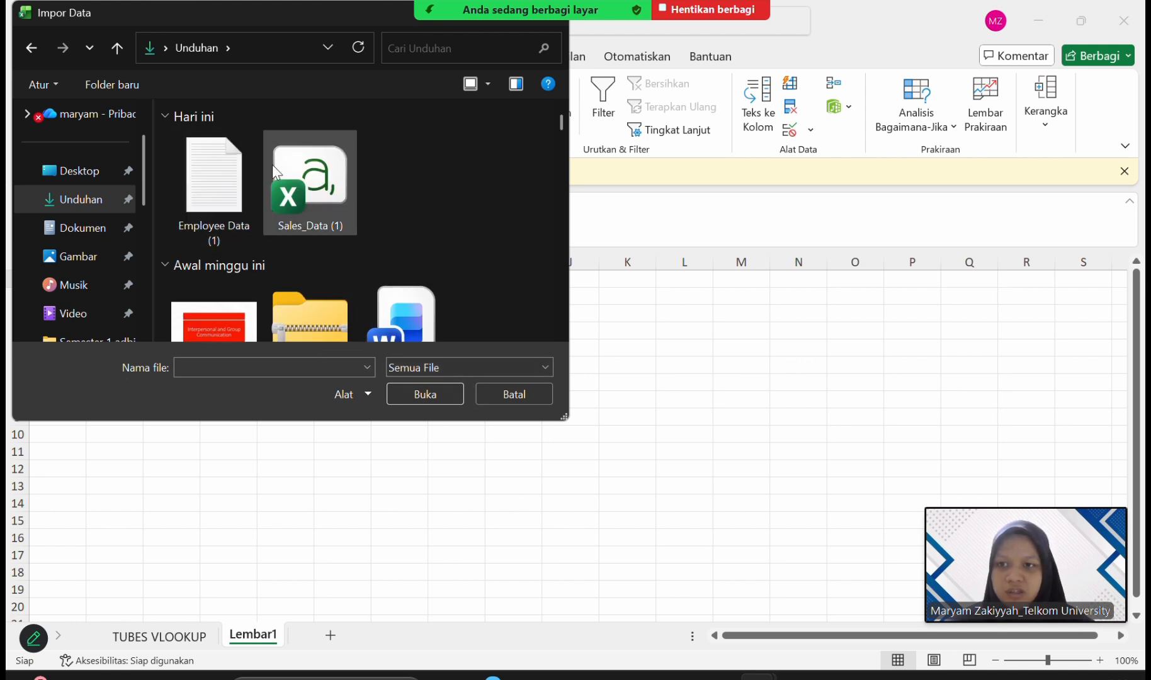
pyautogui.doubleClick(201, 168)
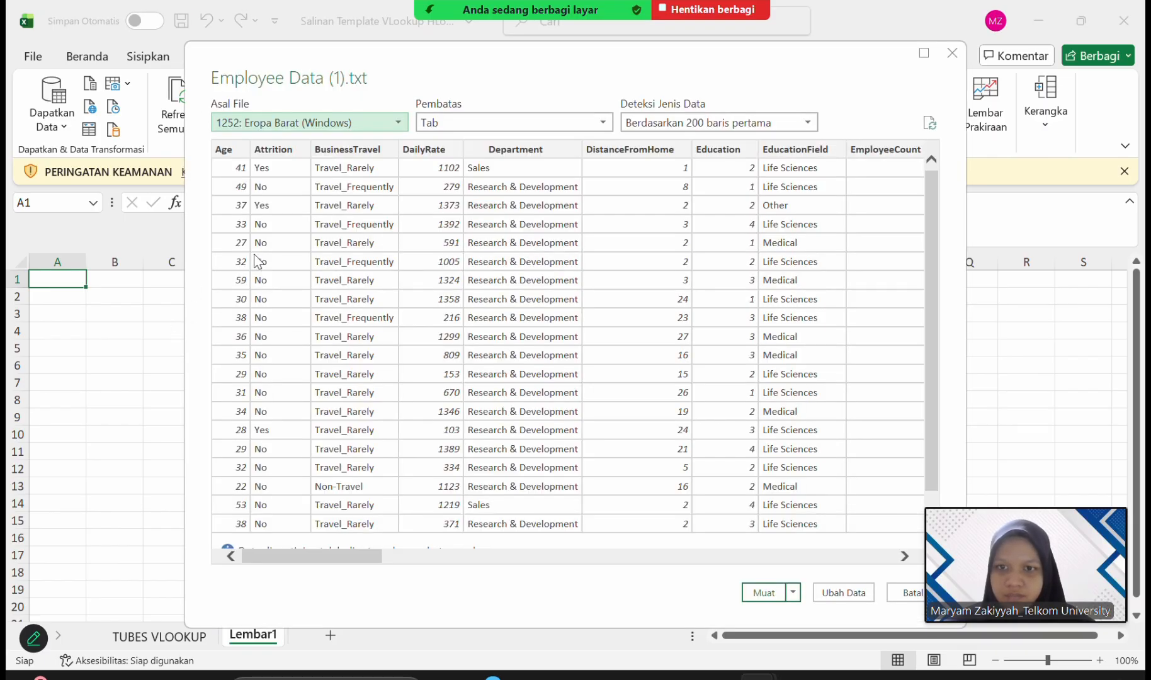
# Send the Employee Data (1) preview through the Power Query Editor, load it into the workbook, and dismiss the From Web dialog.
pyautogui.click(865, 597)
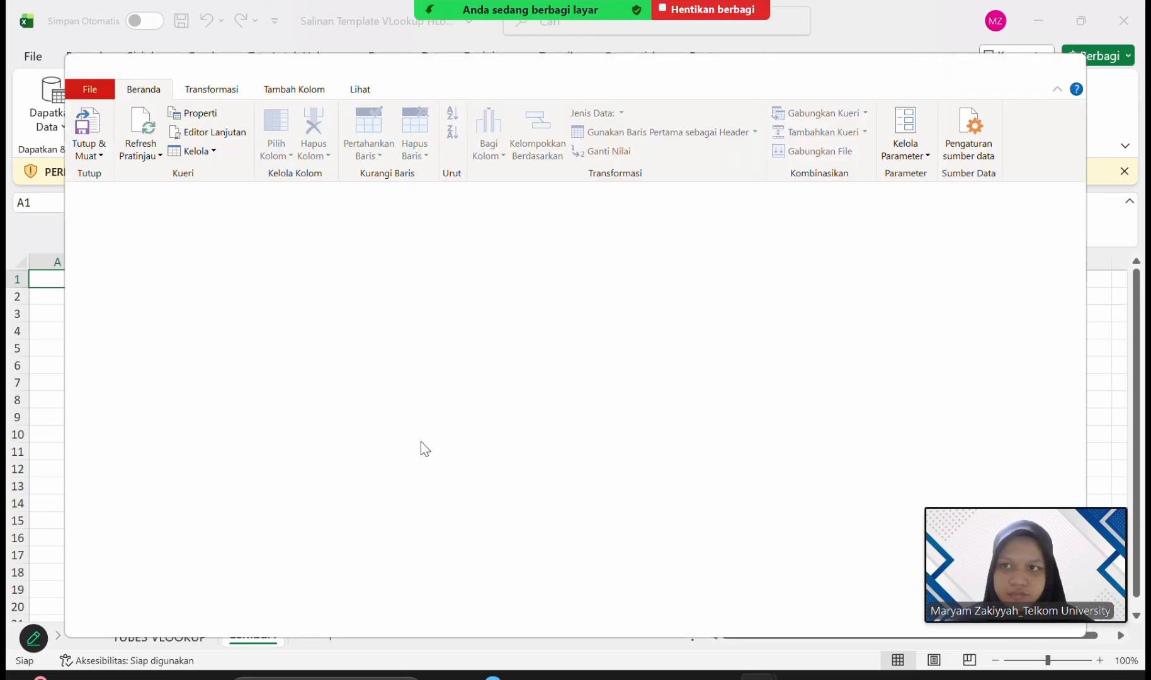
pyautogui.click(85, 121)
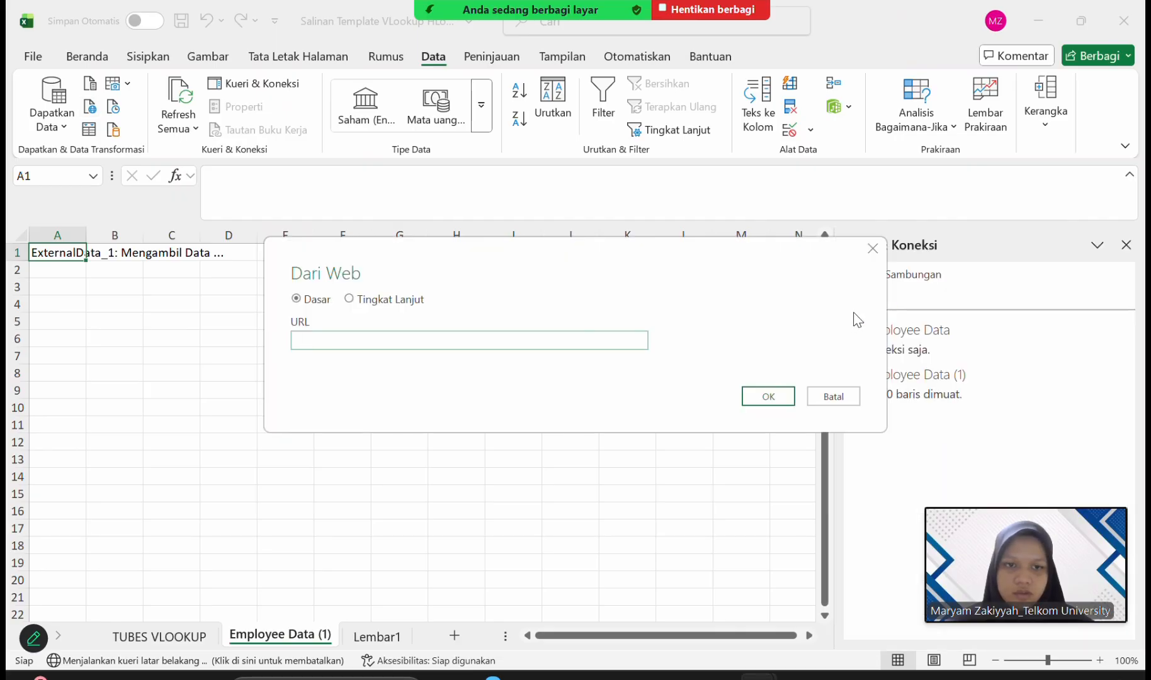
pyautogui.click(876, 259)
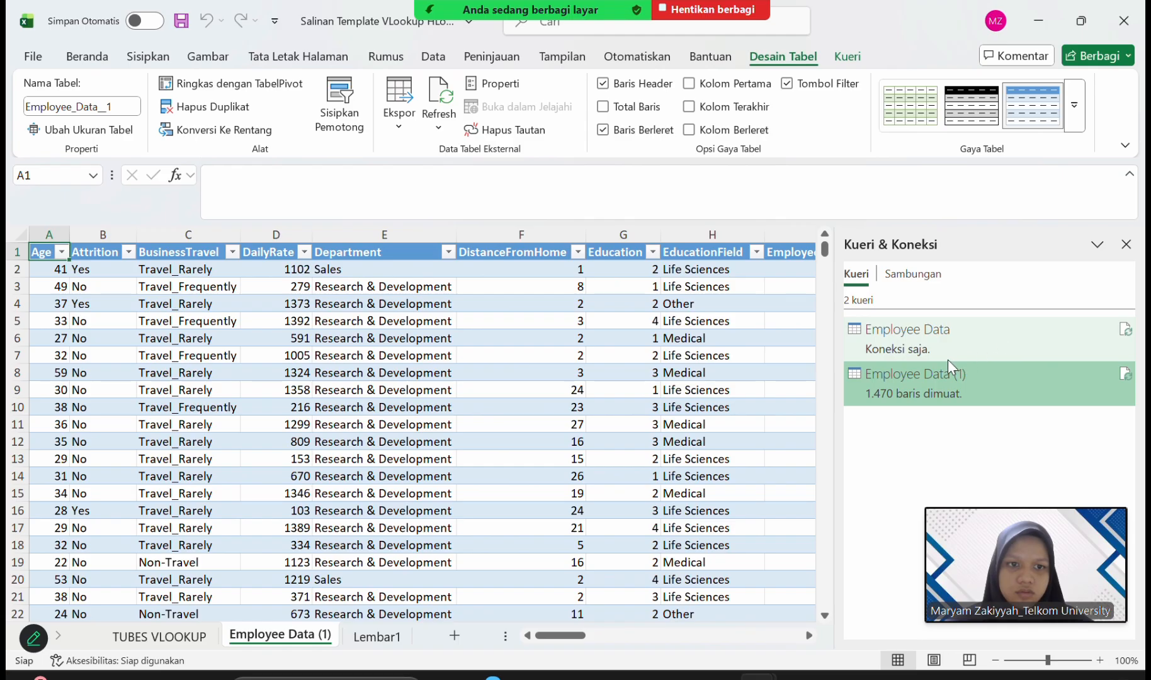
# Delete the connection-only Employee Data query and confirm its removal.
pyautogui.moveTo(949, 349)
pyautogui.click(988, 343)
pyautogui.rightClick(989, 344)
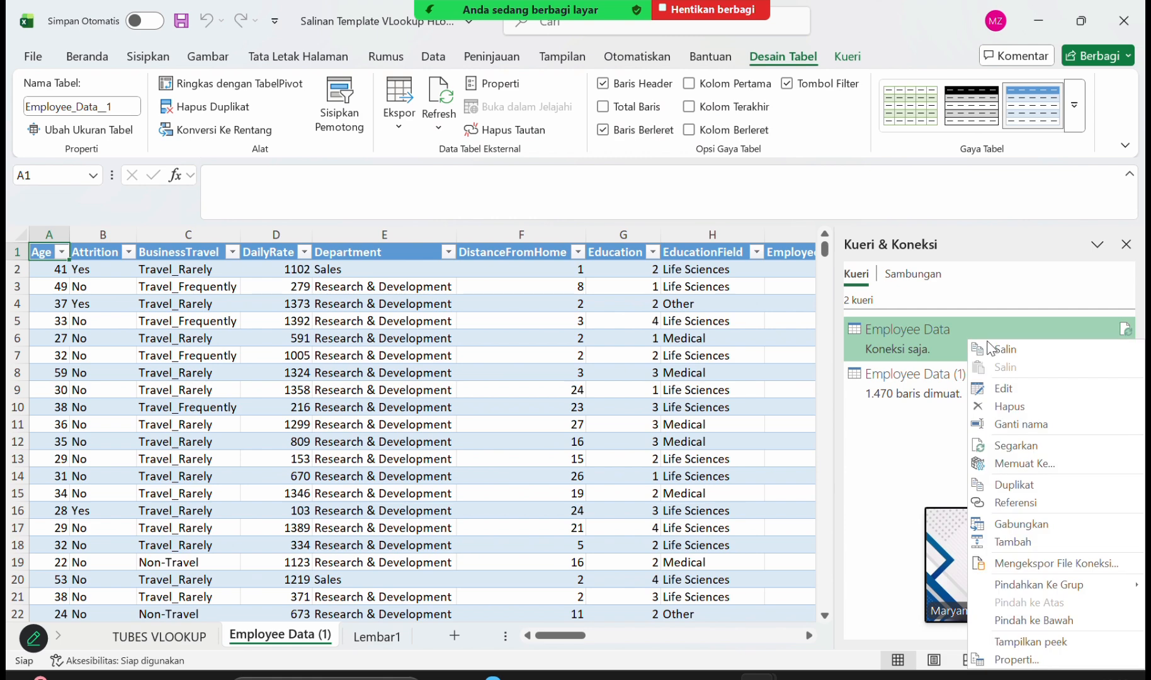
pyautogui.click(1007, 407)
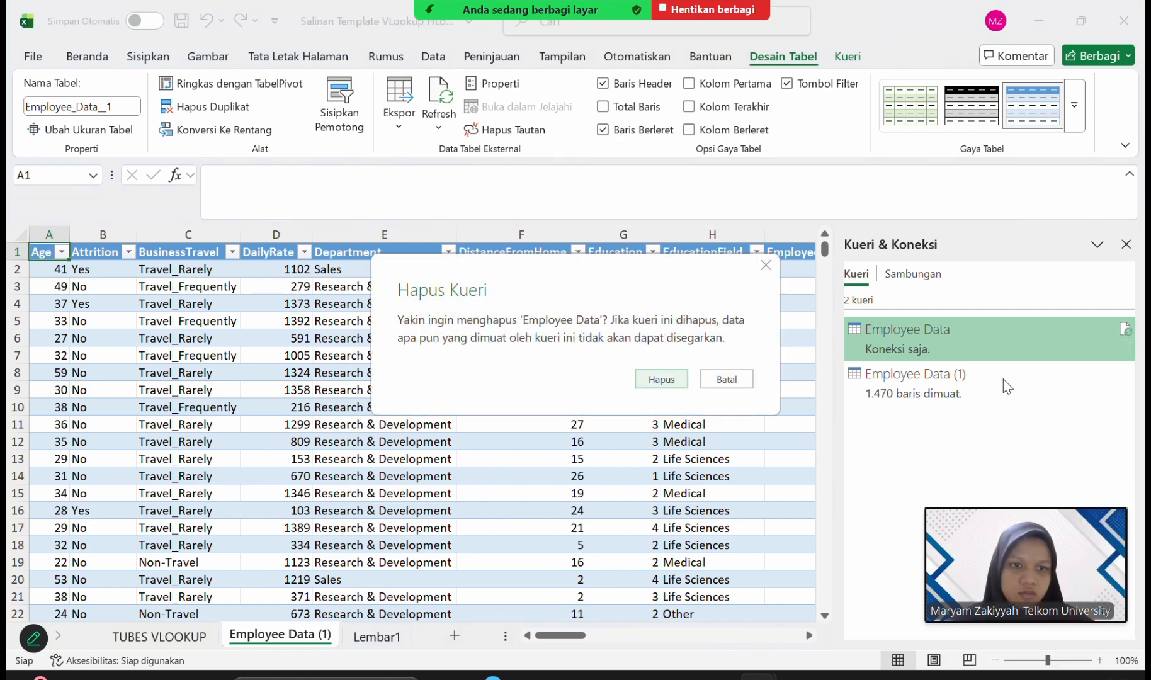
pyautogui.click(680, 374)
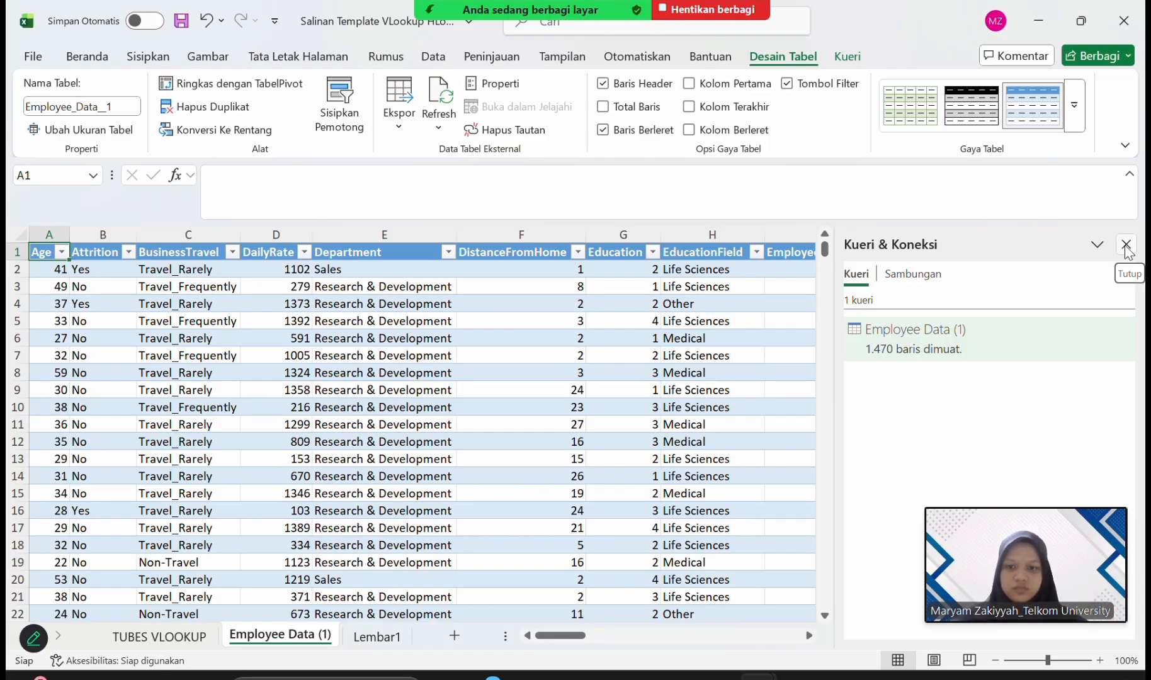
# Close the queries and connections pane and examine the columns and rows of the imported employee table.
pyautogui.click(1125, 246)
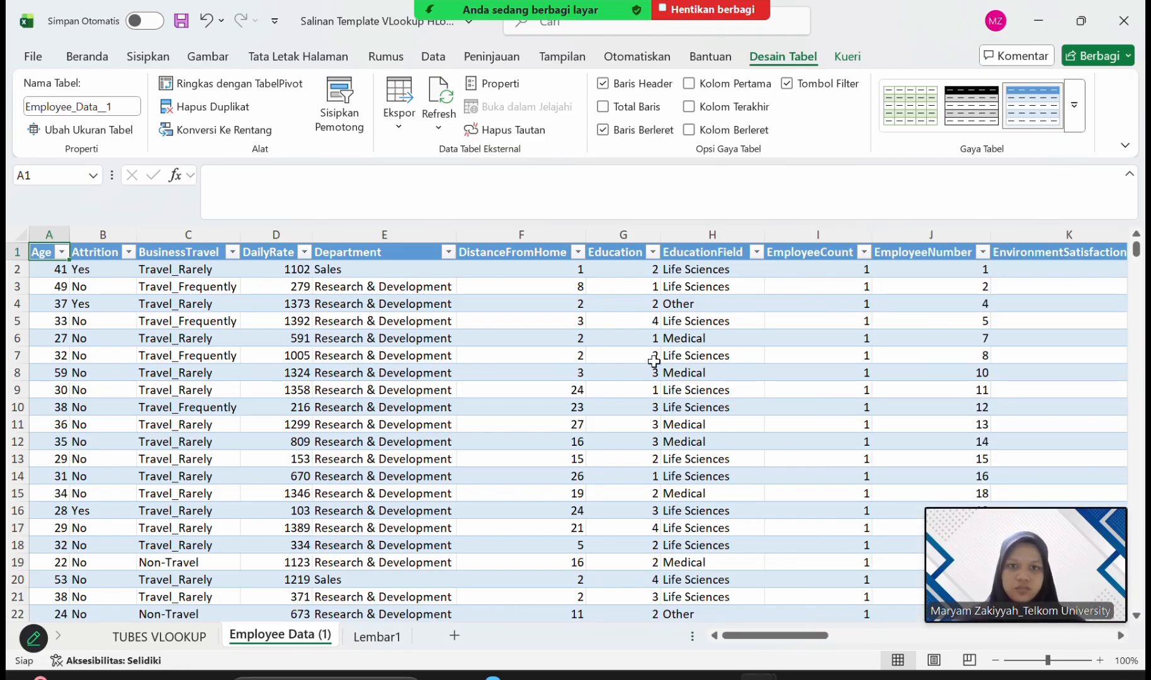
pyautogui.hscroll(3, 653, 361)
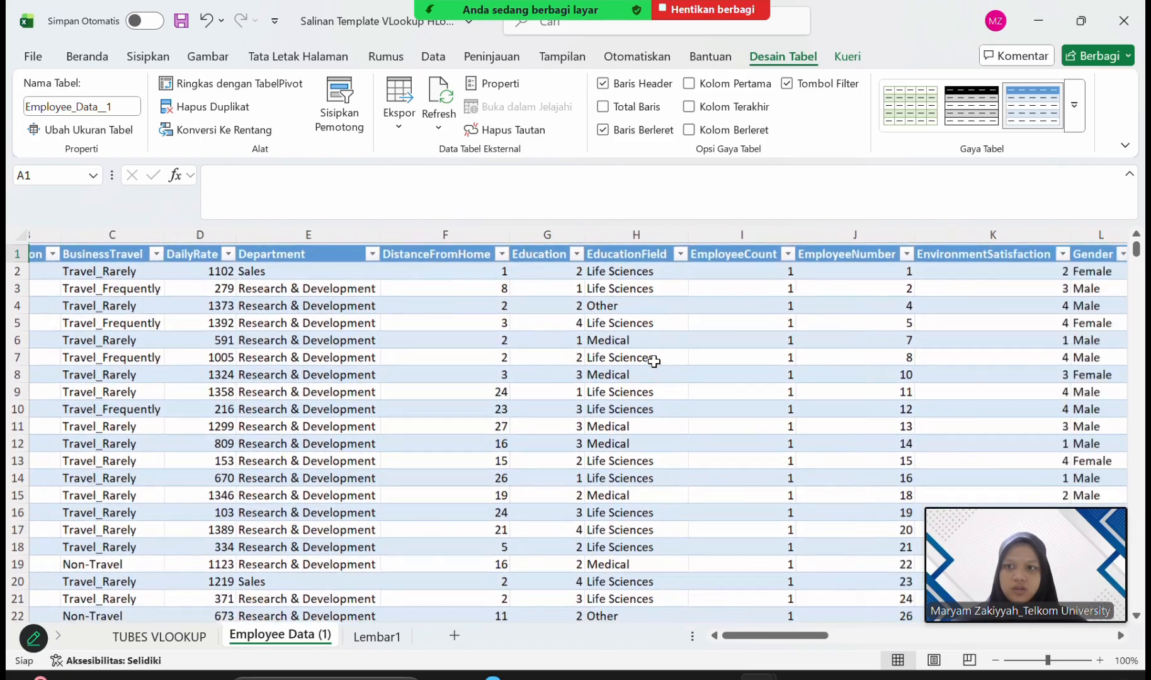
pyautogui.hscroll(5, 654, 361)
pyautogui.hscroll(-6, 653, 360)
pyautogui.hscroll(2, 653, 360)
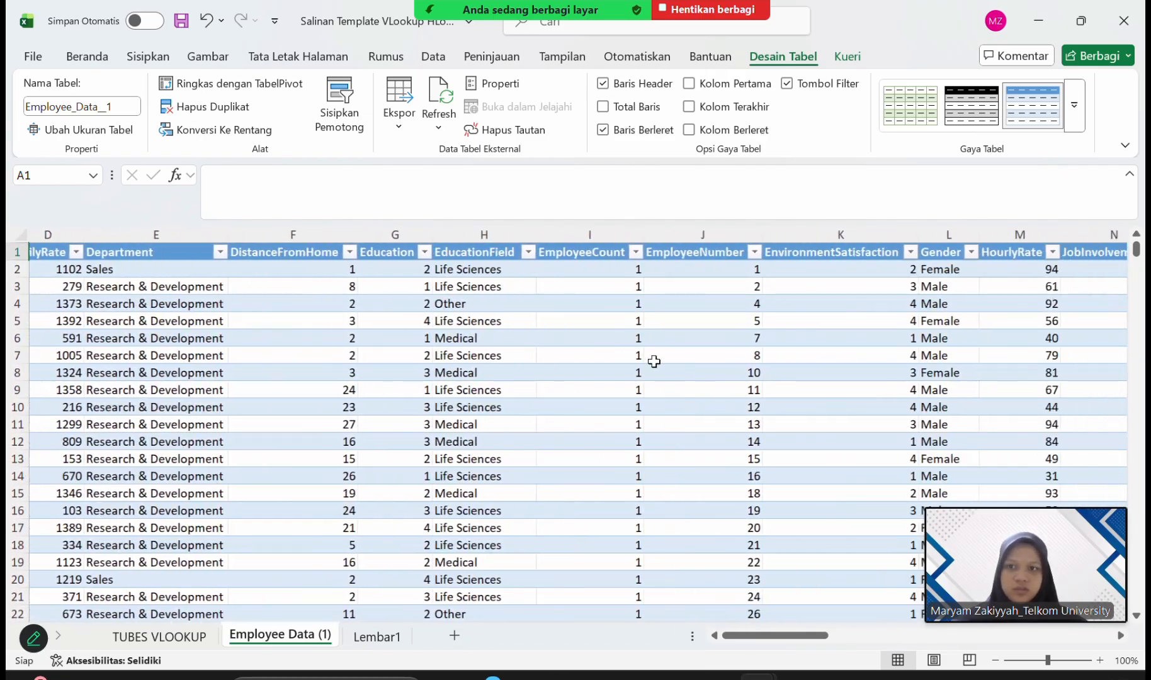
pyautogui.hscroll(20, 654, 361)
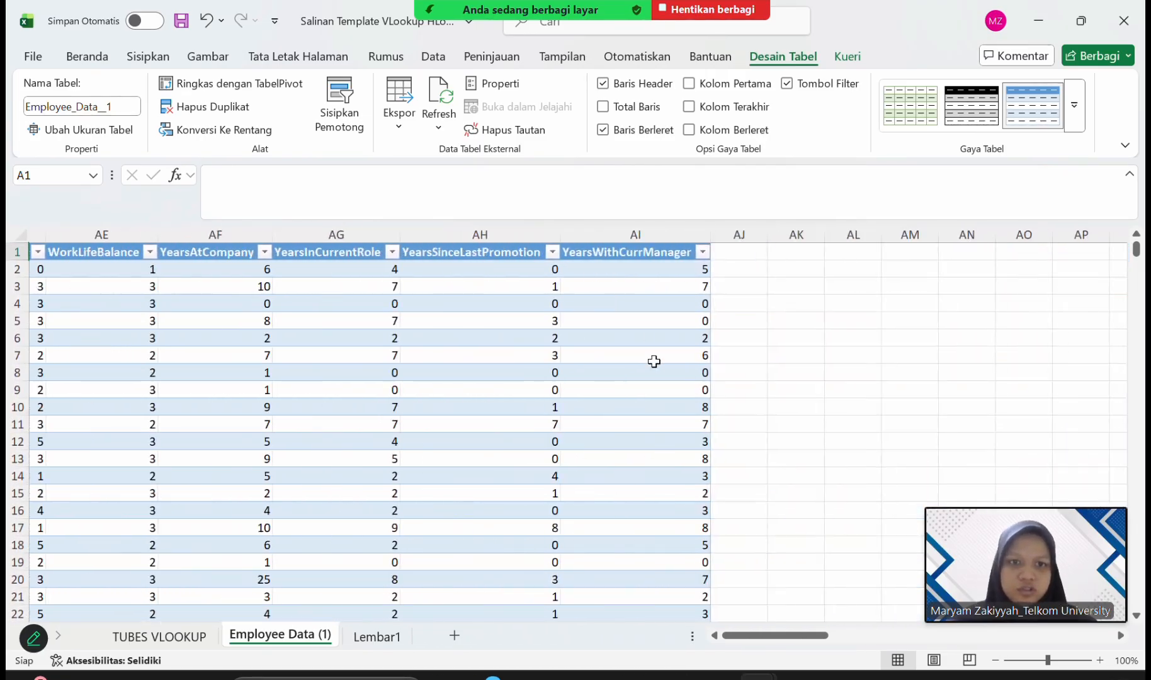
pyautogui.hscroll(-2, 654, 361)
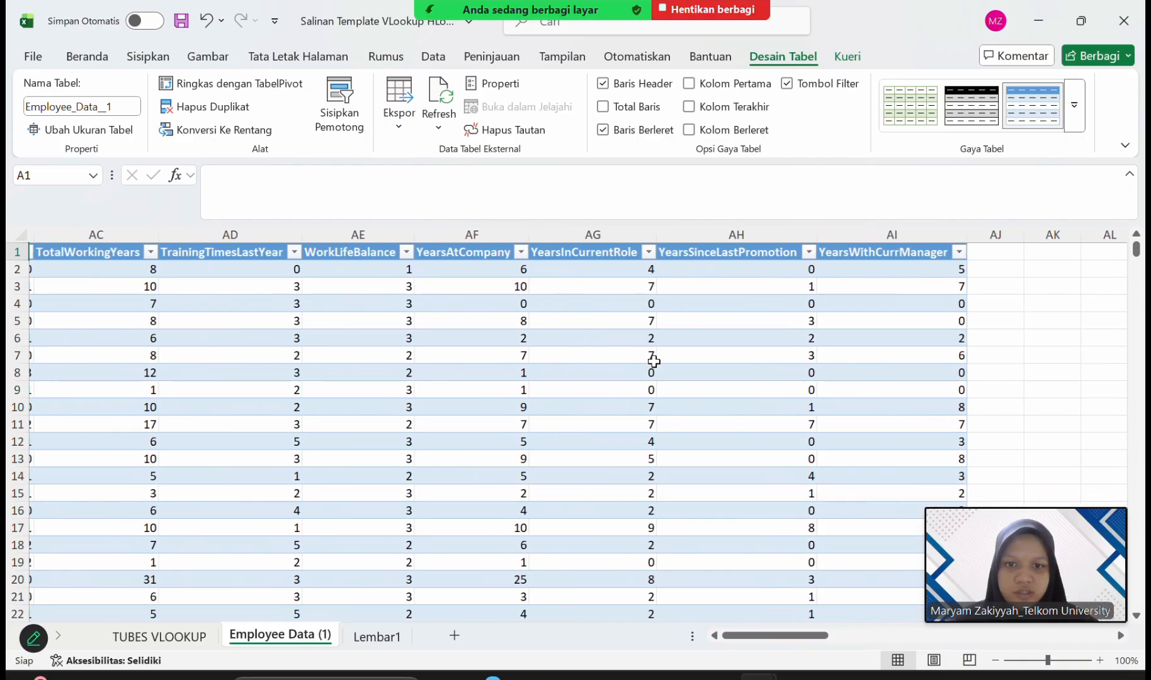
pyautogui.hscroll(-20, 653, 361)
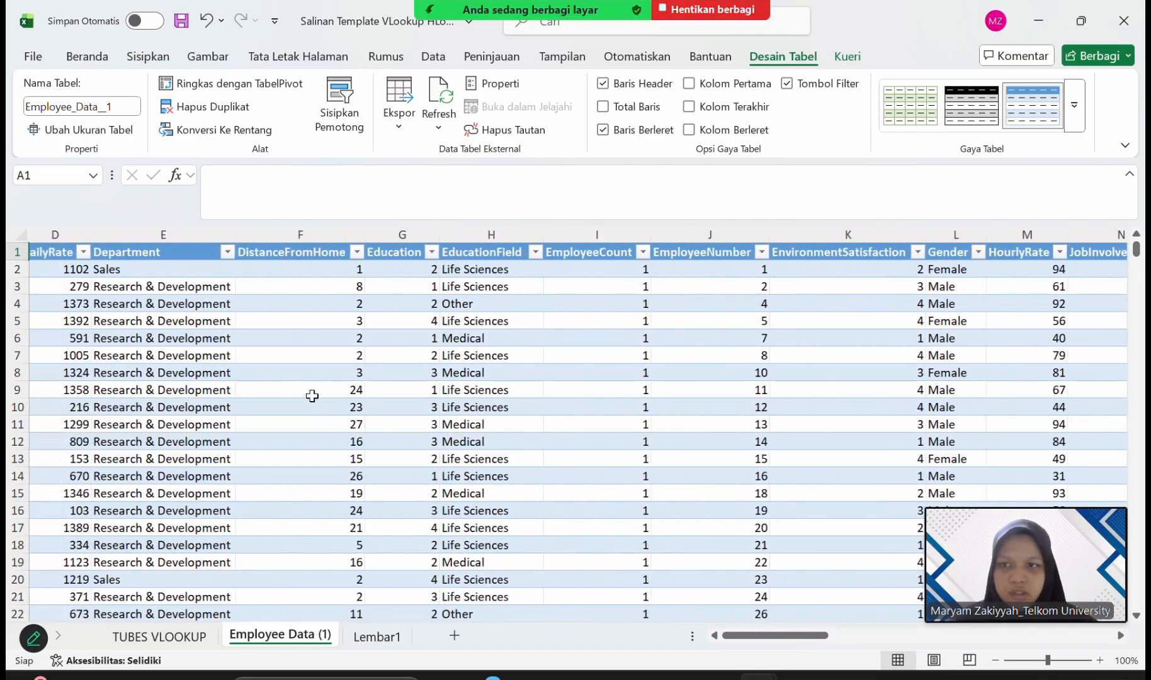
pyautogui.hscroll(-3, 312, 396)
pyautogui.scroll(-20, 313, 395)
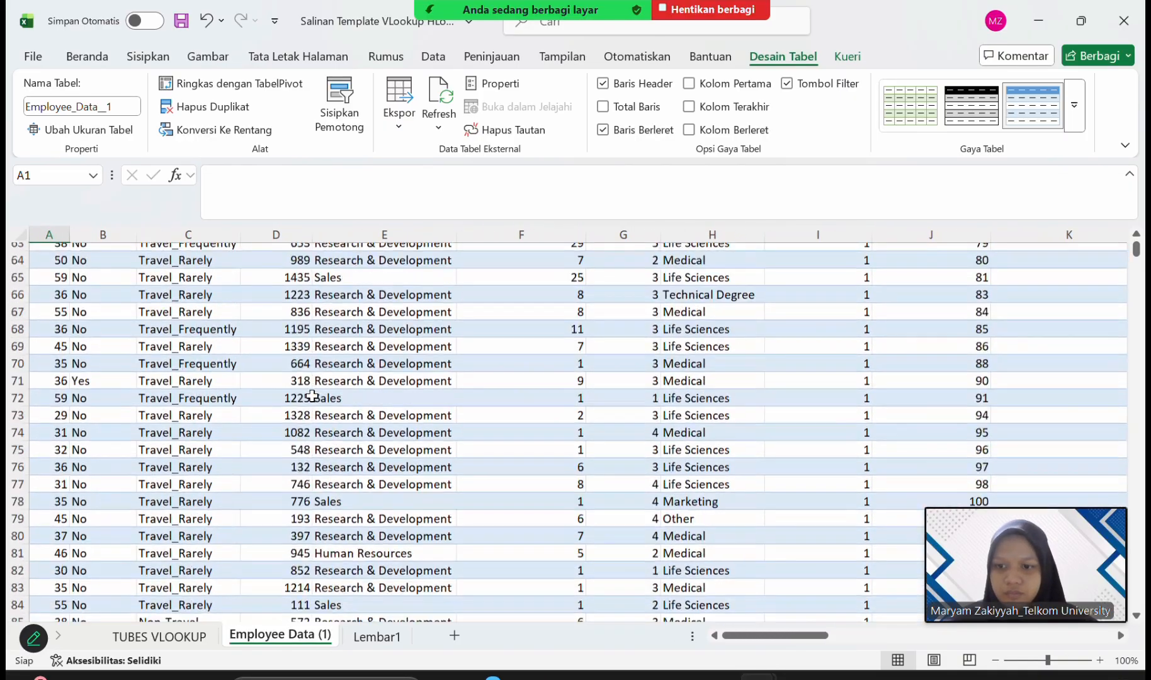
pyautogui.scroll(-20, 312, 395)
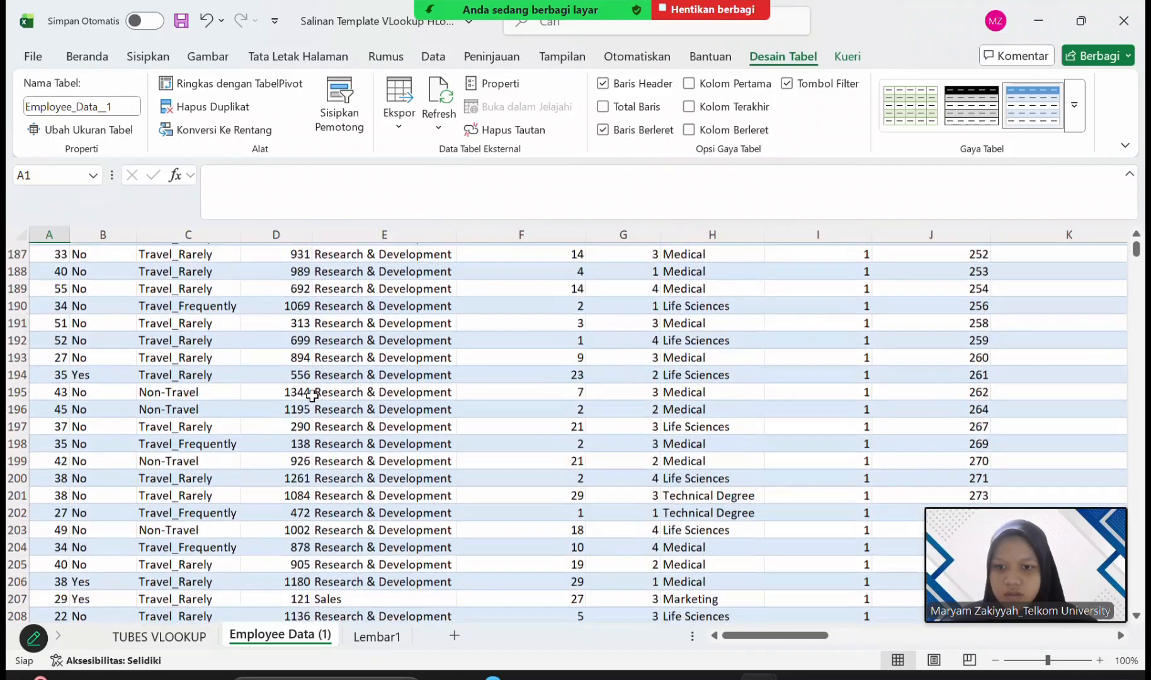
pyautogui.scroll(20, 313, 395)
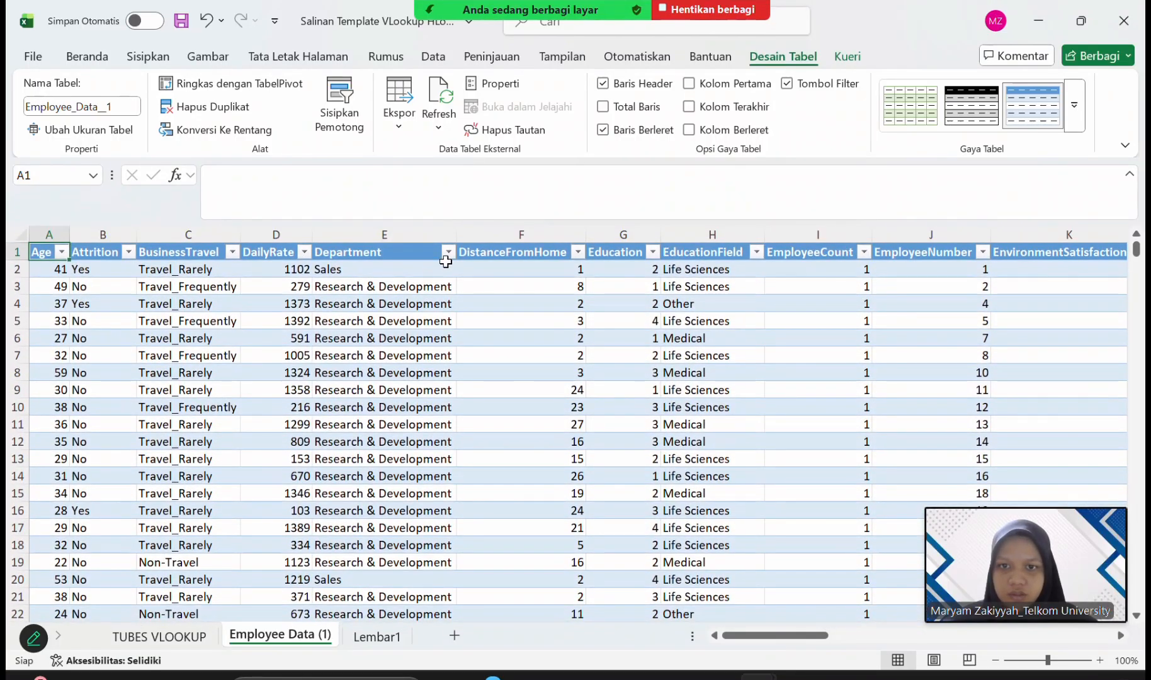
# Filter the employee table's Department column to show only Research & Development.
pyautogui.click(449, 253)
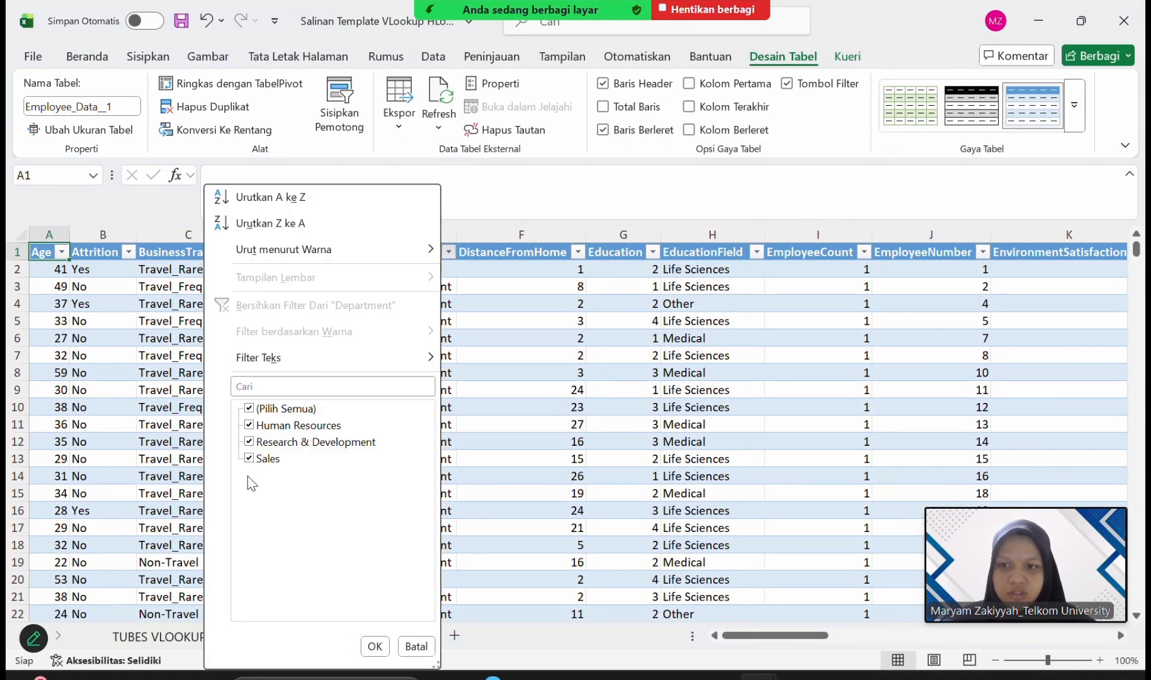
pyautogui.click(250, 410)
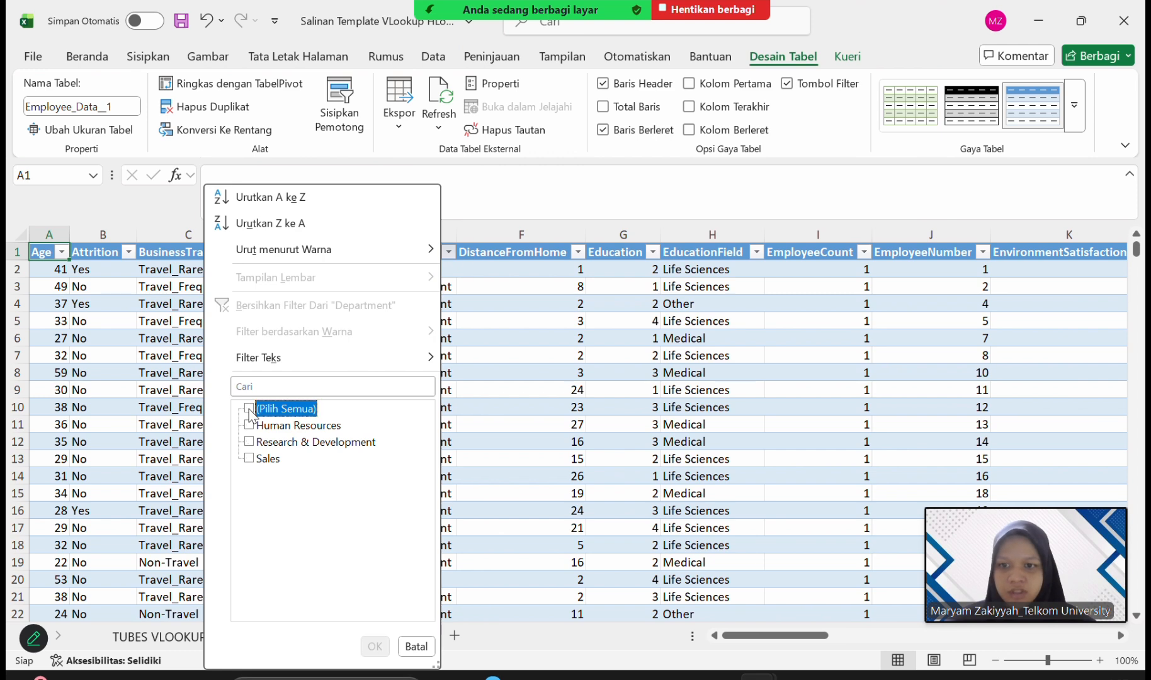
pyautogui.click(249, 442)
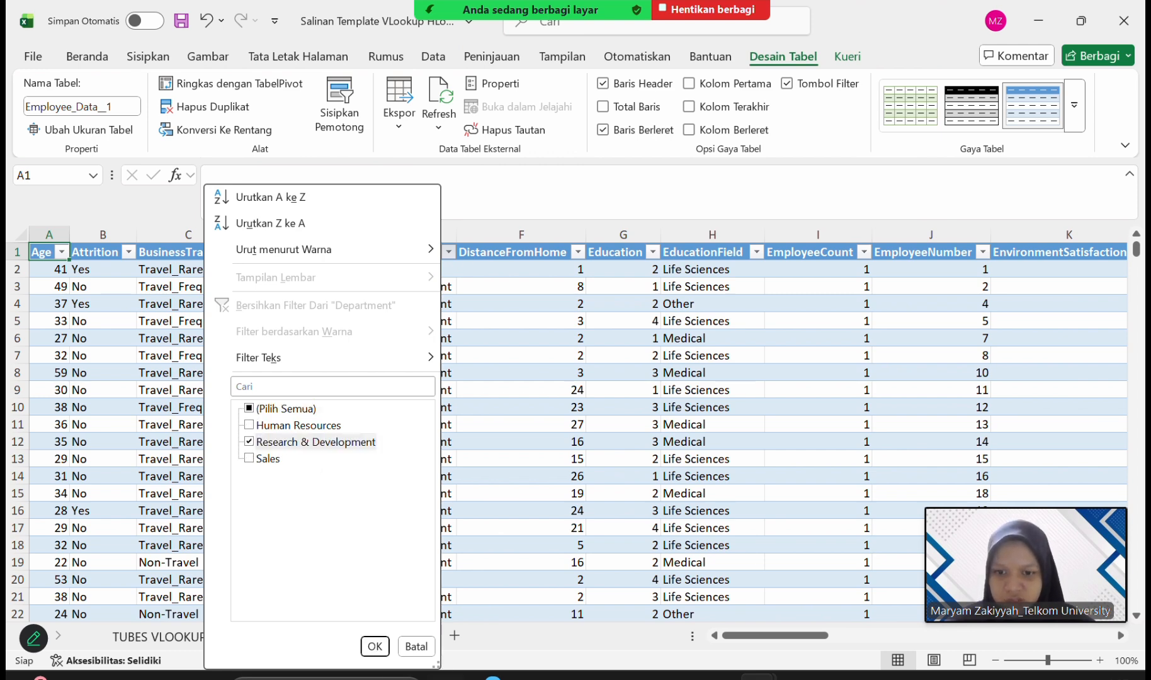
pyautogui.click(374, 647)
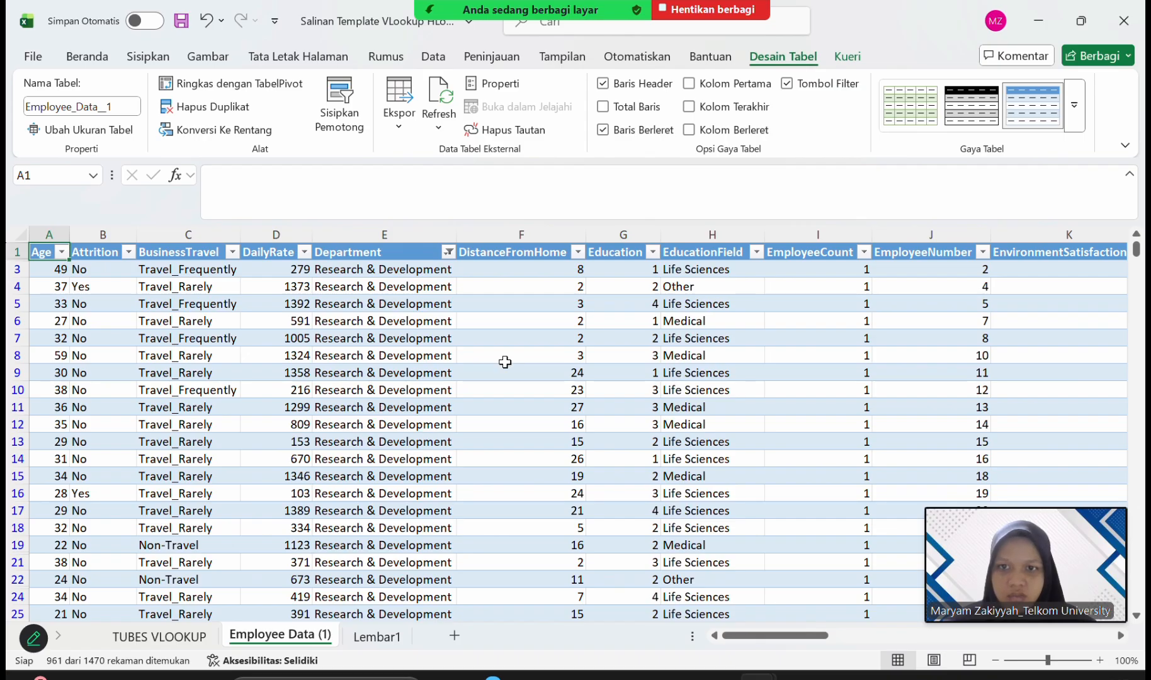
# Filter the EnvironmentSatisfaction column to show only the value 1.
pyautogui.hscroll(6, 505, 362)
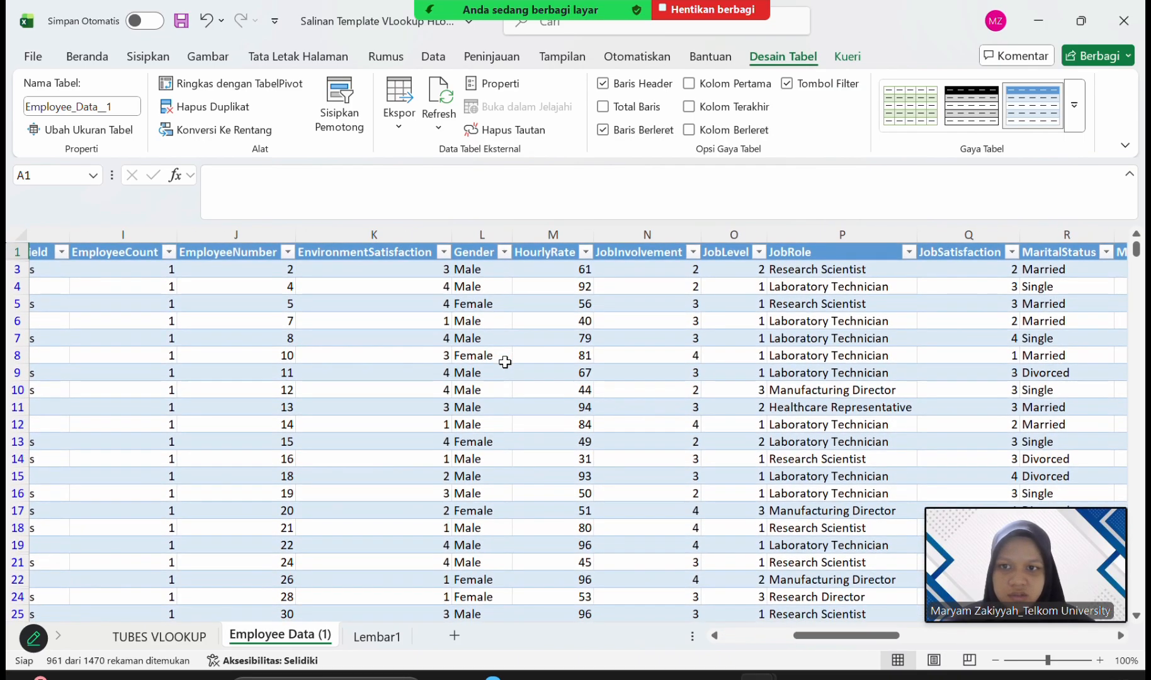
pyautogui.click(444, 251)
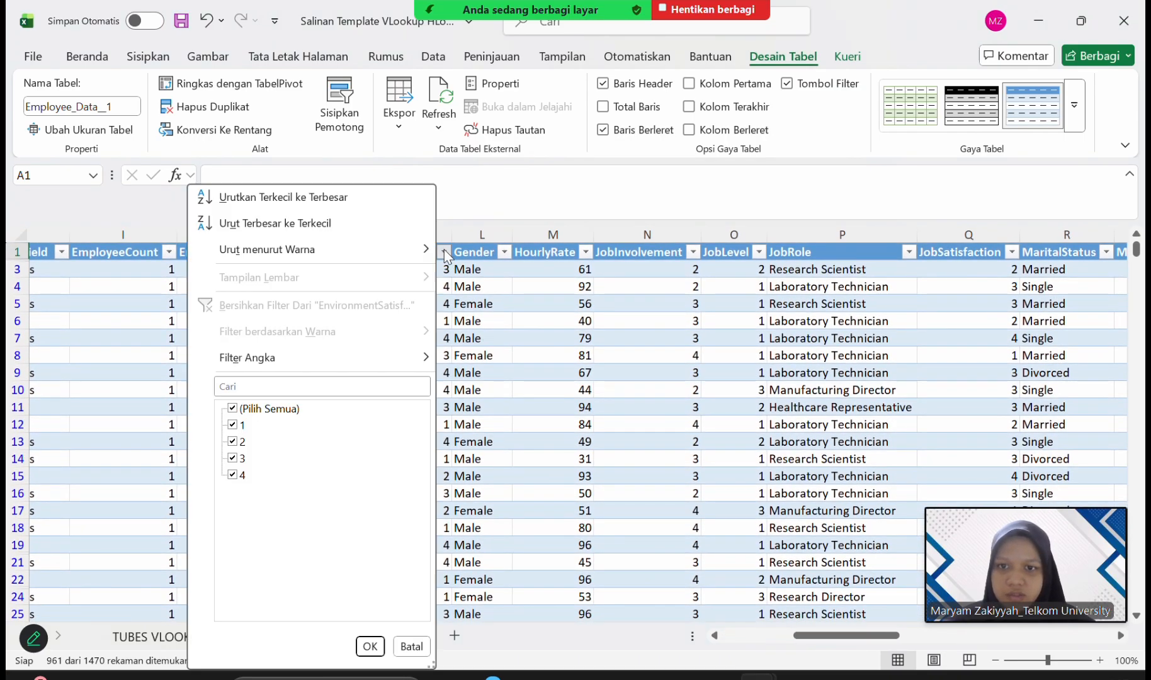
pyautogui.click(444, 250)
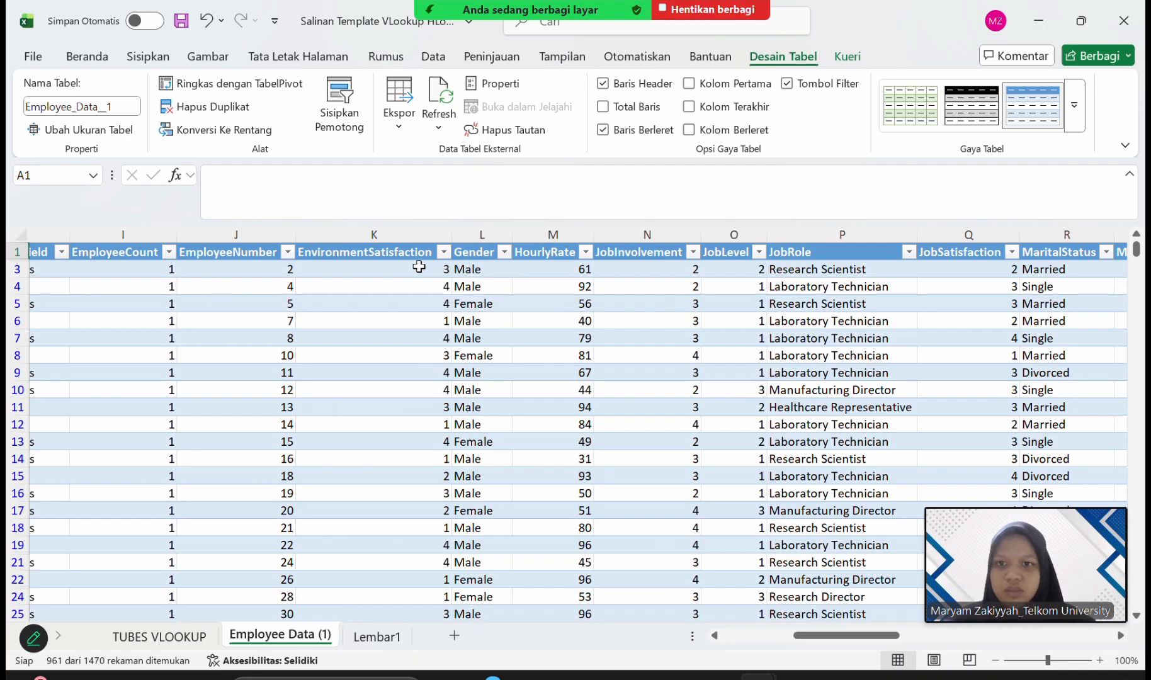
pyautogui.click(444, 251)
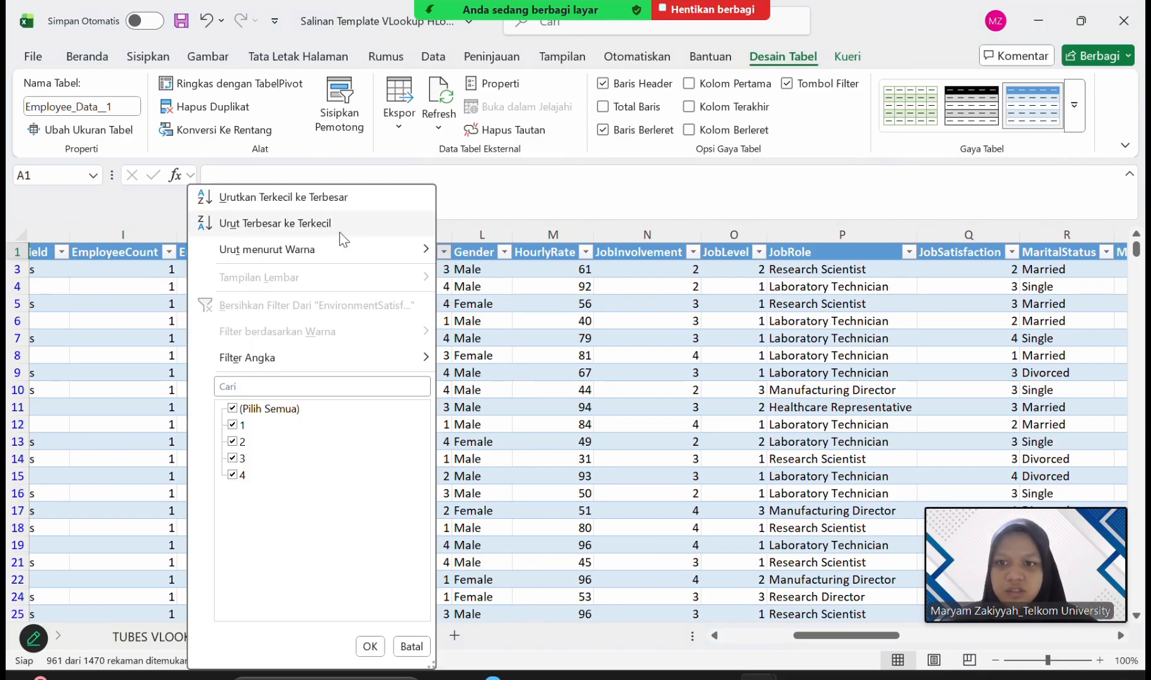
pyautogui.click(231, 410)
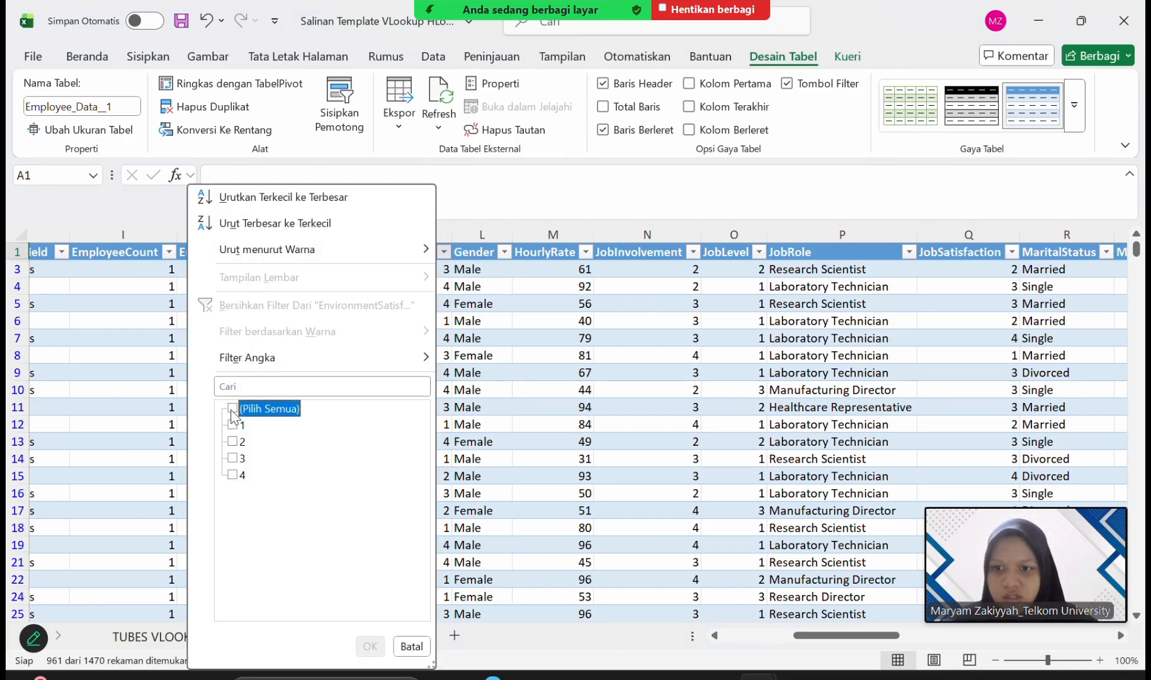
pyautogui.click(233, 425)
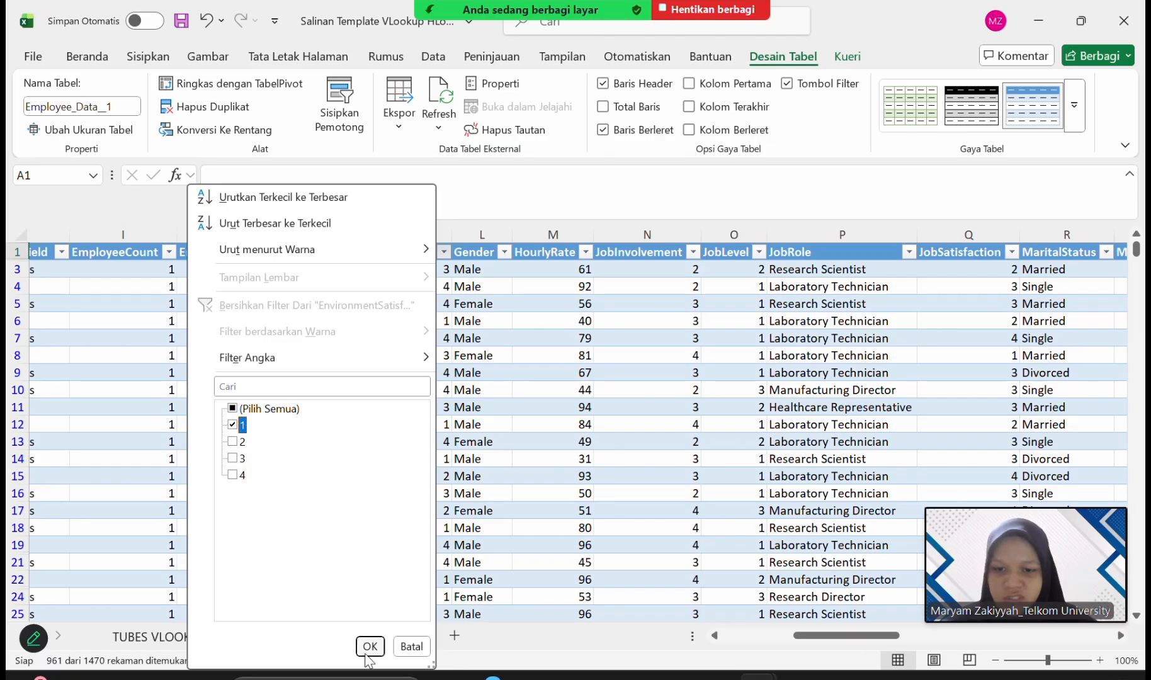
pyautogui.click(370, 646)
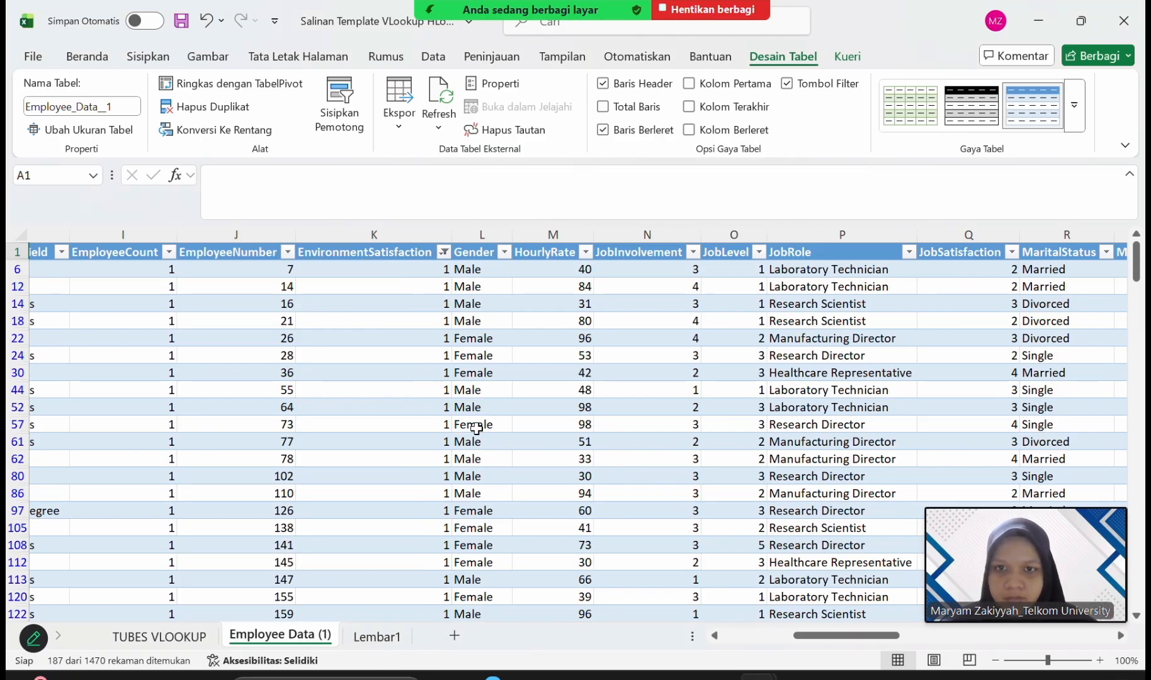
# Filter the JobSatisfaction column to show only the value 1.
pyautogui.hscroll(2, 476, 428)
pyautogui.hscroll(3, 477, 429)
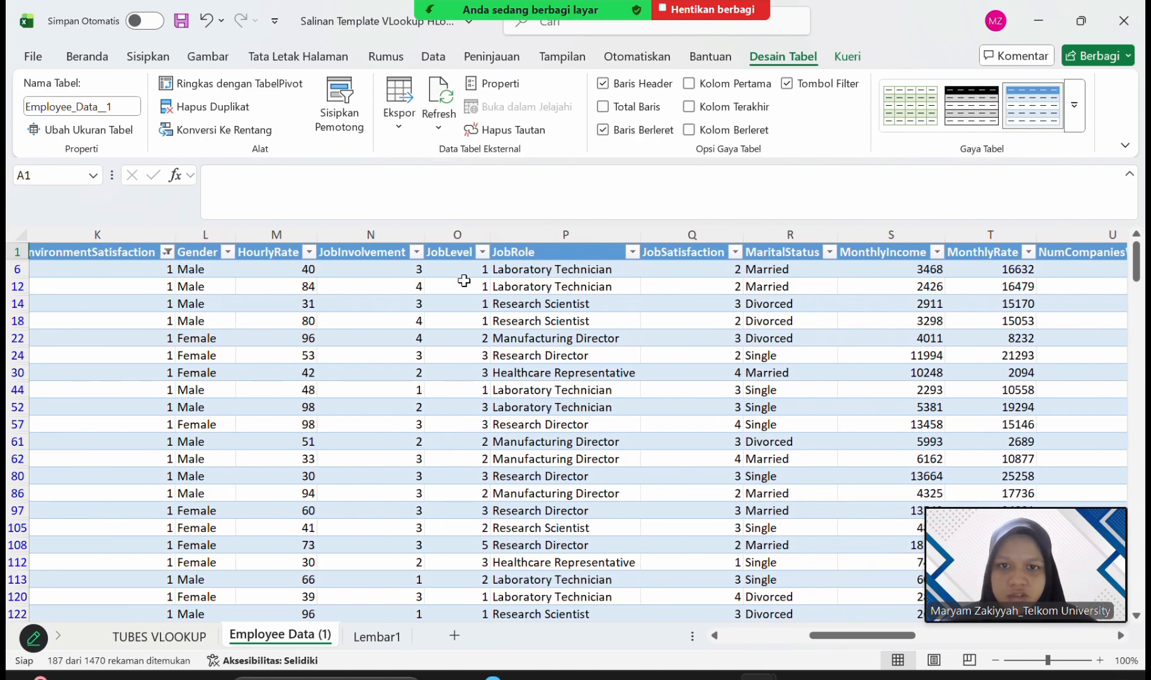
pyautogui.click(573, 252)
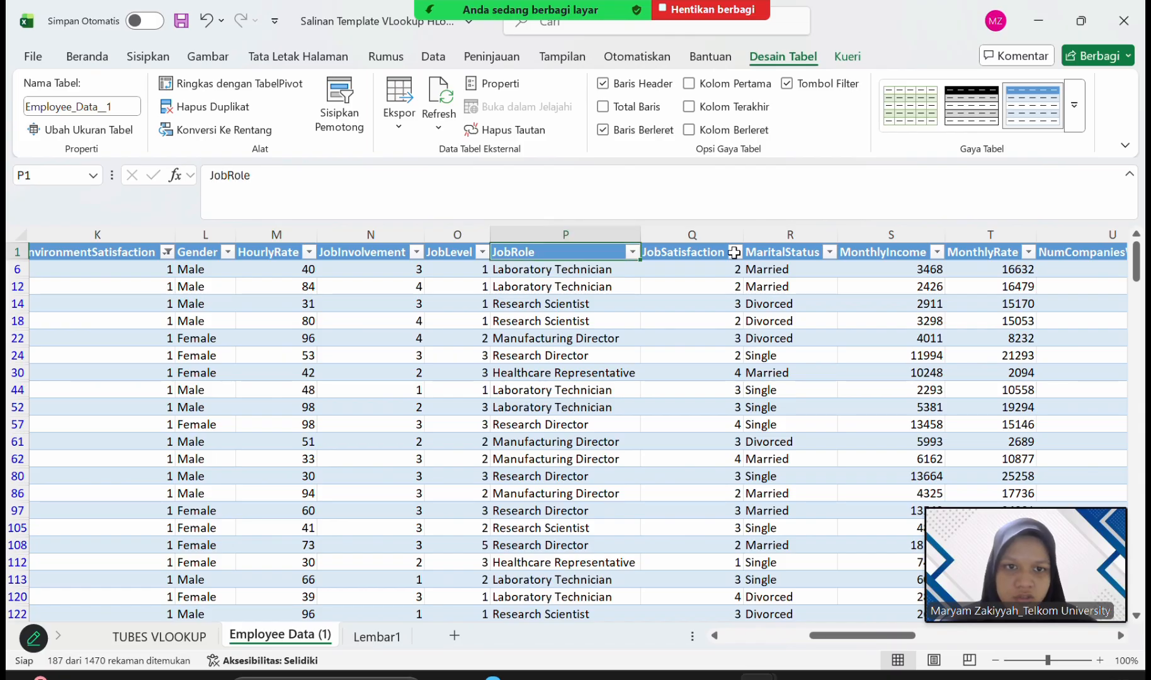
pyautogui.click(573, 285)
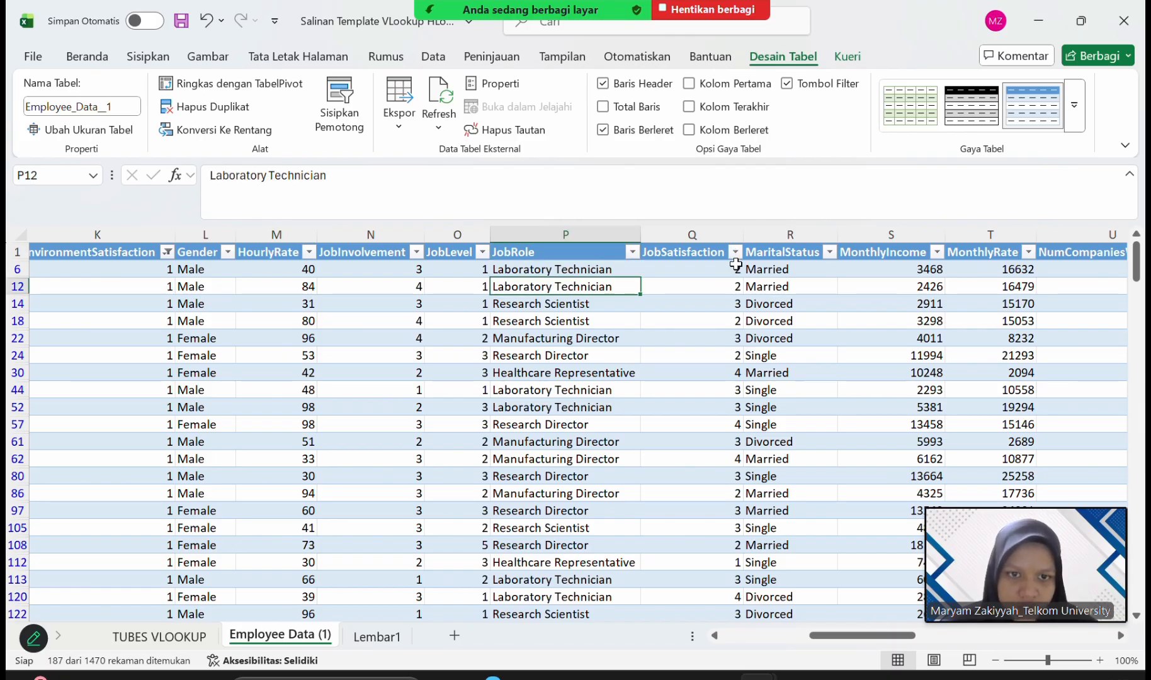
pyautogui.click(573, 245)
pyautogui.click(566, 268)
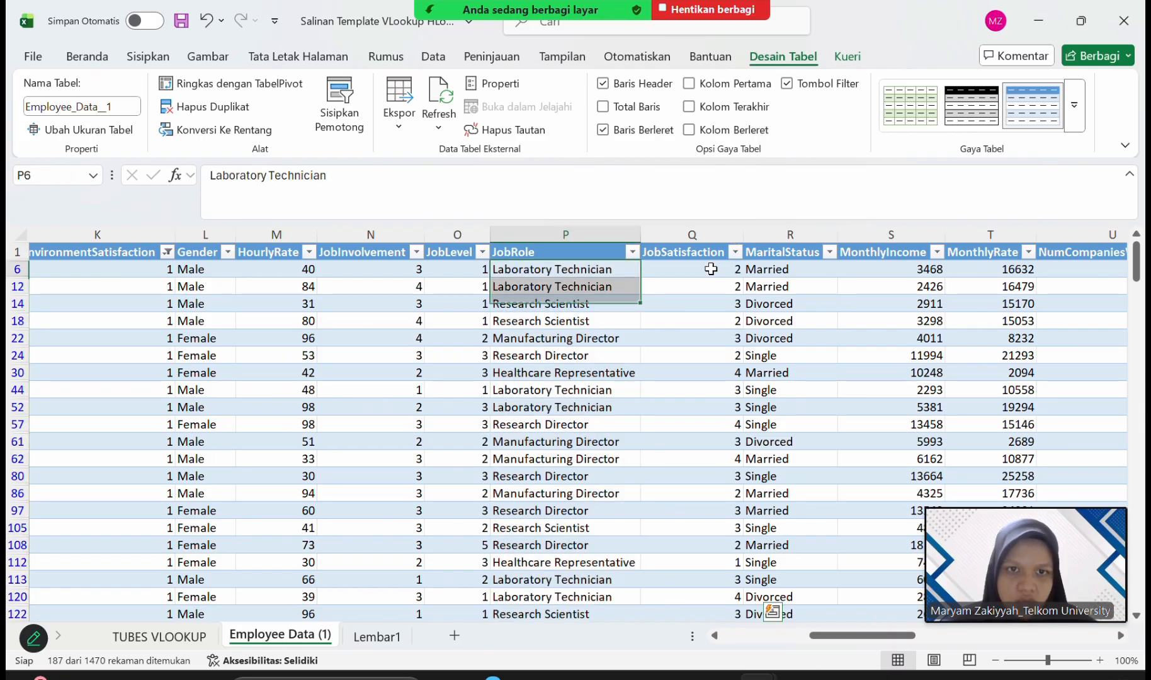
pyautogui.hscroll(2, 711, 269)
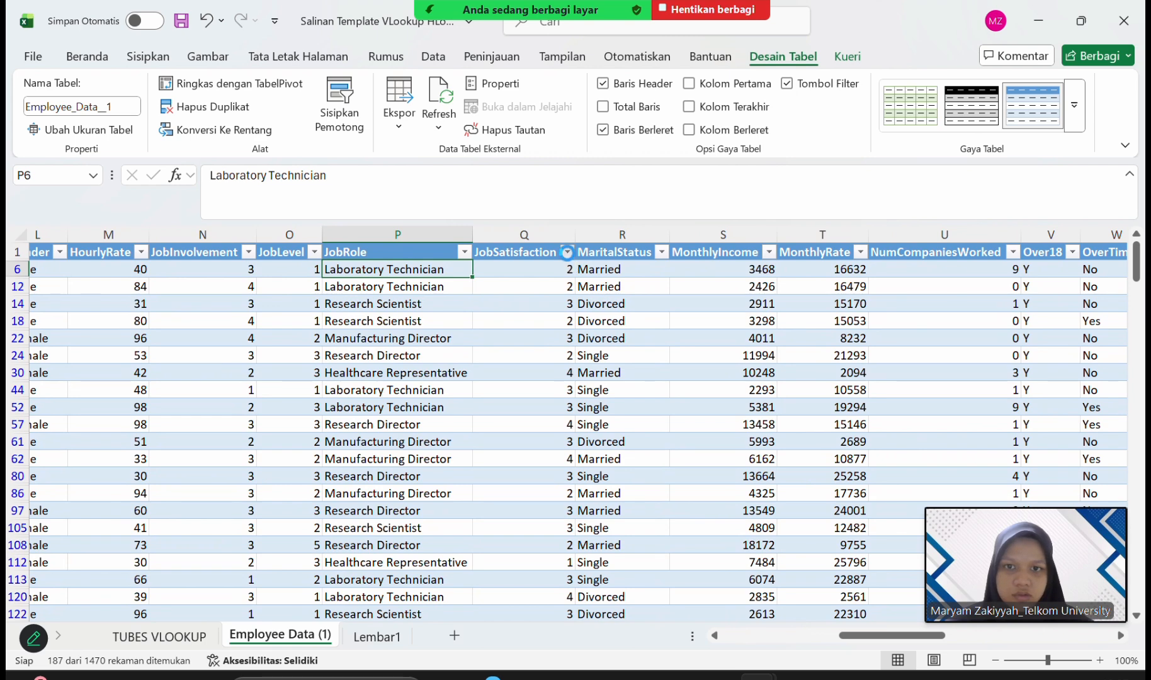
pyautogui.click(569, 252)
pyautogui.click(368, 409)
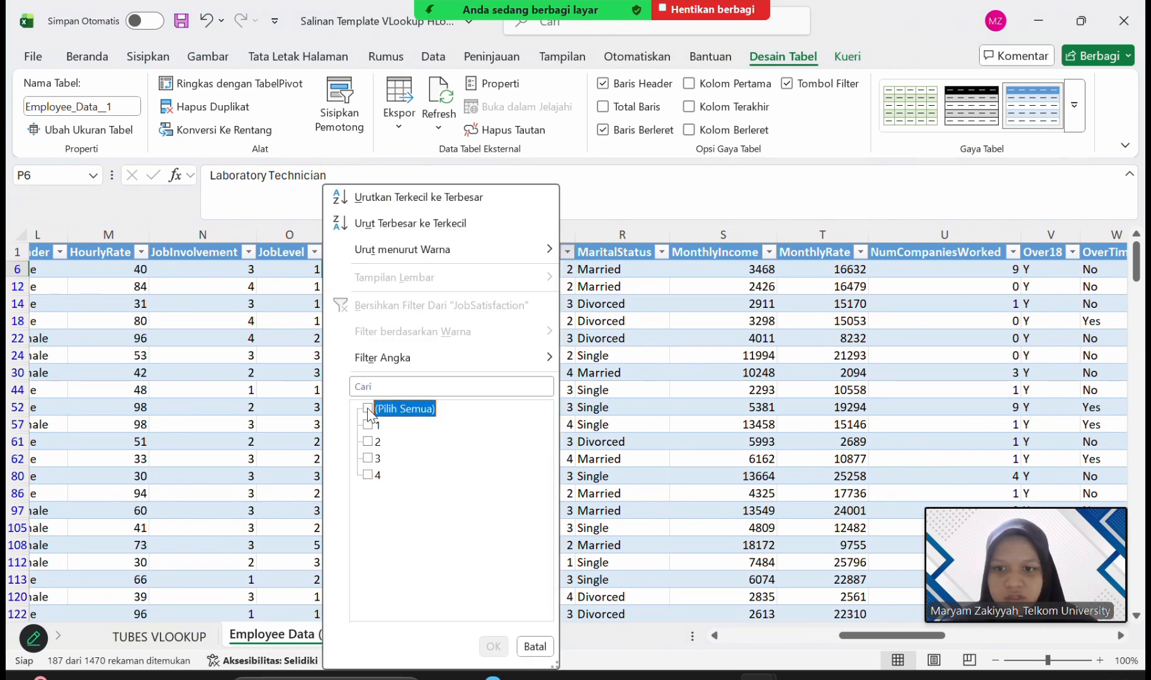
pyautogui.click(370, 427)
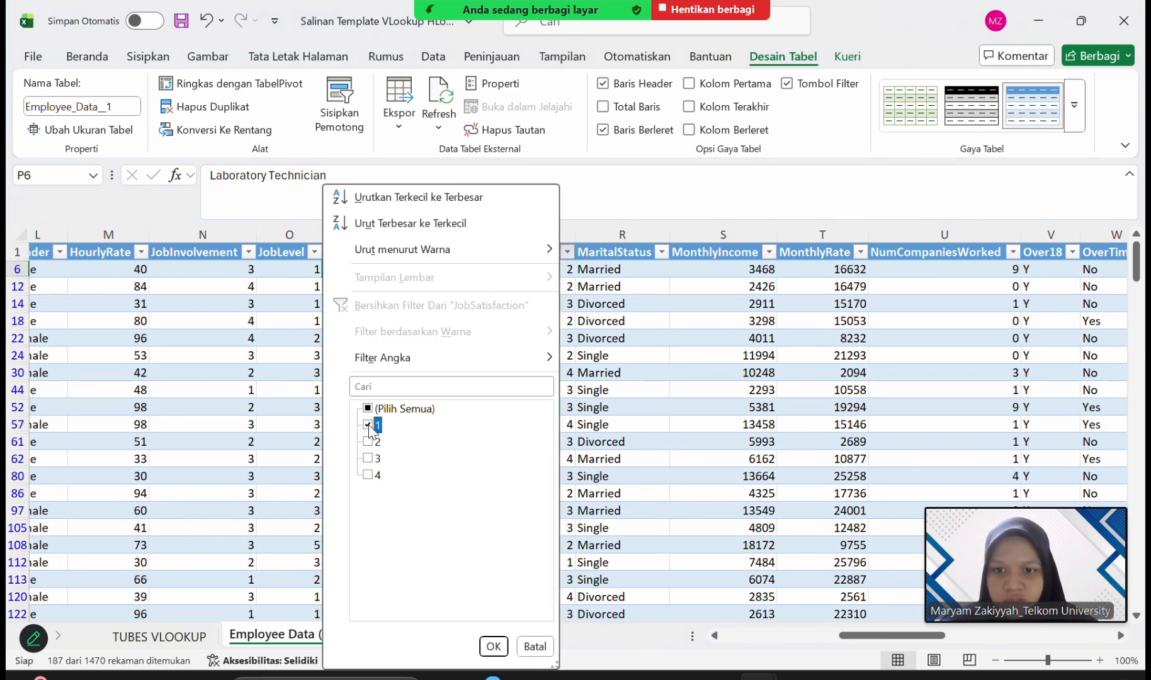
pyautogui.click(493, 647)
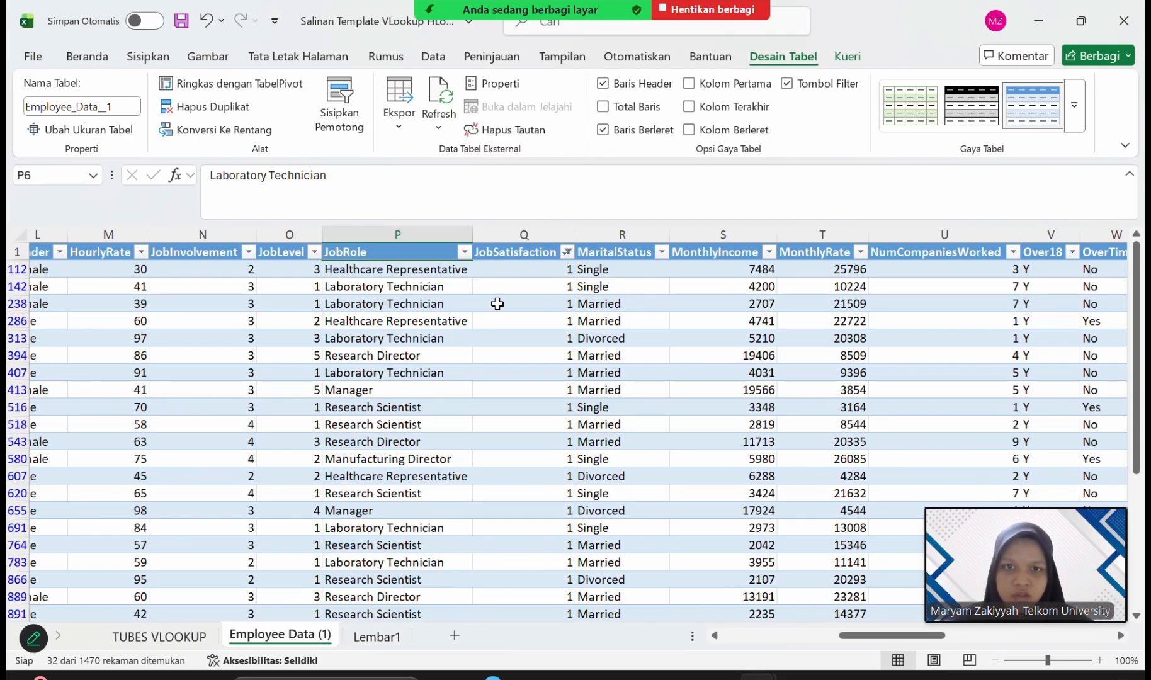
# Review the filtered JobSatisfaction, EnvironmentSatisfaction and Department columns in the employee table.
pyautogui.hscroll(-1, 495, 303)
pyautogui.click(540, 257)
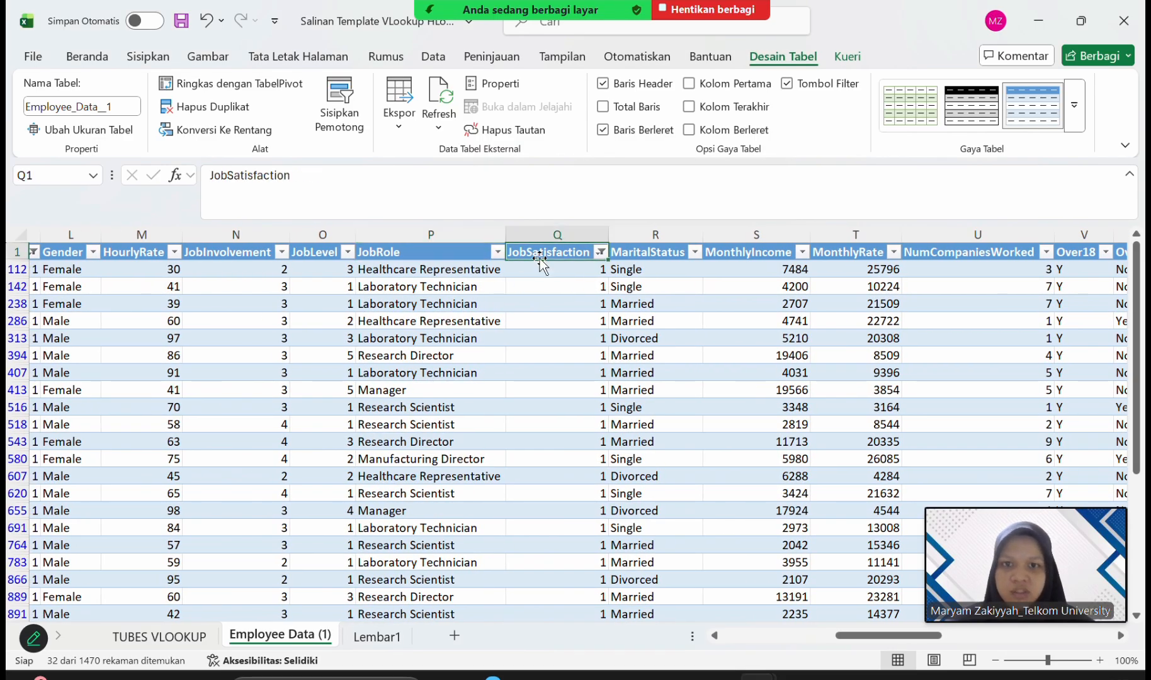
pyautogui.hscroll(-2, 540, 265)
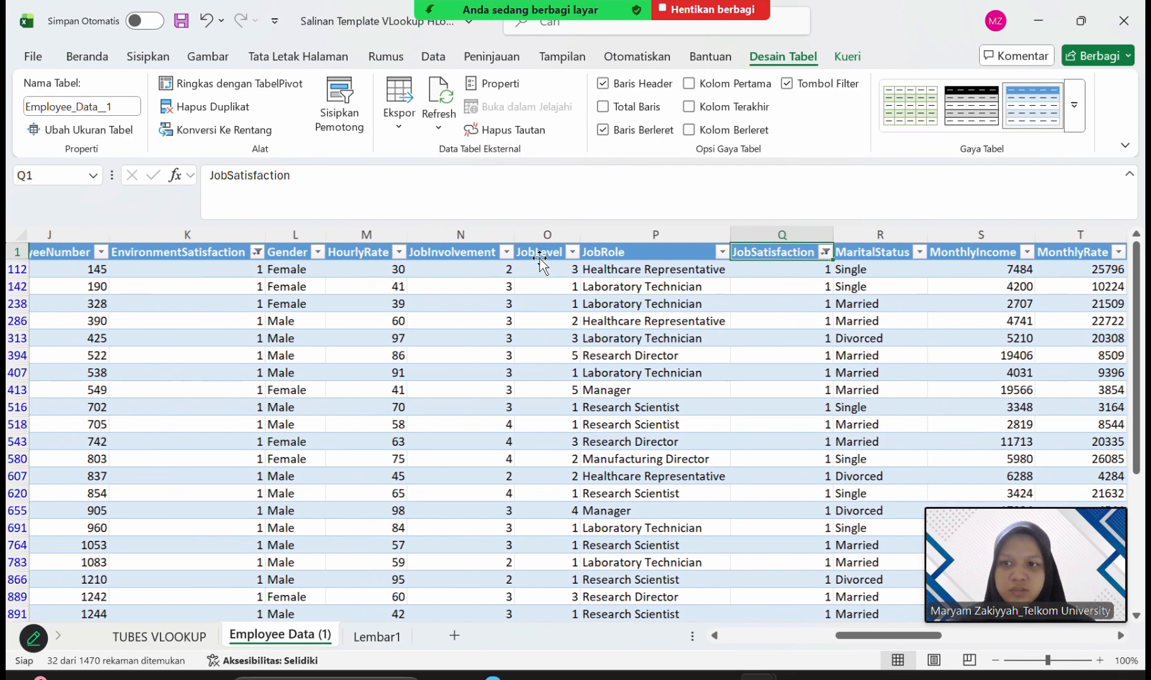
pyautogui.click(131, 251)
pyautogui.hscroll(-5, 195, 301)
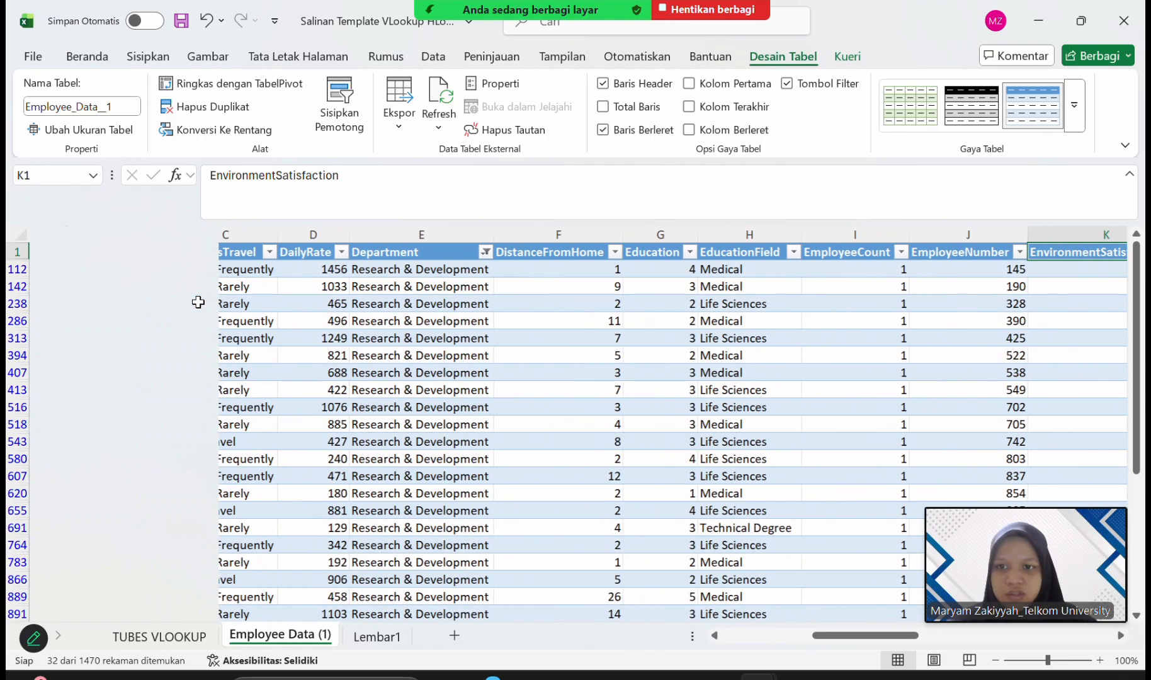
pyautogui.click(343, 255)
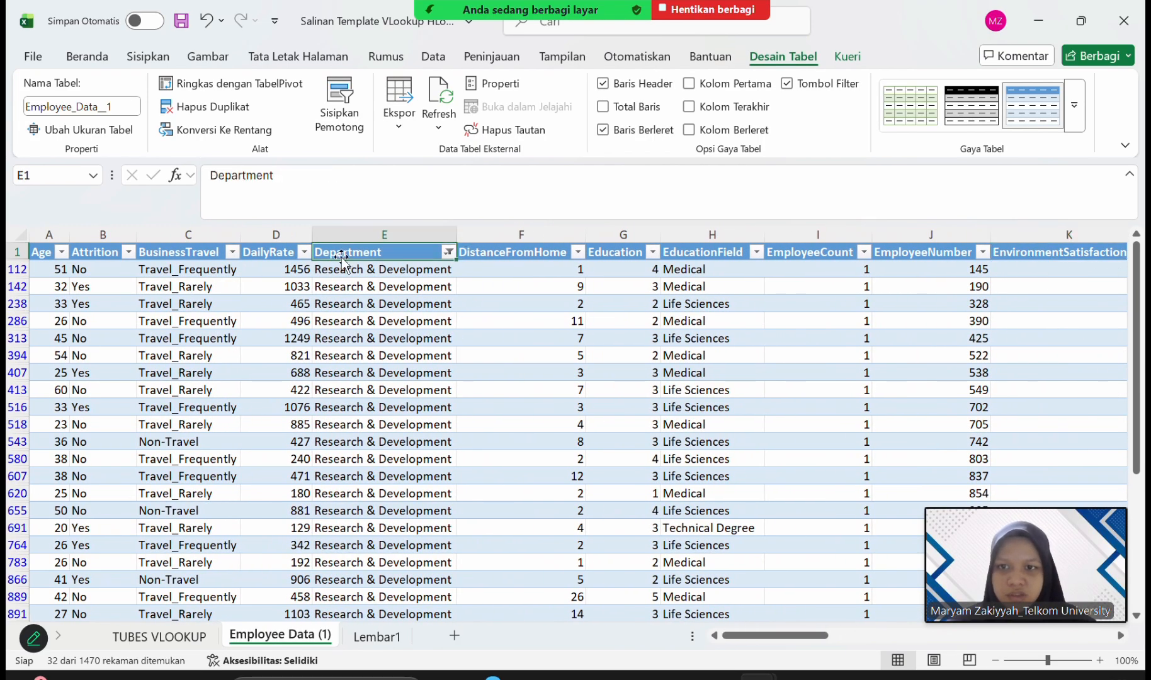
pyautogui.click(377, 269)
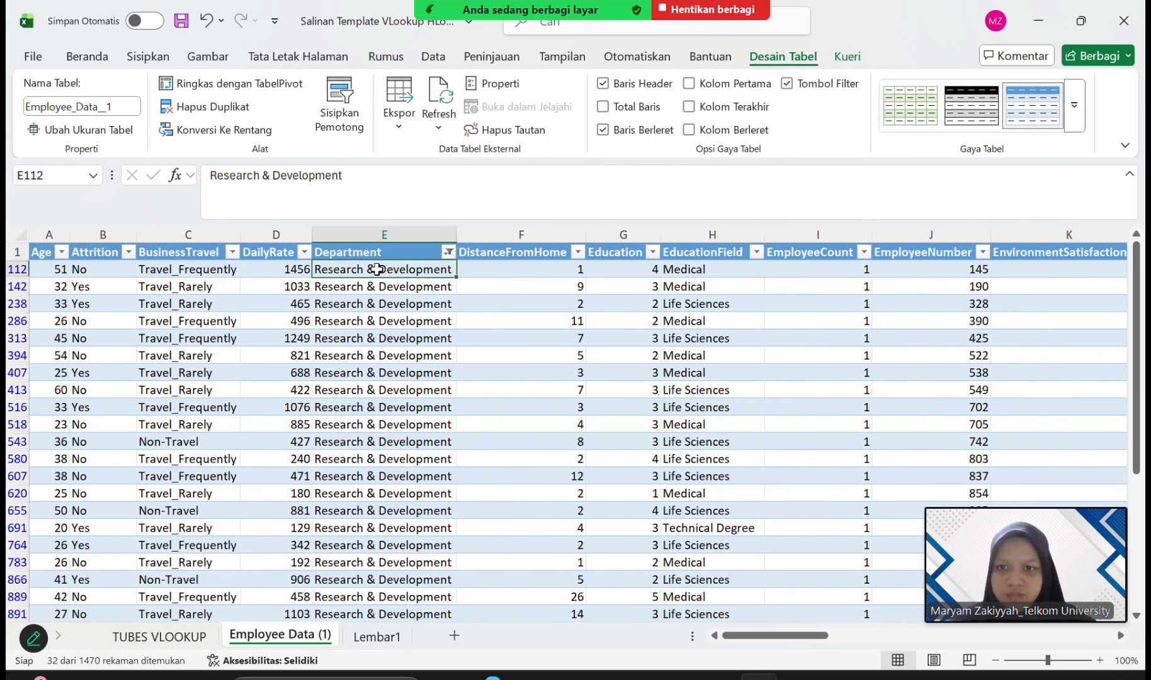
# Copy the filtered employee table with its headers and paste it into a new worksheet starting at cell A1.
pyautogui.click(39, 255)
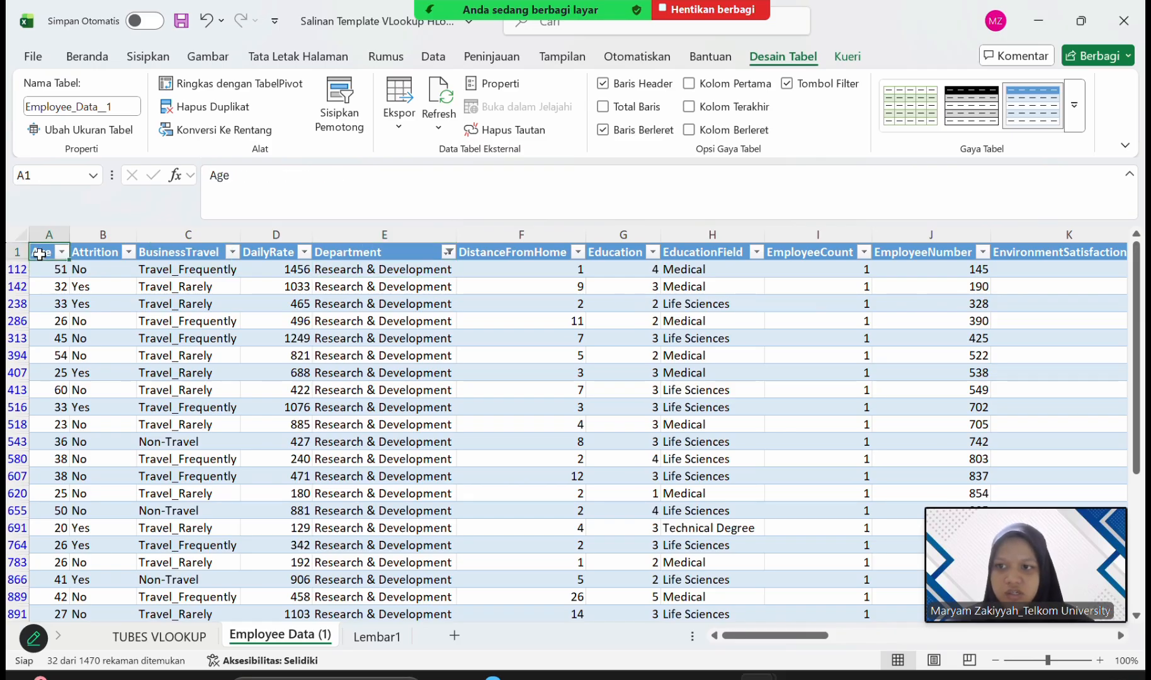
pyautogui.hotkey('ctrl', 'shift', 'End')
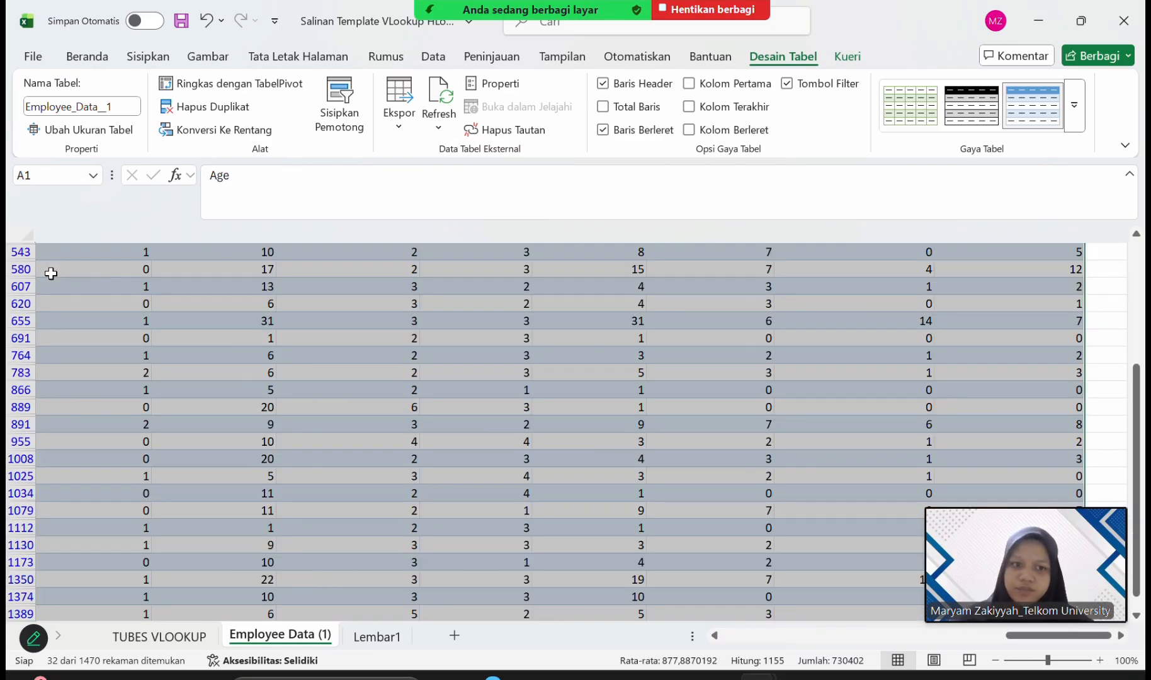
pyautogui.hotkey('ctrl', 'c')
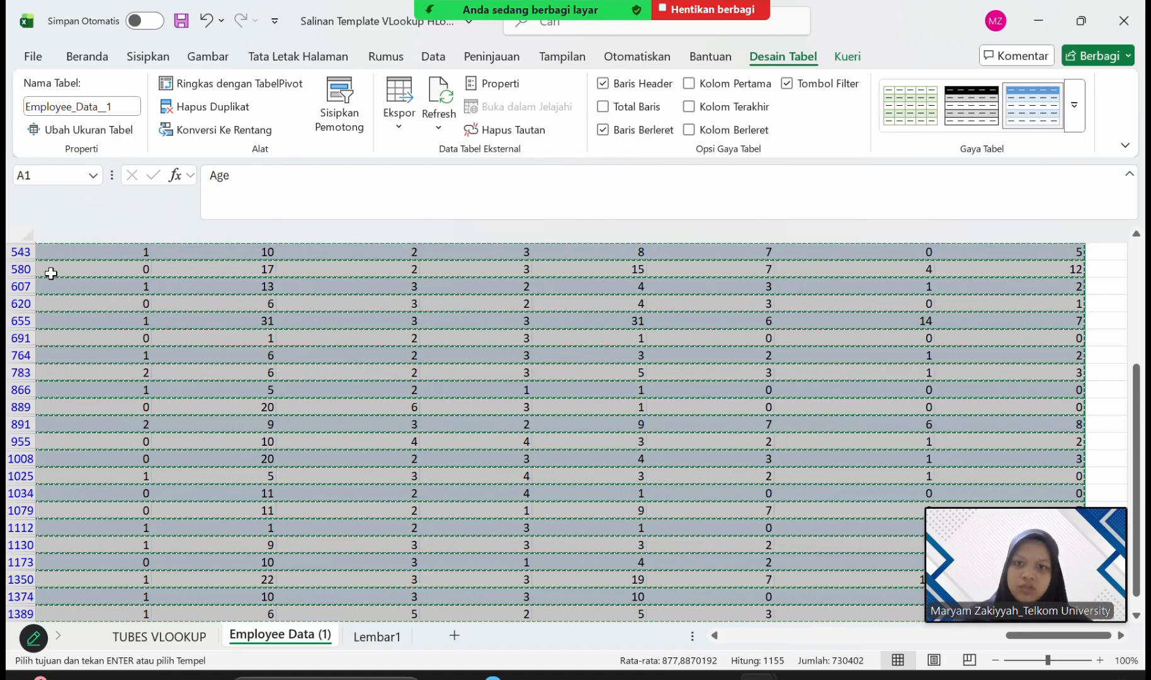
pyautogui.click(451, 635)
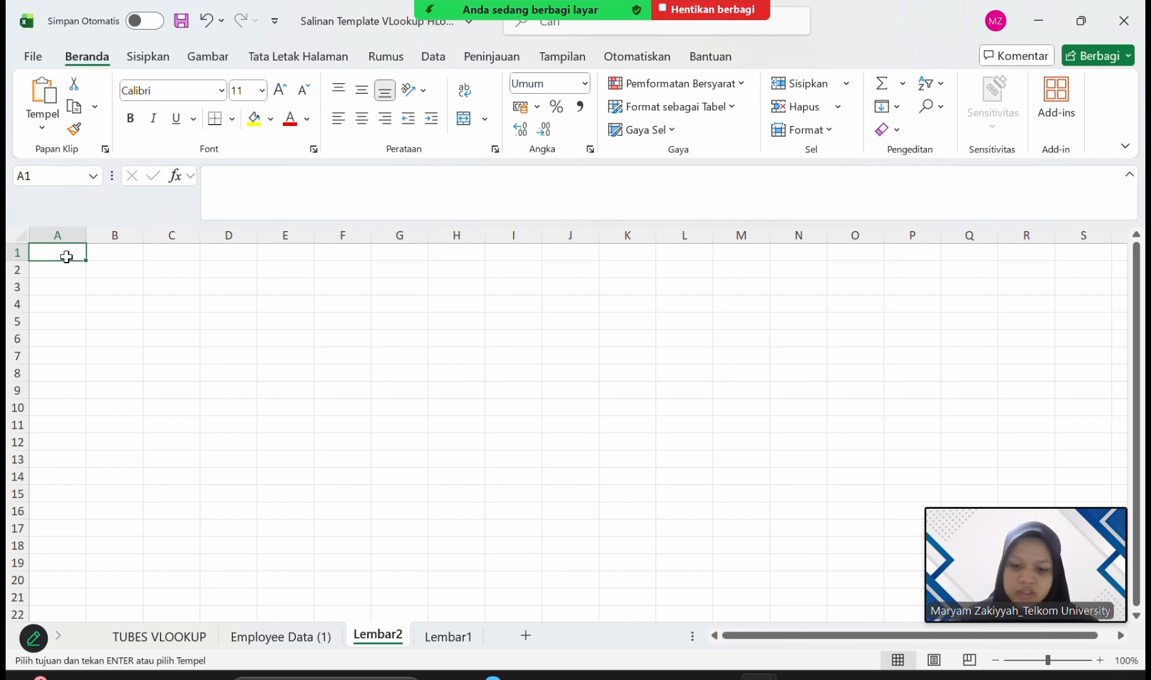
pyautogui.hotkey('ctrl', 'v')
pyautogui.click(294, 356)
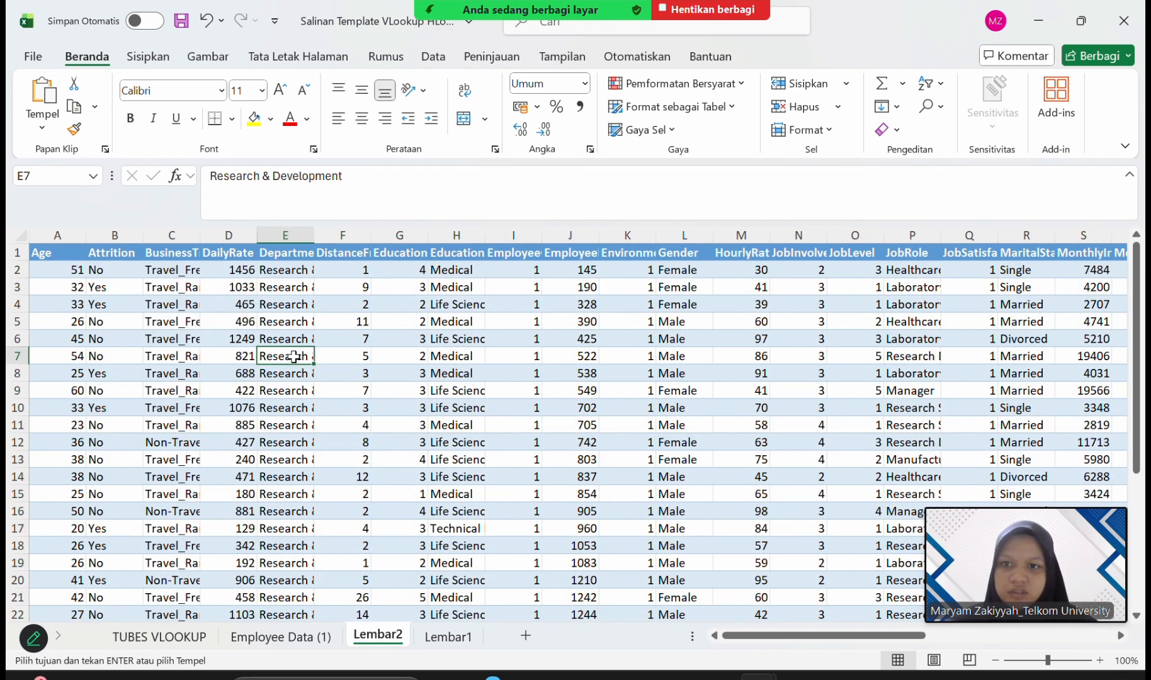
# Rename the new worksheet as "R&D low Satisfaction".
pyautogui.rightClick(397, 640)
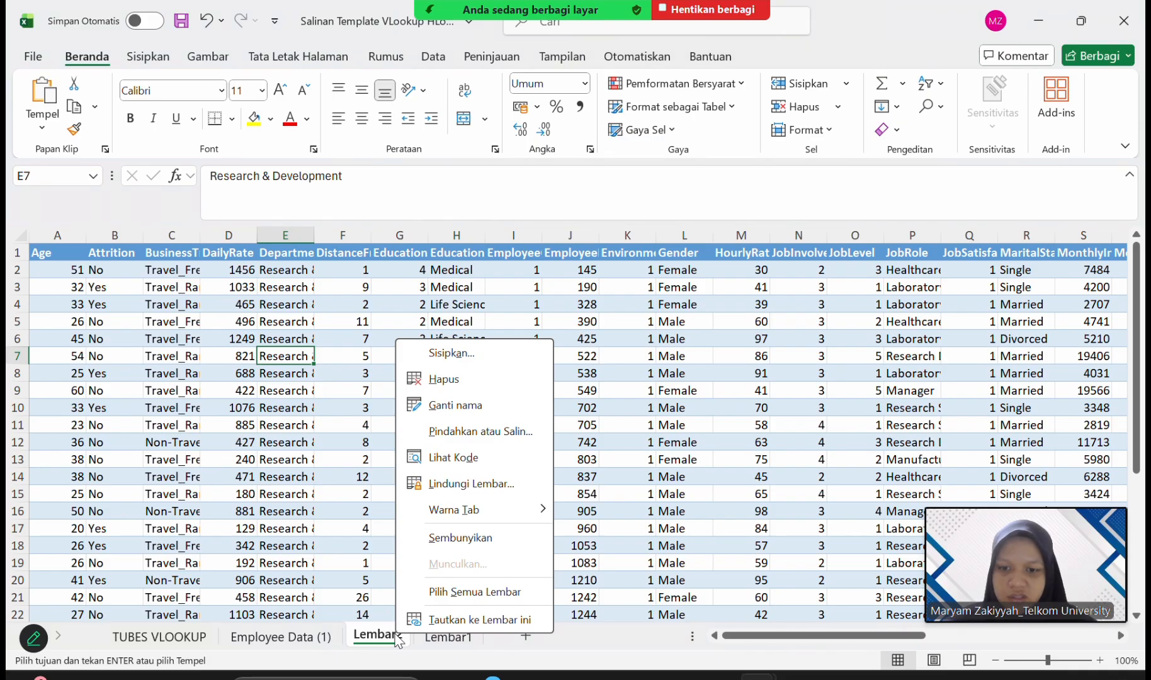
pyautogui.click(370, 641)
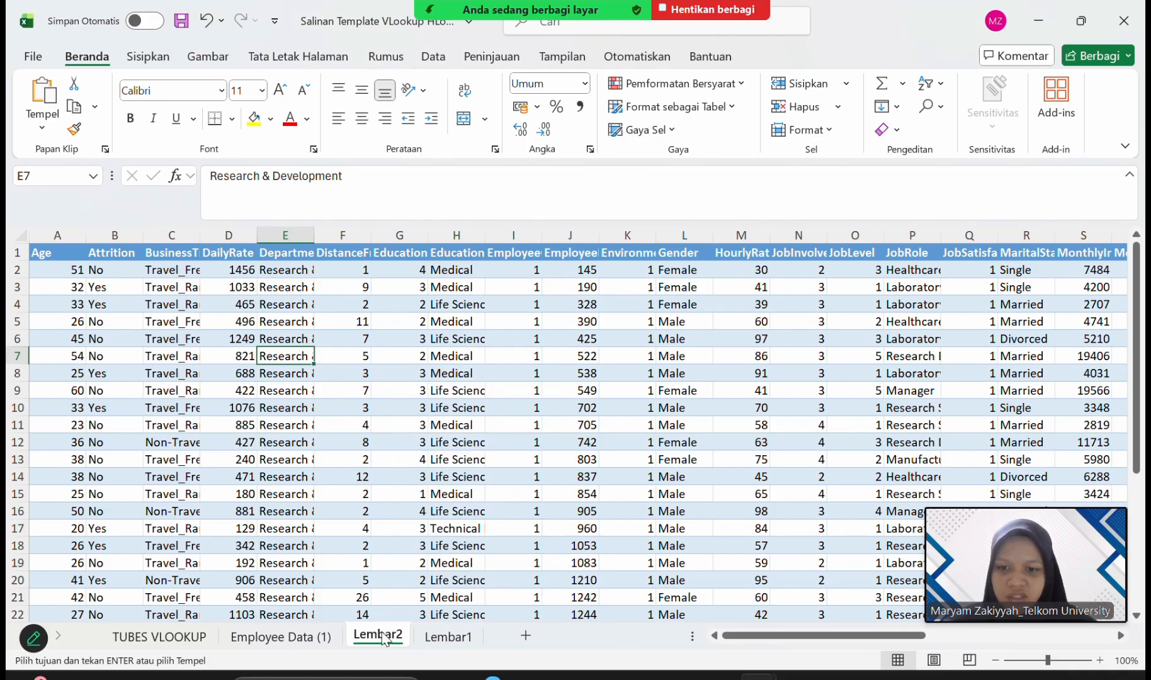
pyautogui.rightClick(383, 639)
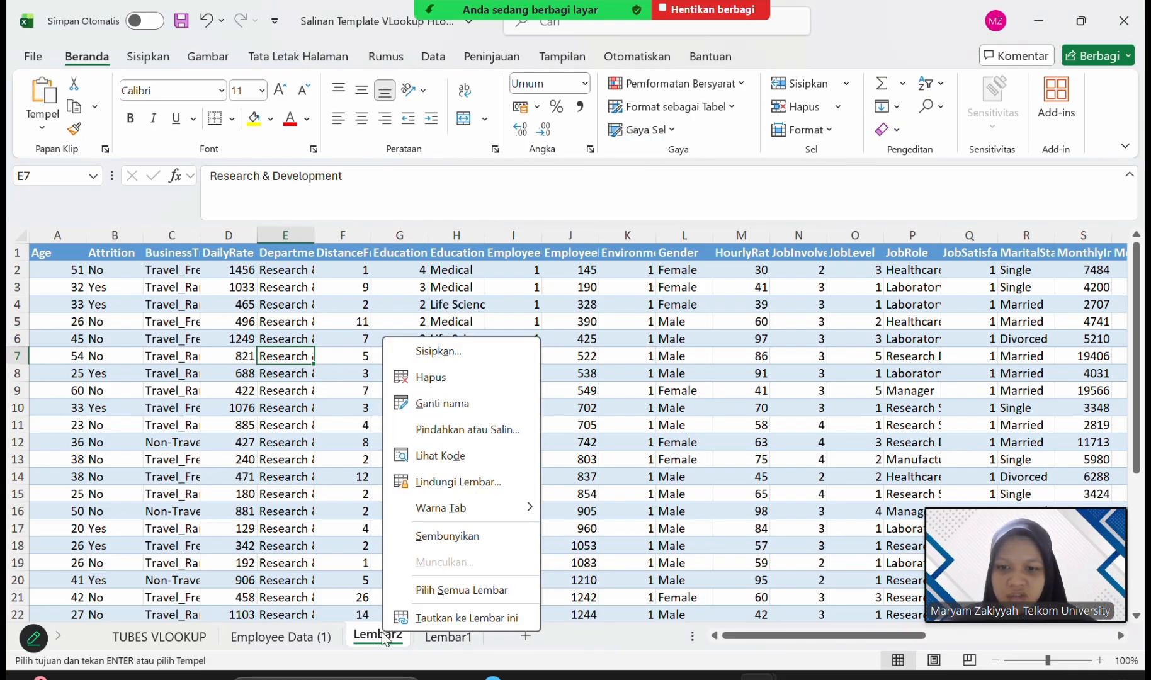
pyautogui.click(462, 405)
pyautogui.write('R')
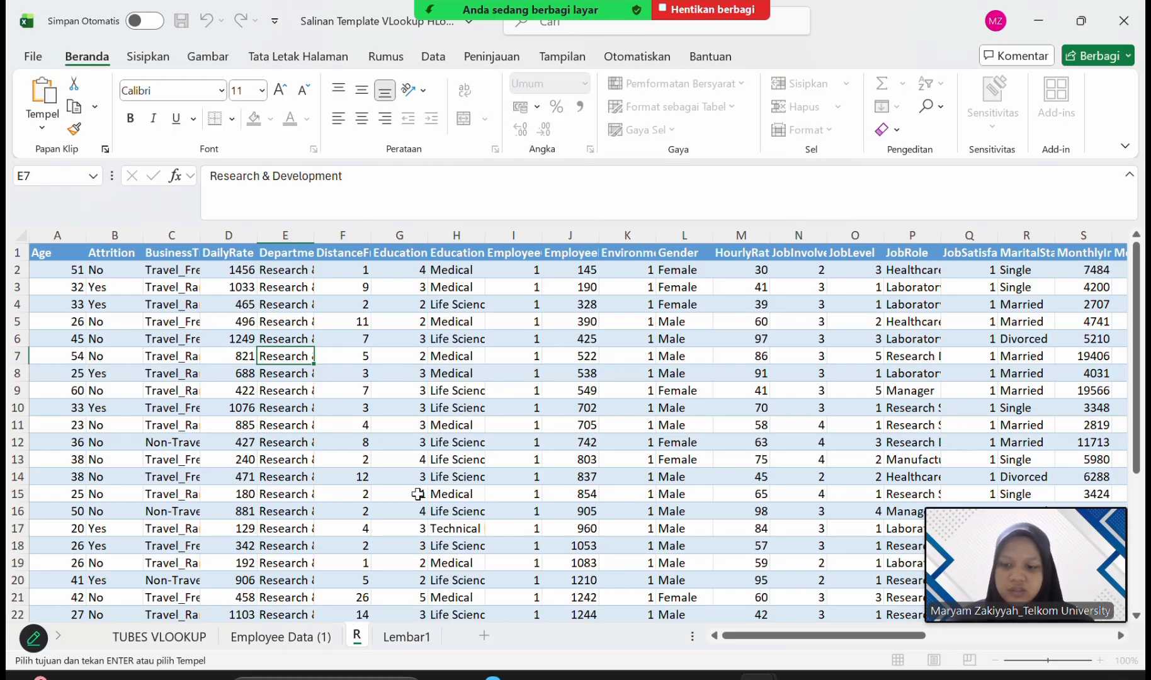
pyautogui.write('&')
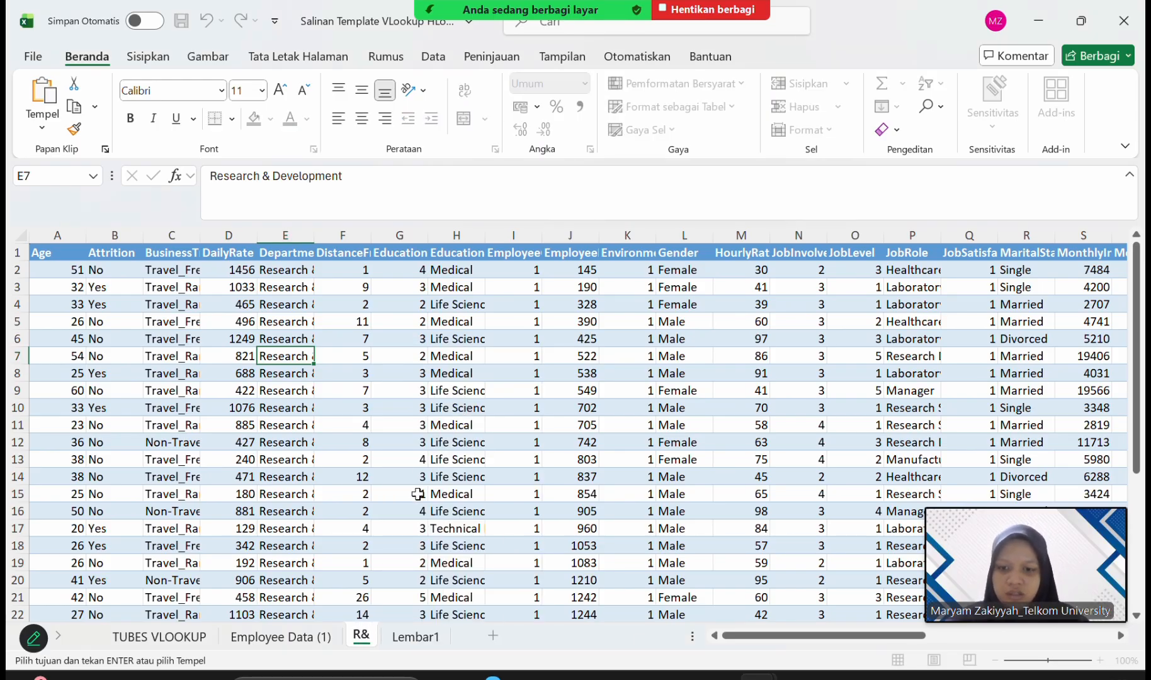
pyautogui.write('D')
pyautogui.press('Return')
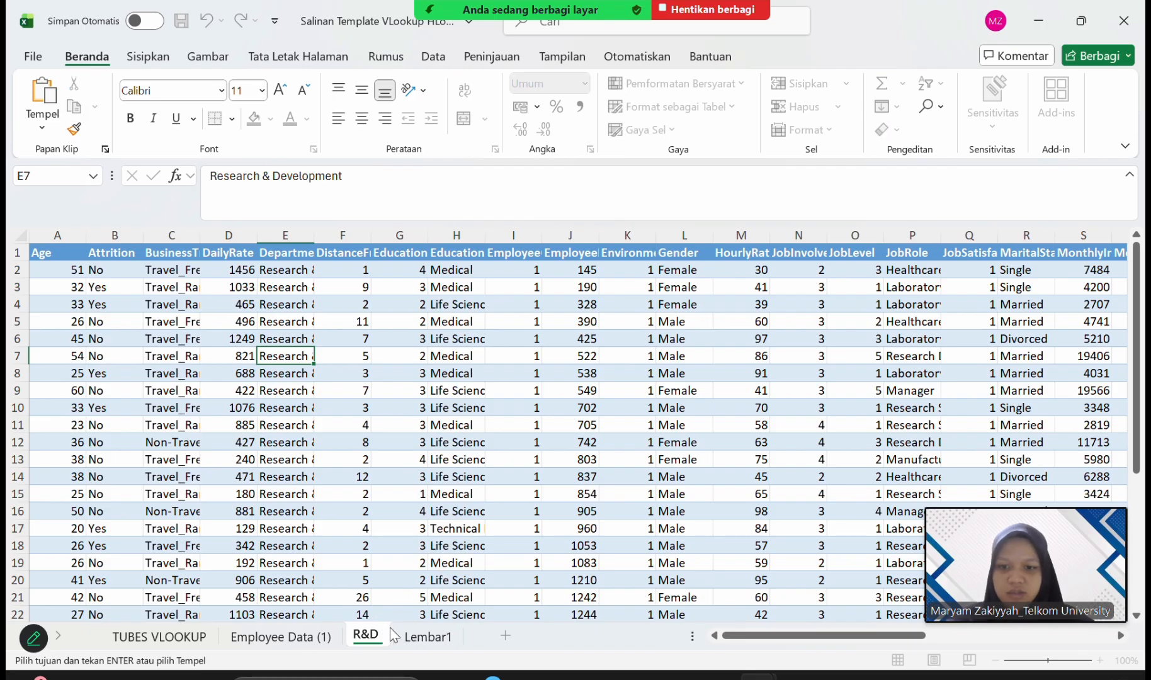
pyautogui.write('IO')
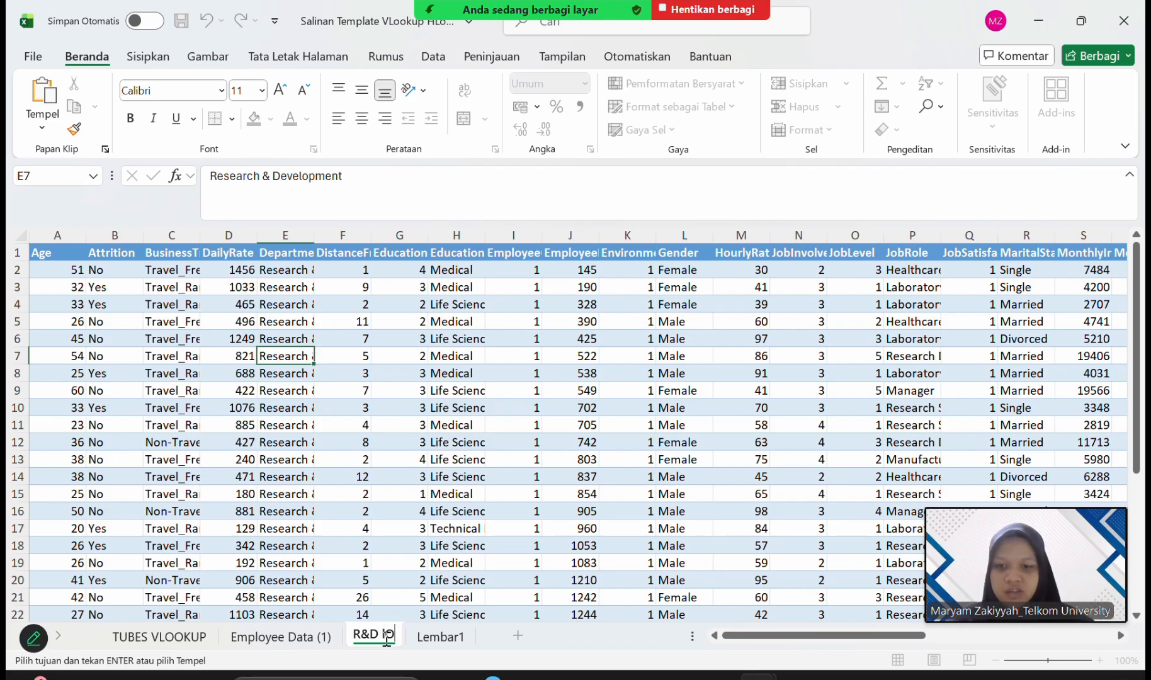
pyautogui.press('BackSpace')
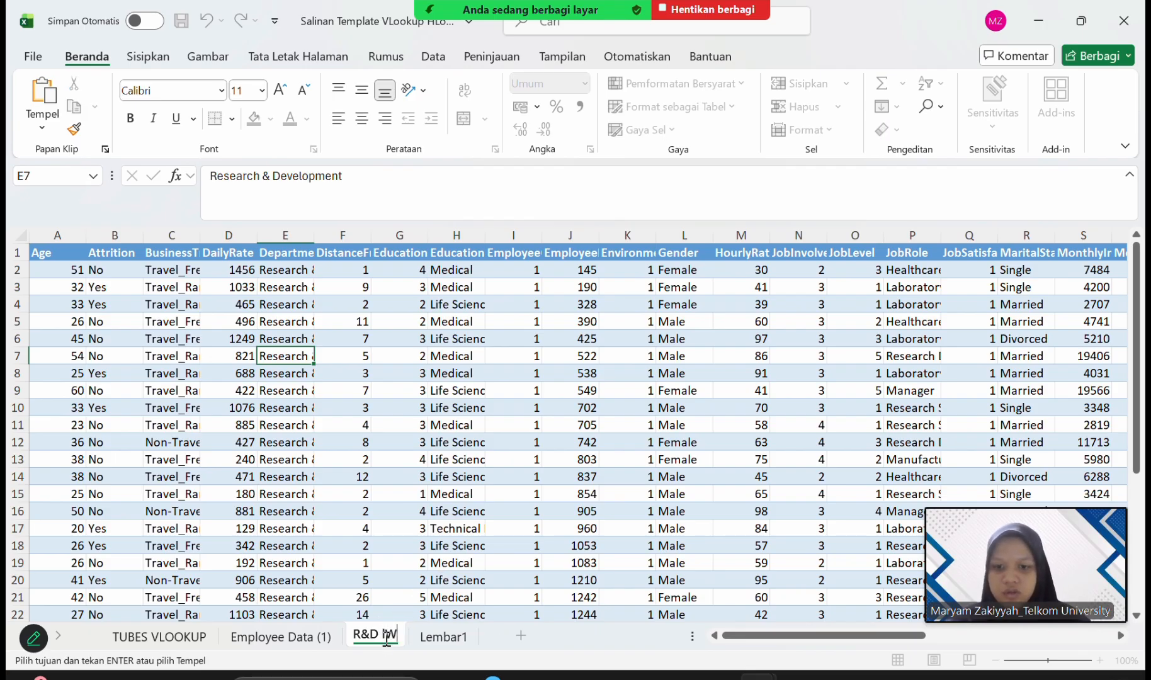
pyautogui.write('ow')
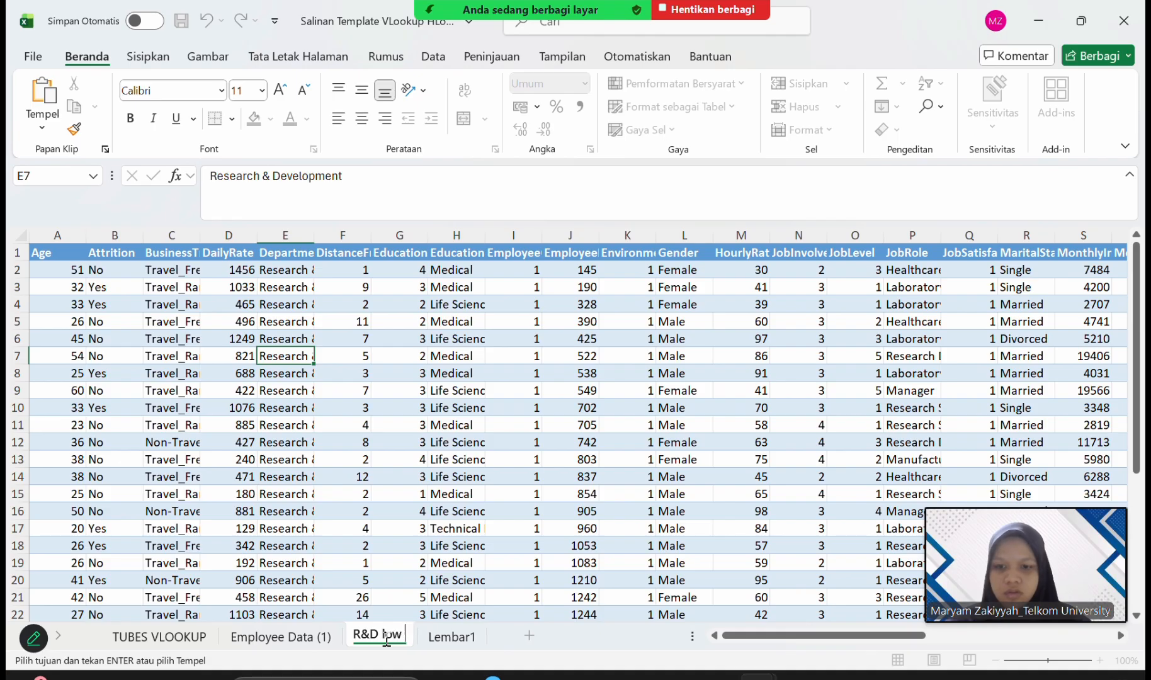
pyautogui.write(' Sat')
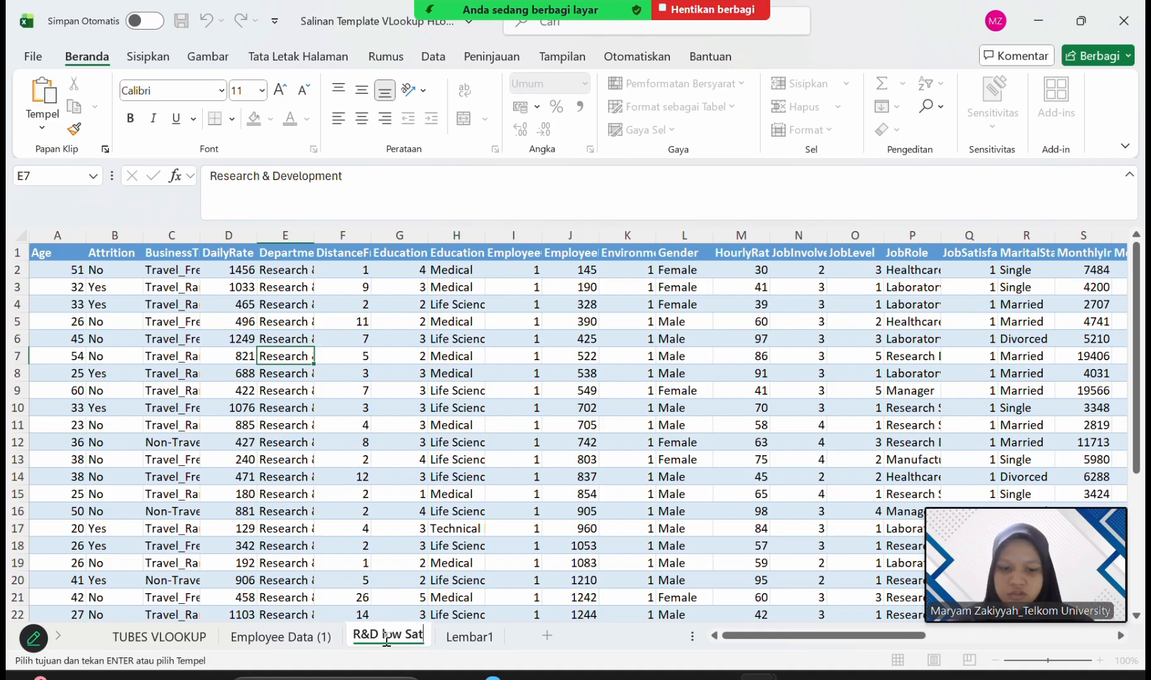
pyautogui.write('isfacti')
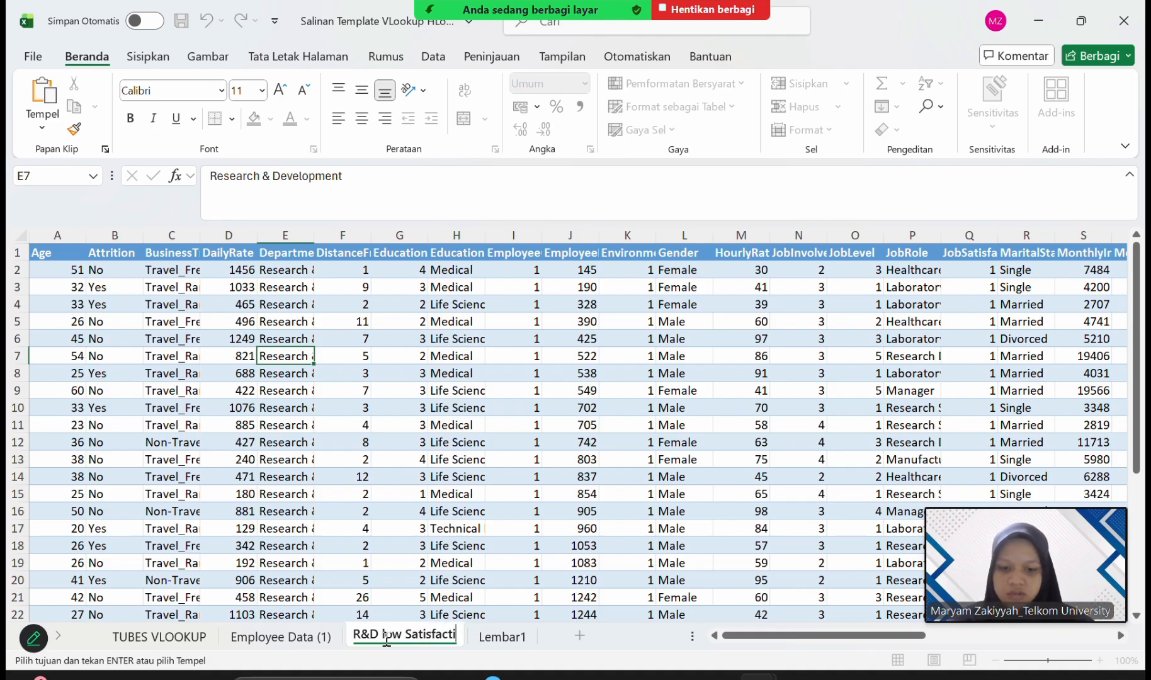
pyautogui.write('on')
pyautogui.press('Return')
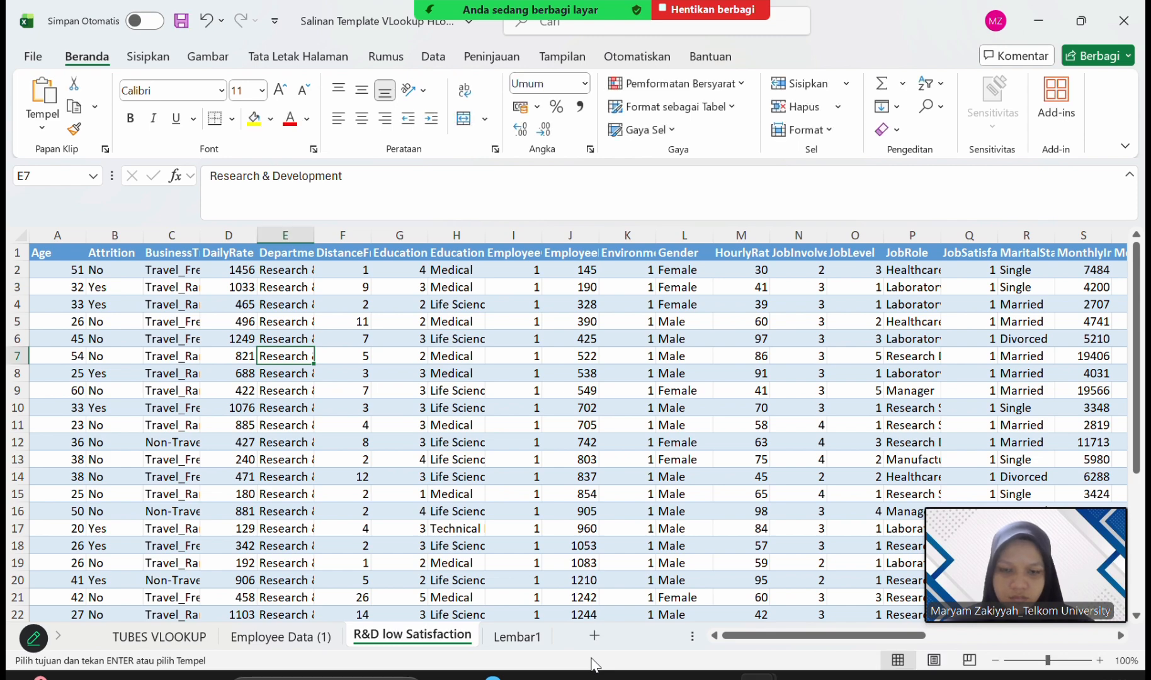
# Return to the Employee Data (1) sheet and reselect all values in the Department column's filter.
pyautogui.click(517, 636)
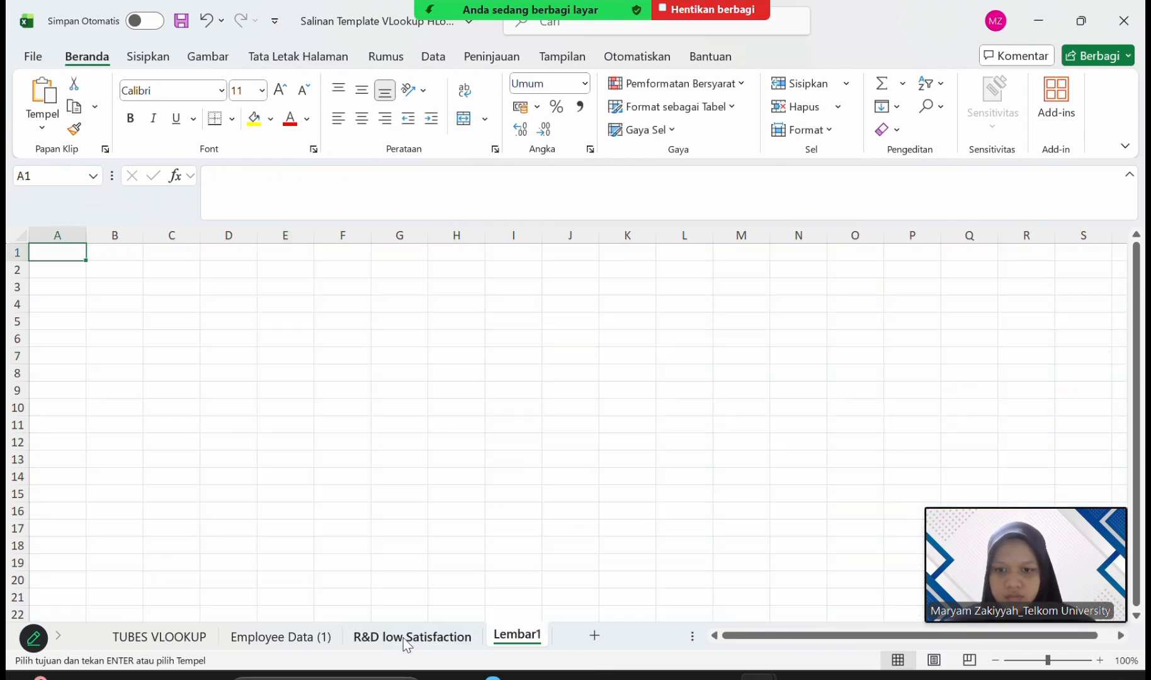
pyautogui.click(378, 638)
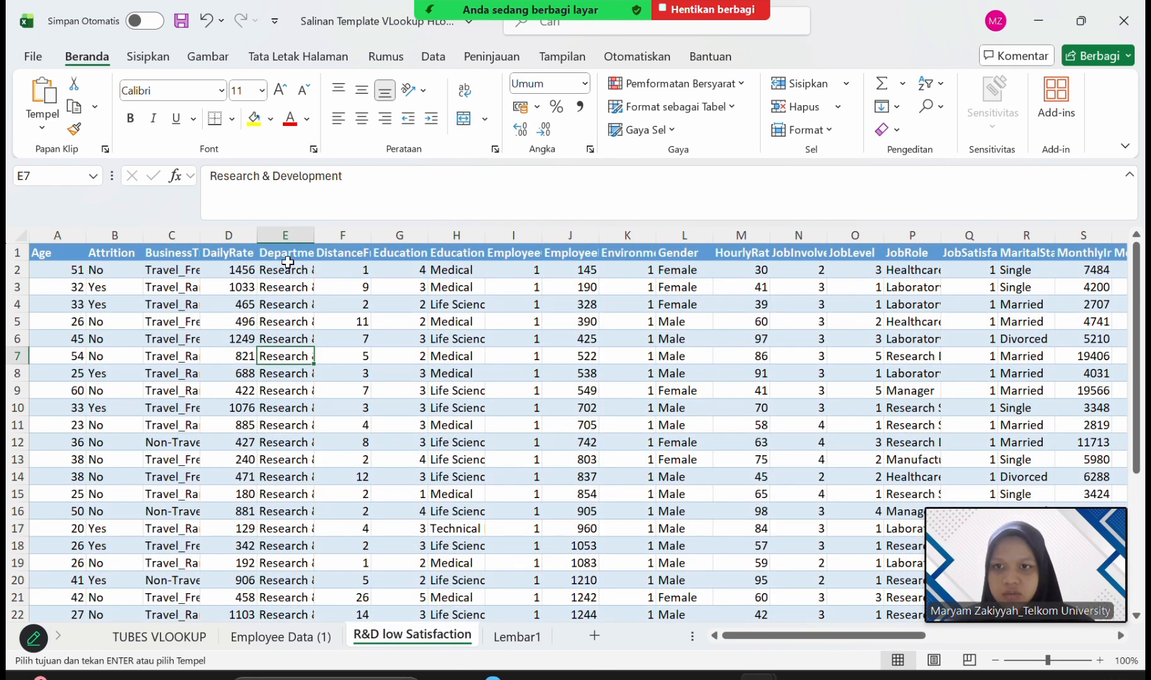
pyautogui.click(306, 638)
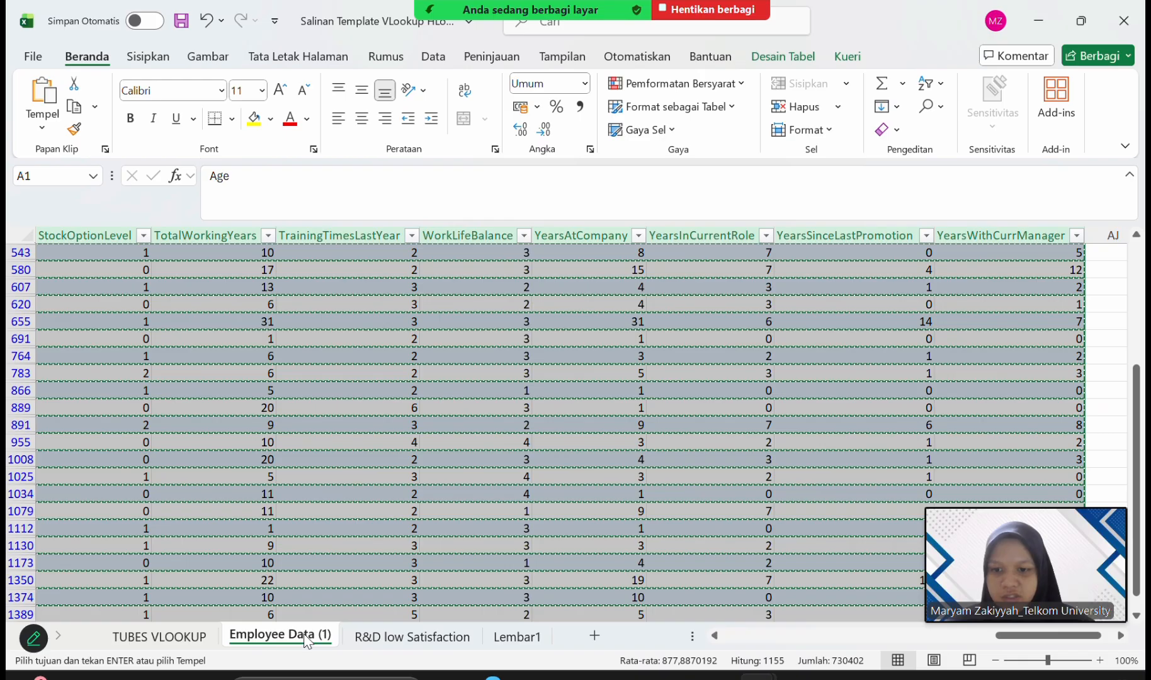
pyautogui.click(237, 485)
pyautogui.hscroll(-10, 235, 487)
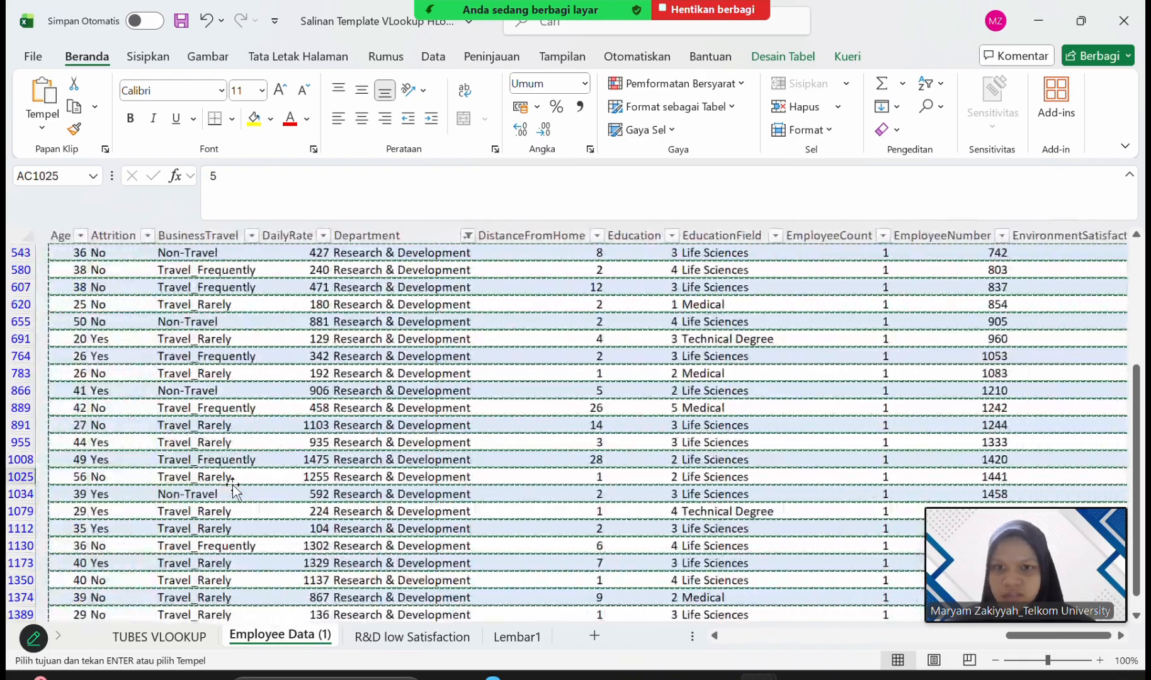
pyautogui.scroll(4, 231, 480)
pyautogui.hscroll(1, 231, 480)
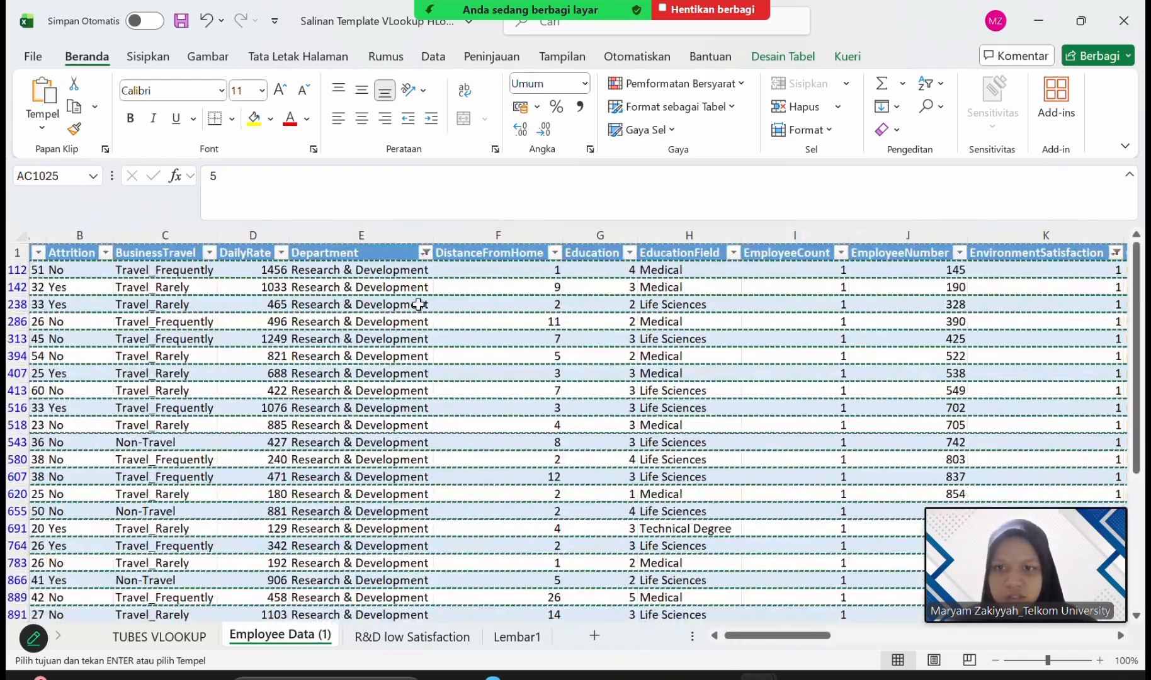
pyautogui.click(425, 253)
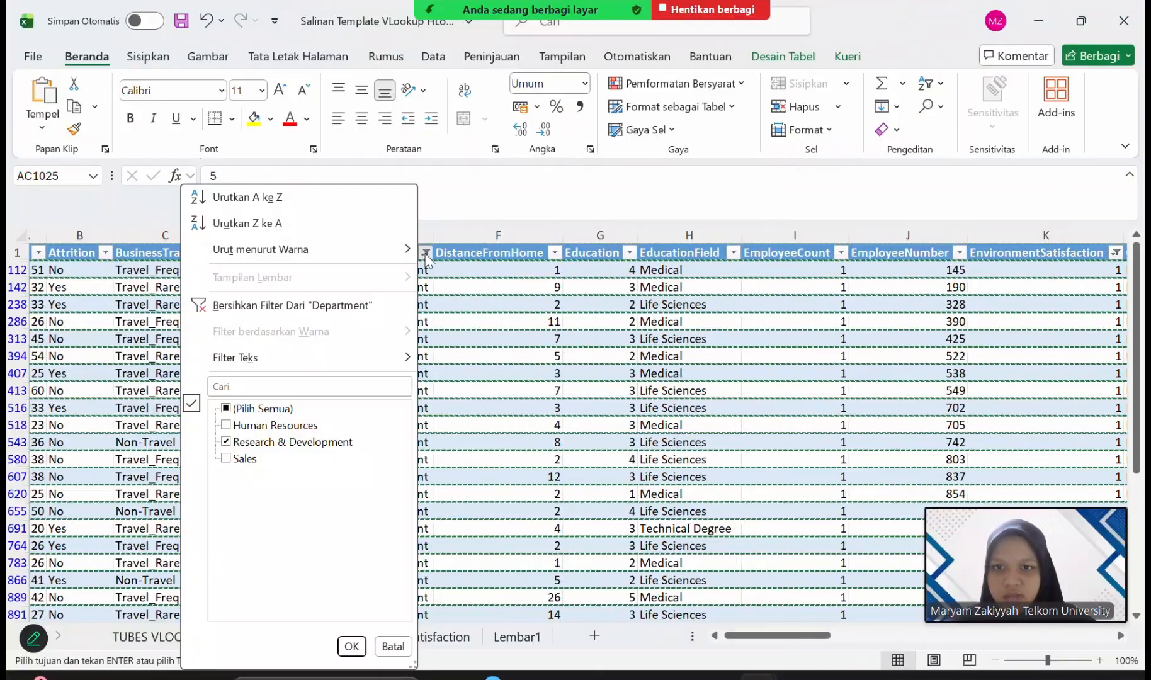
pyautogui.click(227, 408)
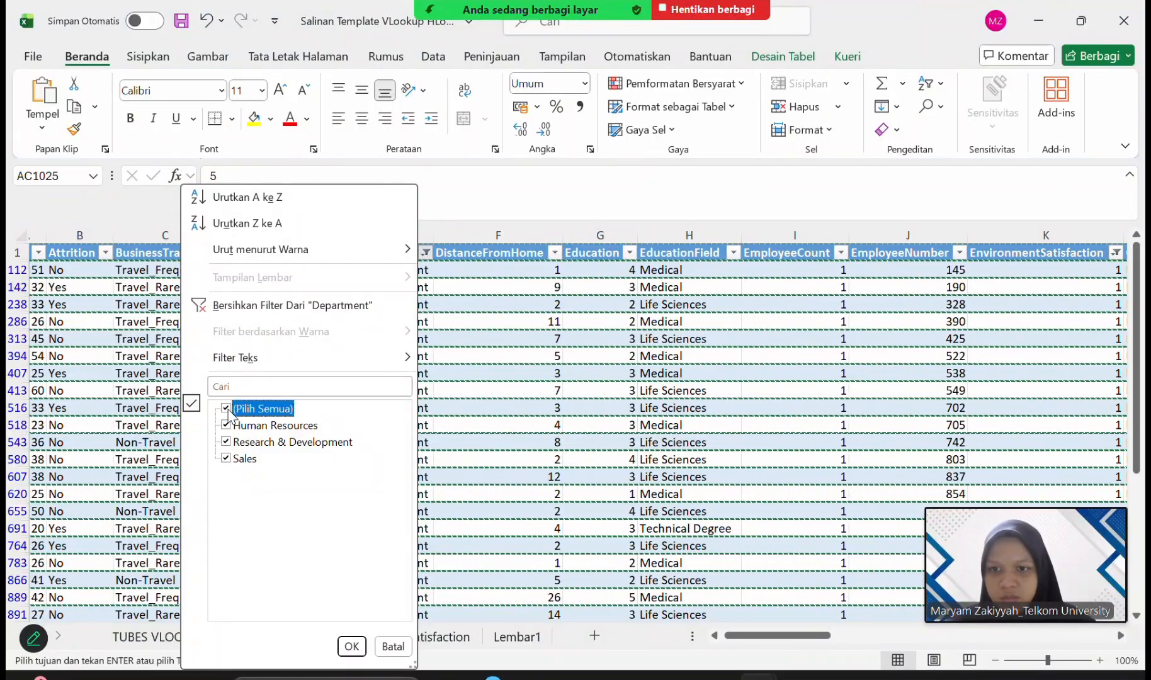
pyautogui.click(352, 646)
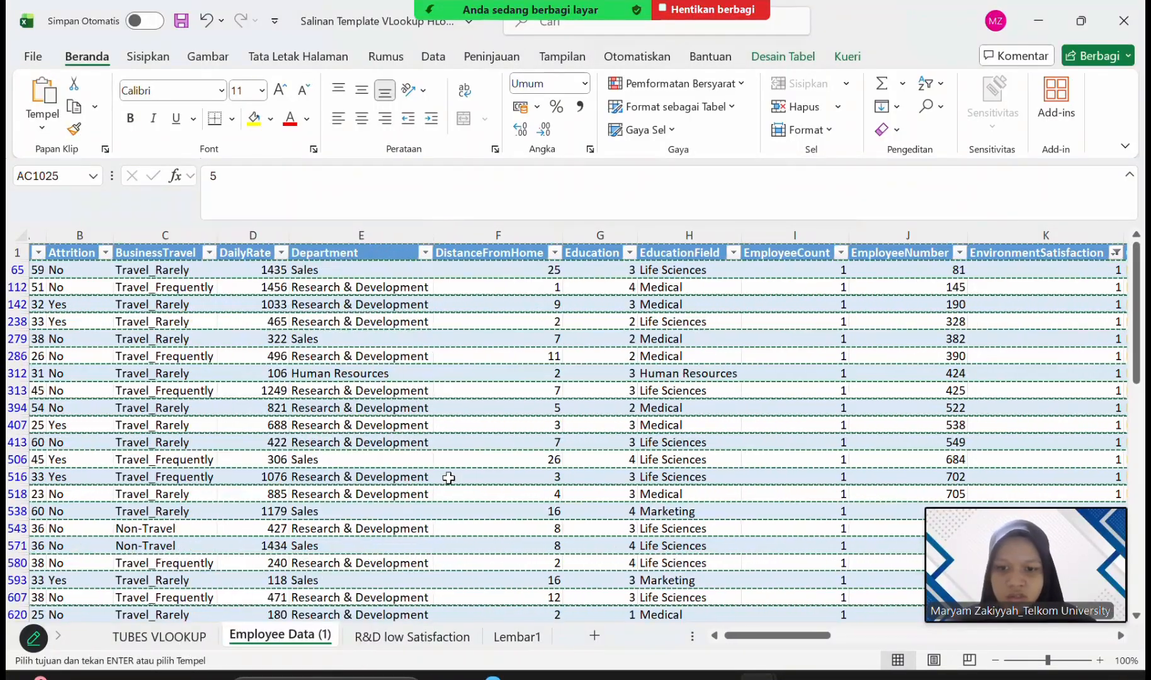
# Reselect all values in the EnvironmentSatisfaction column's filter so every rating is included.
pyautogui.hscroll(5, 296, 456)
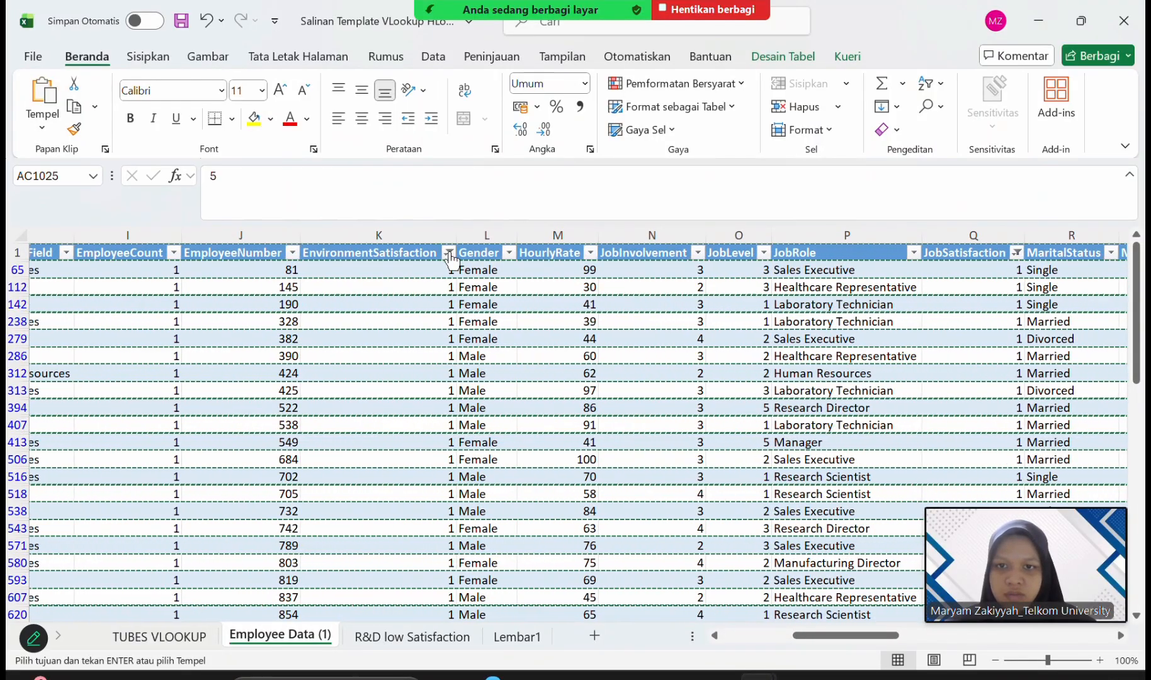
pyautogui.click(448, 253)
pyautogui.click(237, 409)
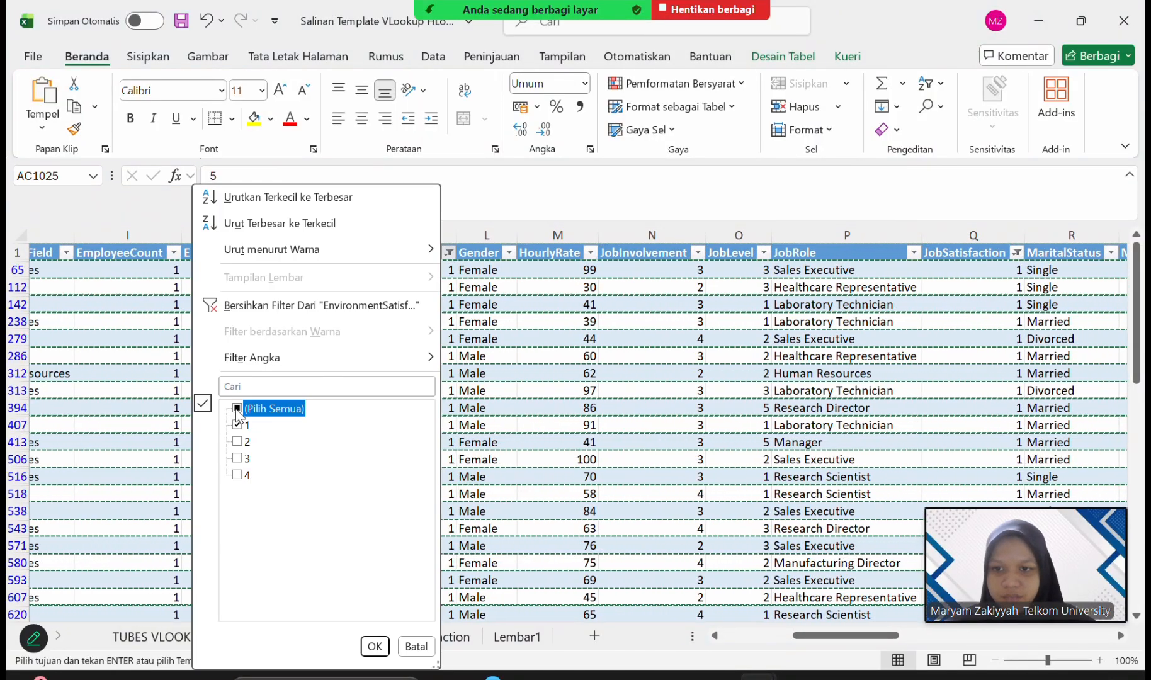
pyautogui.click(375, 646)
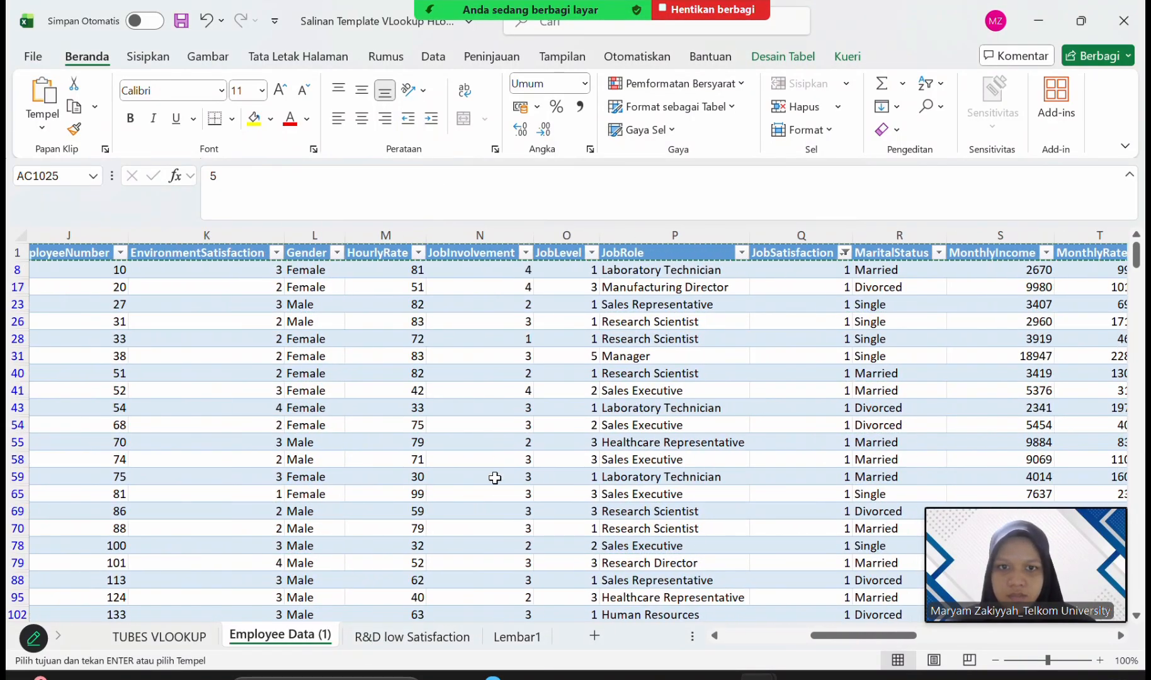
# Reselect all values in the JobSatisfaction column's filter so every rating is included.
pyautogui.hscroll(3, 853, 335)
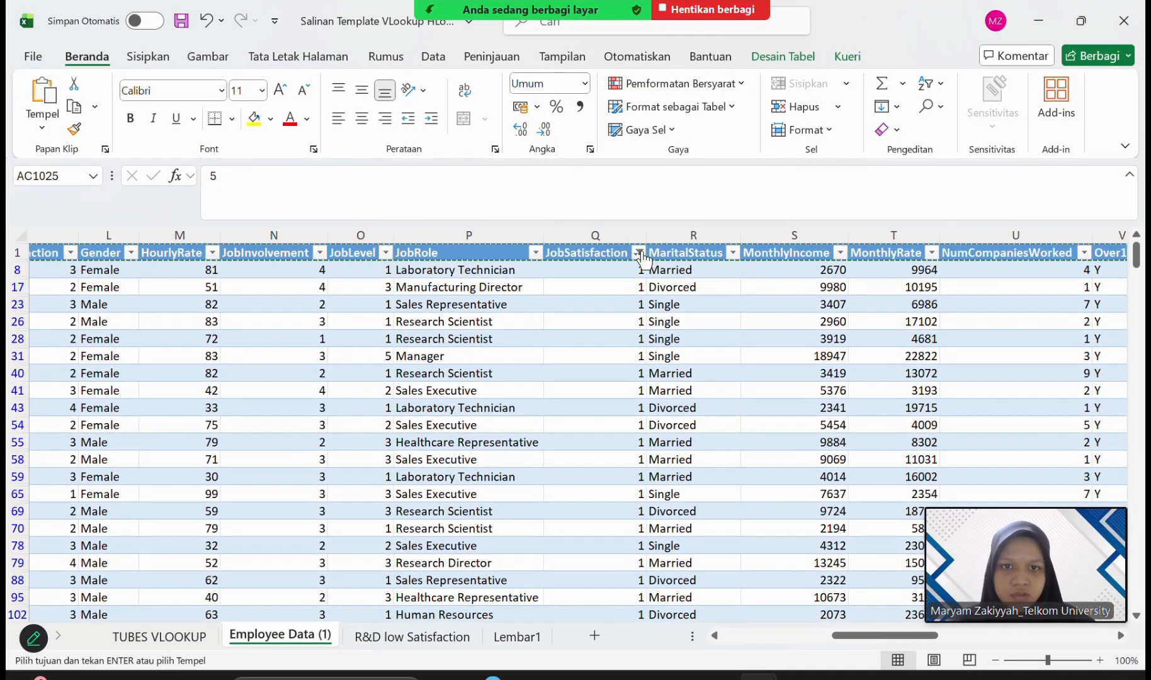
pyautogui.click(639, 253)
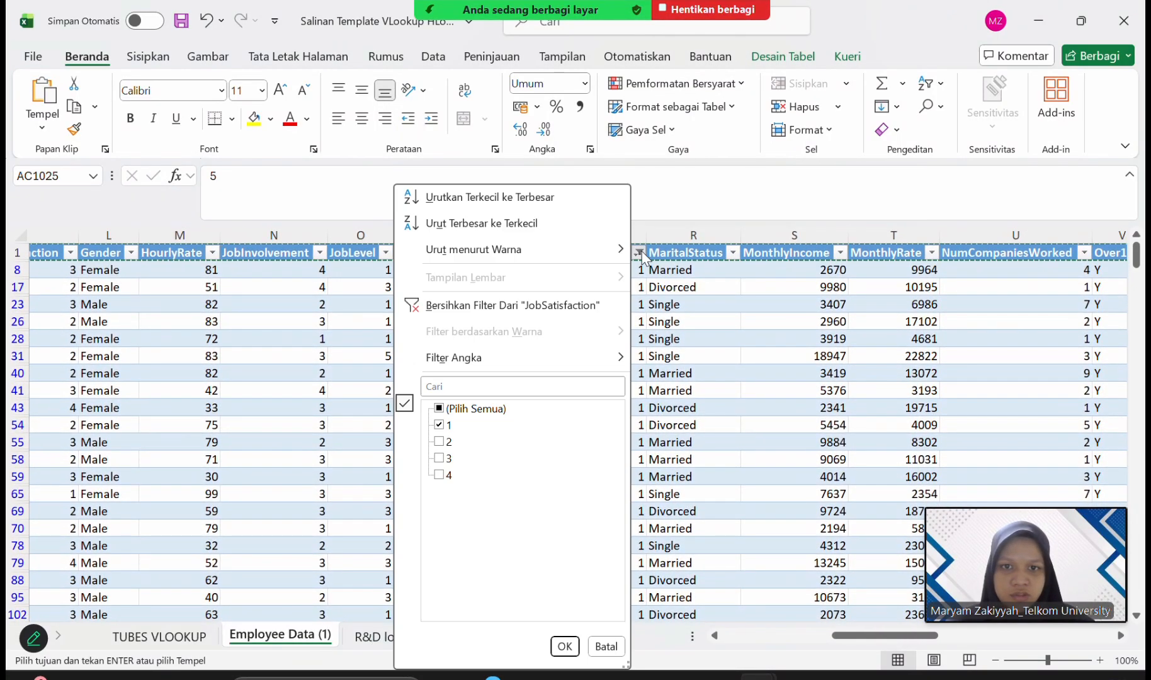
pyautogui.click(440, 409)
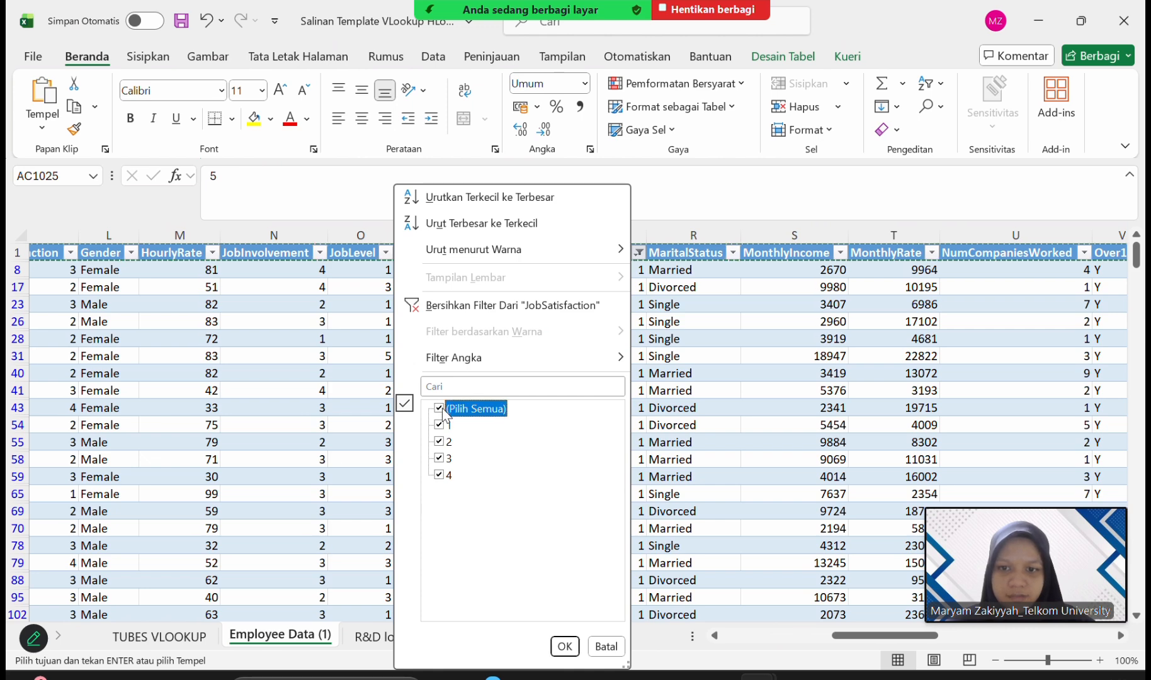
pyautogui.click(565, 646)
pyautogui.hscroll(-10, 239, 537)
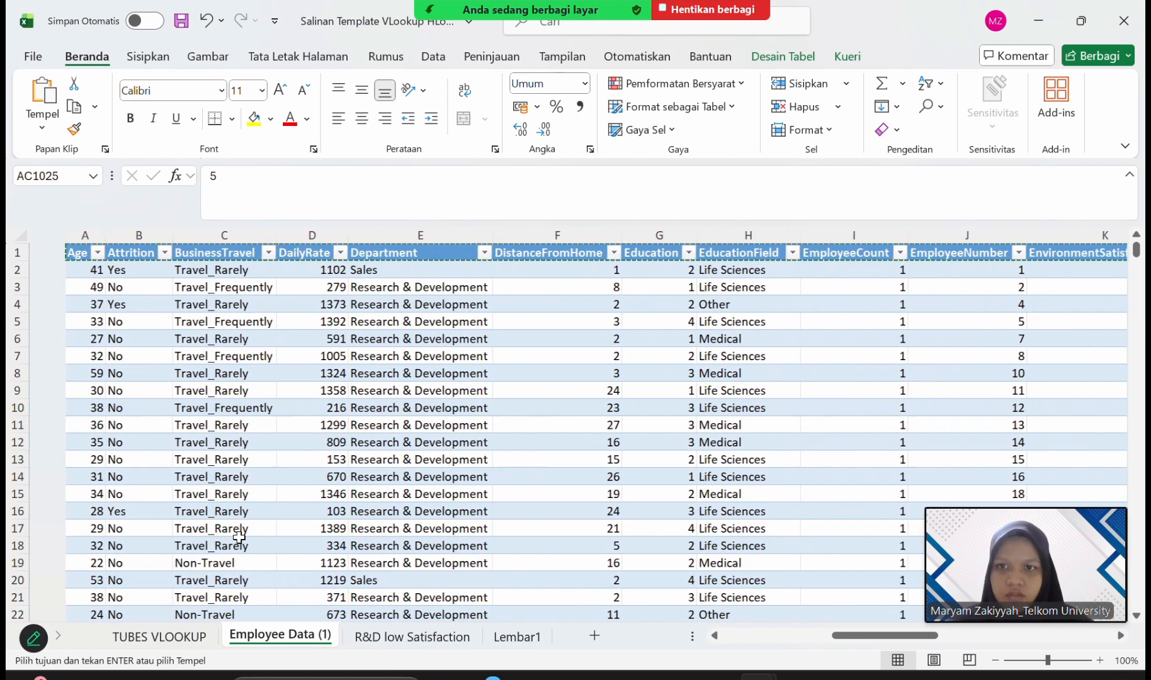
# Filter the Department column of the Employee Data (1) table so that only Sales is included.
pyautogui.click(53, 272)
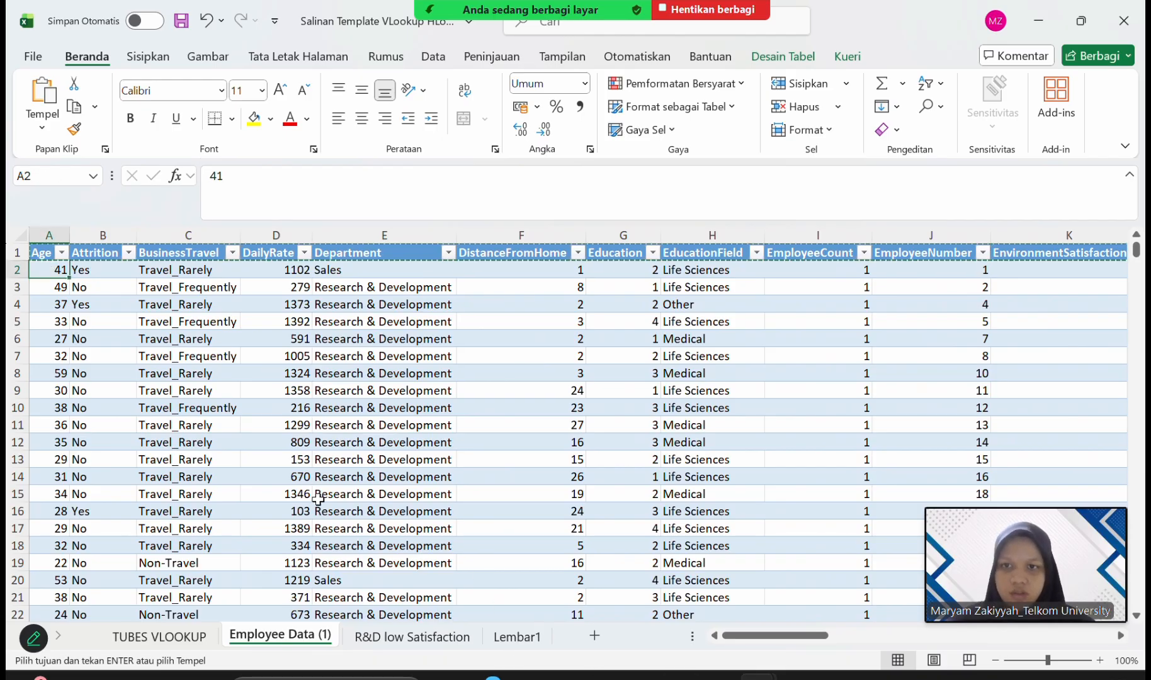
pyautogui.click(449, 254)
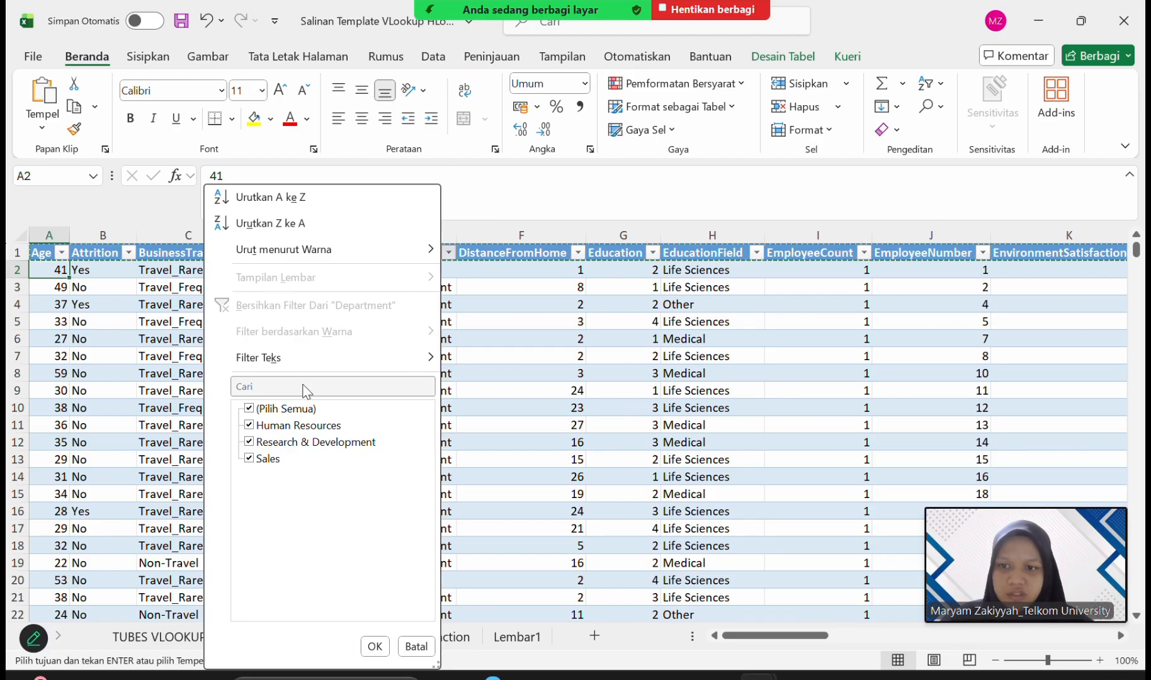
pyautogui.click(249, 409)
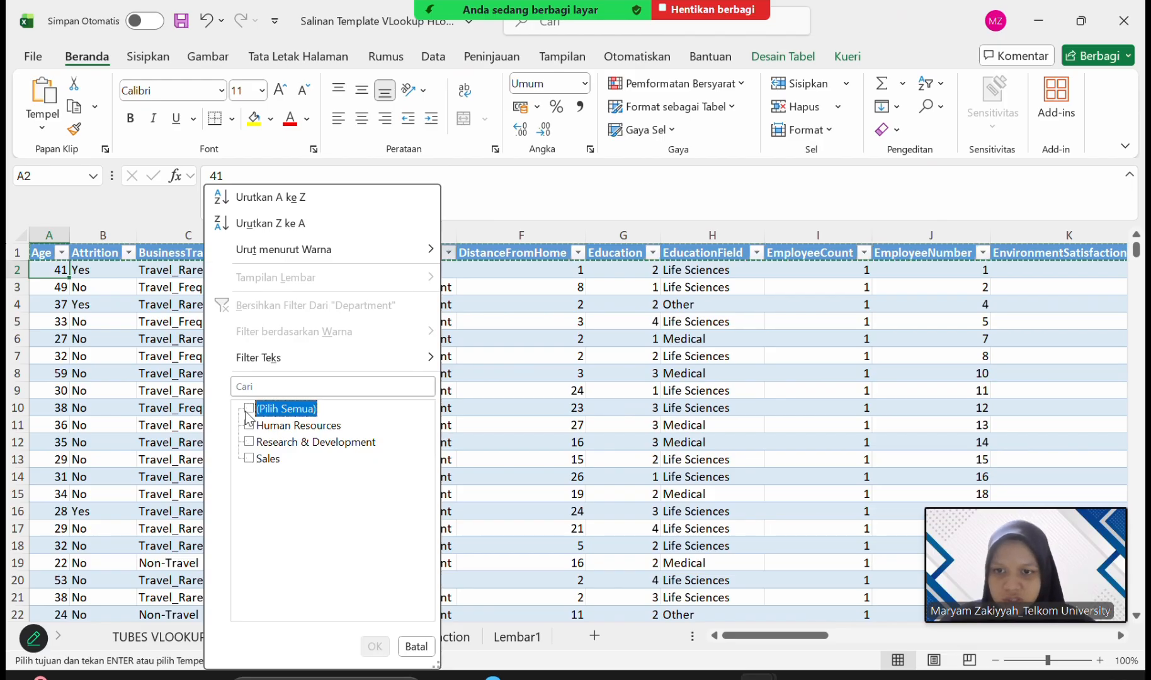
pyautogui.click(250, 458)
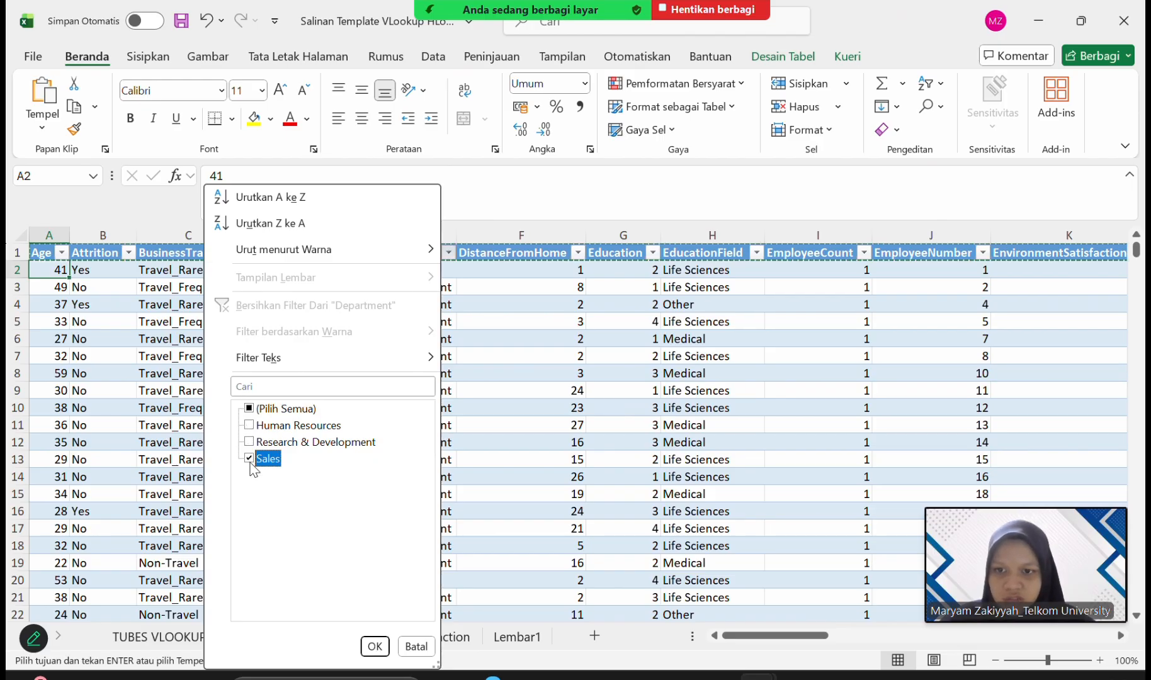
pyautogui.click(374, 646)
# Filter the JobRole column so that only Sales Representative is included.
pyautogui.hscroll(4, 755, 248)
pyautogui.click(749, 253)
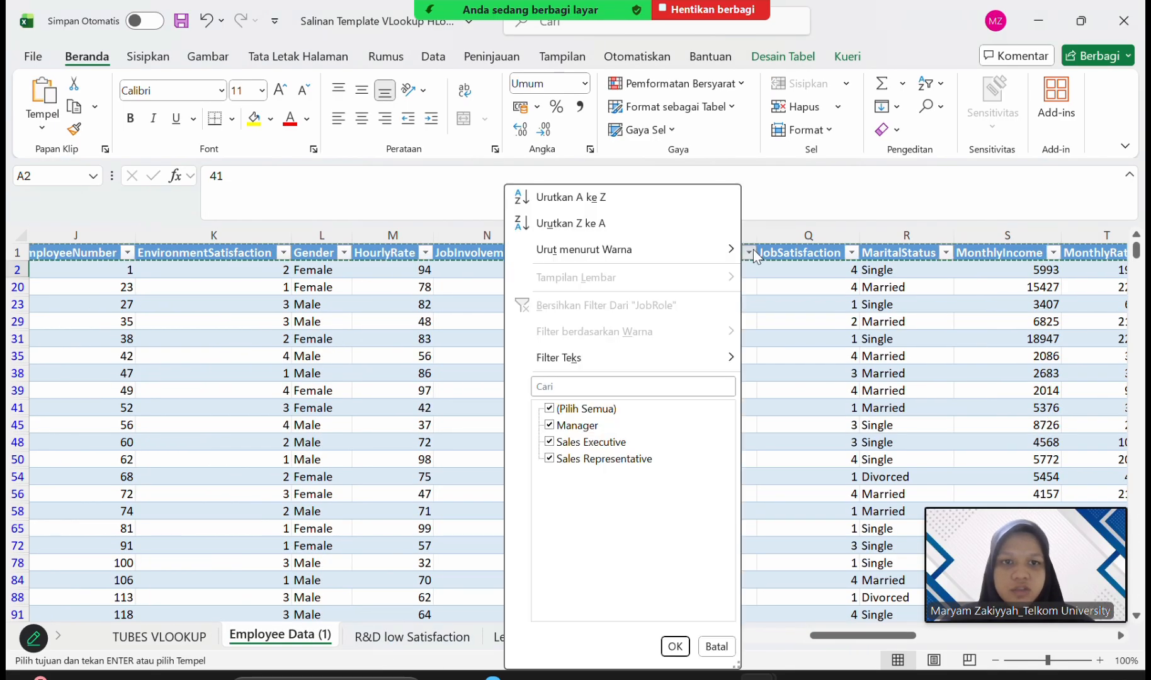
pyautogui.click(549, 409)
pyautogui.click(550, 459)
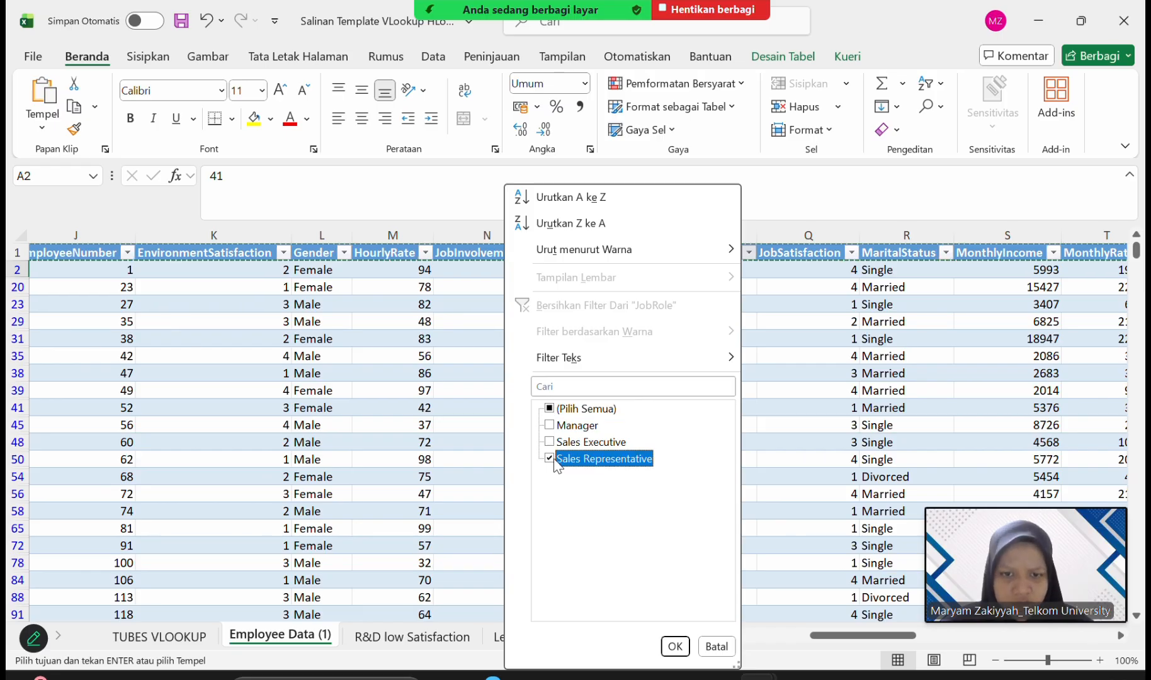
pyautogui.click(676, 646)
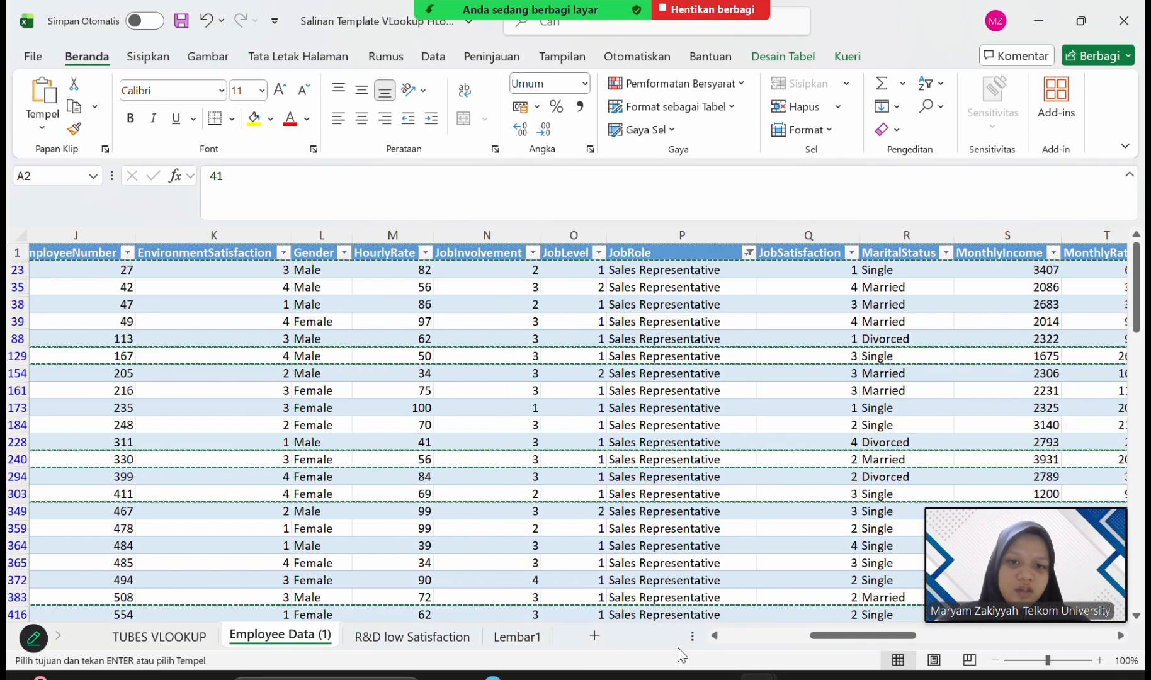
# Filter the Age column to include only the listed ages from 18 to 29.
pyautogui.hscroll(5, 694, 360)
pyautogui.hscroll(-15, 694, 360)
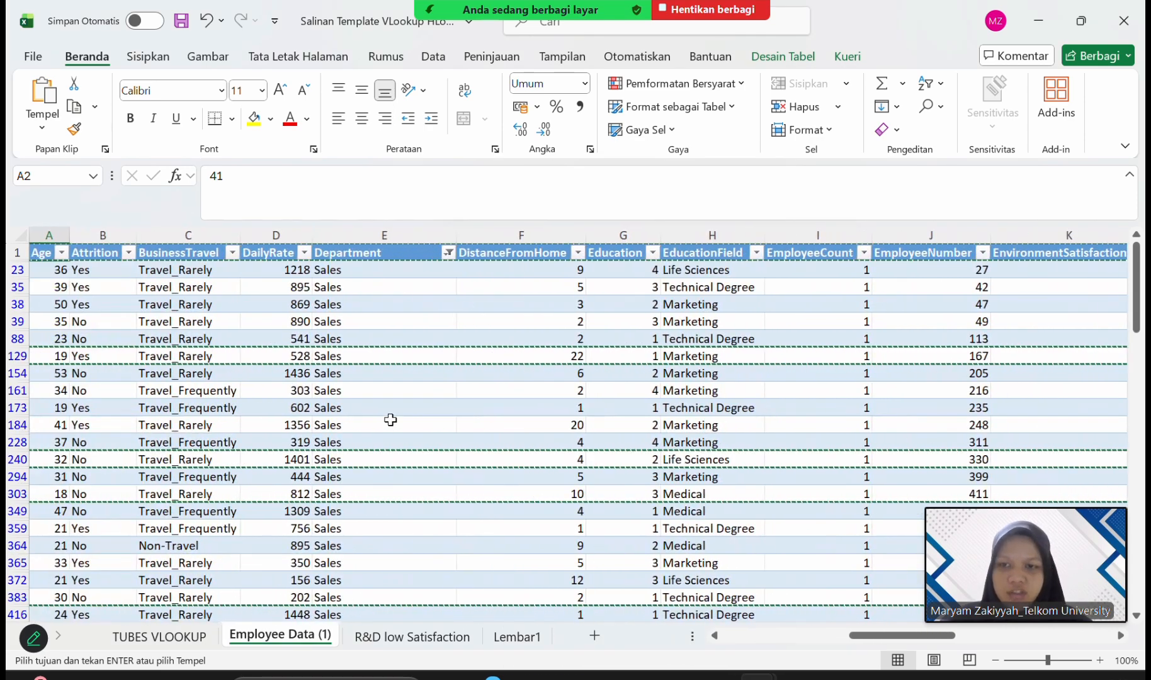
pyautogui.click(62, 253)
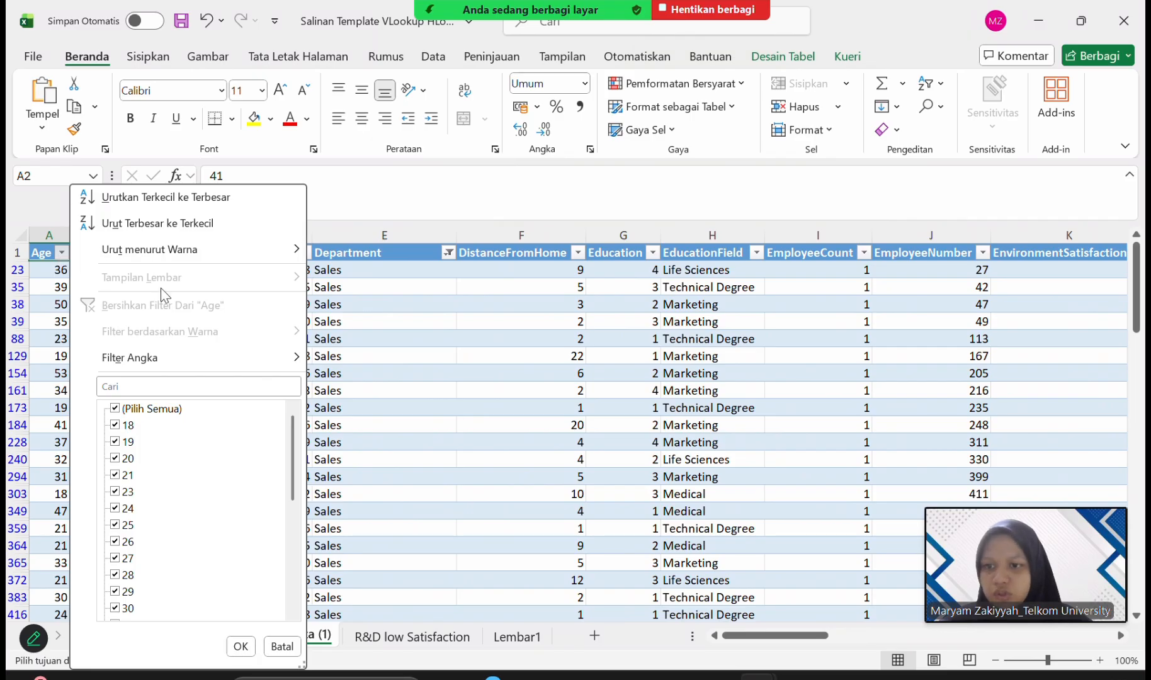
pyautogui.click(116, 409)
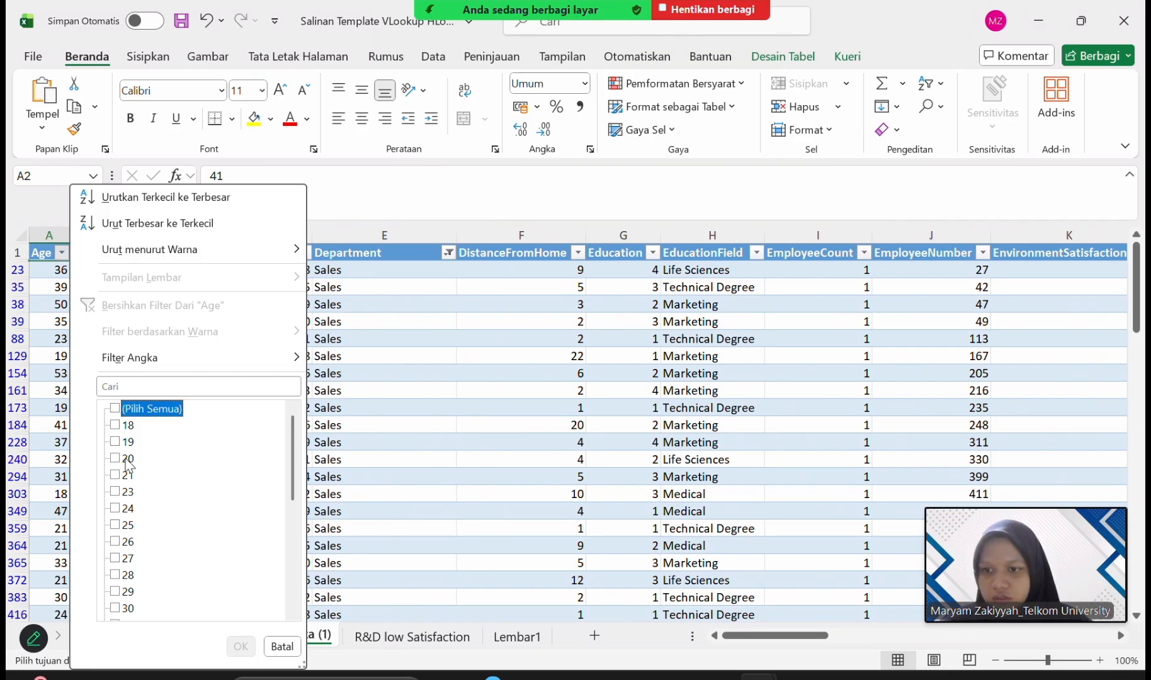
pyautogui.scroll(-2, 128, 466)
pyautogui.scroll(2, 128, 466)
pyautogui.scroll(-1, 115, 540)
pyautogui.click(115, 542)
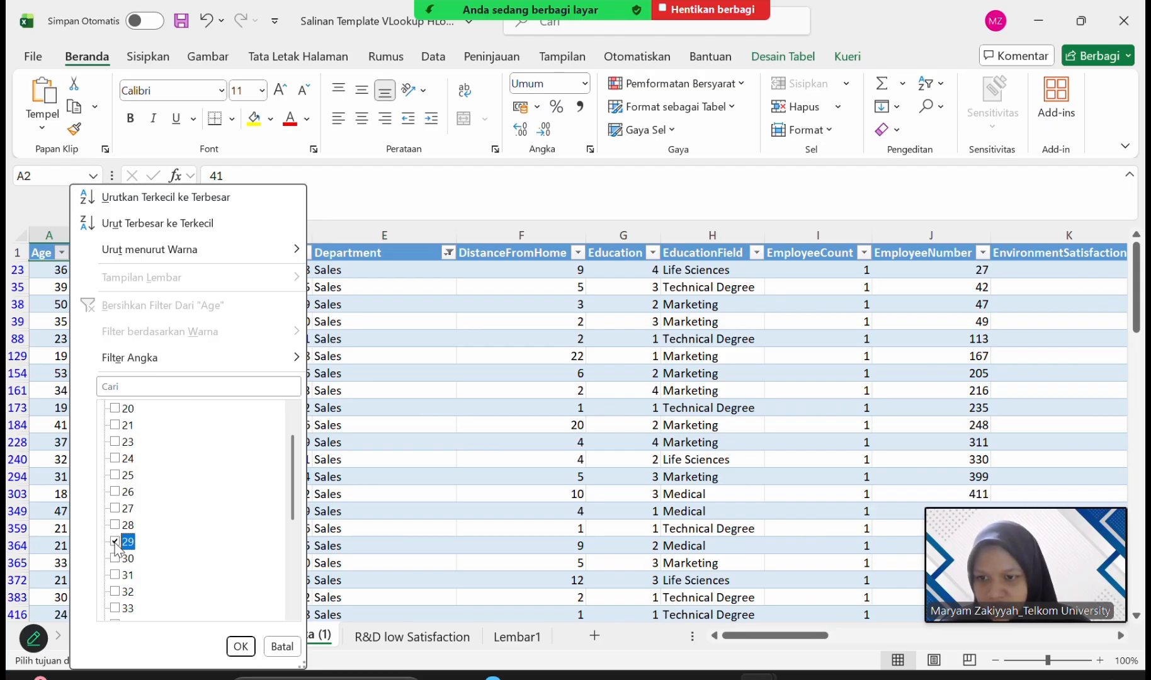
pyautogui.click(115, 509)
pyautogui.click(115, 491)
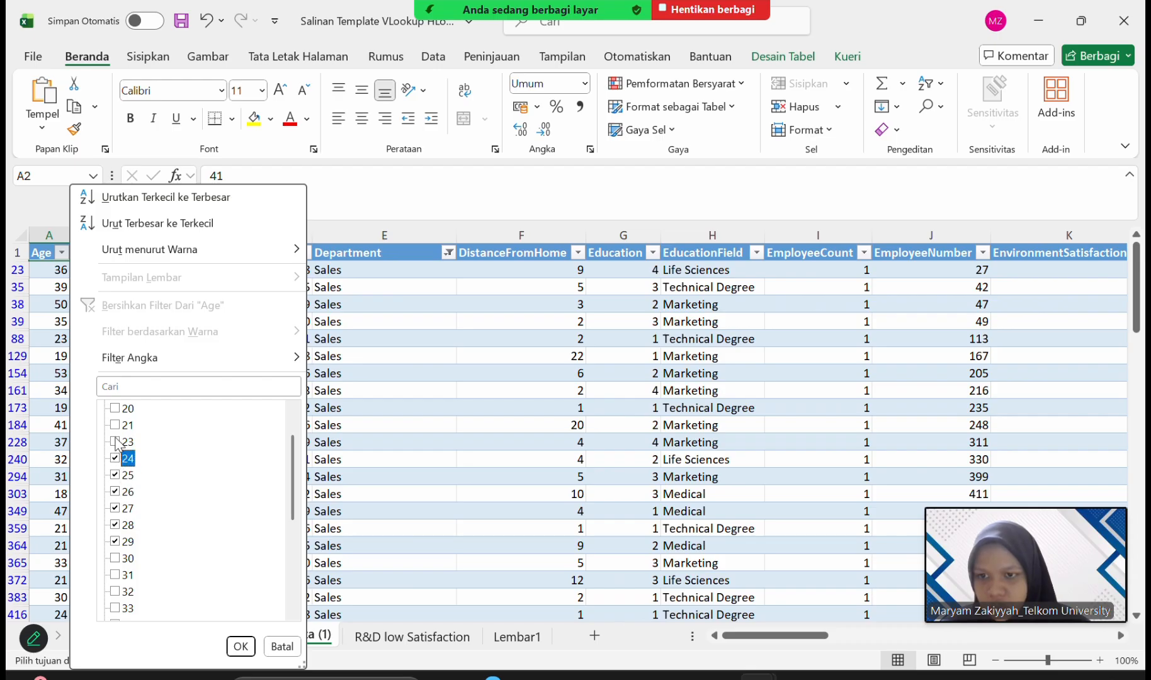
pyautogui.click(115, 442)
pyautogui.click(115, 426)
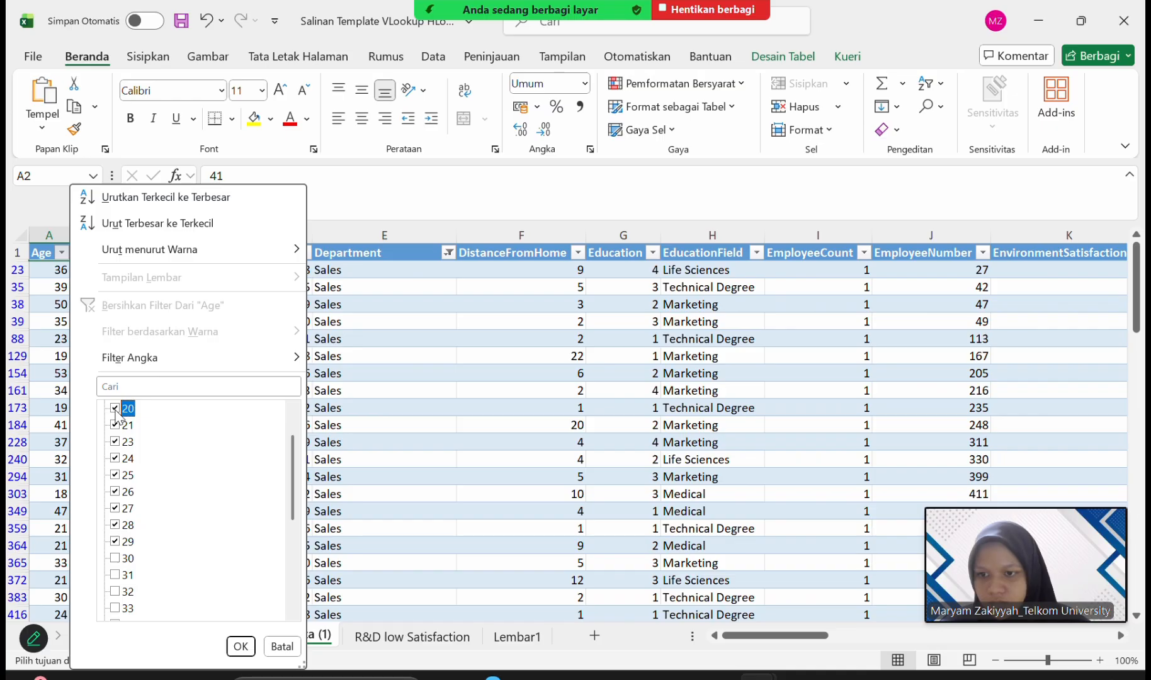
pyautogui.scroll(1, 117, 416)
pyautogui.click(117, 442)
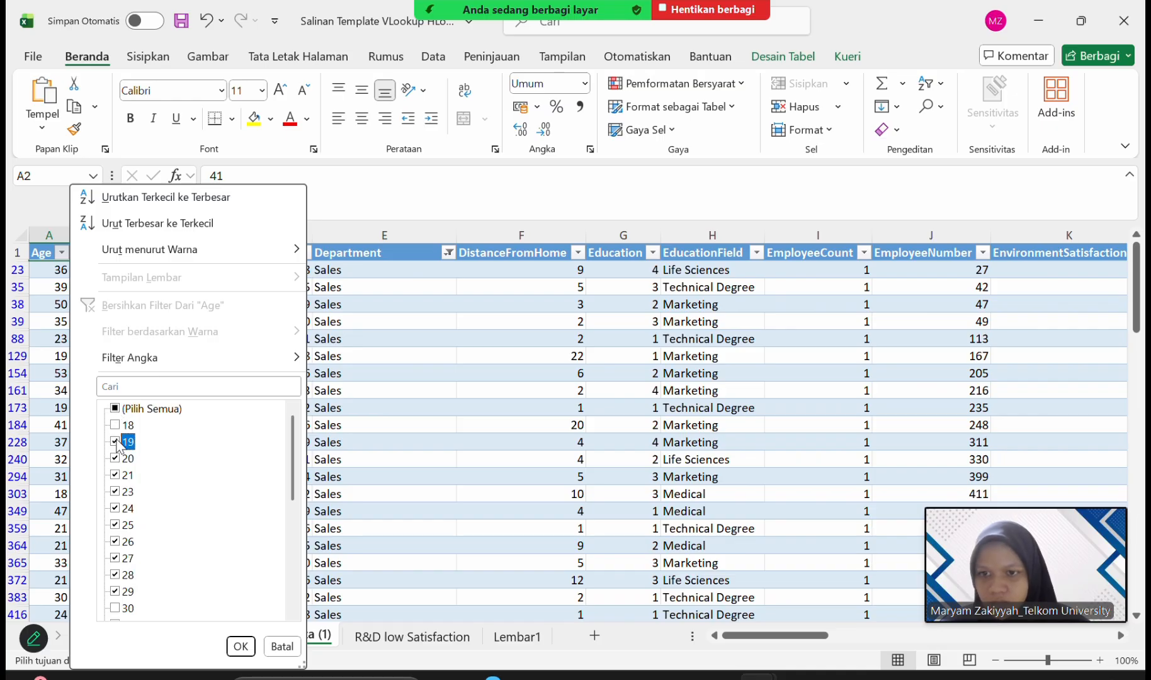
pyautogui.click(116, 426)
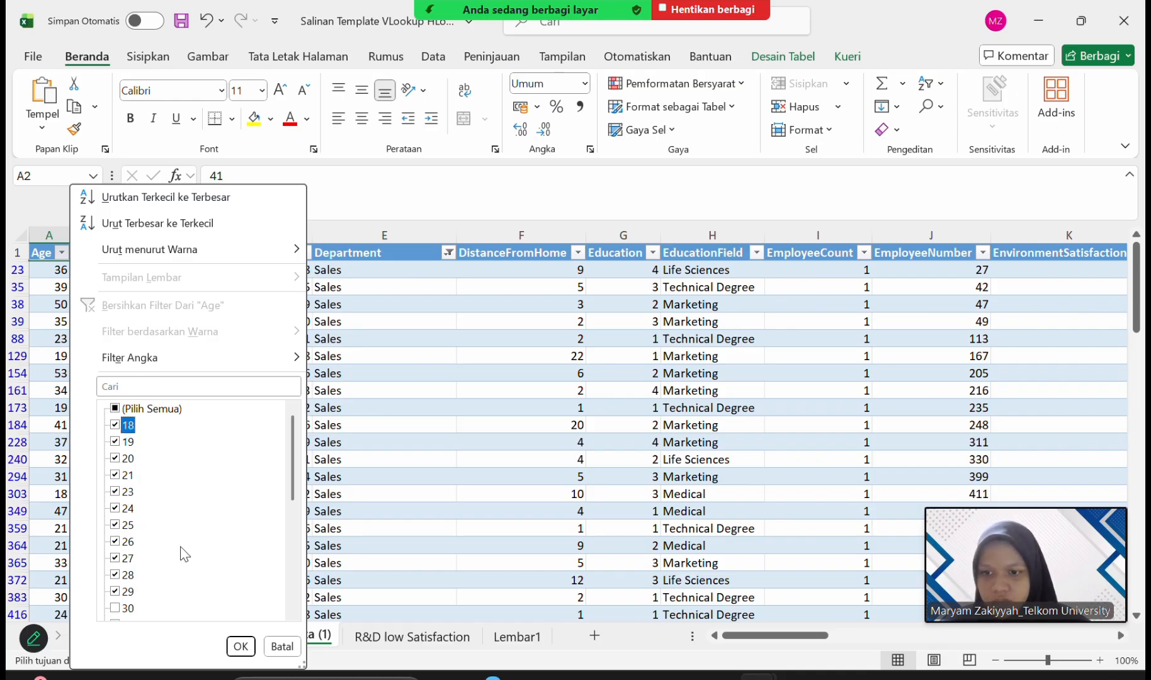
pyautogui.click(241, 647)
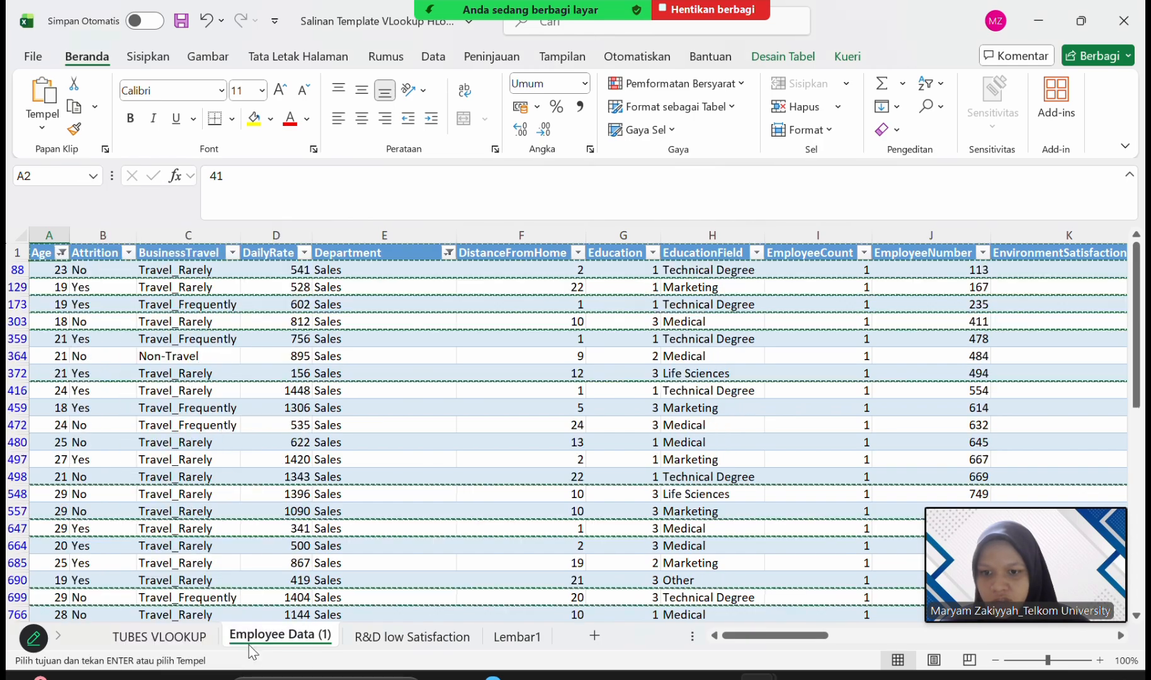
# Copy the whole filtered employee table with its header row into the empty Lembar1 sheet, starting at cell A1.
pyautogui.click(85, 373)
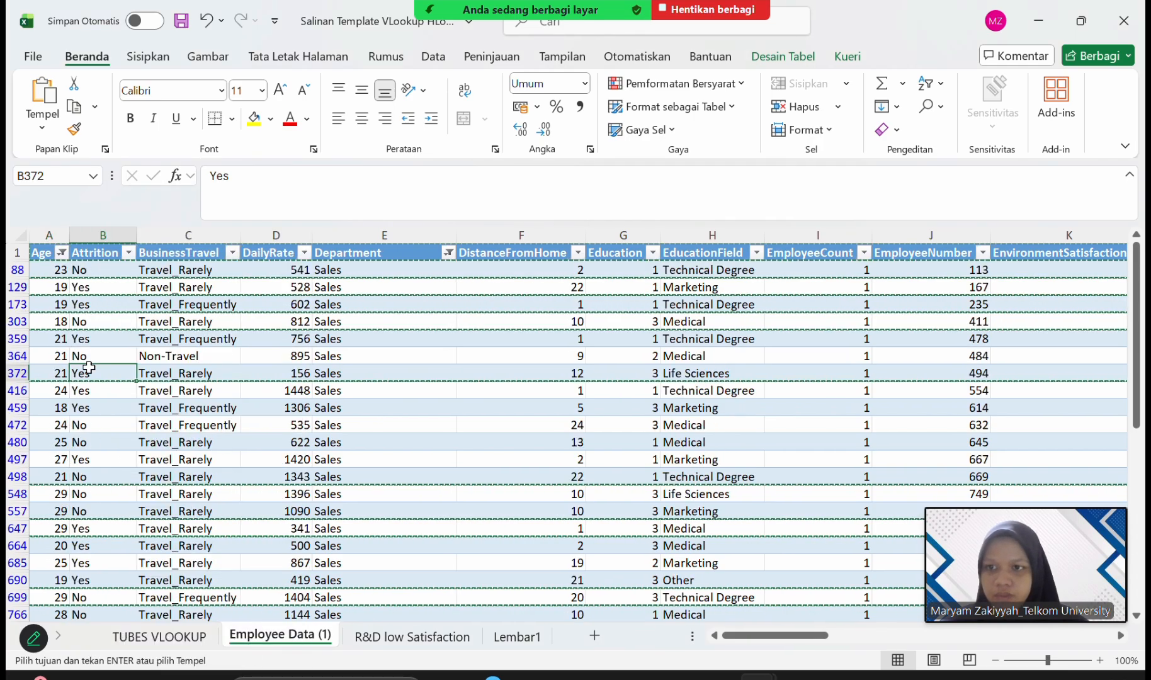
pyautogui.click(34, 254)
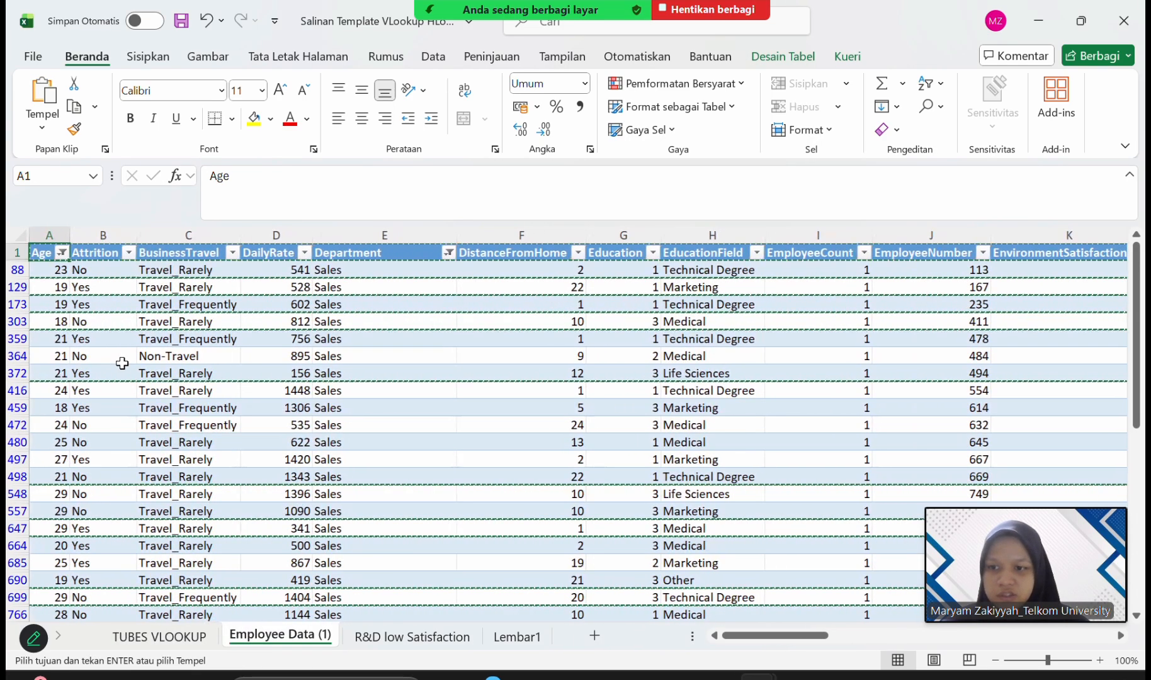
pyautogui.scroll(-6, 122, 363)
pyautogui.scroll(-2, 122, 363)
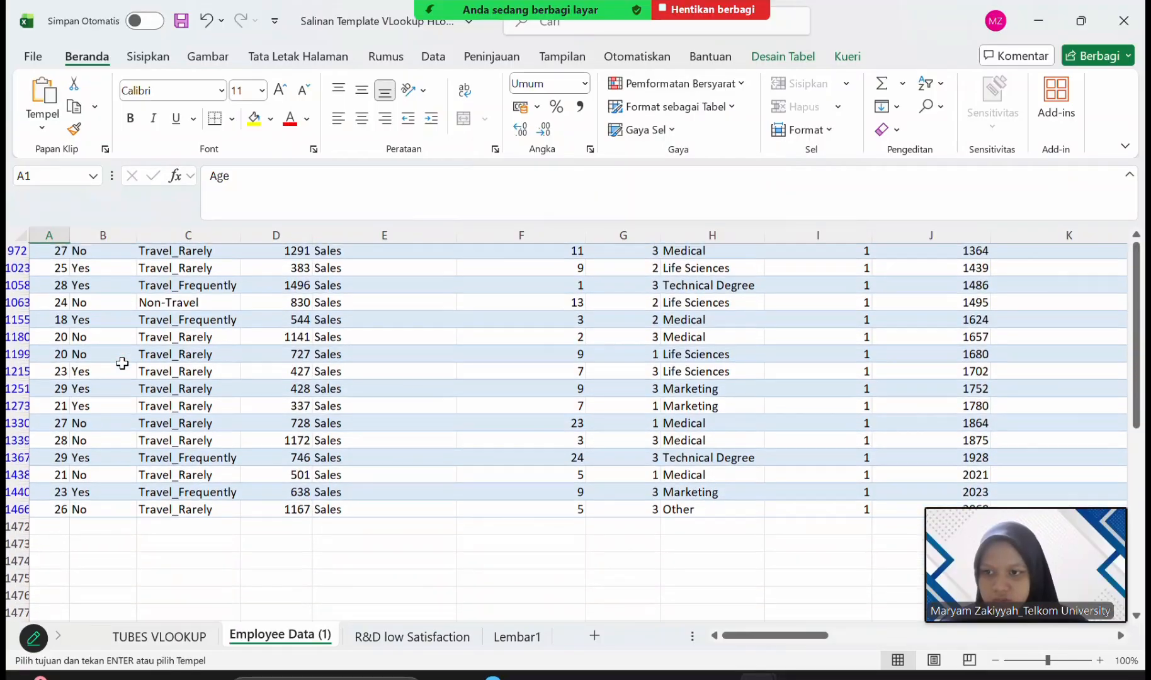
pyautogui.scroll(9, 123, 363)
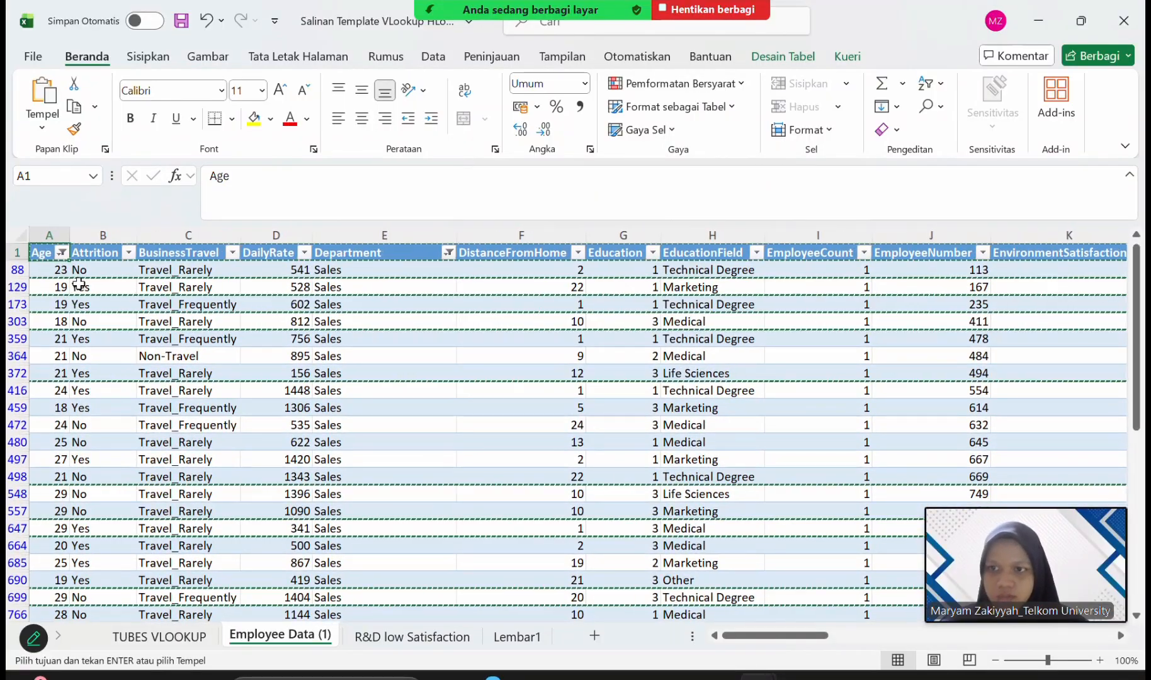
pyautogui.hotkey('ctrl', 'shift', 'End')
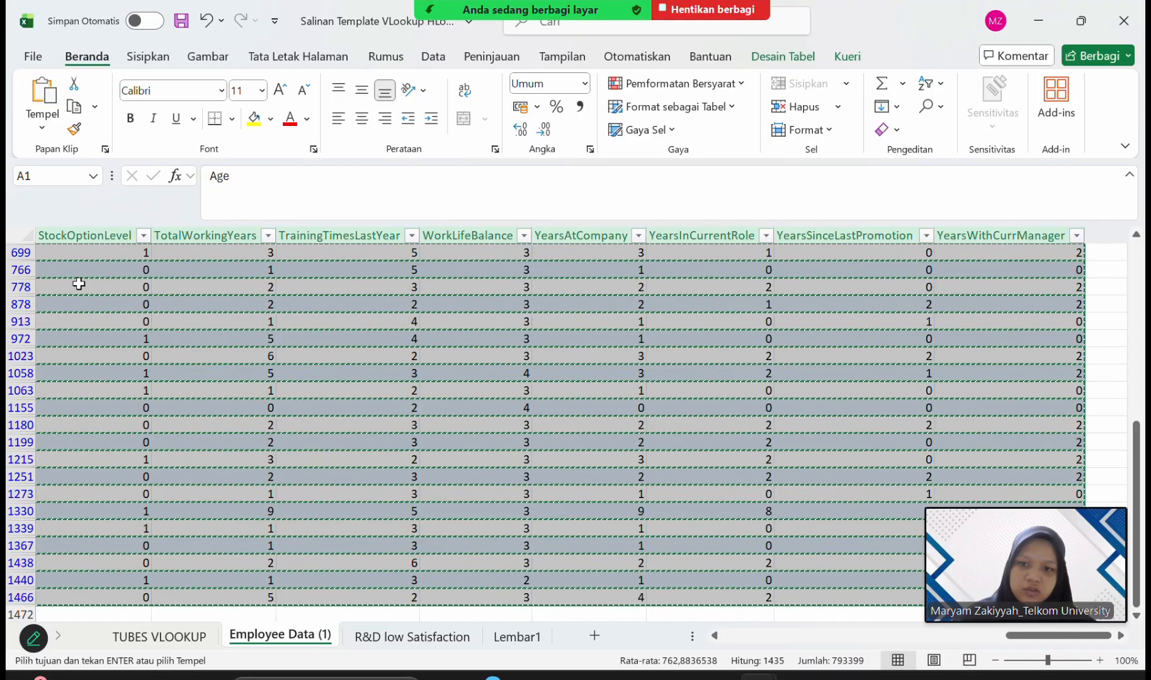
pyautogui.click(499, 636)
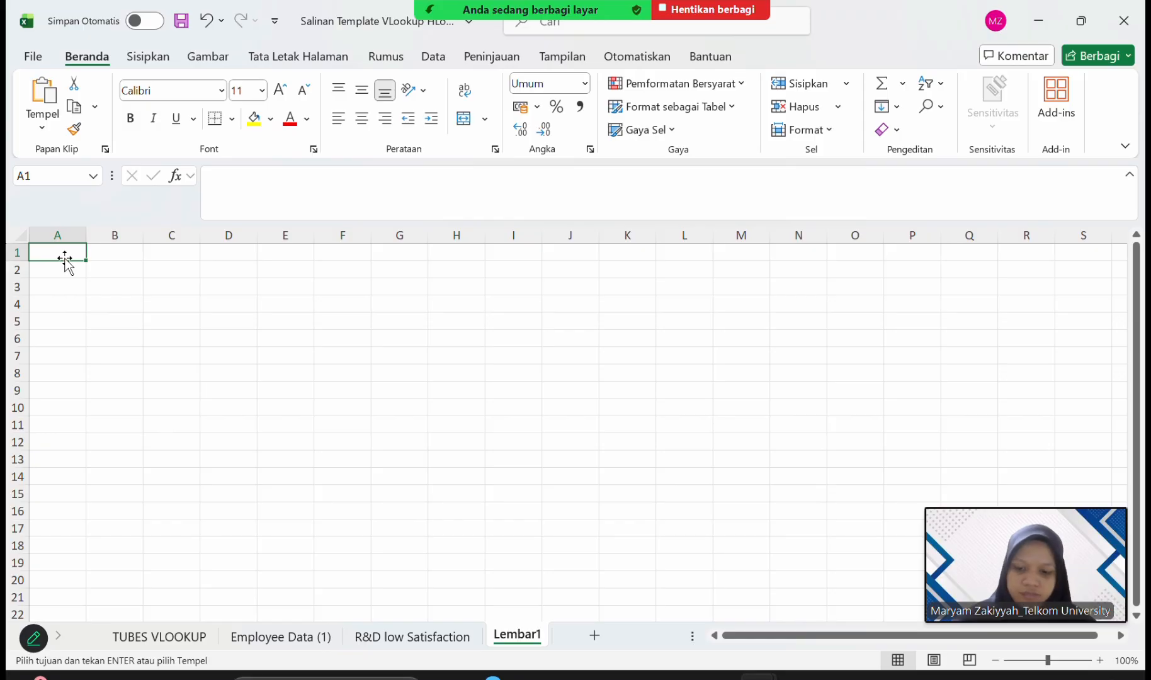
pyautogui.hotkey('ctrl', 'v')
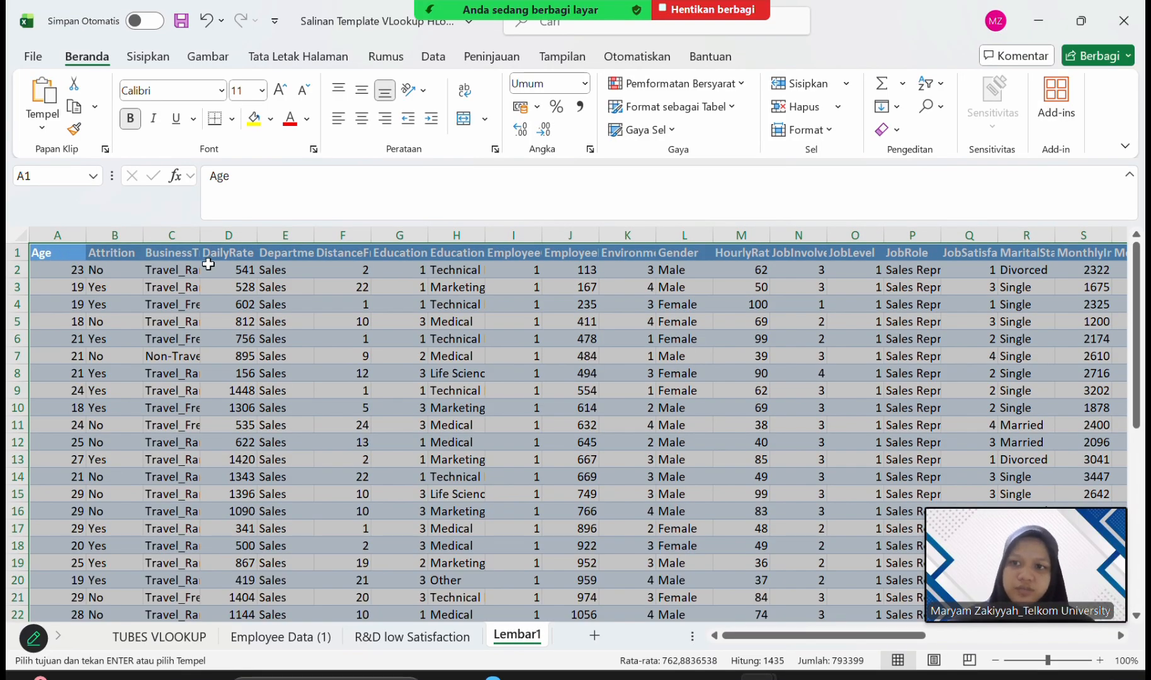
pyautogui.click(237, 303)
pyautogui.hscroll(2, 237, 302)
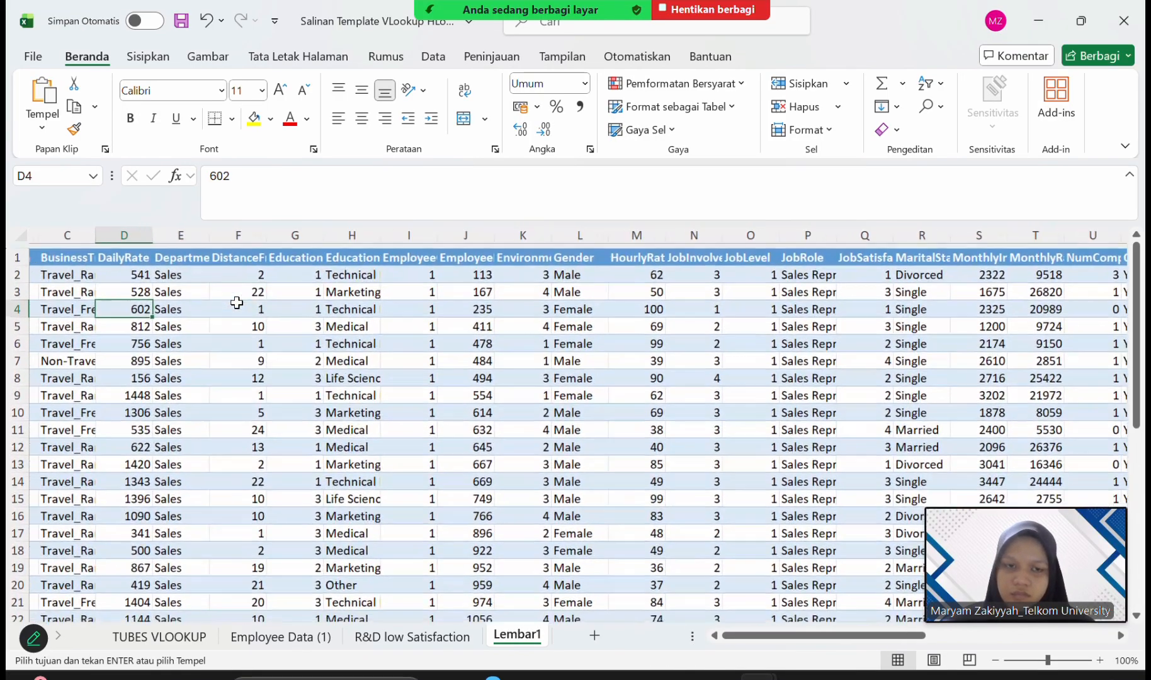
pyautogui.hscroll(-2, 236, 303)
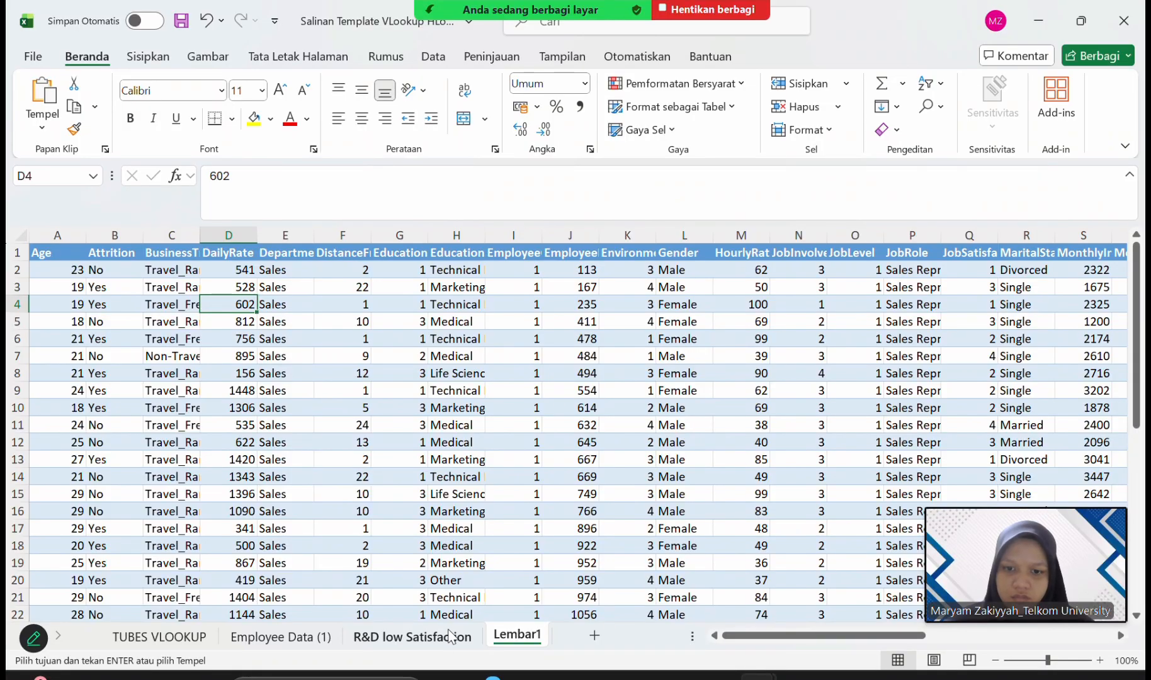
# Rename the Lembar1 sheet as "Onsite Campus Fair".
pyautogui.click(449, 631)
pyautogui.click(503, 641)
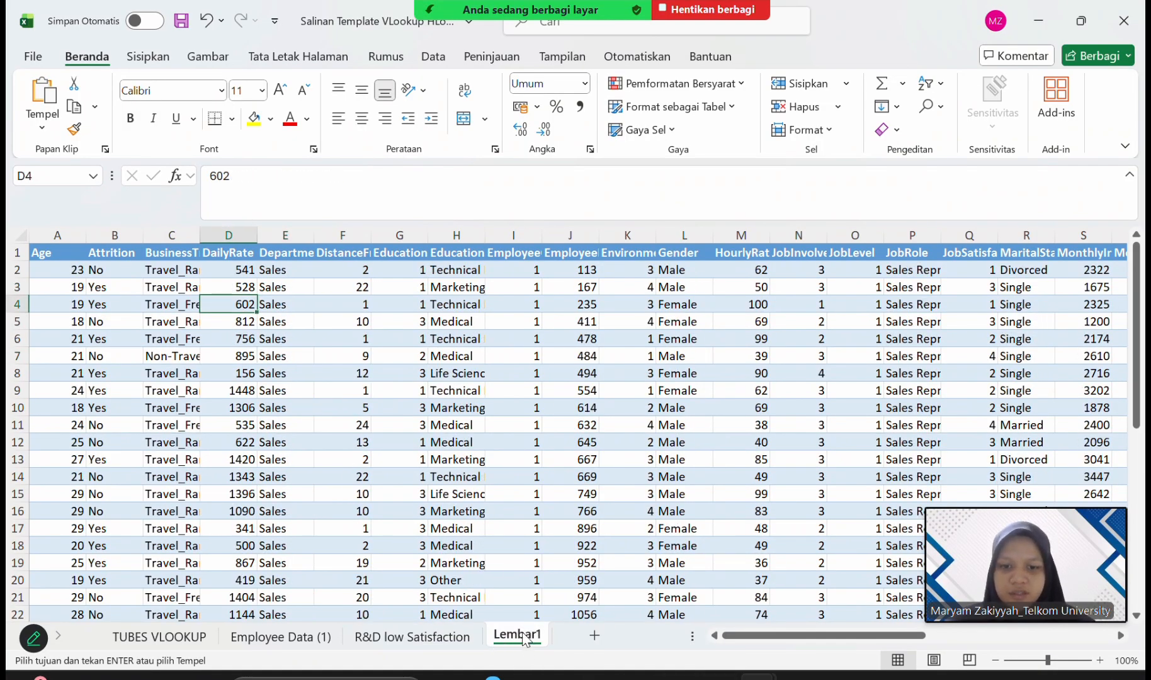
pyautogui.rightClick(523, 638)
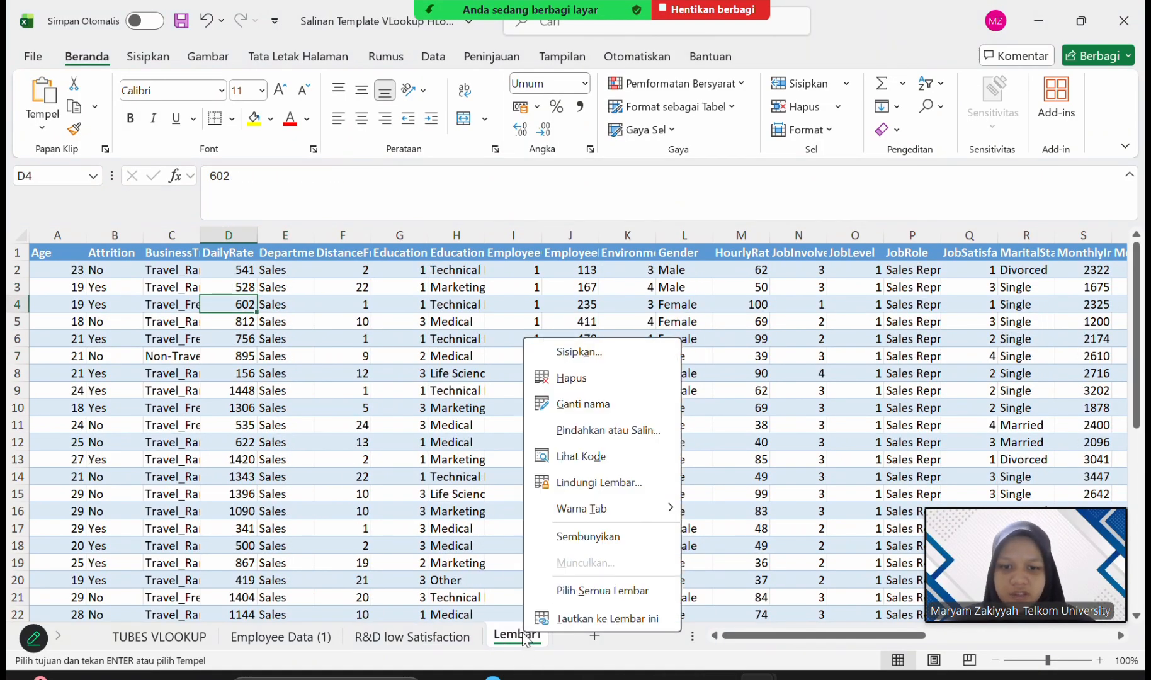
pyautogui.click(592, 403)
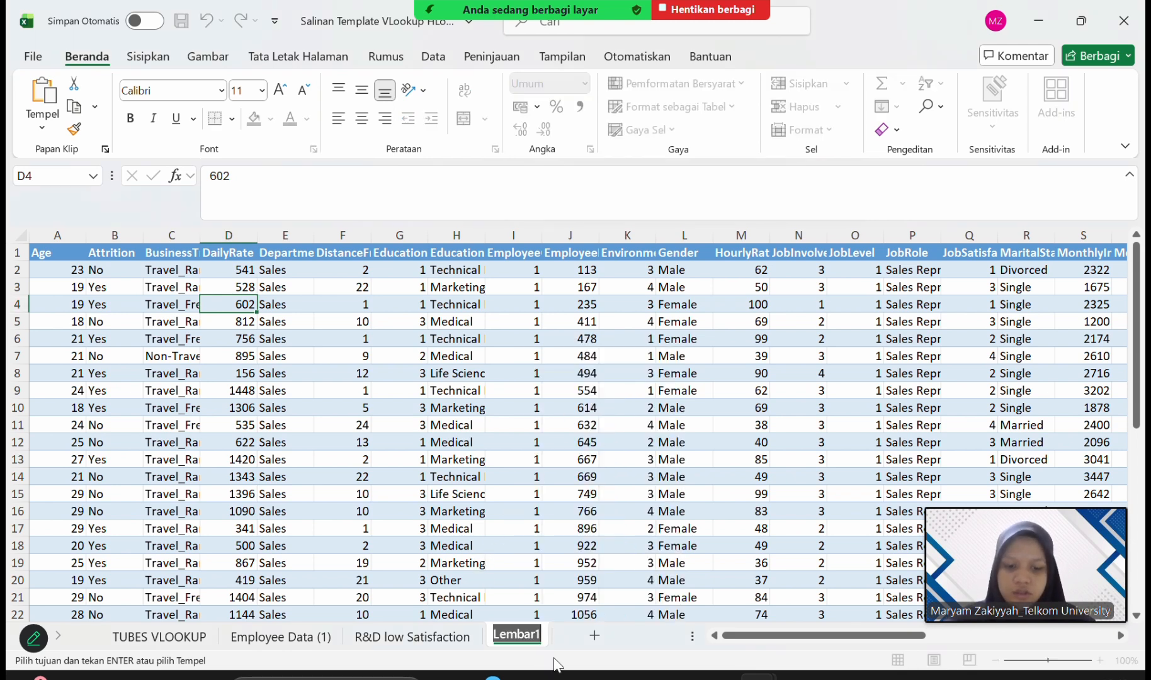
pyautogui.write('Onsite Campus Fai')
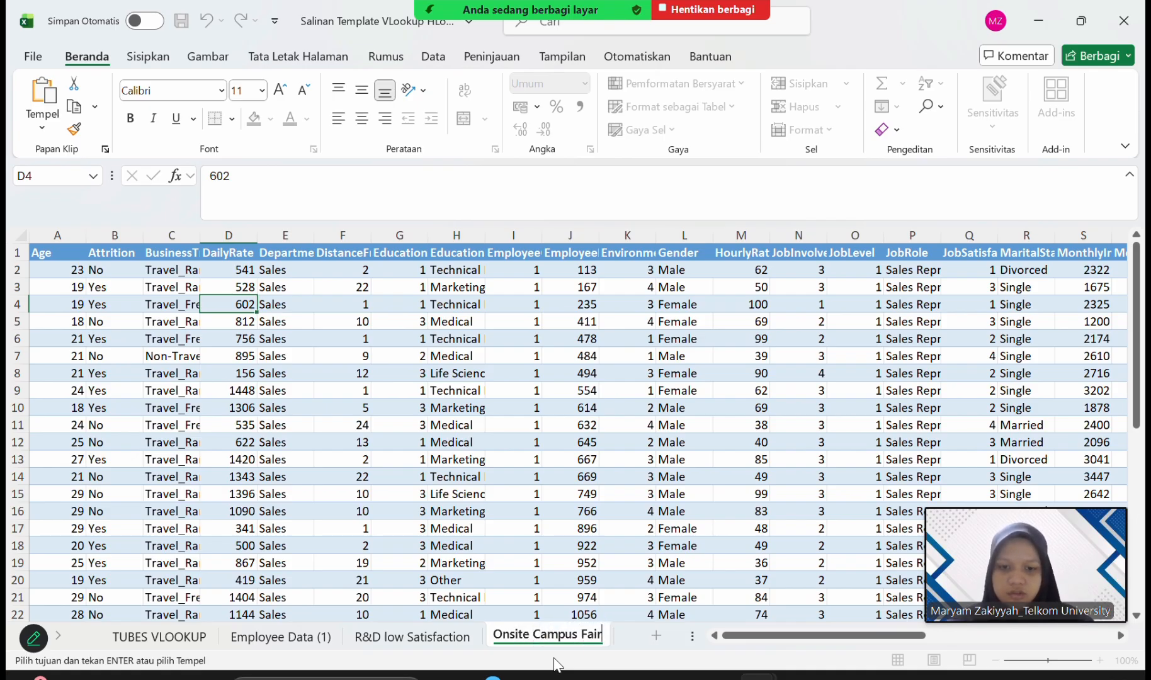
pyautogui.press('Return')
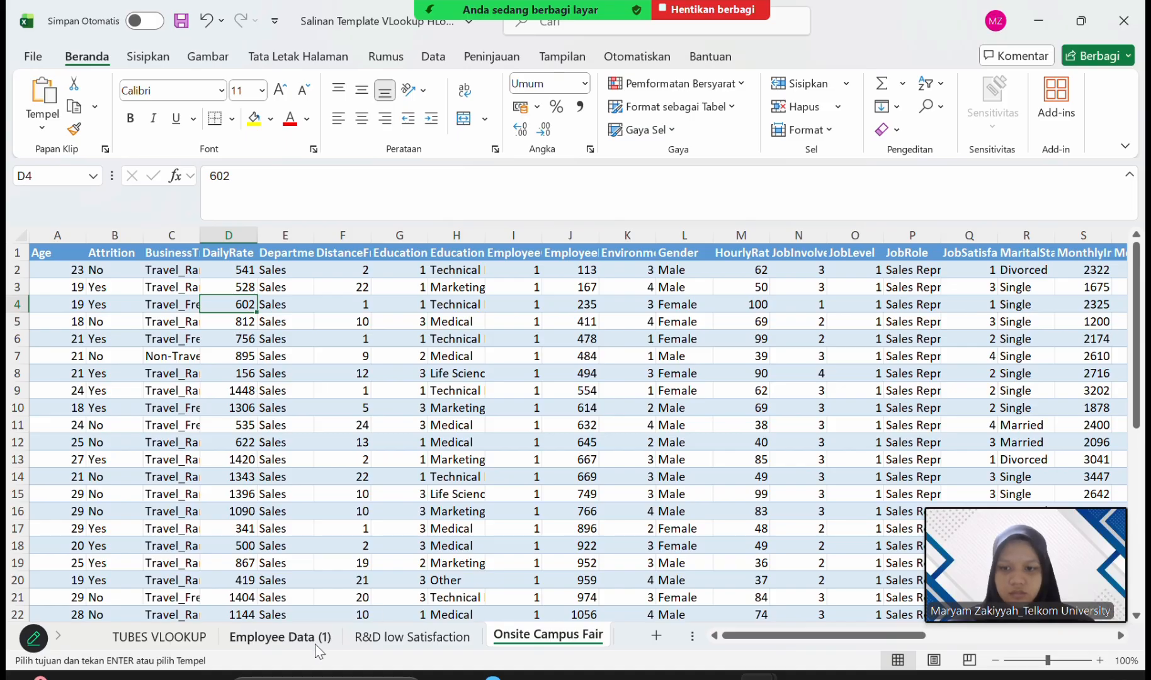
# Rename the "Employee Data (1)" sheet as "Employee Data".
pyautogui.click(309, 641)
pyautogui.rightClick(309, 639)
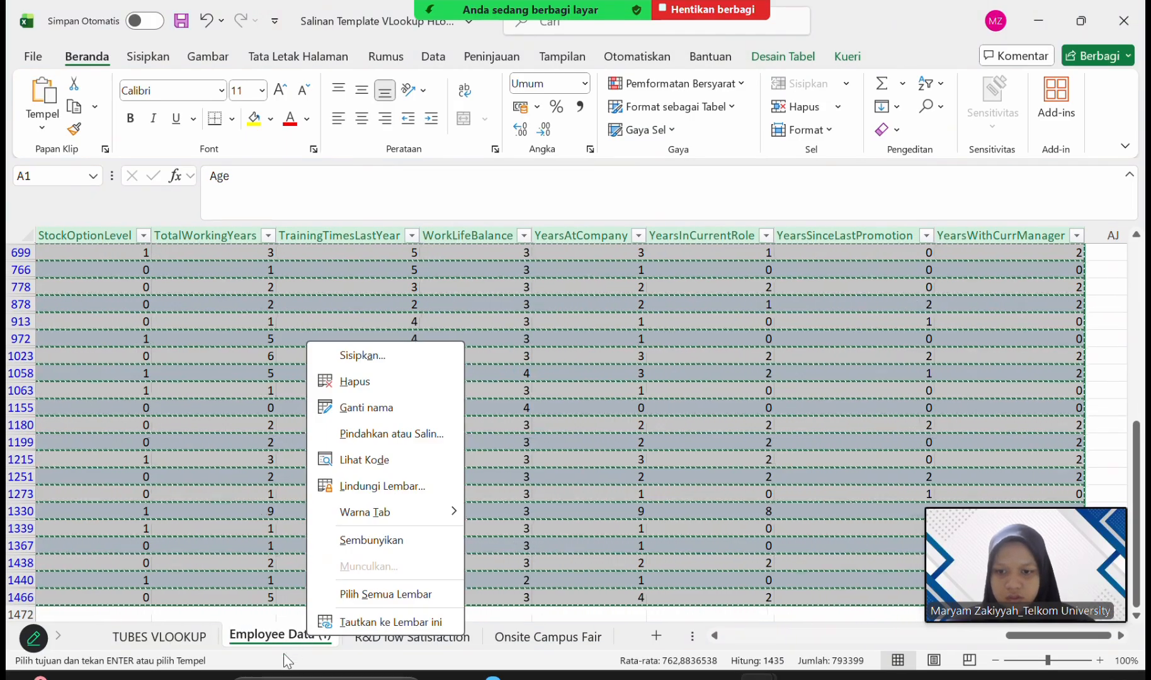
pyautogui.click(392, 406)
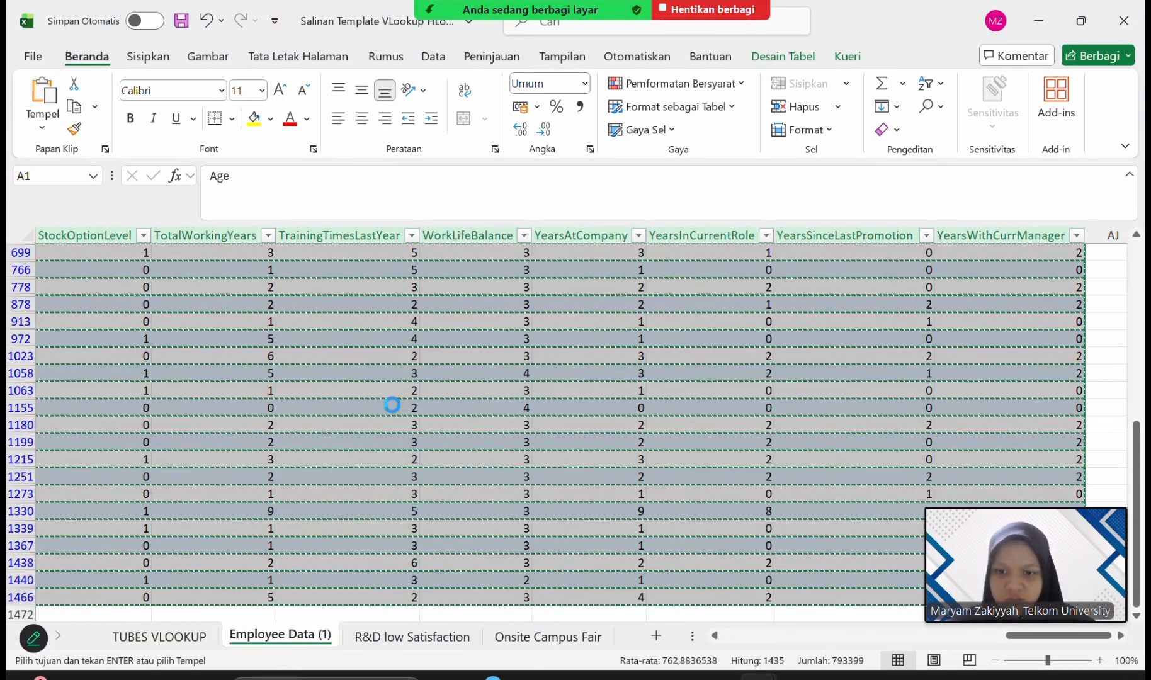
pyautogui.click(326, 635)
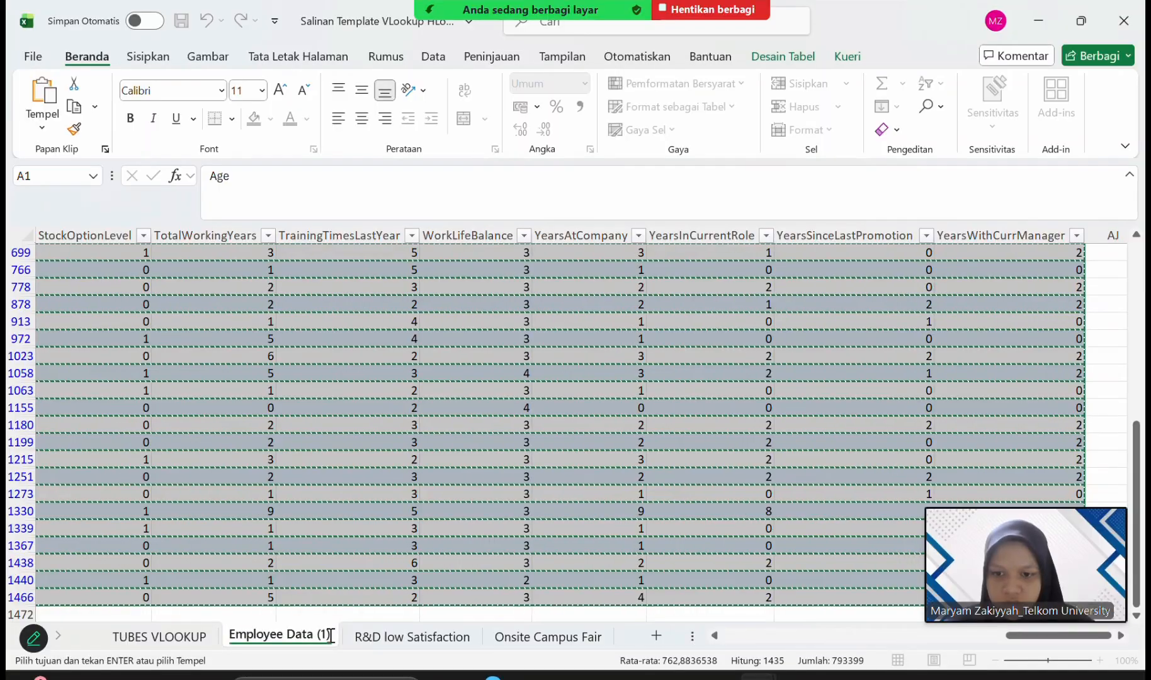
pyautogui.press('BackSpace')
pyautogui.press('BackSpace')
pyautogui.press('BackSpace')
pyautogui.press('BackSpace')
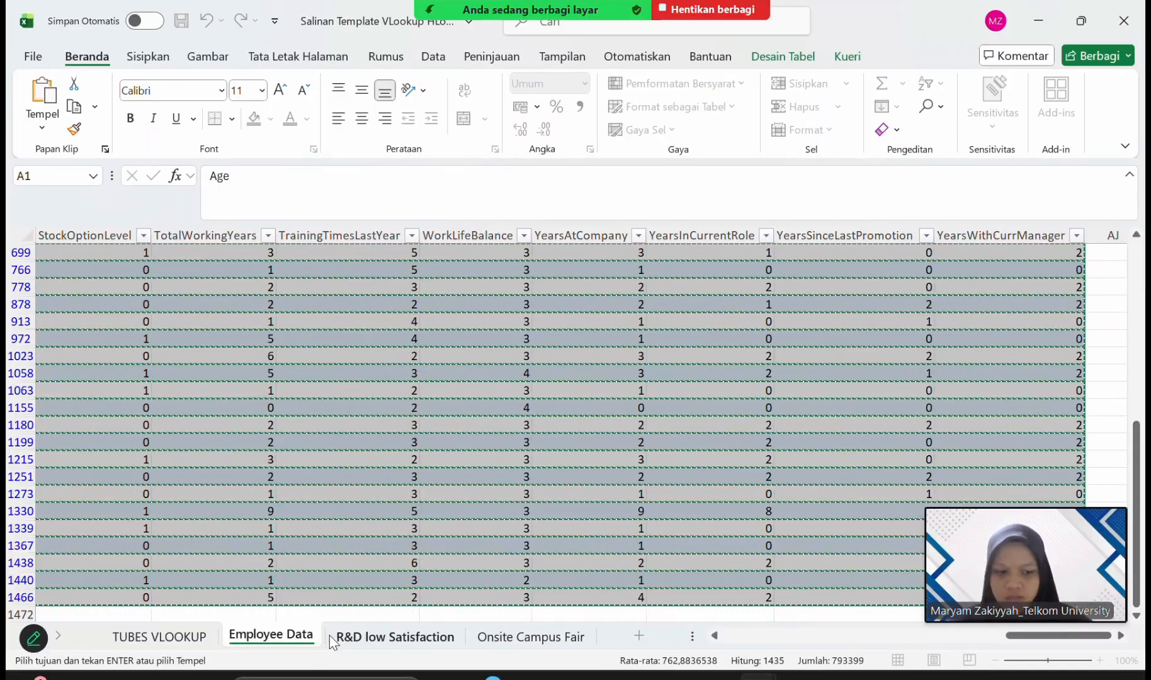
pyautogui.press('Return')
pyautogui.click(362, 614)
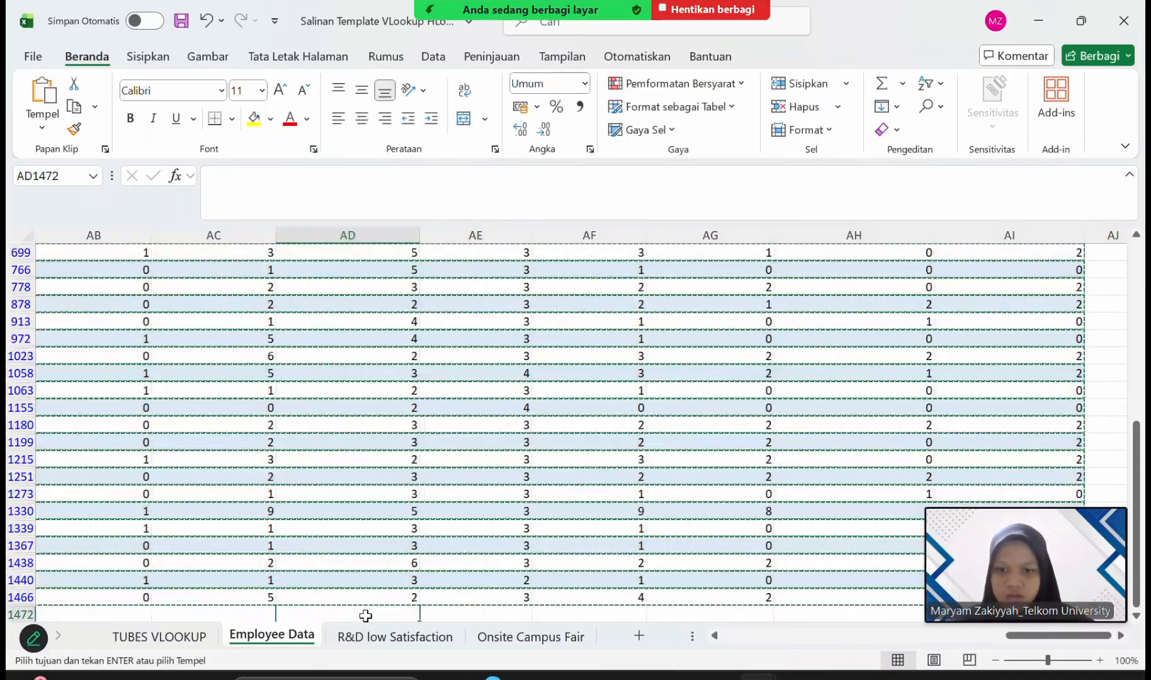
# Review the rows and columns copied to the Onsite Campus Fair sheet, through to the table's last row and column.
pyautogui.scroll(7, 250, 525)
pyautogui.hscroll(-10, 246, 519)
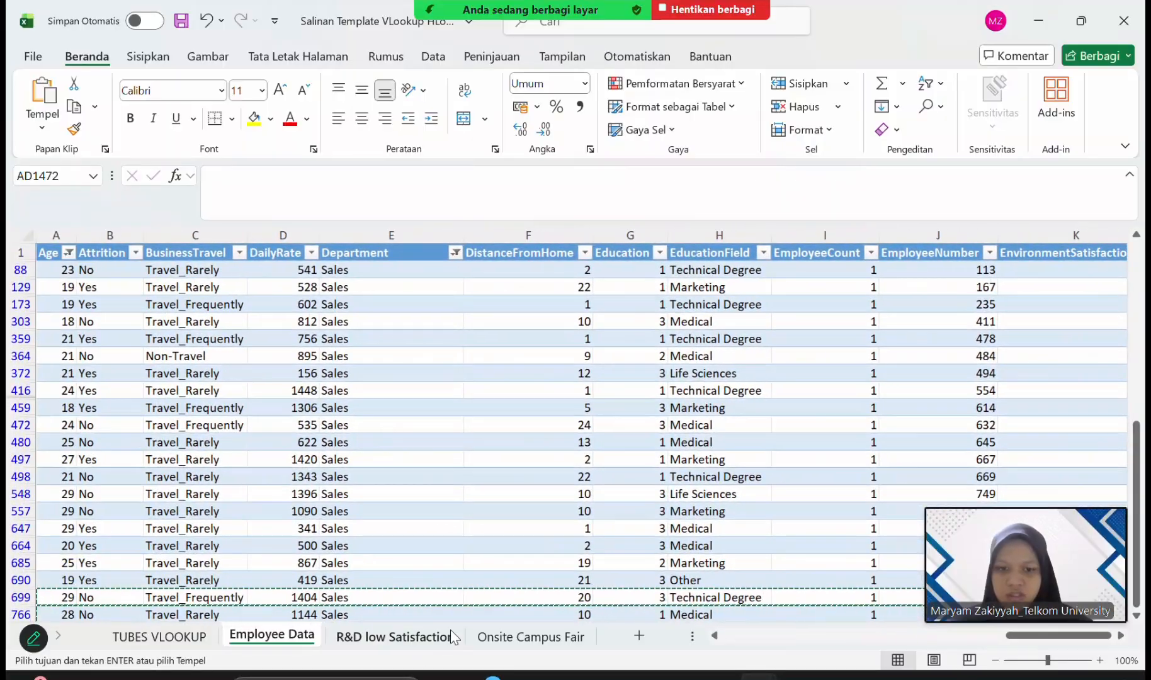
pyautogui.click(507, 637)
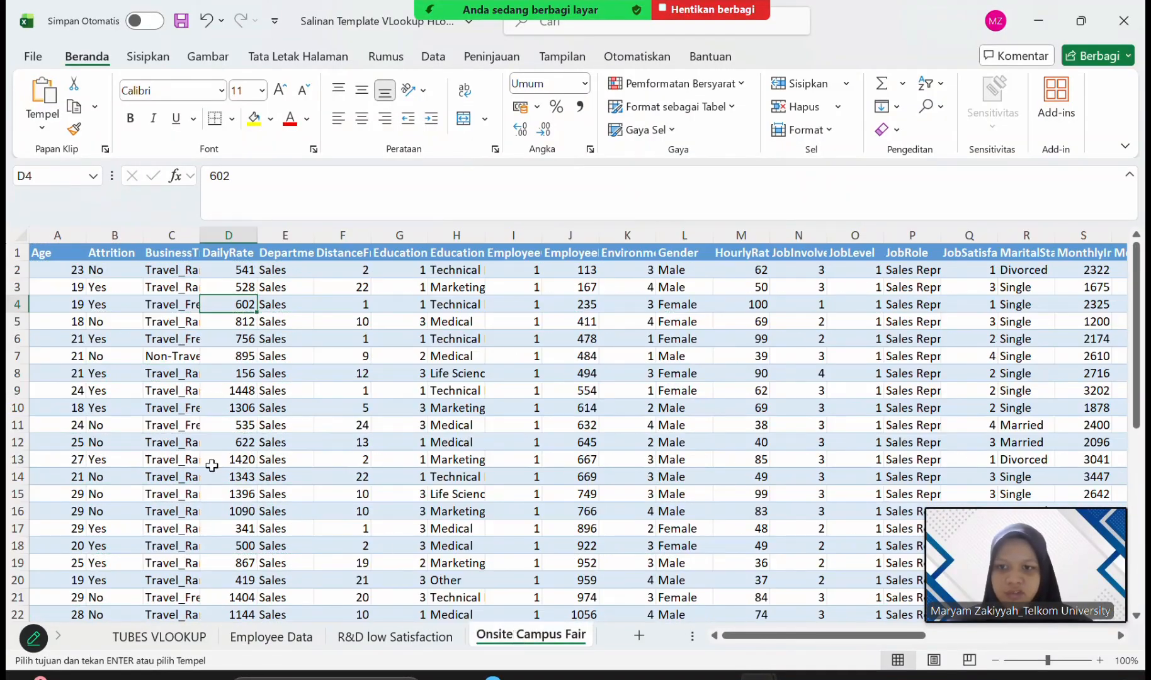
pyautogui.hscroll(8, 211, 466)
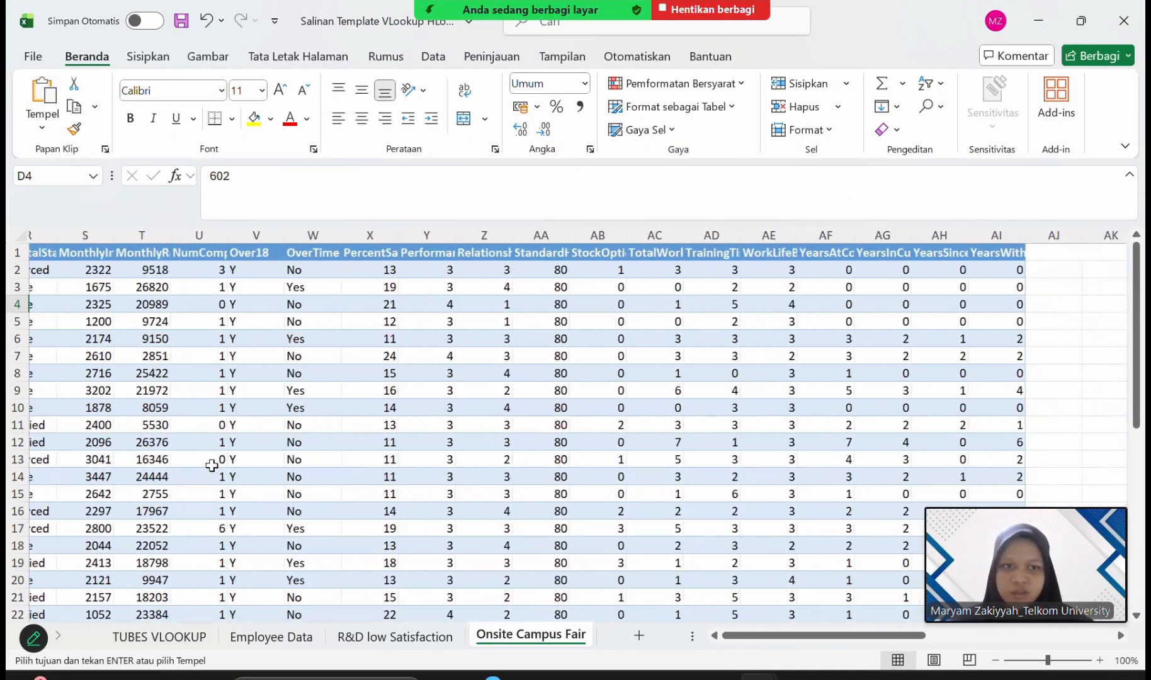
pyautogui.scroll(-10, 211, 465)
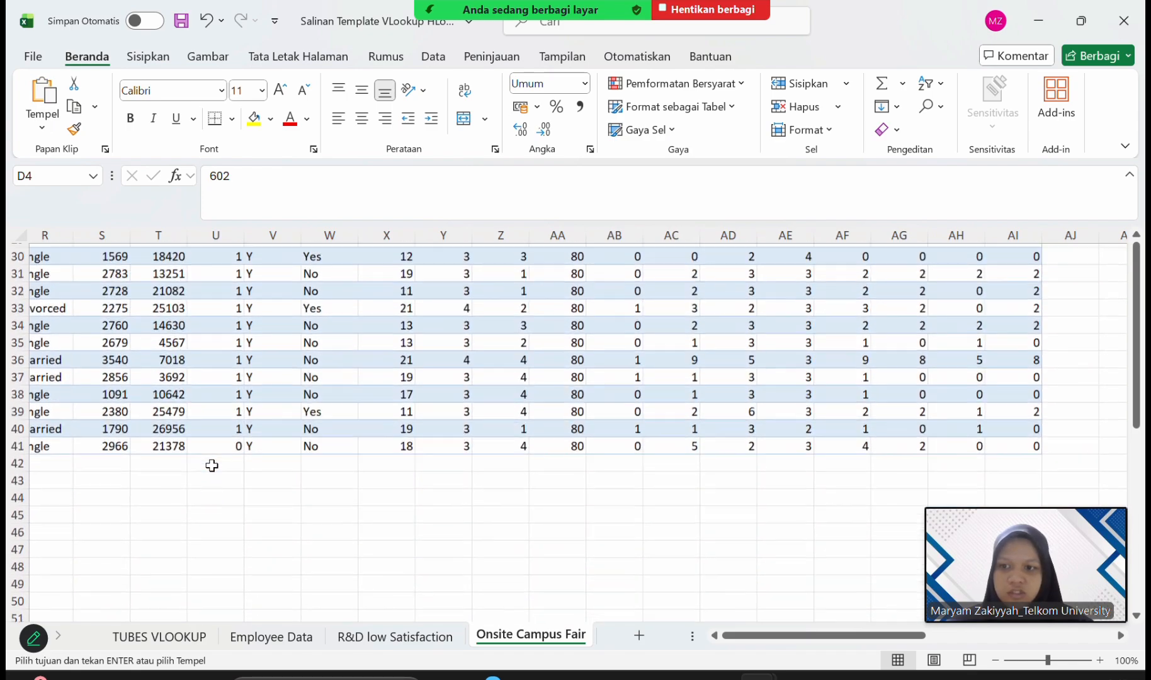
pyautogui.scroll(-3, 212, 465)
pyautogui.scroll(2, 211, 466)
pyautogui.hscroll(-8, 212, 466)
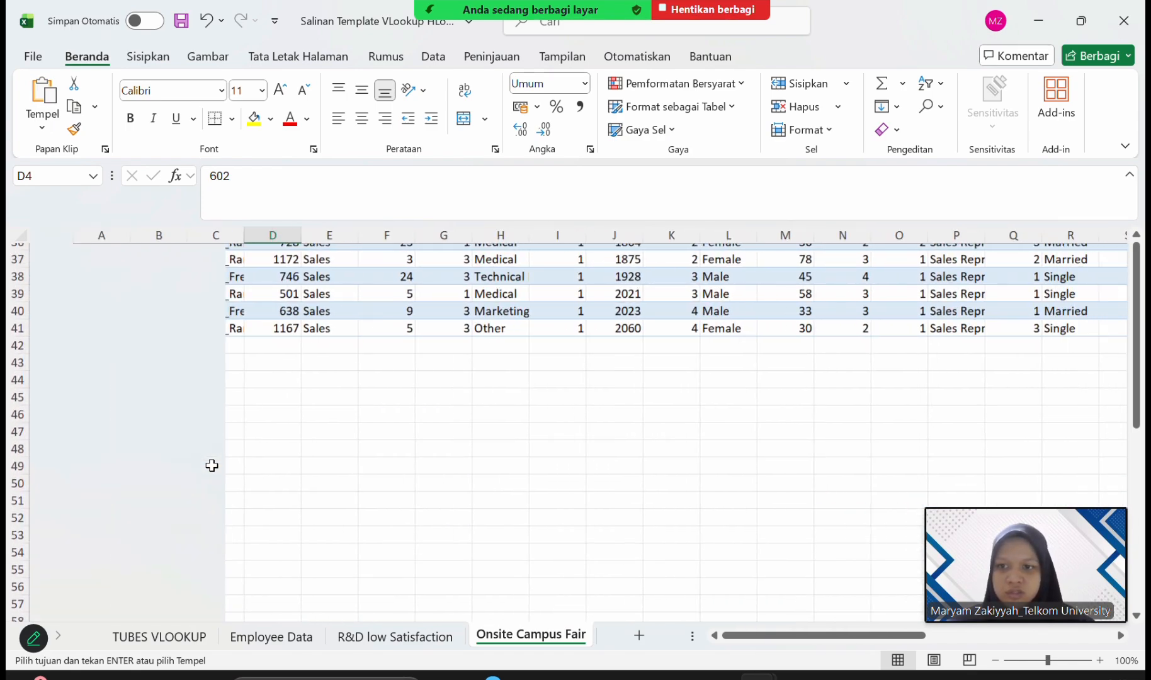
pyautogui.scroll(12, 212, 465)
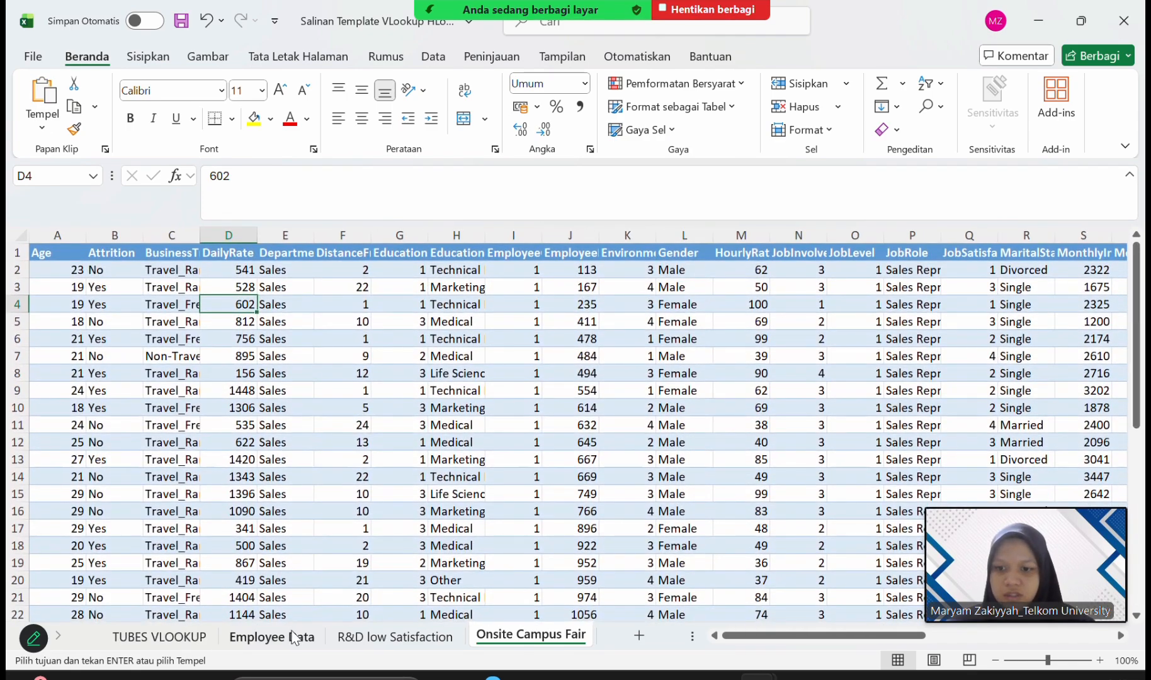
# Reset the Age filter on the Employee Data sheet to include all ages.
pyautogui.click(291, 641)
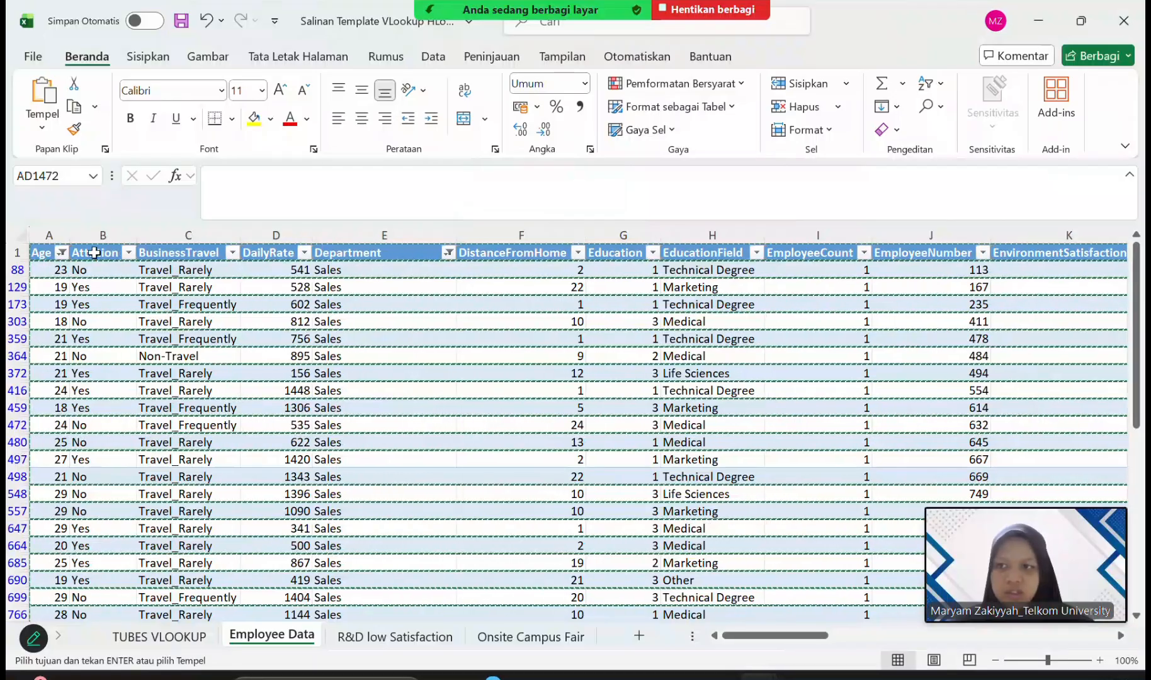
pyautogui.click(63, 253)
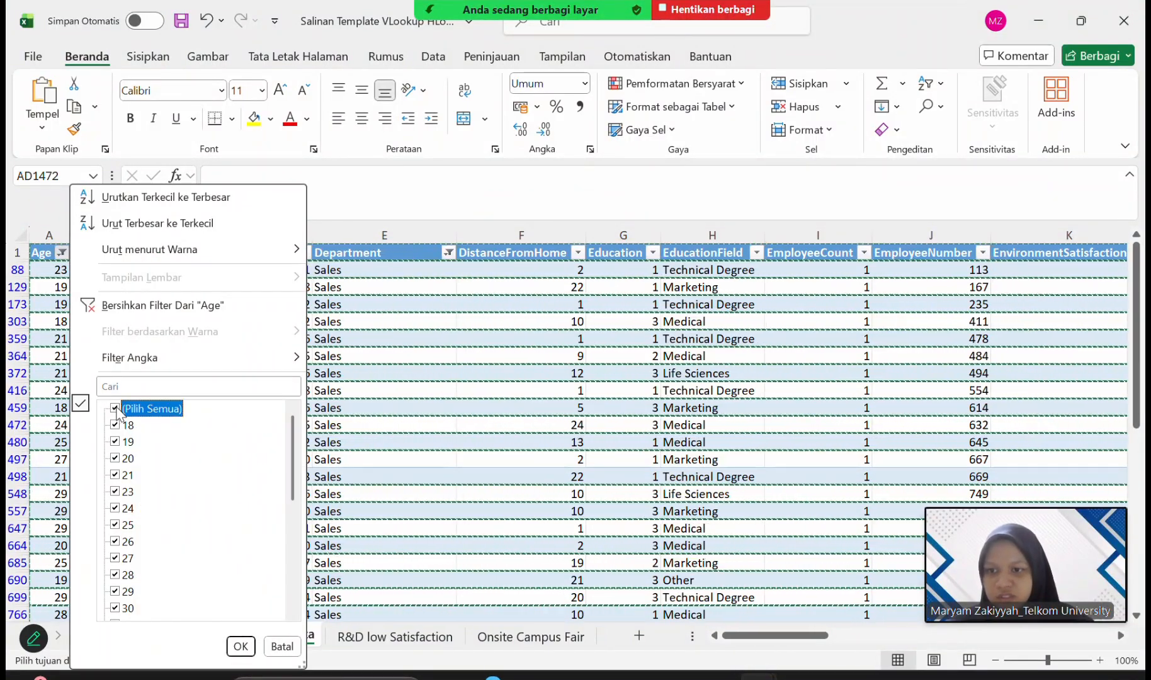
pyautogui.scroll(-5, 185, 531)
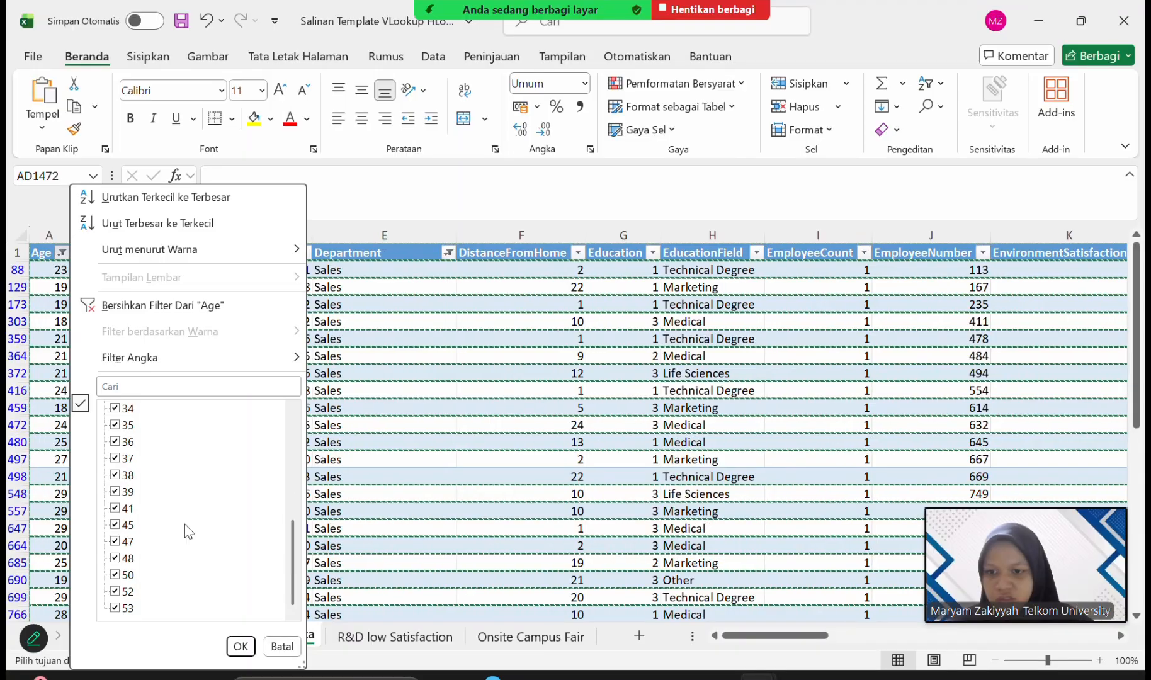
pyautogui.scroll(5, 185, 529)
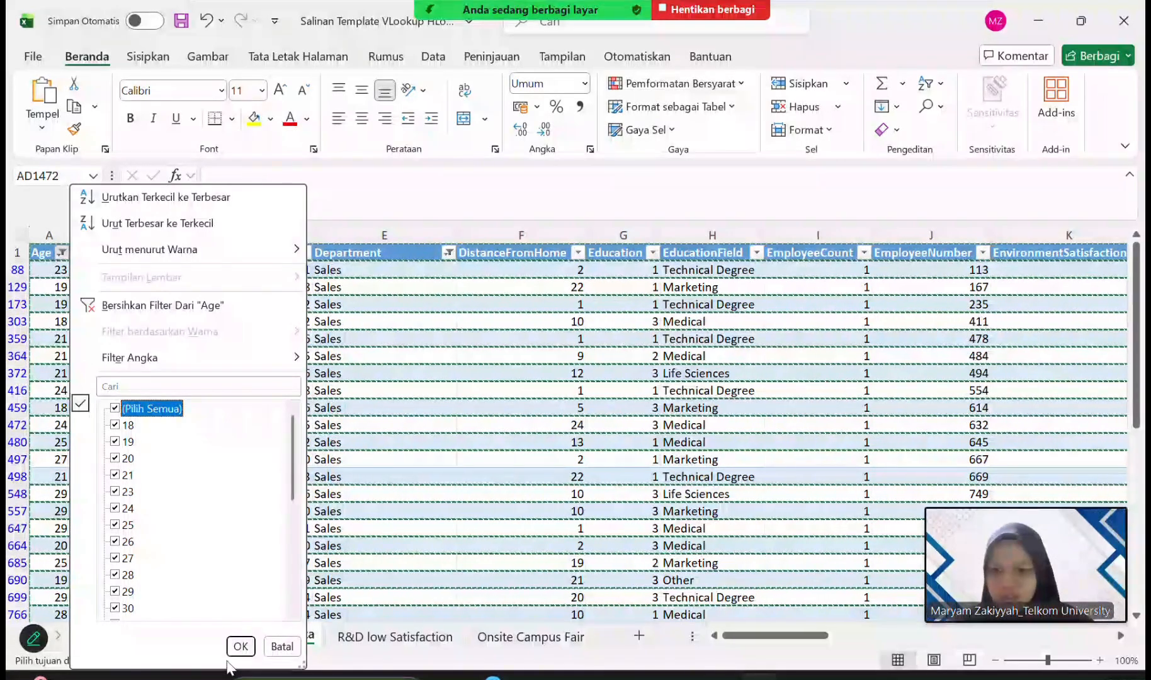
pyautogui.click(241, 646)
pyautogui.scroll(2, 378, 441)
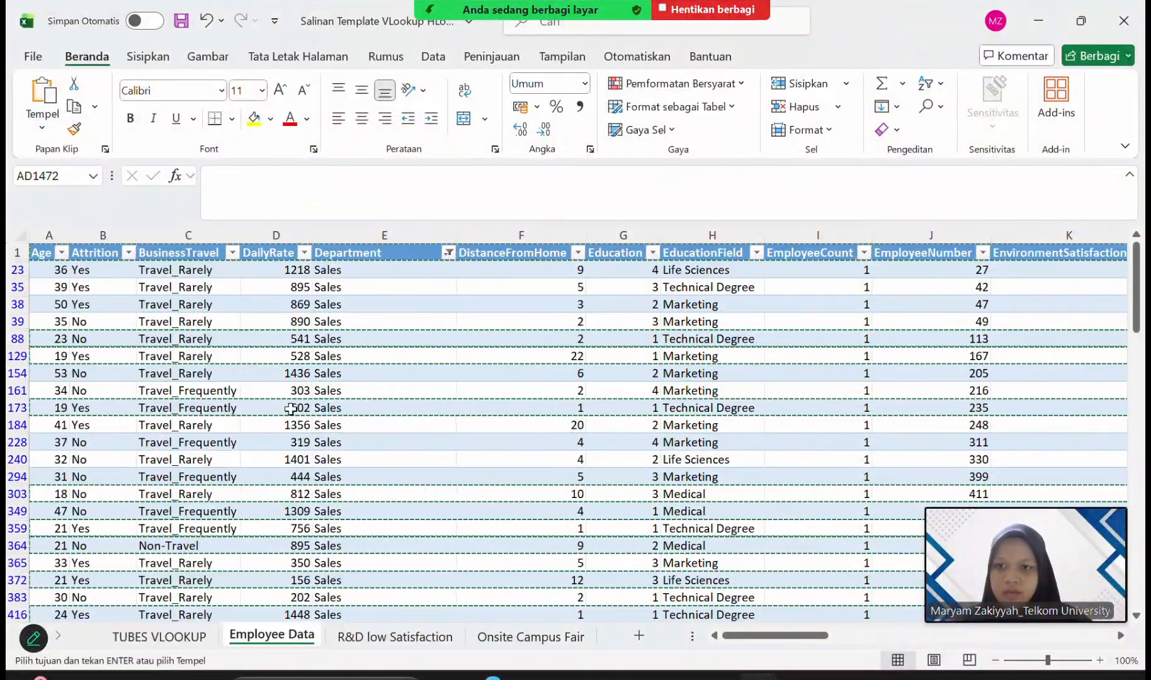
# Reset the Department filter to include all departments.
pyautogui.click(450, 252)
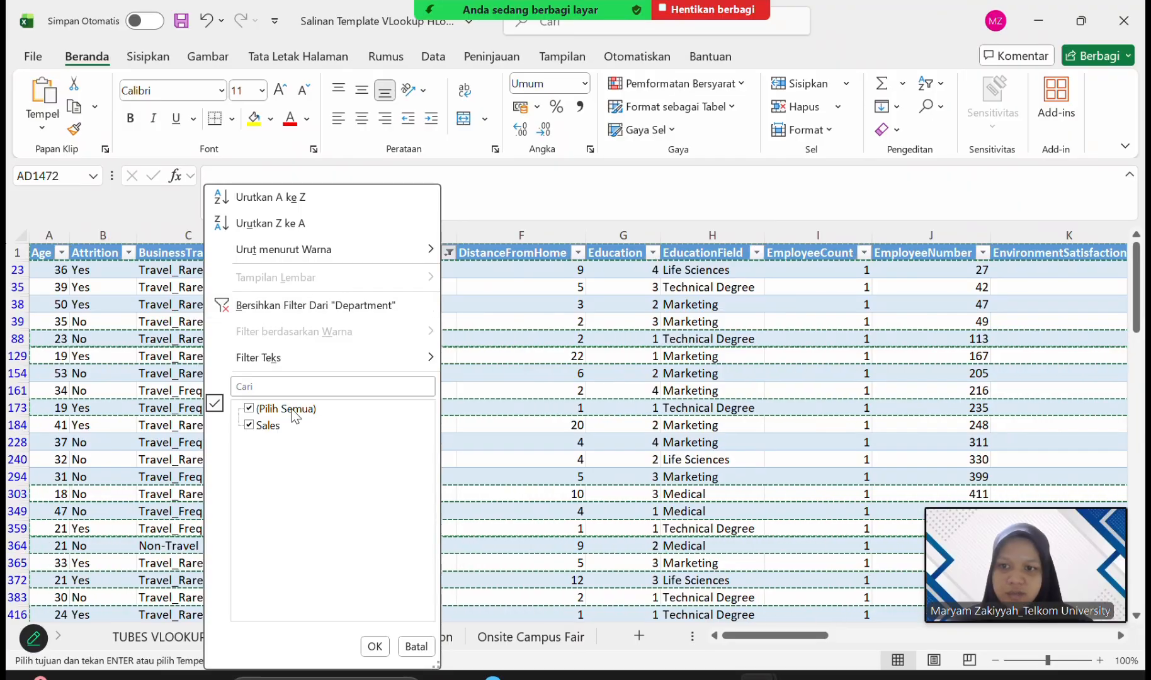
pyautogui.click(254, 415)
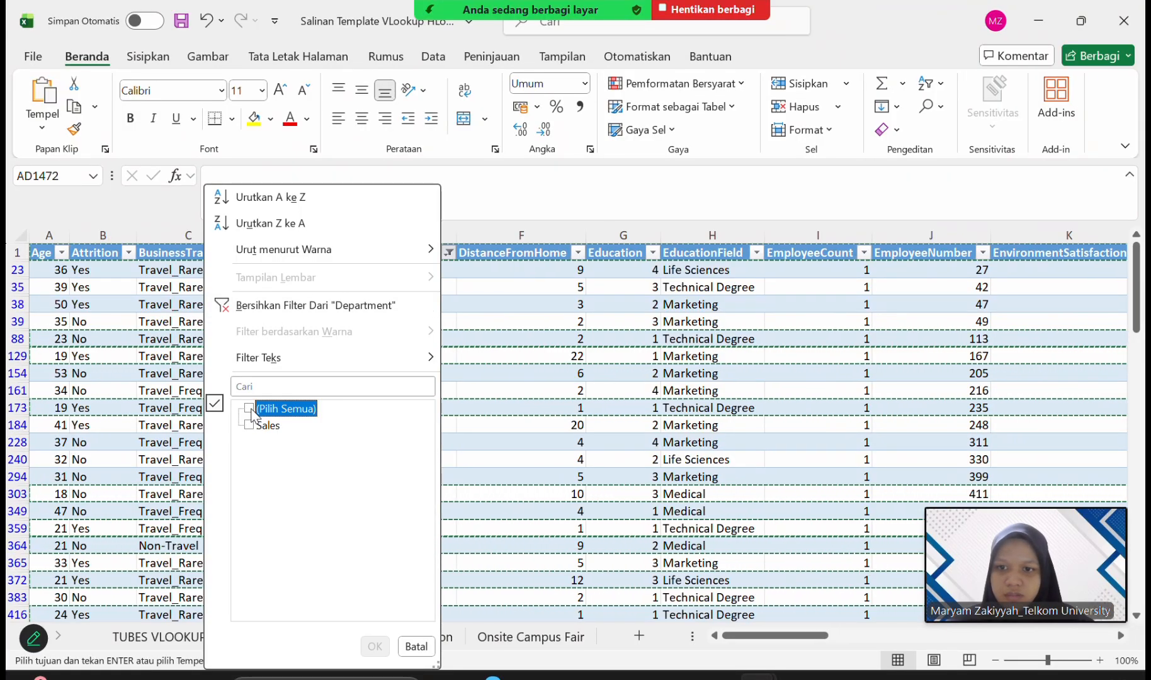
pyautogui.click(259, 419)
pyautogui.click(375, 646)
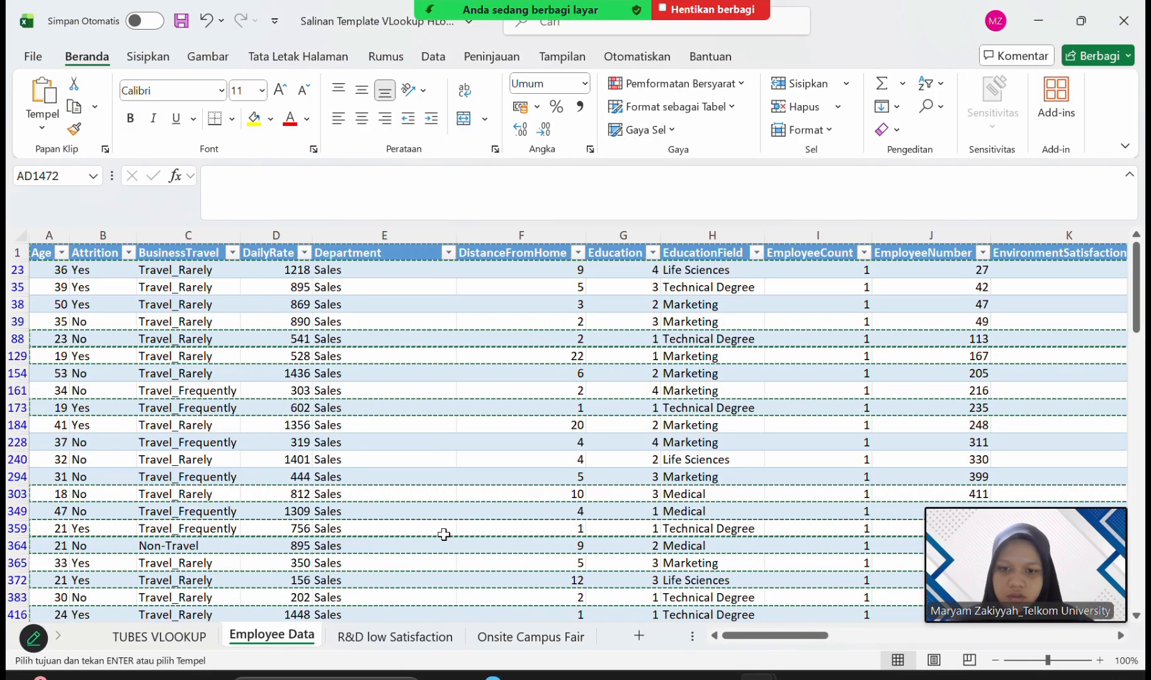
# Reset the JobRole filter to include every job role.
pyautogui.hscroll(3, 494, 480)
pyautogui.hscroll(6, 494, 480)
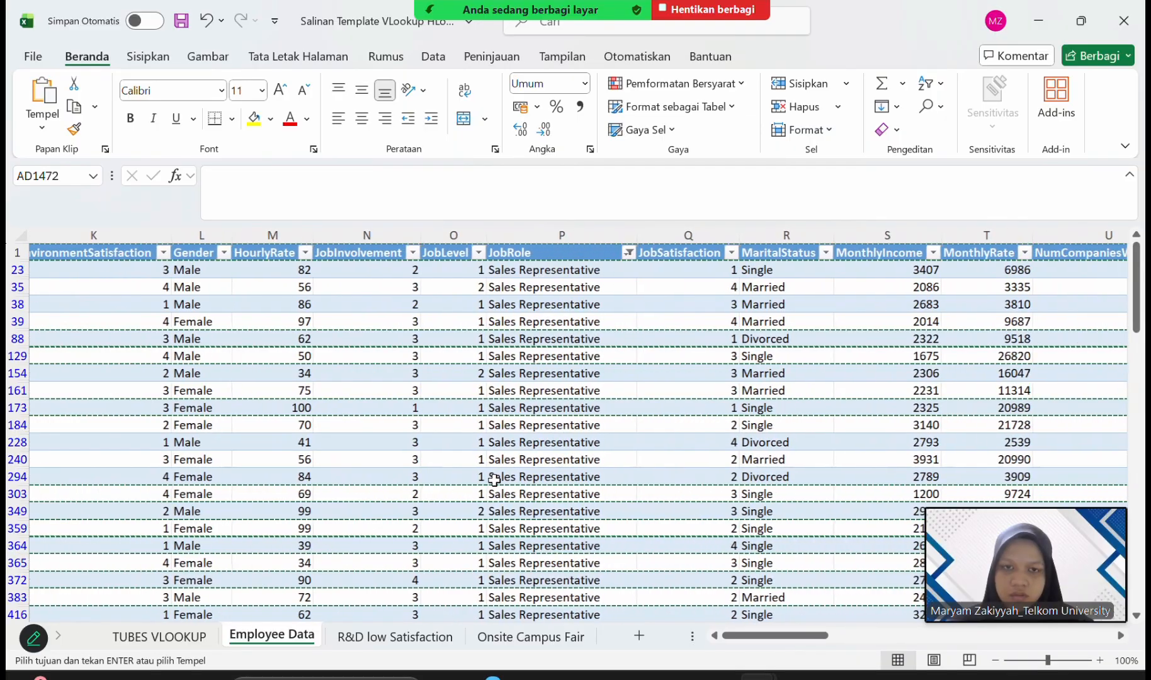
pyautogui.hscroll(2, 494, 480)
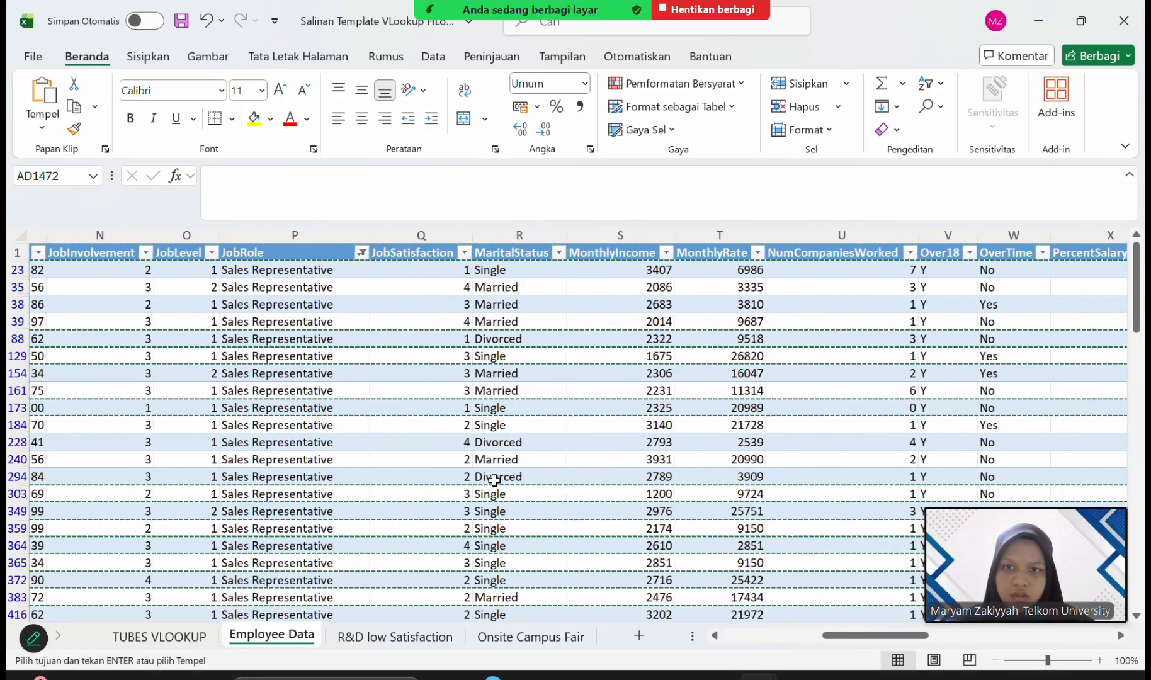
pyautogui.click(362, 253)
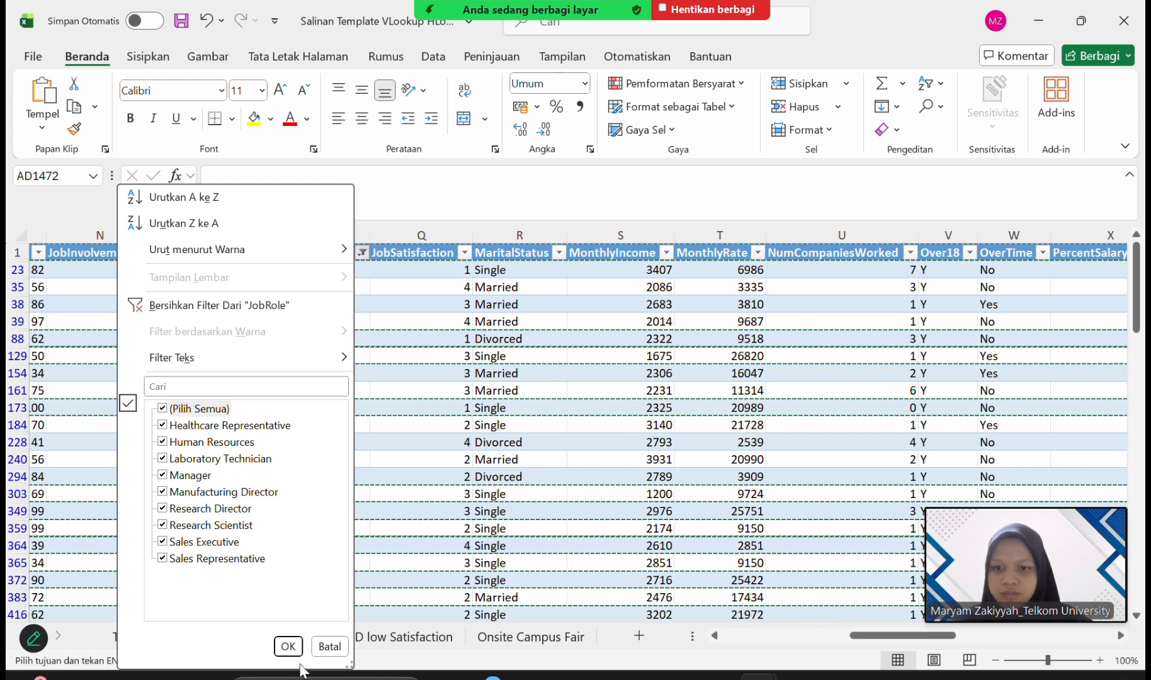
pyautogui.click(288, 646)
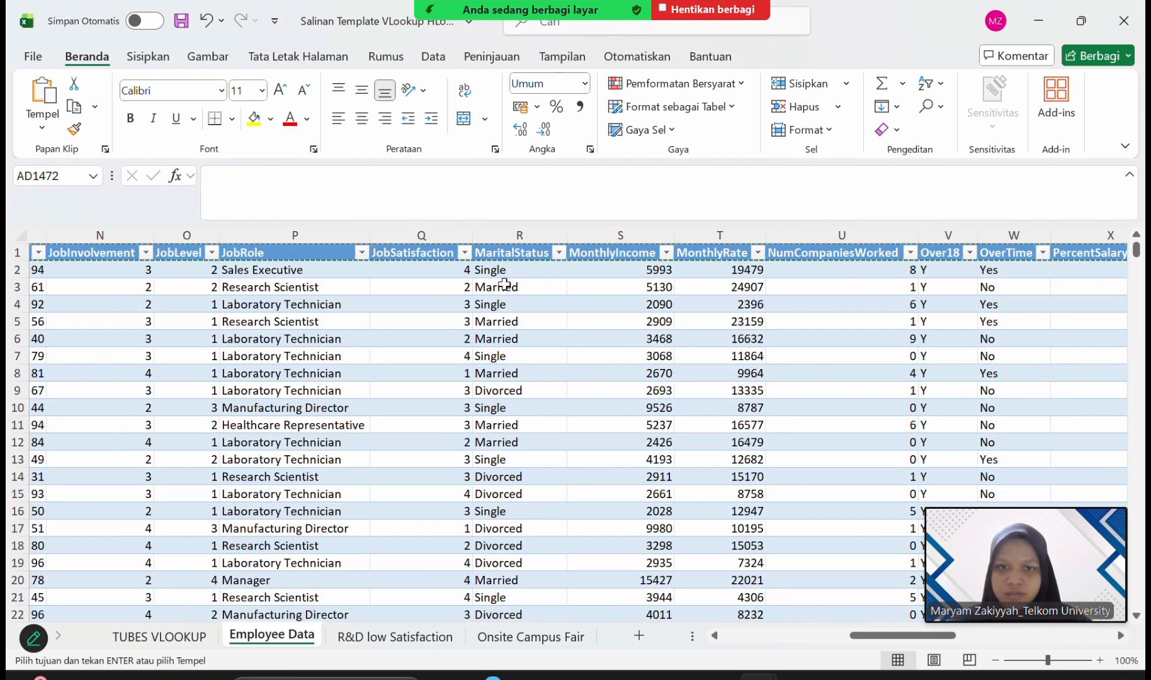
# Check the column headers across the whole Employee Data table for any filters that are still active.
pyautogui.hscroll(6, 737, 263)
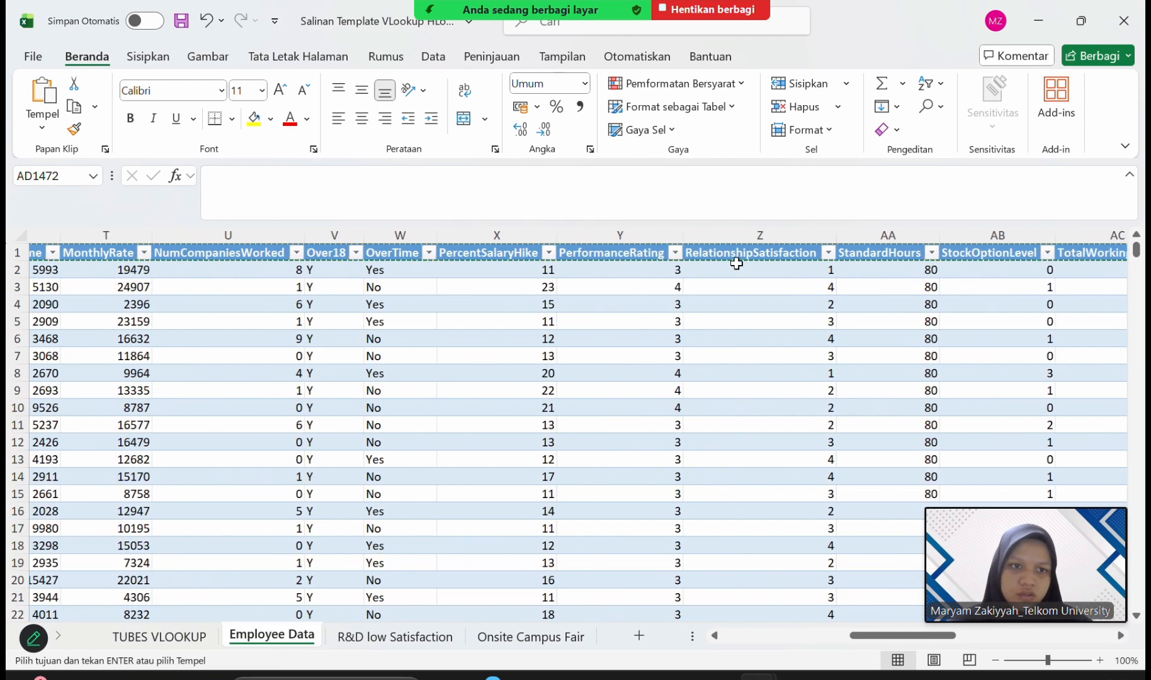
pyautogui.hscroll(-5, 737, 263)
pyautogui.hscroll(-1, 736, 263)
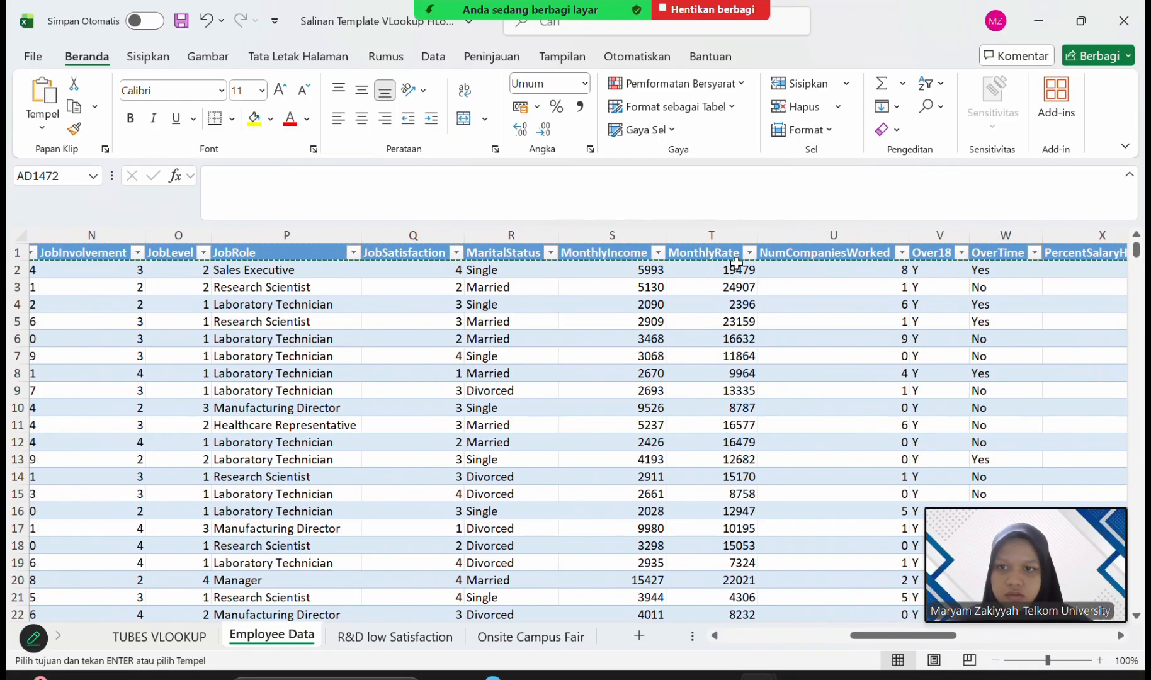
pyautogui.hscroll(11, 737, 263)
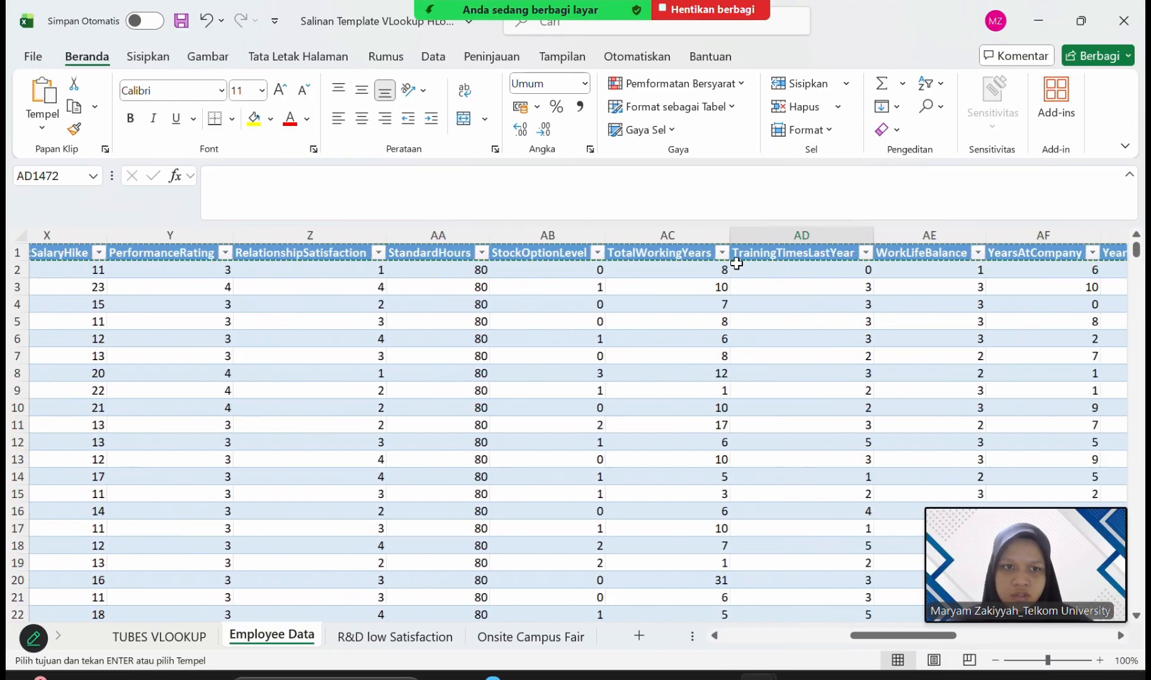
pyautogui.hscroll(3, 736, 263)
pyautogui.hscroll(-12, 736, 263)
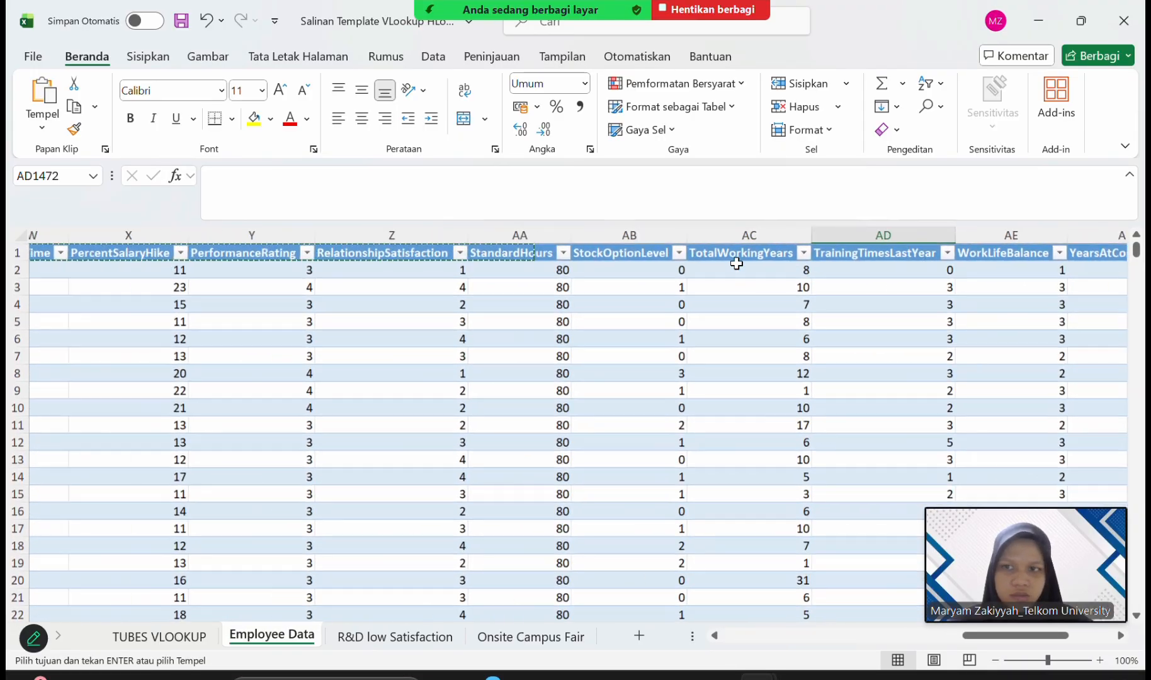
pyautogui.hscroll(-15, 737, 263)
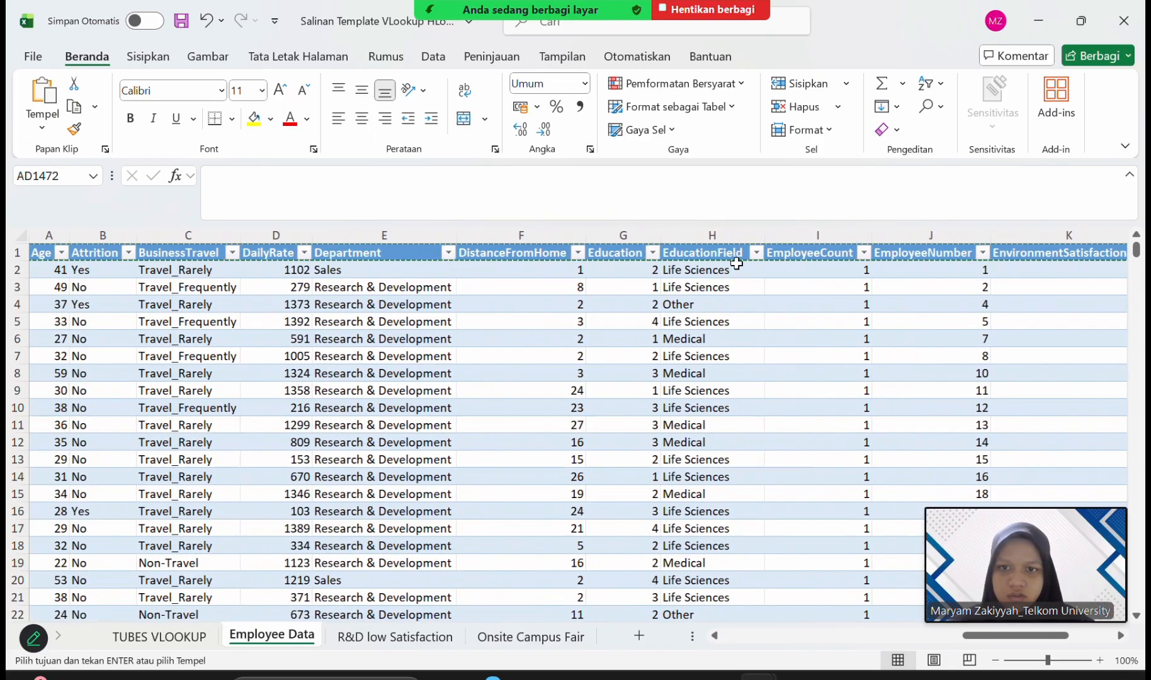
pyautogui.click(376, 276)
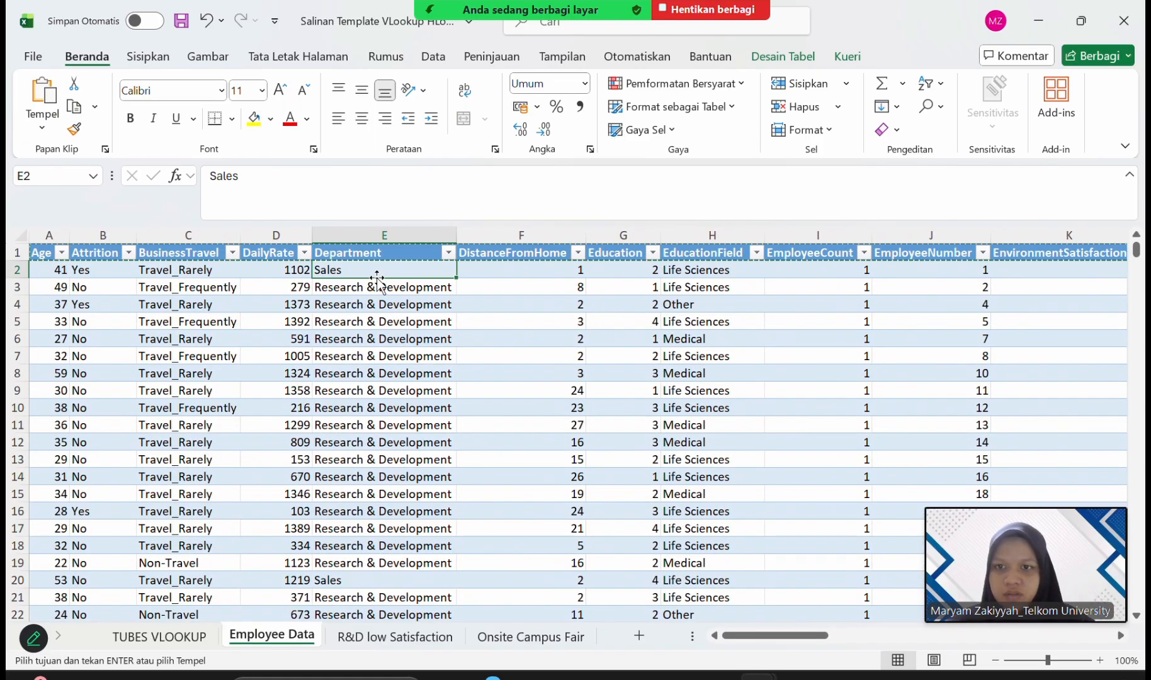
pyautogui.click(53, 271)
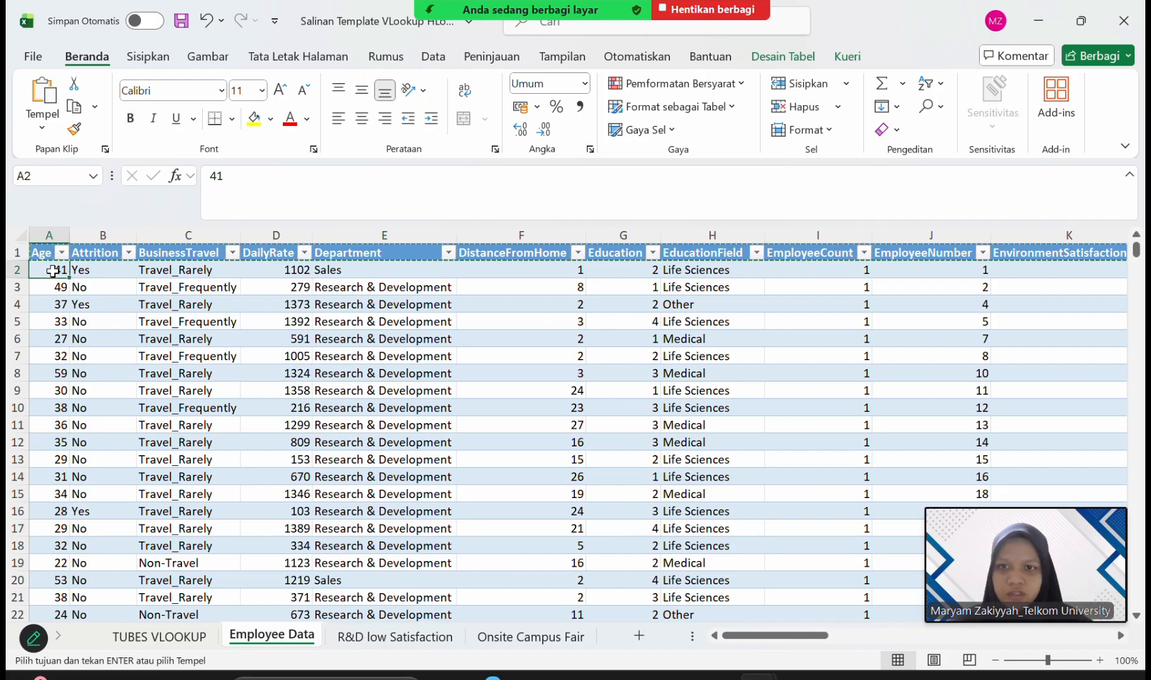
pyautogui.hscroll(12, 321, 252)
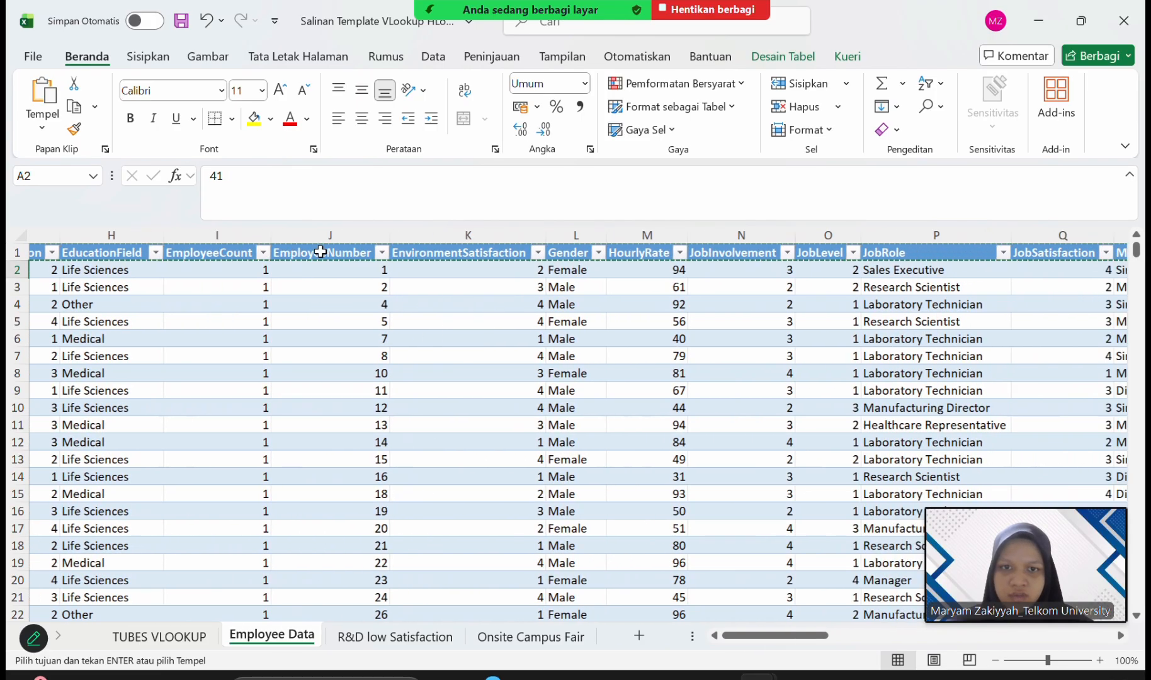
pyautogui.hscroll(-12, 321, 251)
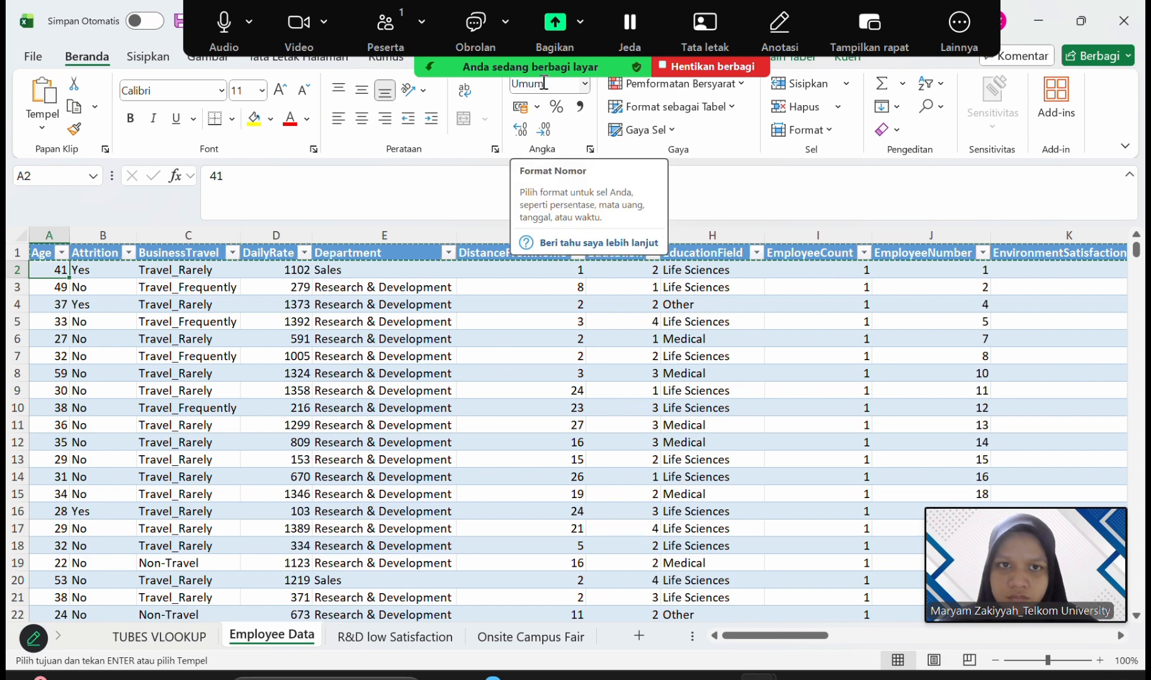
# Create a new blank workbook.
pyautogui.hotkey('ctrl', 'n')
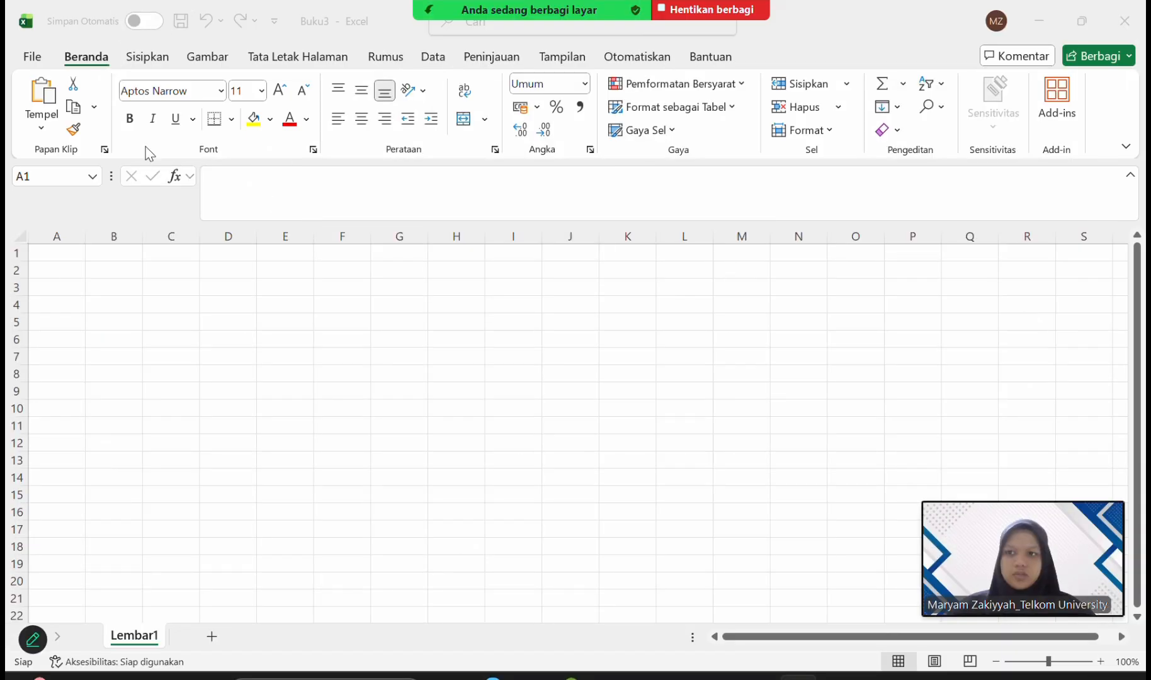
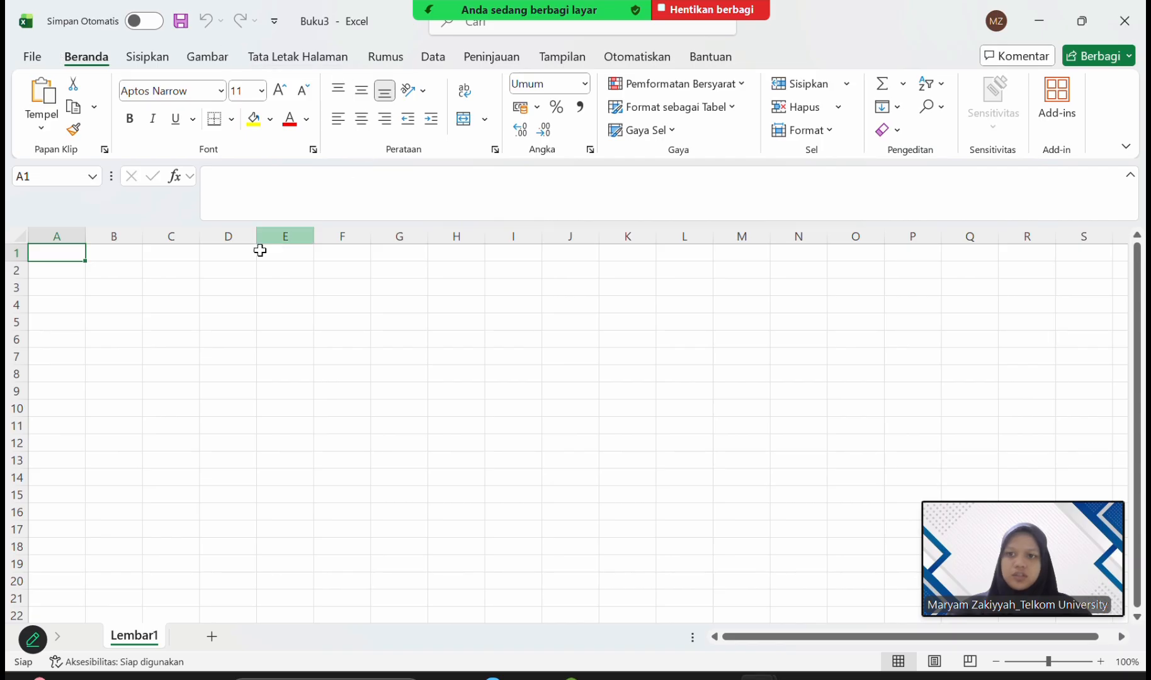
# Start importing external data from a text/CSV file into the blank workbook.
pyautogui.click(435, 58)
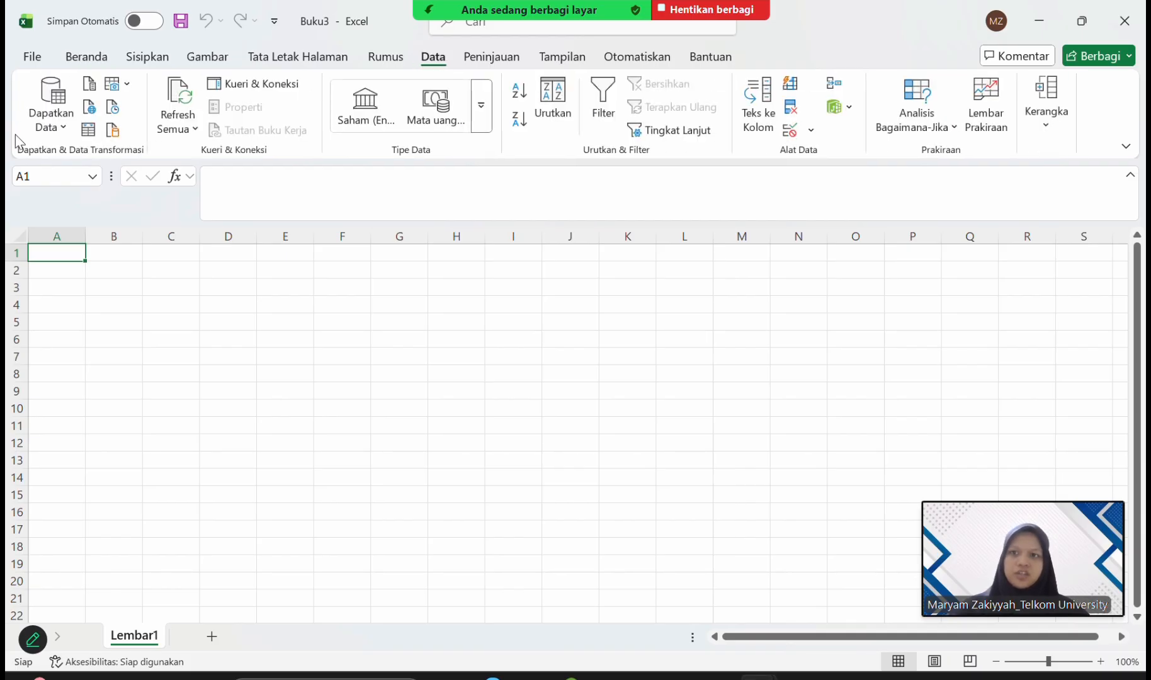
pyautogui.click(58, 118)
pyautogui.moveTo(161, 166)
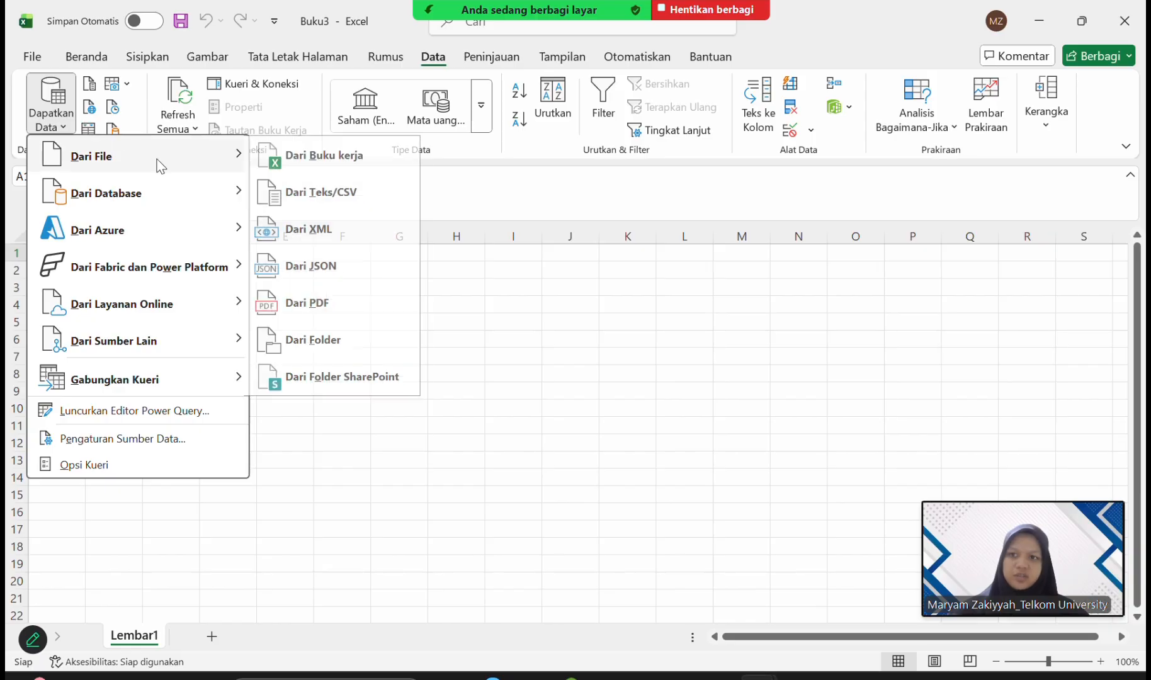
pyautogui.click(446, 55)
pyautogui.doubleClick(441, 58)
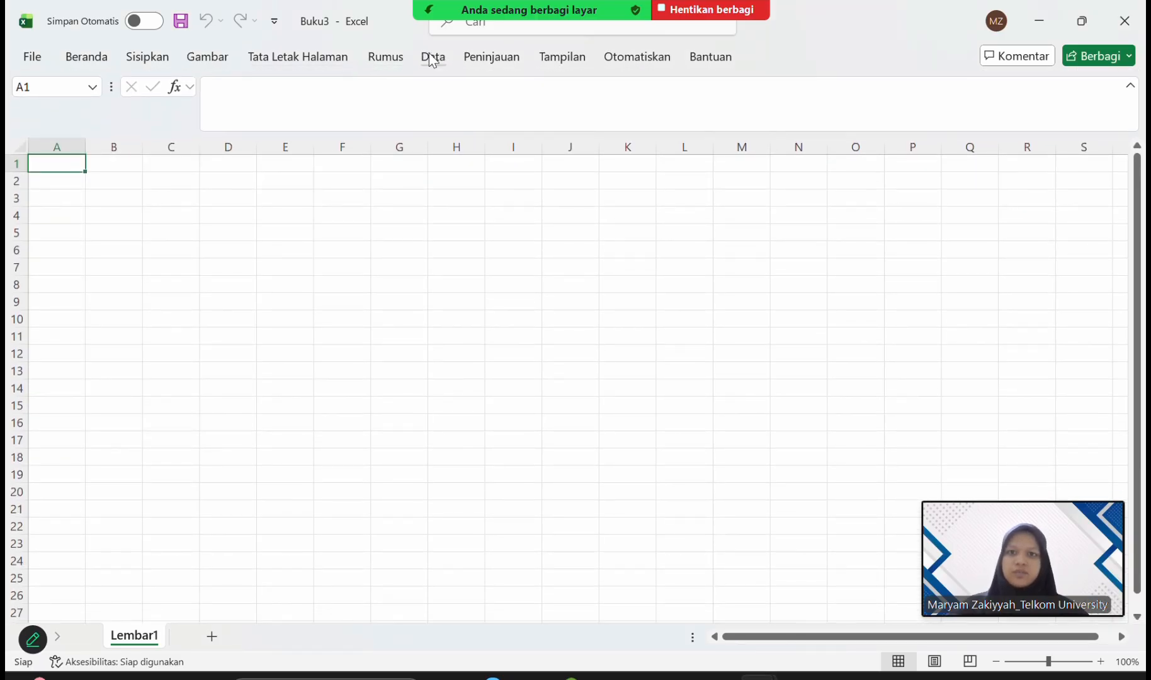
pyautogui.doubleClick(432, 58)
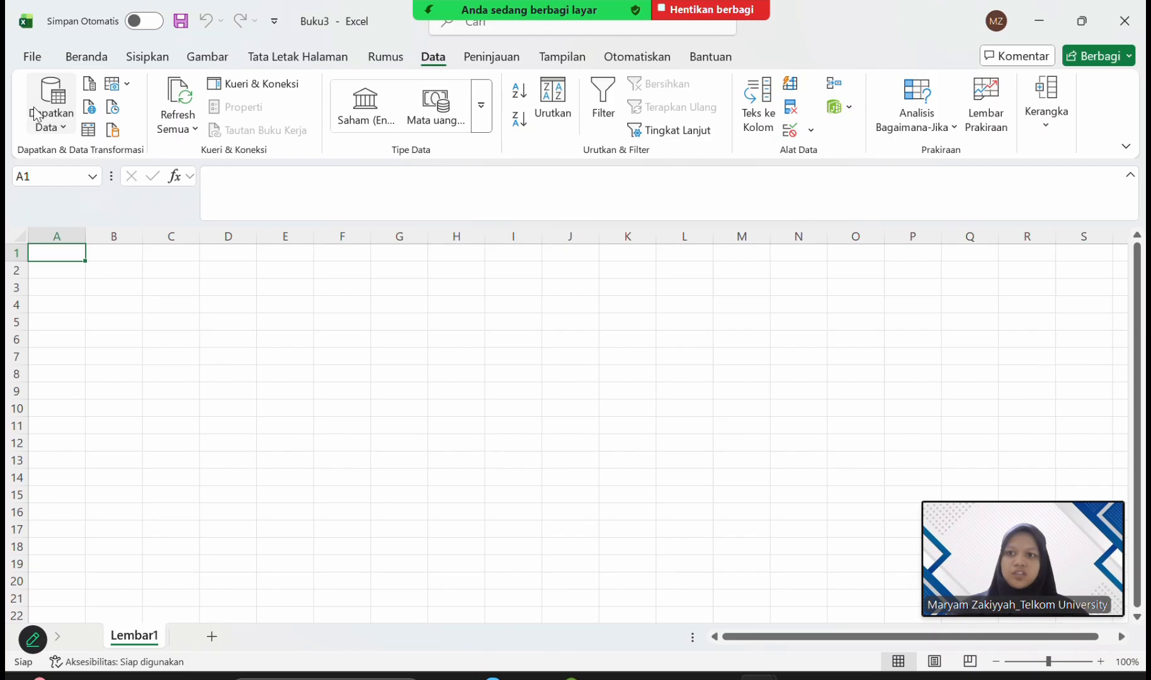
pyautogui.click(36, 114)
pyautogui.moveTo(130, 168)
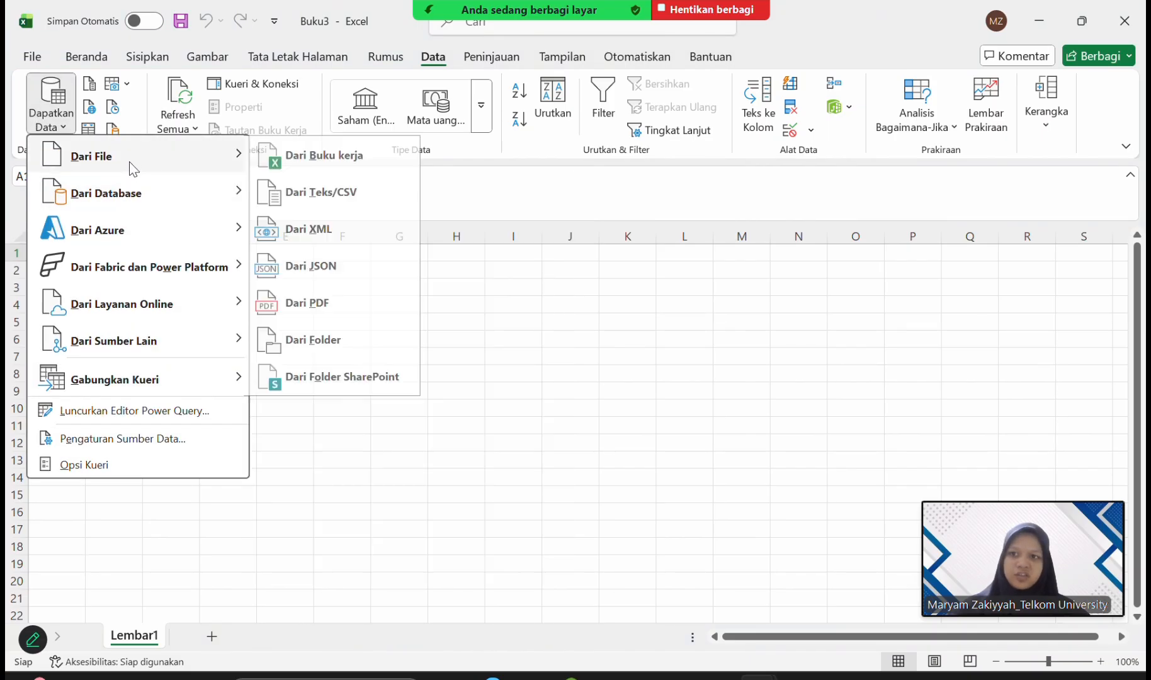
pyautogui.click(356, 183)
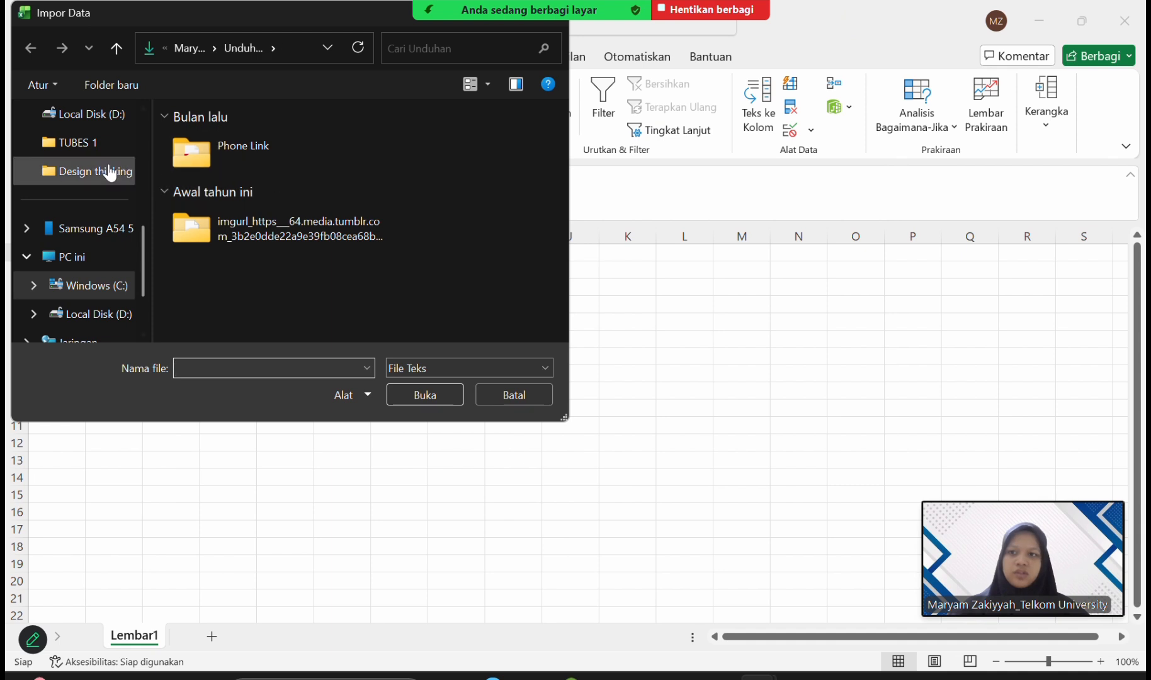
# List all file types in the Downloads (Unduhan) folder and open the Coffee Shop Sales workbook for import.
pyautogui.click(517, 362)
pyautogui.click(498, 401)
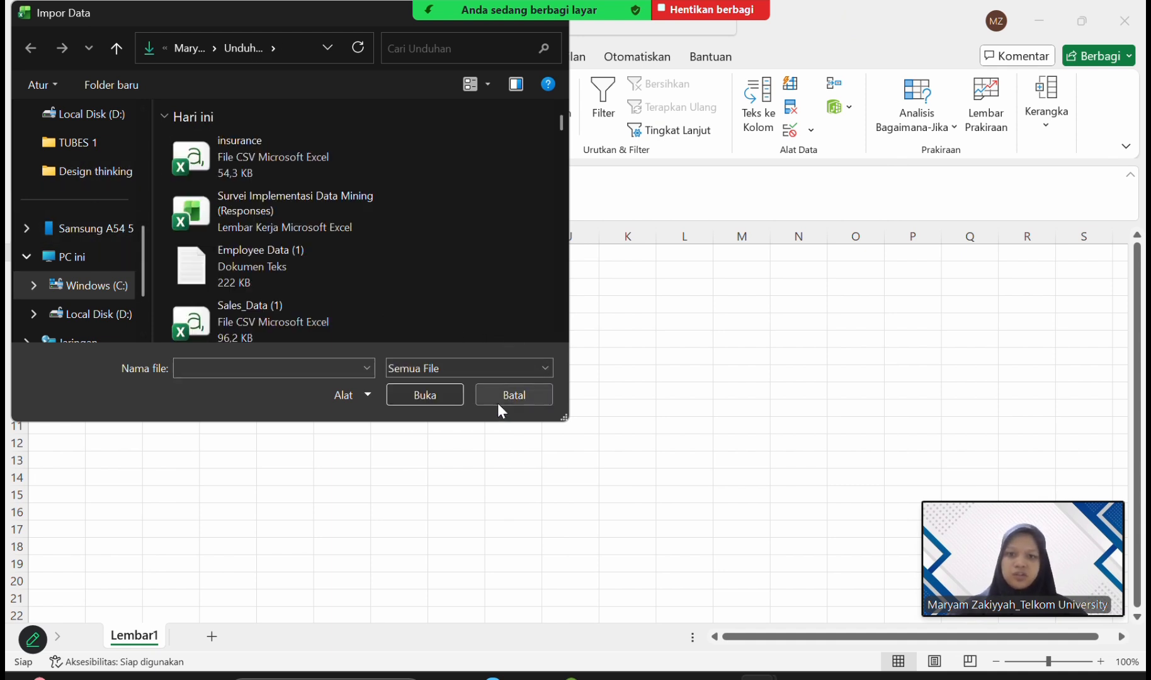
pyautogui.moveTo(101, 133)
pyautogui.mouseDown()
pyautogui.moveTo(88, 252)
pyautogui.moveTo(112, 206)
pyautogui.moveTo(102, 149)
pyautogui.mouseUp()
pyautogui.scroll(4, 101, 149)
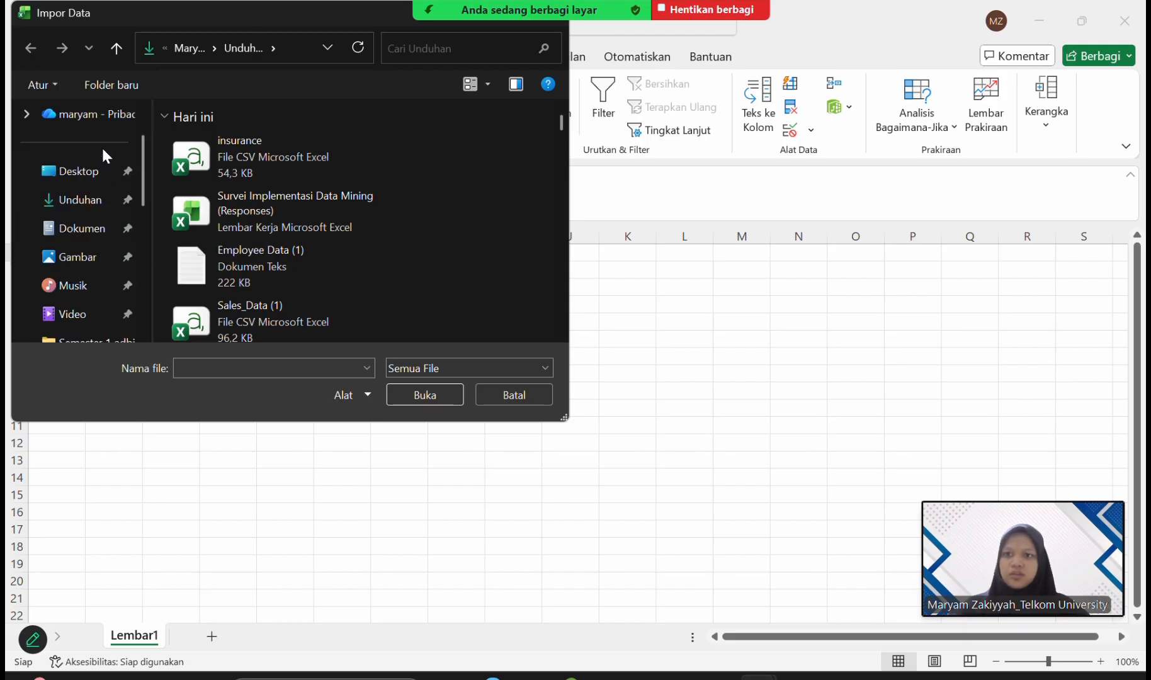
pyautogui.click(97, 200)
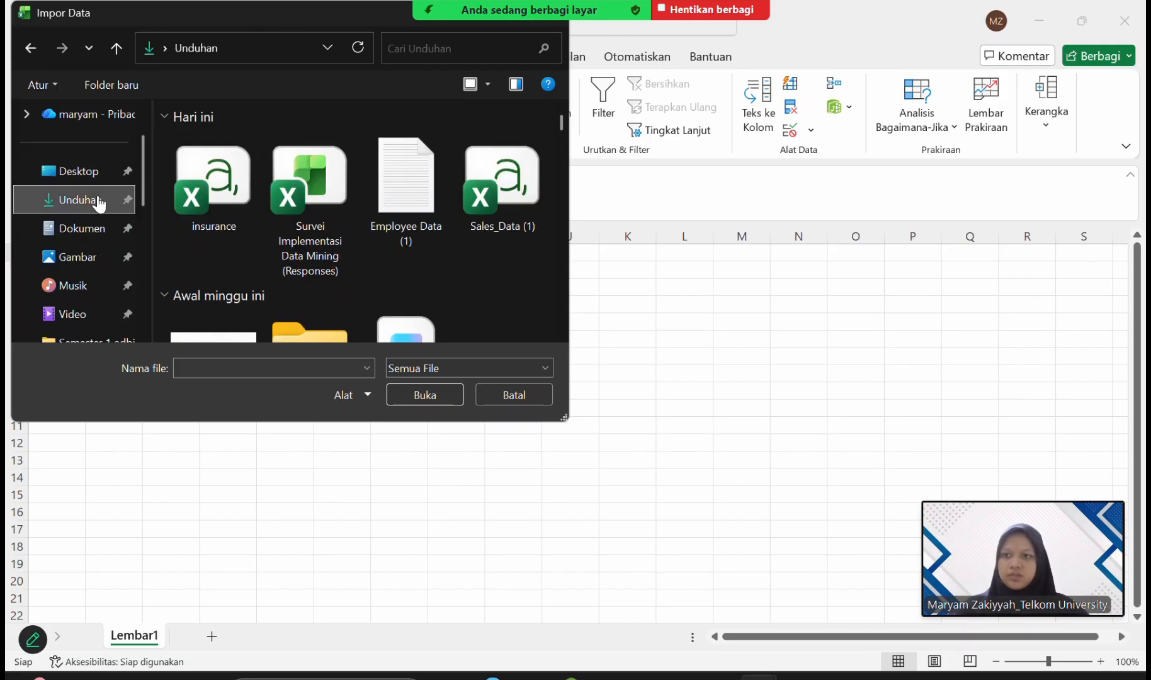
pyautogui.scroll(-3, 334, 239)
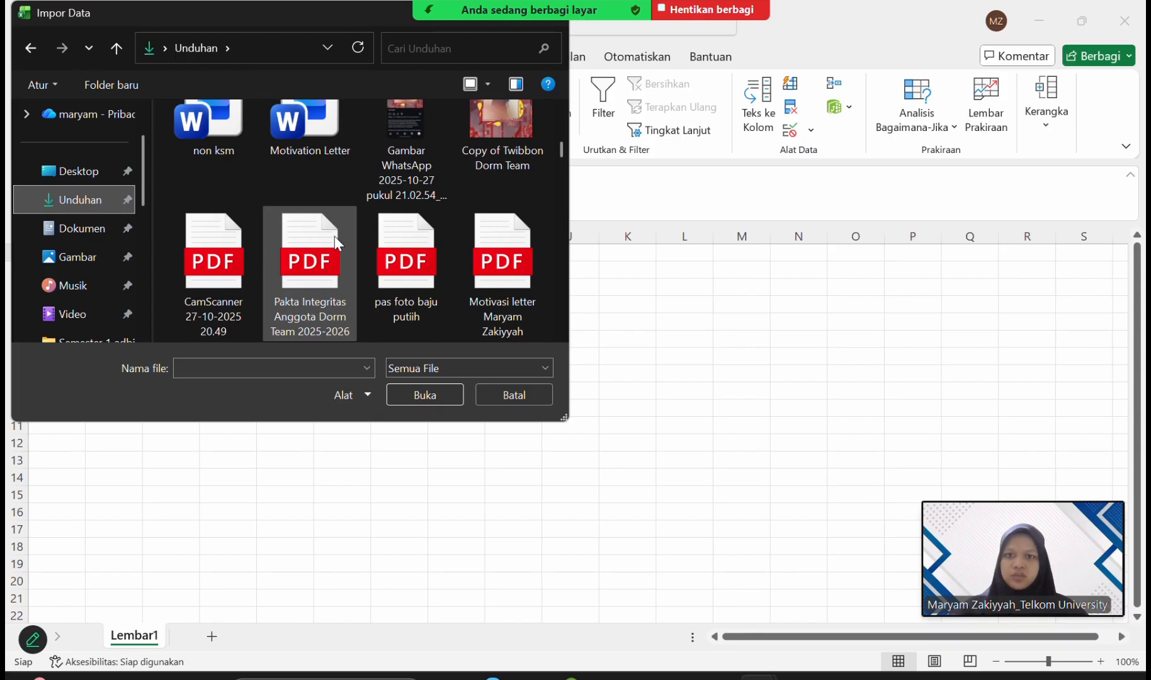
pyautogui.scroll(5, 334, 237)
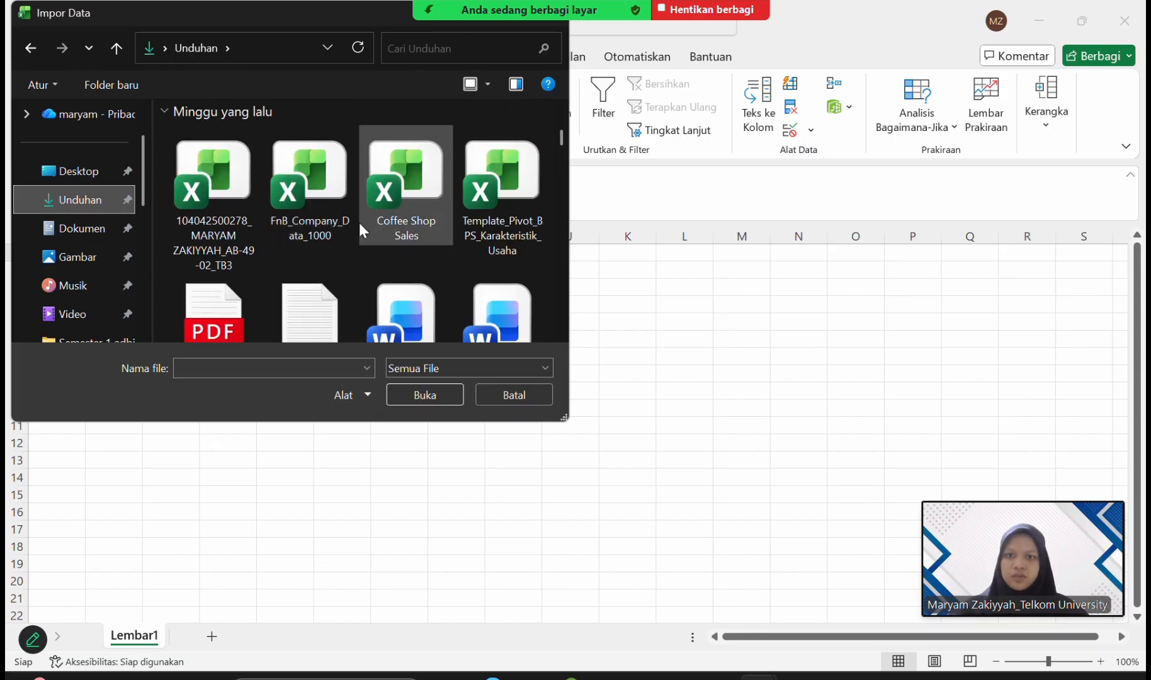
pyautogui.doubleClick(395, 186)
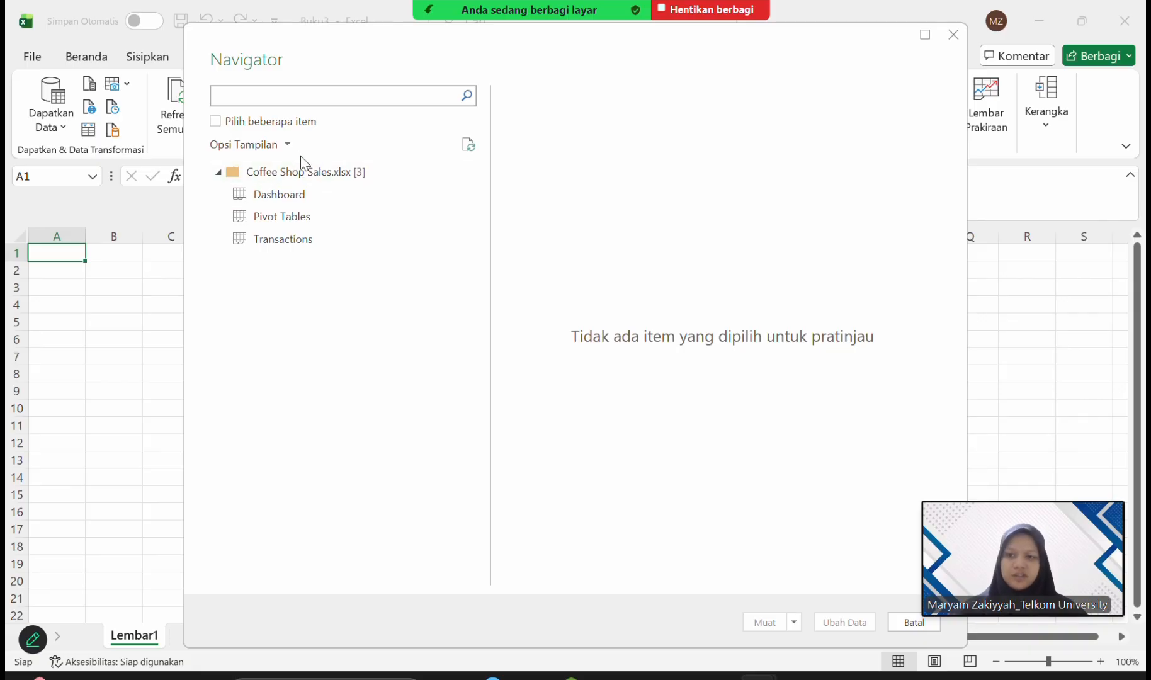
# Choose the Transactions sheet for transformation in the Power Query Editor and load it into a worksheet.
pyautogui.click(303, 242)
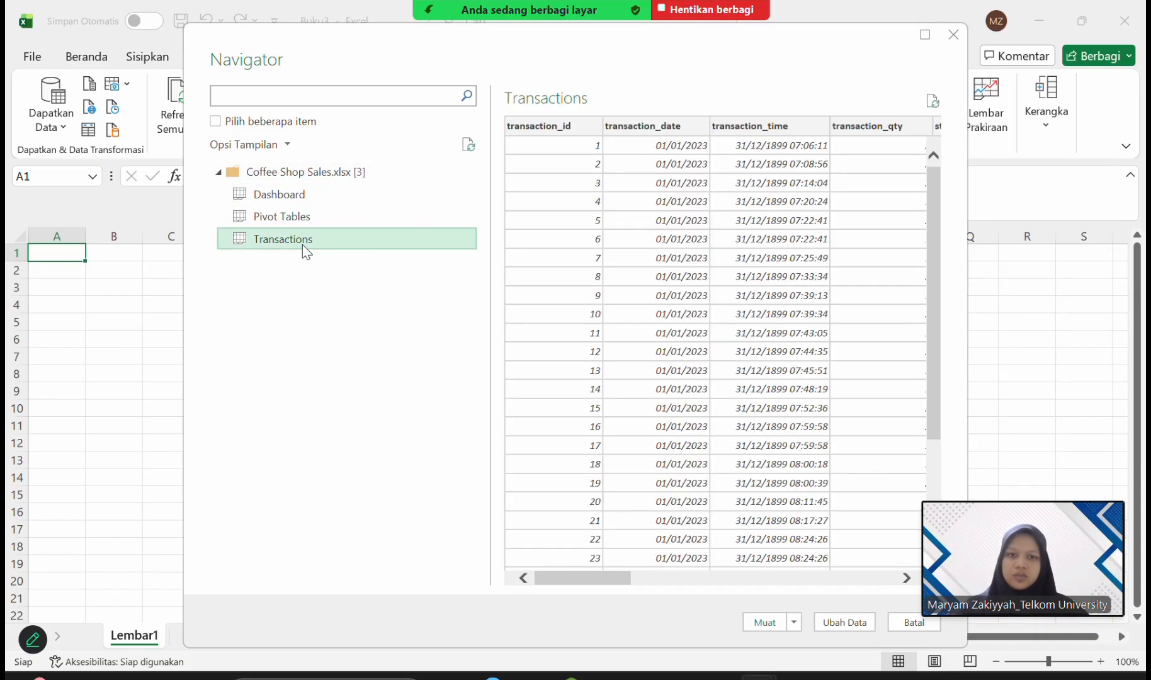
pyautogui.click(859, 622)
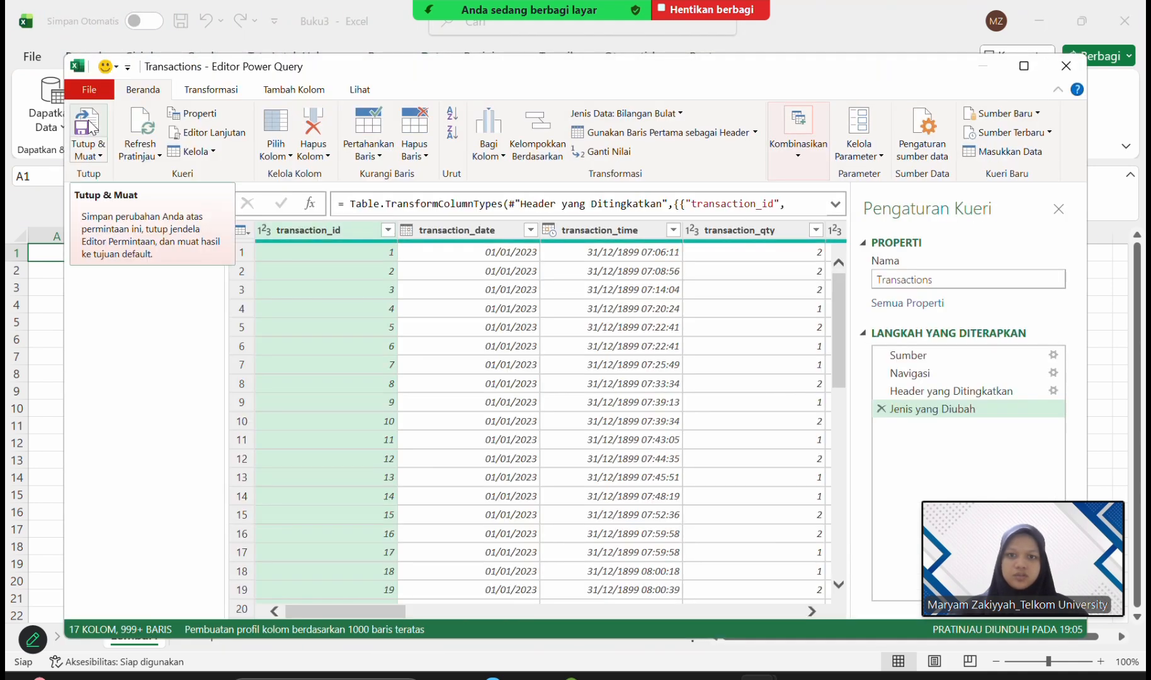
pyautogui.click(91, 128)
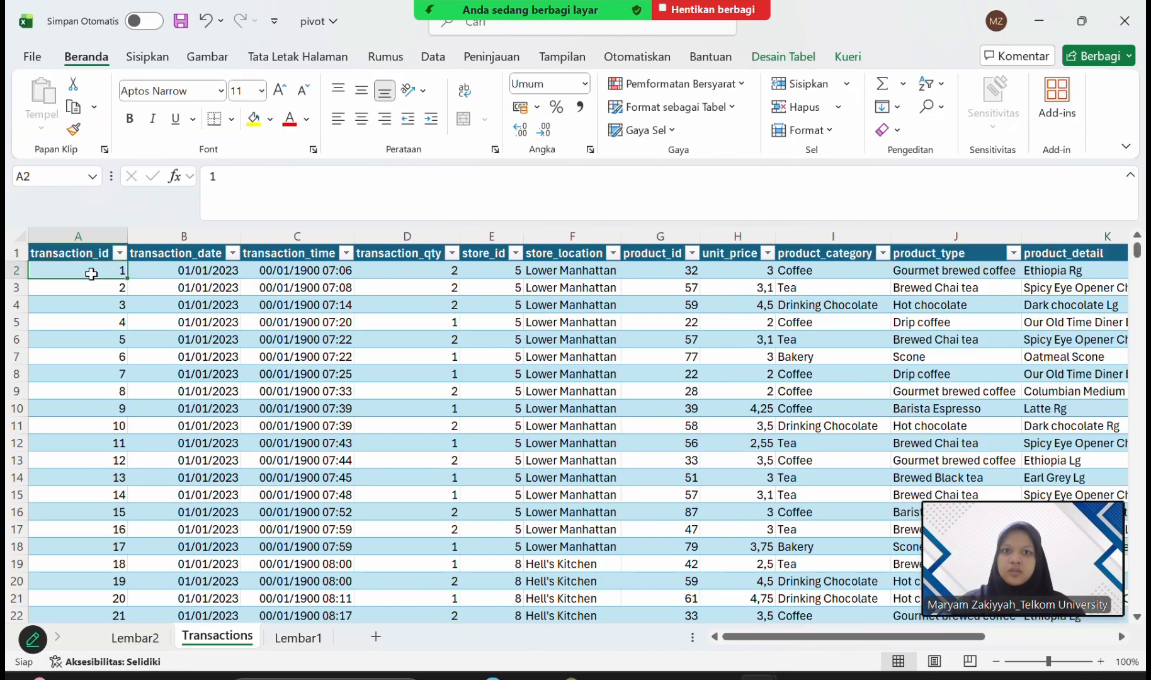
# Create a PivotTable from the whole Transactions table on a new worksheet.
pyautogui.hotkey('ctrl', 'shift', 'End')
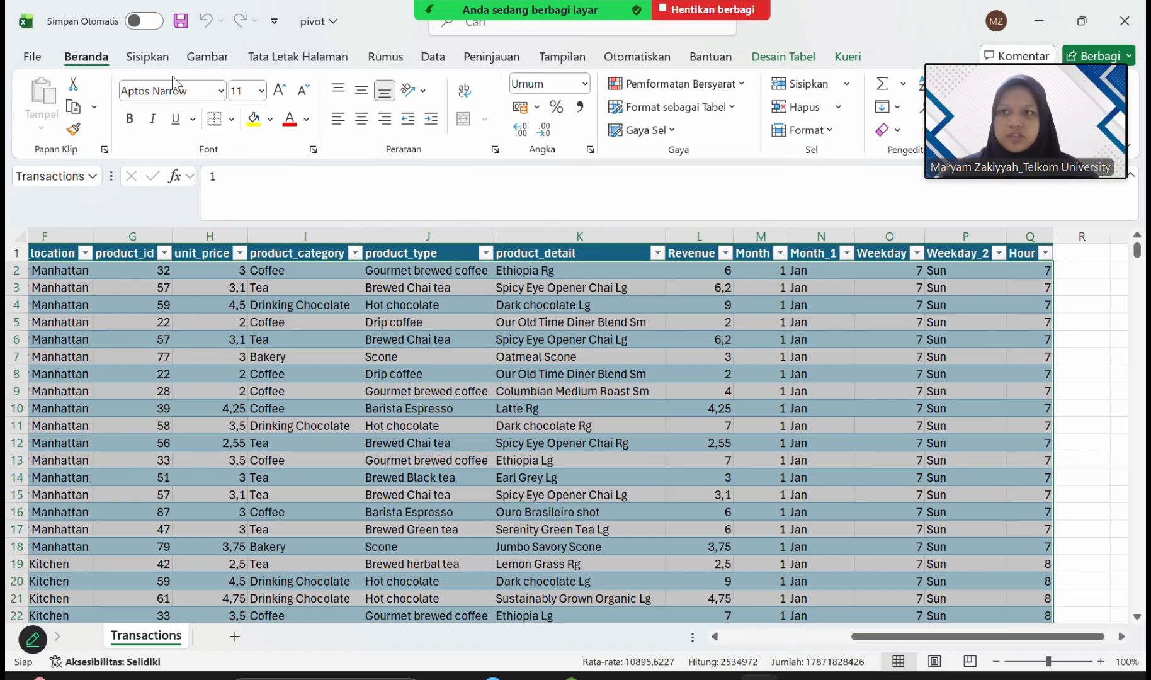
pyautogui.click(161, 62)
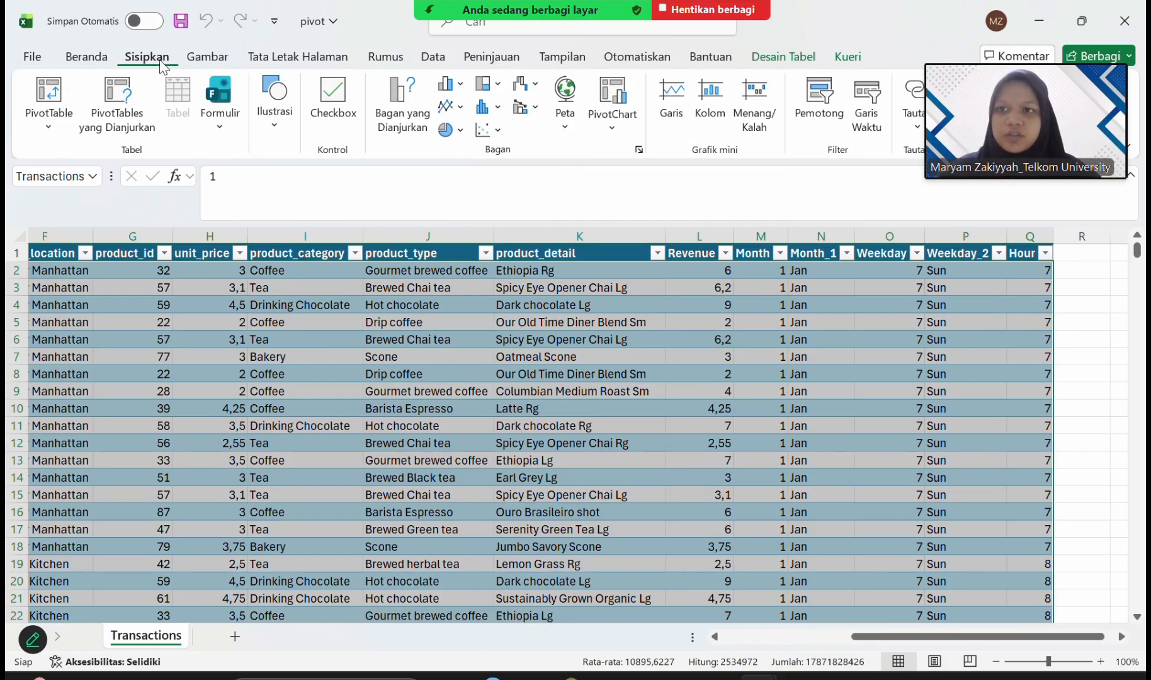
pyautogui.click(54, 98)
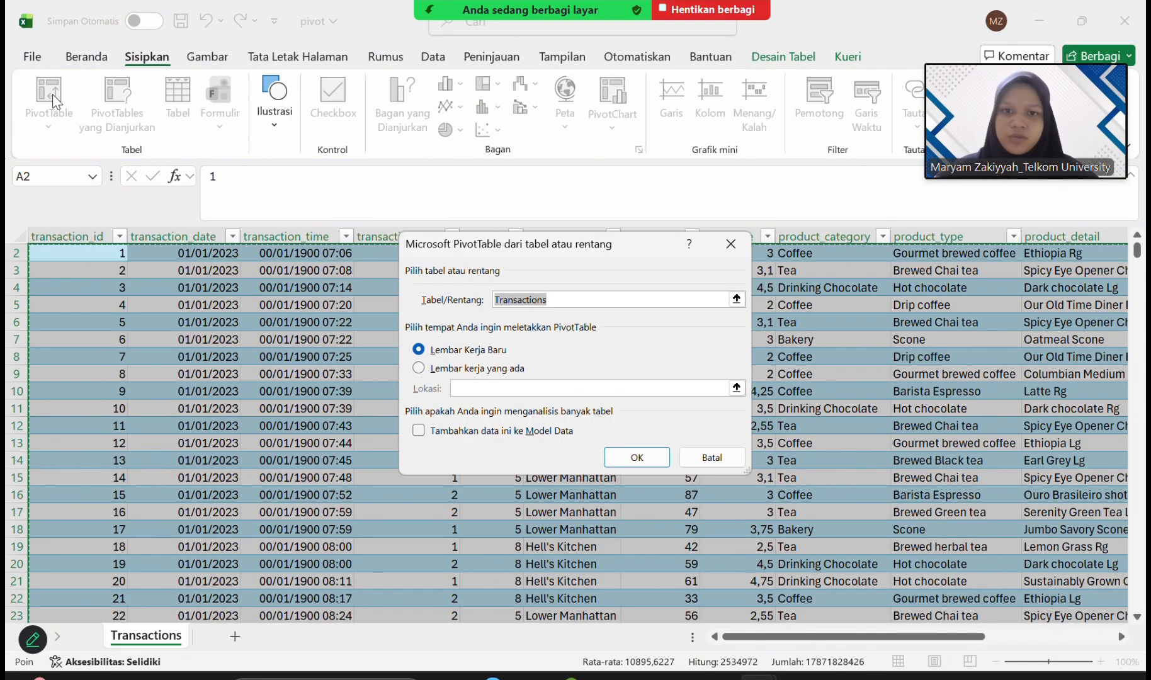
pyautogui.click(637, 457)
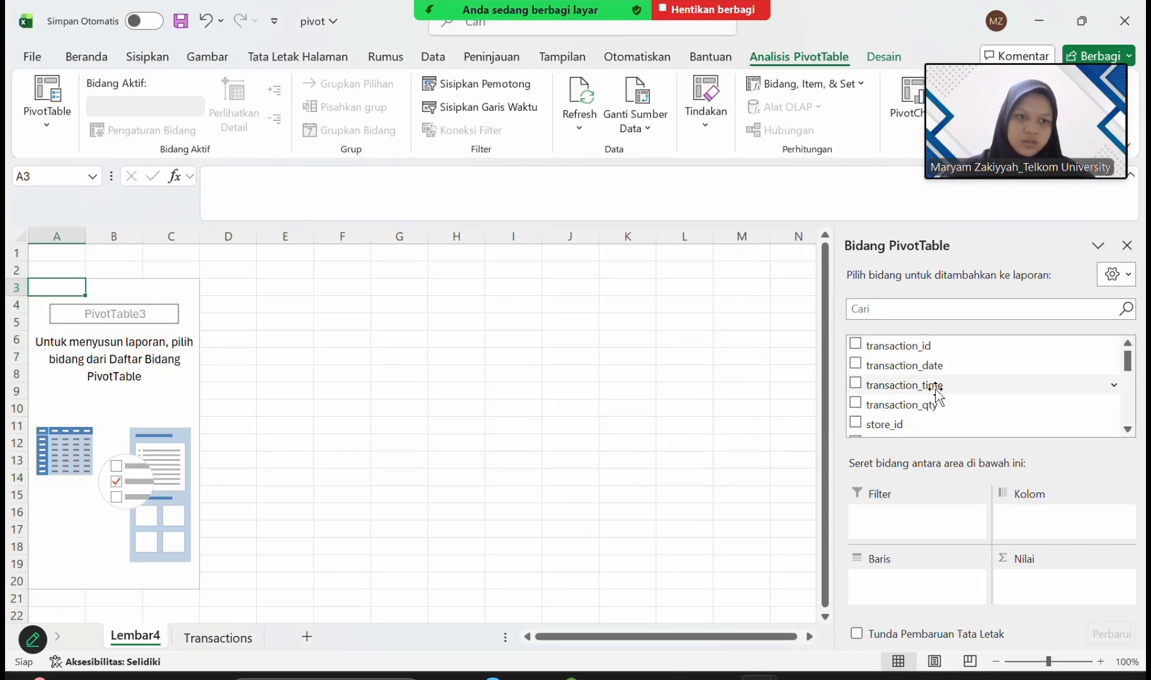
# Add store_location as the PivotTable's filter and Month_1 as its column field.
pyautogui.scroll(-1, 936, 389)
pyautogui.scroll(-1, 935, 389)
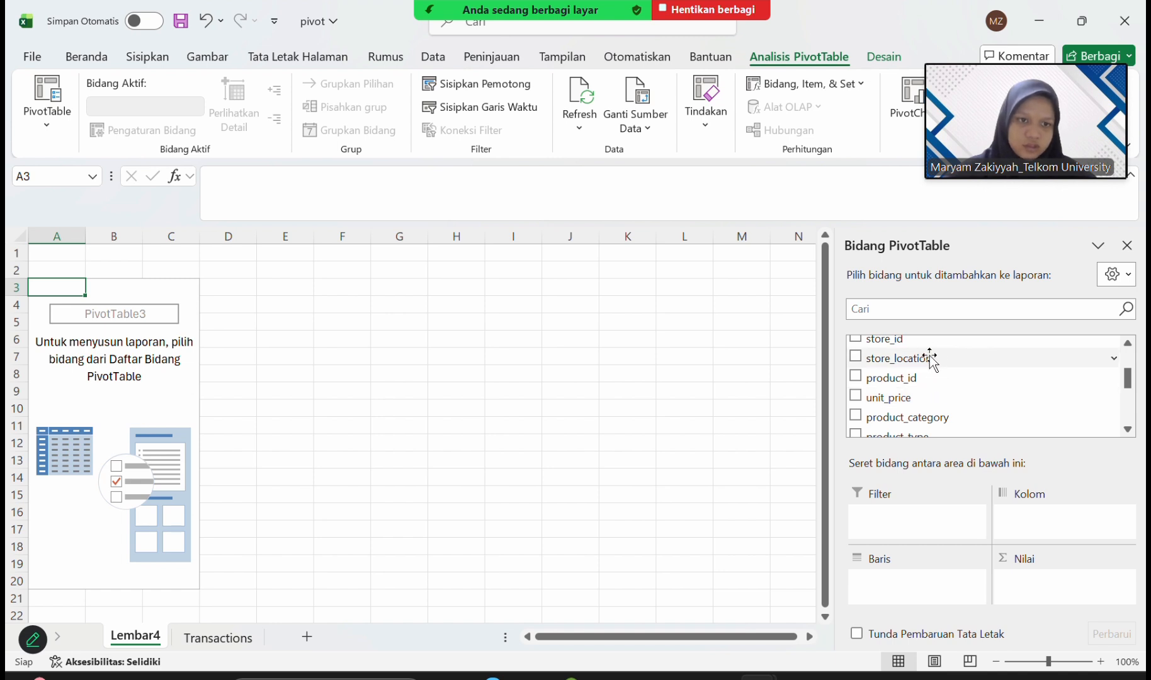
pyautogui.moveTo(931, 358); pyautogui.dragTo(930, 520)
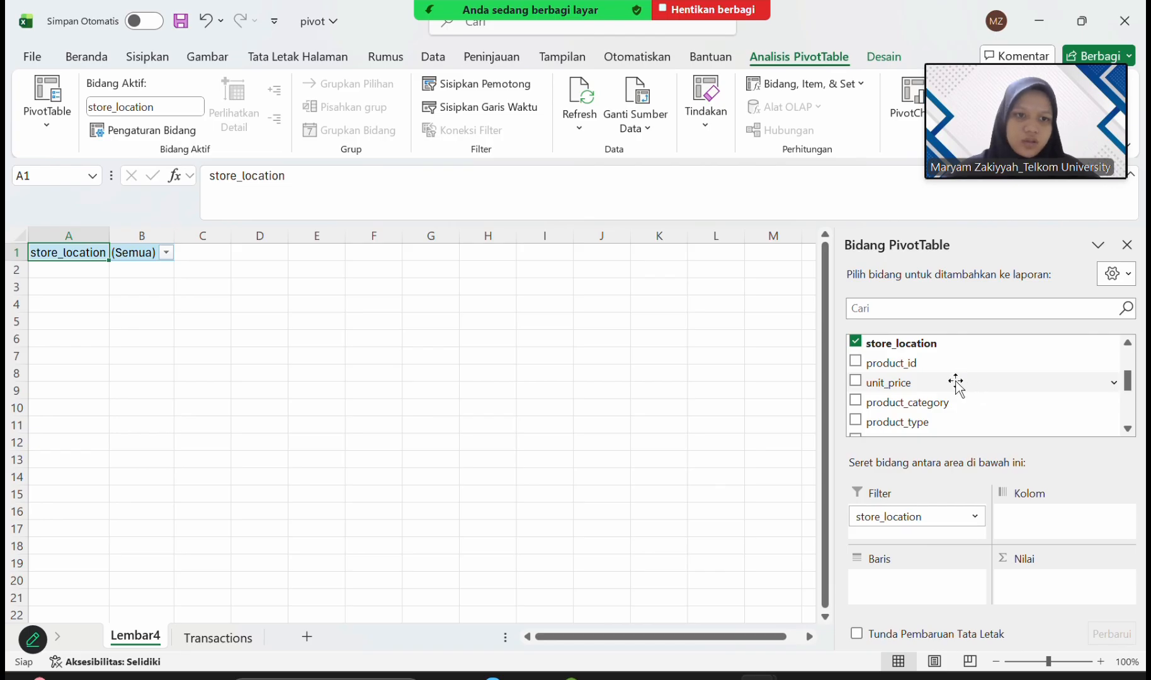
pyautogui.scroll(-5, 956, 383)
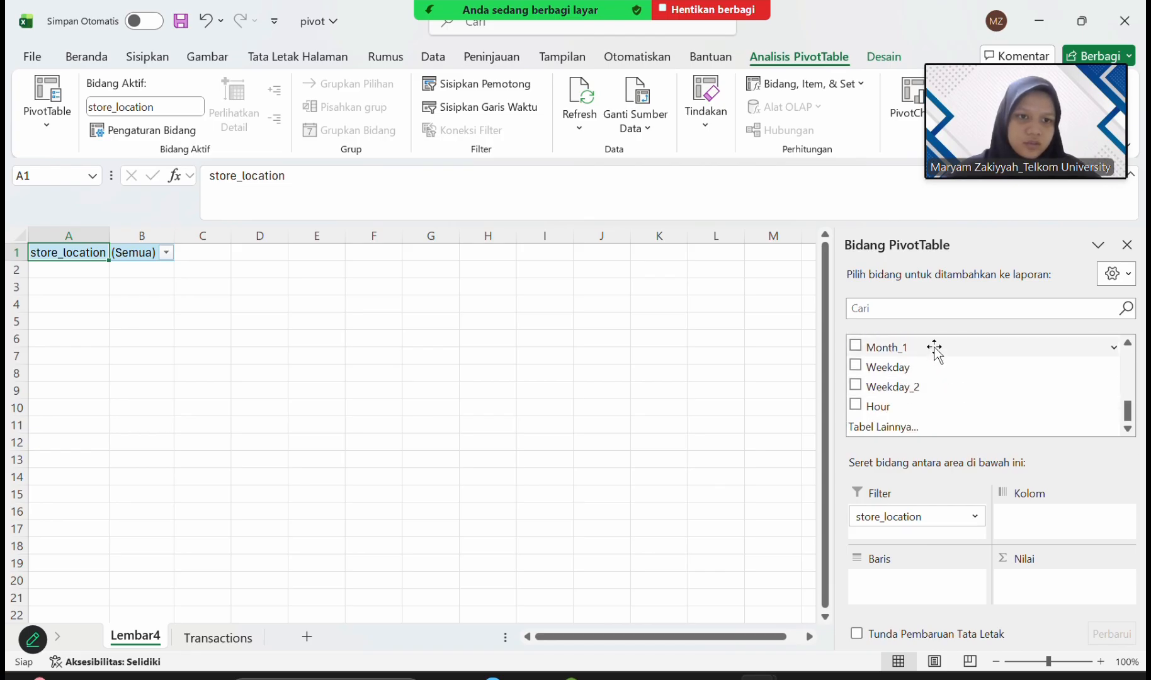
pyautogui.moveTo(934, 349); pyautogui.dragTo(1053, 522)
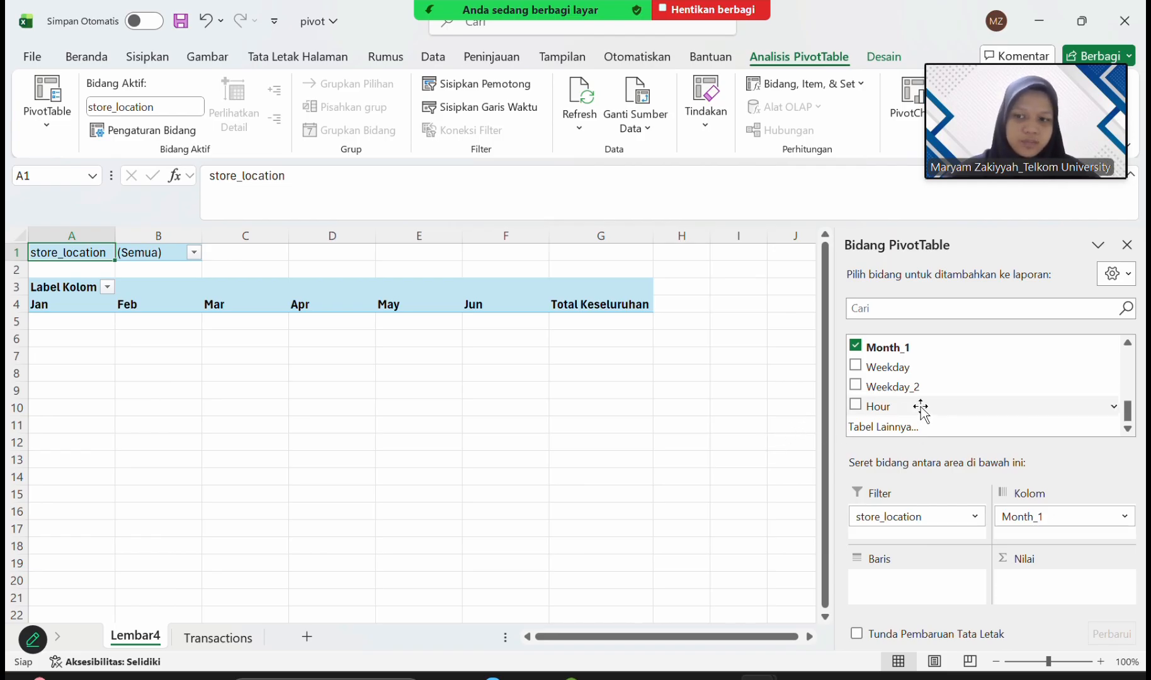
# Add product_category as the PivotTable's row field.
pyautogui.scroll(3, 921, 409)
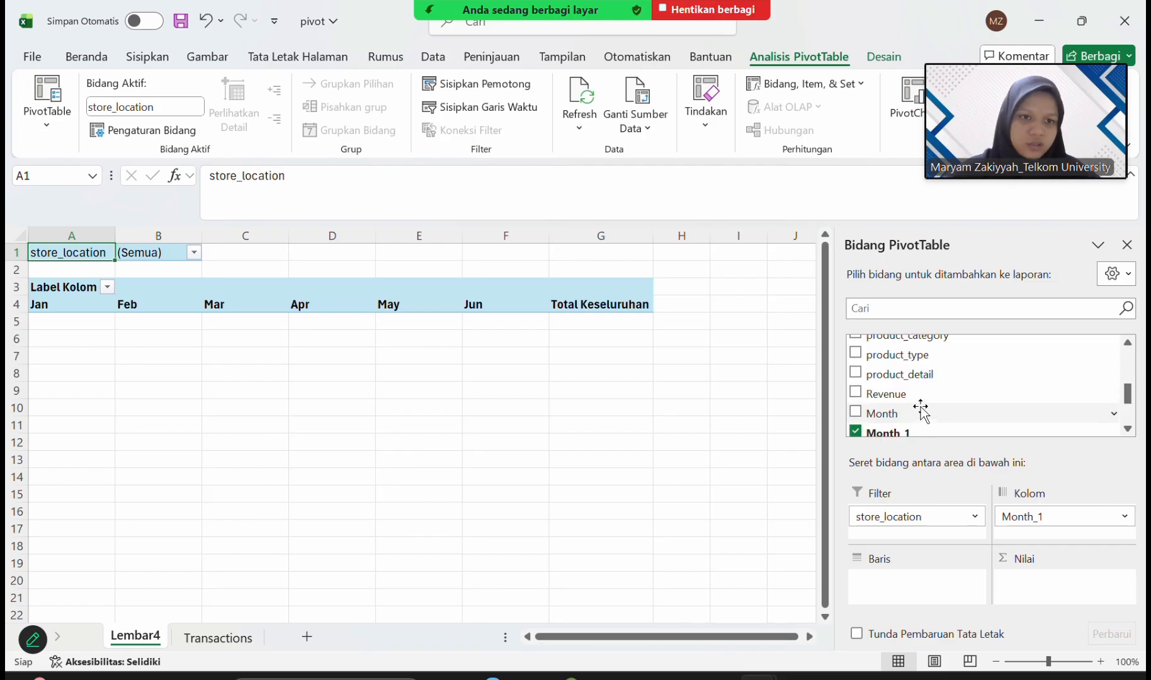
pyautogui.scroll(1, 921, 411)
pyautogui.scroll(2, 921, 409)
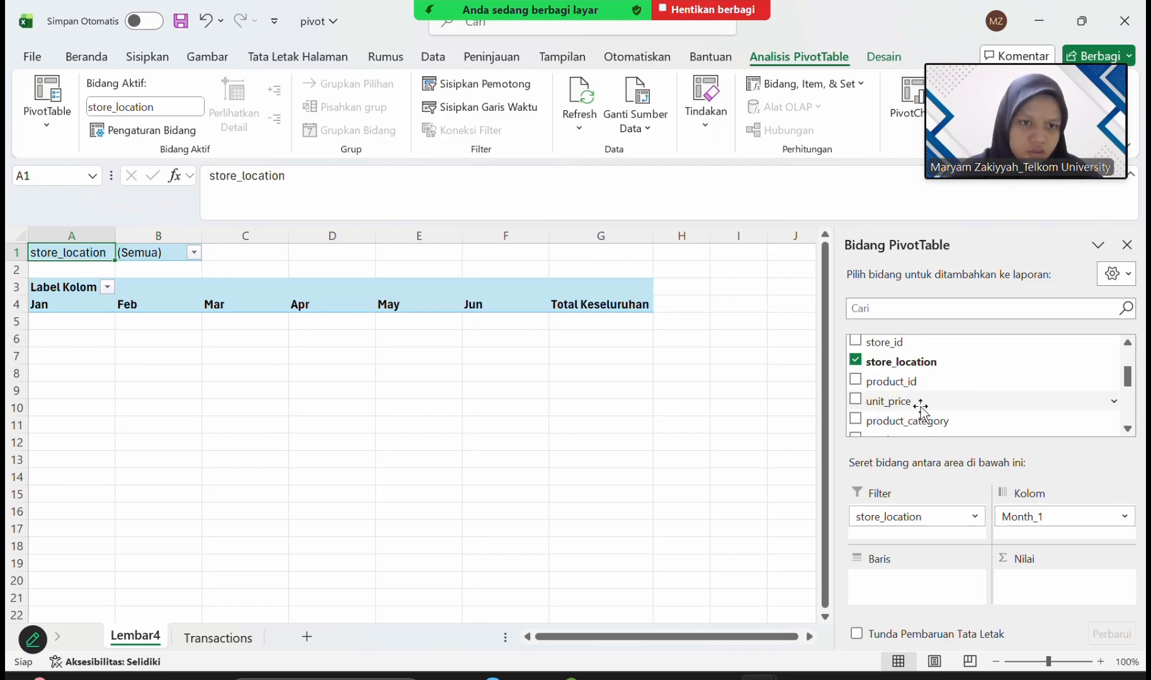
pyautogui.scroll(1, 923, 412)
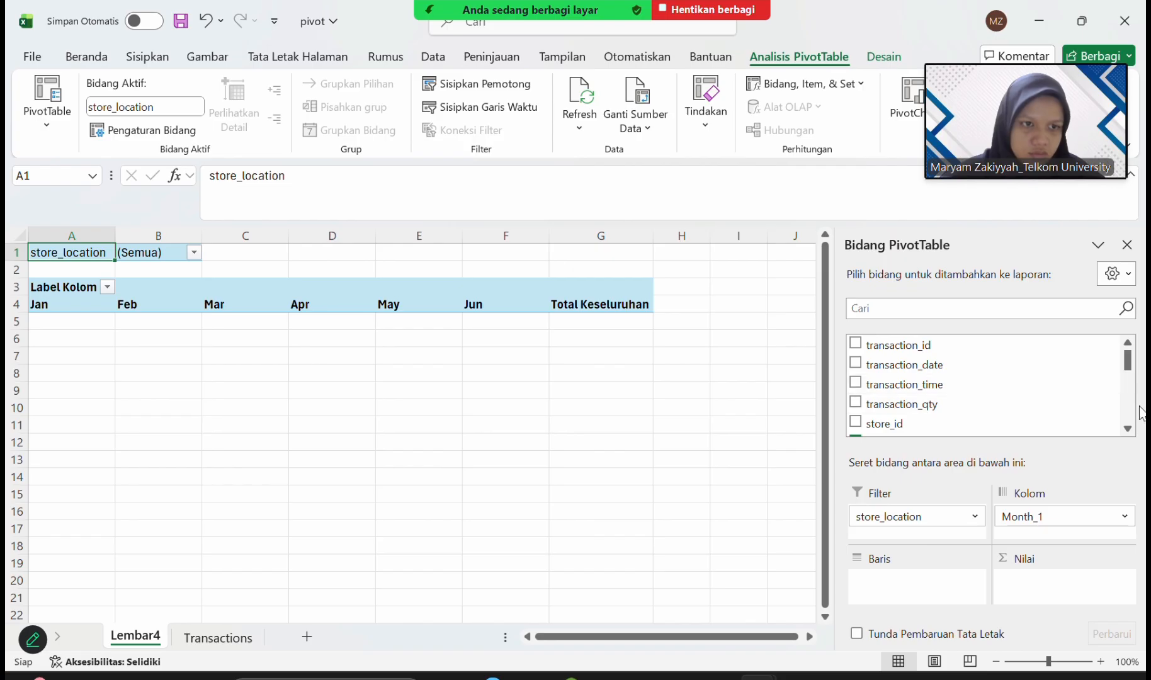
pyautogui.click(1131, 436)
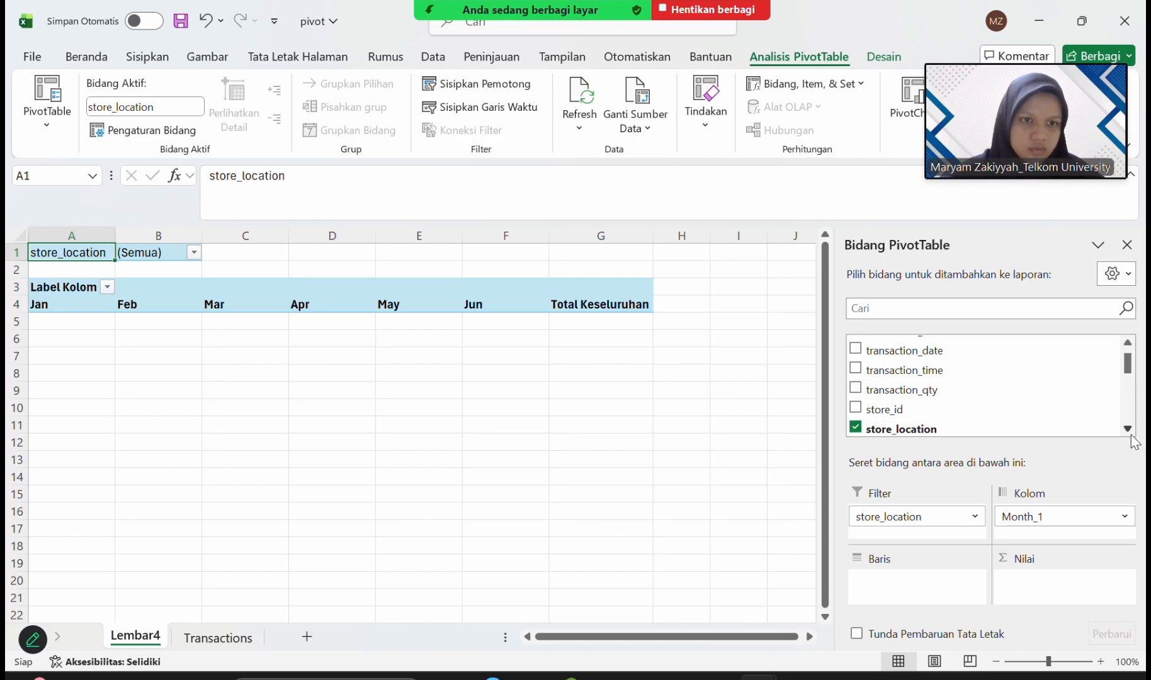
pyautogui.click(1127, 428)
pyautogui.click(1127, 429)
pyautogui.click(1127, 429)
pyautogui.click(1127, 429)
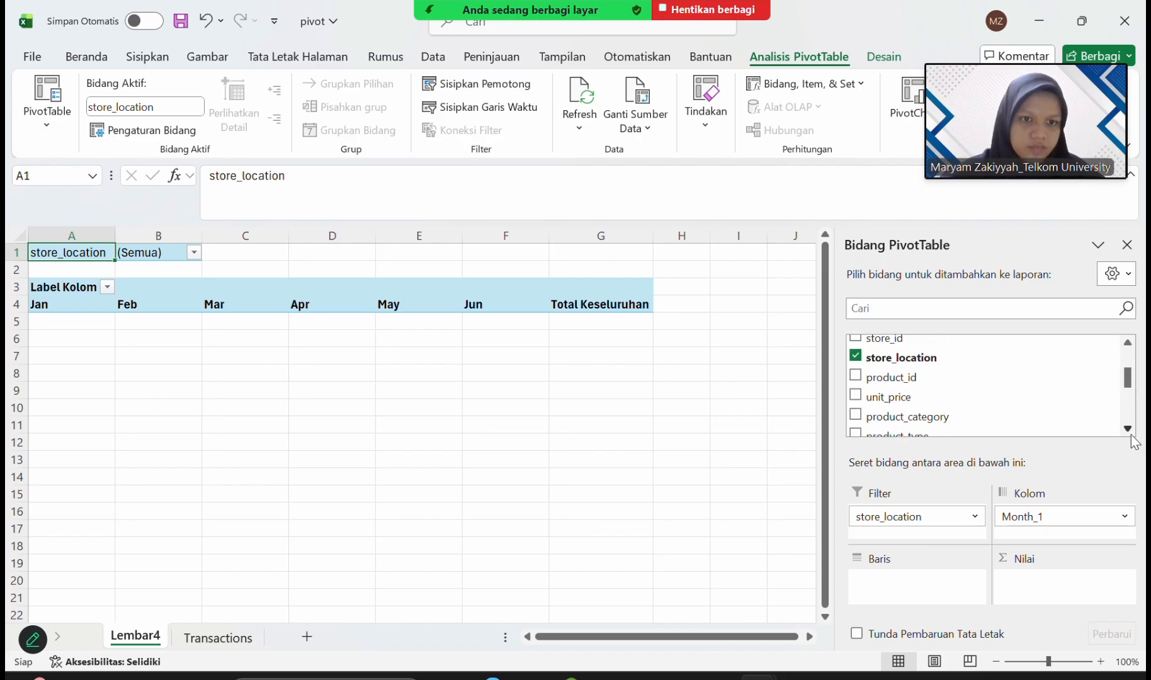
pyautogui.click(1127, 428)
pyautogui.moveTo(963, 404); pyautogui.dragTo(916, 583)
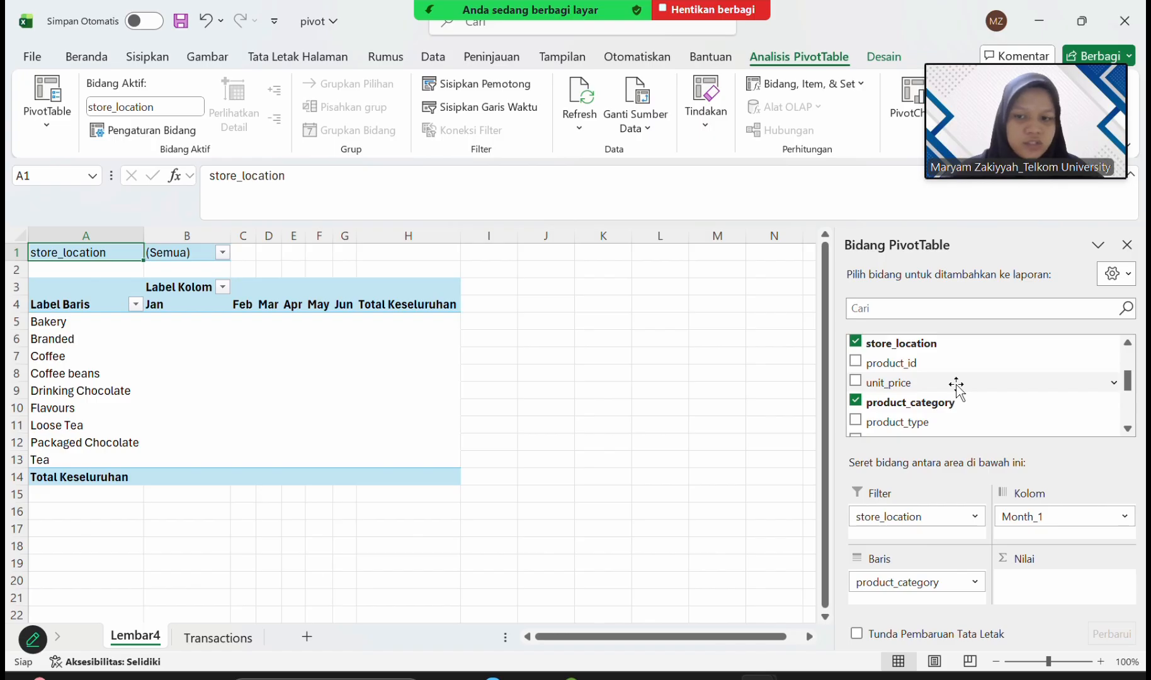
# Add Revenue as the PivotTable's summed value field.
pyautogui.scroll(-2, 956, 385)
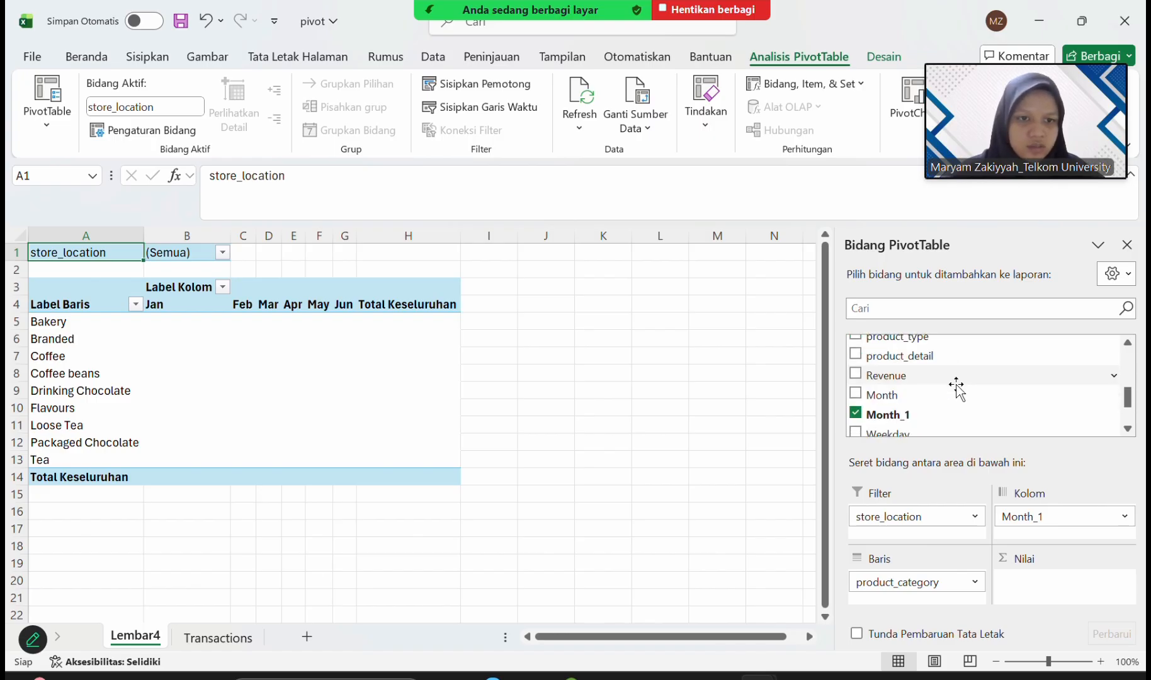
pyautogui.moveTo(953, 384); pyautogui.dragTo(1052, 589)
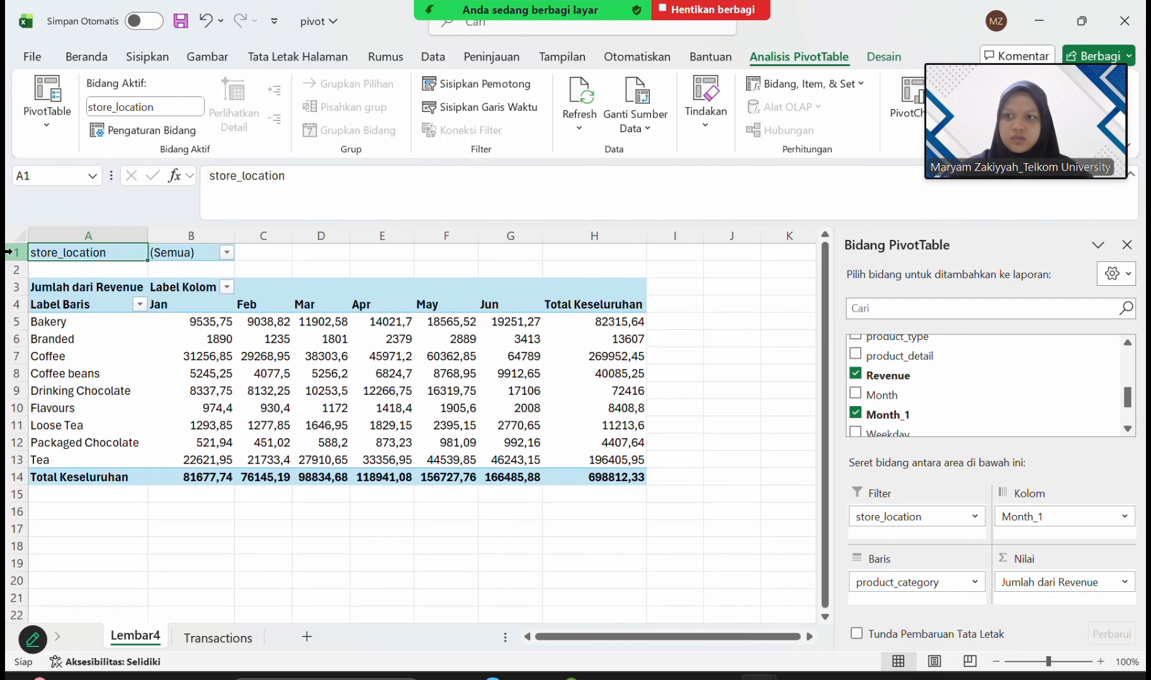
pyautogui.click(13, 253)
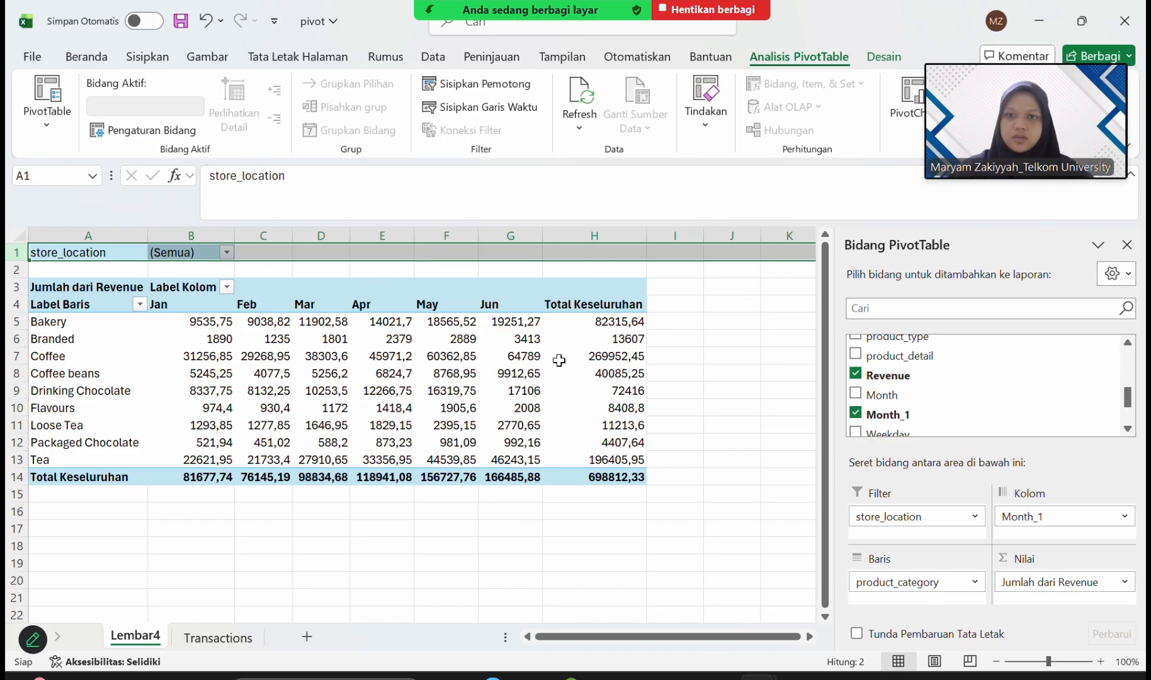
pyautogui.click(718, 362)
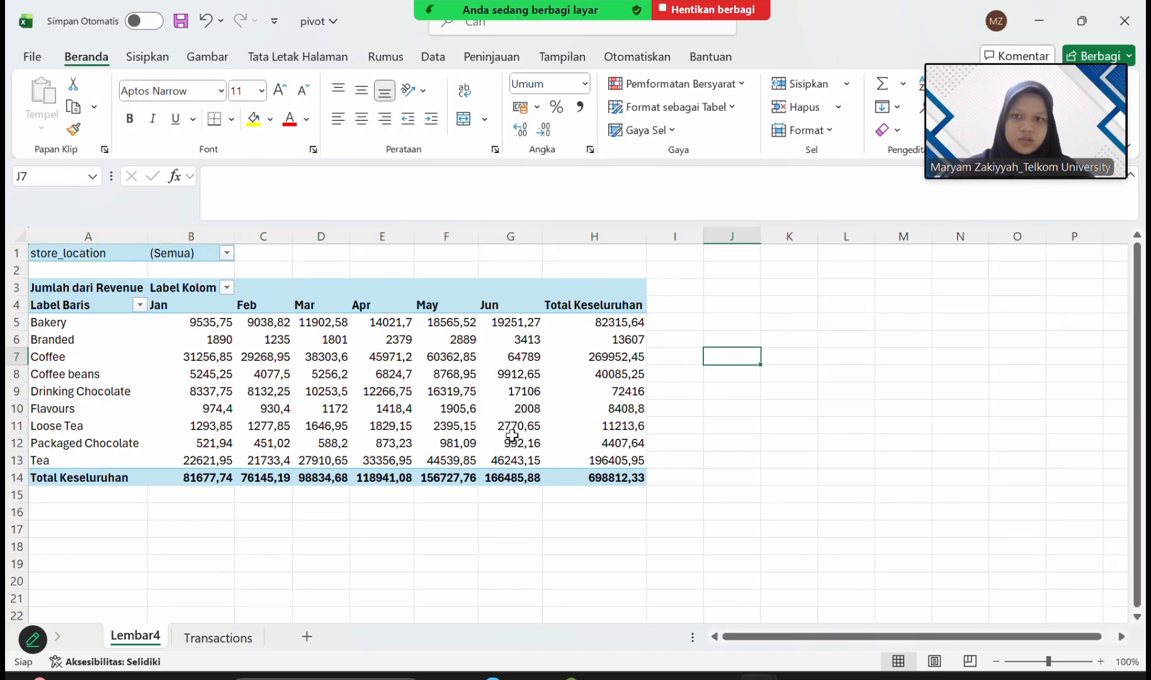
# Examine the category revenue PivotTable and the empty rows beneath it for space for a second PivotTable.
pyautogui.scroll(-4, 512, 435)
pyautogui.scroll(4, 512, 435)
pyautogui.scroll(-4, 512, 435)
pyautogui.scroll(1, 512, 435)
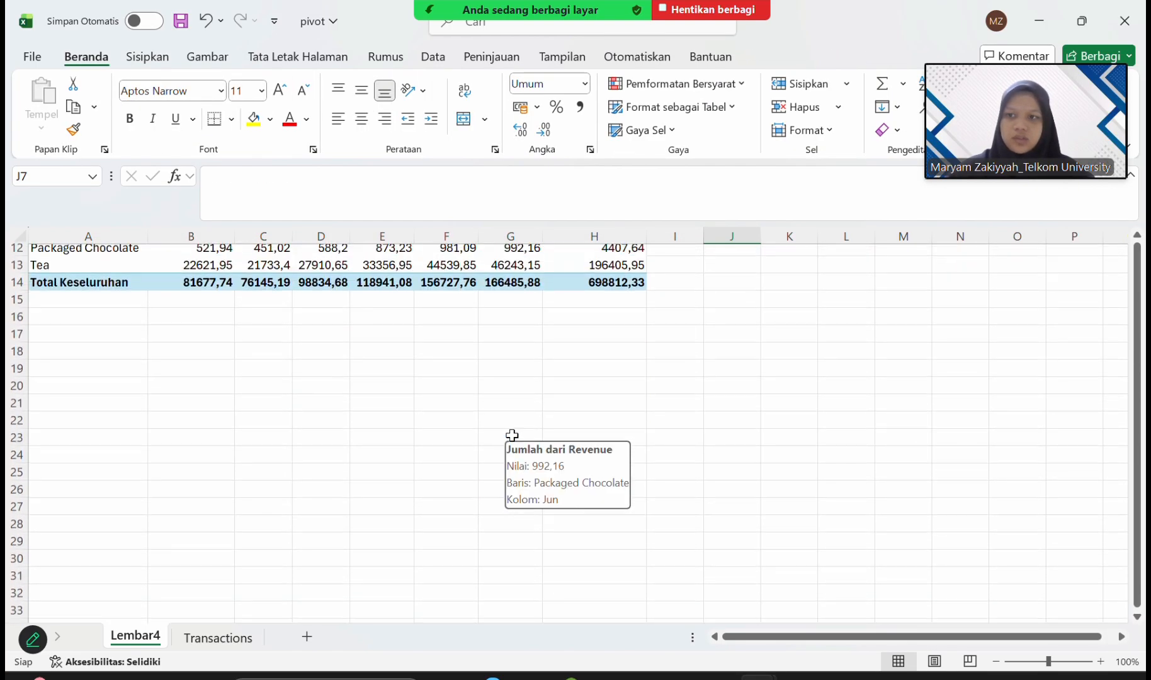
pyautogui.scroll(-1, 512, 435)
pyautogui.click(134, 346)
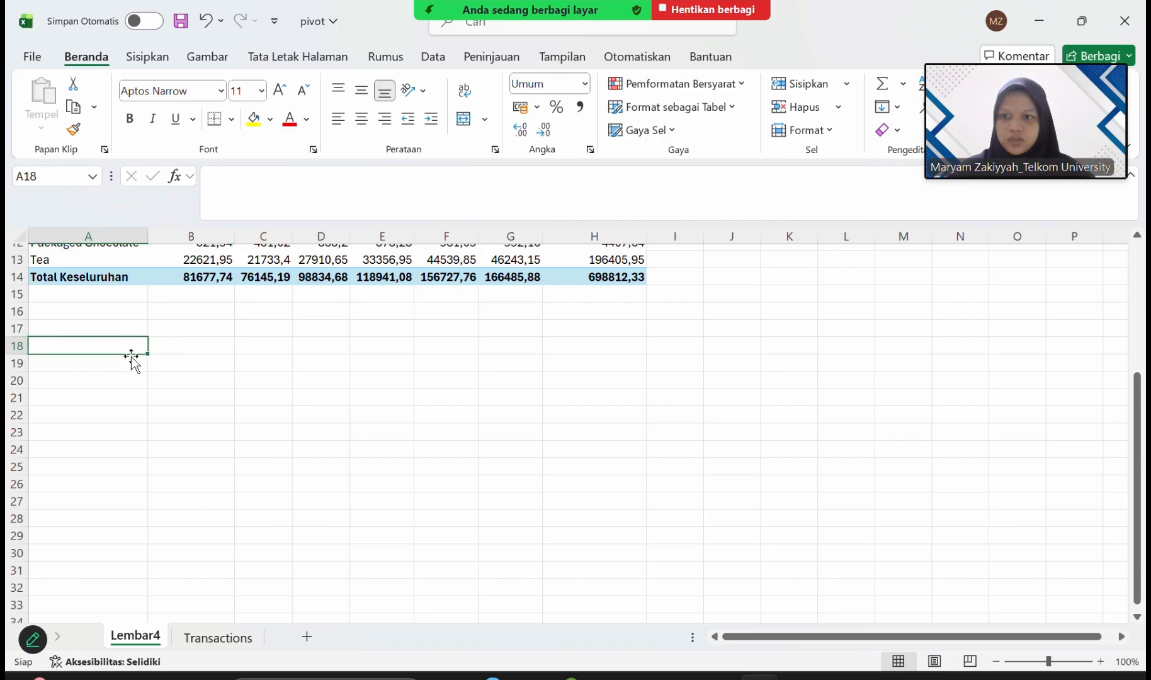
pyautogui.click(132, 362)
pyautogui.scroll(-3, 129, 375)
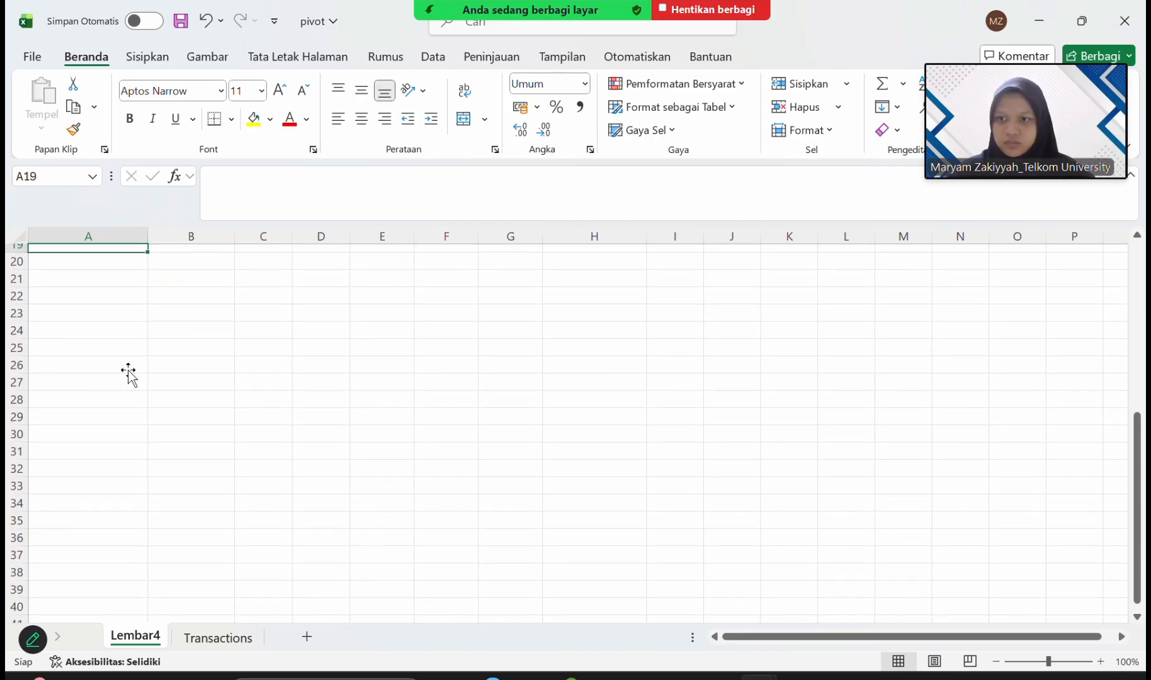
pyautogui.click(126, 346)
pyautogui.click(122, 363)
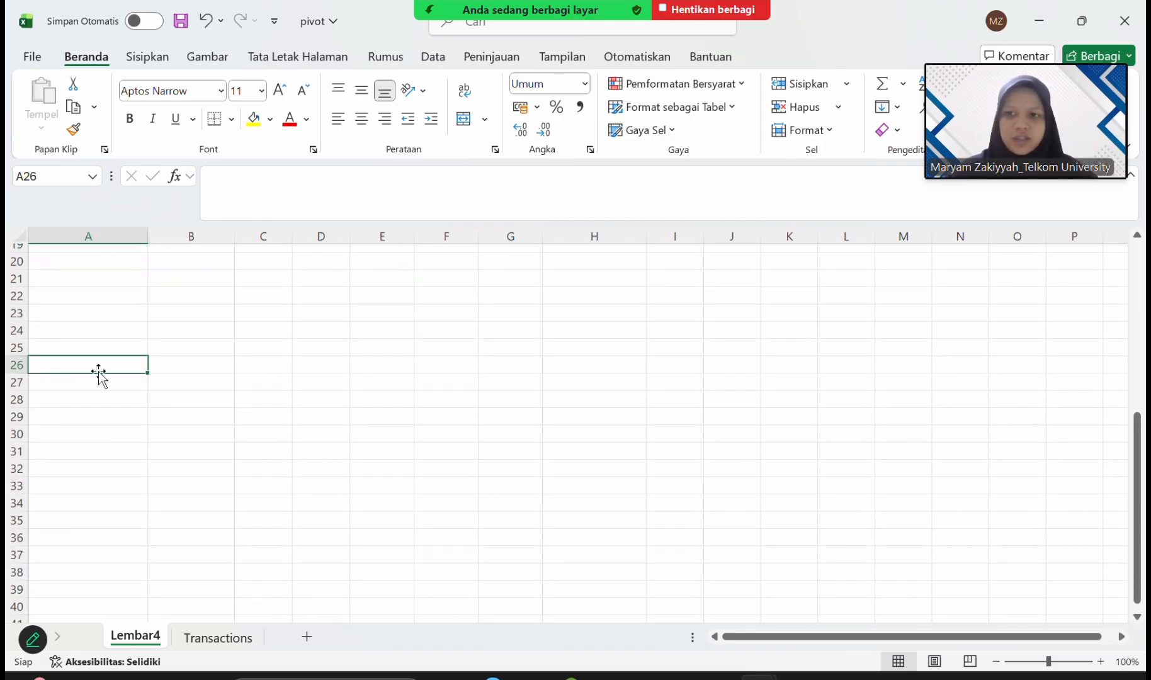
pyautogui.scroll(6, 458, 357)
pyautogui.scroll(1, 457, 356)
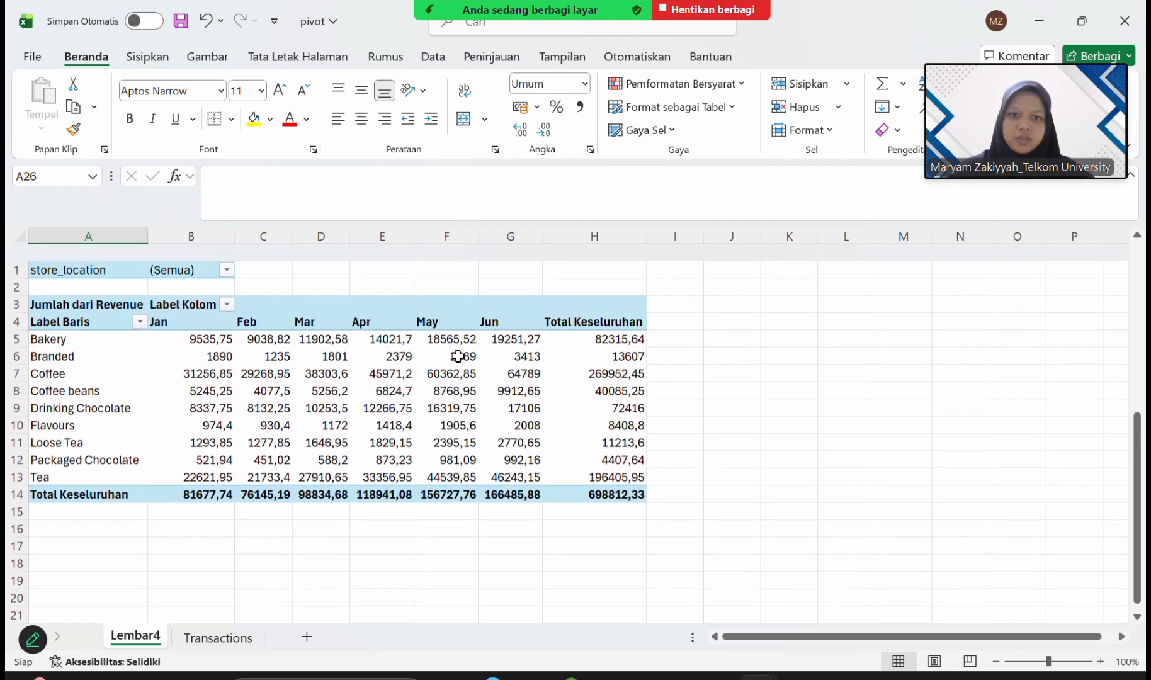
pyautogui.scroll(-2, 458, 356)
pyautogui.scroll(2, 457, 357)
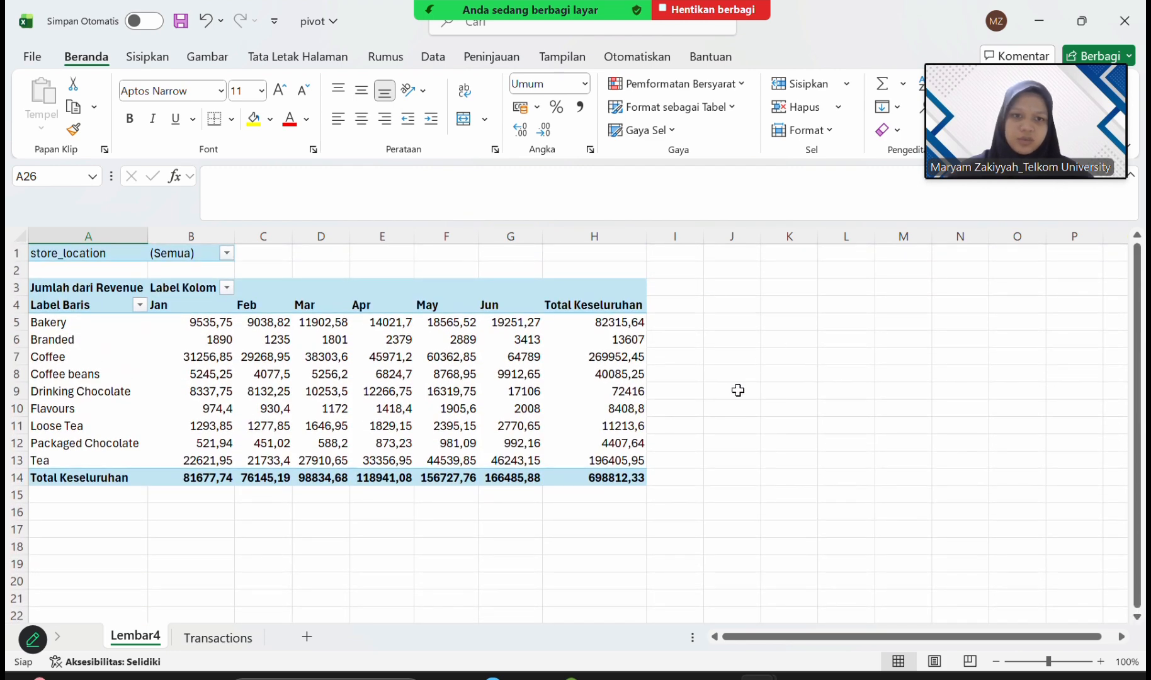
pyautogui.scroll(-7, 620, 469)
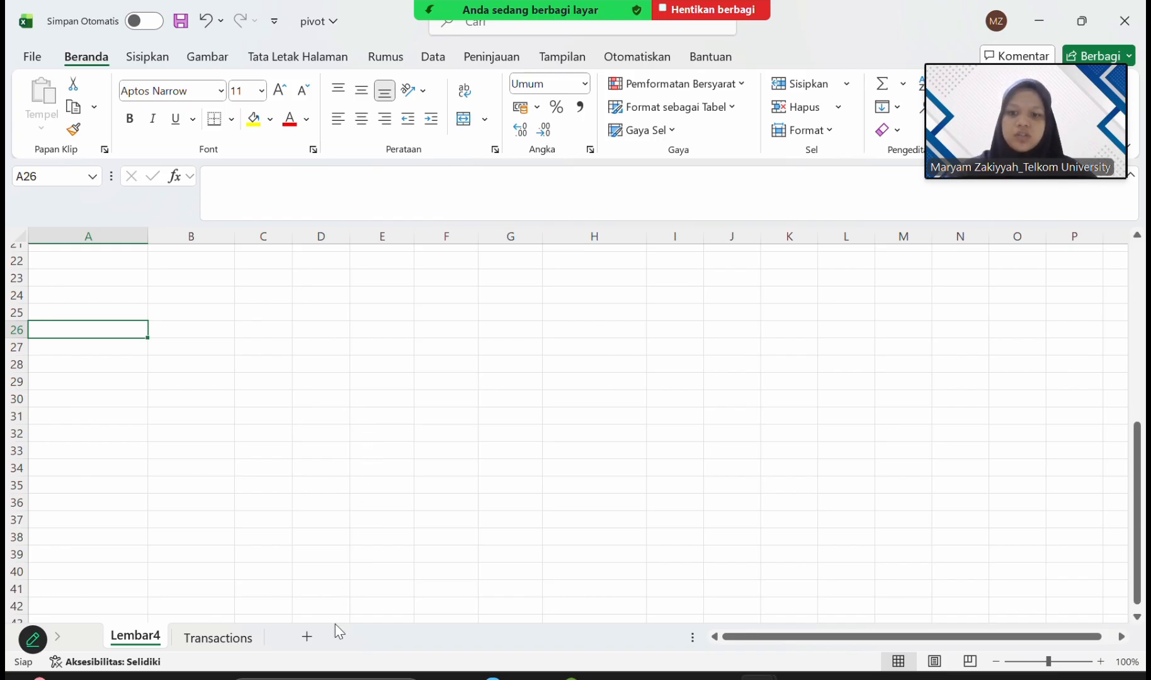
# Create a second PivotTable from the Transactions table on the existing sheet Lembar4 at cell A26.
pyautogui.click(209, 642)
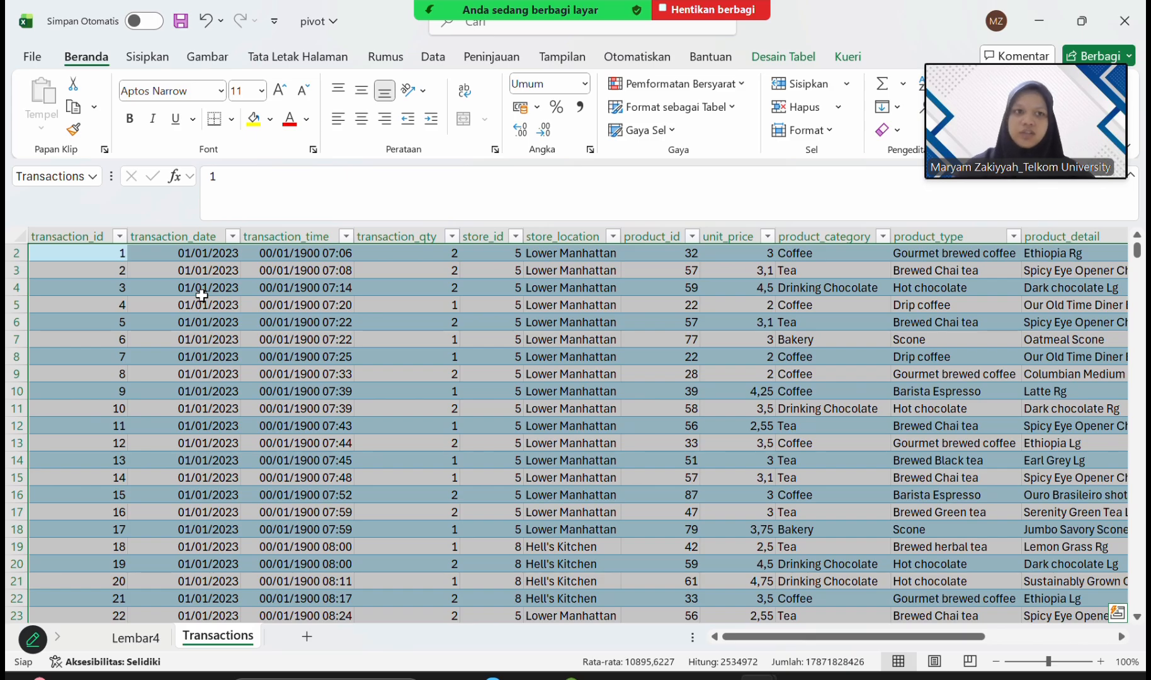
pyautogui.click(147, 56)
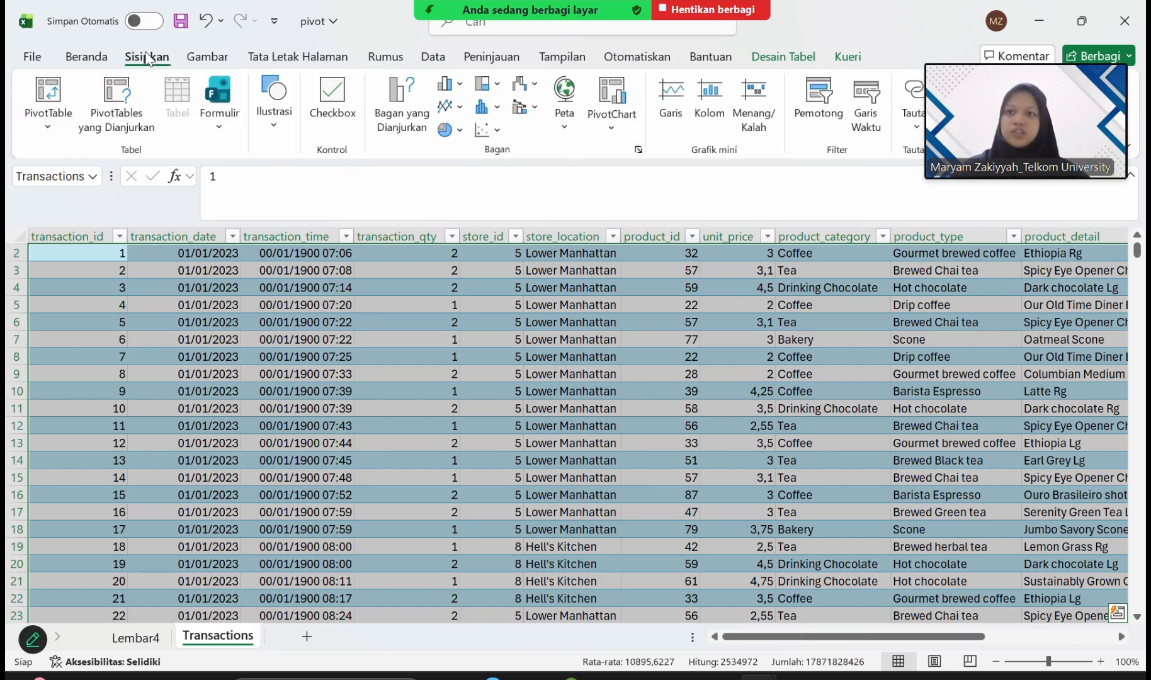
pyautogui.click(64, 90)
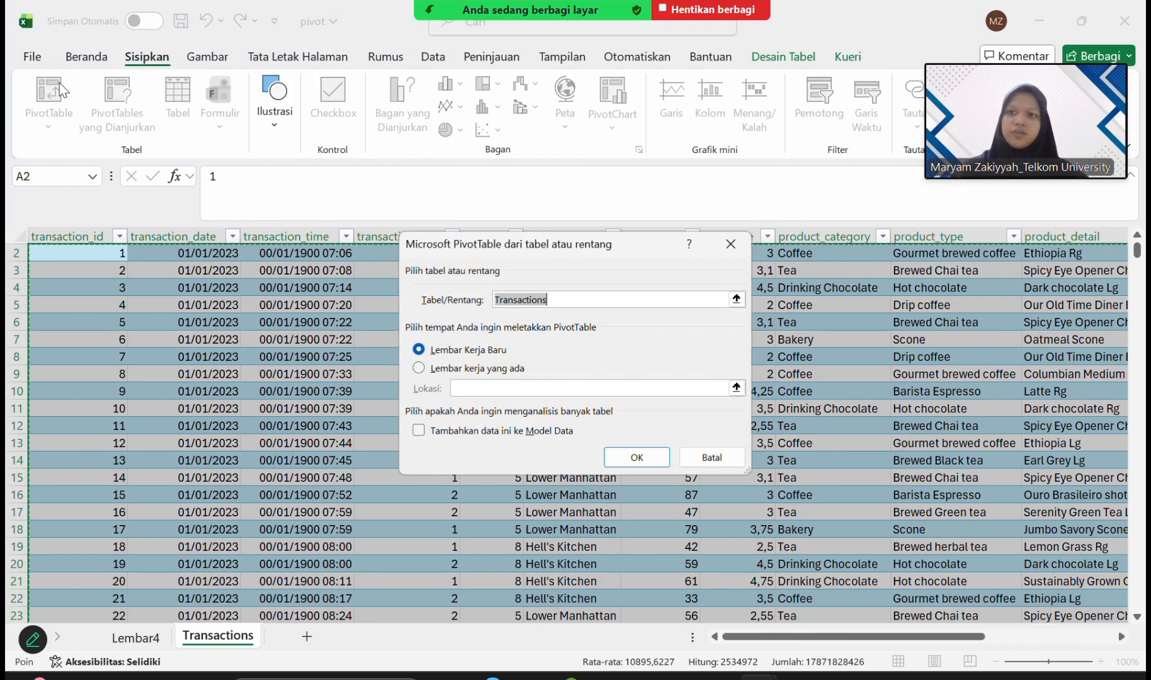
pyautogui.click(419, 368)
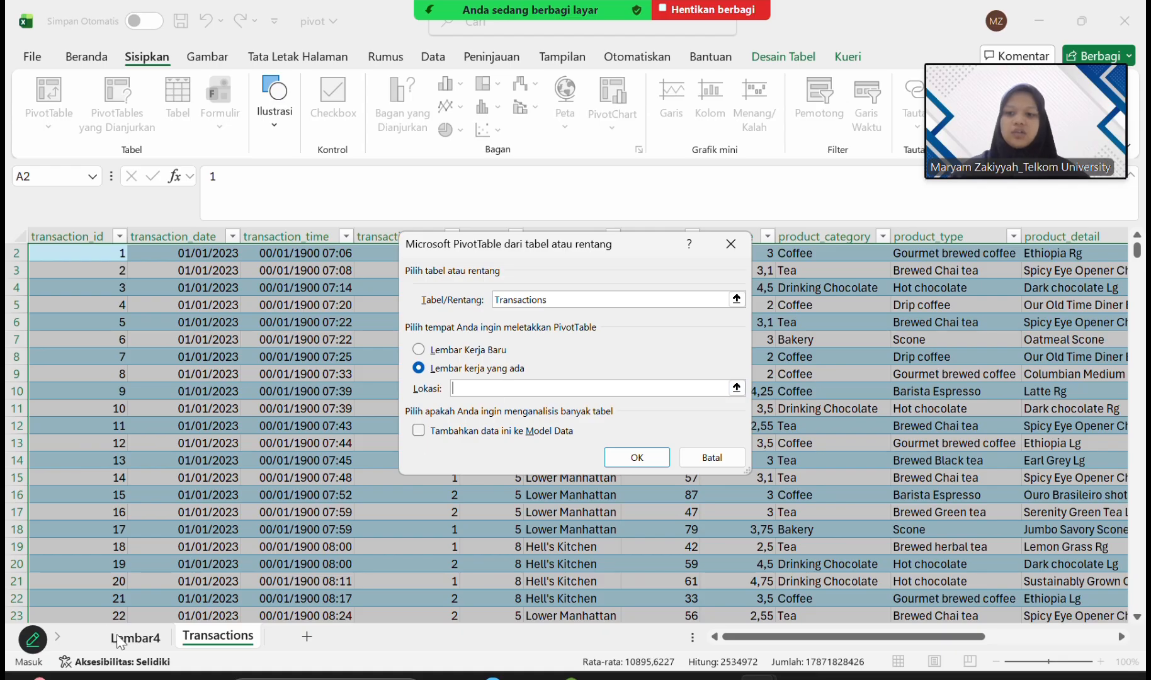
pyautogui.click(140, 641)
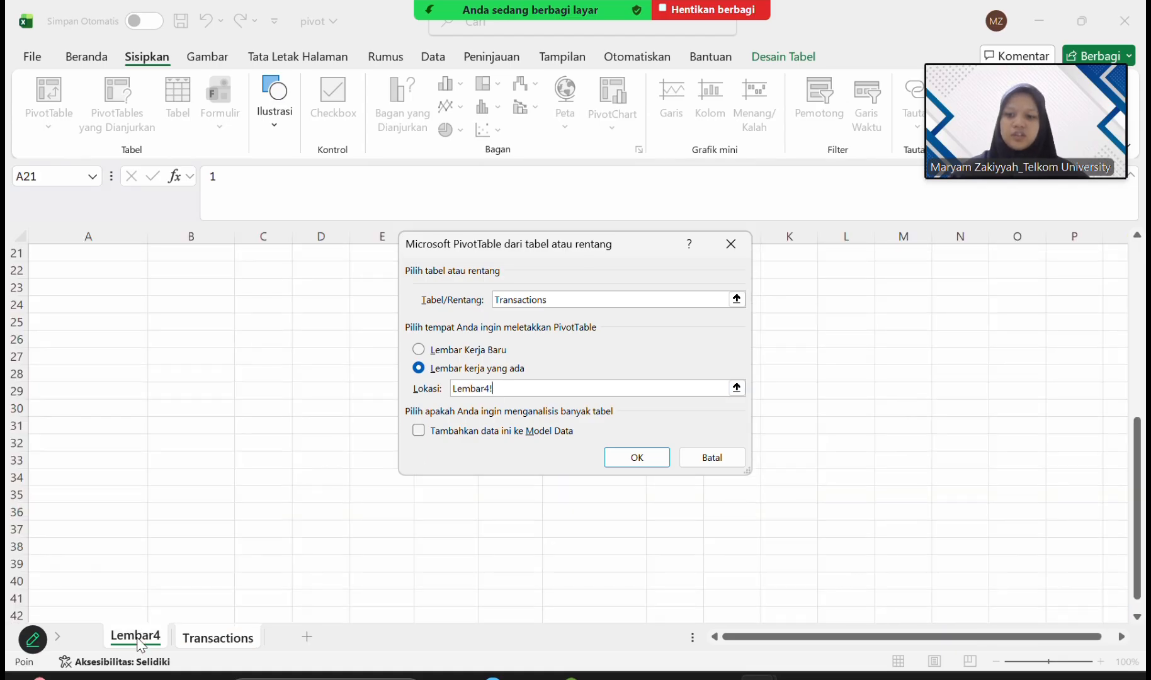
pyautogui.click(86, 341)
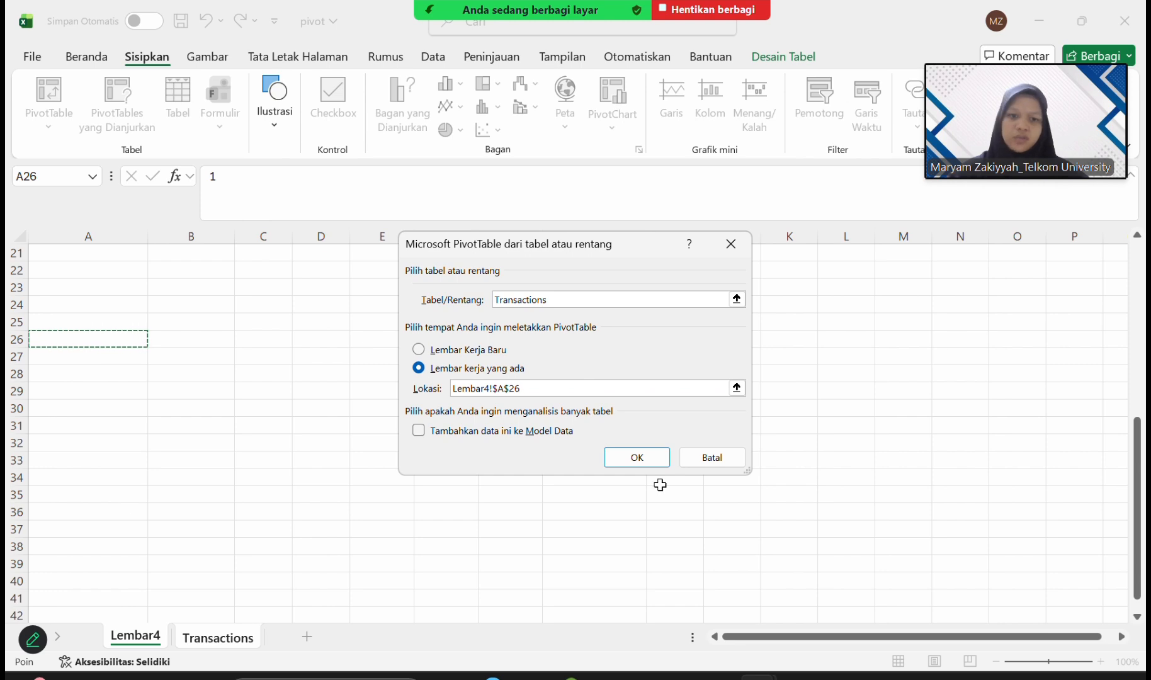
pyautogui.click(667, 459)
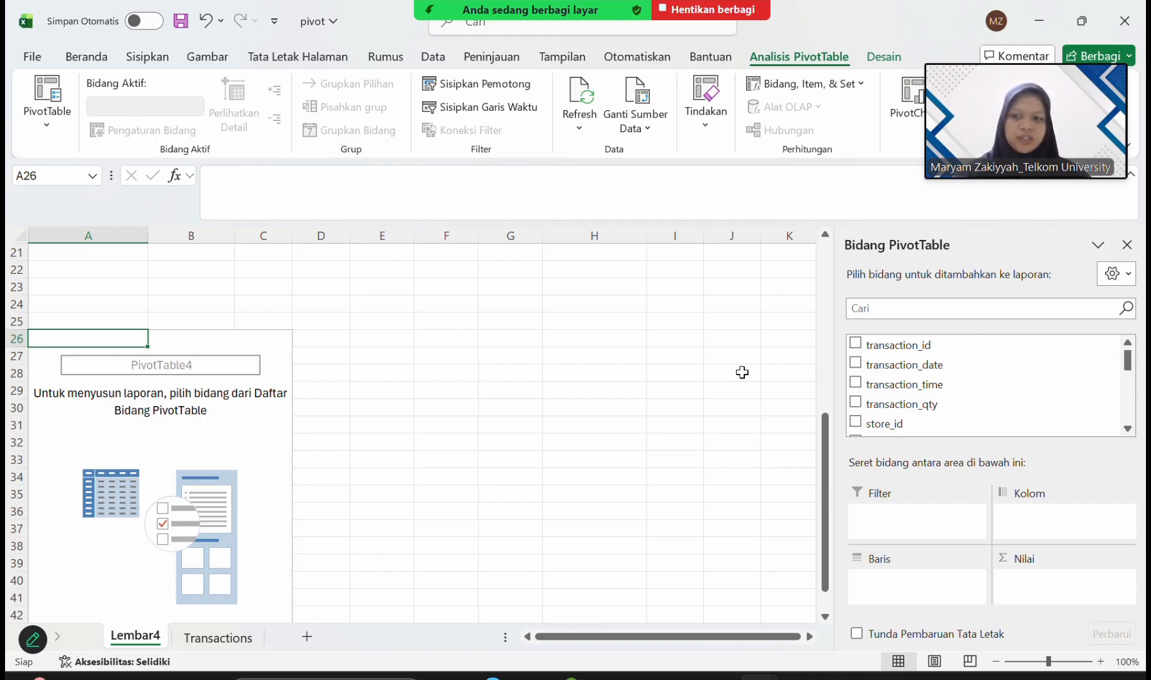
# Add product_type as the second PivotTable's row field and Revenue as its summed value field.
pyautogui.scroll(-3, 992, 378)
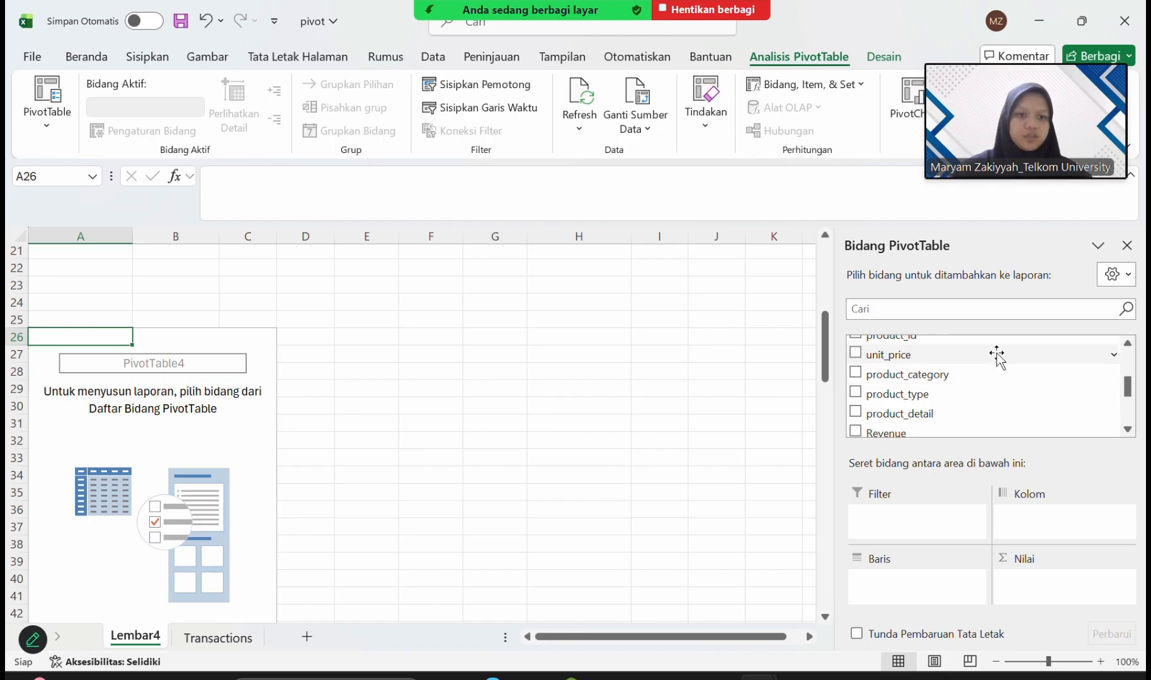
pyautogui.moveTo(901, 394); pyautogui.dragTo(891, 585)
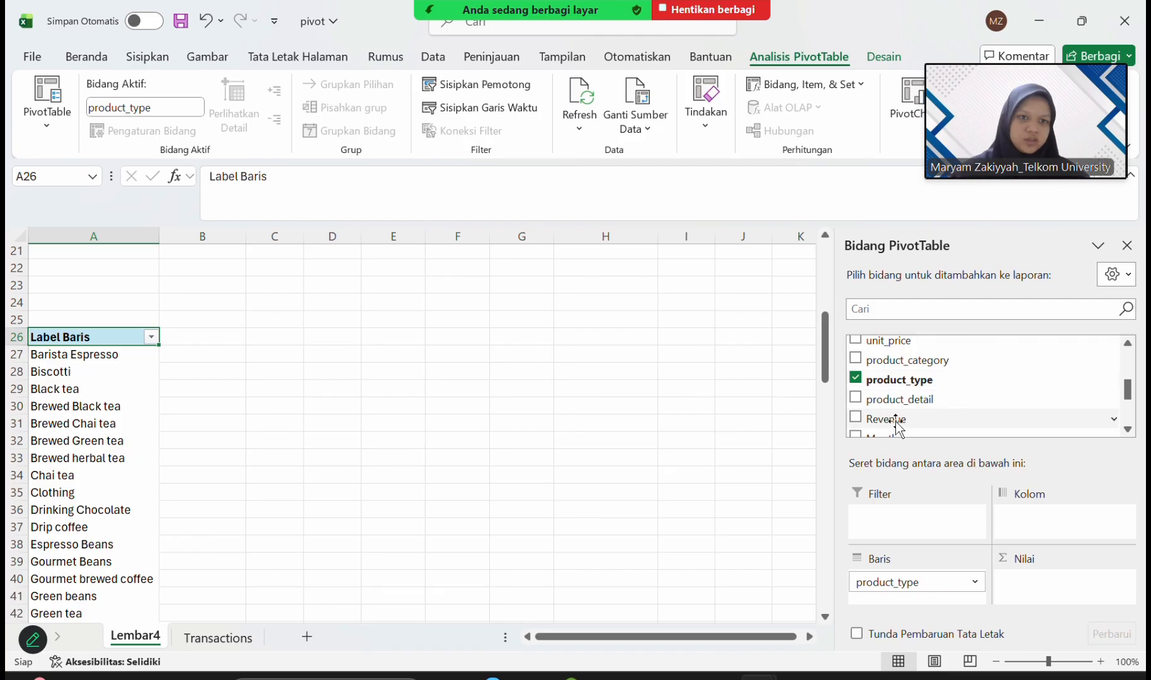
pyautogui.moveTo(888, 419); pyautogui.dragTo(1058, 589)
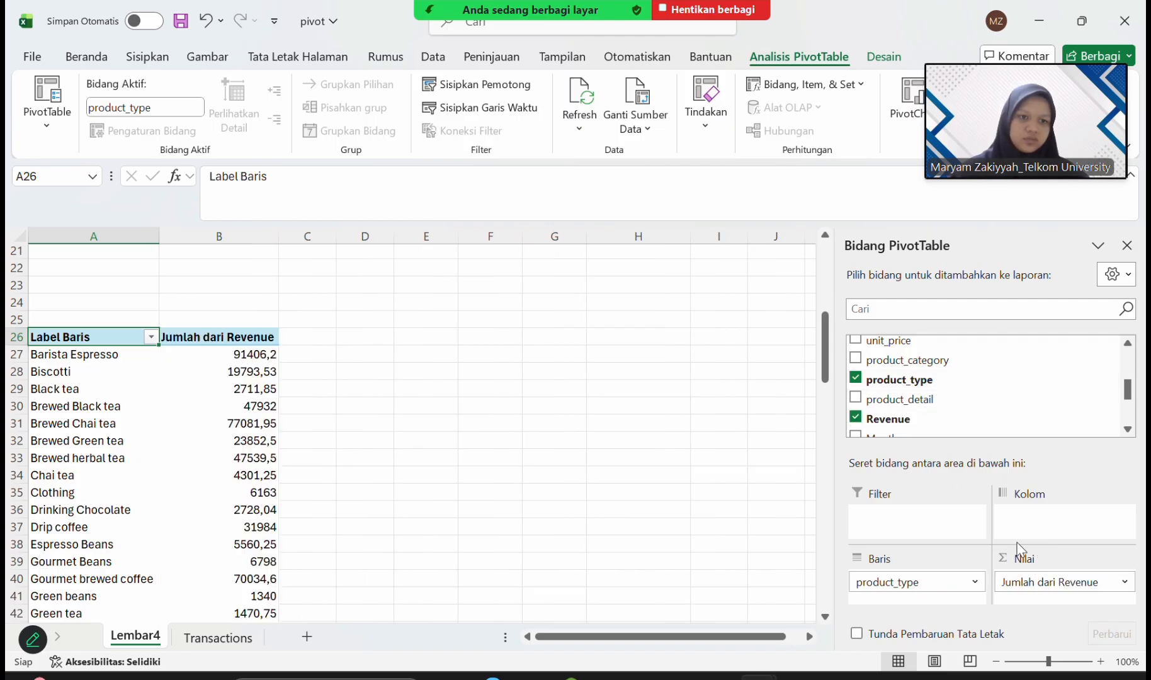
# Add Month_1 as the column field of the product type PivotTable.
pyautogui.scroll(7, 568, 351)
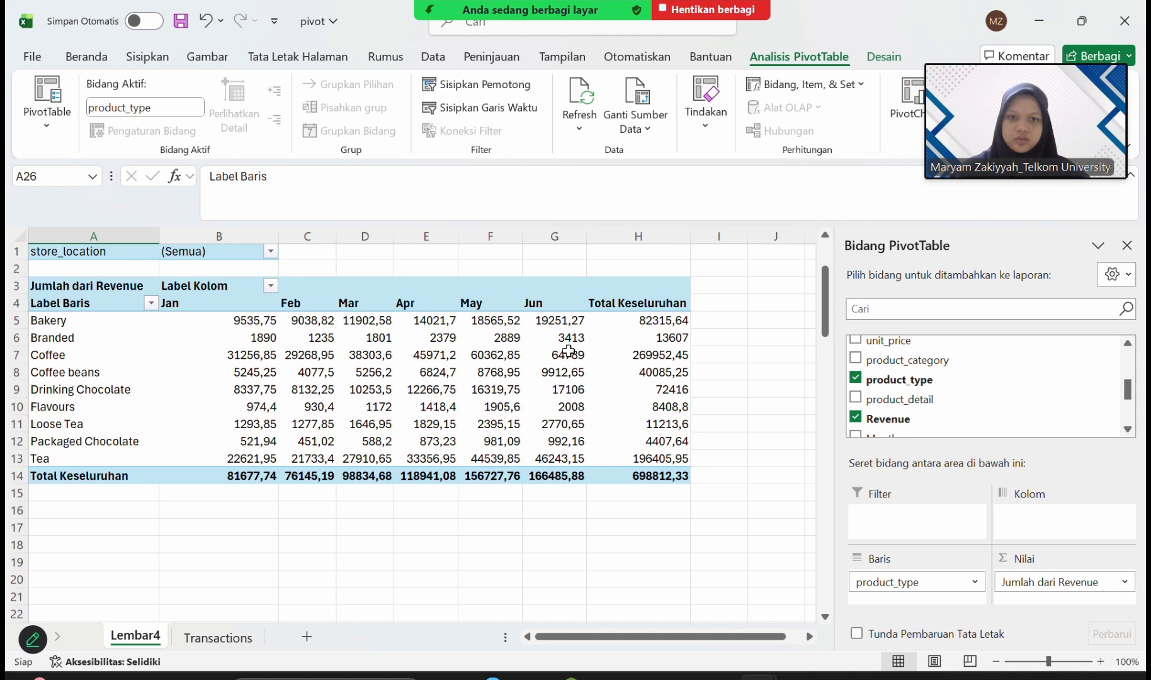
pyautogui.scroll(-4, 568, 352)
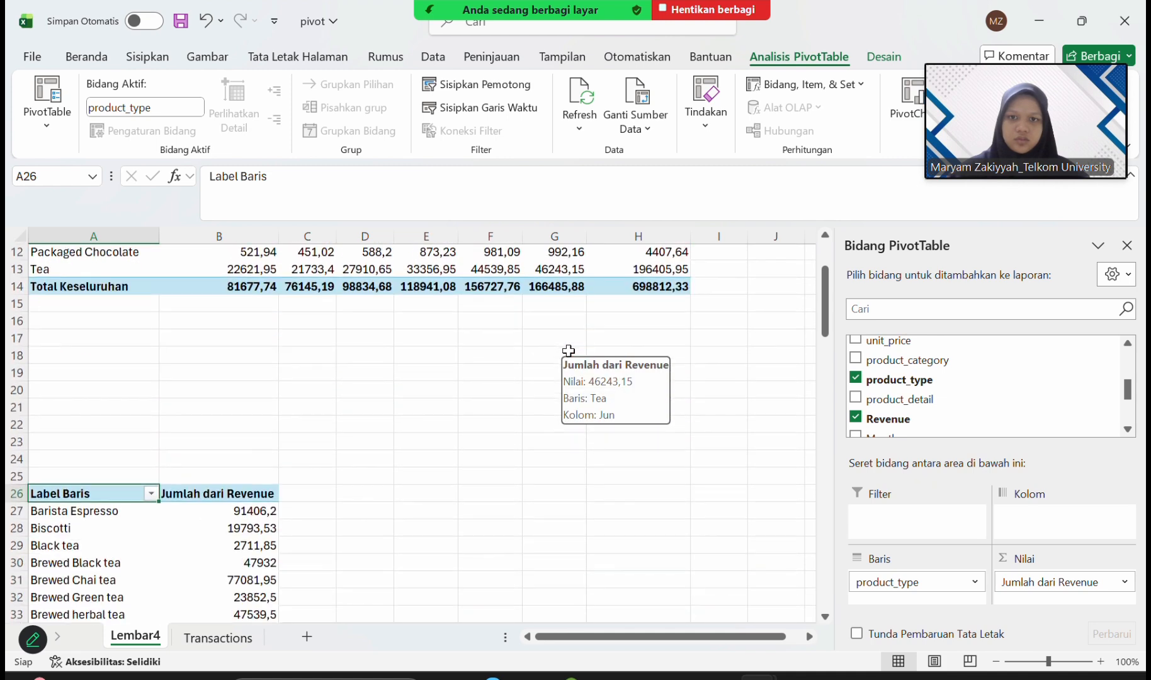
pyautogui.scroll(-2, 568, 351)
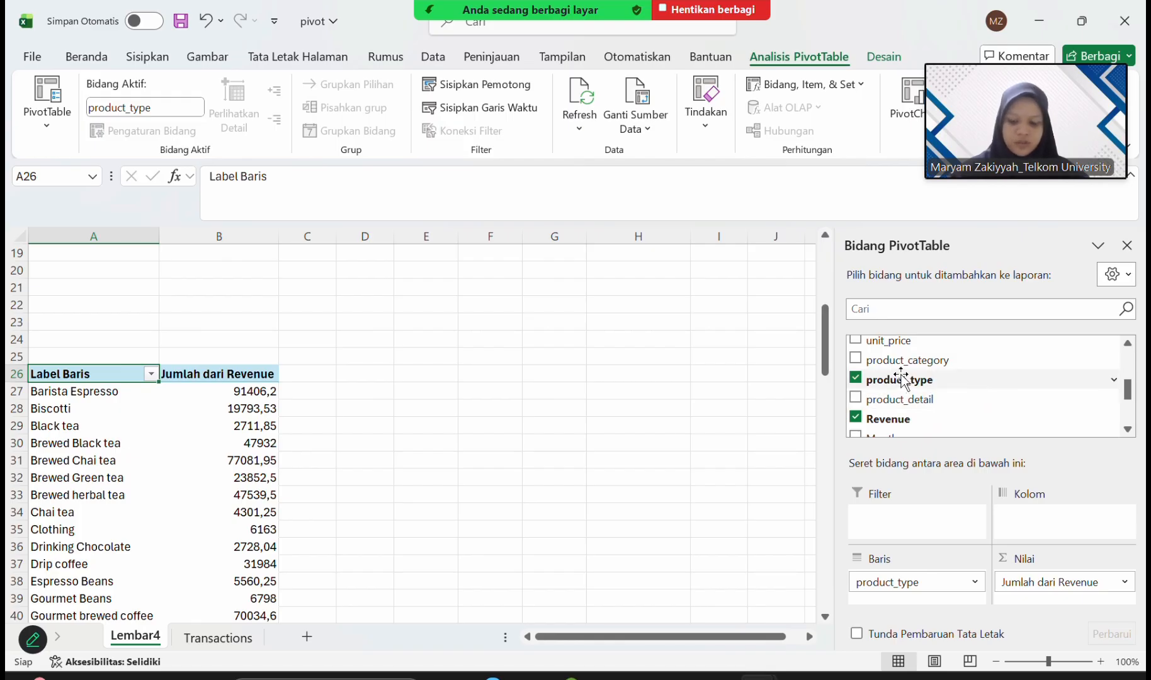
pyautogui.scroll(2, 963, 362)
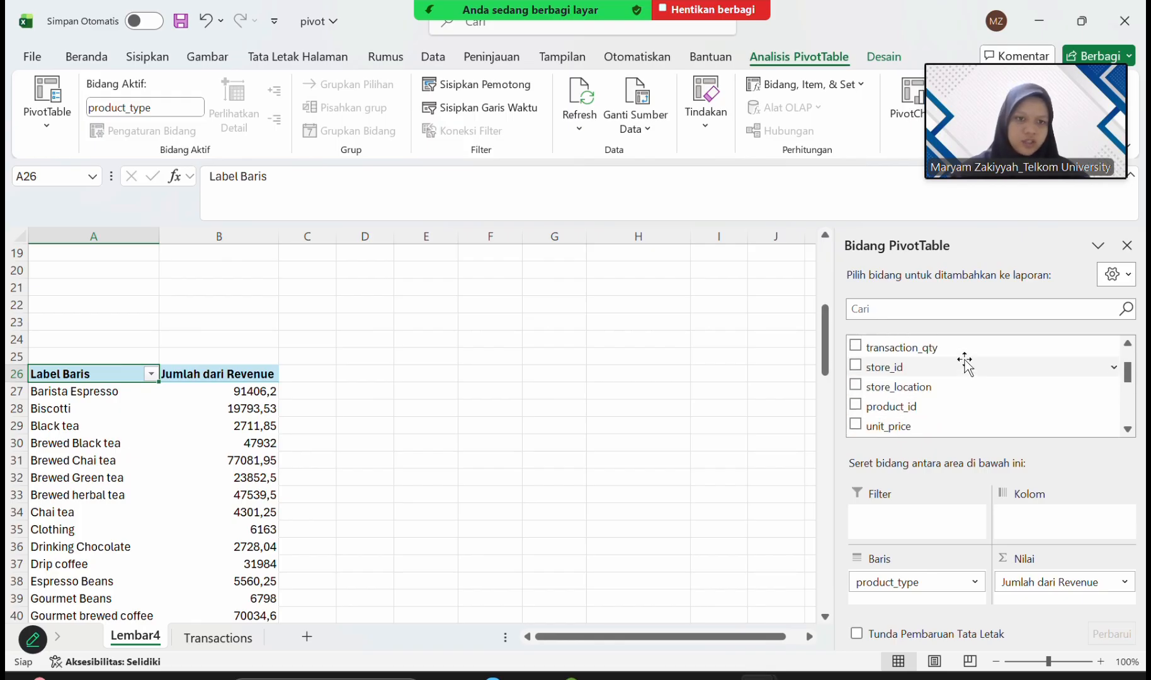
pyautogui.scroll(-4, 965, 362)
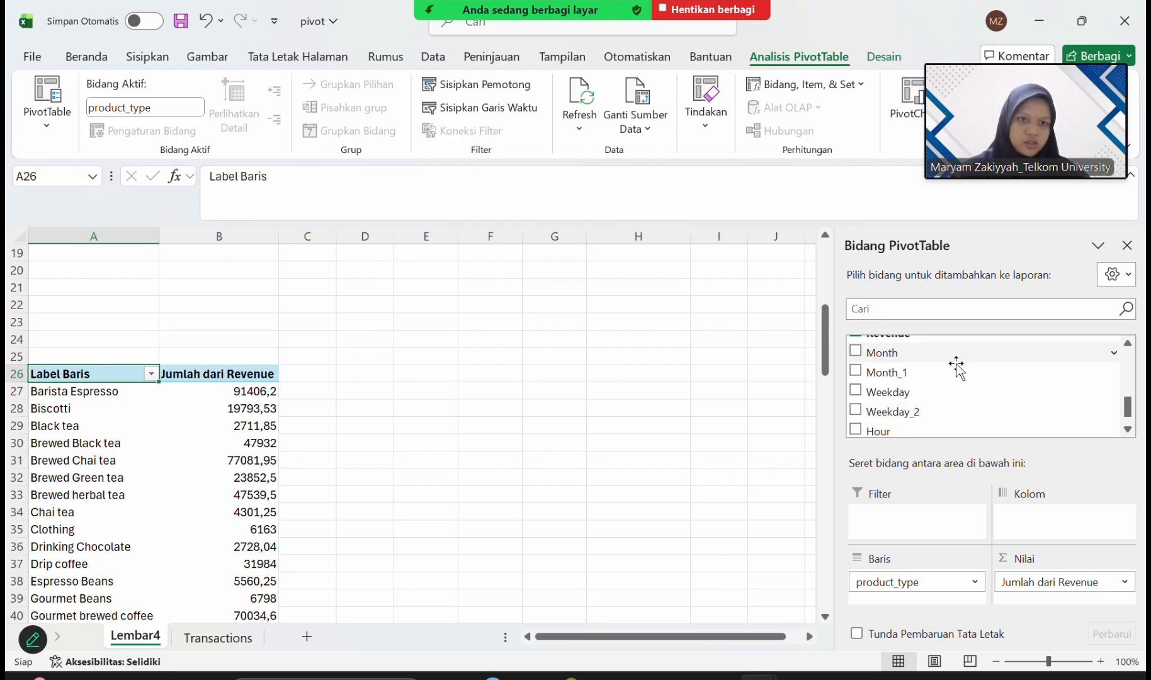
pyautogui.moveTo(904, 375); pyautogui.dragTo(1038, 525)
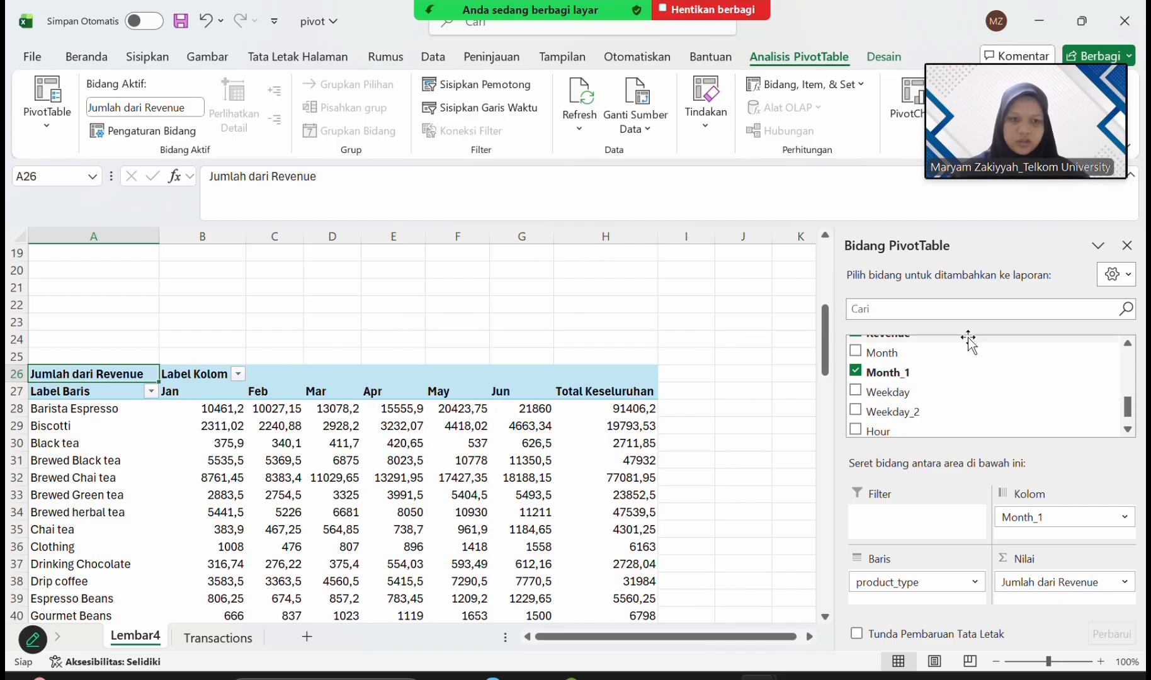
# Add product_category as the report filter of the product type PivotTable.
pyautogui.scroll(3, 940, 409)
pyautogui.scroll(1, 938, 410)
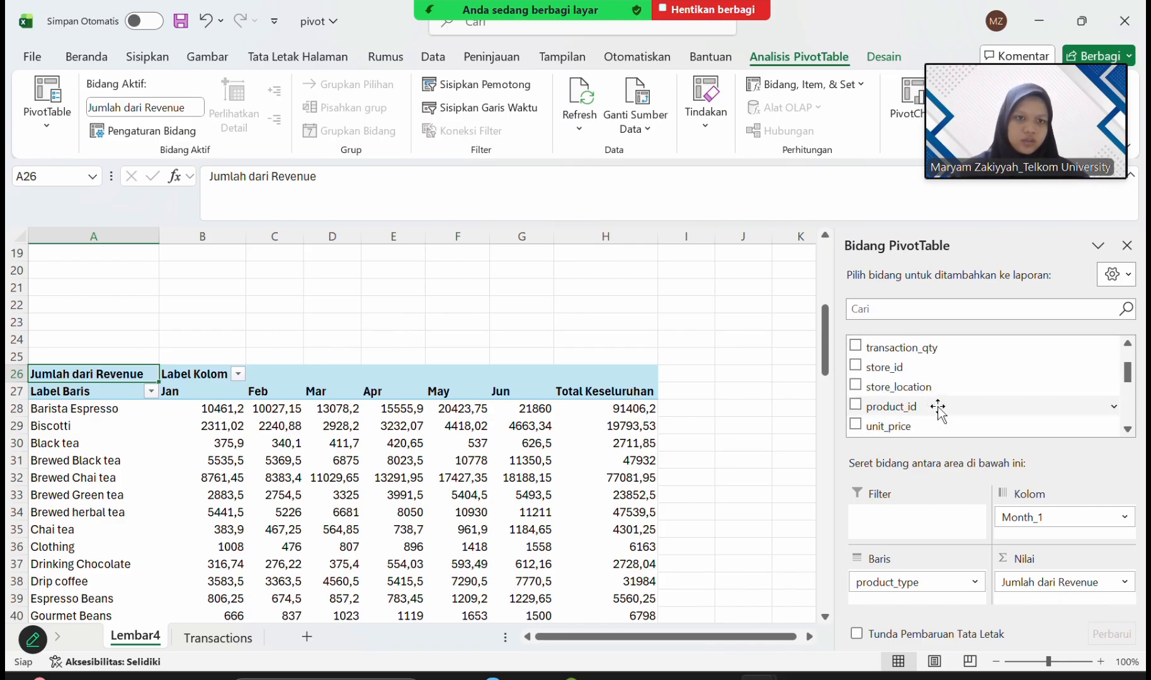
pyautogui.scroll(2, 938, 410)
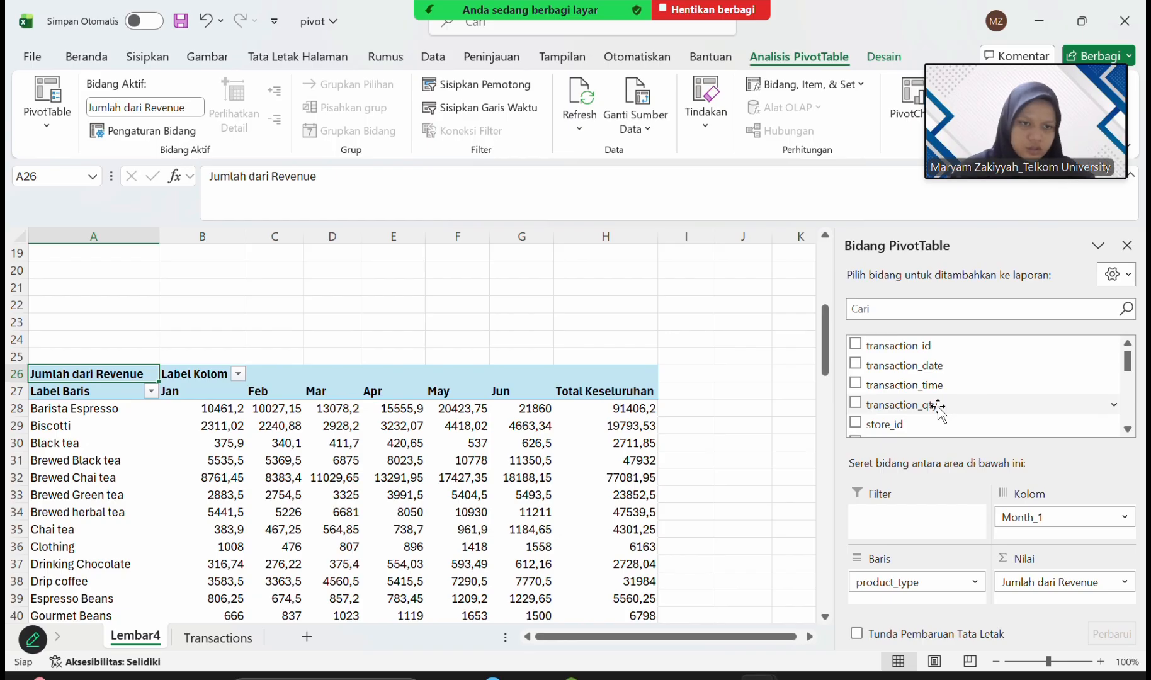
pyautogui.scroll(-2, 938, 409)
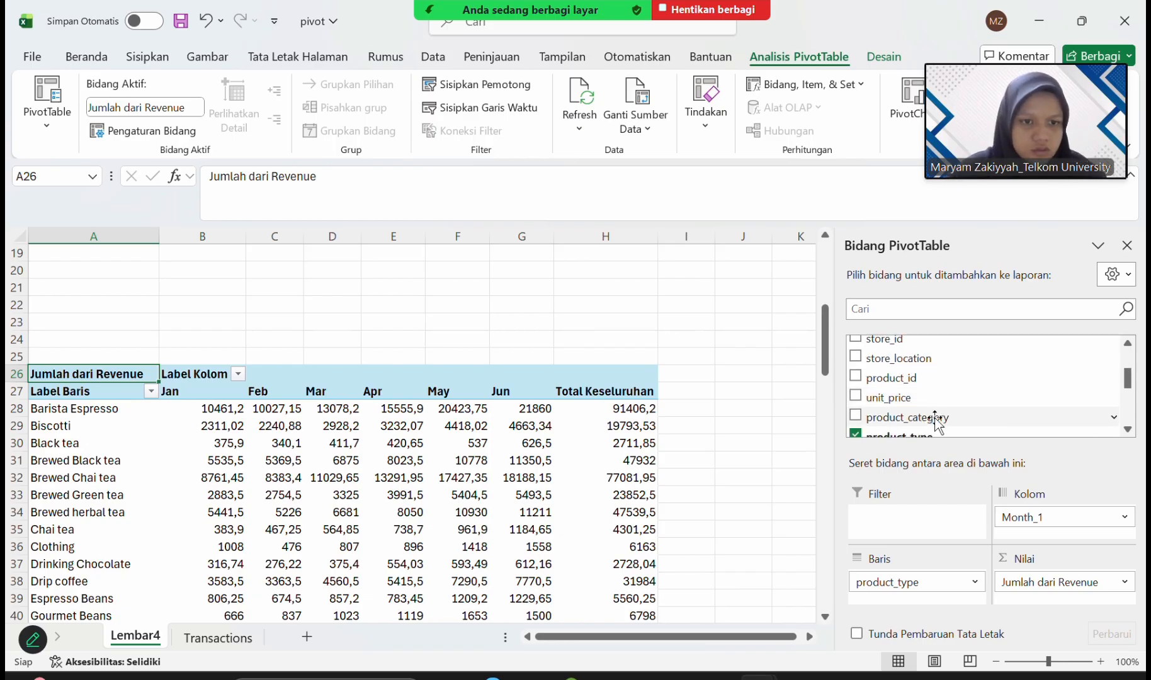
pyautogui.moveTo(938, 417); pyautogui.dragTo(919, 526)
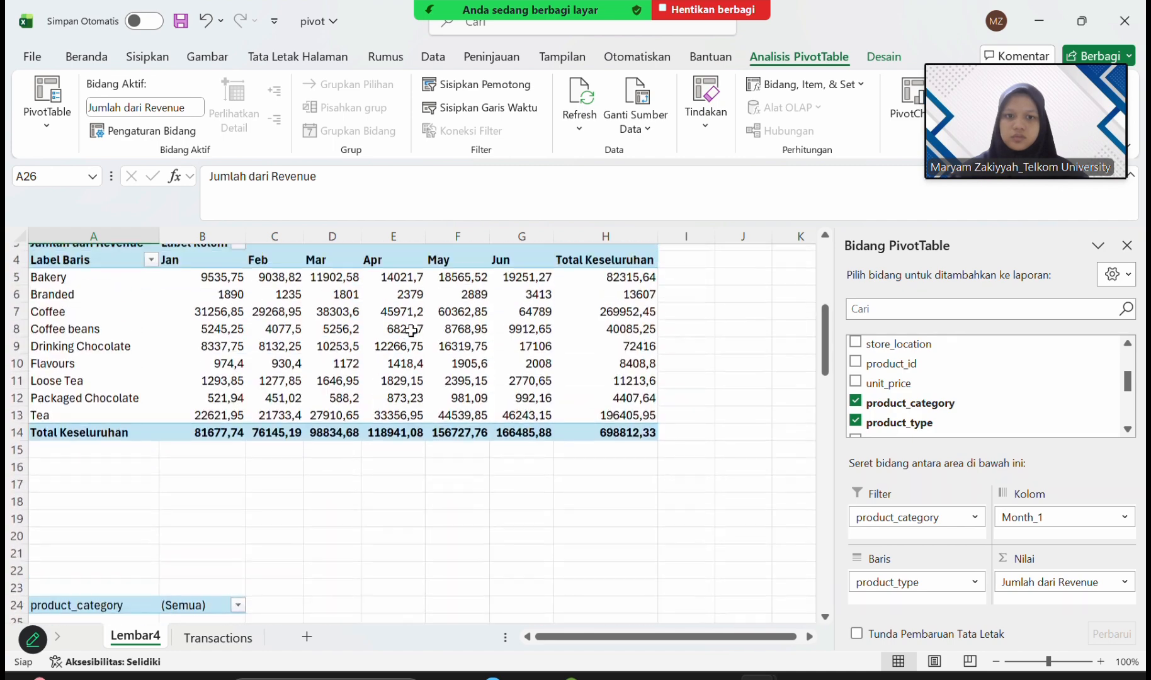
# Review both PivotTables on Lembar4 and locate blank rows below the second one, around cell A67.
pyautogui.scroll(2, 412, 330)
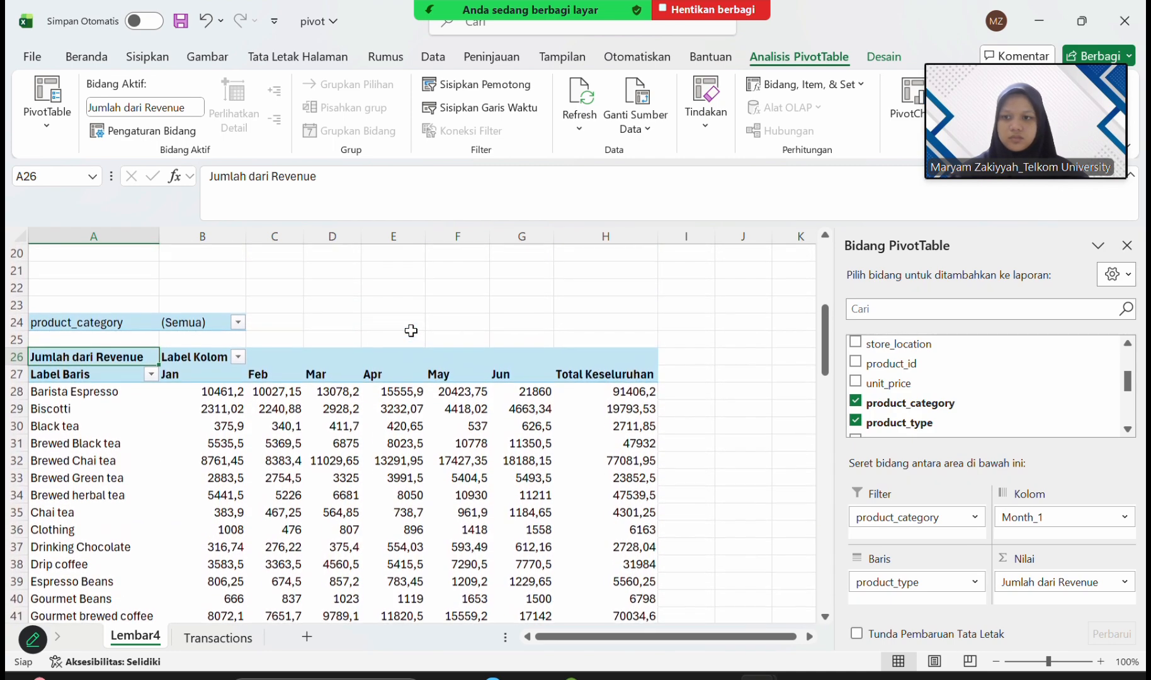
pyautogui.scroll(3, 411, 330)
pyautogui.scroll(-5, 411, 331)
pyautogui.scroll(-10, 411, 330)
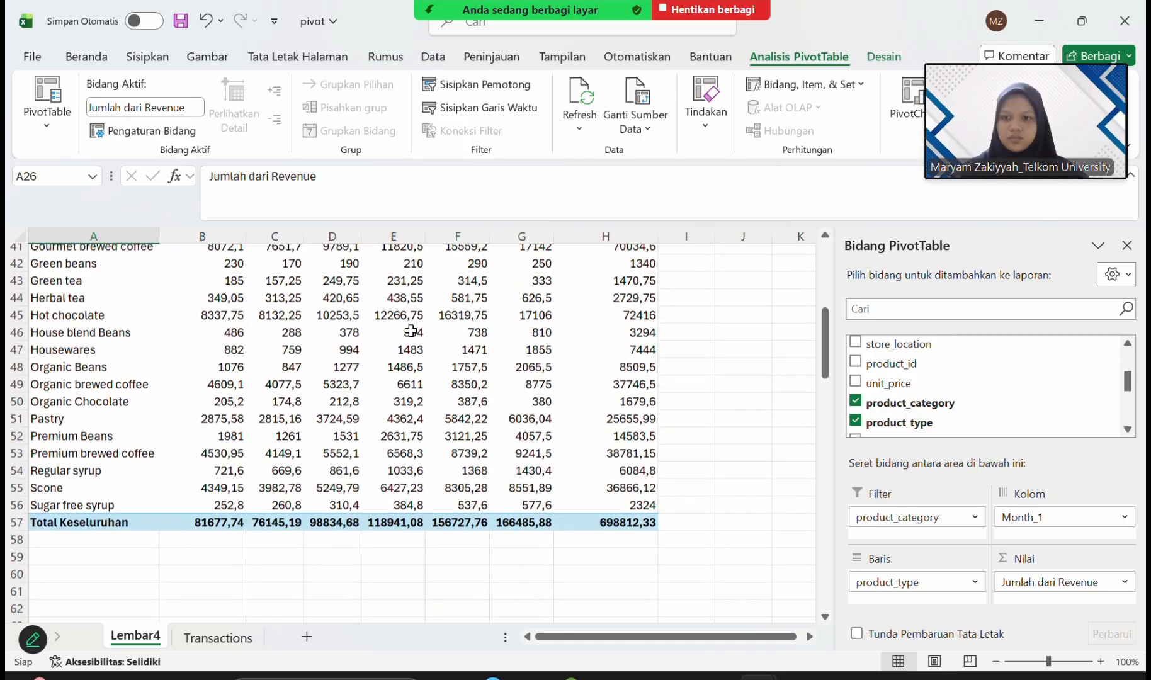
pyautogui.click(121, 359)
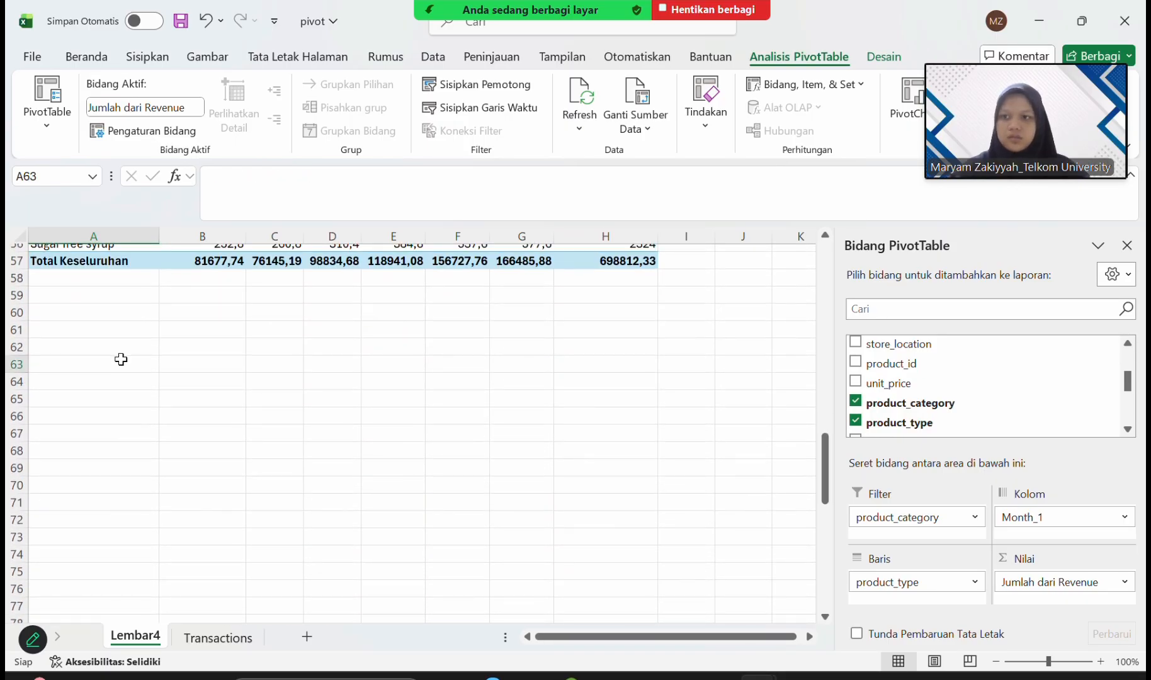
pyautogui.click(112, 403)
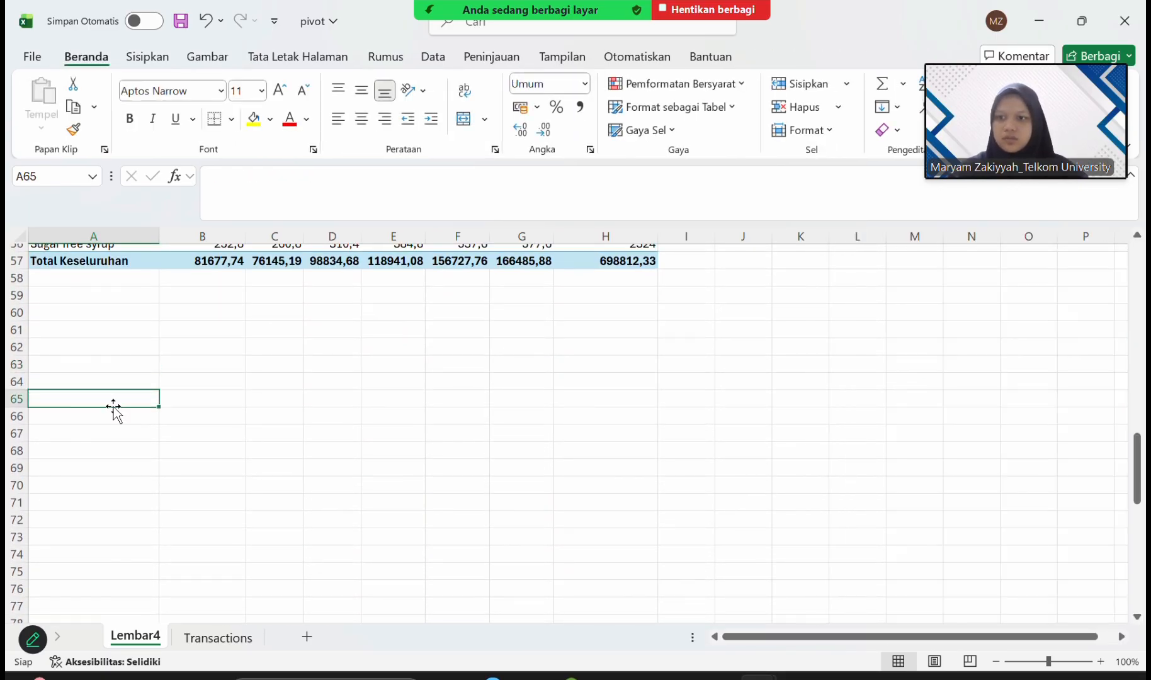
pyautogui.click(109, 440)
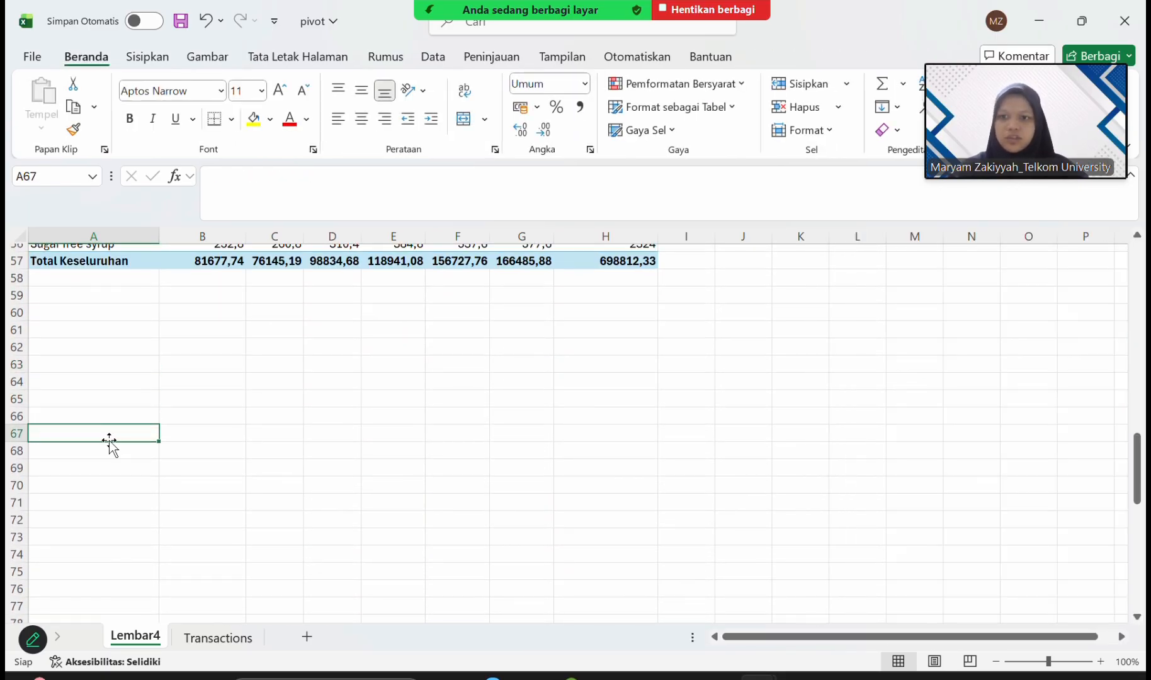
# Insert a third PivotTable from the Transactions table on the existing worksheet Lembar4 at cell A70.
pyautogui.click(232, 645)
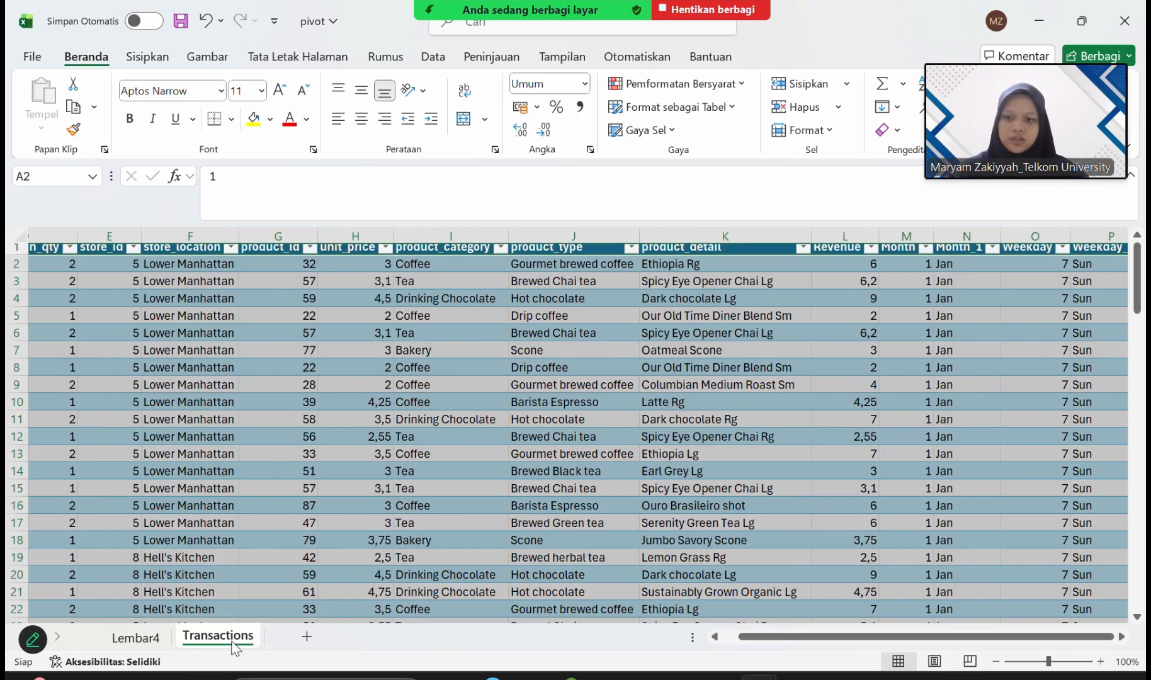
pyautogui.click(165, 61)
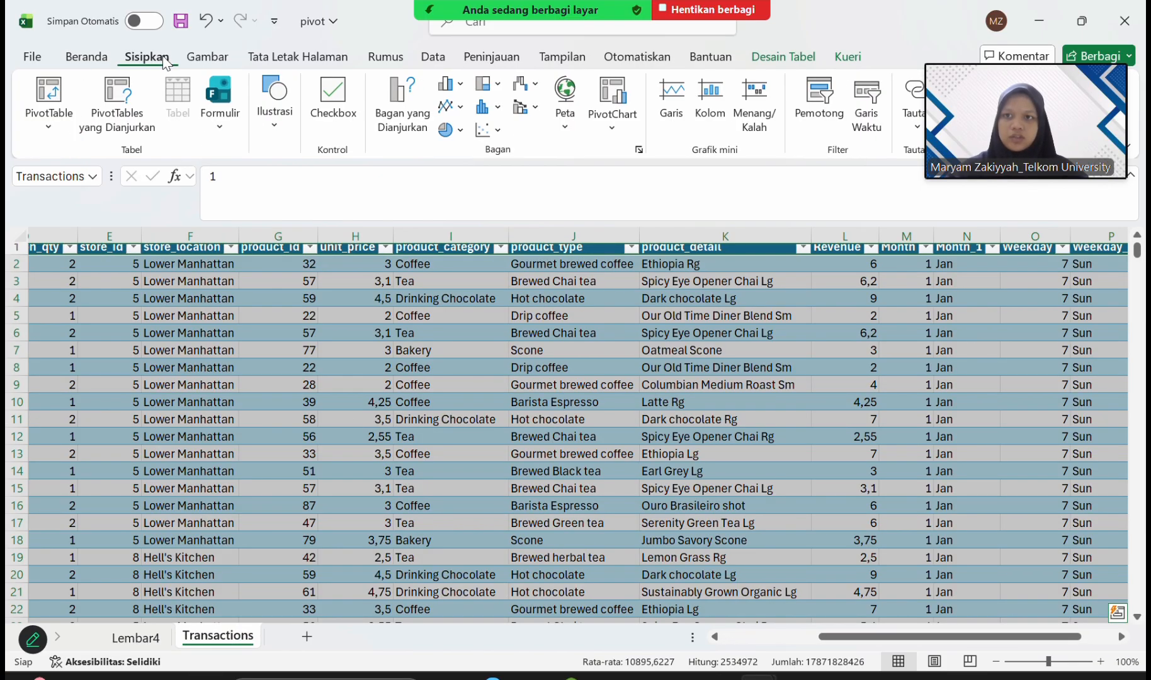
pyautogui.click(50, 95)
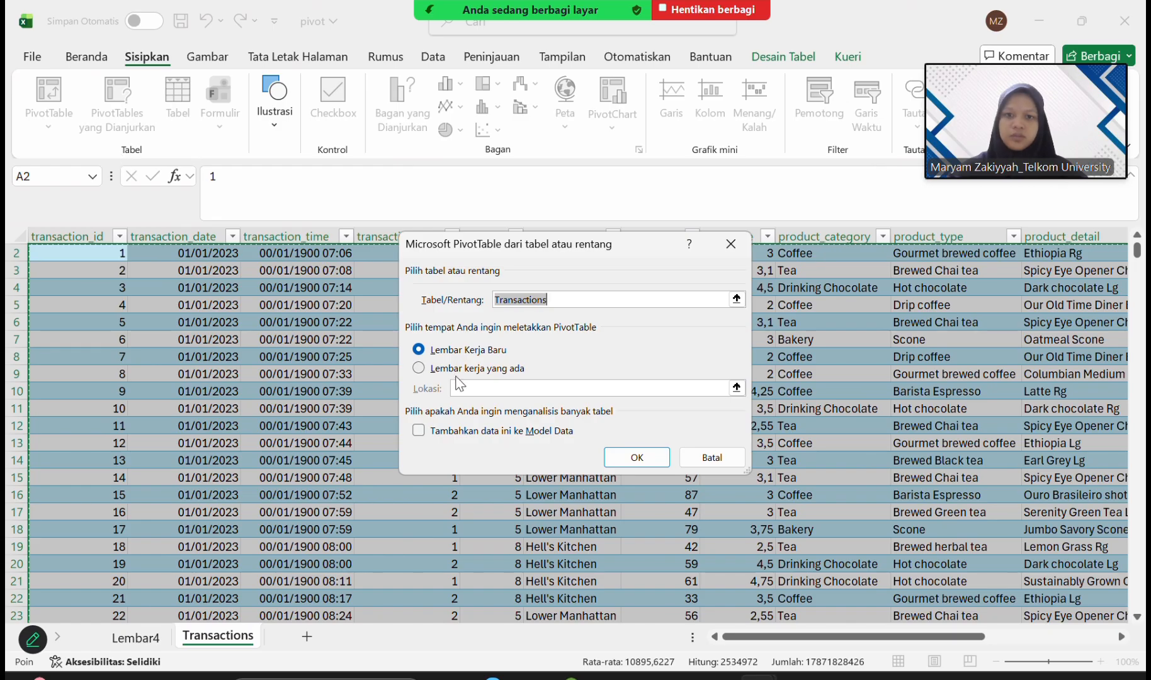
pyautogui.click(432, 367)
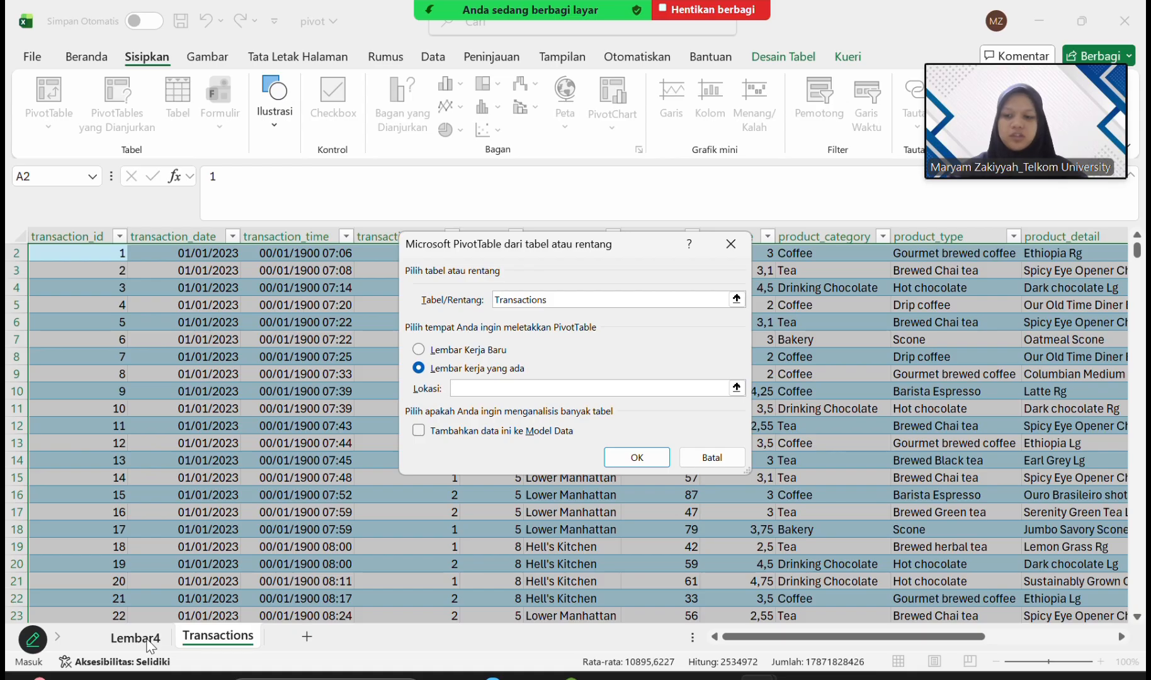
pyautogui.click(148, 640)
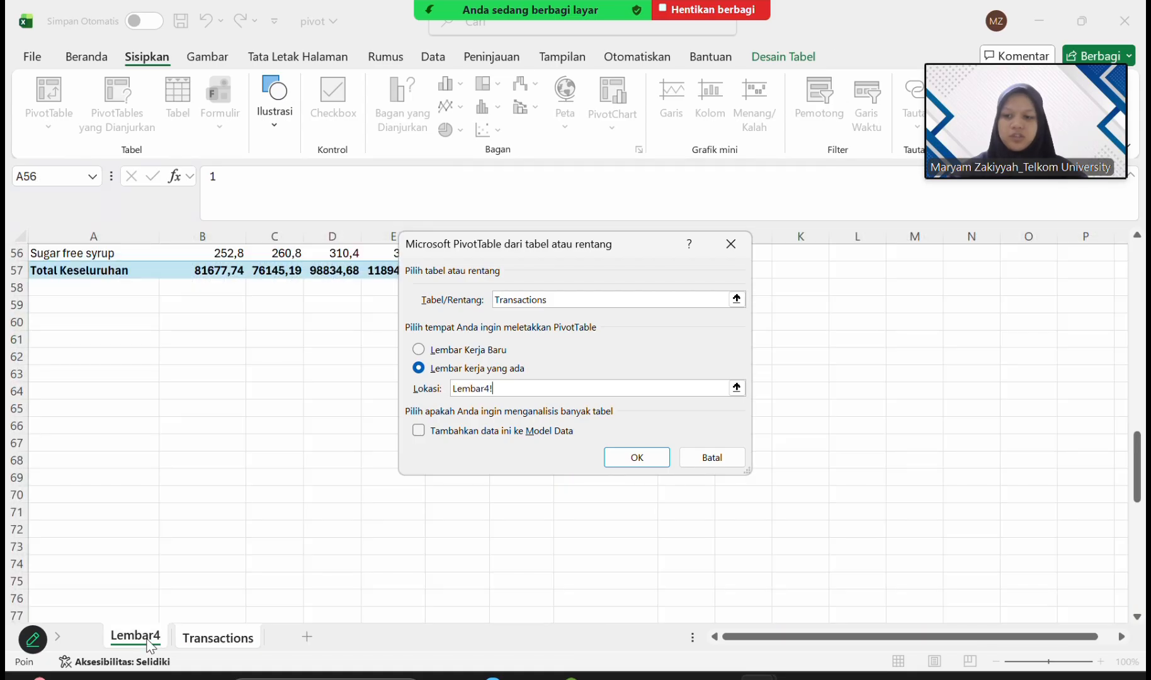
pyautogui.click(73, 499)
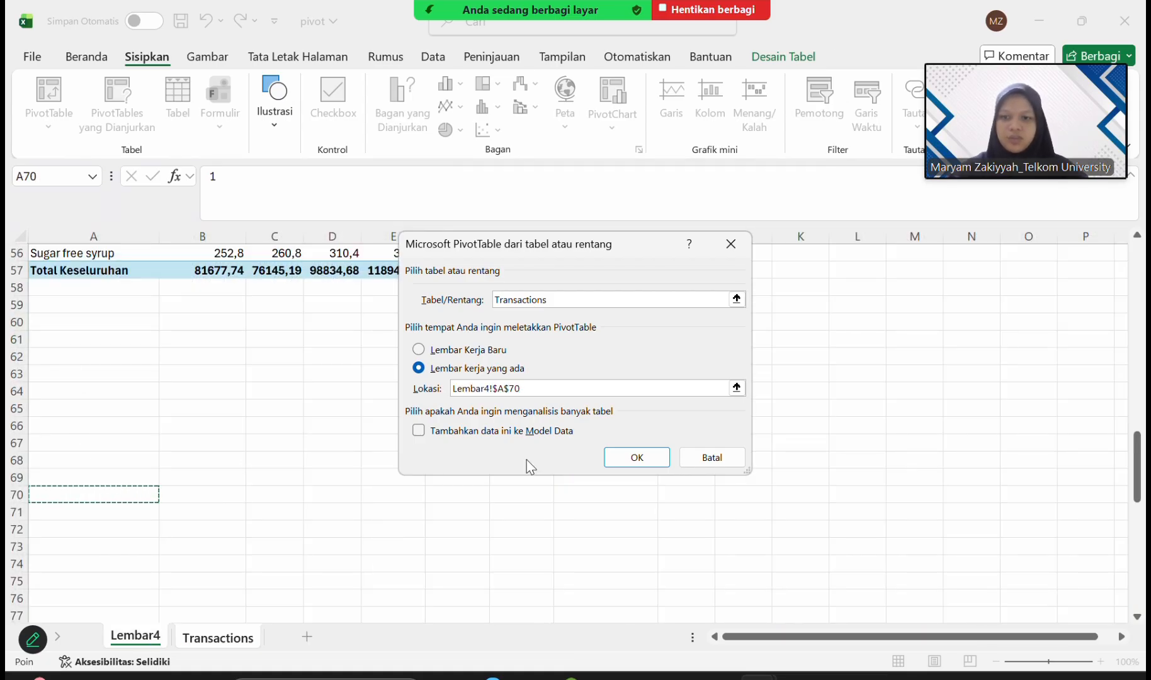
pyautogui.click(652, 459)
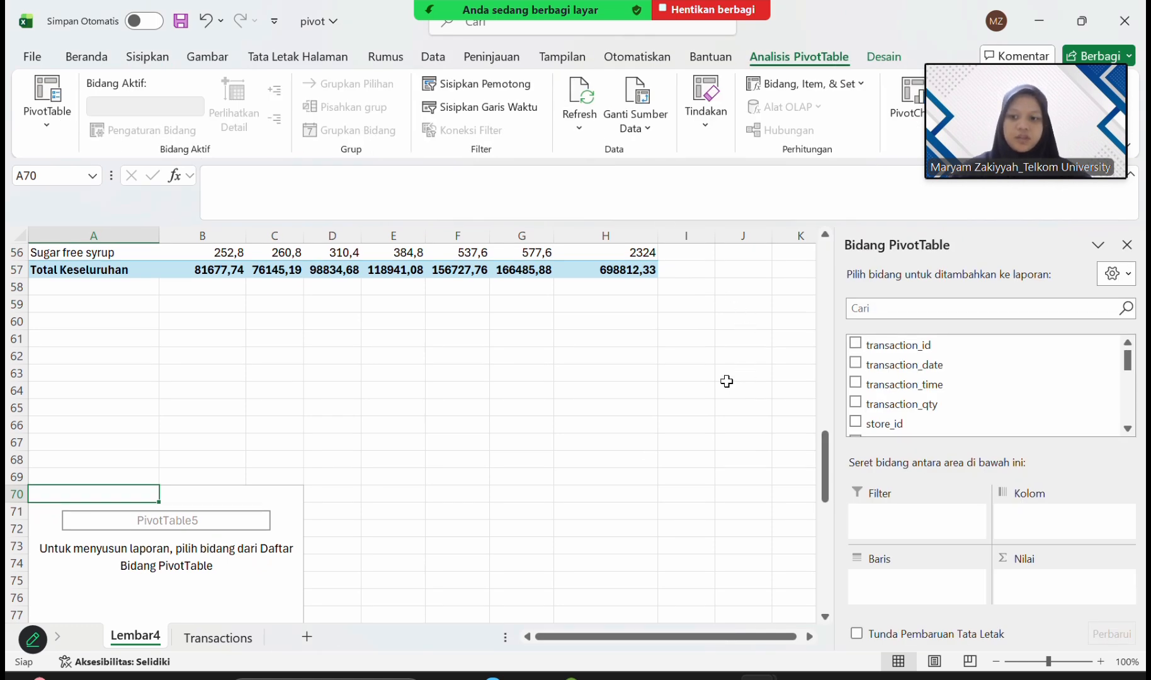
# Add store_location as the third PivotTable's row field and also as its counted value field.
pyautogui.scroll(-2, 910, 396)
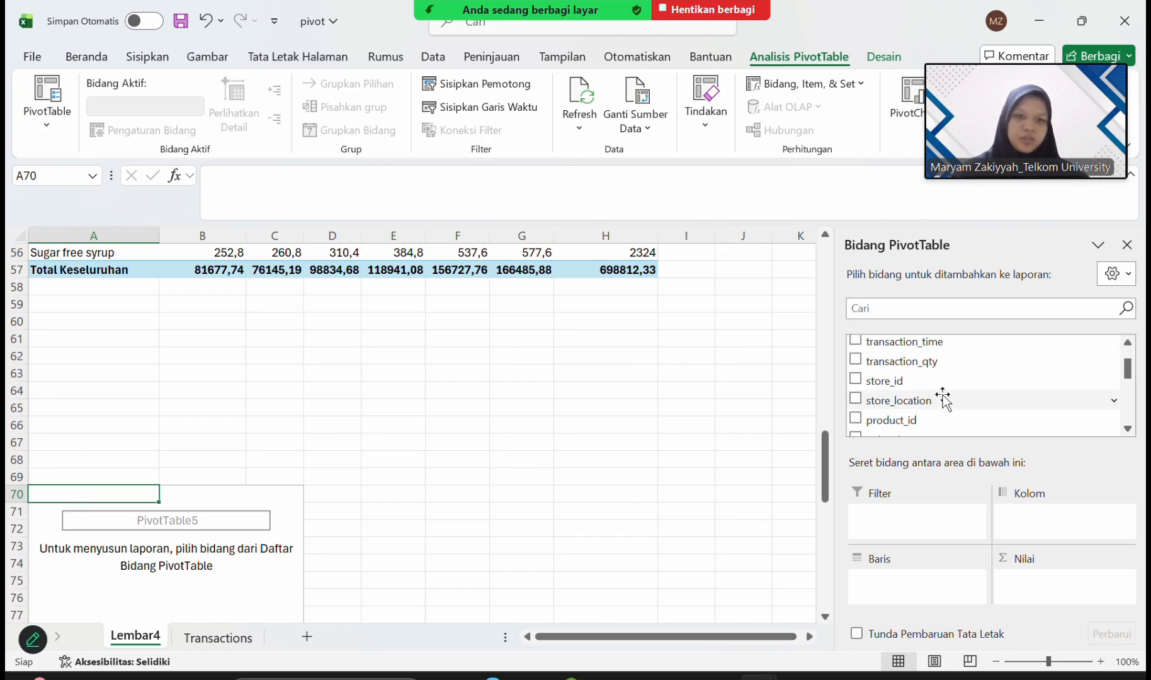
pyautogui.moveTo(942, 396); pyautogui.dragTo(898, 580)
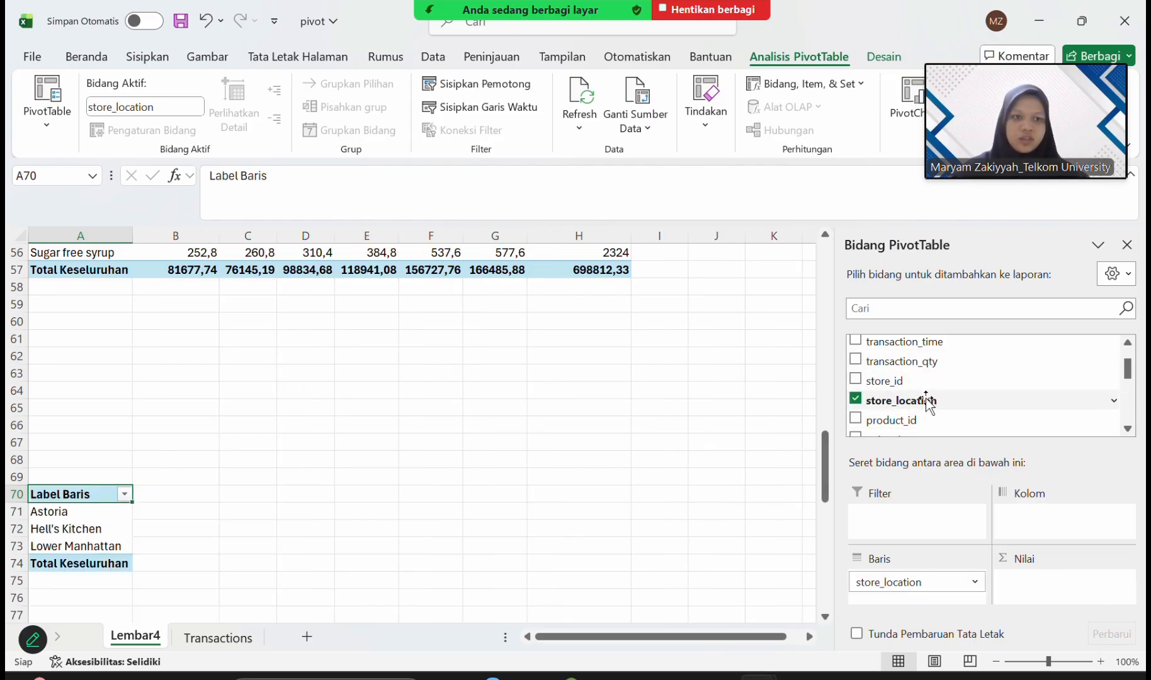
pyautogui.moveTo(927, 403); pyautogui.dragTo(1064, 590)
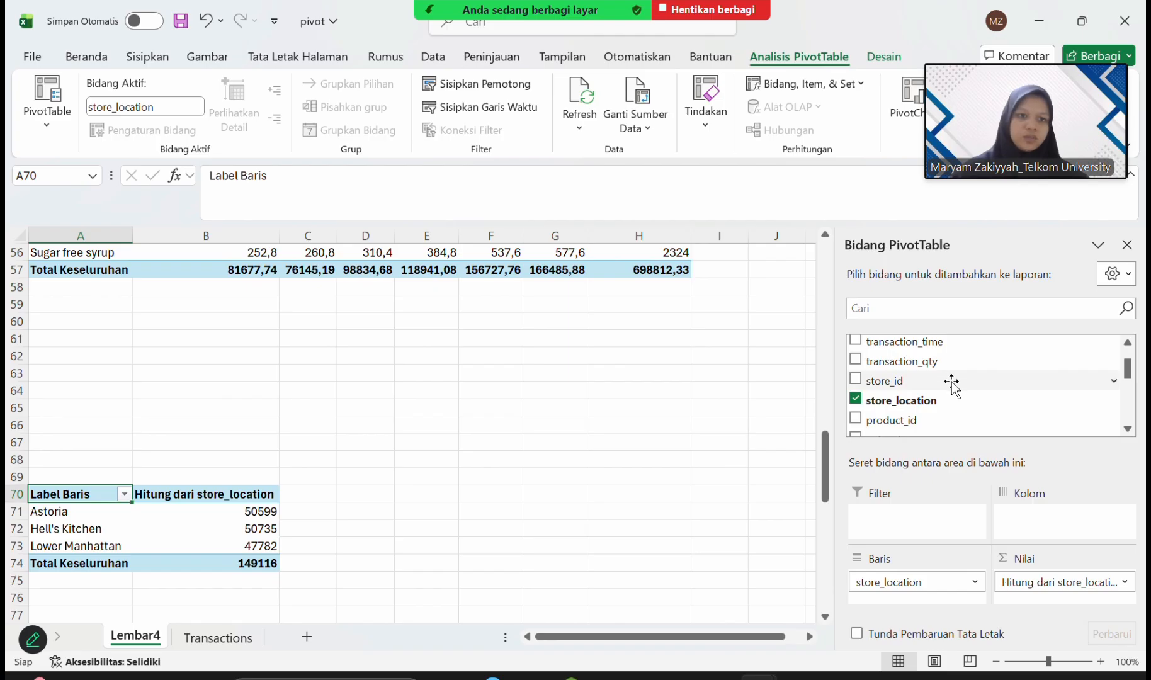
# Add product_category as the column field and Month_1 as the report filter of the store location PivotTable.
pyautogui.scroll(1, 952, 386)
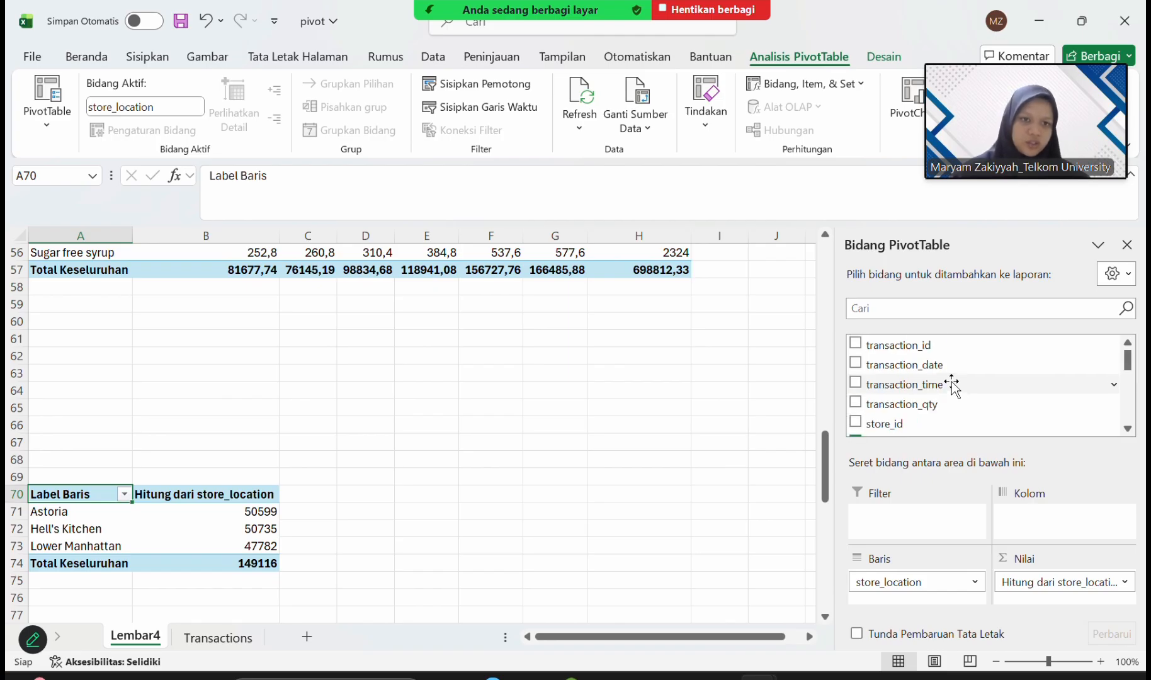
pyautogui.scroll(-2, 952, 385)
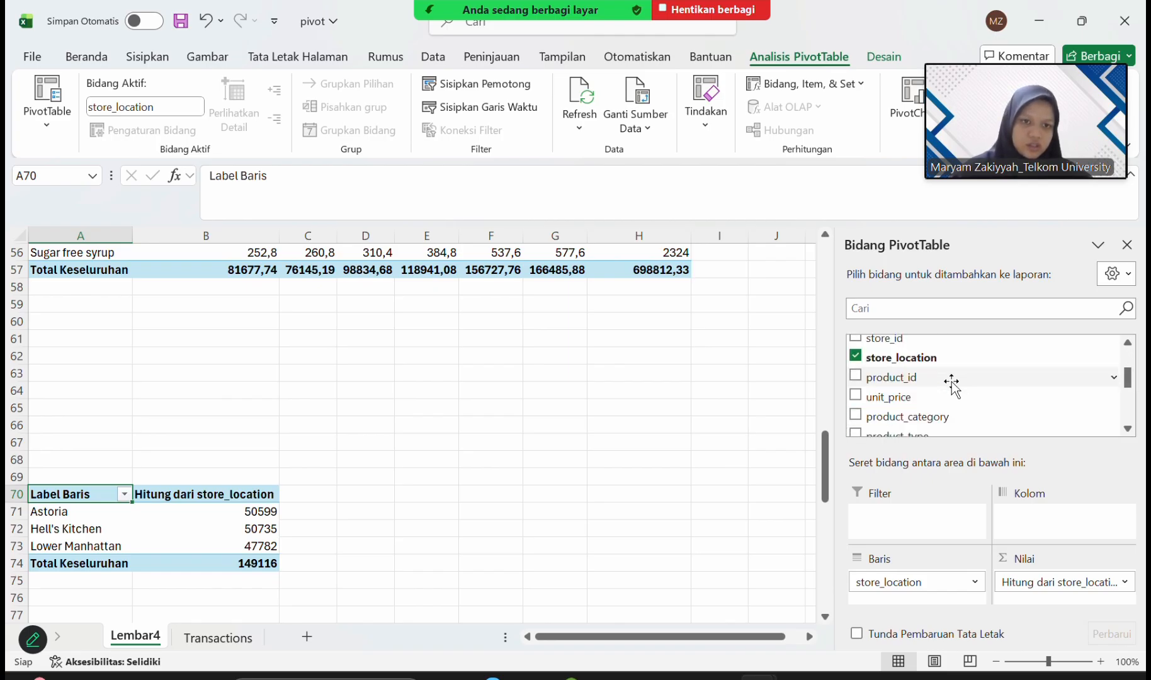
pyautogui.moveTo(916, 418); pyautogui.dragTo(1042, 522)
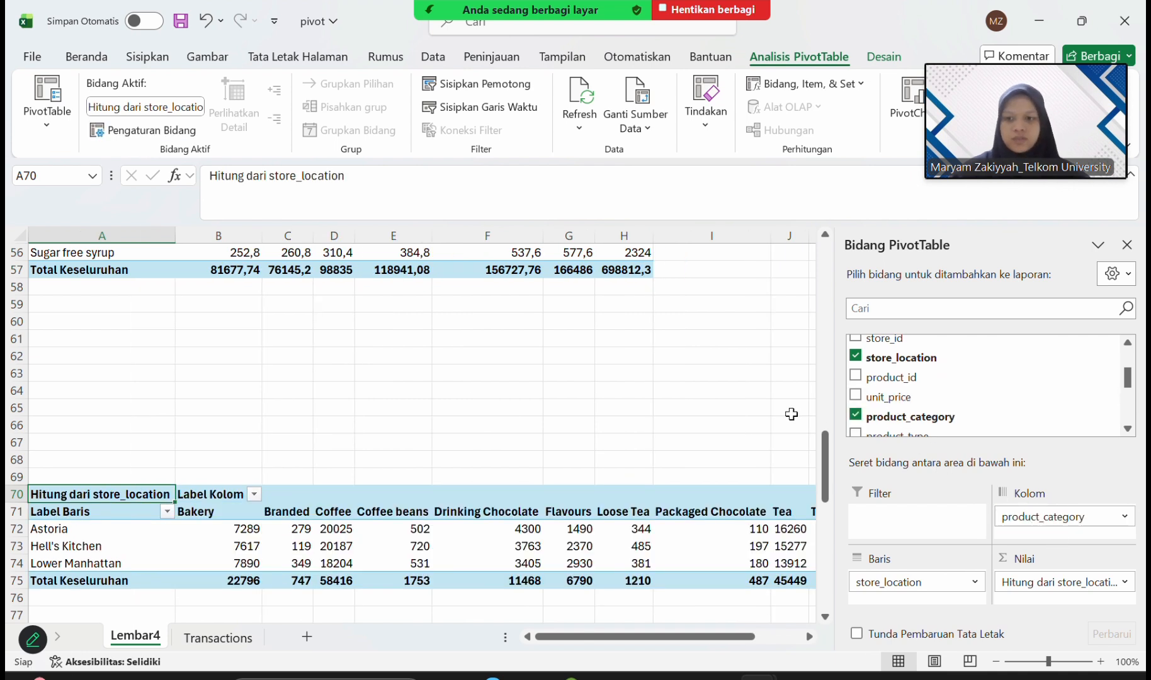
pyautogui.scroll(-3, 918, 390)
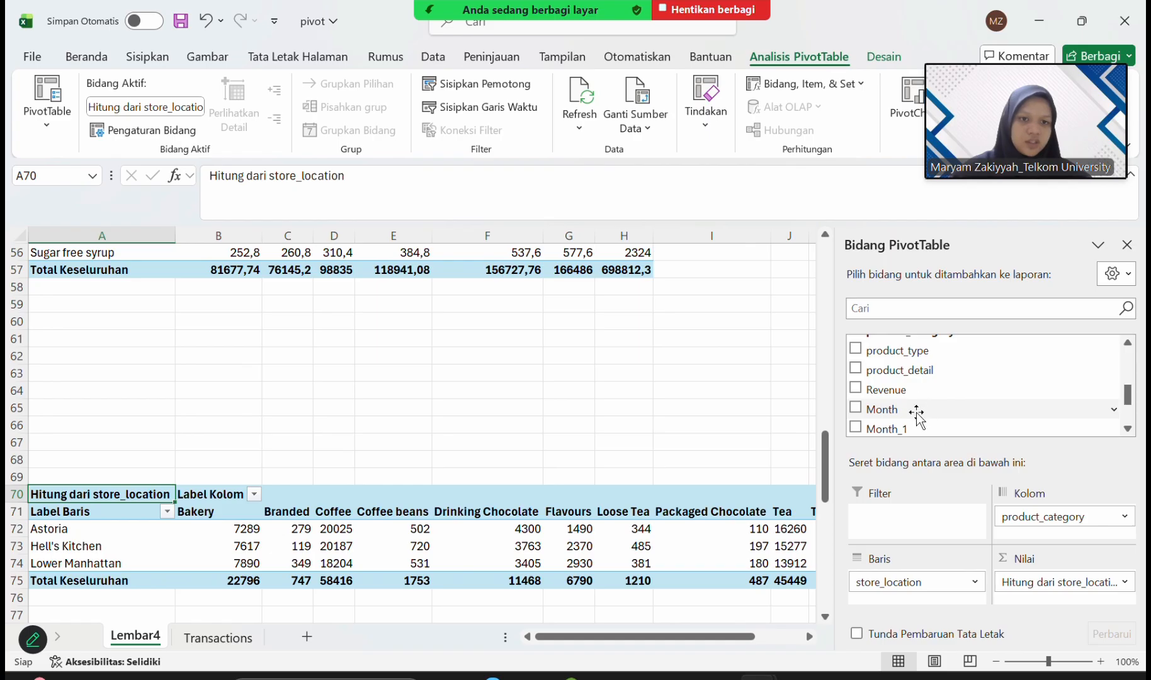
pyautogui.moveTo(919, 428); pyautogui.dragTo(884, 513)
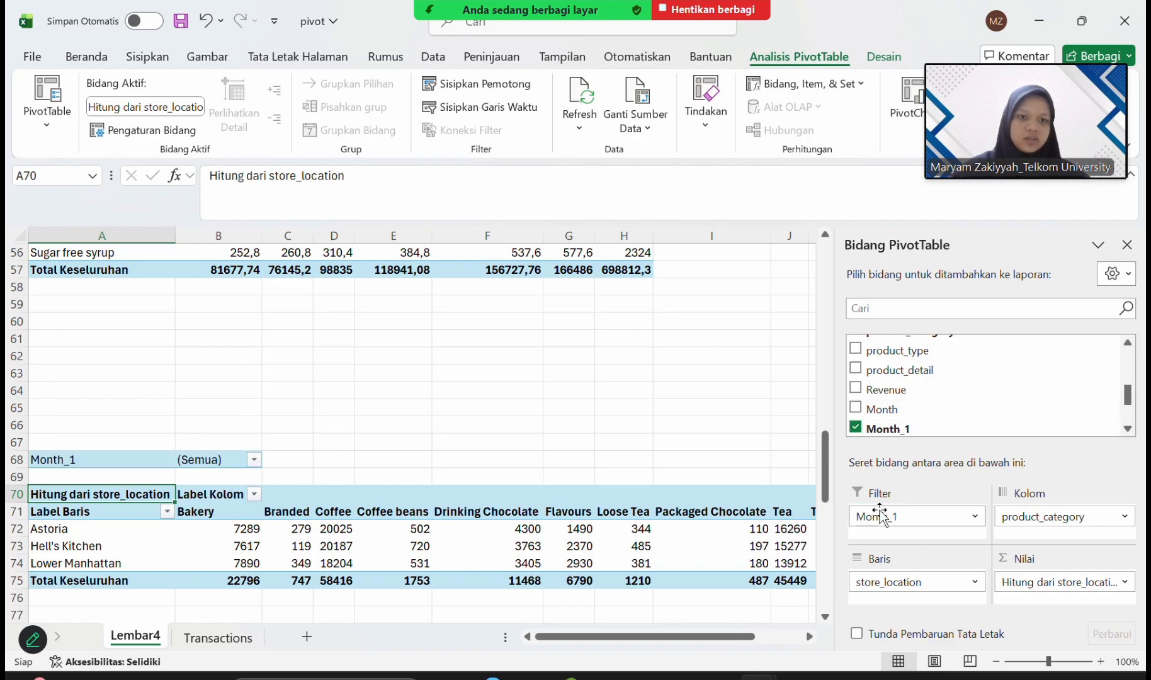
# Close the PivotTable field list and review the full store location PivotTable.
pyautogui.scroll(-4, 586, 406)
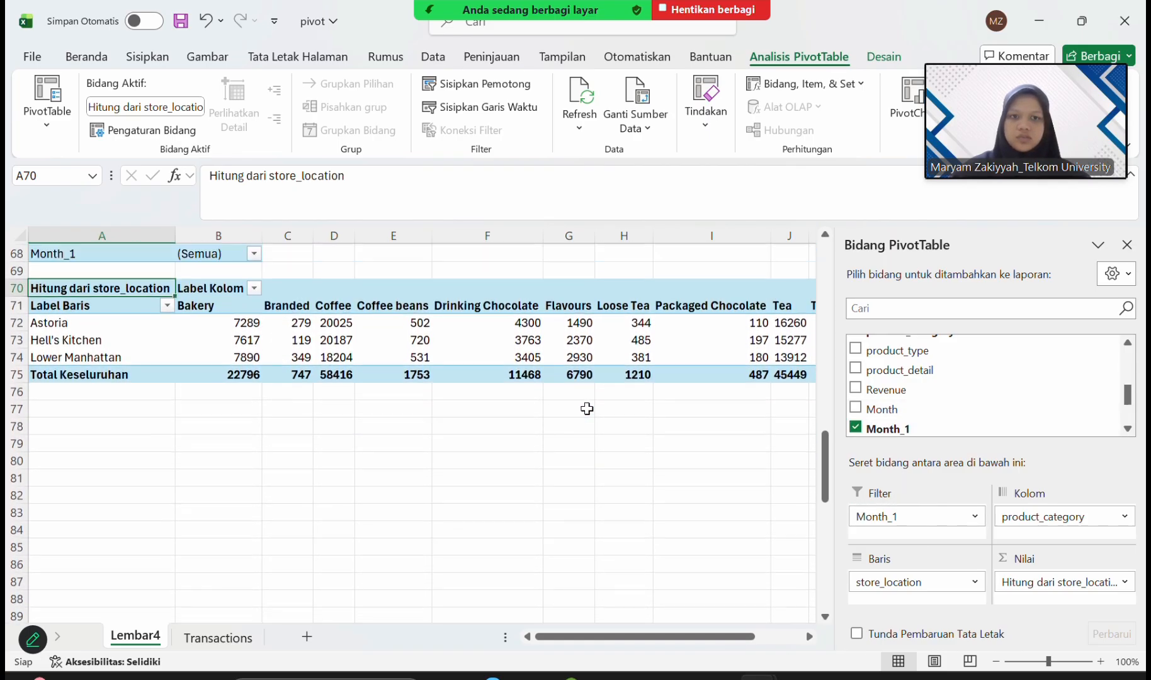
pyautogui.scroll(-2, 587, 409)
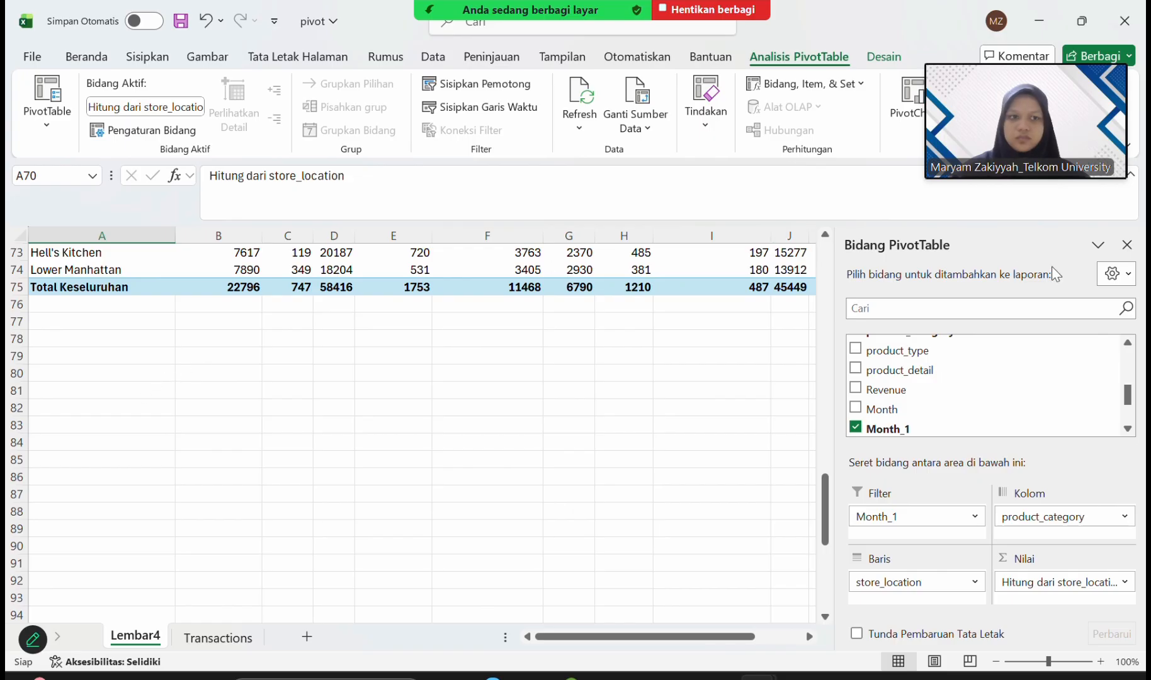
pyautogui.click(1127, 245)
pyautogui.scroll(4, 861, 269)
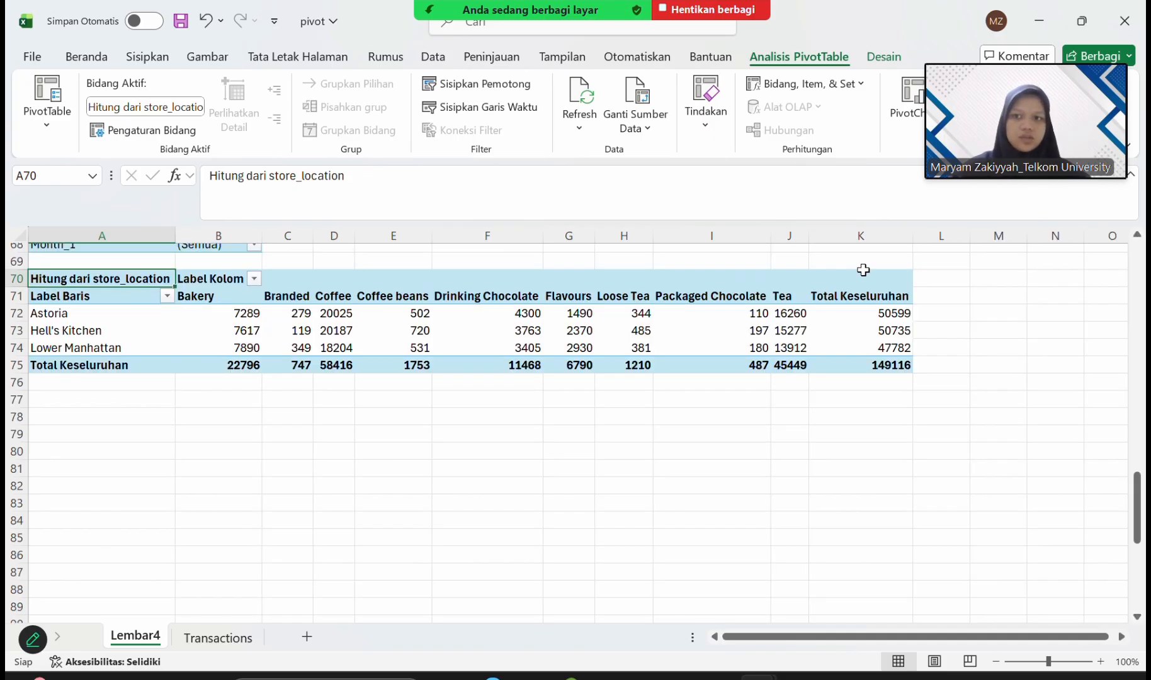
pyautogui.click(140, 350)
pyautogui.scroll(20, 143, 343)
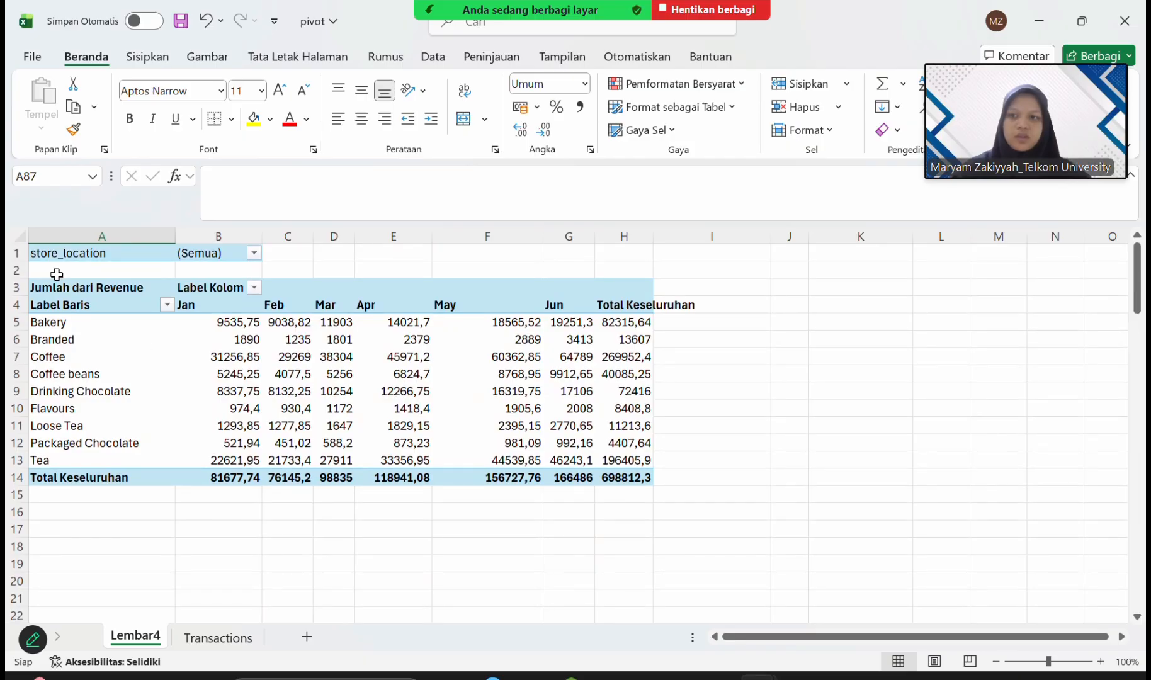
# Select the entire first PivotTable, including its store_location filter, on Lembar4.
pyautogui.click(52, 255)
pyautogui.click(55, 287)
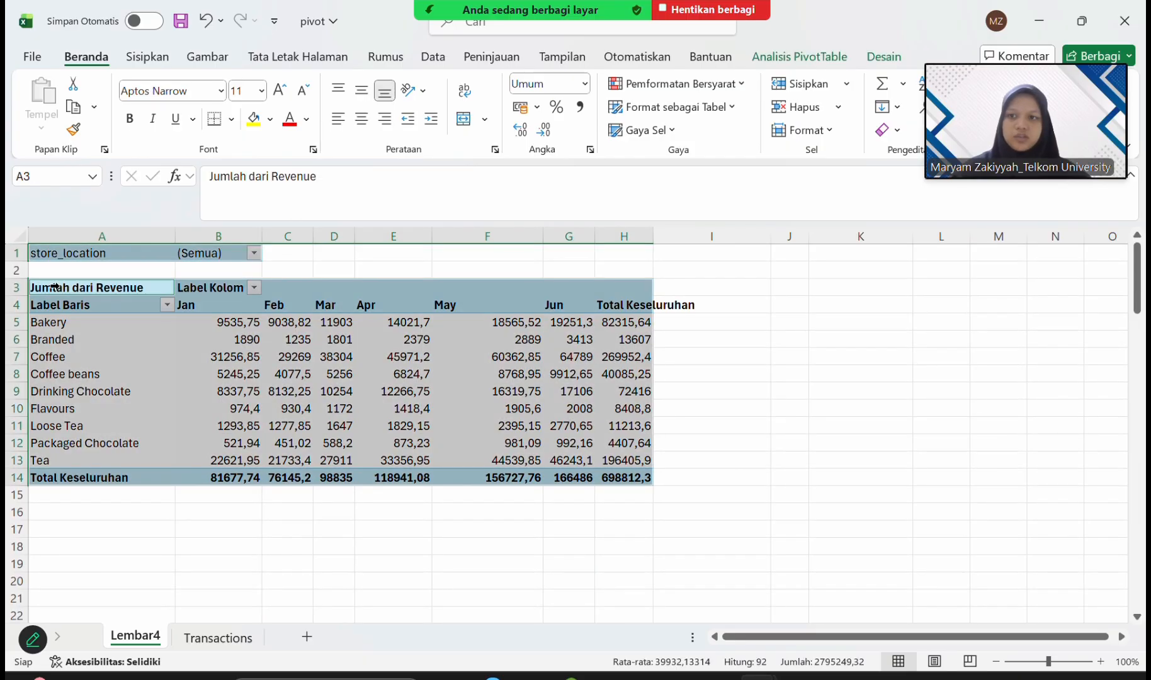
pyautogui.click(65, 271)
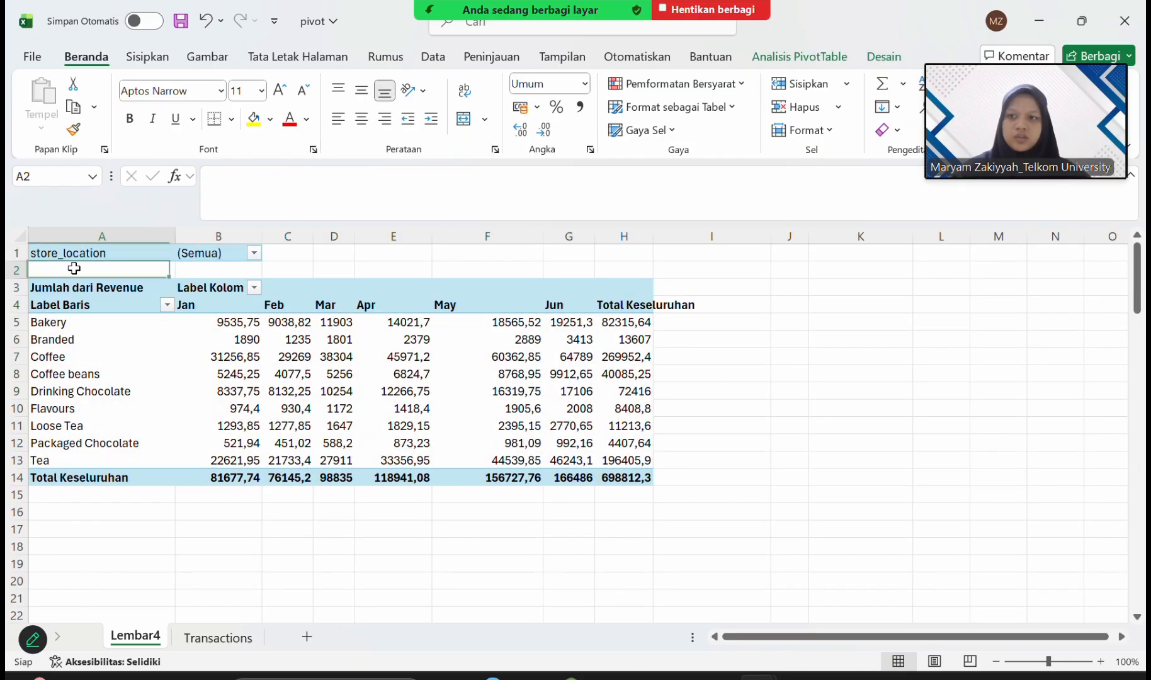
pyautogui.click(48, 287)
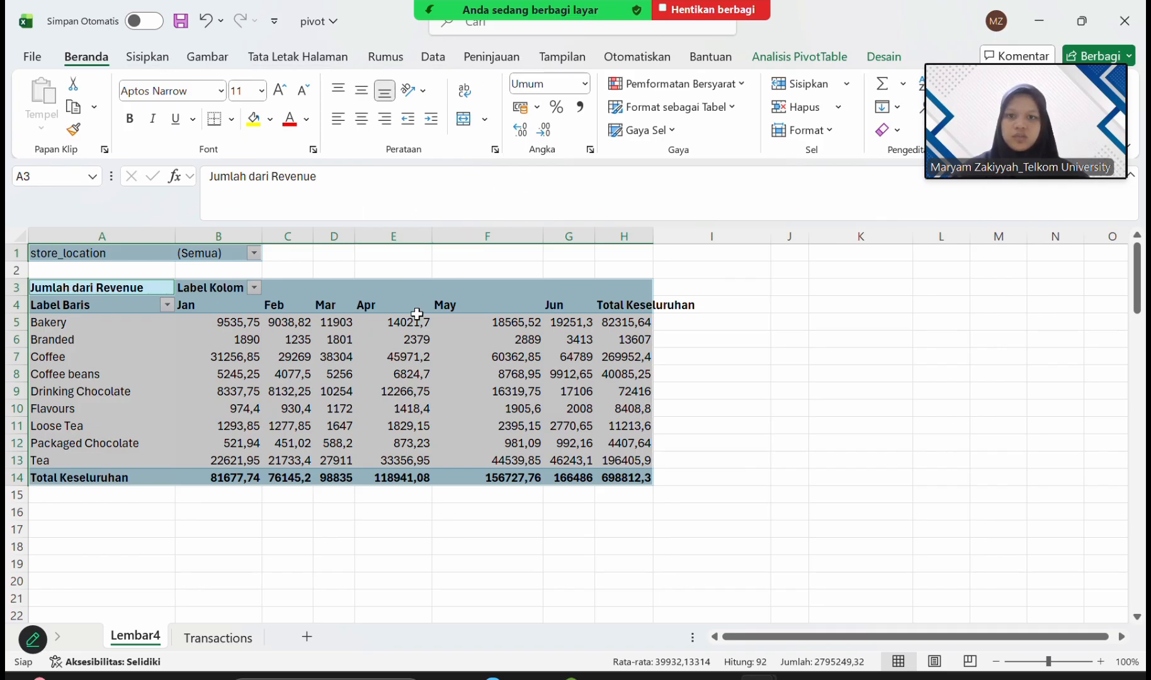
pyautogui.click(120, 272)
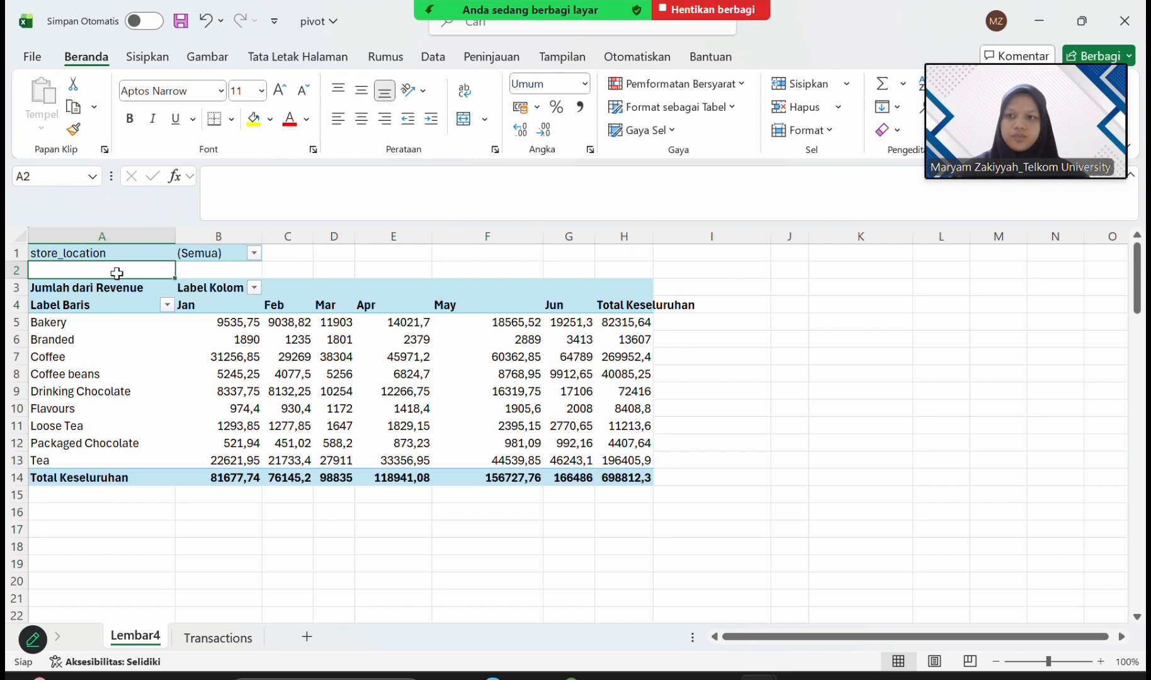
pyautogui.click(36, 284)
# Try a 2-D clustered column PivotChart for the first PivotTable, and delete it.
pyautogui.click(141, 58)
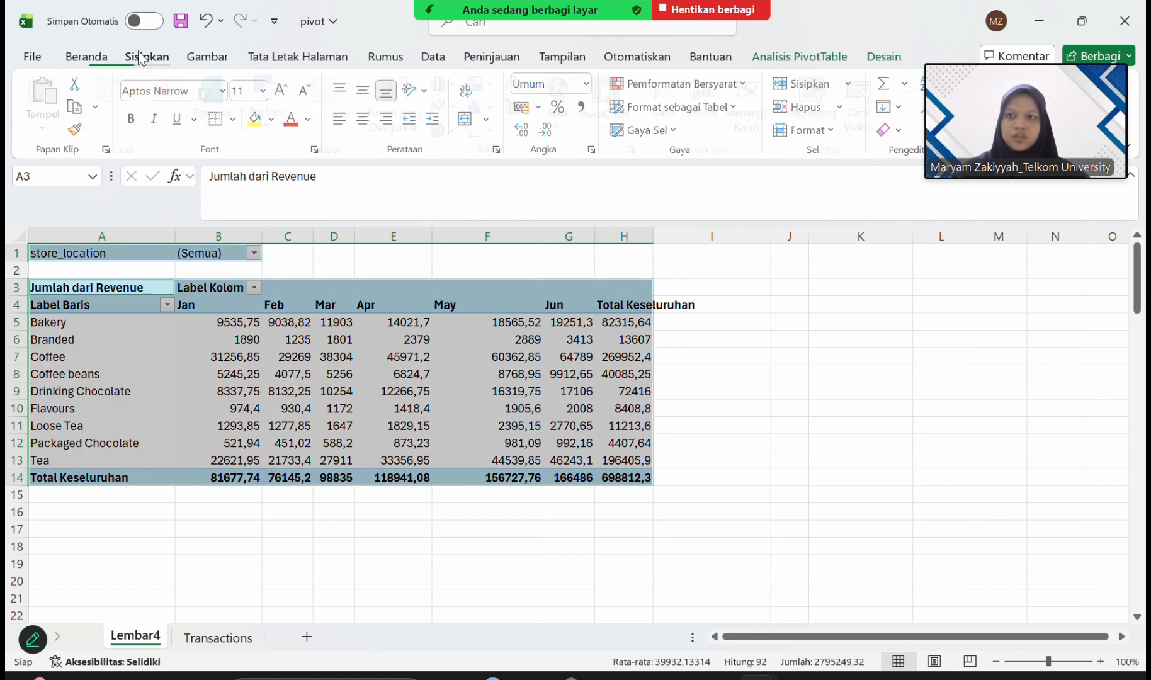
pyautogui.click(462, 84)
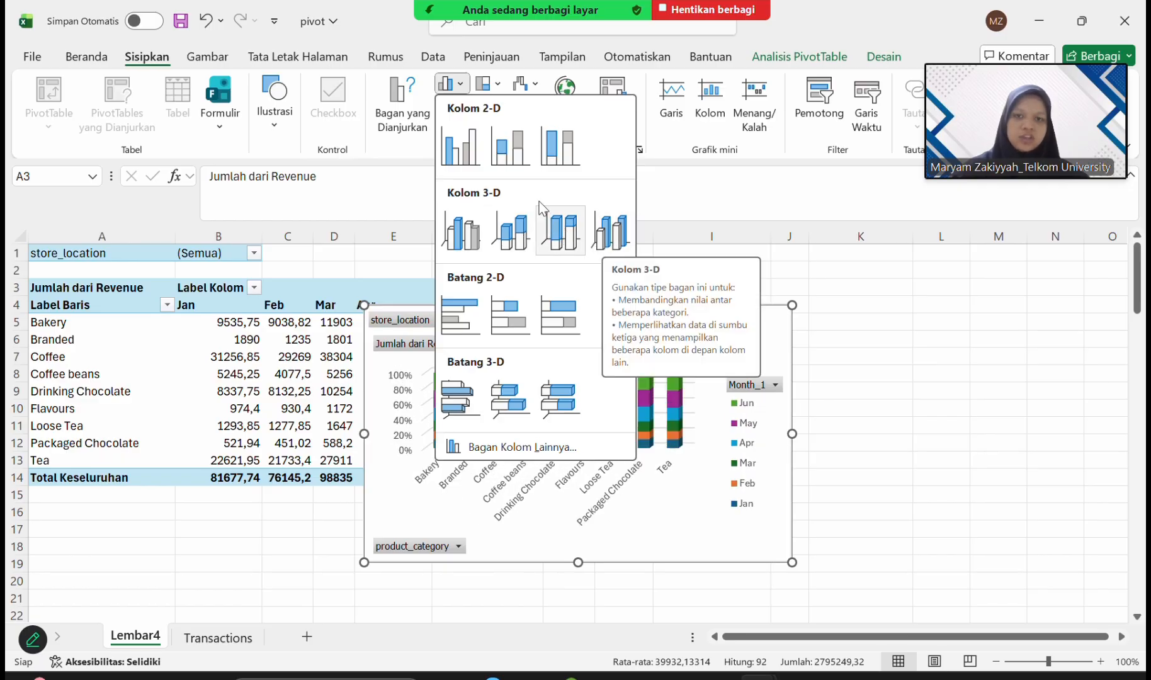
pyautogui.click(471, 152)
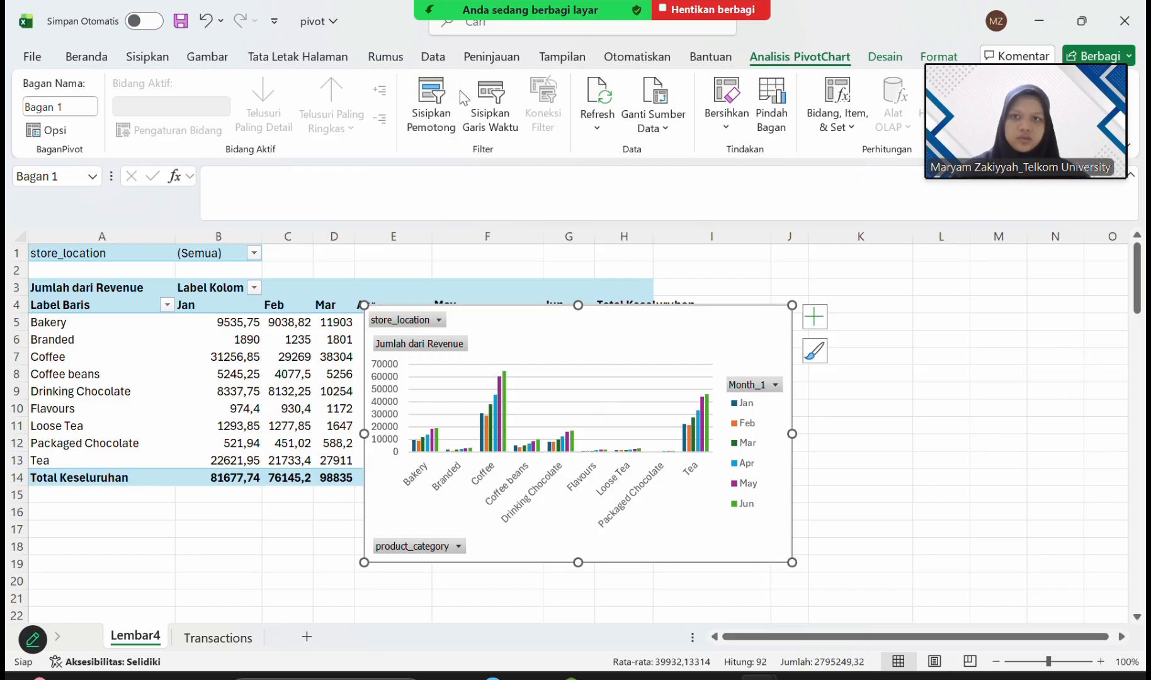
pyautogui.click(148, 57)
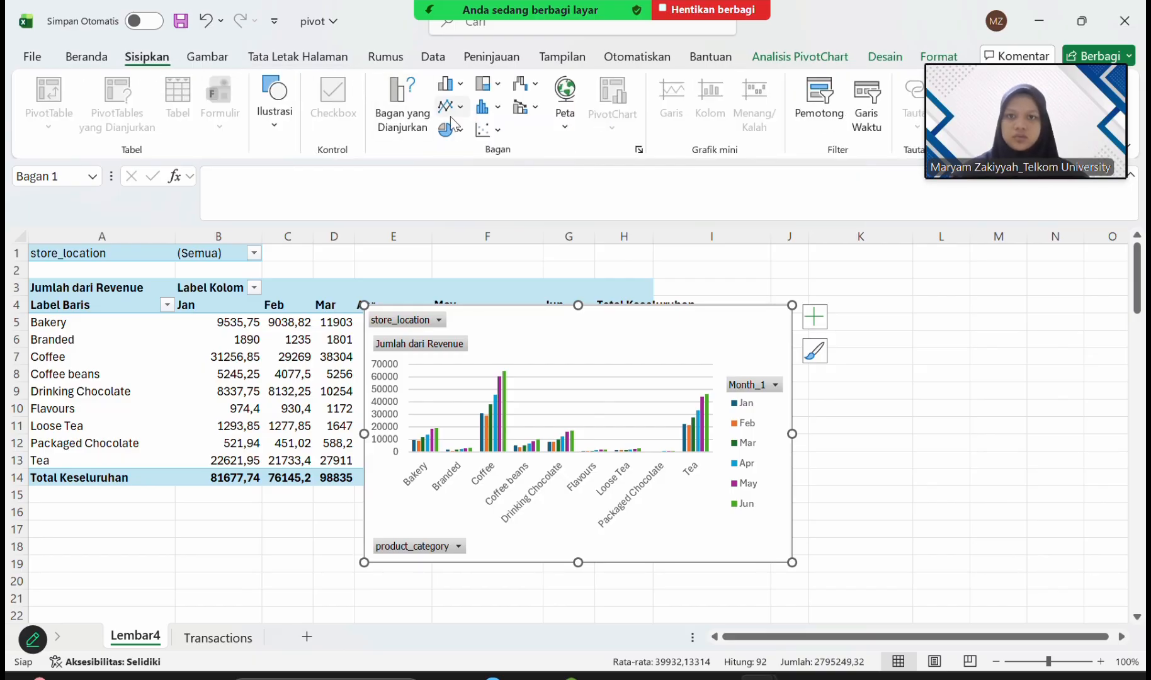
pyautogui.press('Delete')
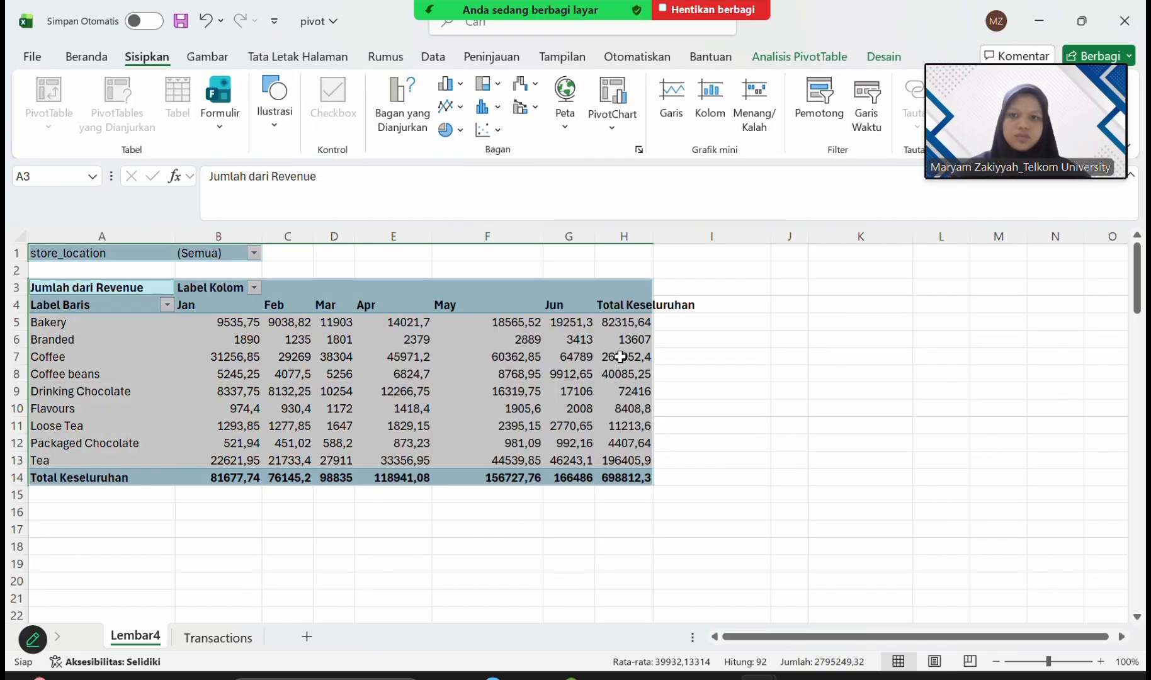
# Insert a 3-D clustered column PivotChart of the first PivotTable and place it beside the table, starting in column I.
pyautogui.click(466, 87)
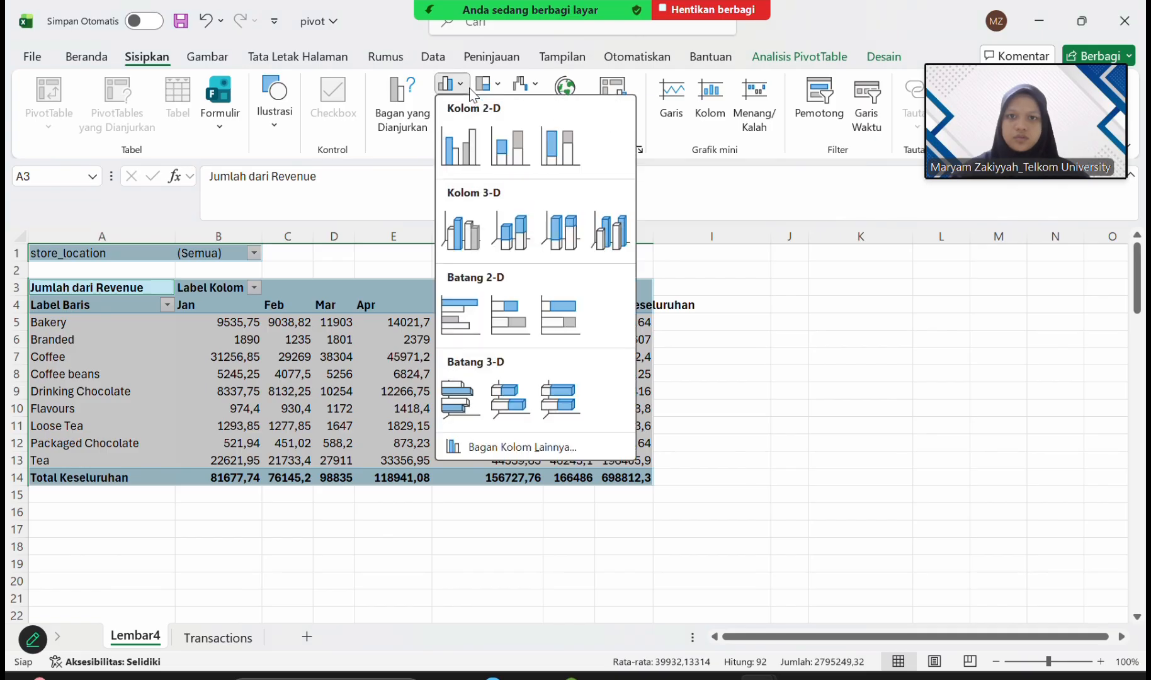
pyautogui.click(467, 237)
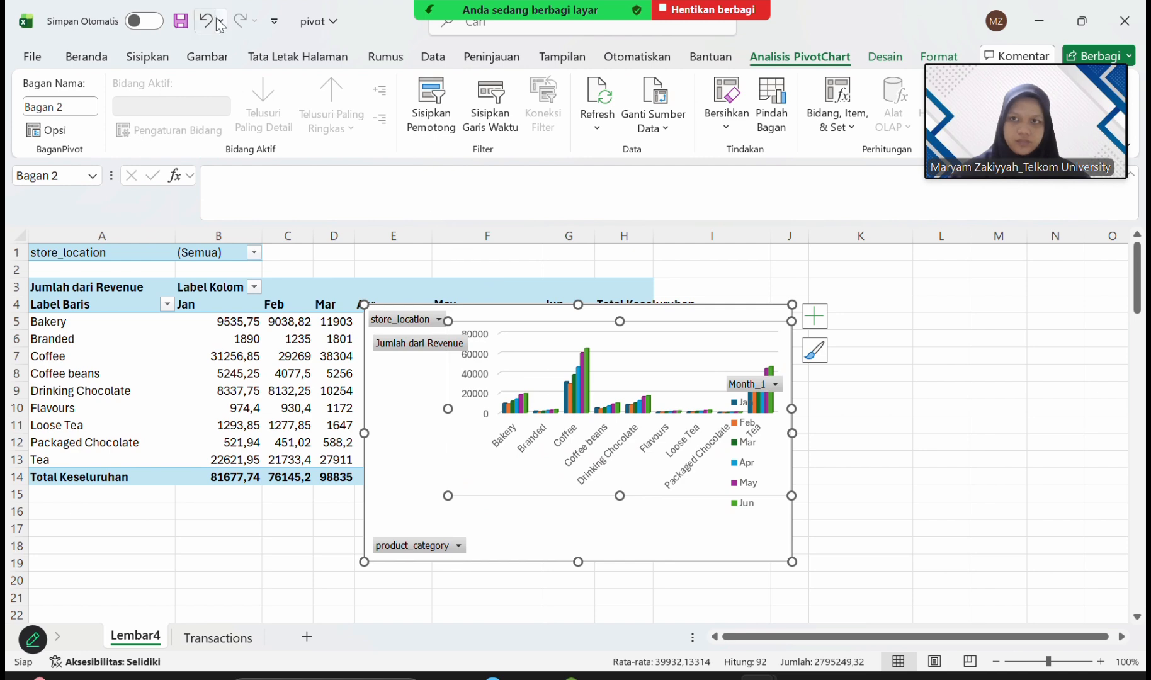
pyautogui.click(787, 304)
pyautogui.moveTo(688, 323); pyautogui.dragTo(1036, 302)
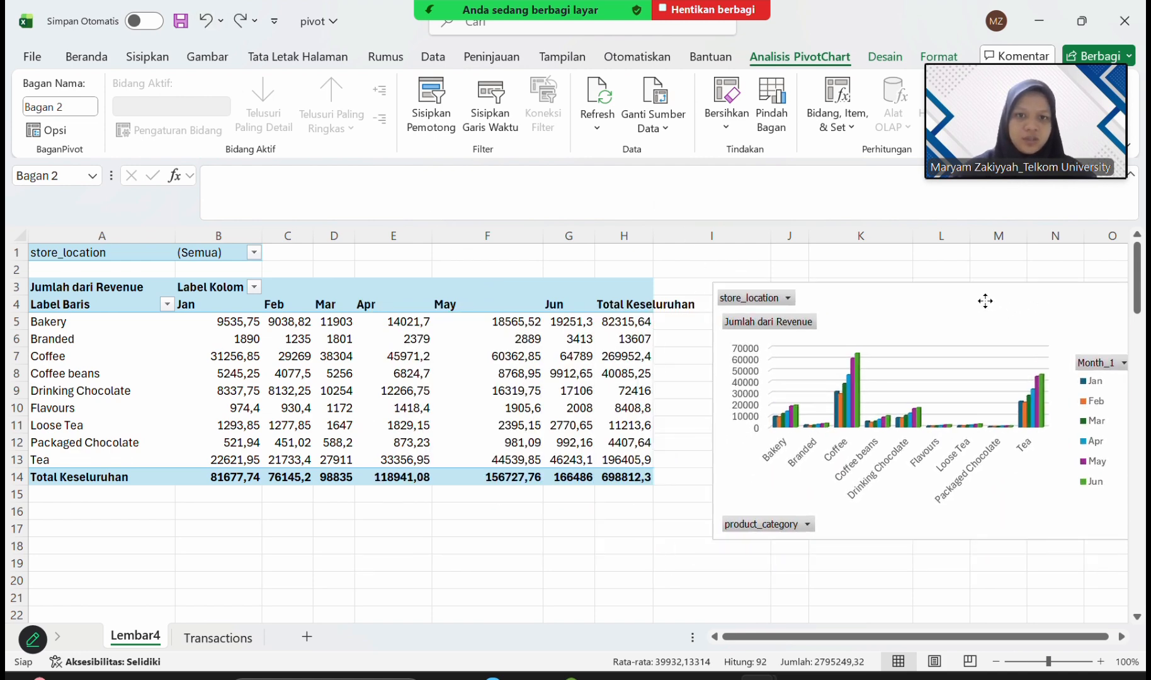
# AutoFit the widths of columns H, G, C and D to the first PivotTable's contents.
pyautogui.doubleClick(652, 236)
pyautogui.doubleClick(593, 237)
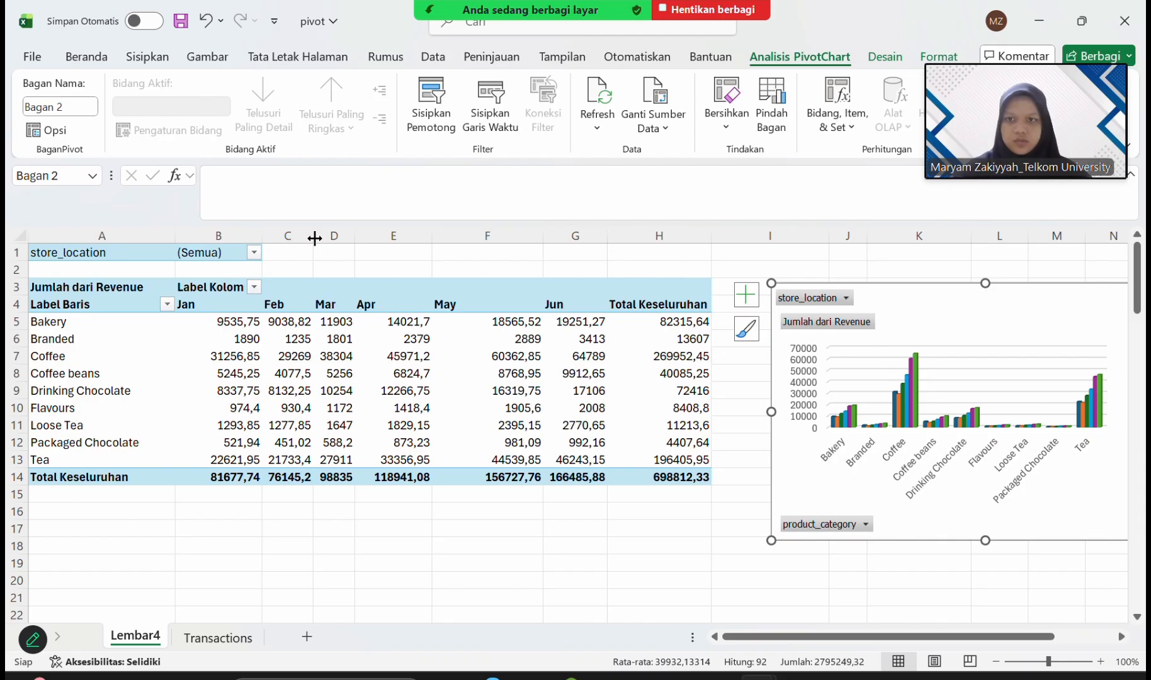
pyautogui.doubleClick(314, 238)
pyautogui.moveTo(361, 239); pyautogui.dragTo(360, 240)
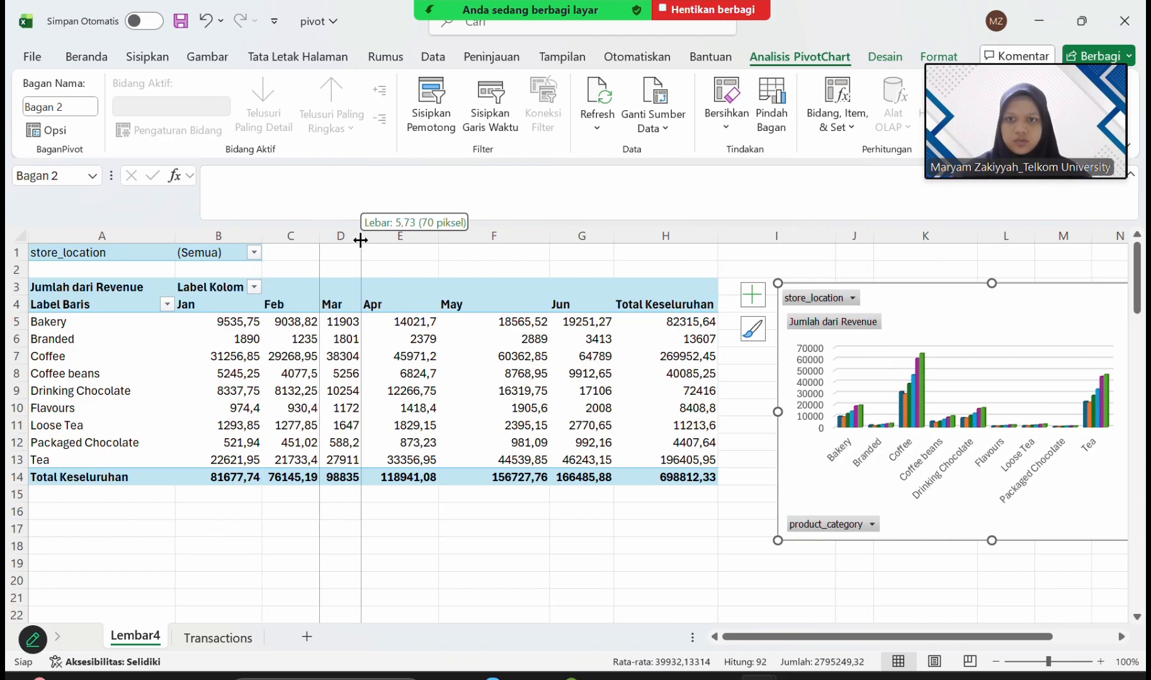
pyautogui.doubleClick(360, 239)
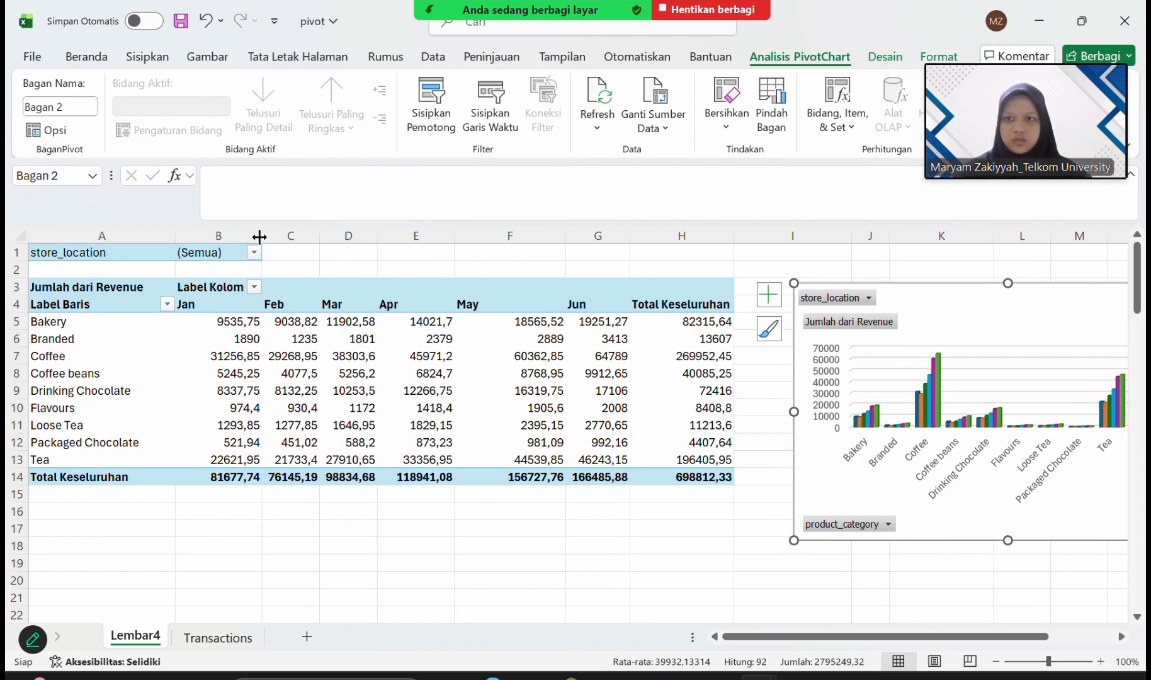
pyautogui.hscroll(5, 531, 420)
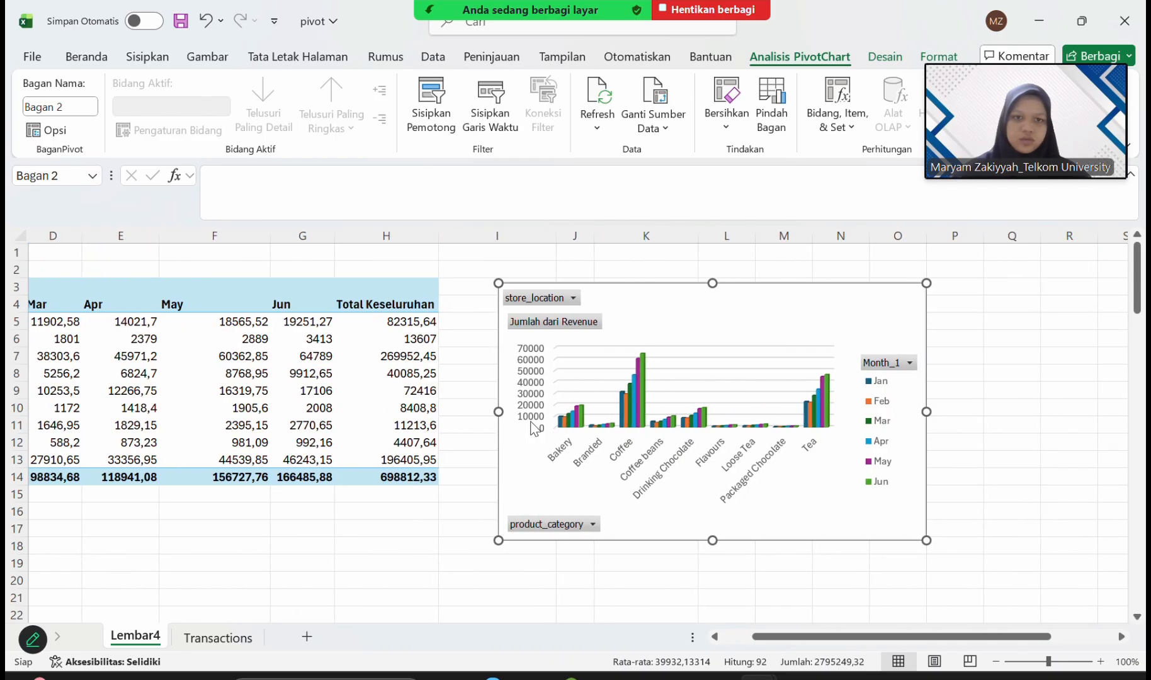
# Enlarge the first PivotTable's 3-D column chart and move it so it spans about columns J to R.
pyautogui.scroll(-2, 886, 538)
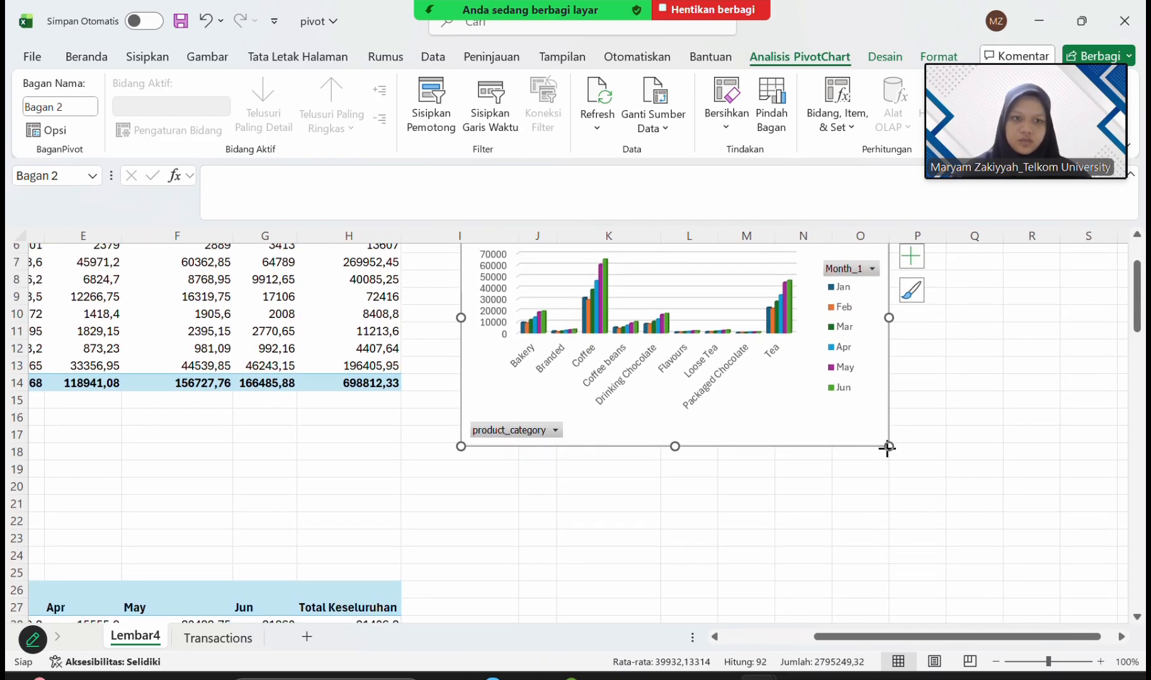
pyautogui.moveTo(888, 447); pyautogui.dragTo(1004, 530)
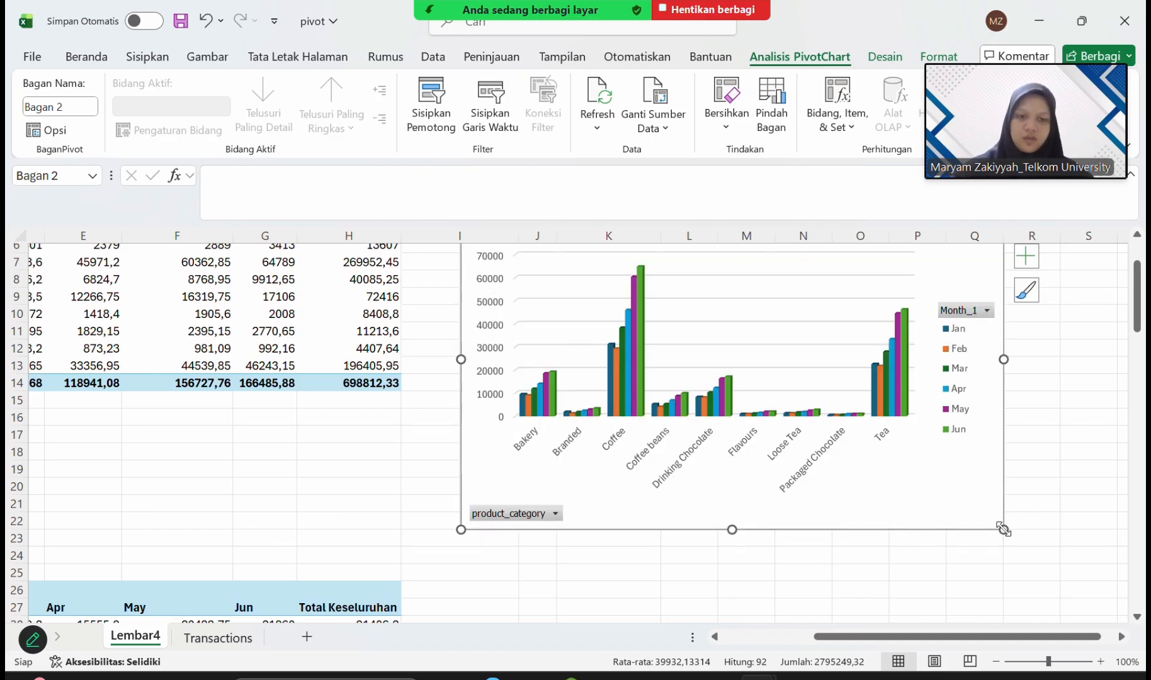
pyautogui.click(1077, 473)
pyautogui.scroll(2, 1078, 474)
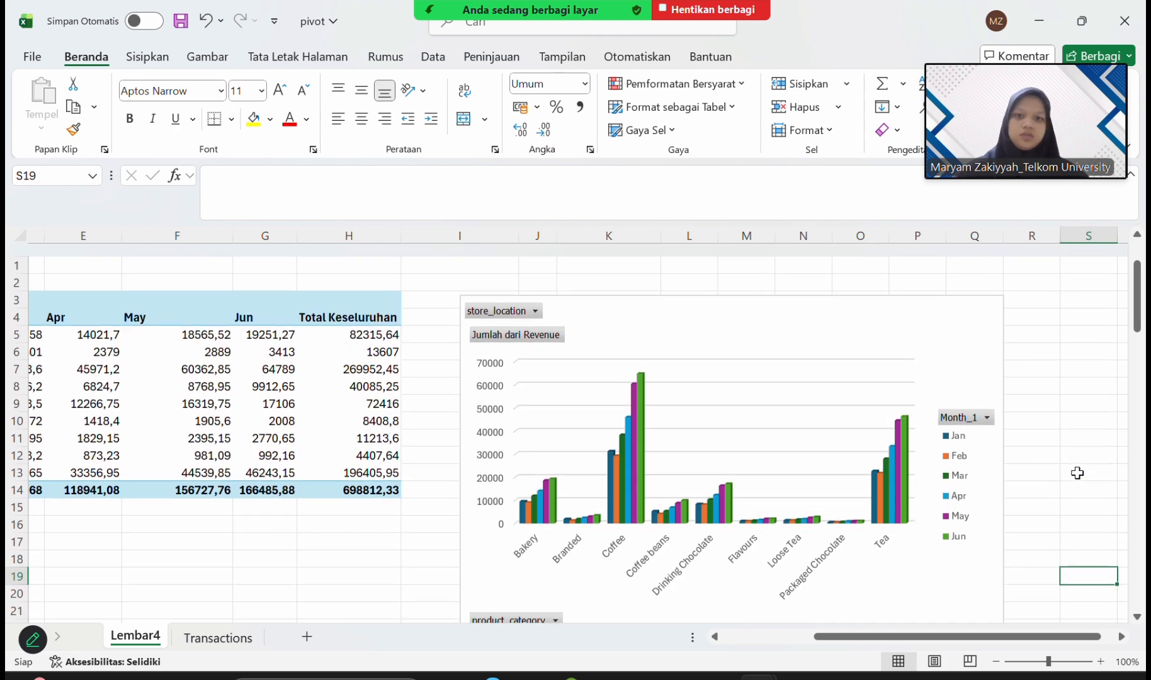
pyautogui.click(956, 308)
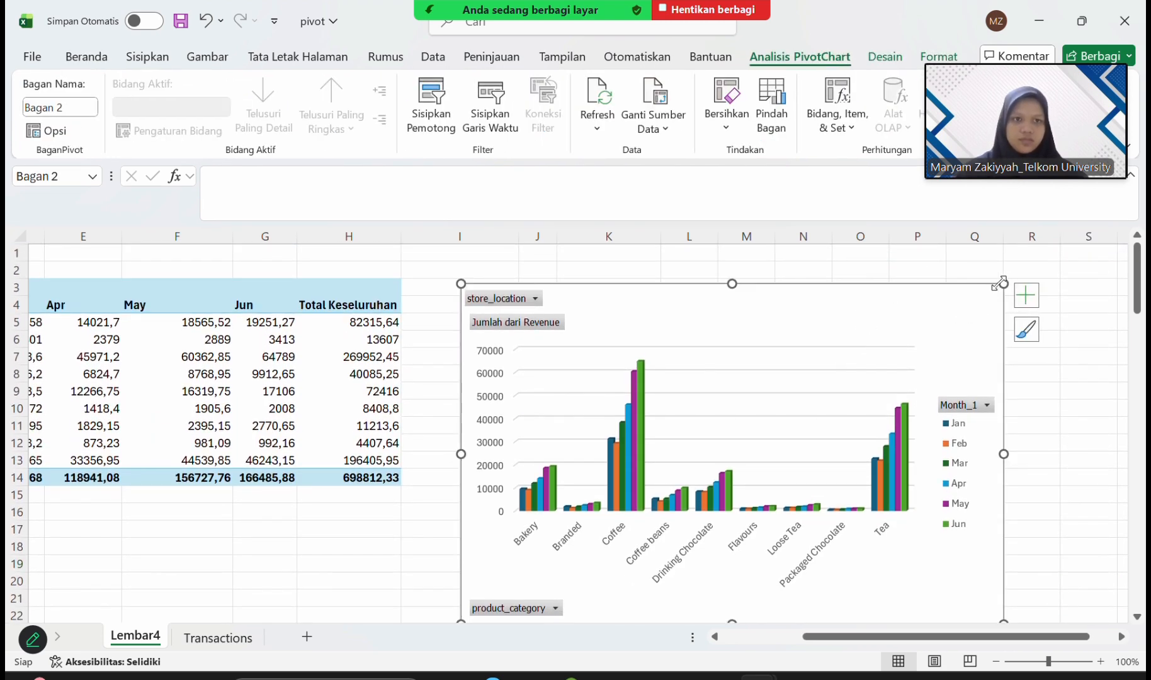
pyautogui.moveTo(956, 308); pyautogui.dragTo(1012, 303)
pyautogui.click(1097, 400)
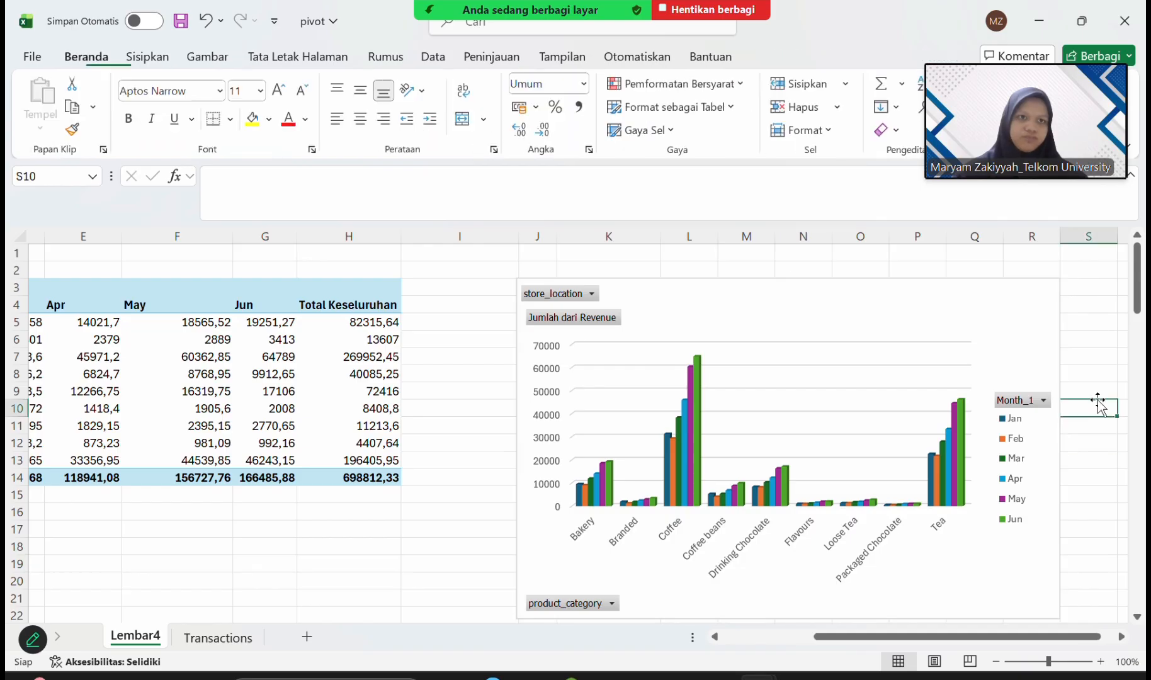
# Insert a 2-D clustered bar PivotChart of the entire second PivotTable, the one filtered by product_category.
pyautogui.scroll(-7, 1097, 400)
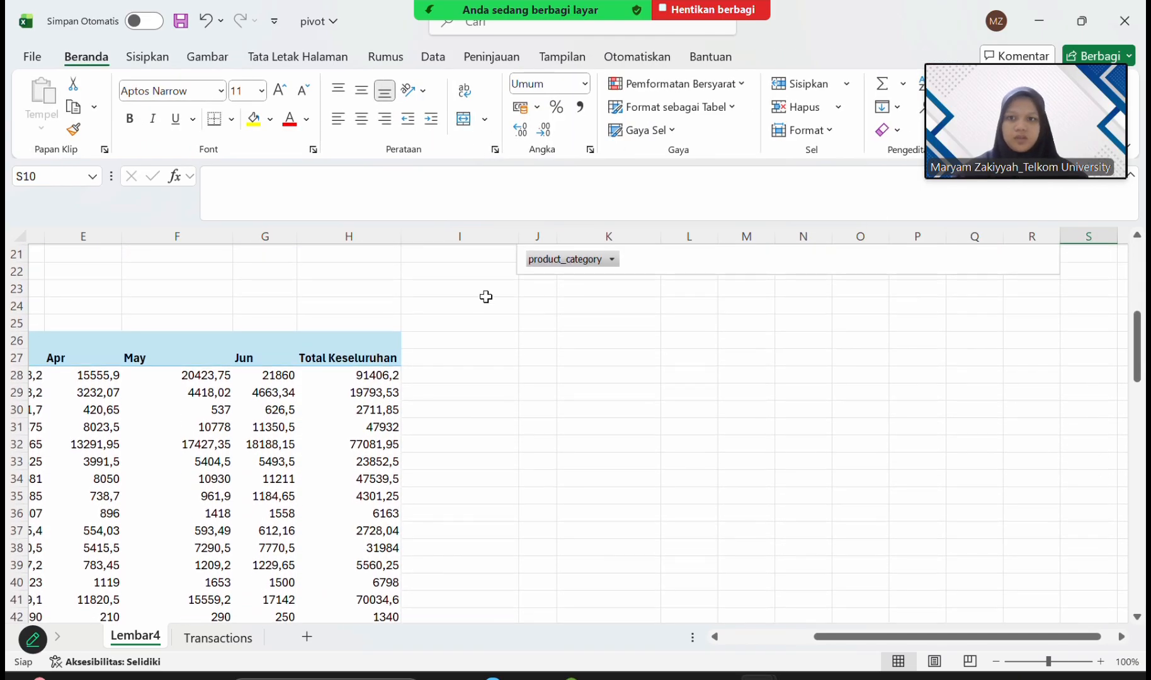
pyautogui.hscroll(-5, 478, 296)
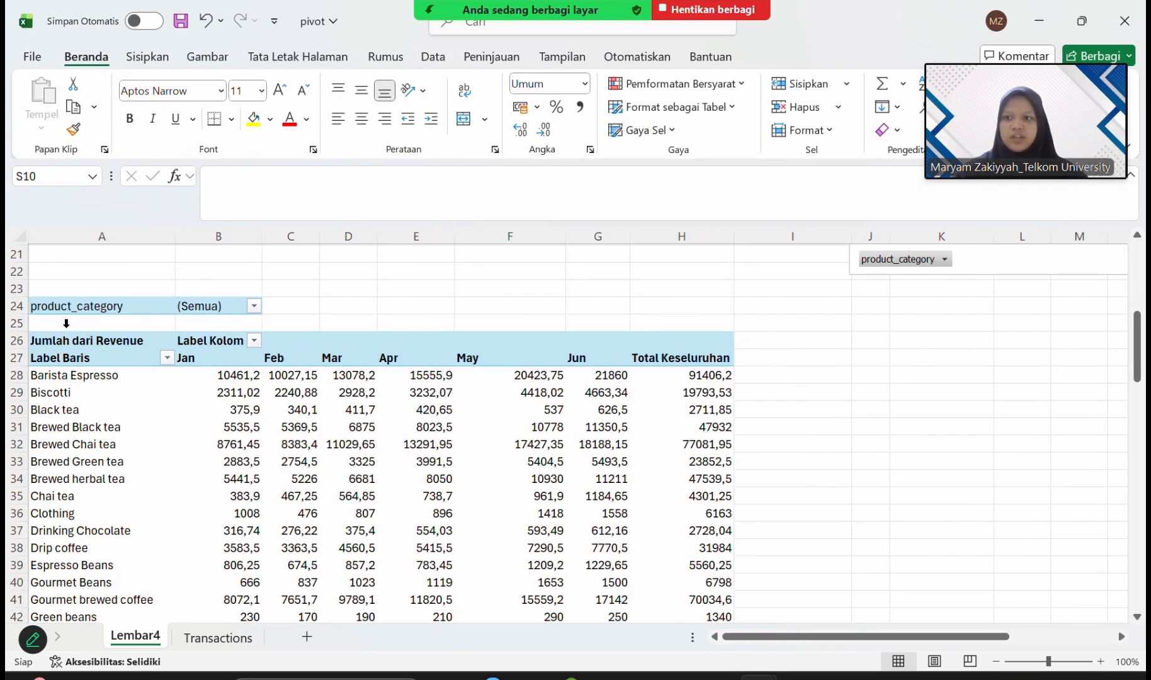
pyautogui.click(66, 327)
pyautogui.scroll(-6, 182, 284)
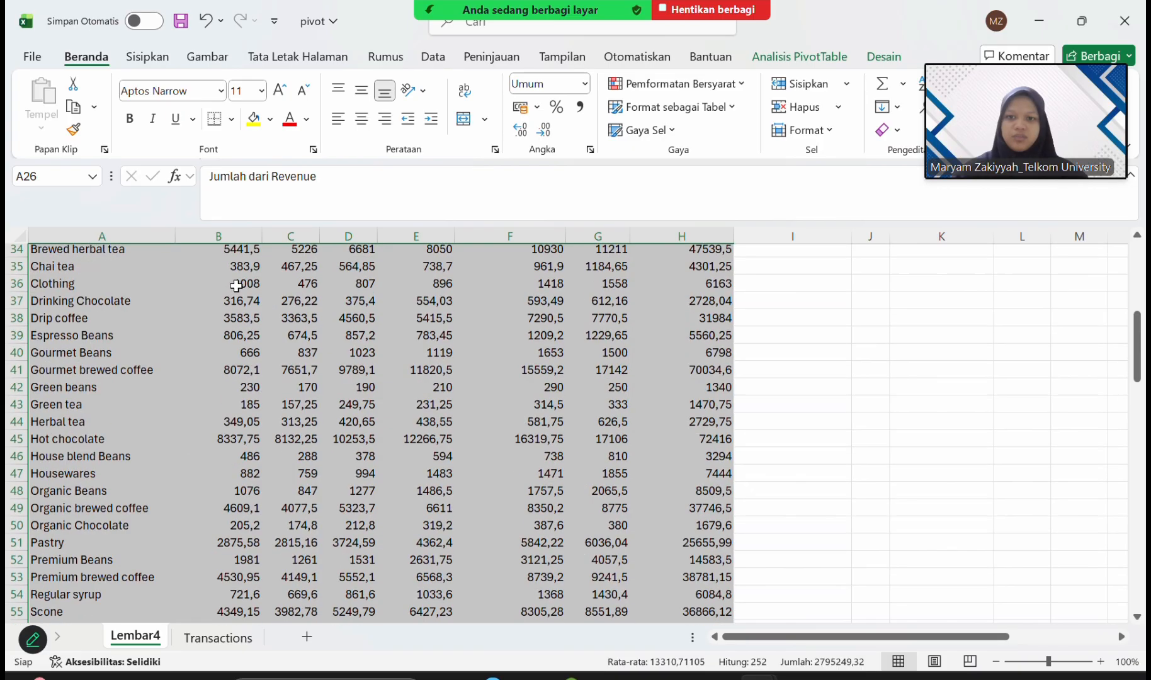
pyautogui.scroll(2, 237, 286)
pyautogui.hscroll(1, 236, 285)
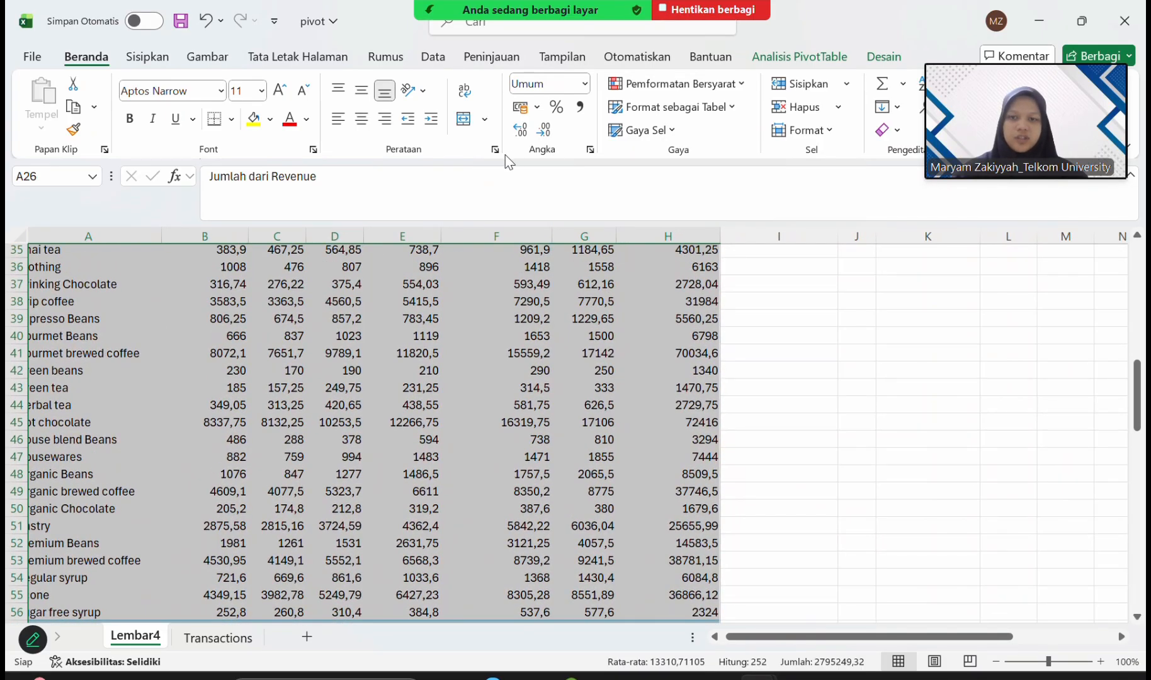
pyautogui.scroll(4, 299, 364)
pyautogui.click(150, 56)
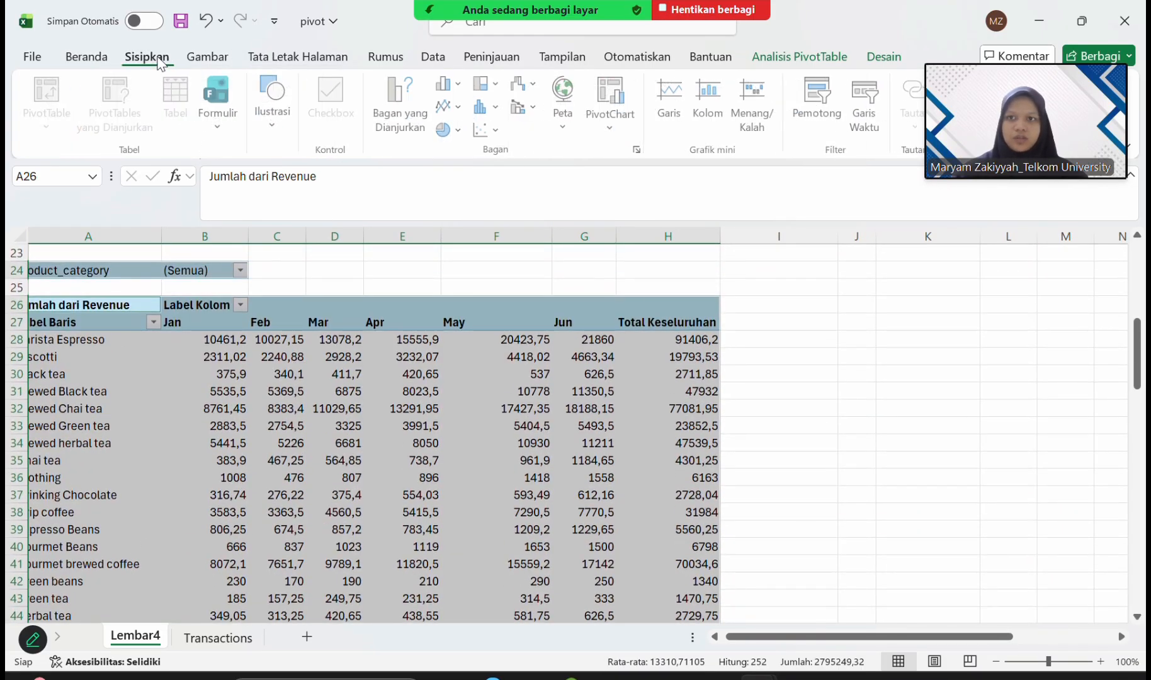
pyautogui.click(462, 84)
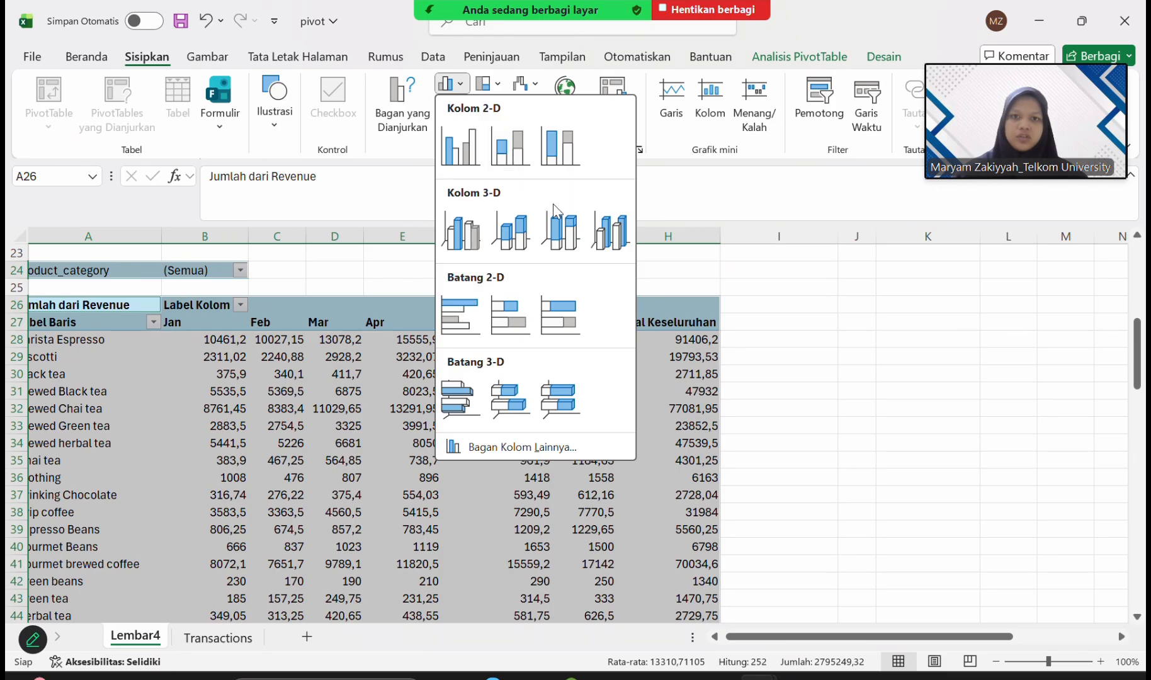
pyautogui.click(463, 326)
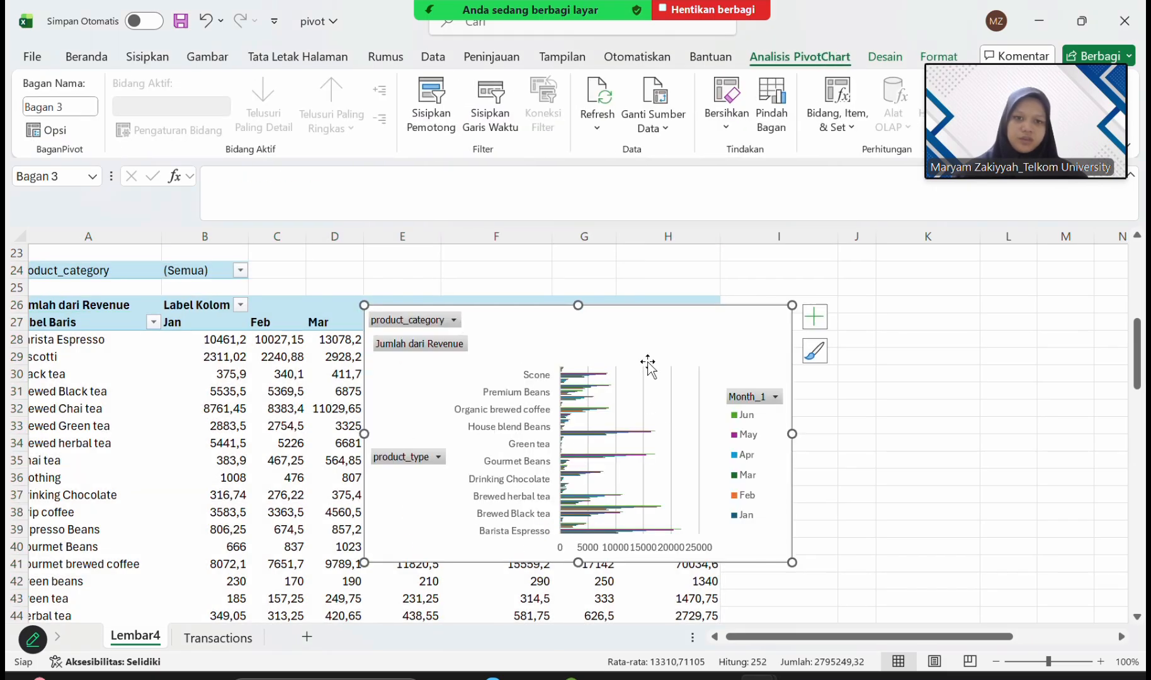
# Move the 2-D bar PivotChart beside the second PivotTable, starting at column J.
pyautogui.moveTo(648, 362); pyautogui.dragTo(1063, 346)
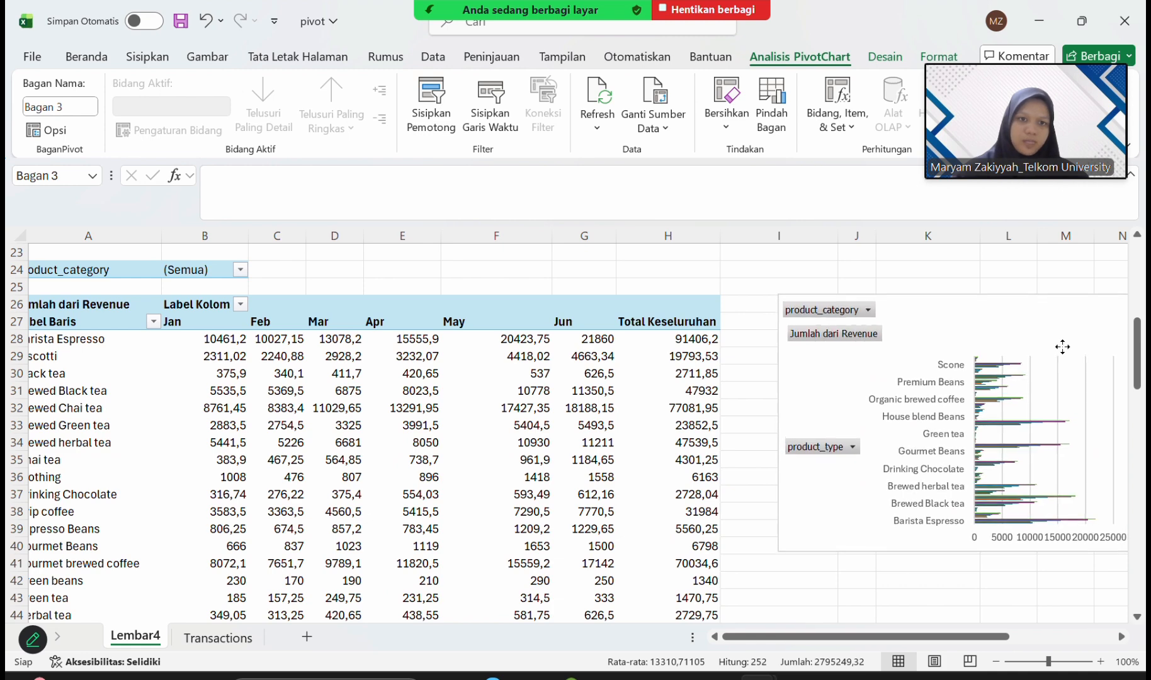
pyautogui.hscroll(3, 910, 284)
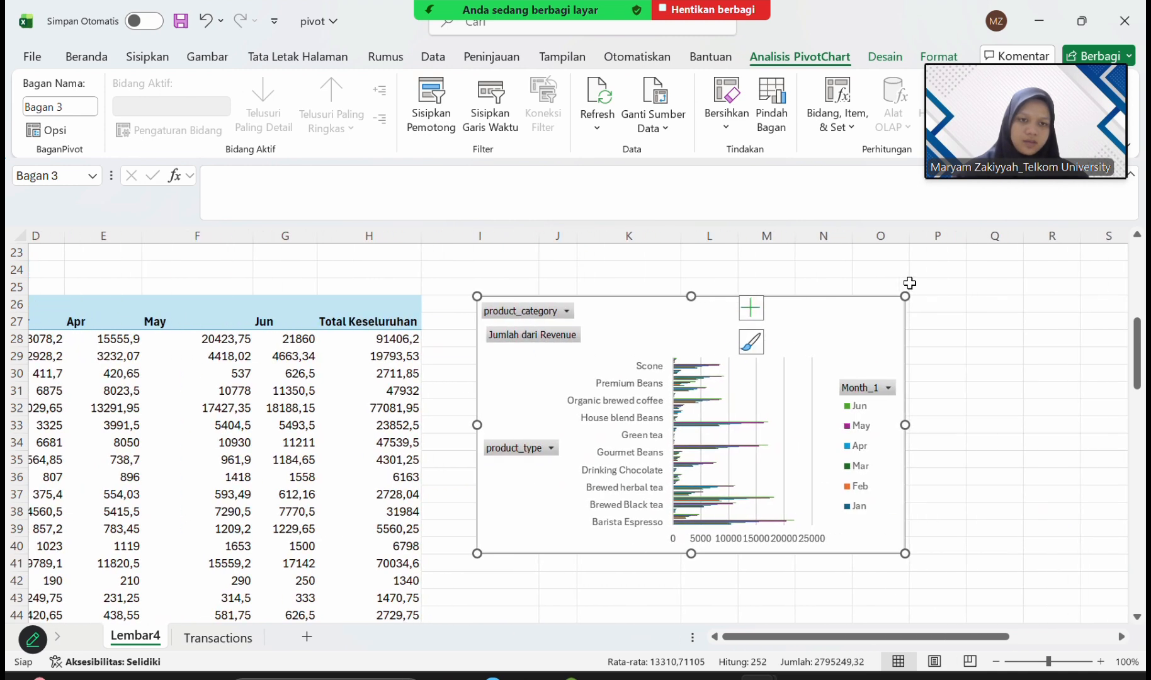
pyautogui.hscroll(3, 910, 283)
pyautogui.moveTo(612, 326); pyautogui.dragTo(673, 319)
# Enlarge the 2-D bar PivotChart to span about columns J to X and reach down to row 57.
pyautogui.scroll(-2, 817, 465)
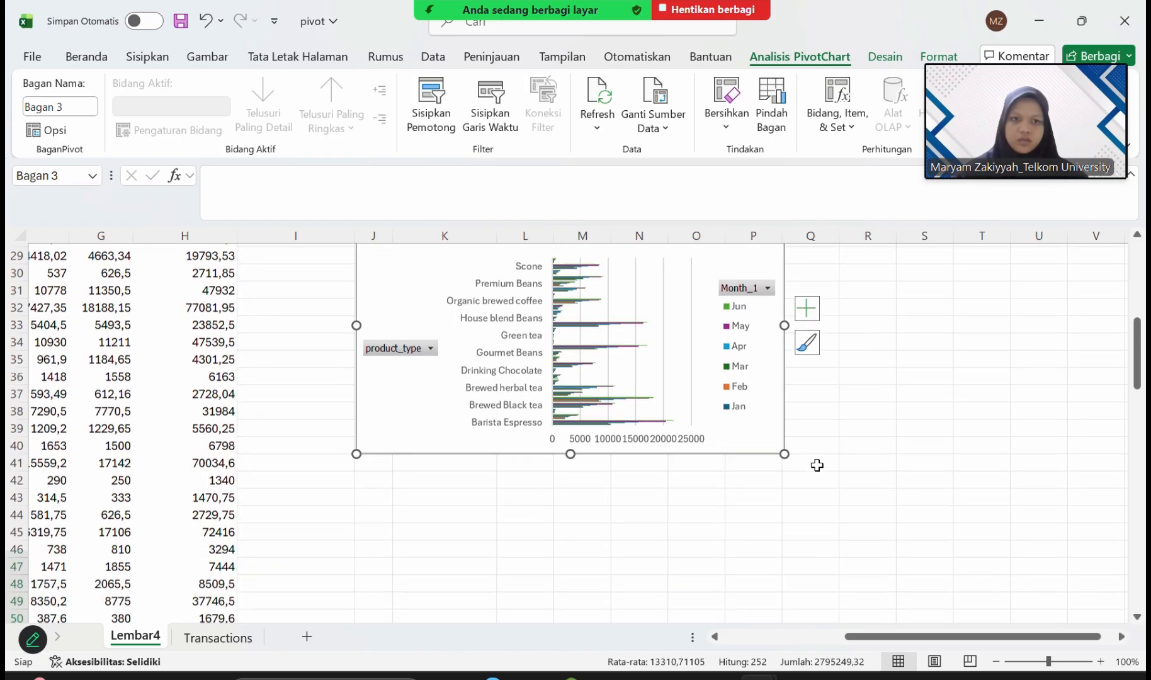
pyautogui.keyDown('ctrl'); pyautogui.scroll(-3, 817, 465); pyautogui.keyUp('ctrl')
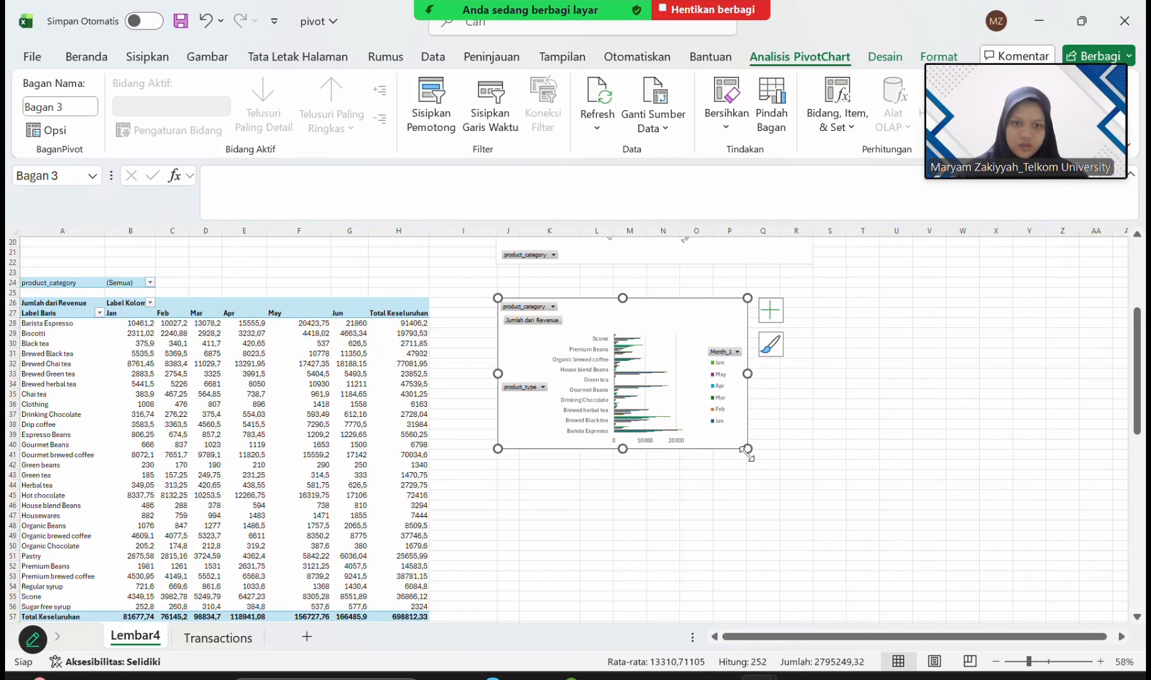
pyautogui.moveTo(748, 449); pyautogui.dragTo(916, 549)
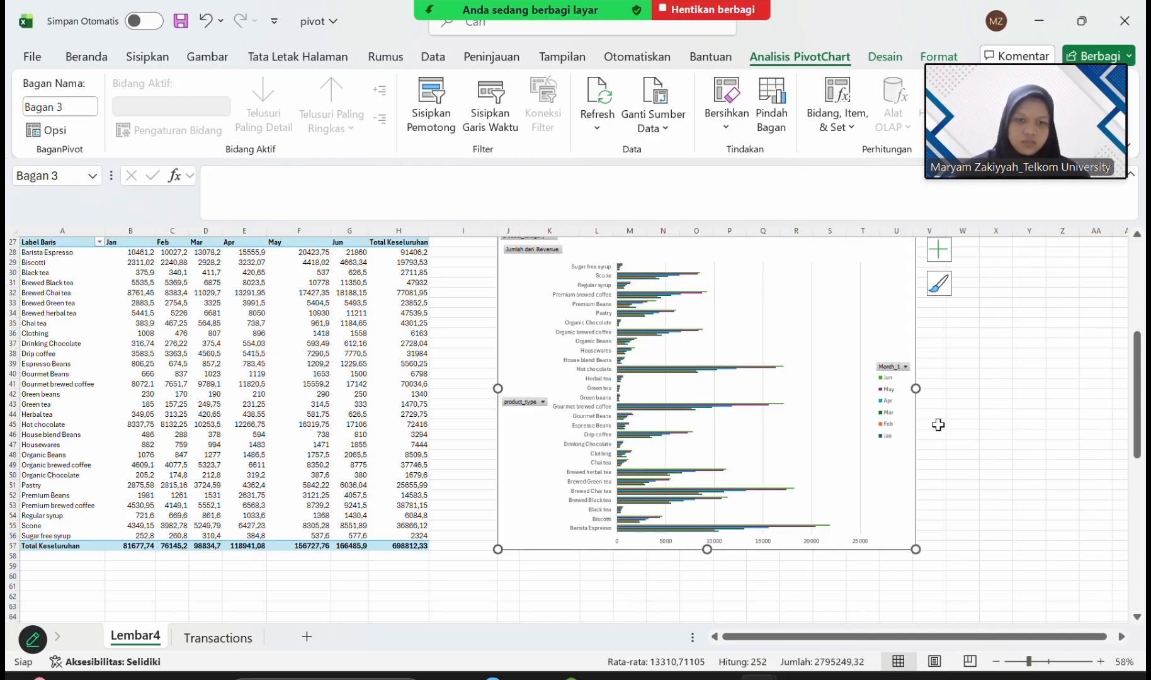
pyautogui.click(1002, 402)
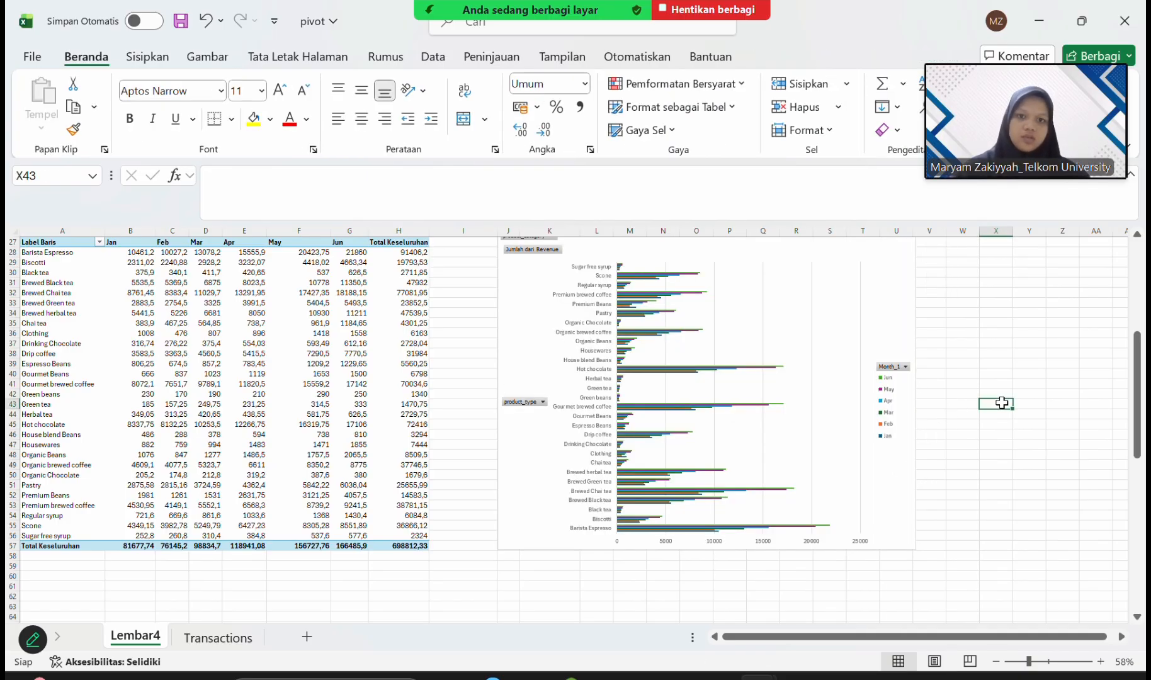
pyautogui.scroll(1, 1002, 403)
pyautogui.click(727, 337)
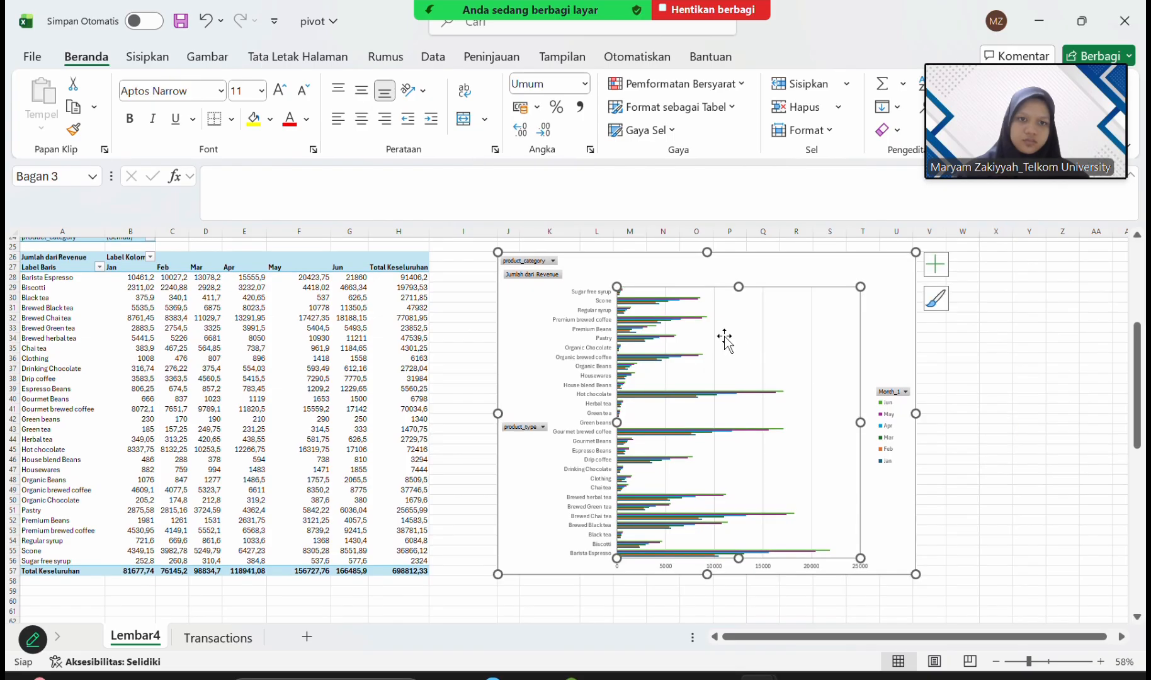
pyautogui.moveTo(915, 252); pyautogui.dragTo(1014, 250)
pyautogui.moveTo(1013, 250); pyautogui.dragTo(1014, 249)
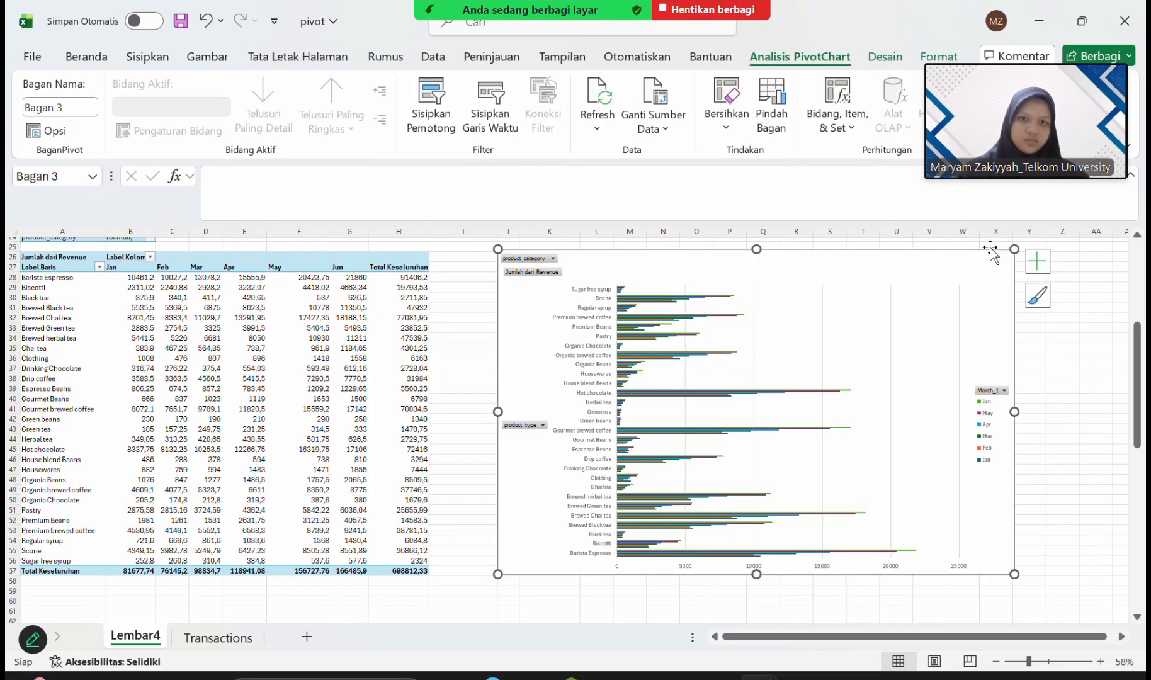
pyautogui.click(484, 27)
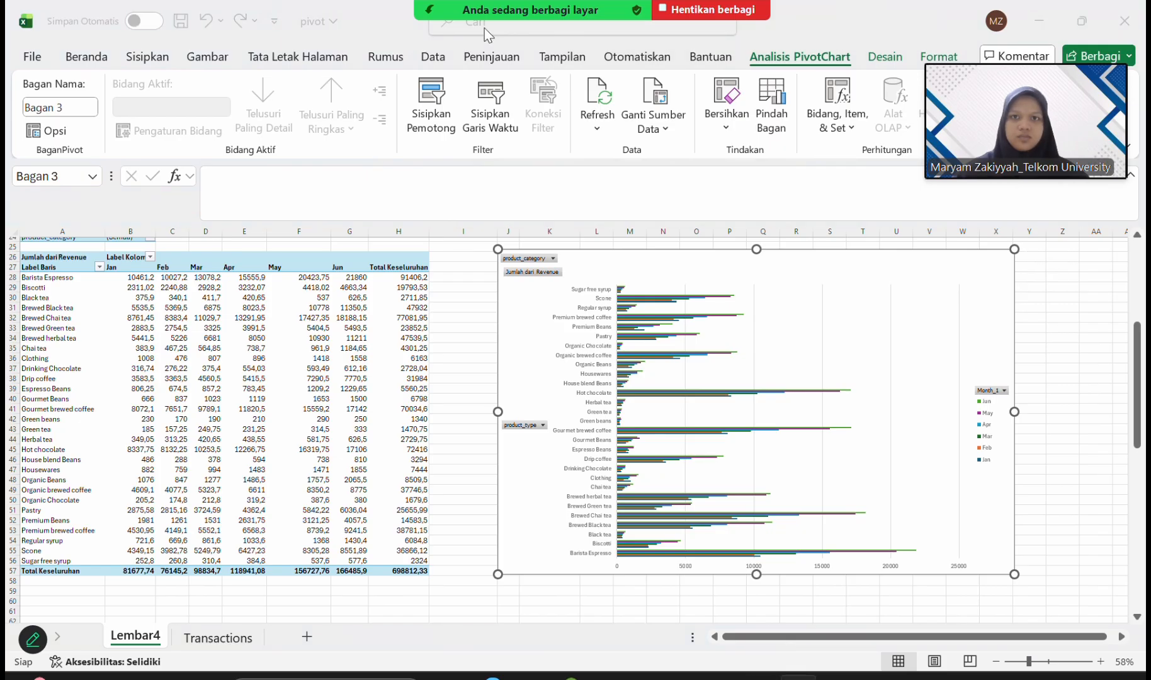
pyautogui.click(1074, 409)
# Insert a 3-D clustered bar PivotChart of the entire third PivotTable, the one filtered by Month_1.
pyautogui.scroll(-7, 1073, 408)
pyautogui.scroll(-3, 1071, 406)
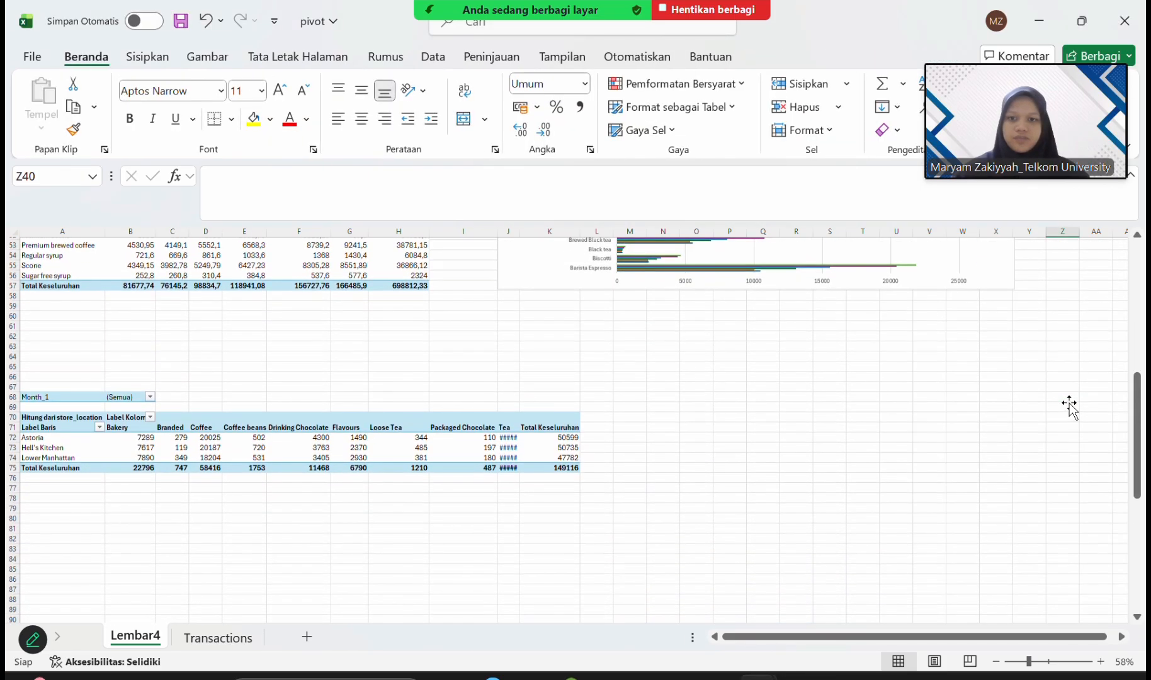
pyautogui.click(47, 408)
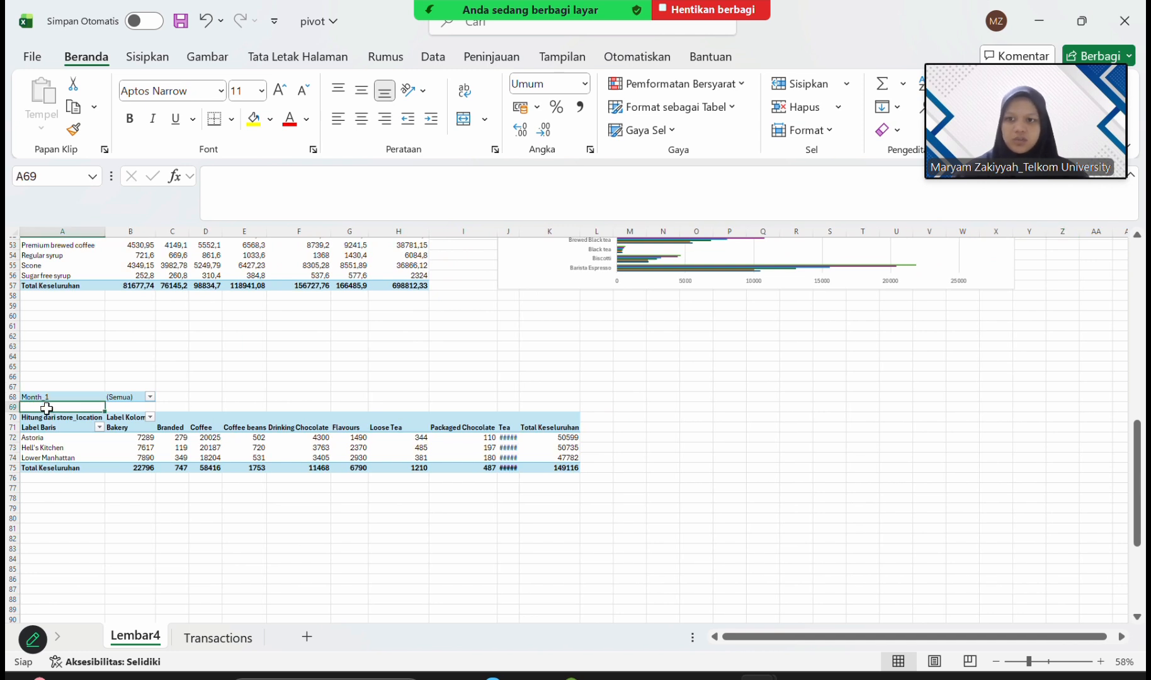
pyautogui.click(47, 414)
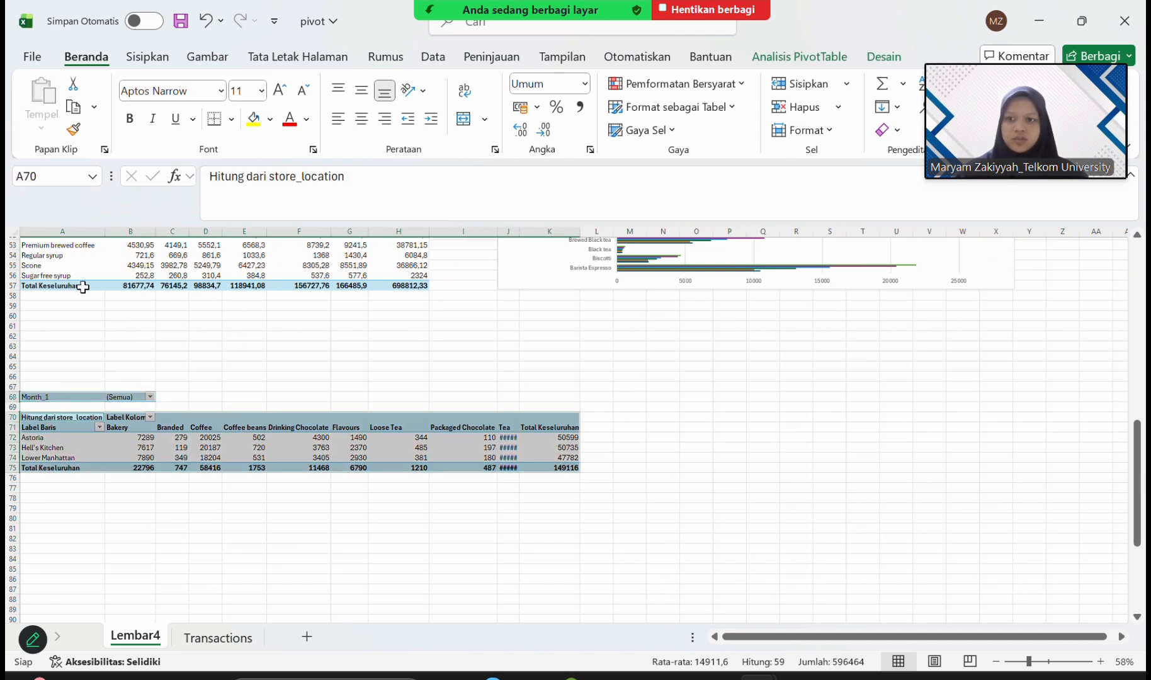
pyautogui.click(146, 58)
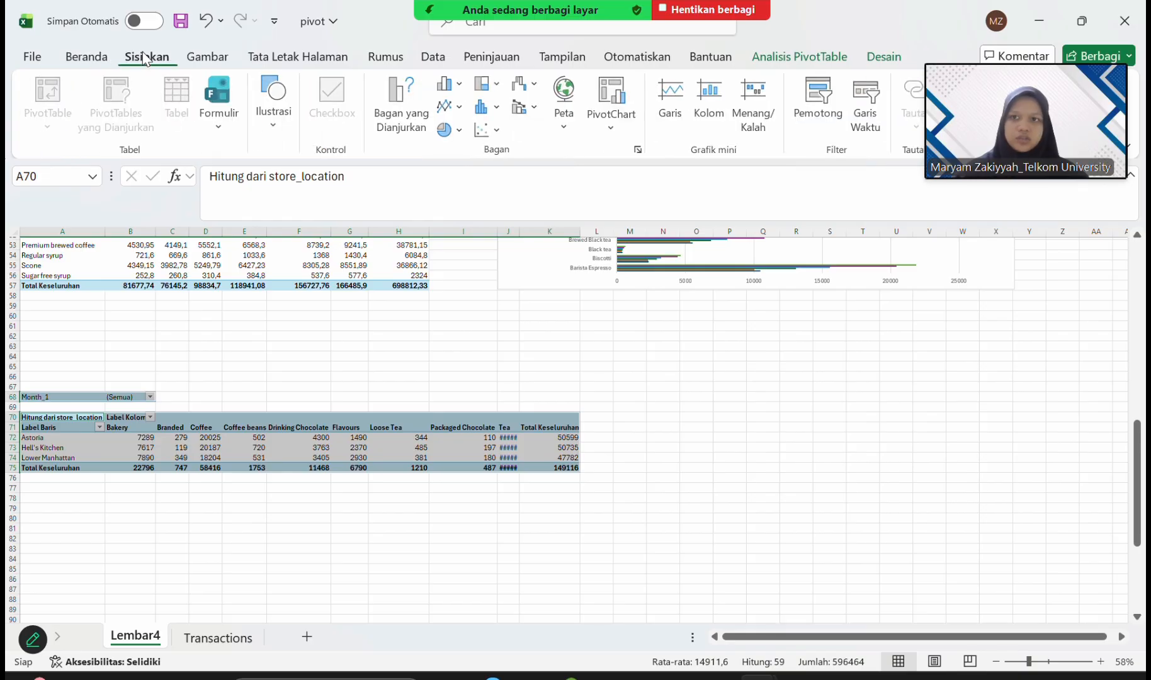
pyautogui.click(450, 84)
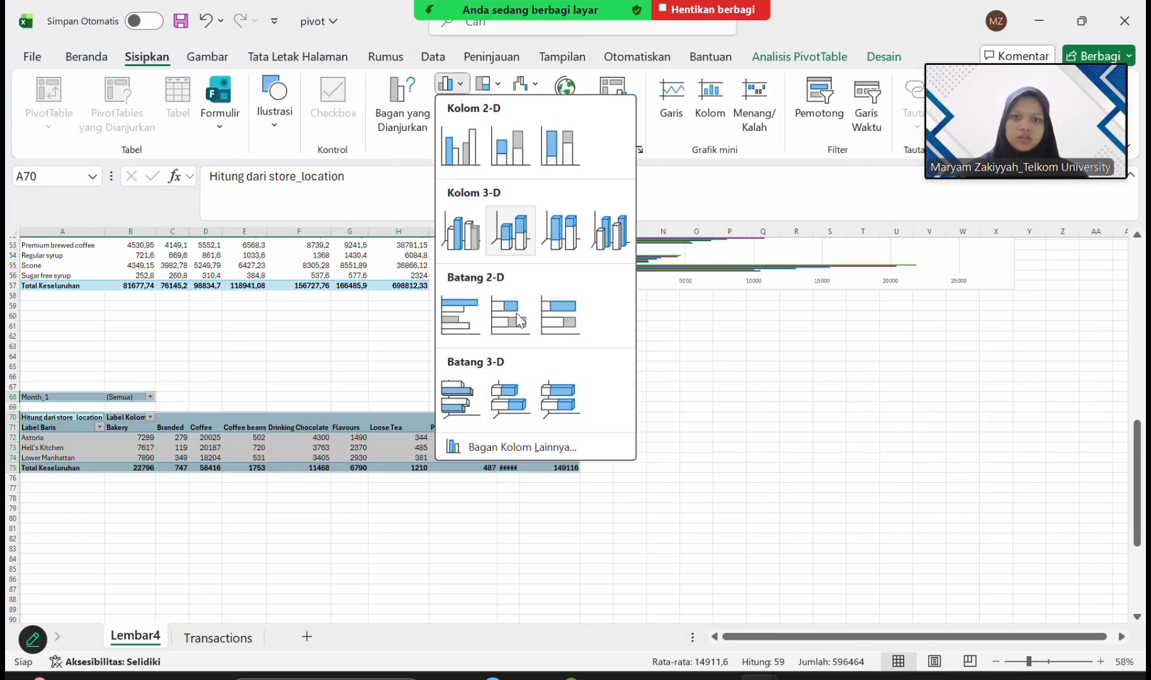
pyautogui.click(473, 404)
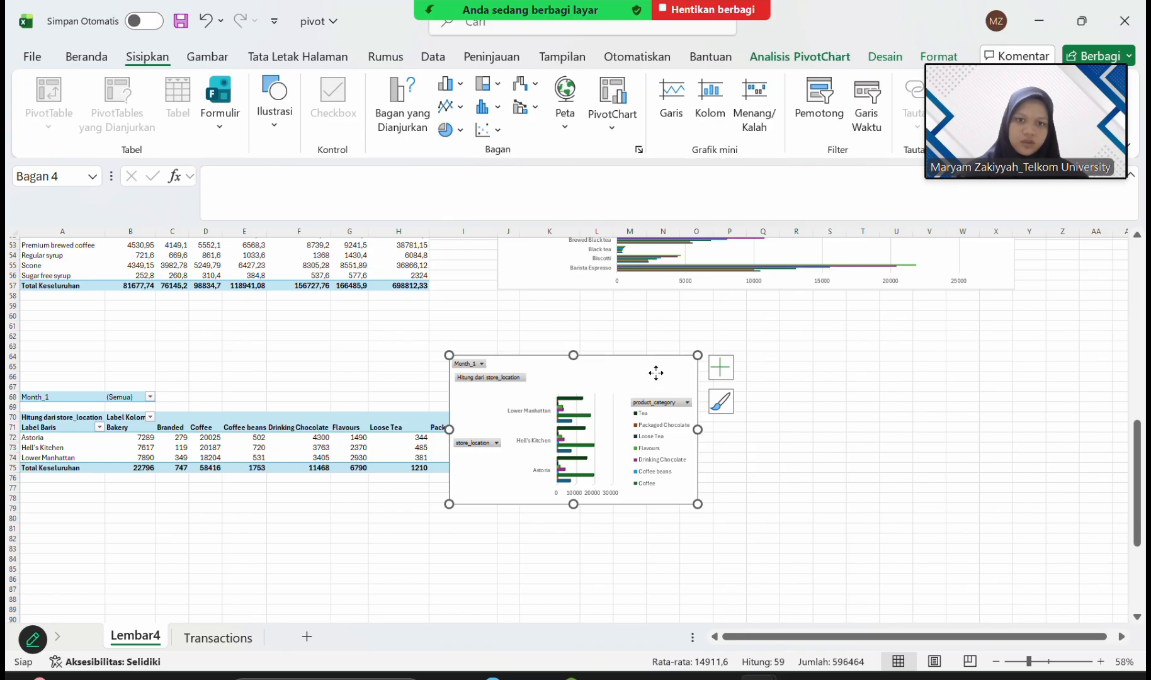
# Move the 3-D bar PivotChart beside the third PivotTable and enlarge it to span about columns M to Z.
pyautogui.moveTo(654, 375)
pyautogui.mouseDown()
pyautogui.moveTo(864, 383)
pyautogui.moveTo(825, 382)
pyautogui.moveTo(818, 406)
pyautogui.mouseUp()
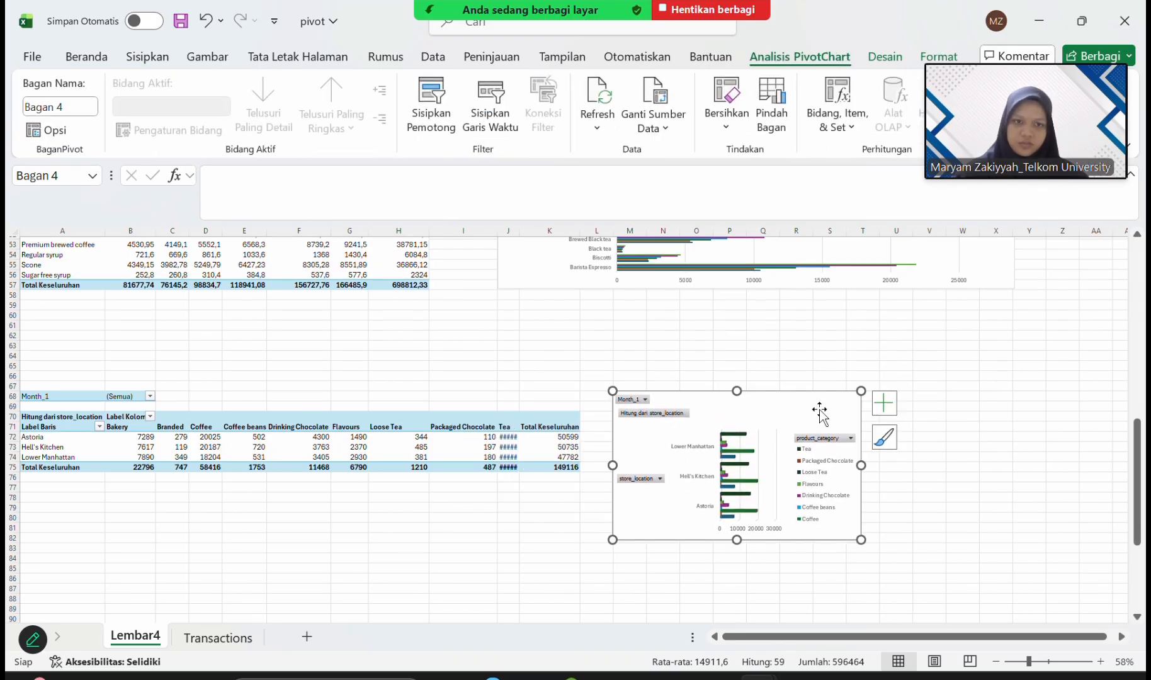
pyautogui.moveTo(861, 539); pyautogui.dragTo(1080, 610)
pyautogui.click(850, 353)
# Review the first PivotTable and its 3-D column chart, highlighting the table range from A1 including the store_location filter.
pyautogui.scroll(17, 851, 353)
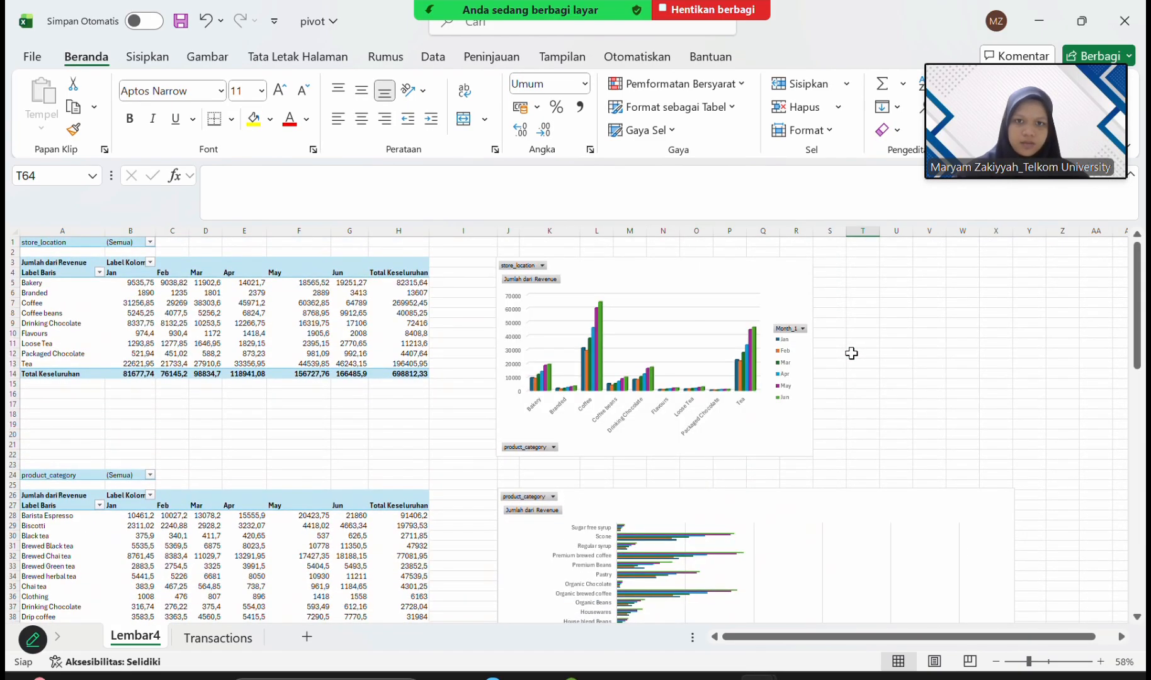
pyautogui.scroll(-20, 850, 353)
pyautogui.scroll(20, 851, 353)
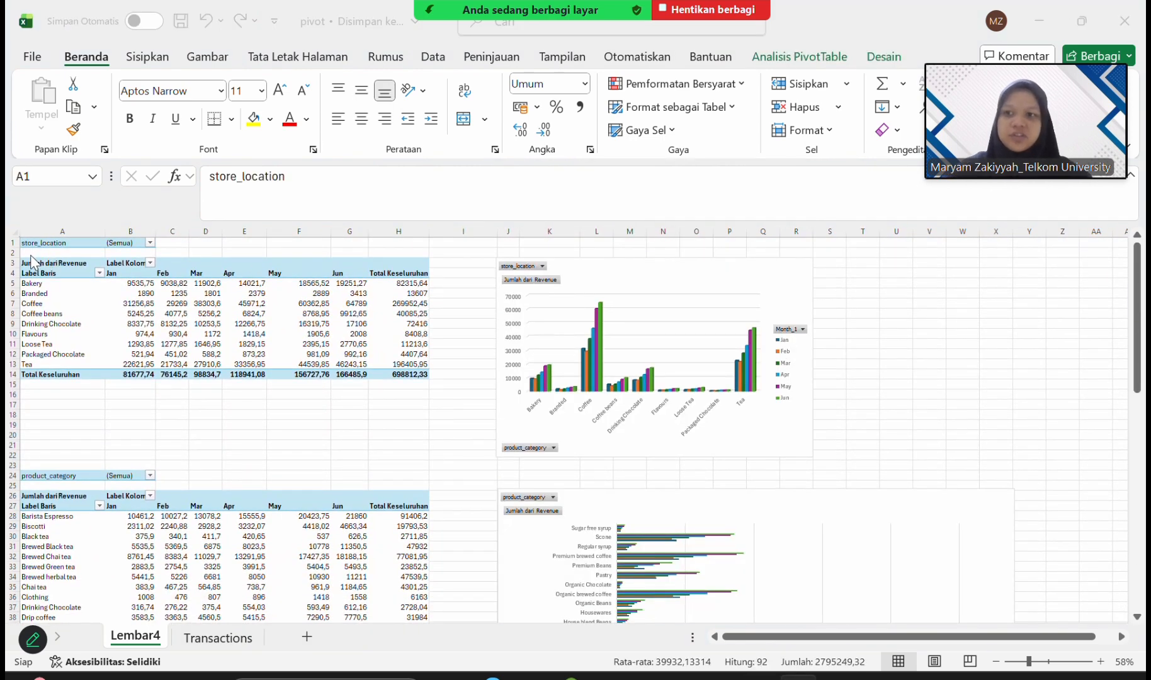
pyautogui.click(32, 254)
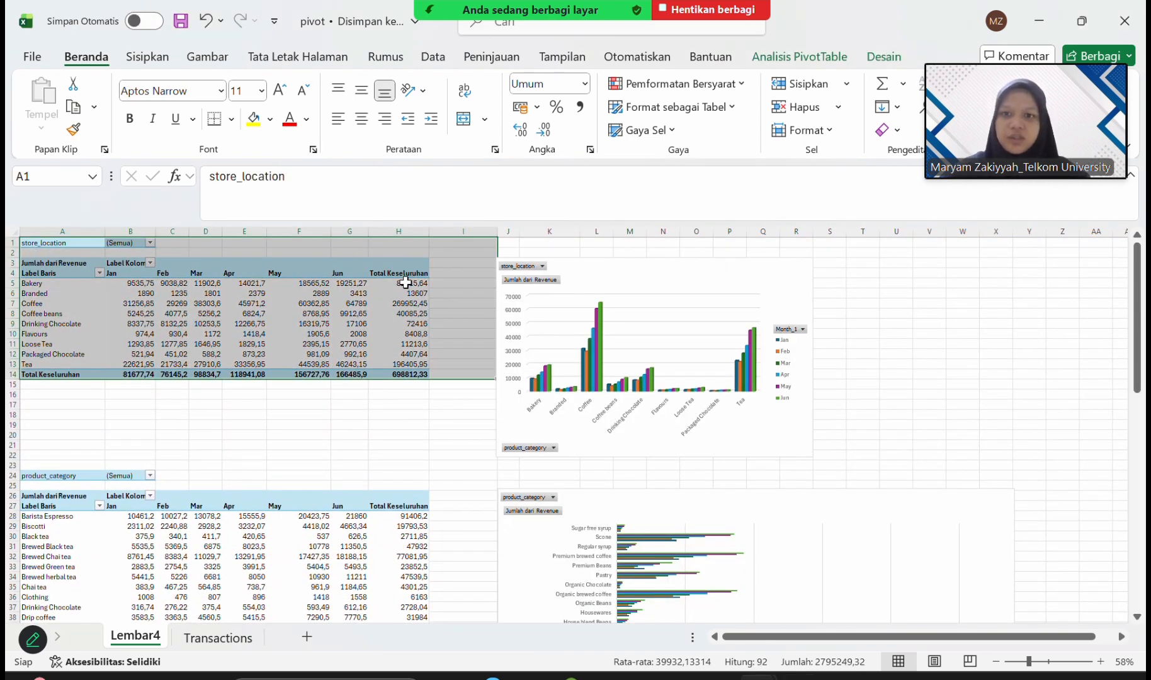
pyautogui.moveTo(236, 339)
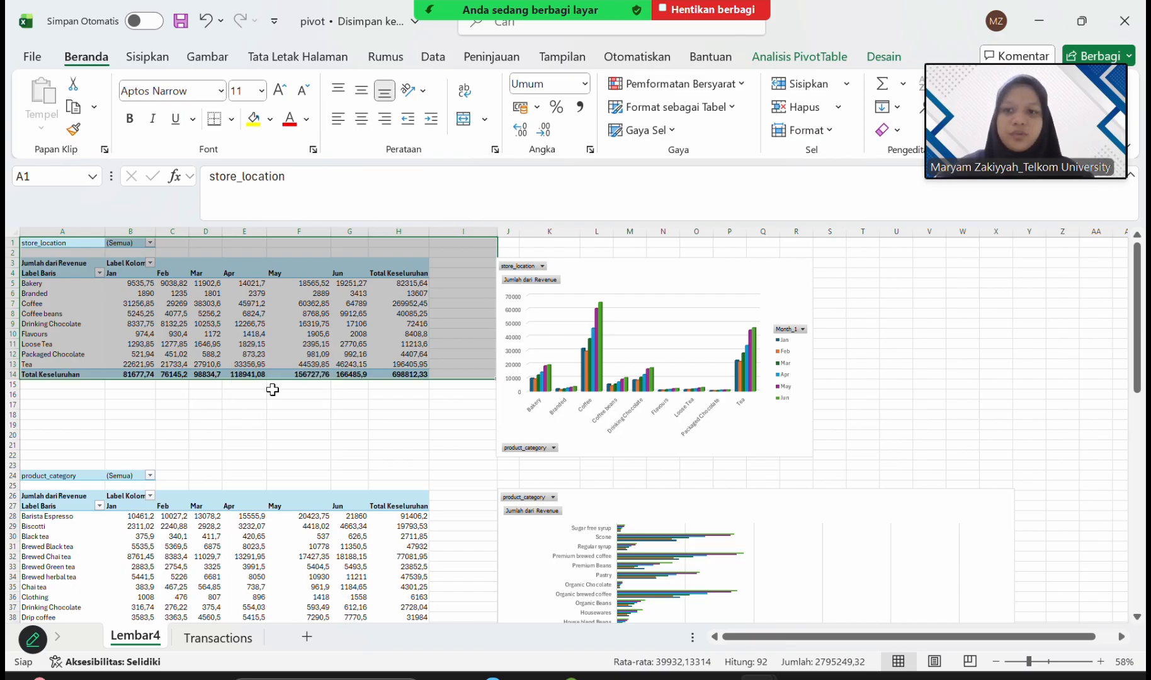
pyautogui.click(181, 399)
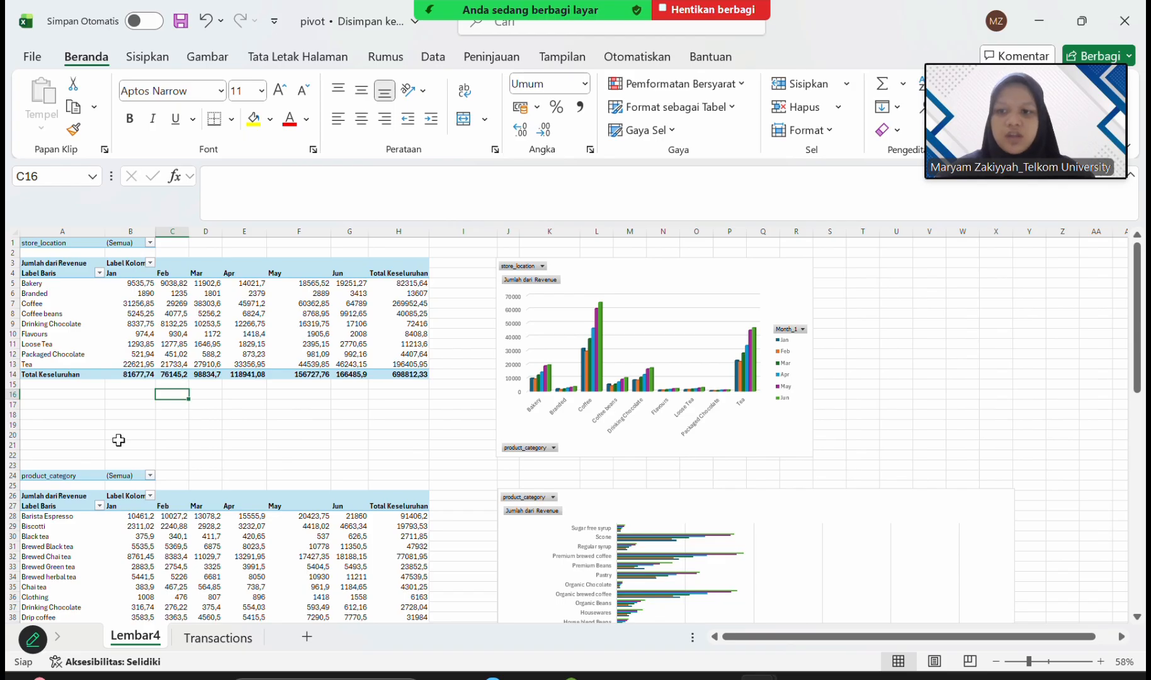
# Review the second and third PivotTables with their bar charts, highlighting the table ranges from A25 and A69.
pyautogui.scroll(-7, 118, 441)
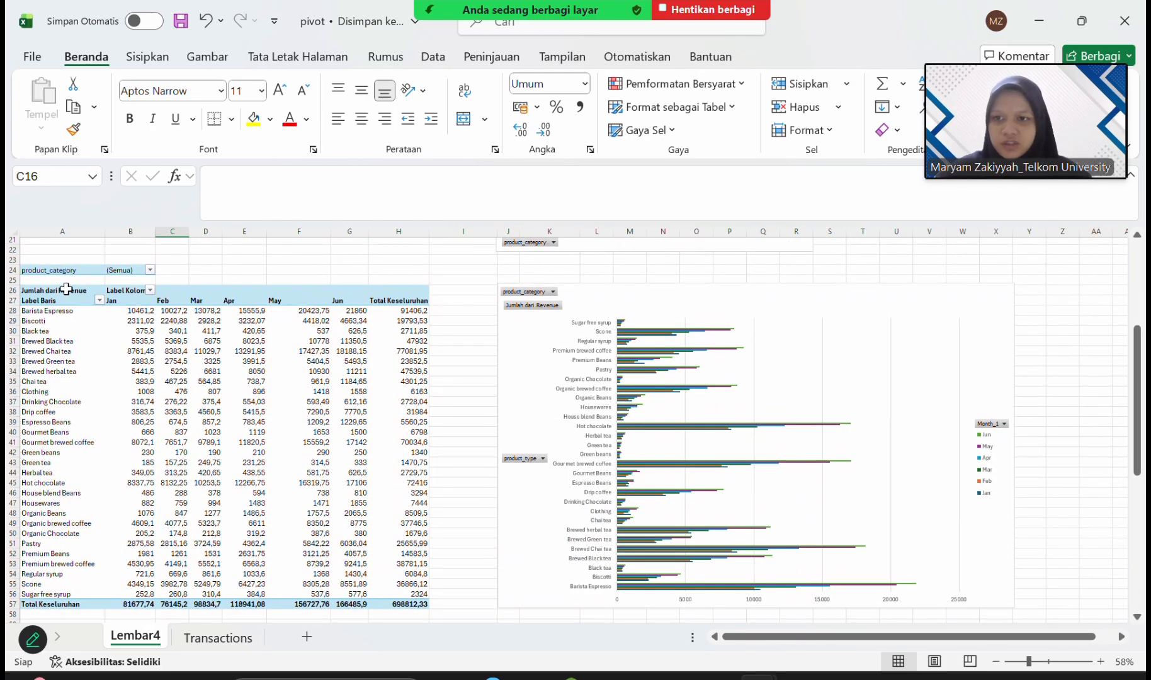
pyautogui.click(67, 291)
pyautogui.moveTo(66, 279); pyautogui.dragTo(476, 610)
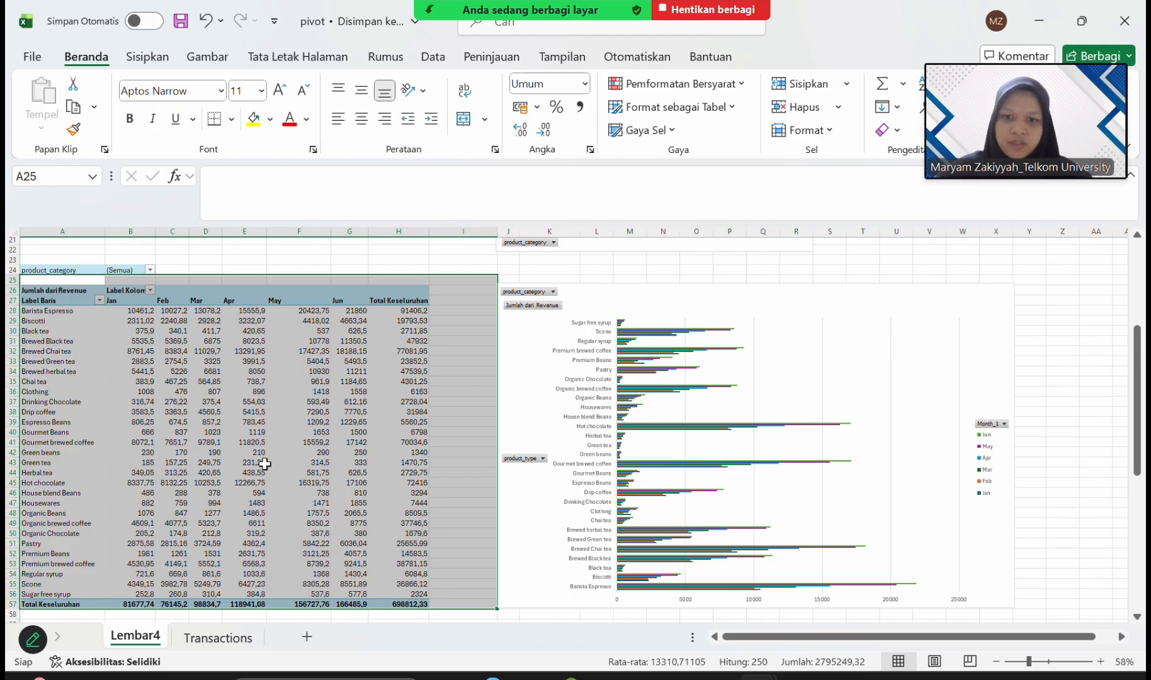
pyautogui.moveTo(264, 464)
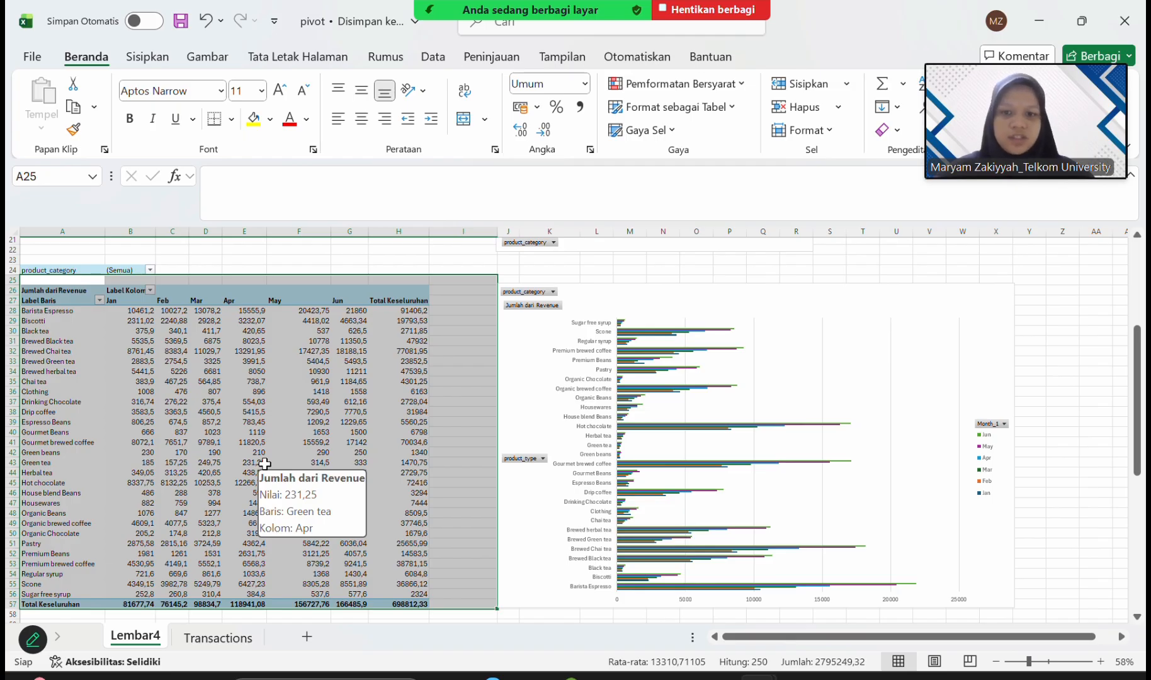
pyautogui.click(142, 291)
pyautogui.scroll(-10, 142, 293)
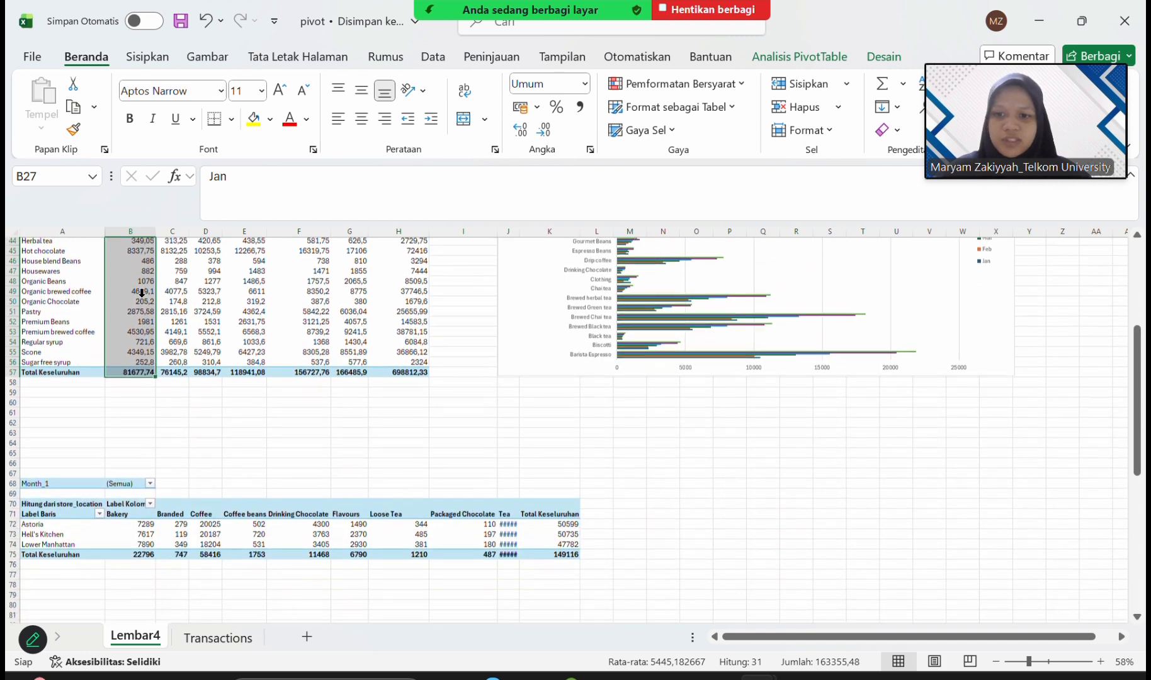
pyautogui.moveTo(45, 398); pyautogui.dragTo(460, 466)
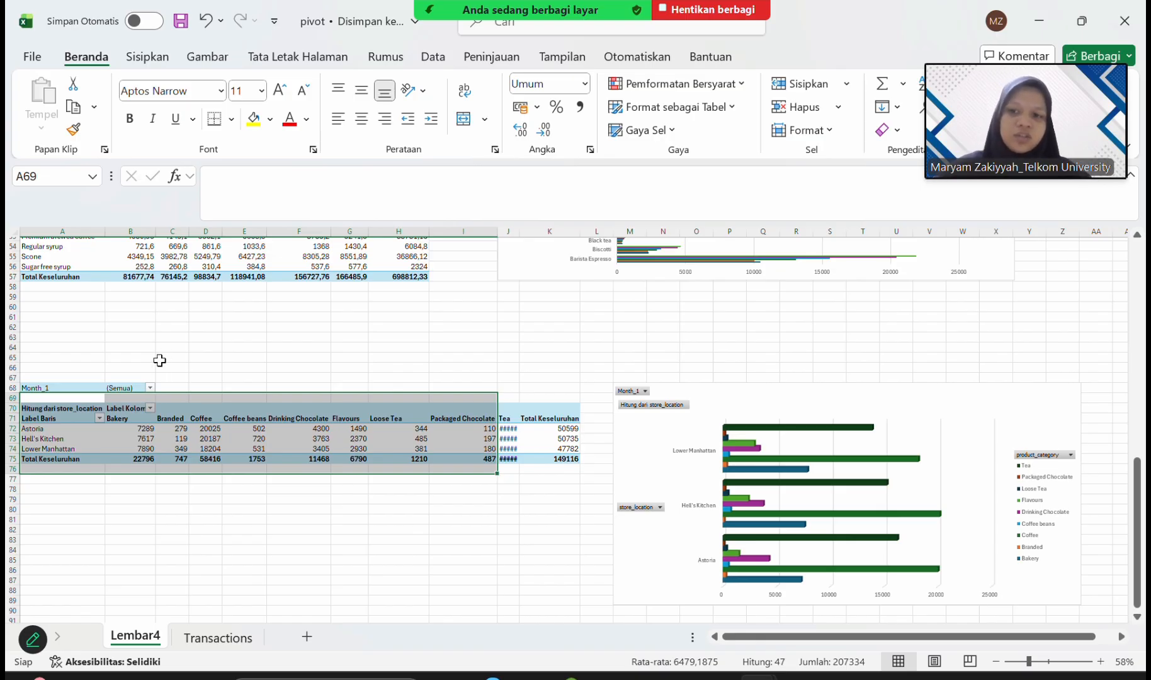
pyautogui.click(57, 377)
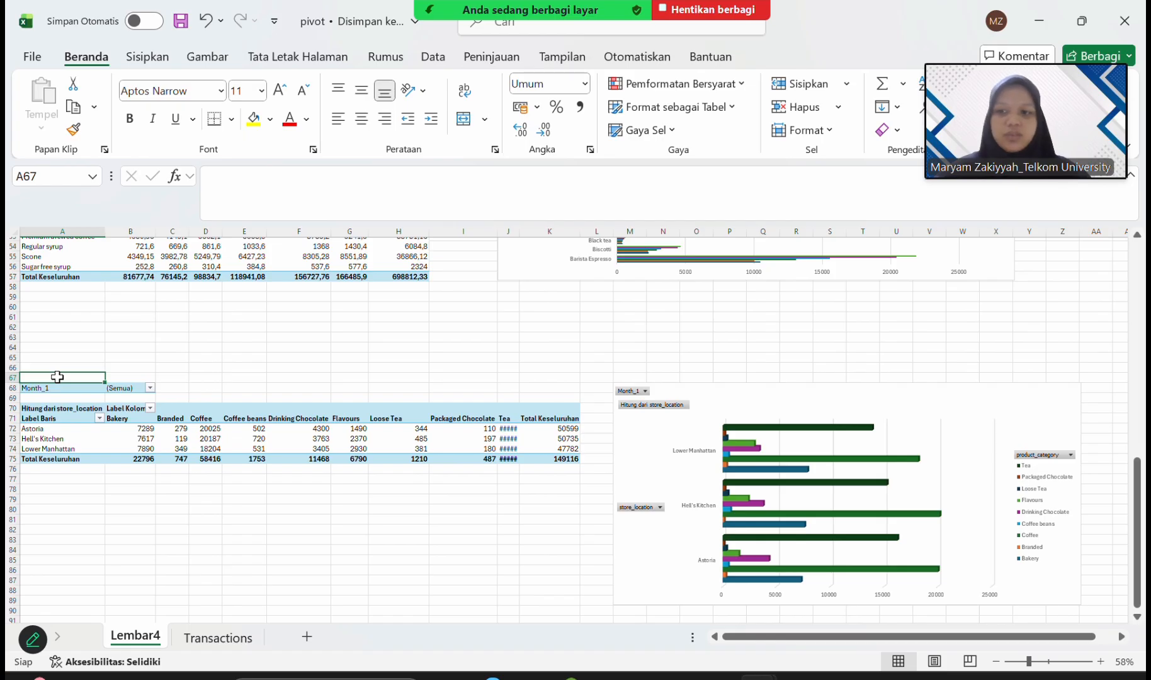